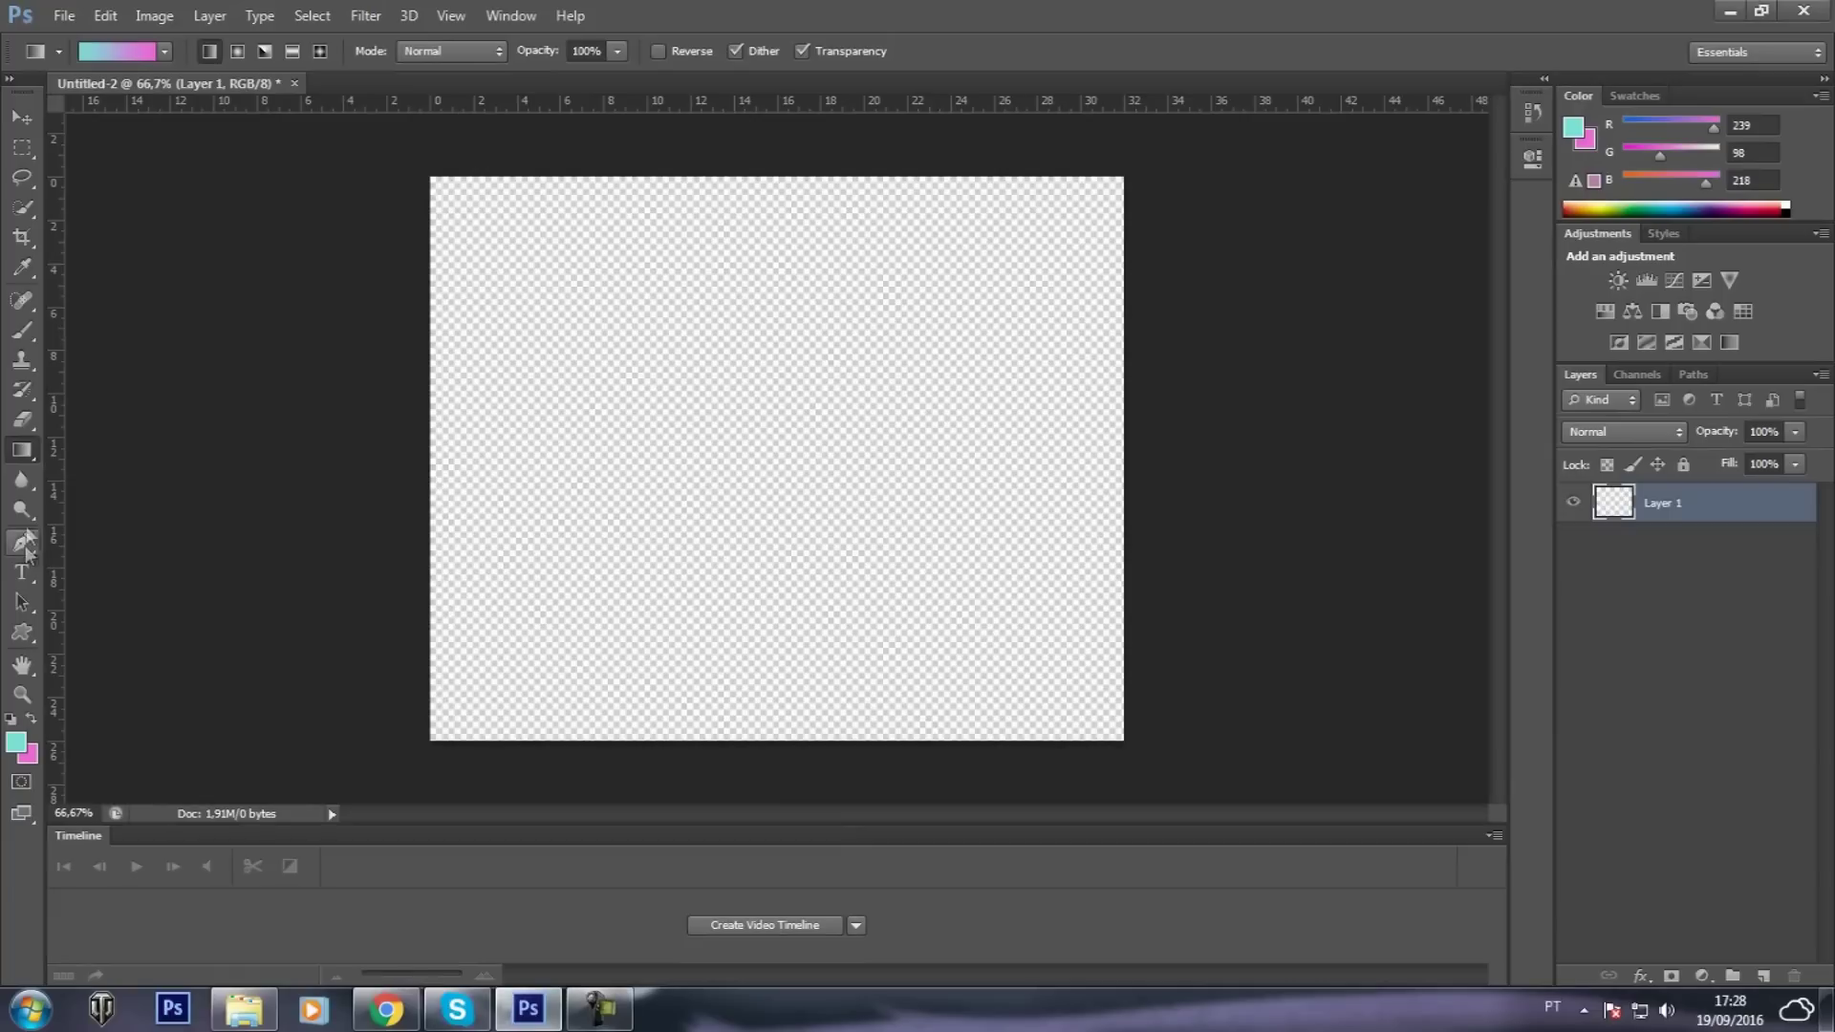
# Fill the empty Layer 1 with flat cyan using the Paint Bucket
pyautogui.rightClick(27, 450)
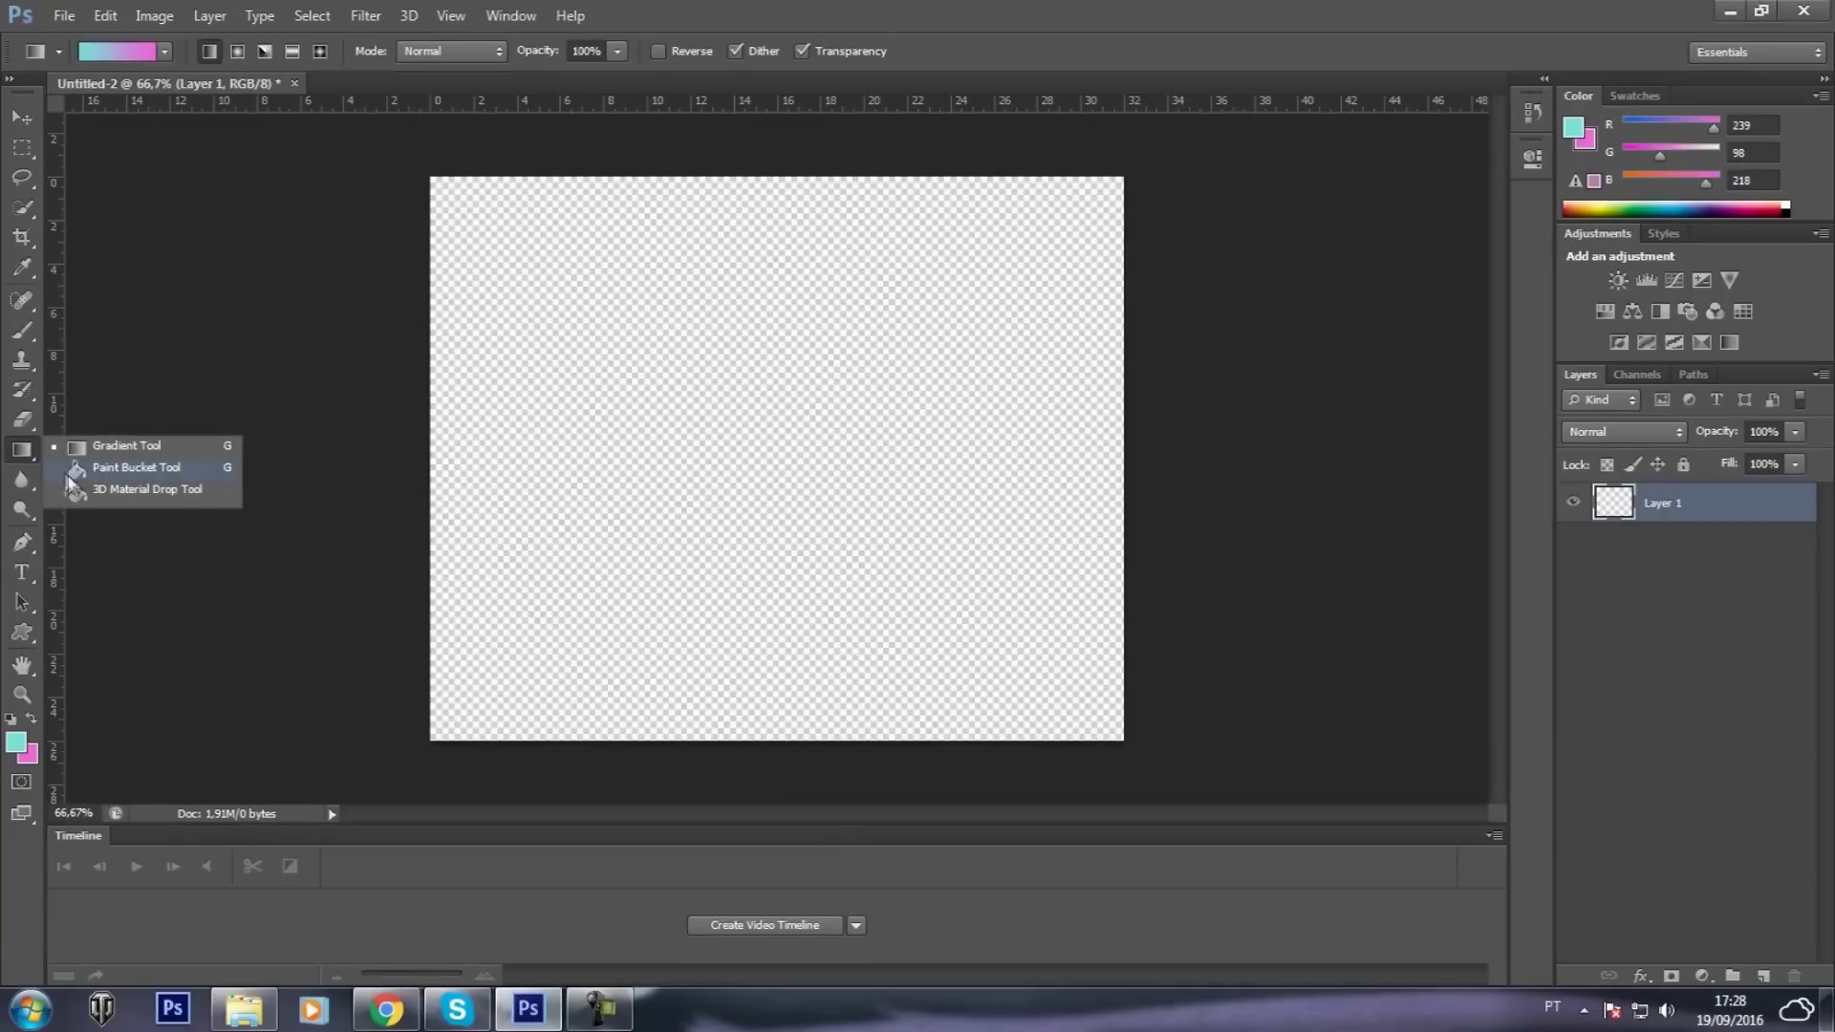
pyautogui.click(118, 470)
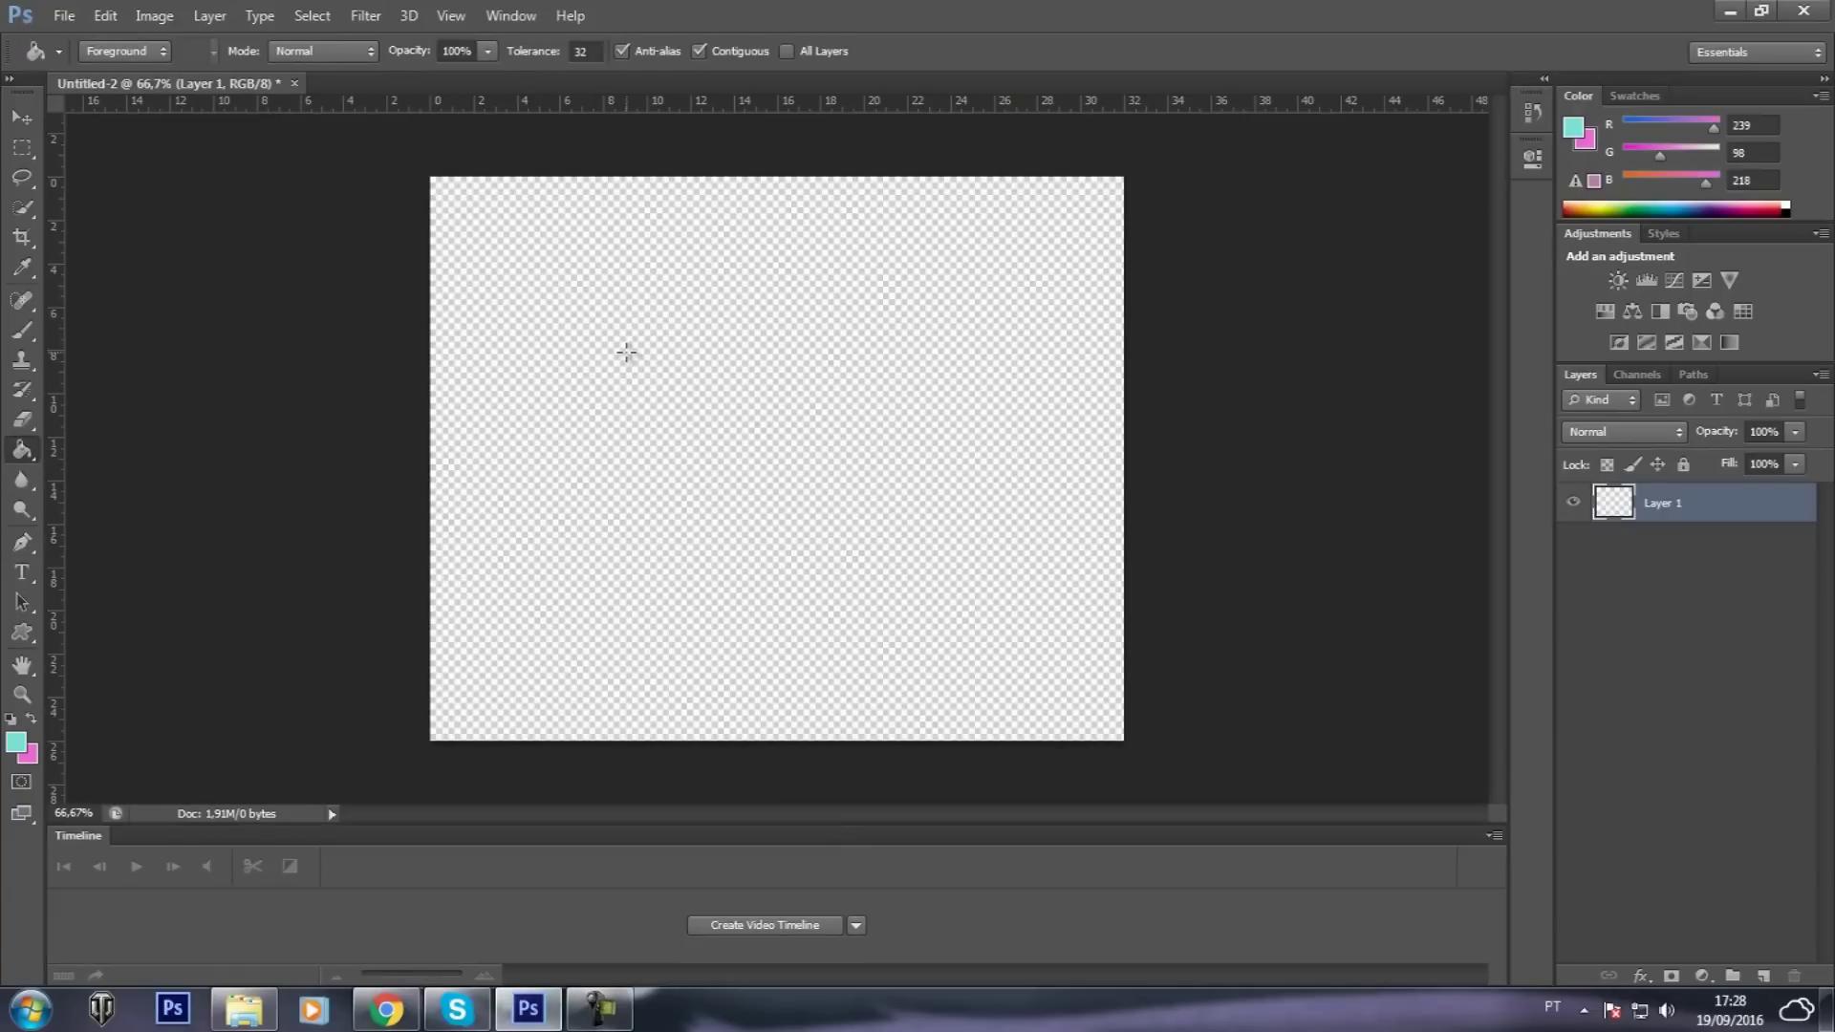
pyautogui.click(626, 355)
# Drag a vertical pink-to-cyan gradient from the canvas bottom up to its top
pyautogui.rightClick(27, 453)
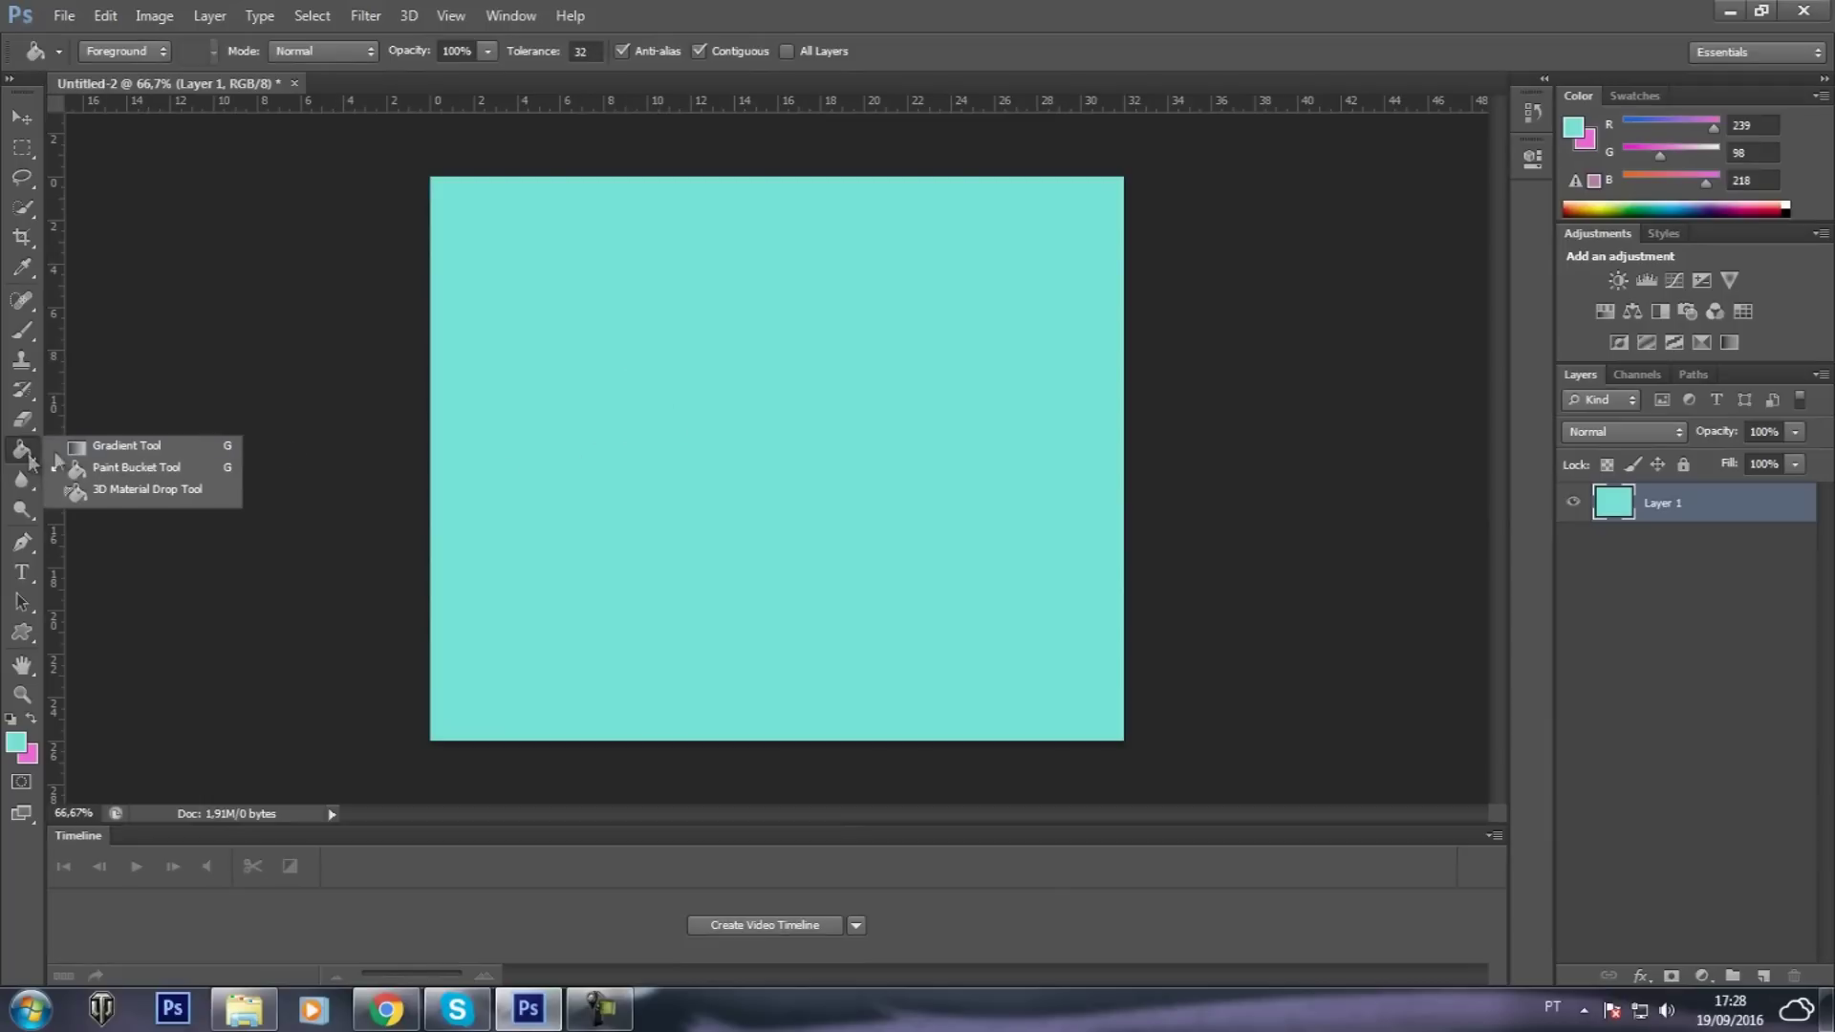
pyautogui.click(115, 453)
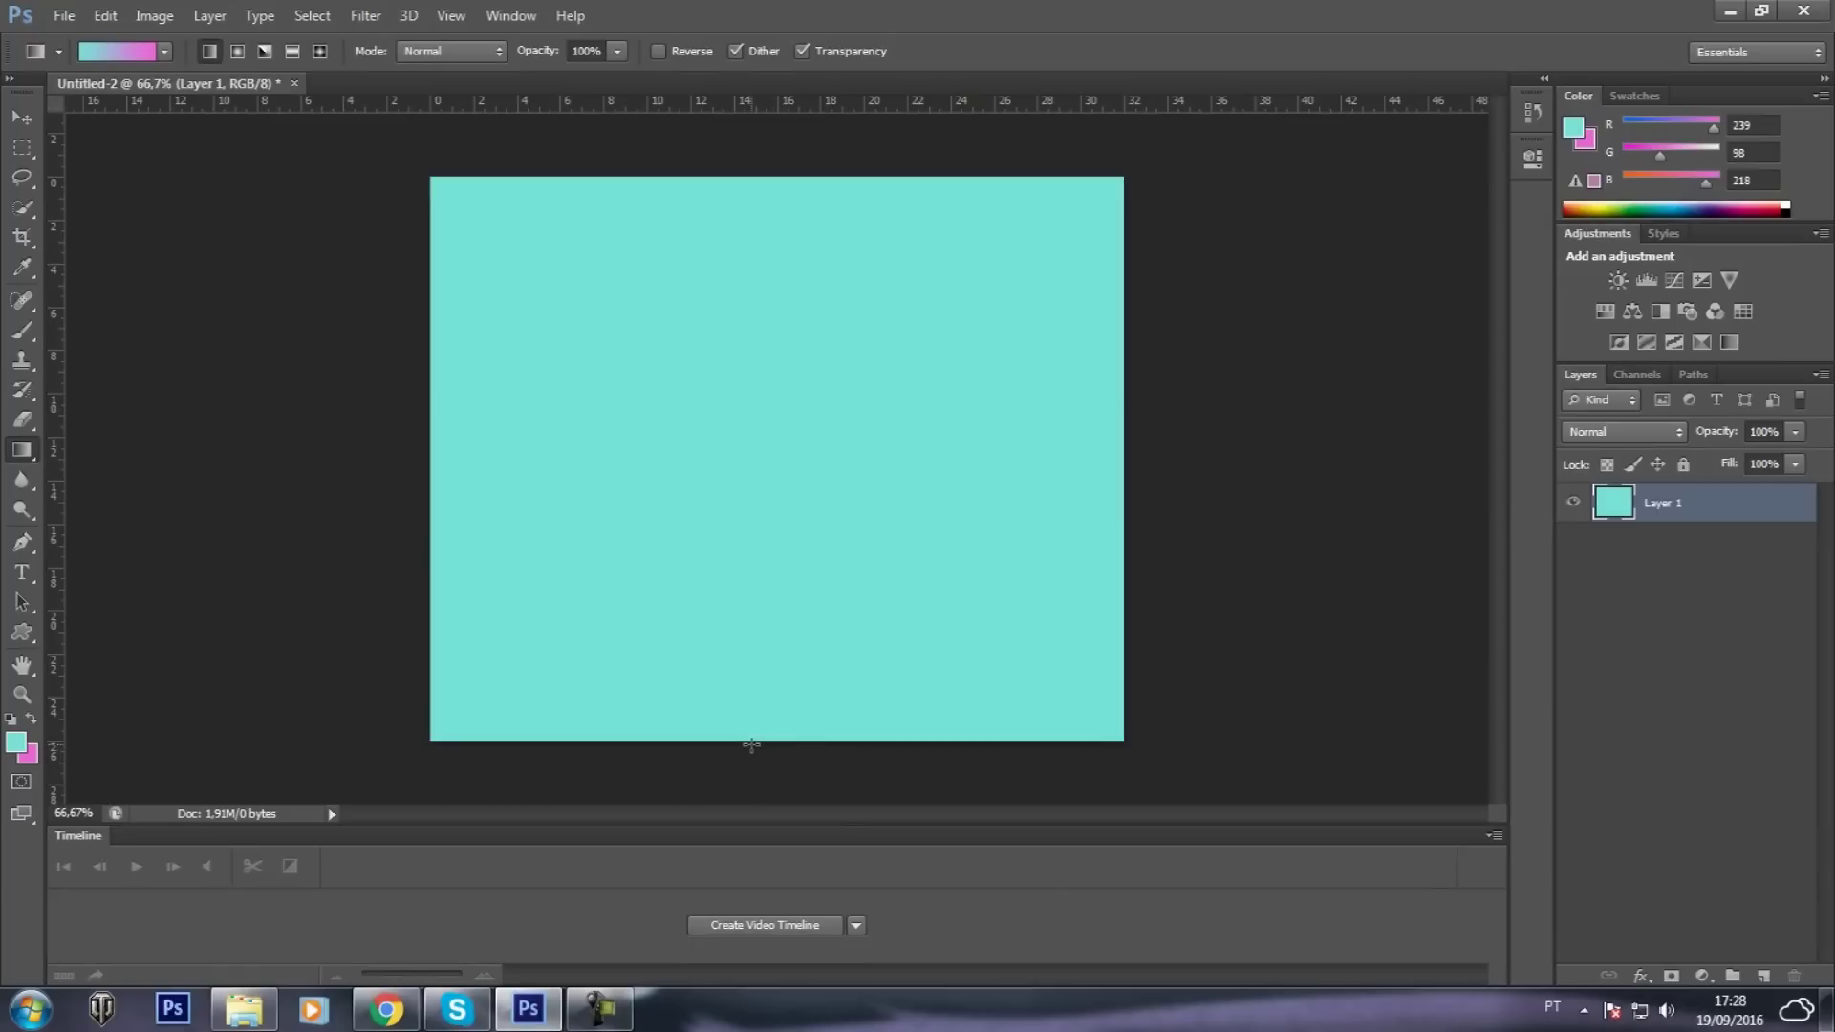
pyautogui.moveTo(751, 745); pyautogui.dragTo(754, 215)
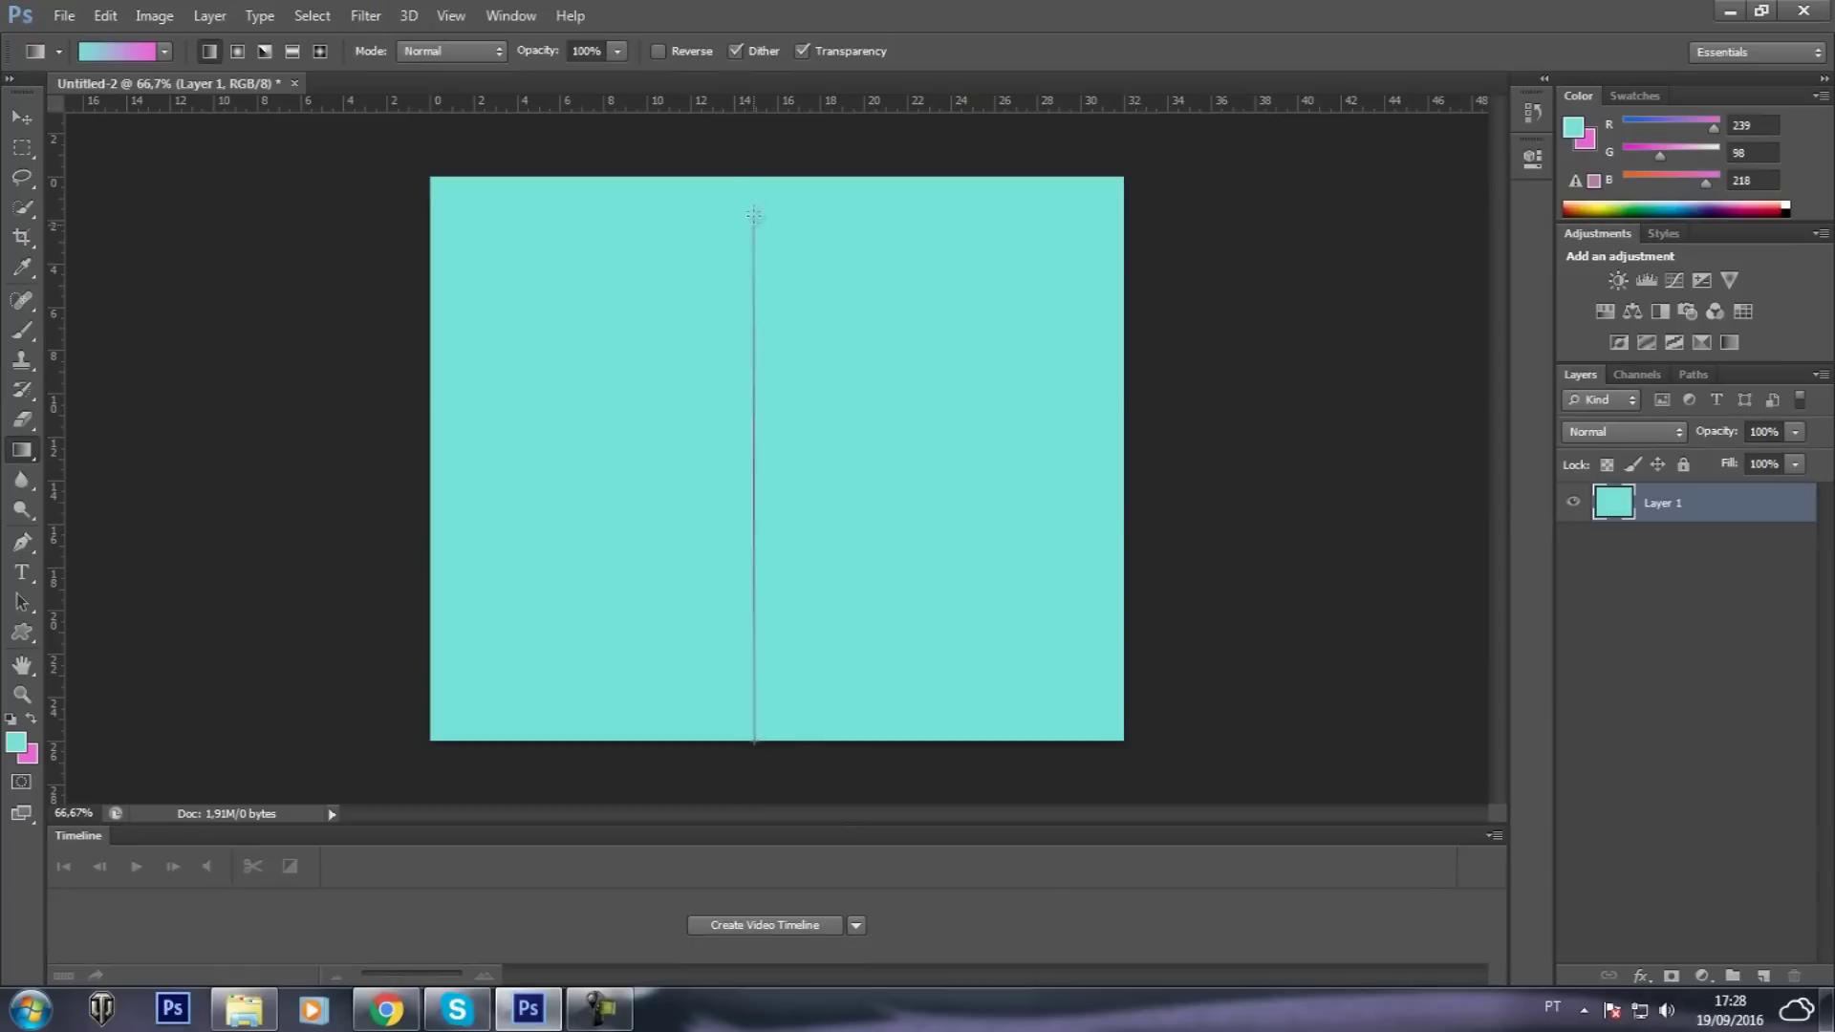
pyautogui.moveTo(754, 215); pyautogui.dragTo(754, 174)
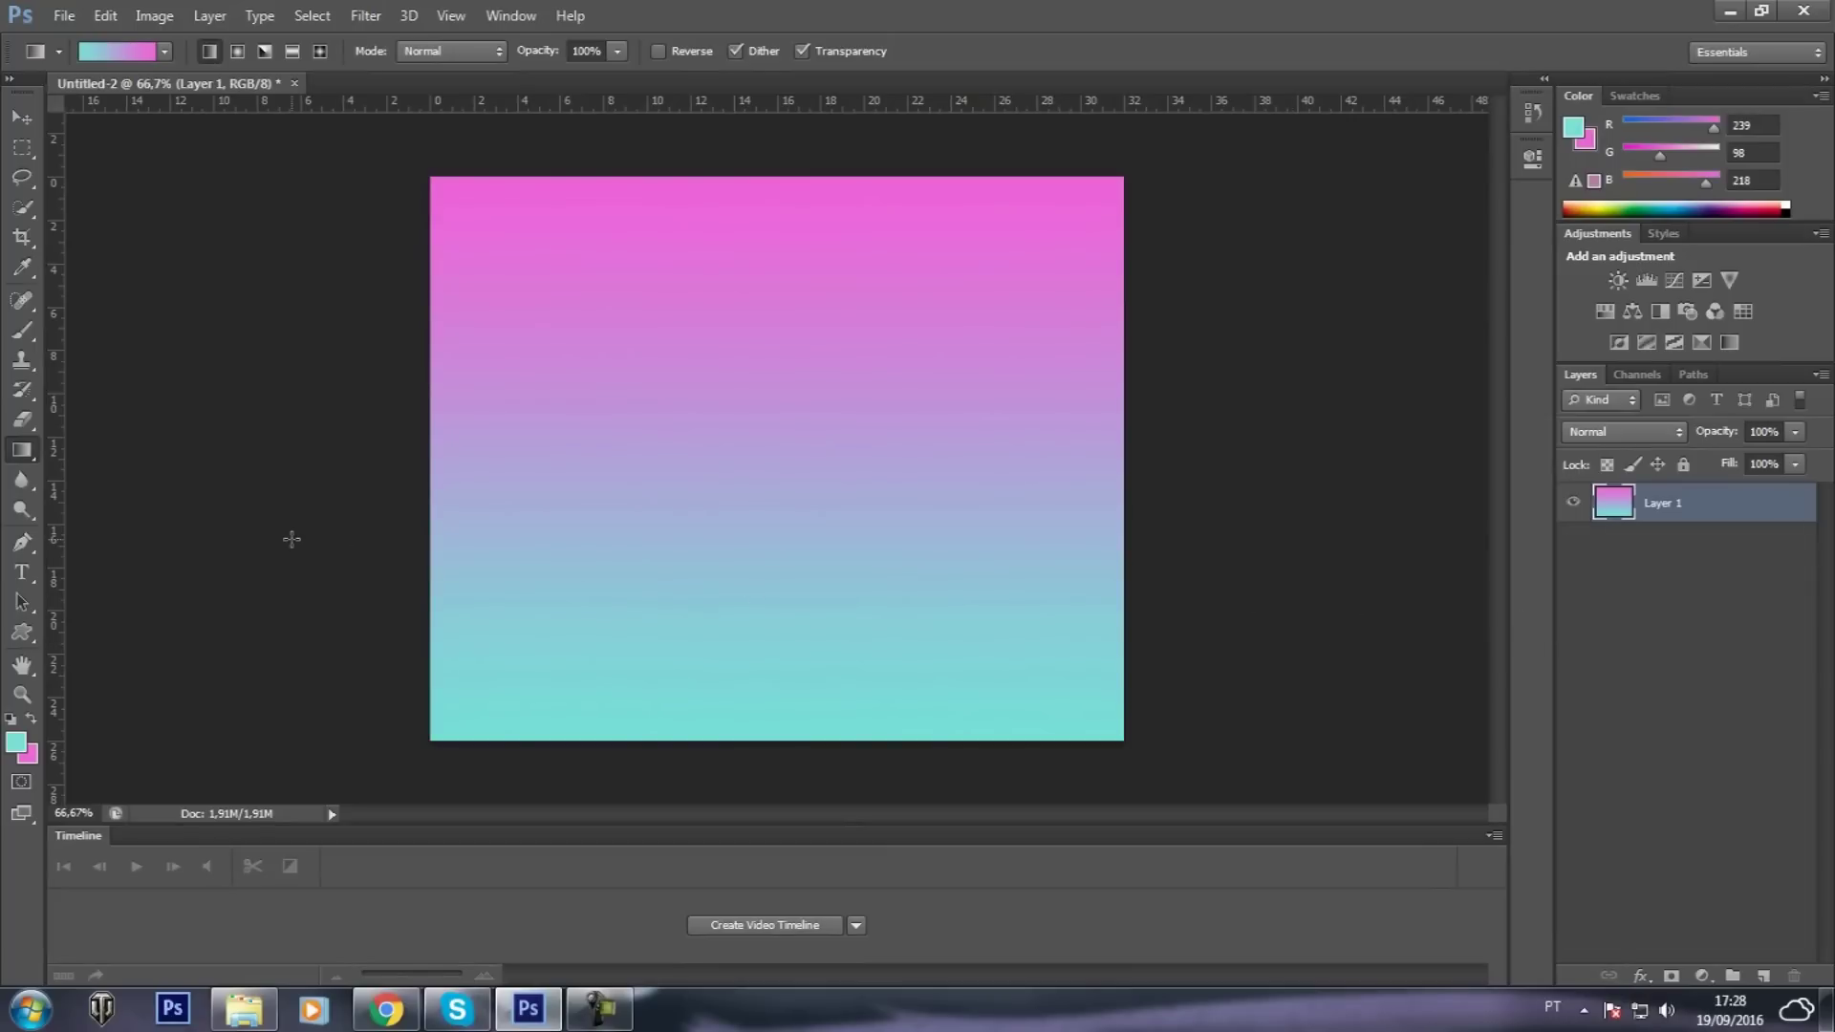
# Open File > Place and browse the folder of vaporwave image thumbnails
pyautogui.rightClick(1722, 515)
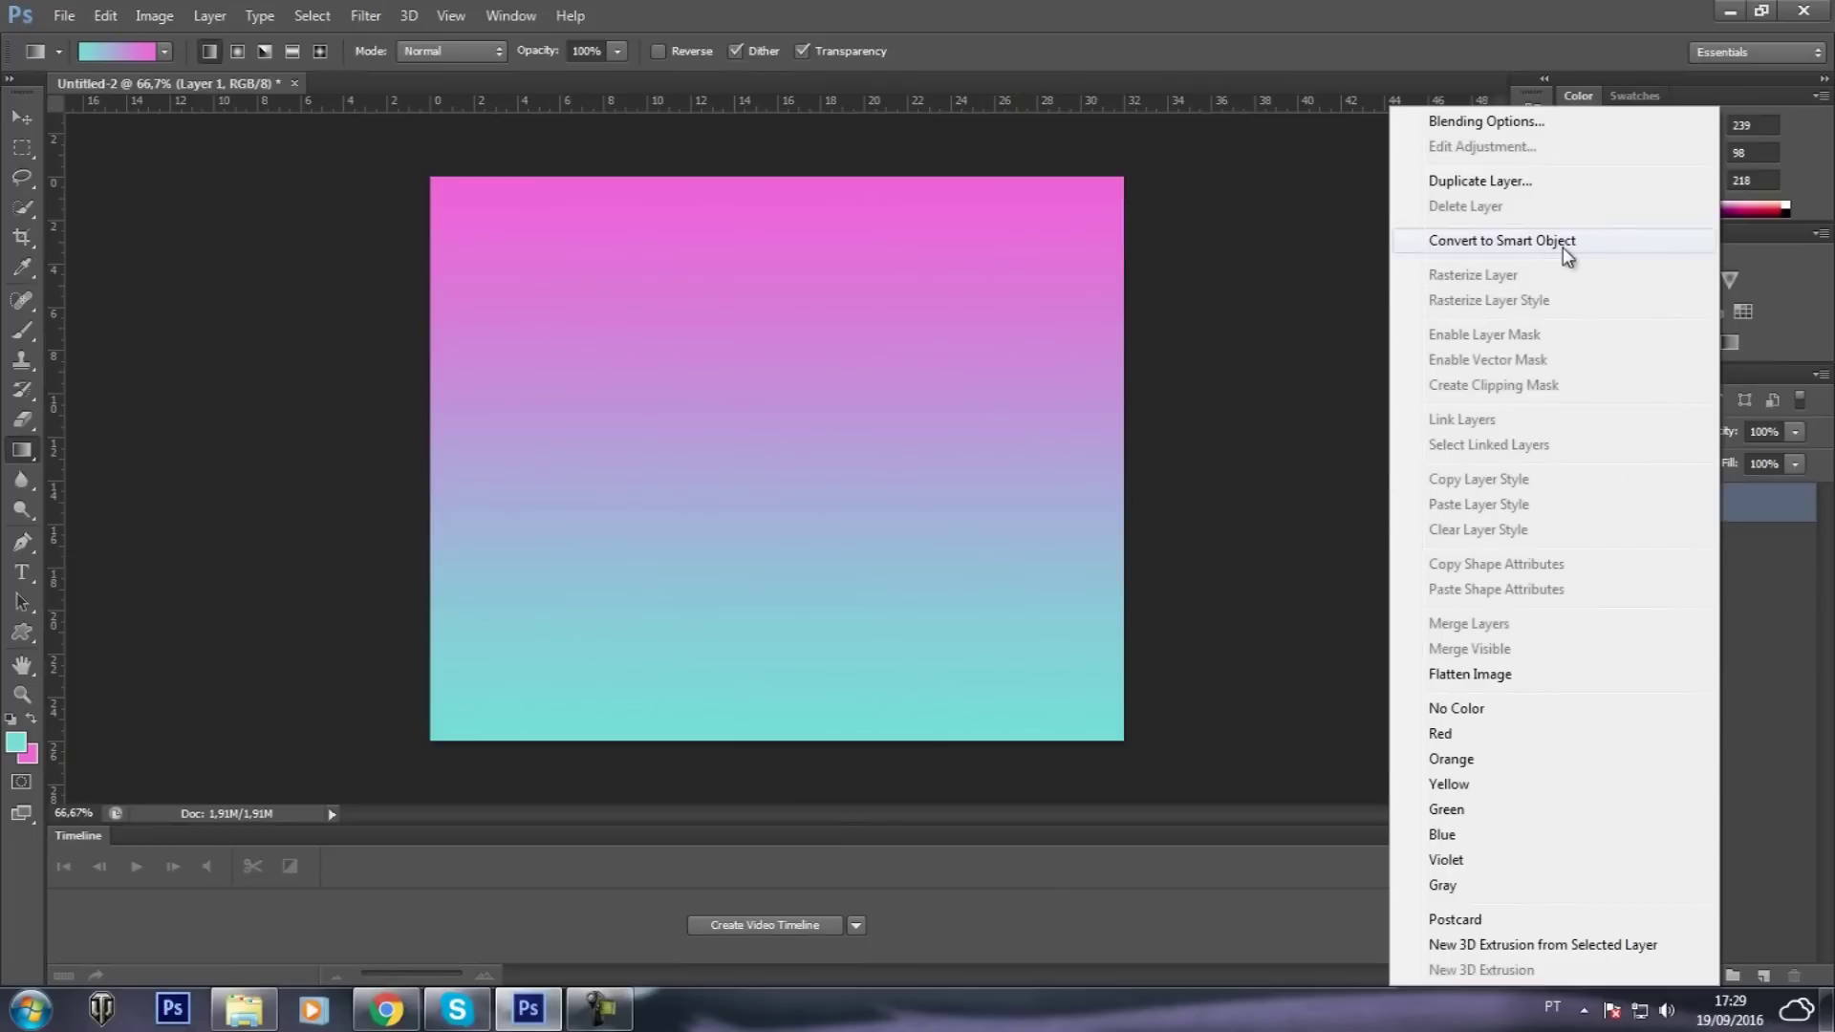
pyautogui.click(1793, 593)
pyautogui.click(70, 13)
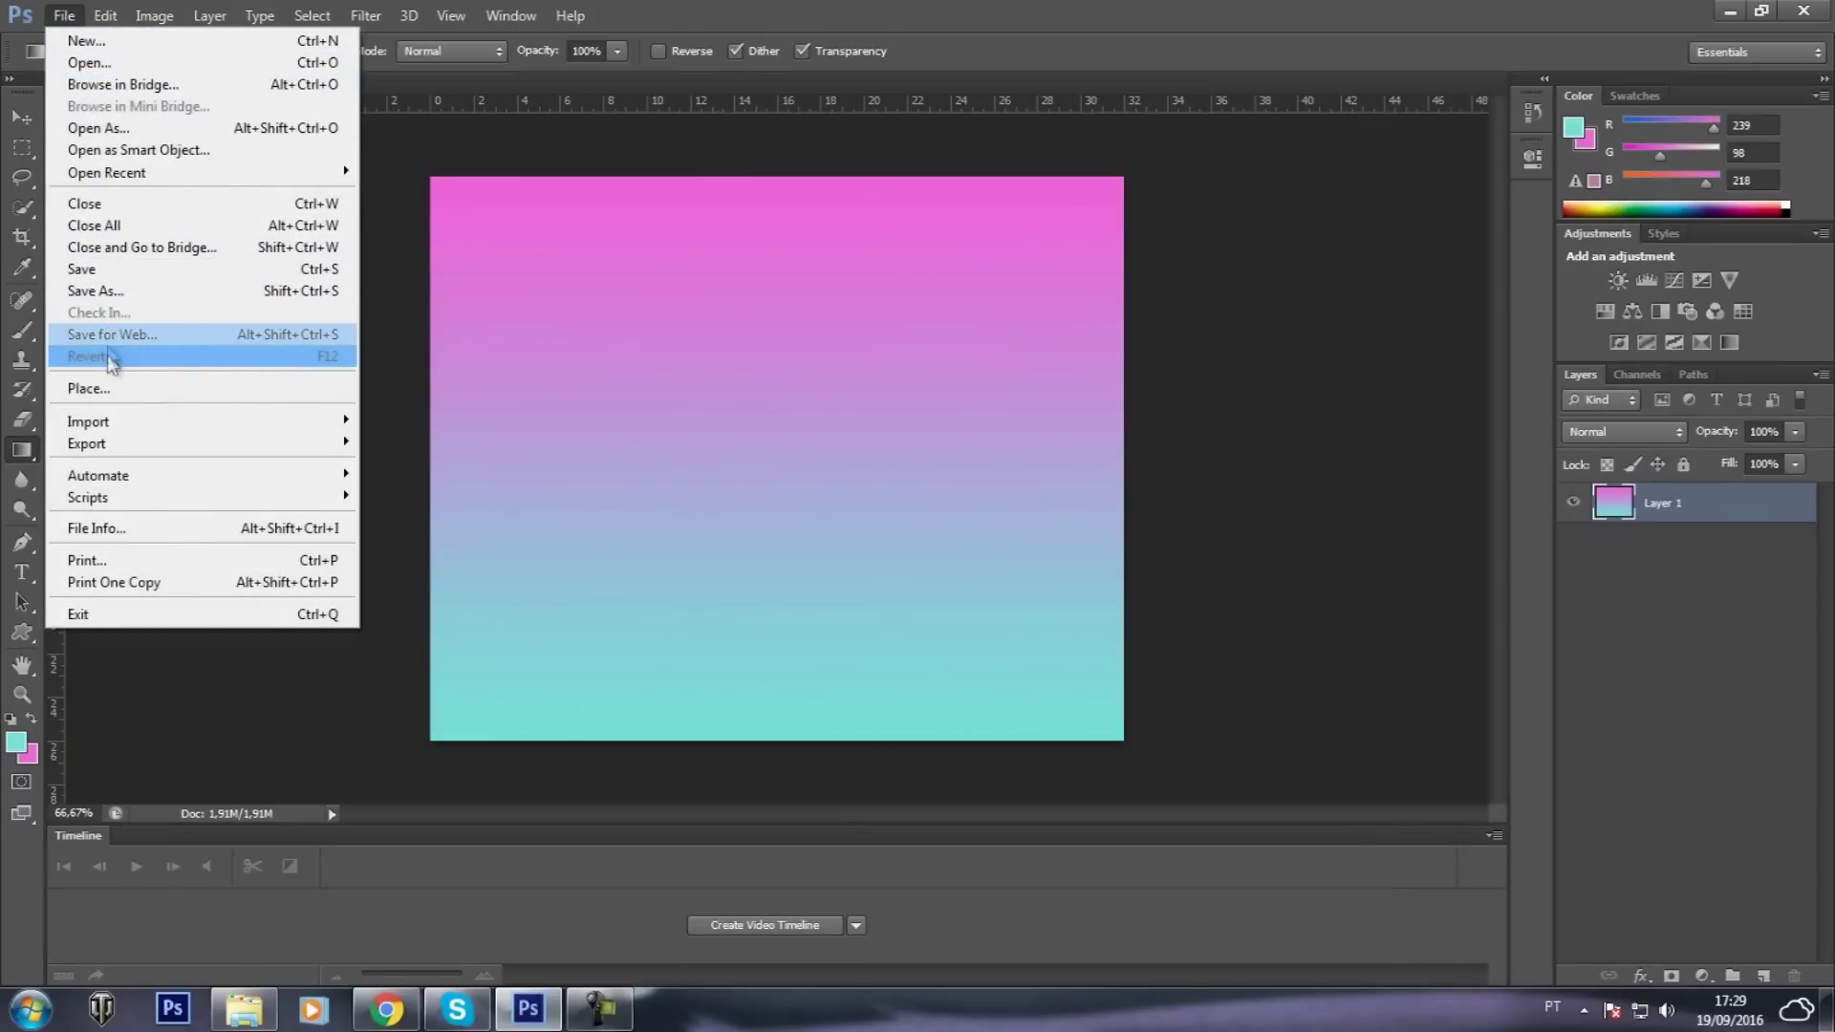
pyautogui.click(115, 388)
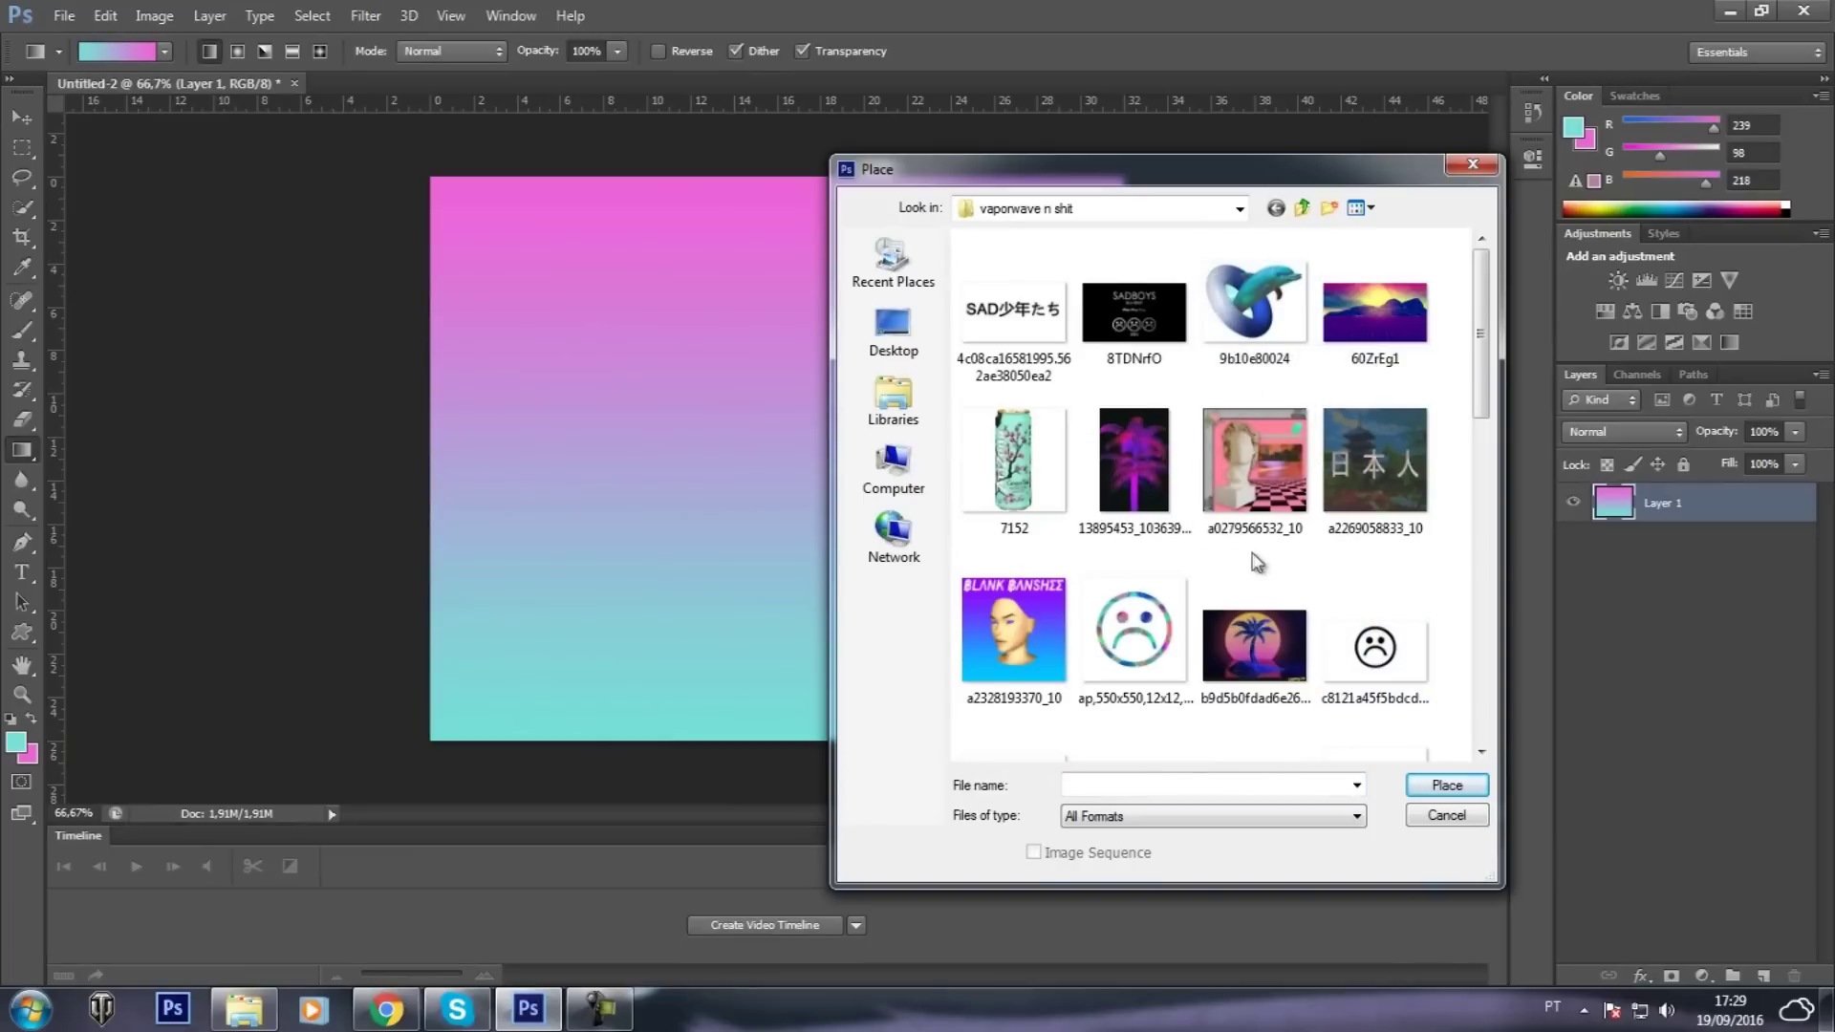
pyautogui.scroll(-5, 1257, 564)
pyautogui.scroll(-5, 1255, 559)
pyautogui.scroll(3, 1255, 559)
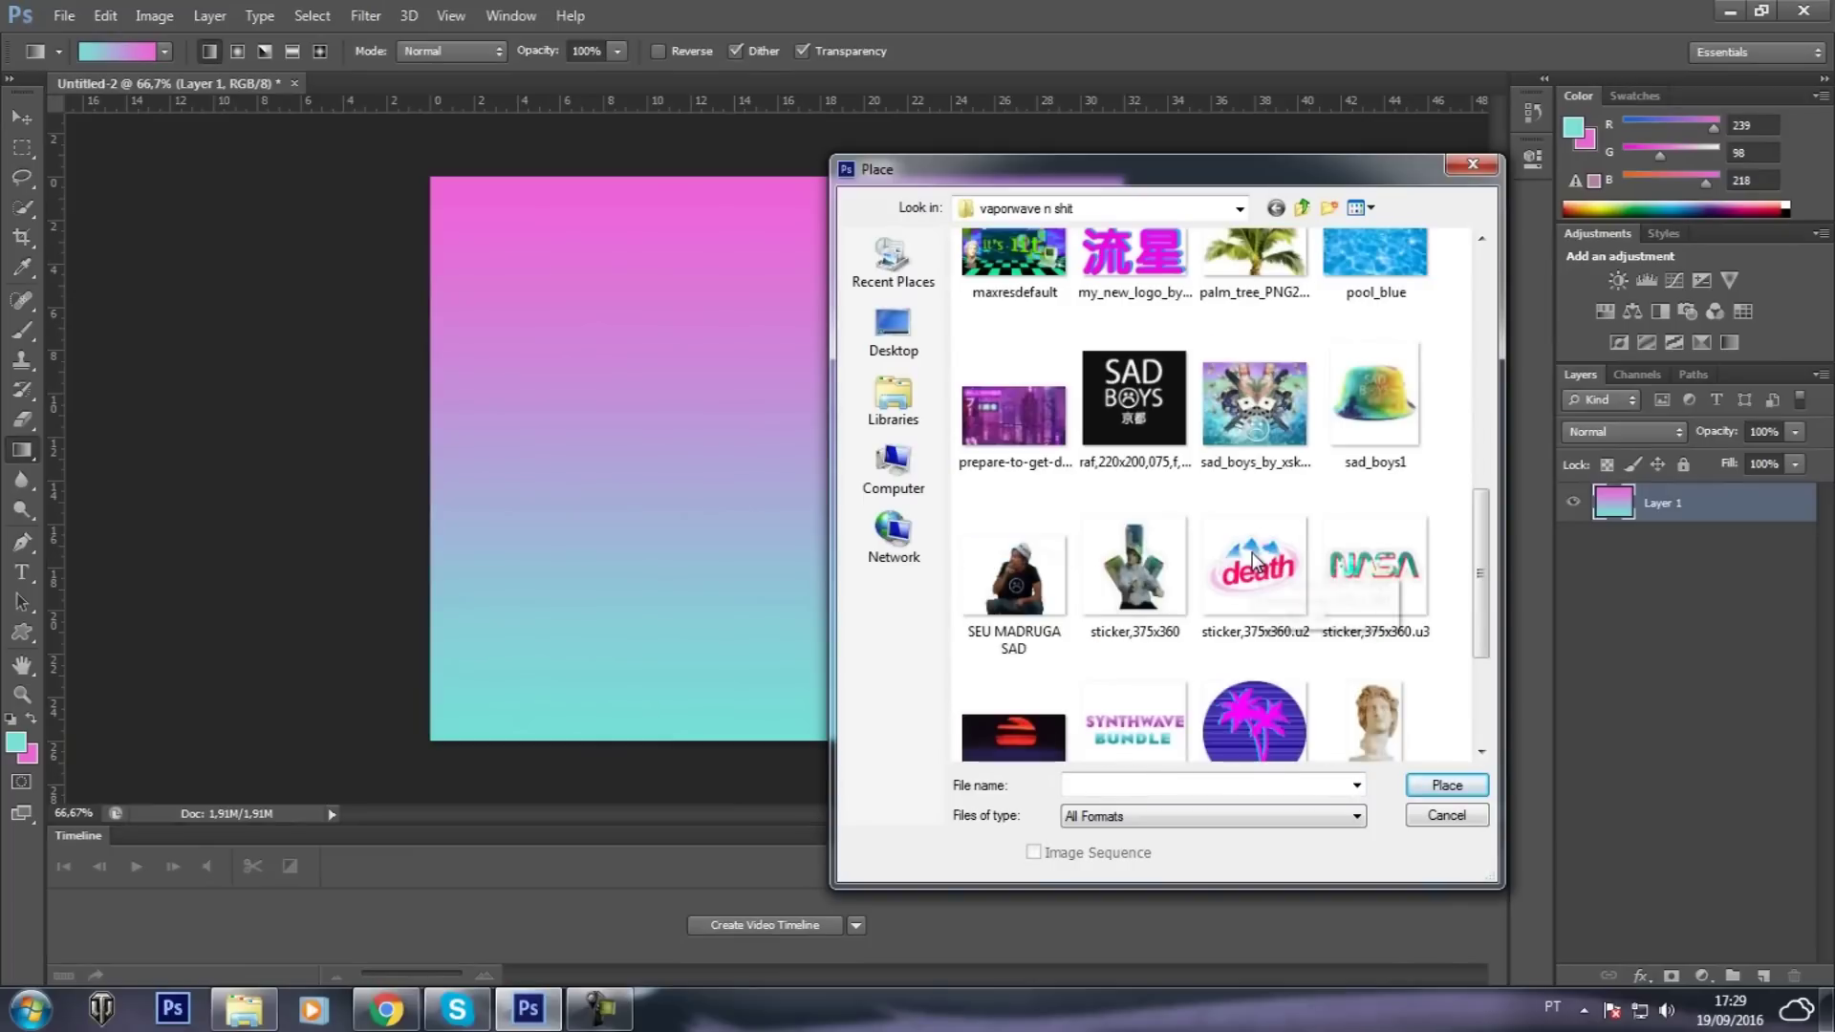
# Place SEU MADRUGA SAD, enlarge it, tilt it about 13.5° and commit it bottom-right
pyautogui.doubleClick(1016, 578)
pyautogui.moveTo(828, 442)
pyautogui.mouseDown()
pyautogui.moveTo(886, 522)
pyautogui.moveTo(1075, 593)
pyautogui.mouseUp()
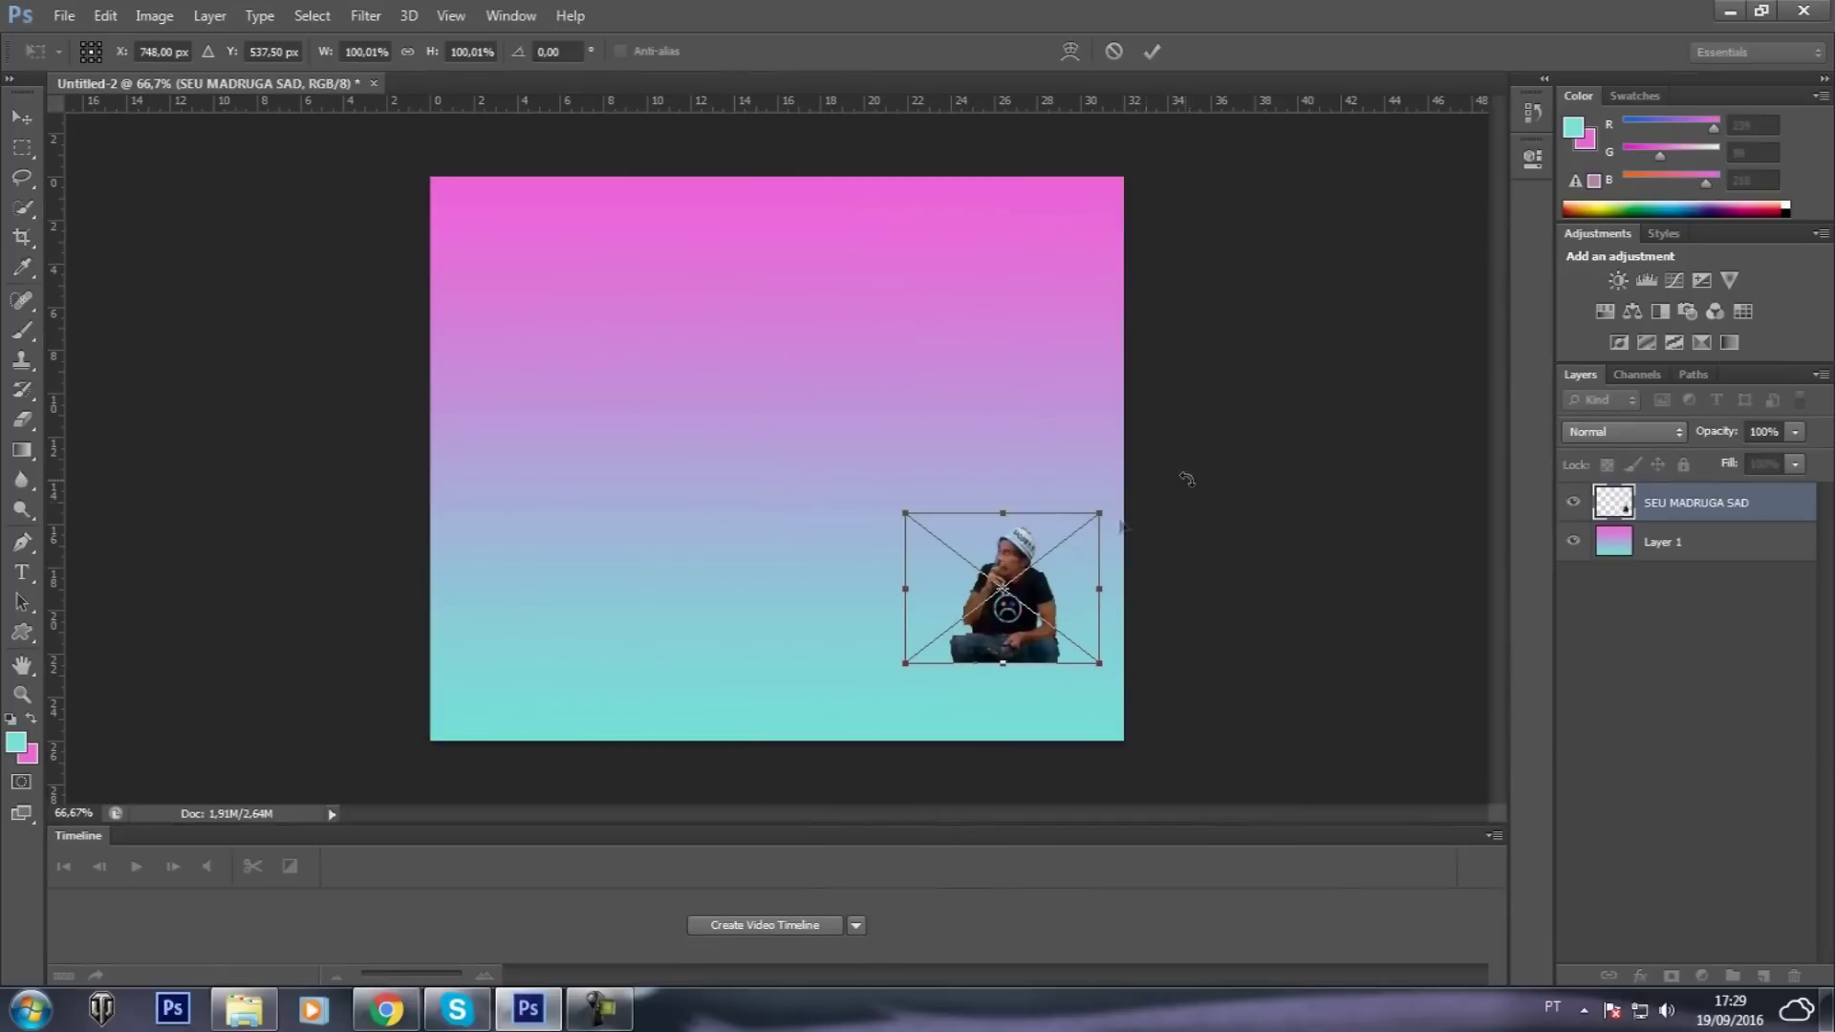
pyautogui.moveTo(1080, 540)
pyautogui.mouseDown()
pyautogui.moveTo(925, 518)
pyautogui.moveTo(1080, 354)
pyautogui.moveTo(1124, 360)
pyautogui.moveTo(1052, 599)
pyautogui.moveTo(1144, 612)
pyautogui.mouseUp()
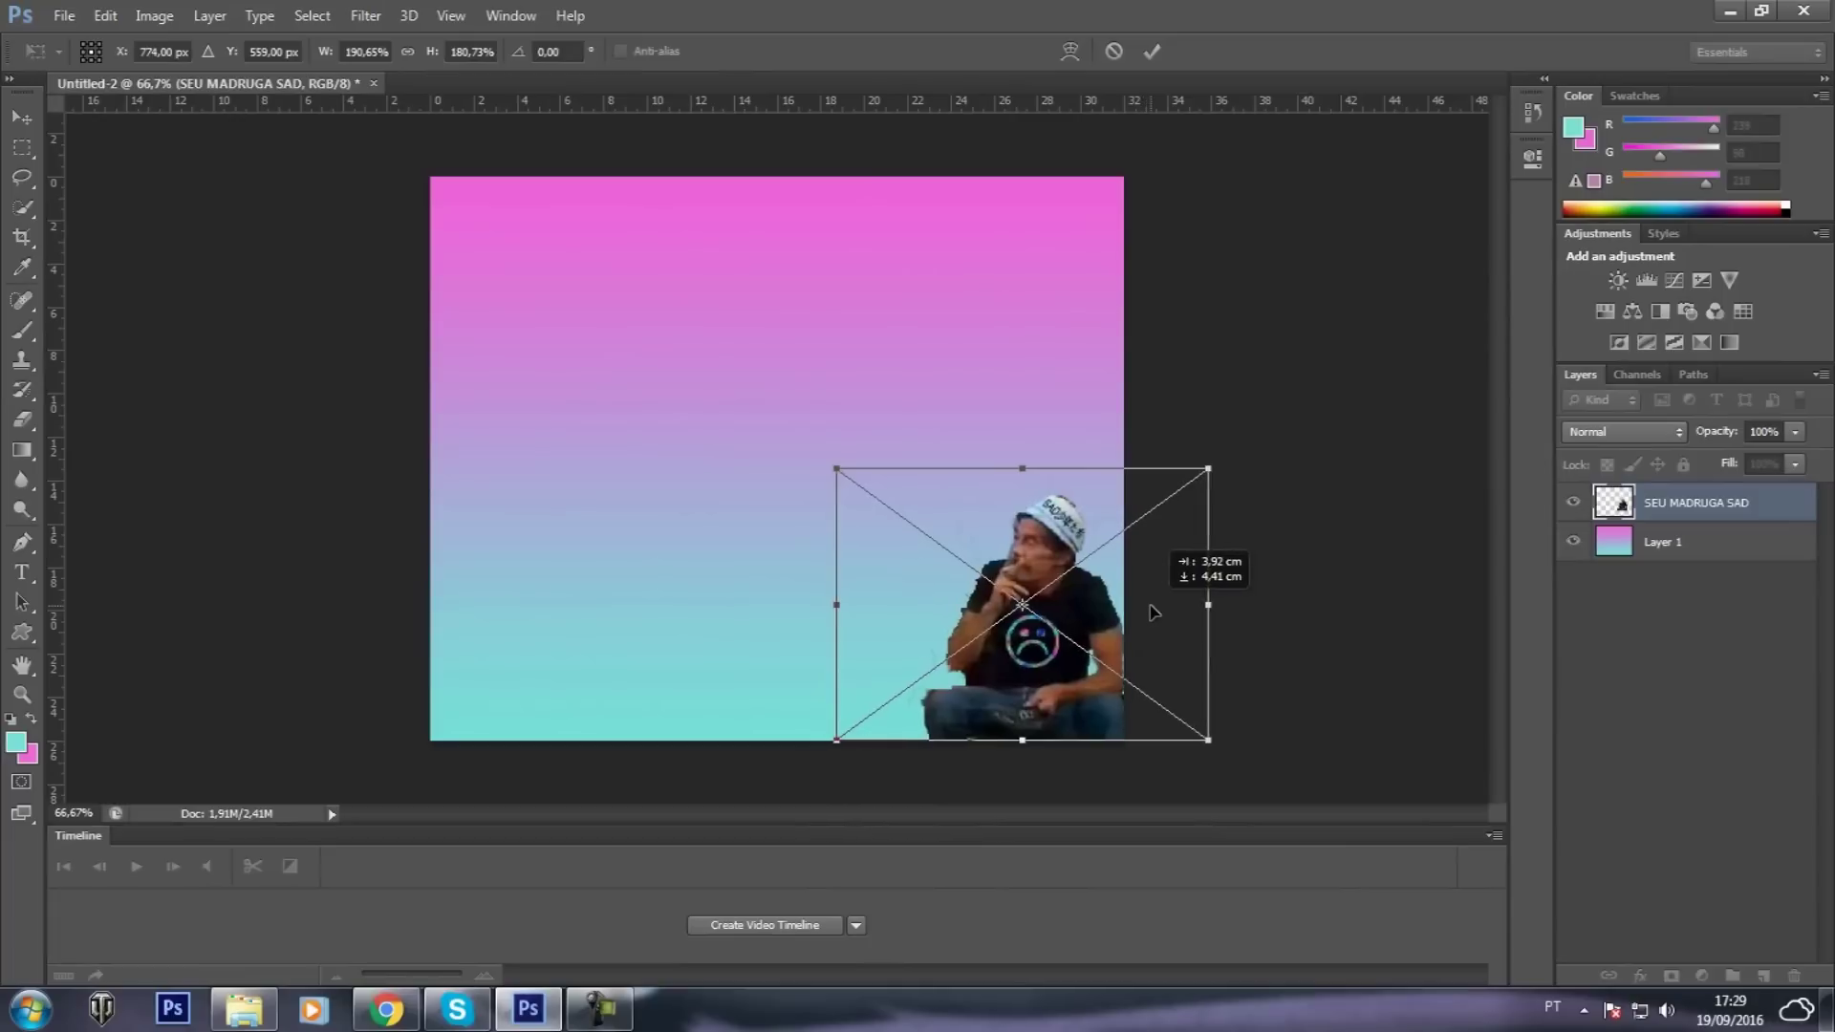
pyautogui.moveTo(1144, 612); pyautogui.dragTo(1142, 613)
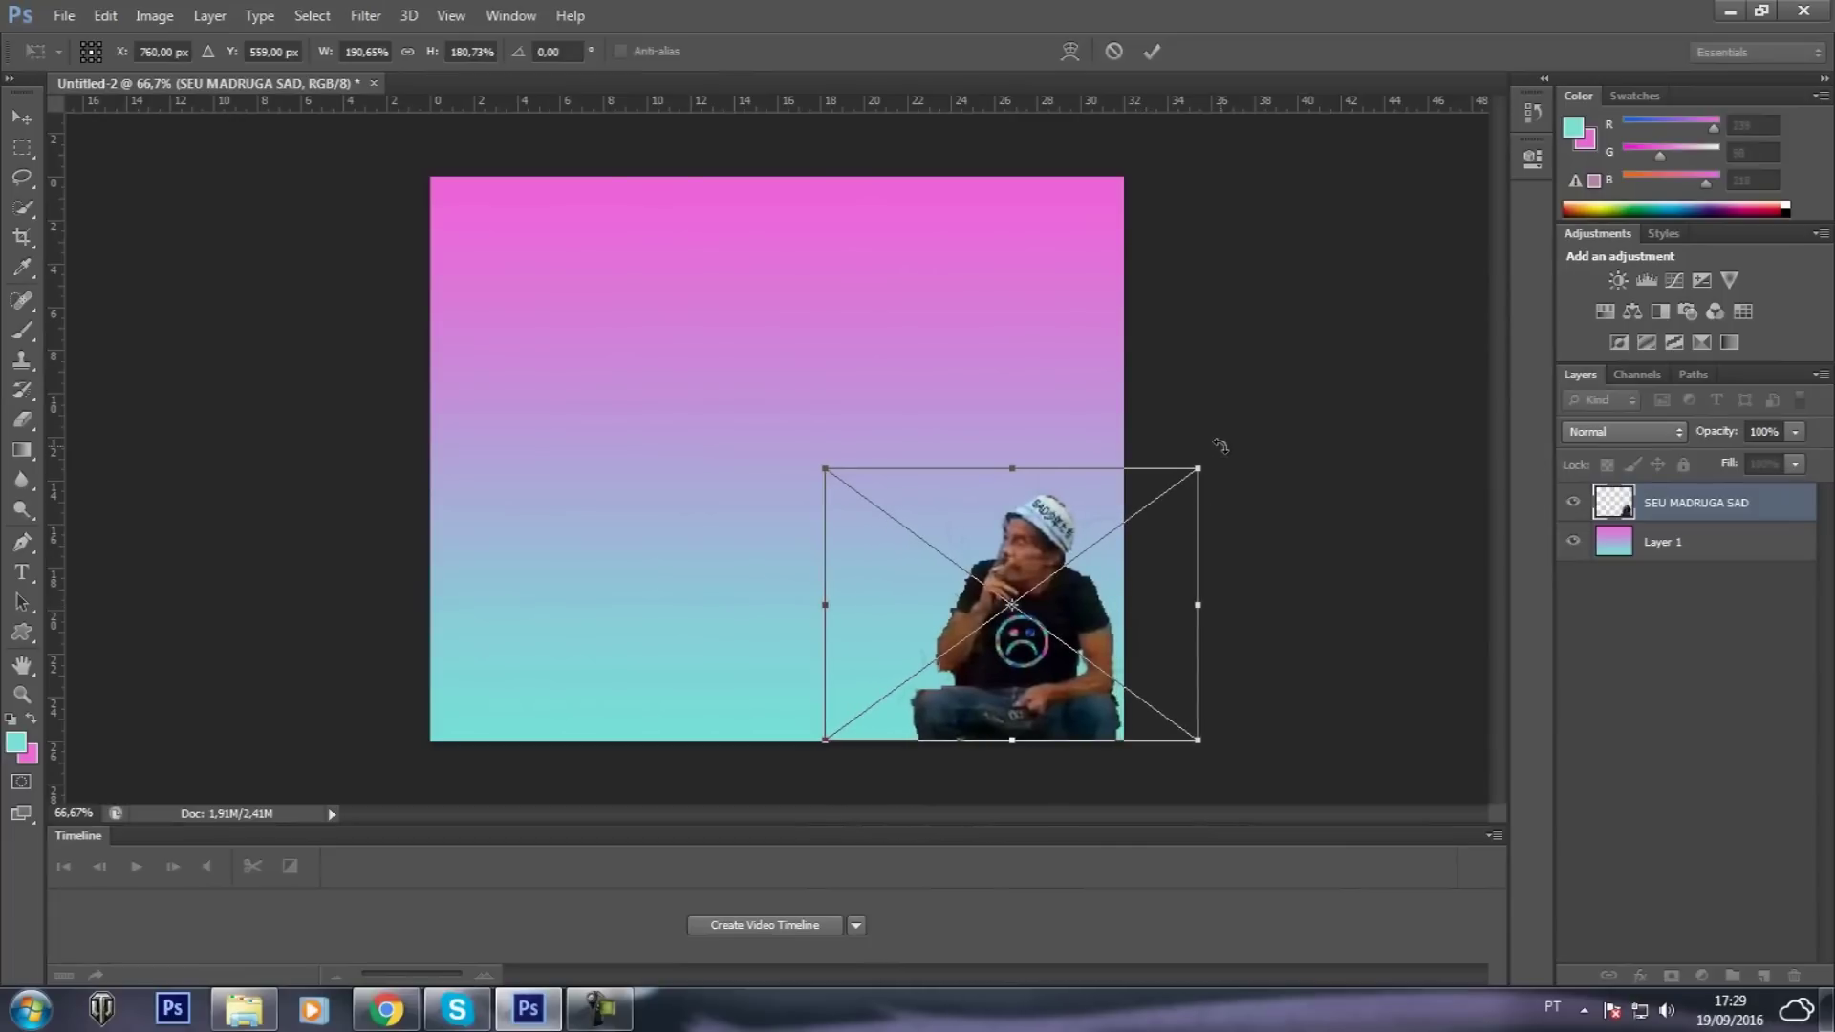
pyautogui.moveTo(1220, 443); pyautogui.dragTo(1147, 369)
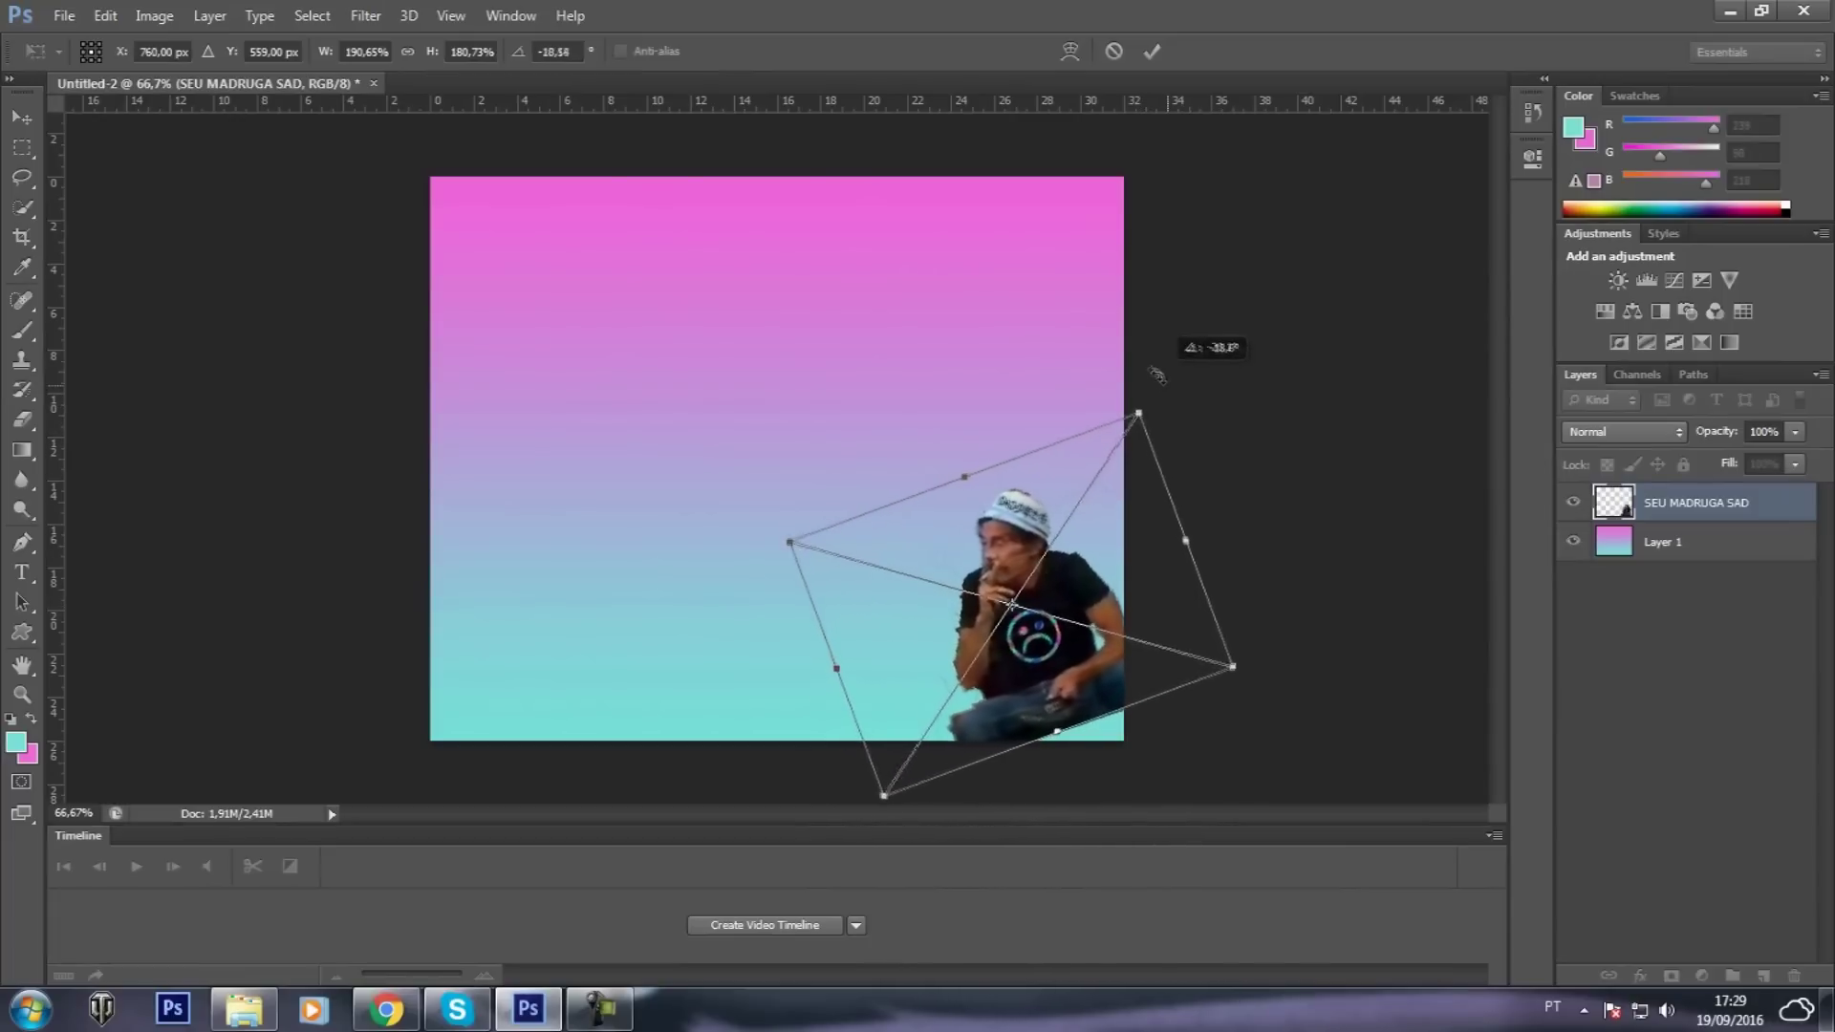
pyautogui.moveTo(1136, 532); pyautogui.dragTo(1182, 544)
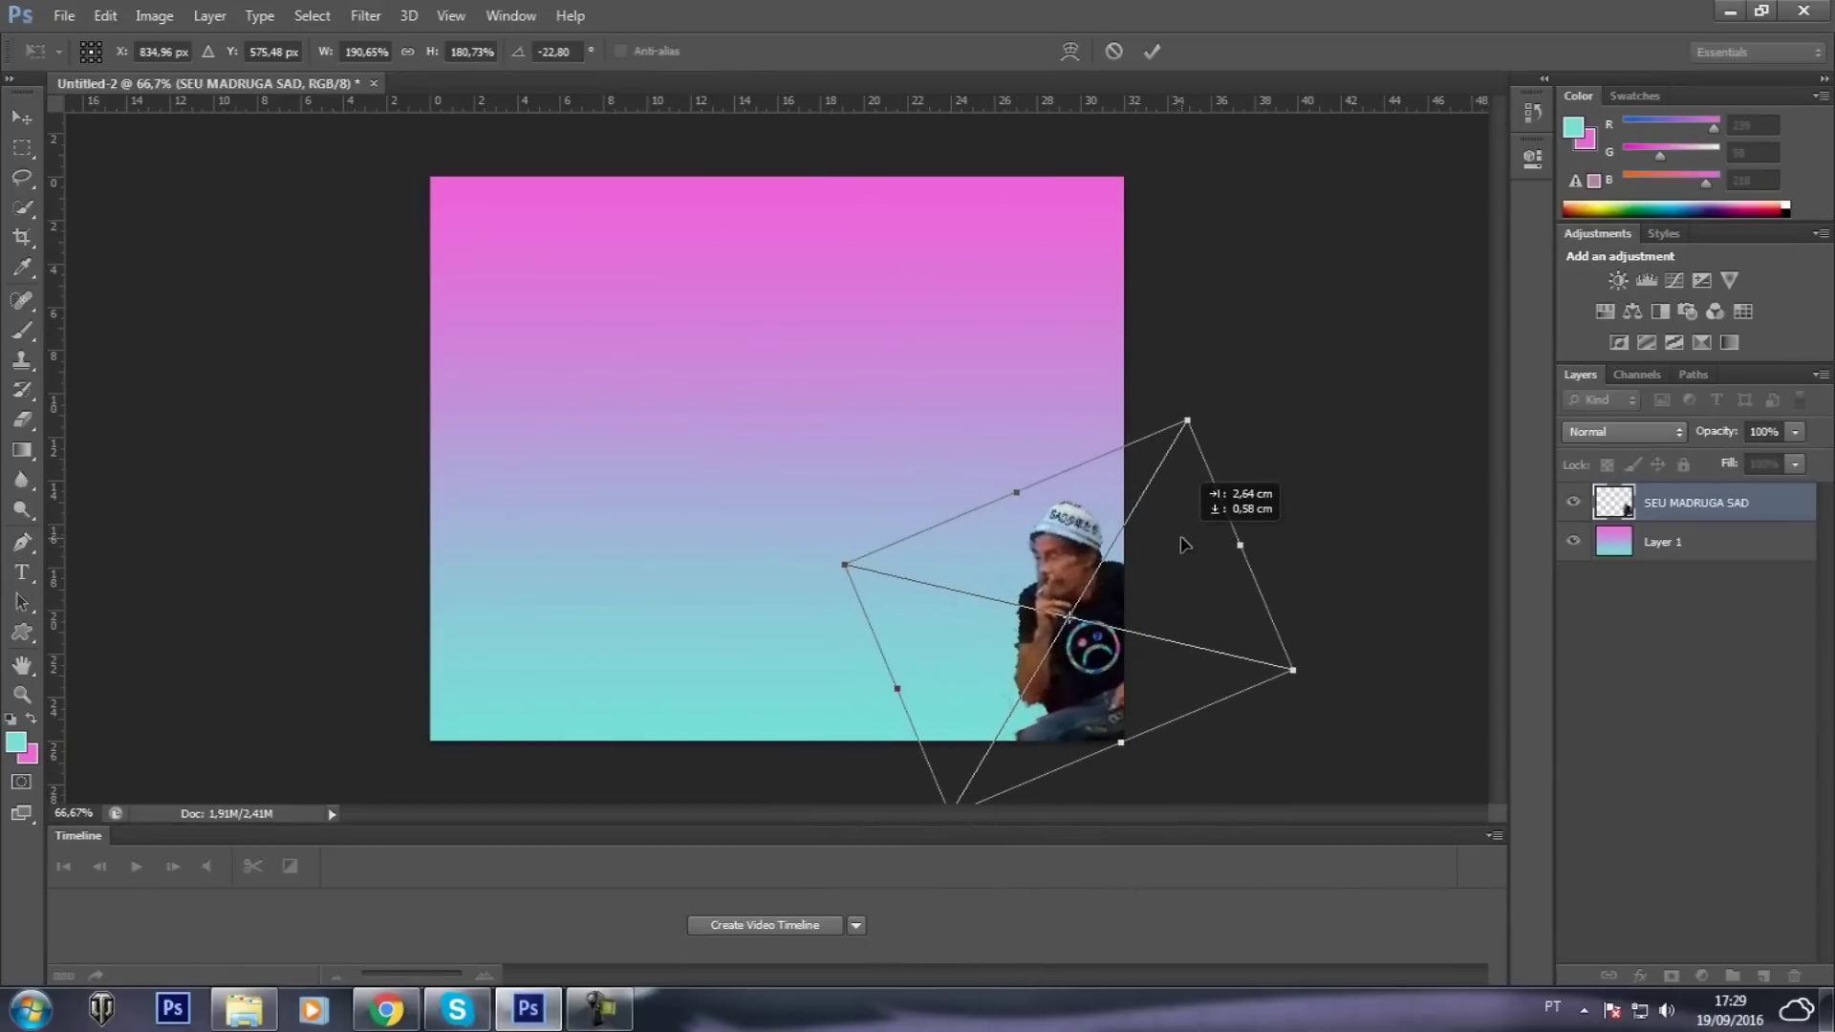
pyautogui.moveTo(1215, 393); pyautogui.dragTo(1239, 413)
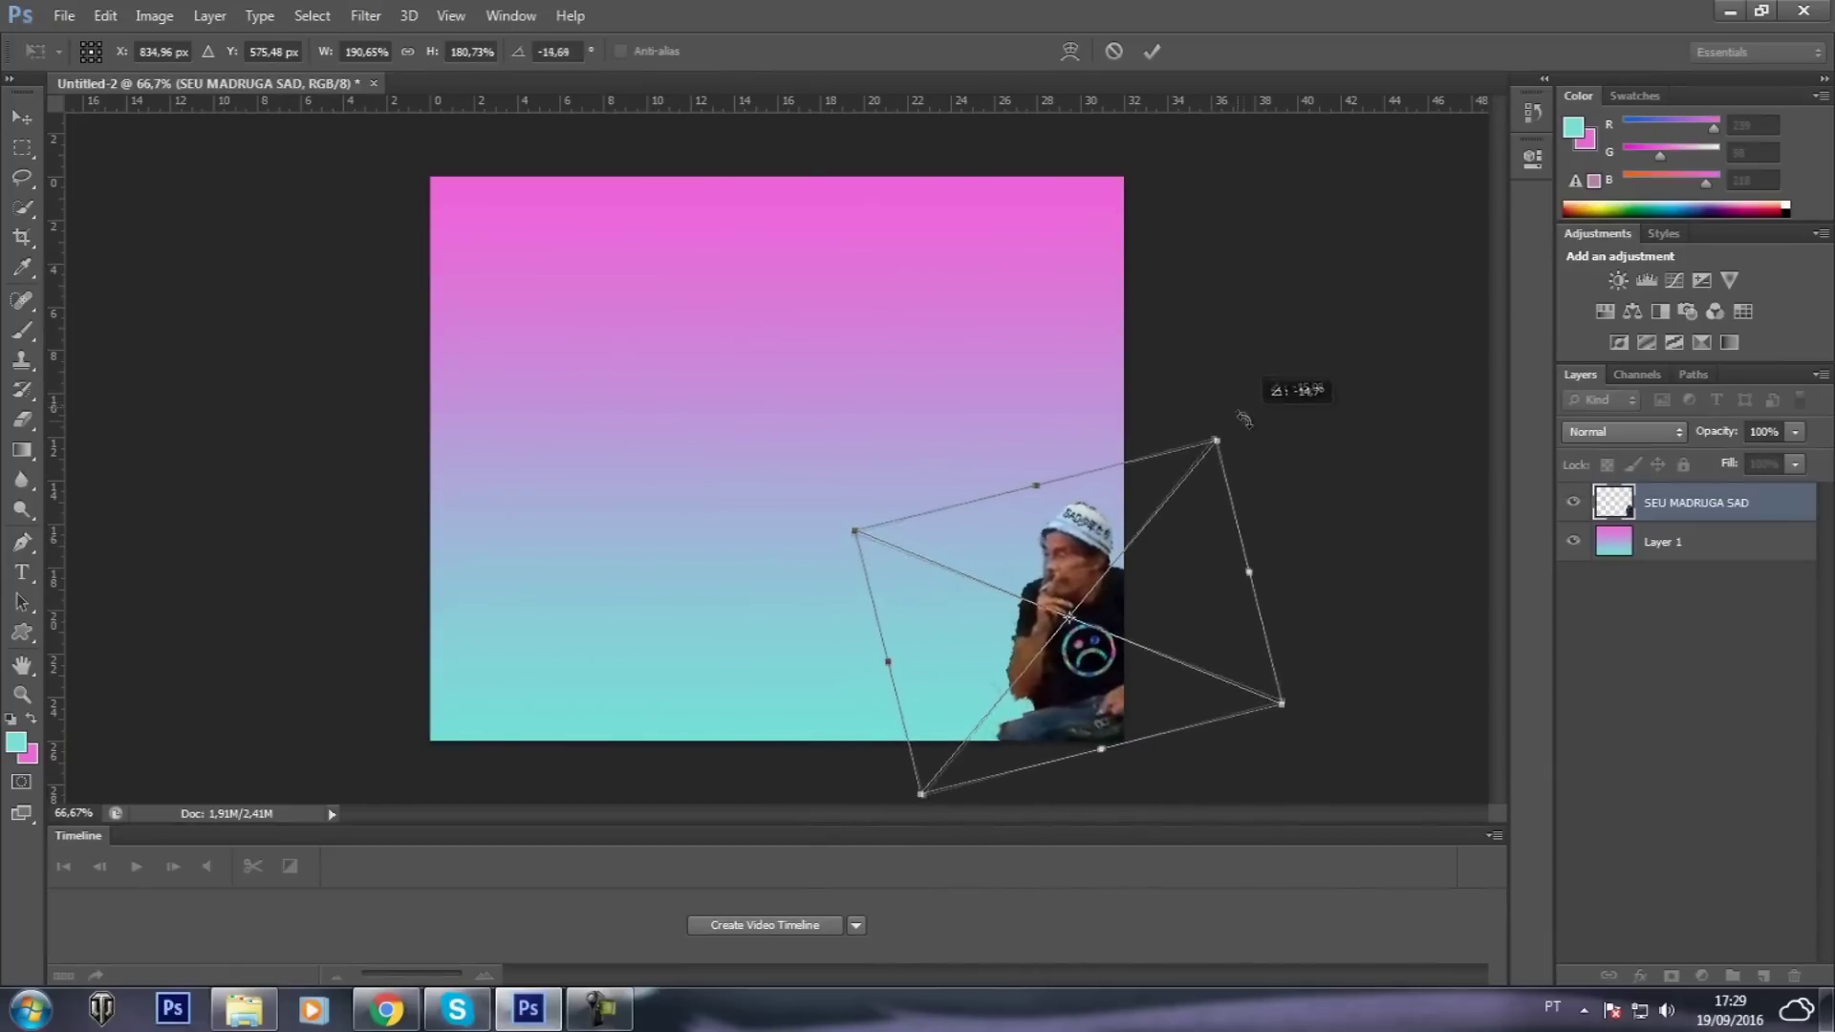
pyautogui.moveTo(1218, 583); pyautogui.dragTo(1208, 584)
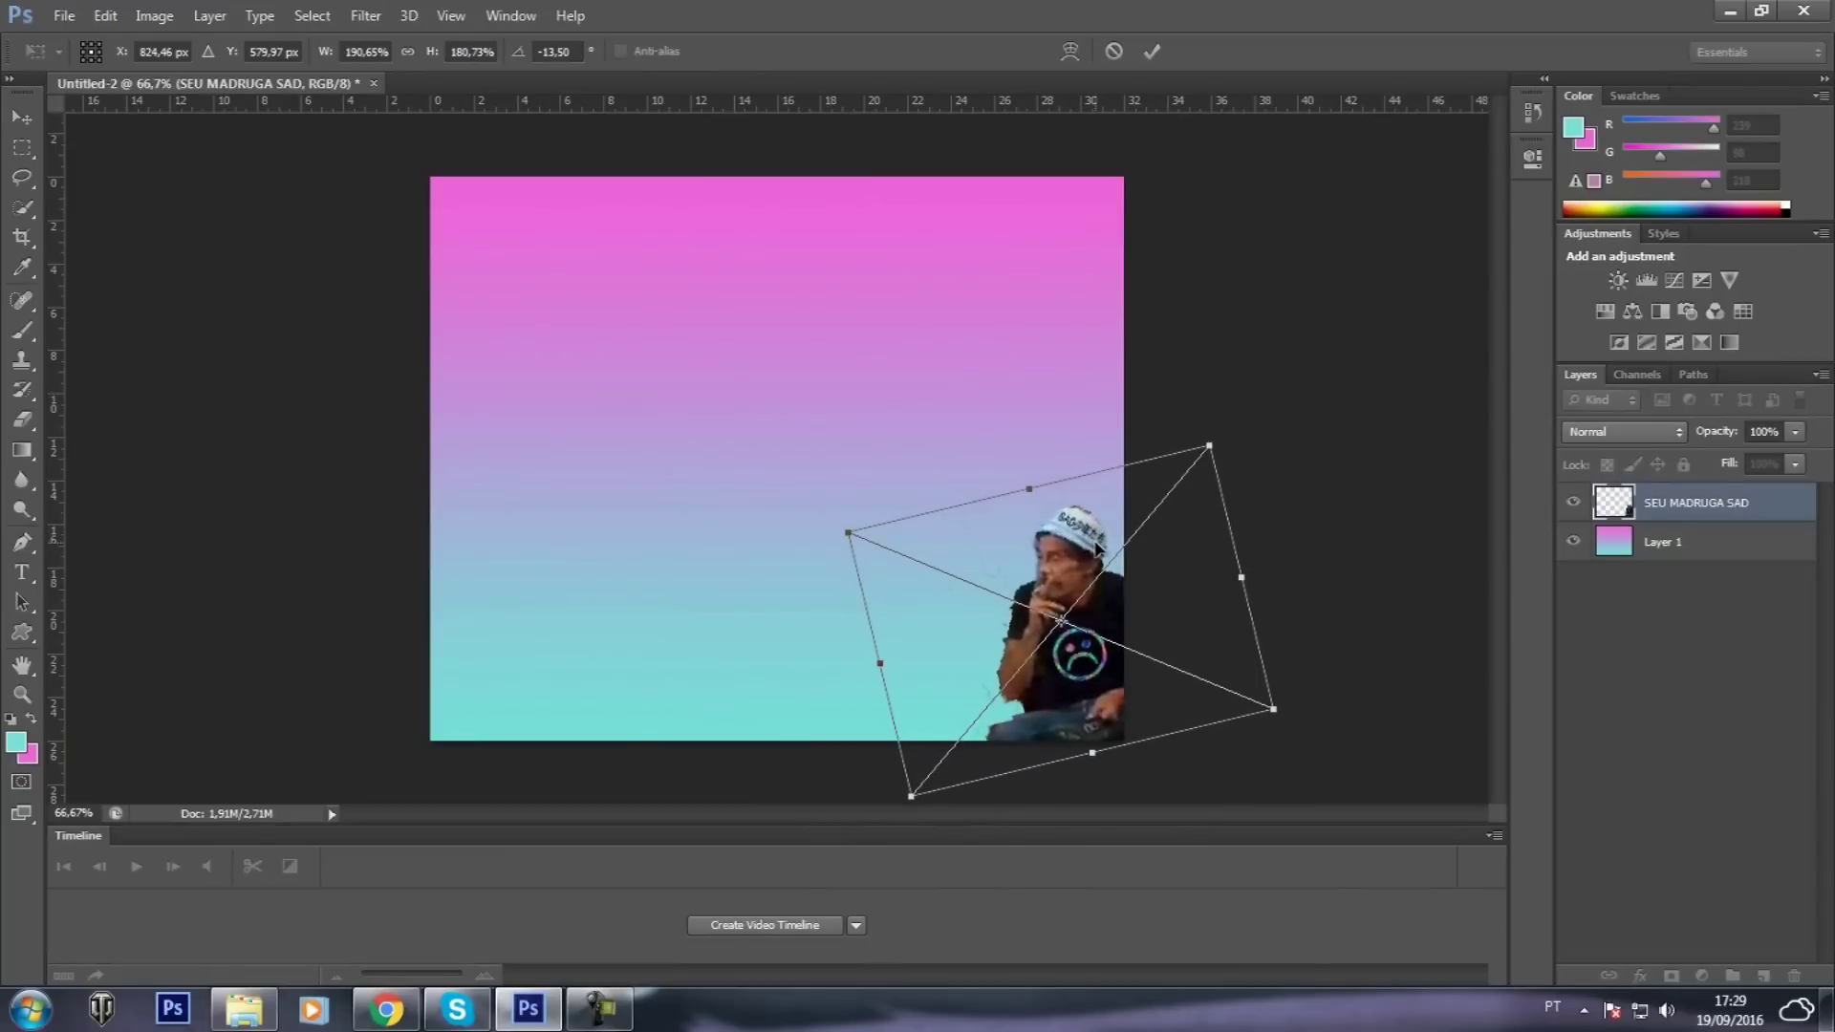
pyautogui.press('Return')
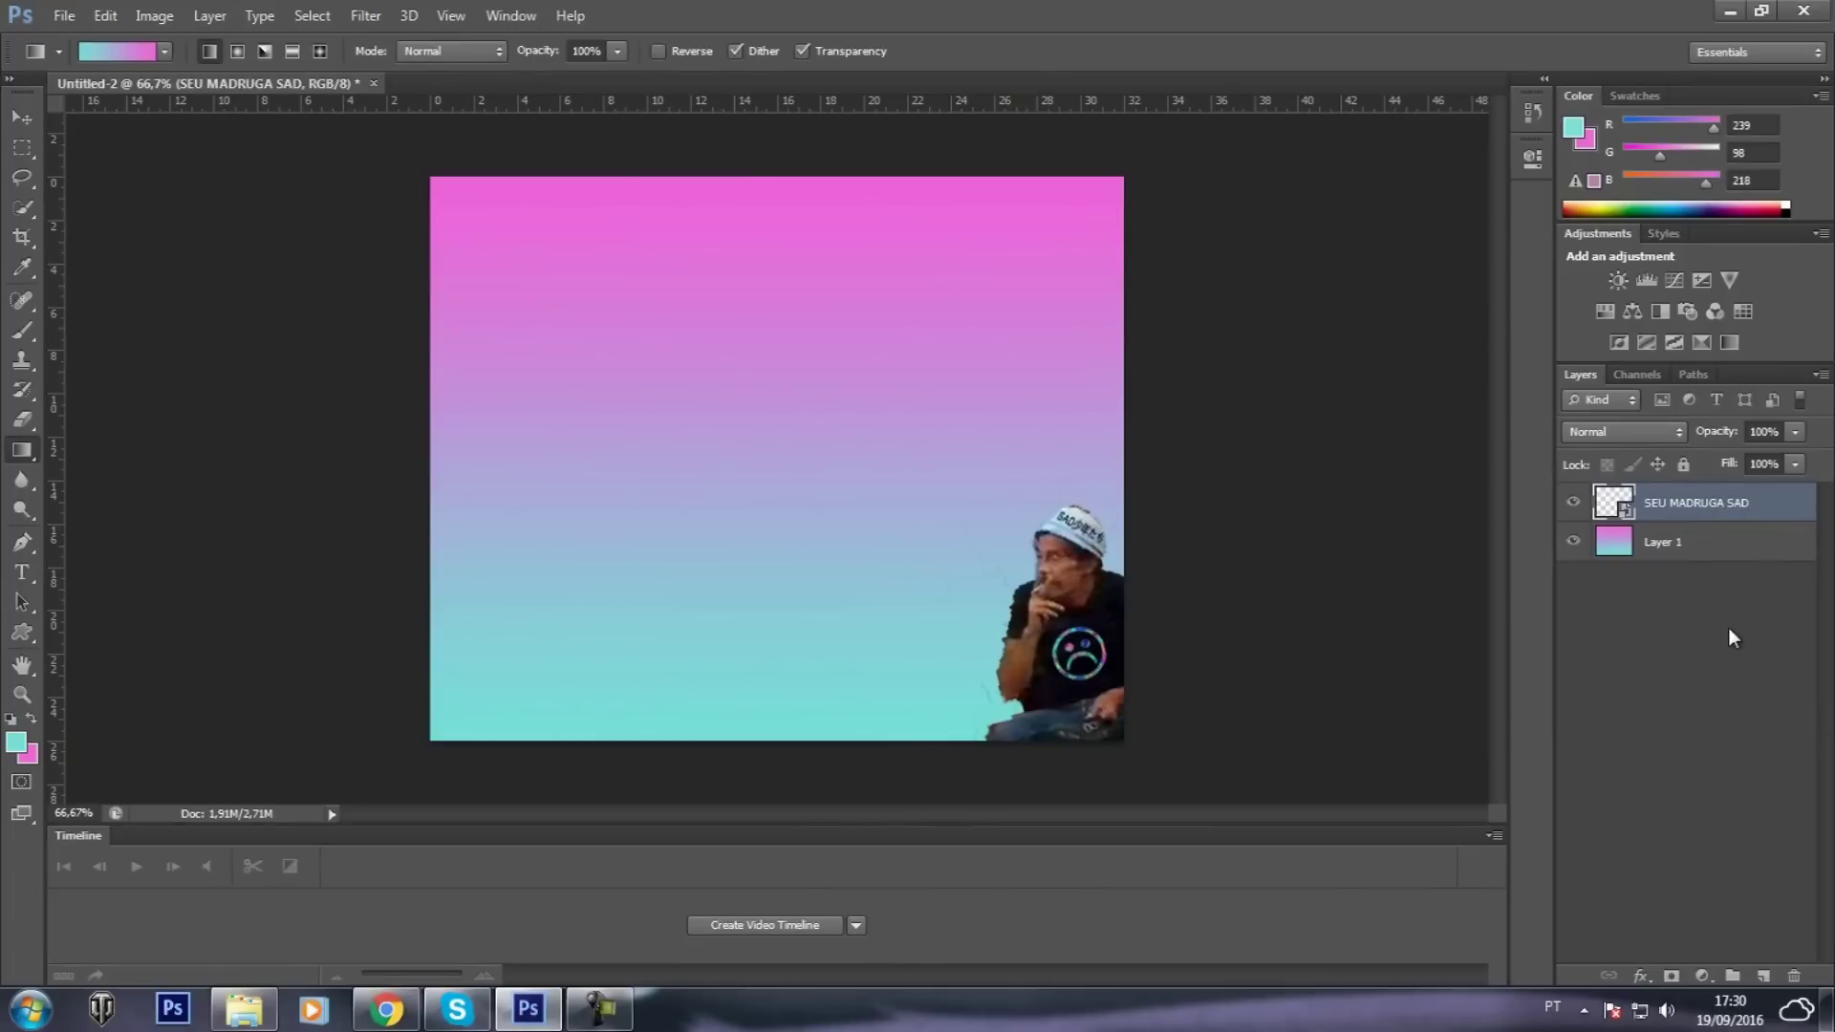
# Duplicate the SEU MADRUGA SAD layer
pyautogui.rightClick(1739, 499)
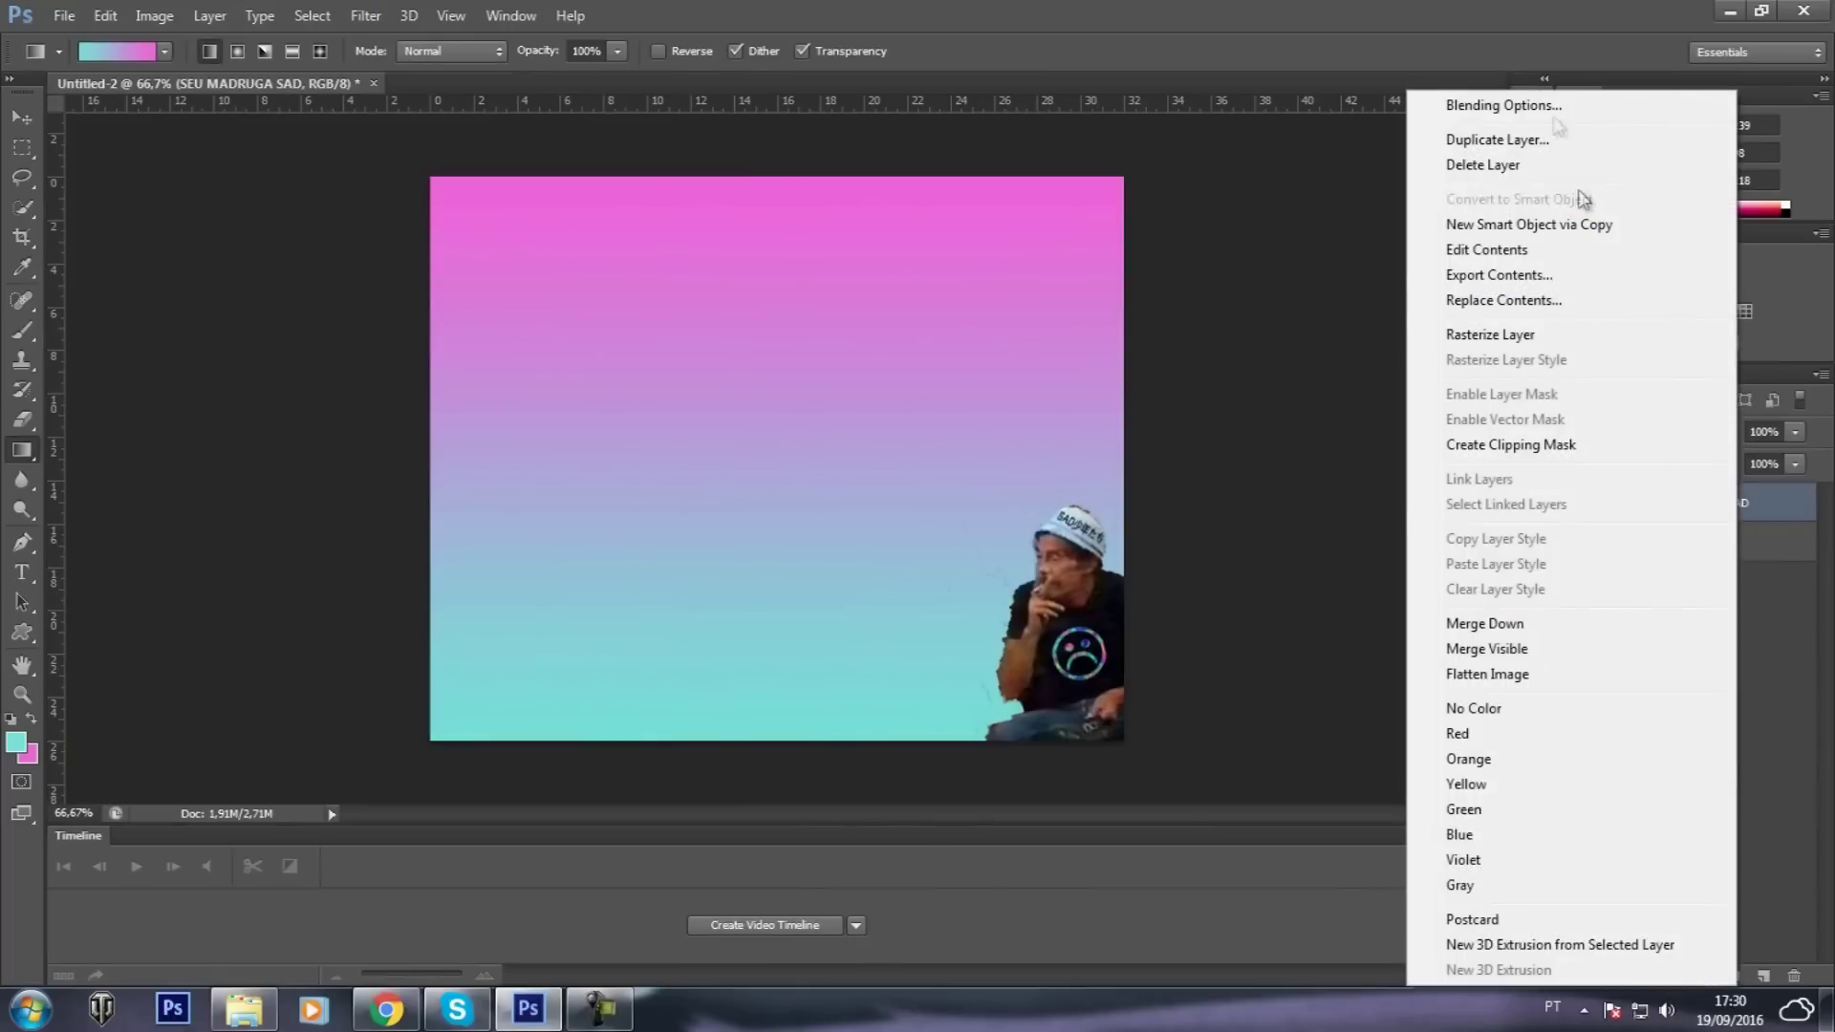
pyautogui.click(1551, 138)
pyautogui.click(1109, 307)
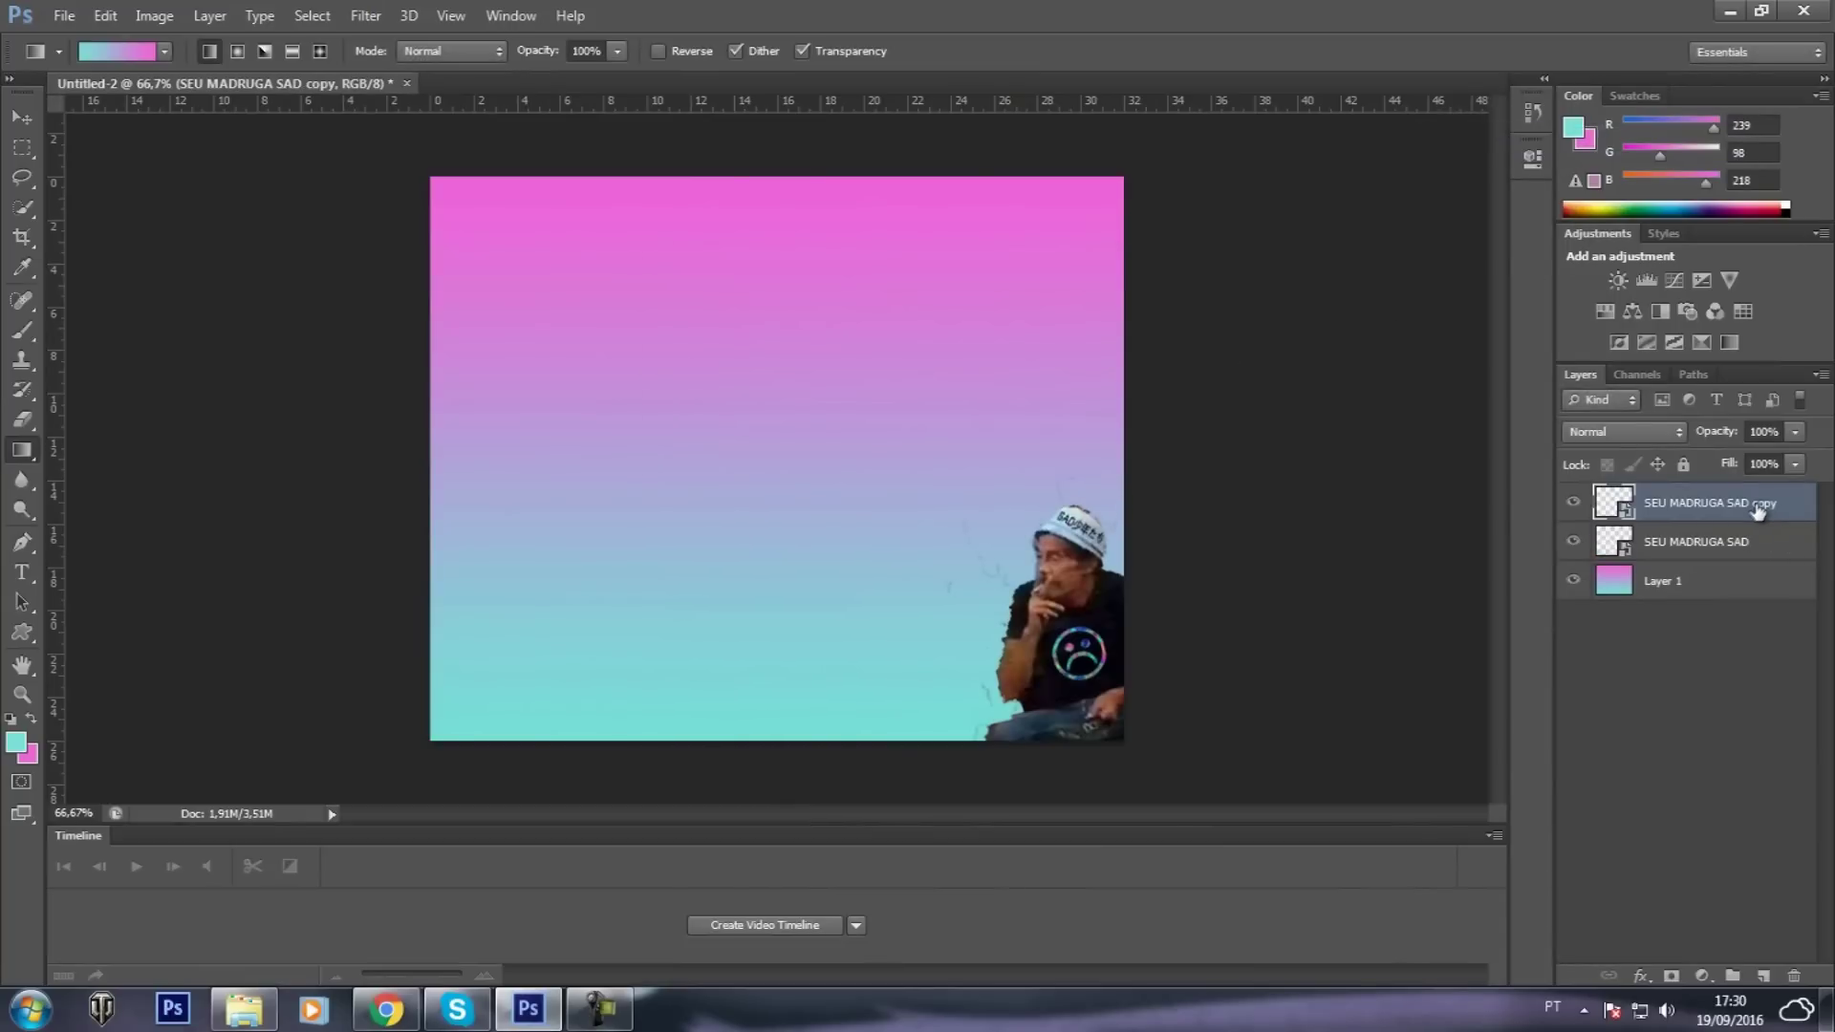
# Flip the copy horizontally and move it into the canvas's bottom-left corner
pyautogui.hotkey('ctrl', 't')
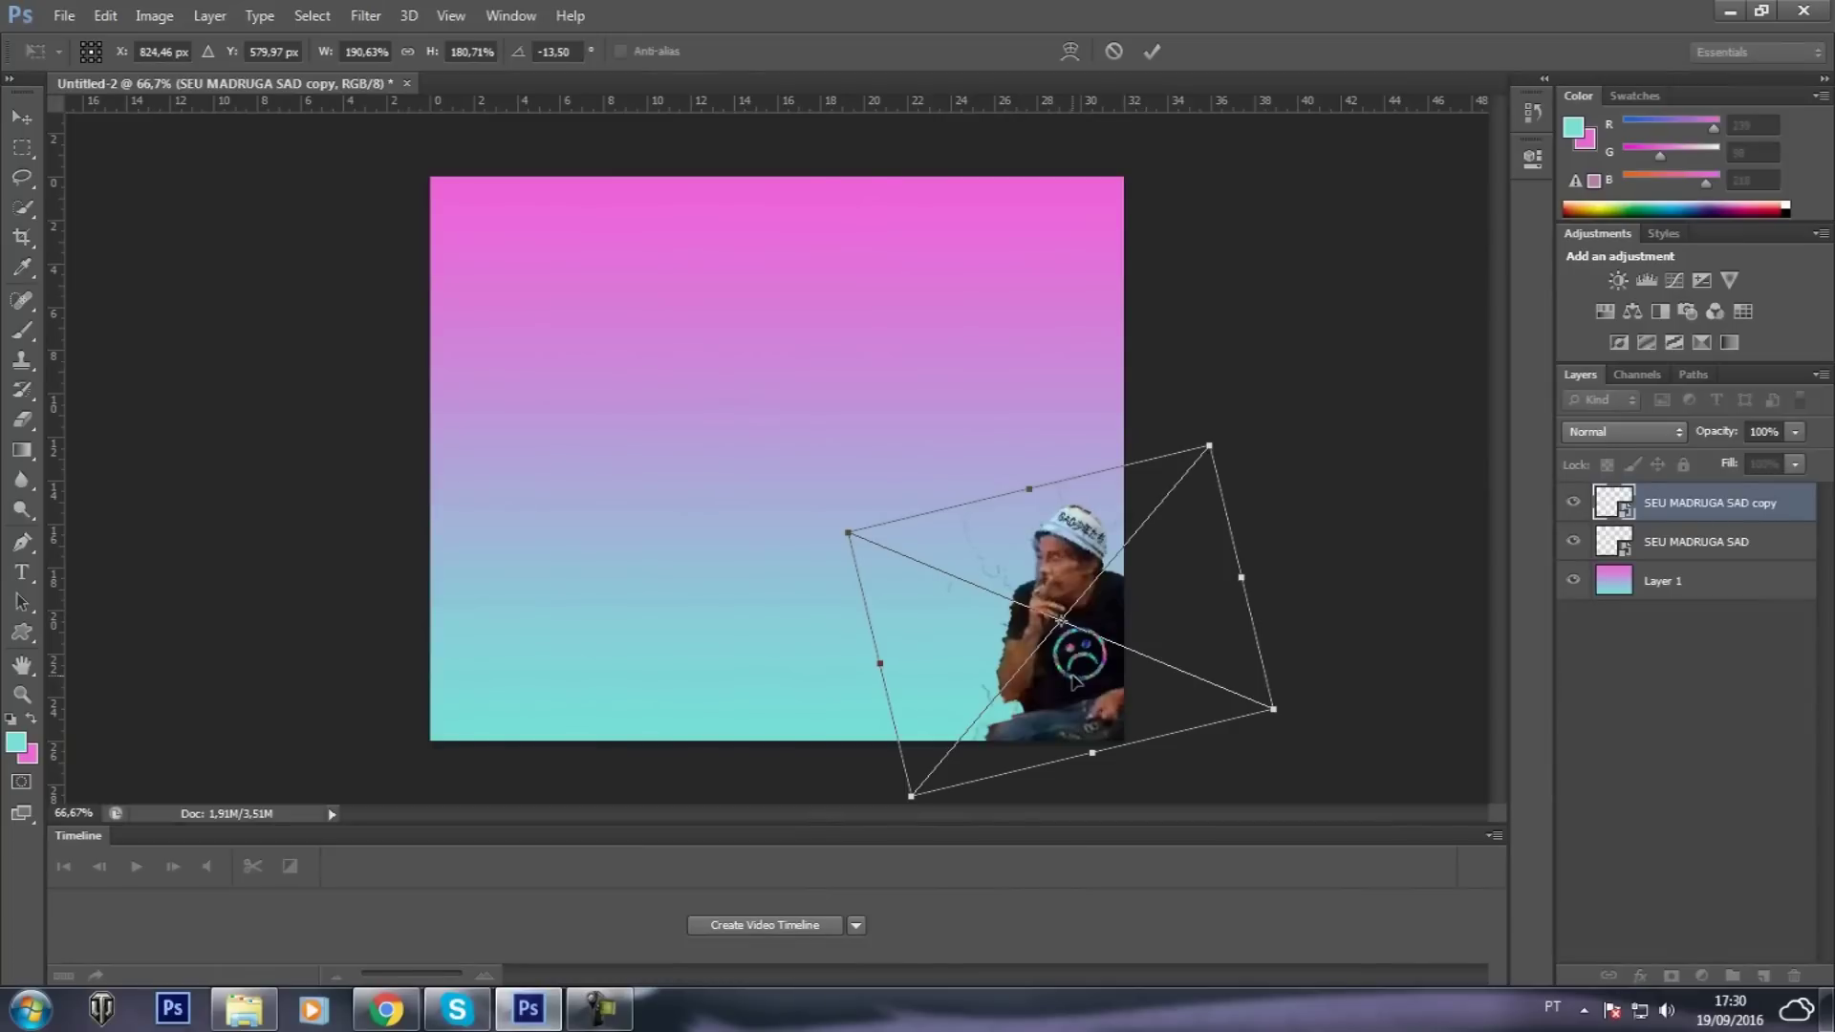
pyautogui.rightClick(1078, 669)
pyautogui.click(1152, 656)
pyautogui.moveTo(1151, 640)
pyautogui.mouseDown()
pyautogui.moveTo(567, 634)
pyautogui.moveTo(588, 635)
pyautogui.mouseUp()
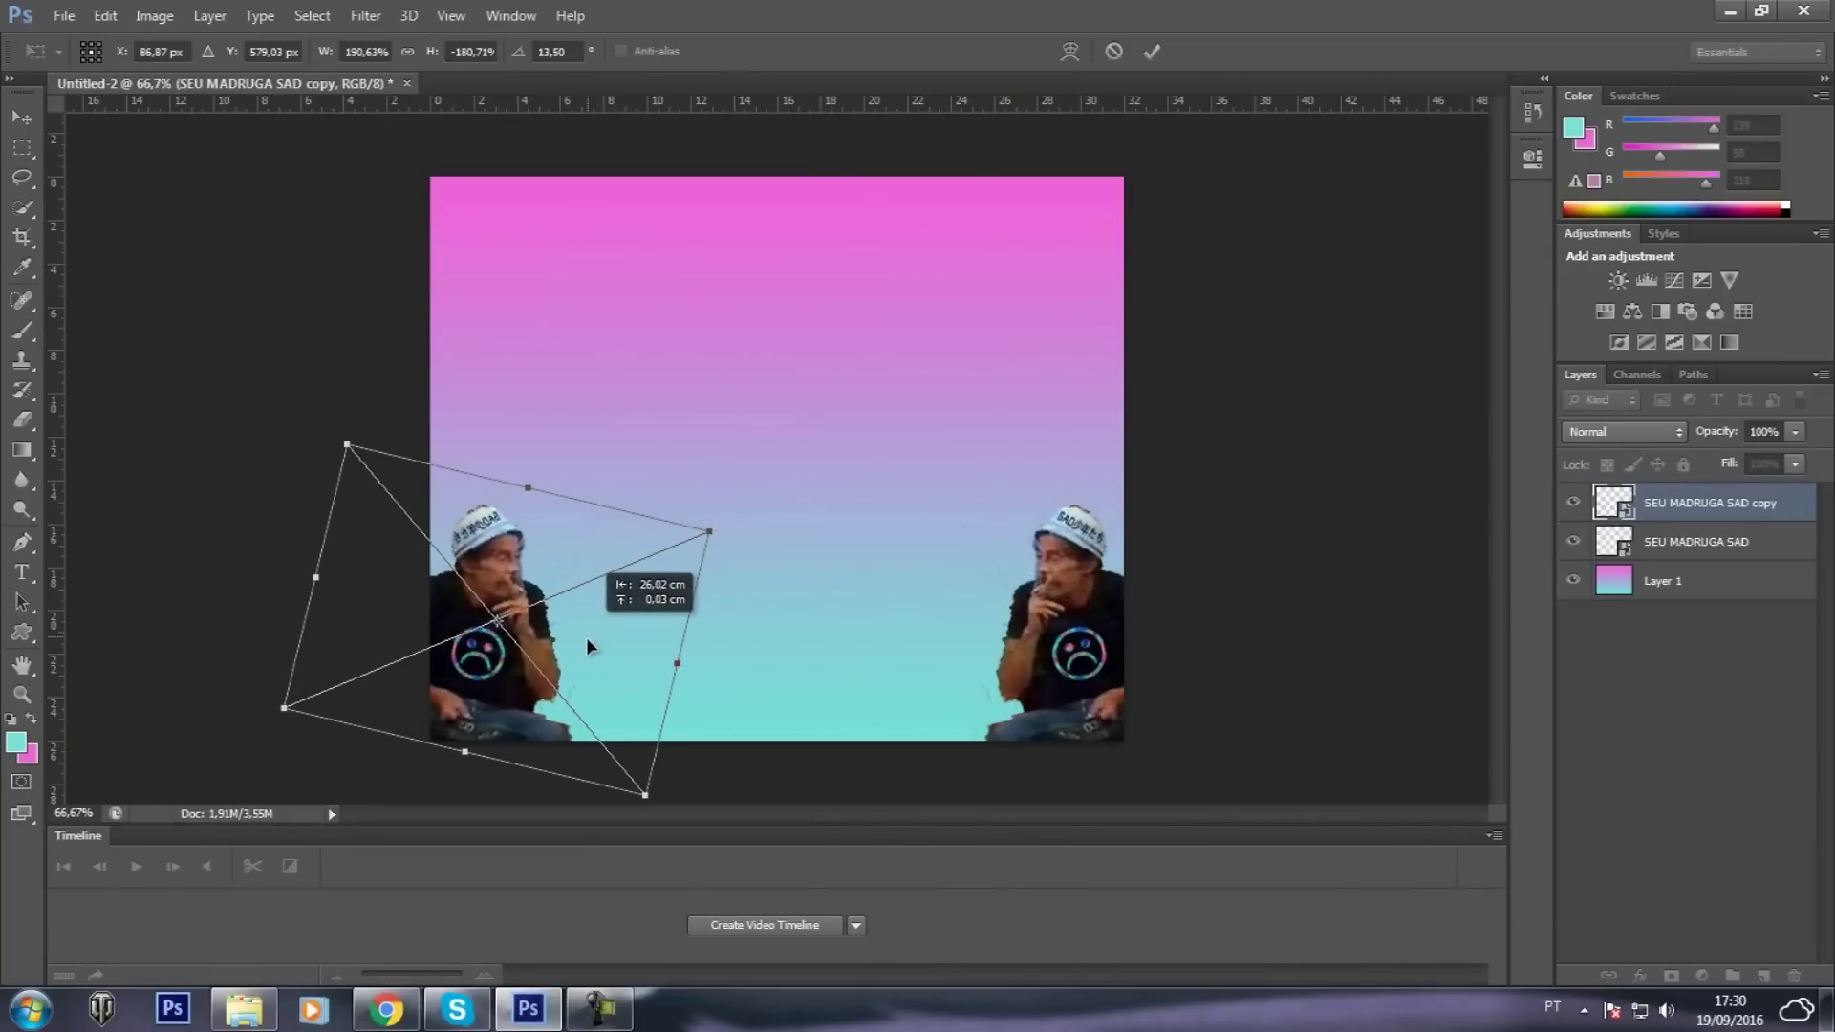
pyautogui.moveTo(587, 642); pyautogui.dragTo(585, 642)
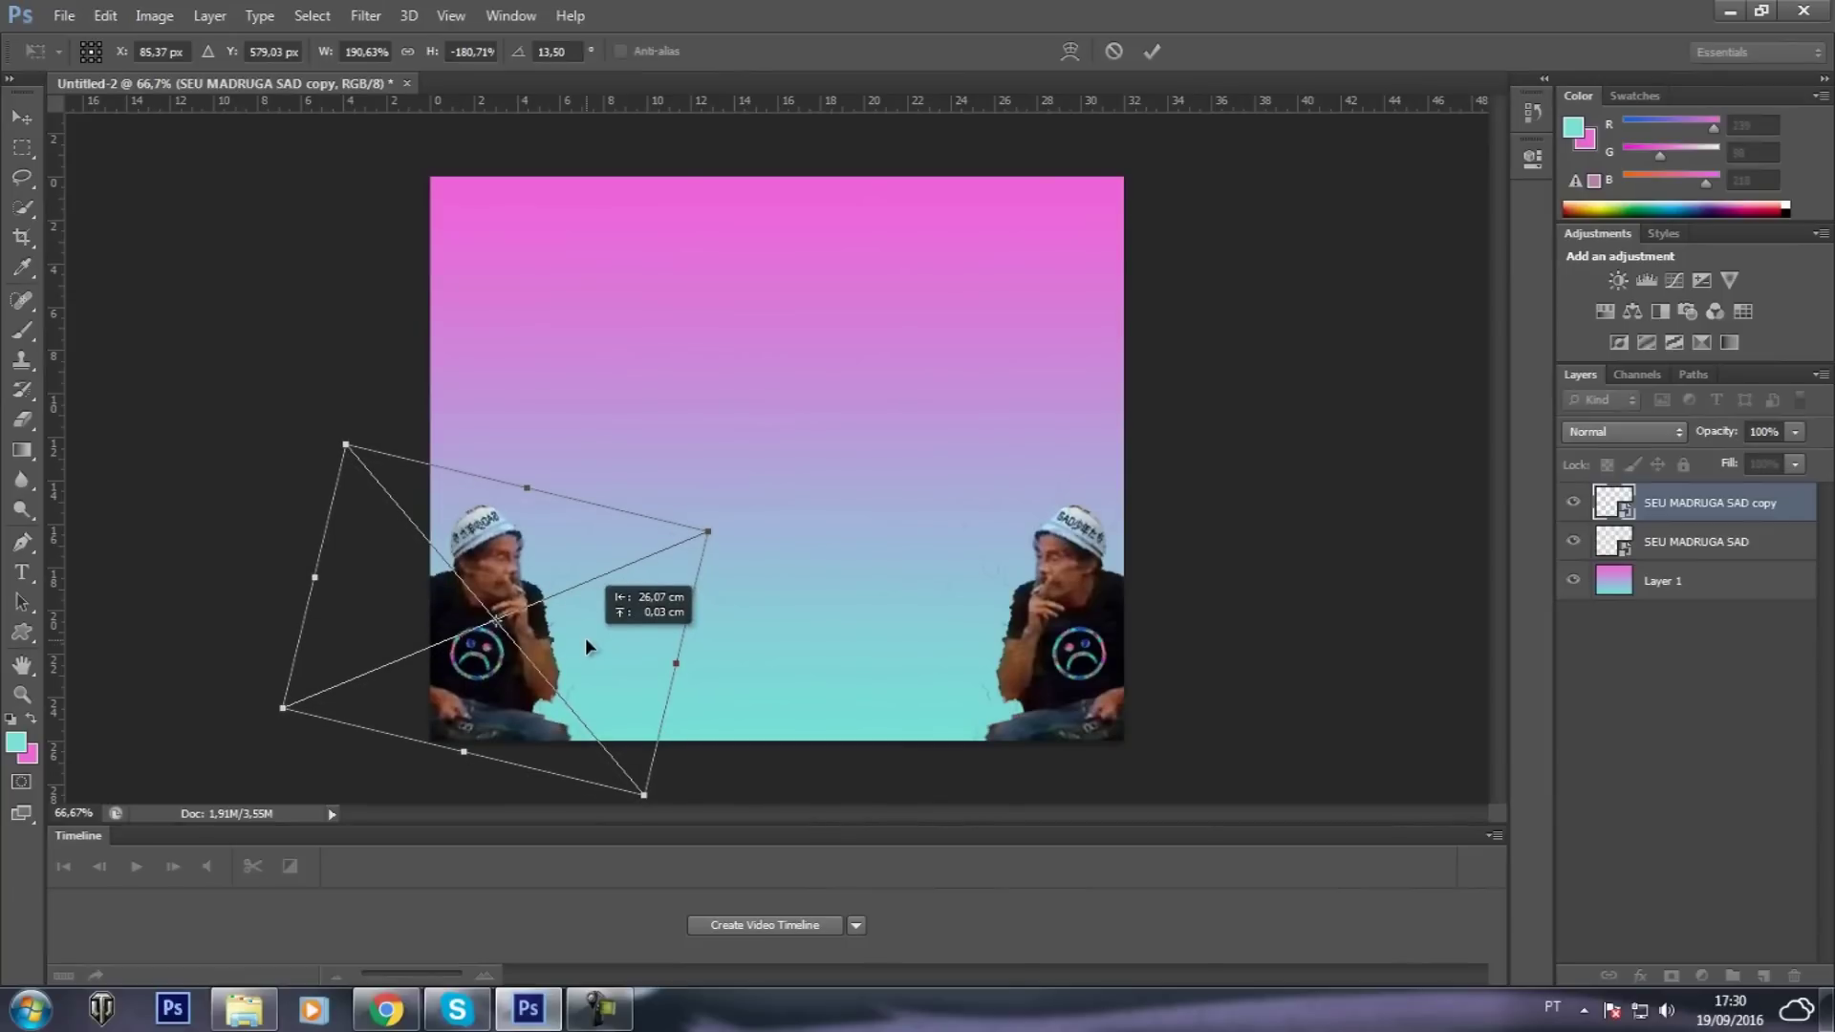
pyautogui.moveTo(586, 639); pyautogui.dragTo(586, 640)
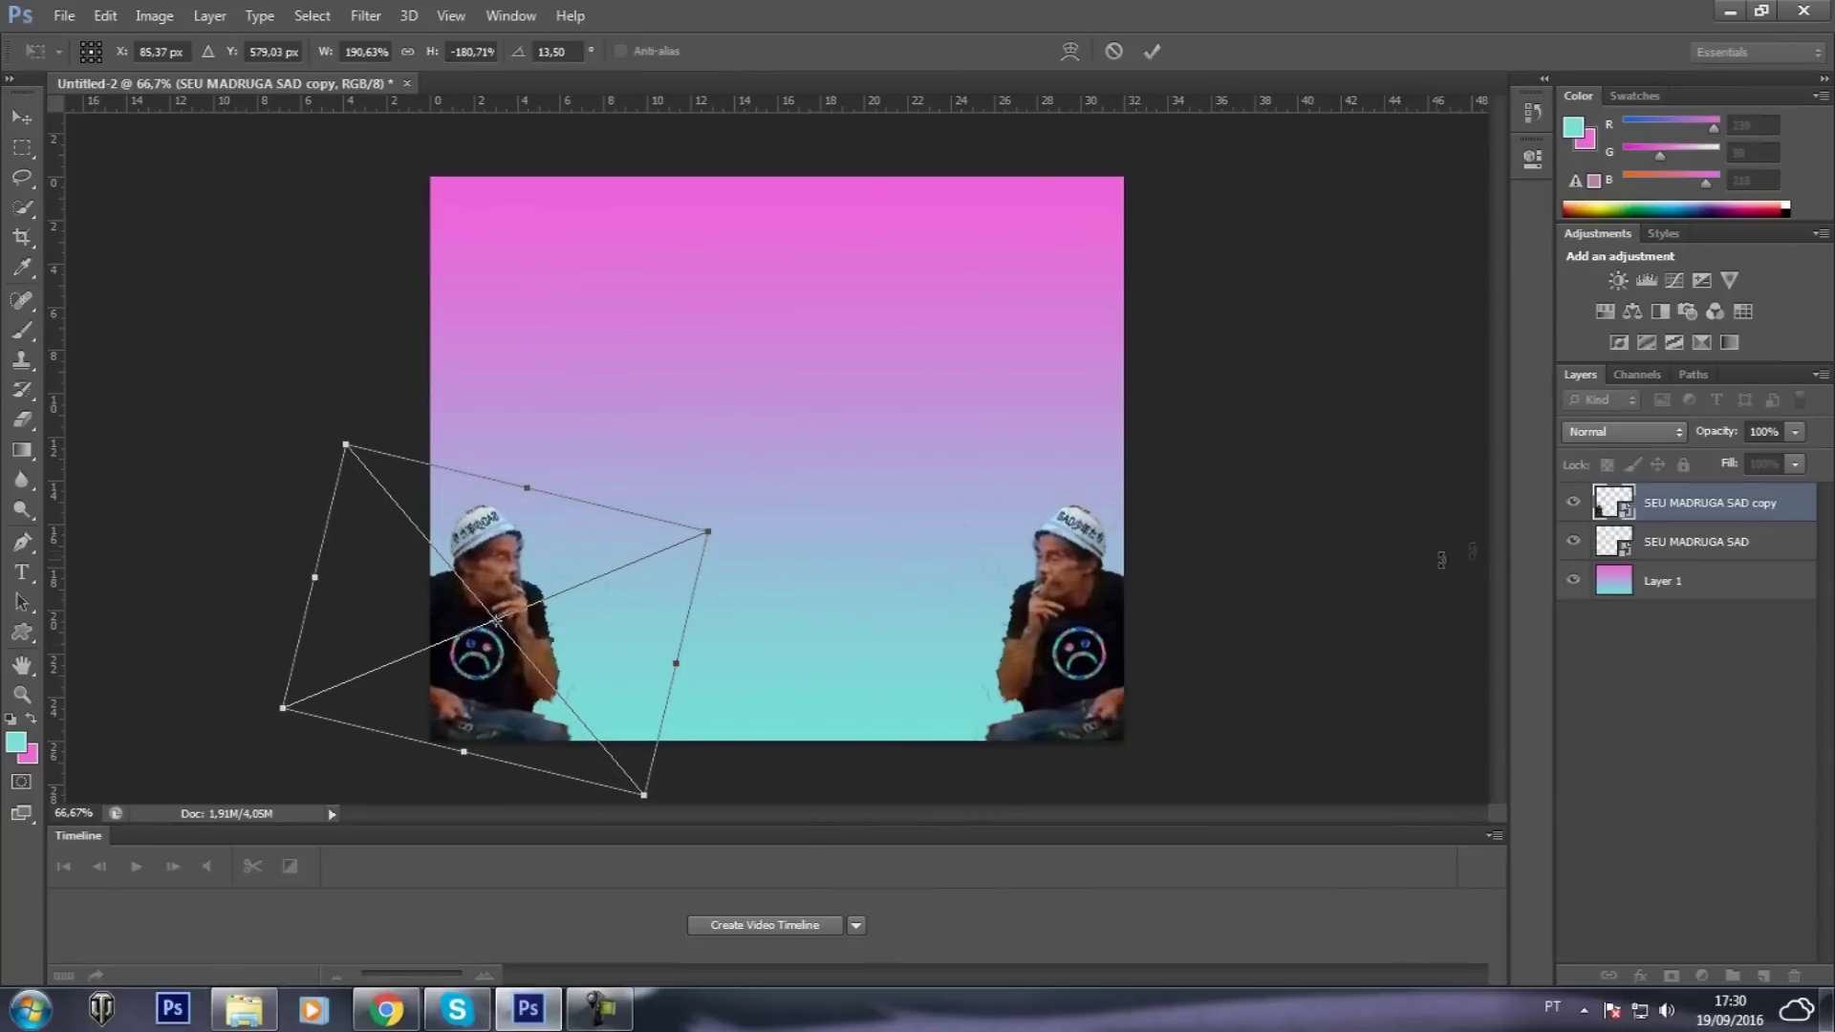
pyautogui.moveTo(599, 655); pyautogui.dragTo(592, 655)
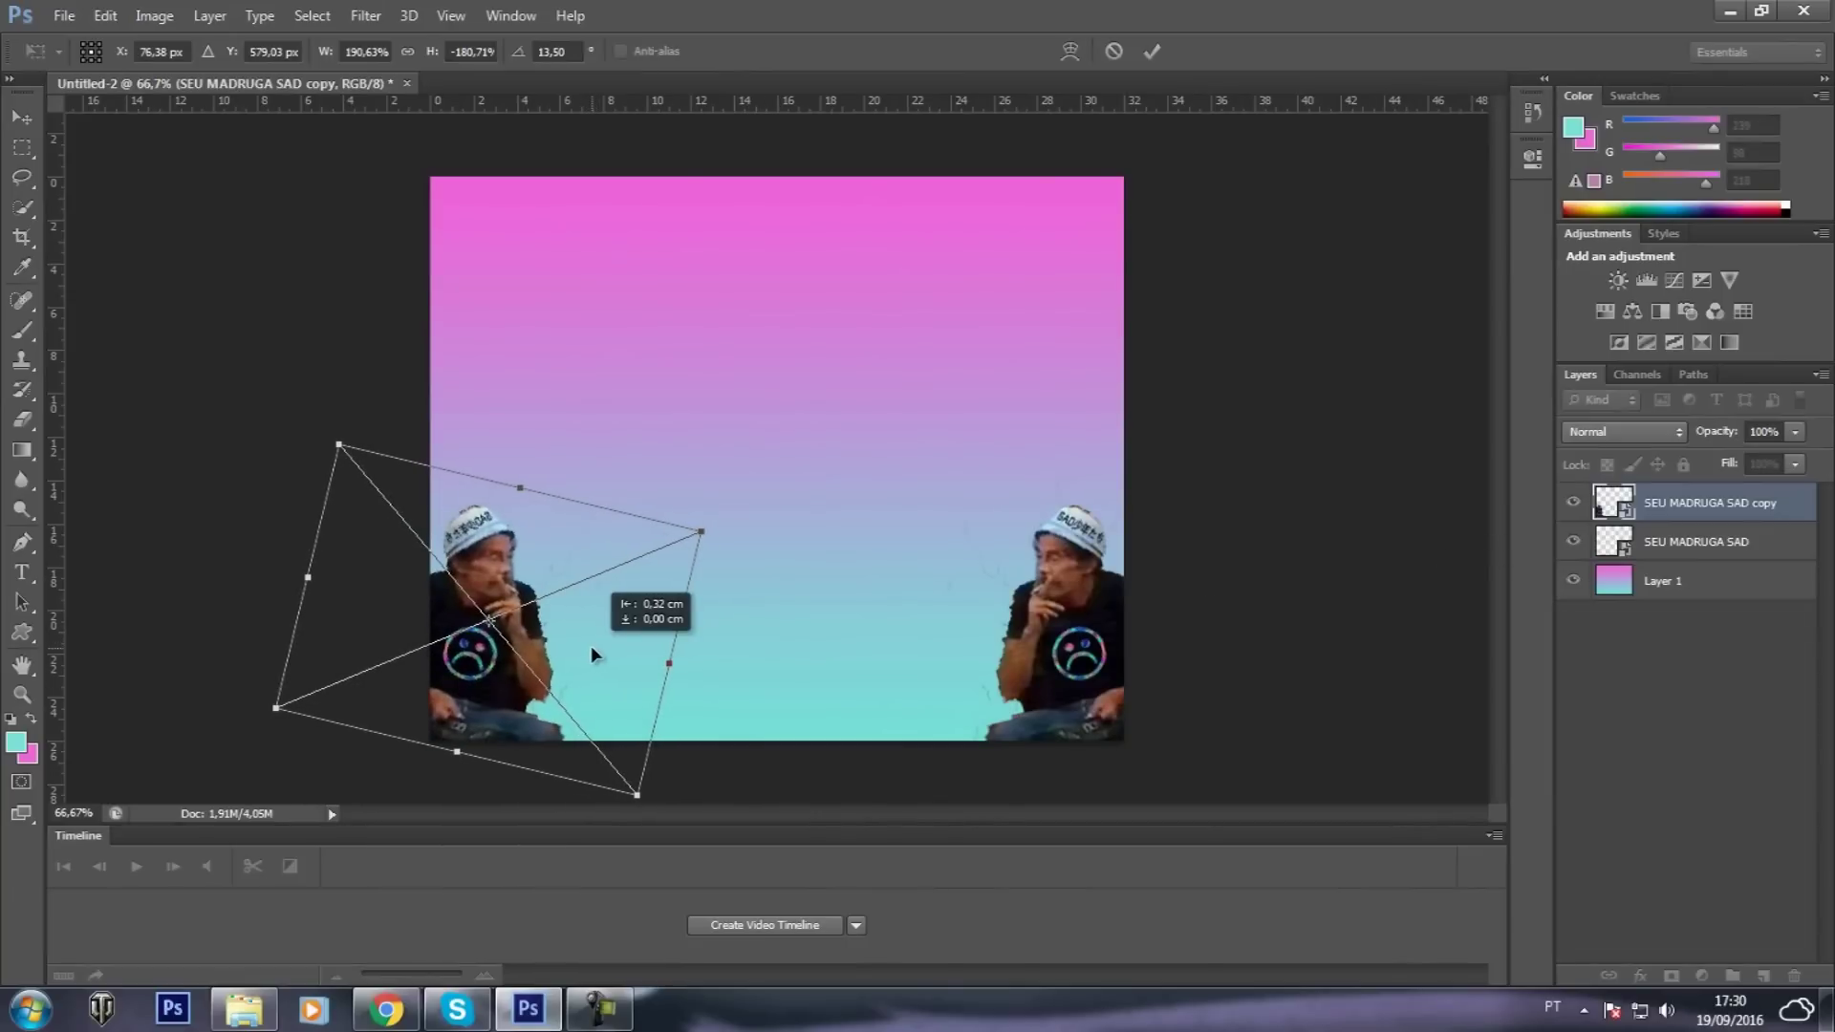
pyautogui.press('g')
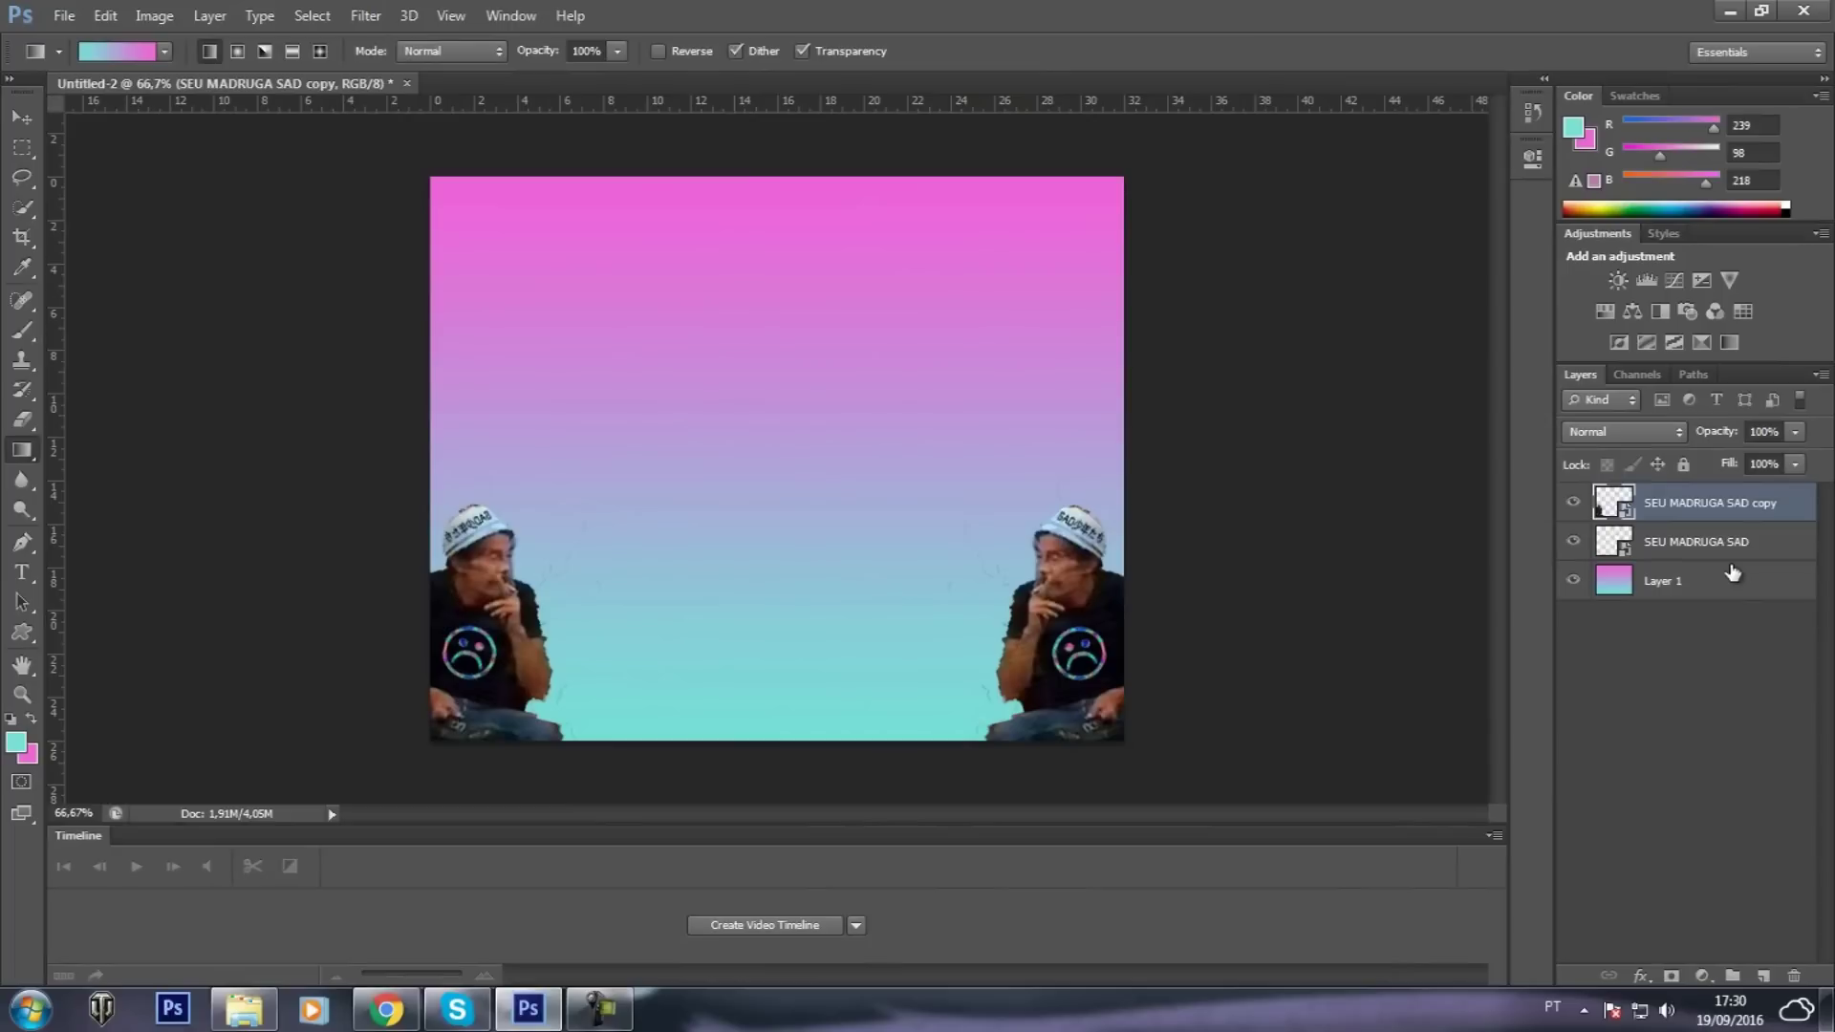
pyautogui.hotkey('ctrl', 'z')
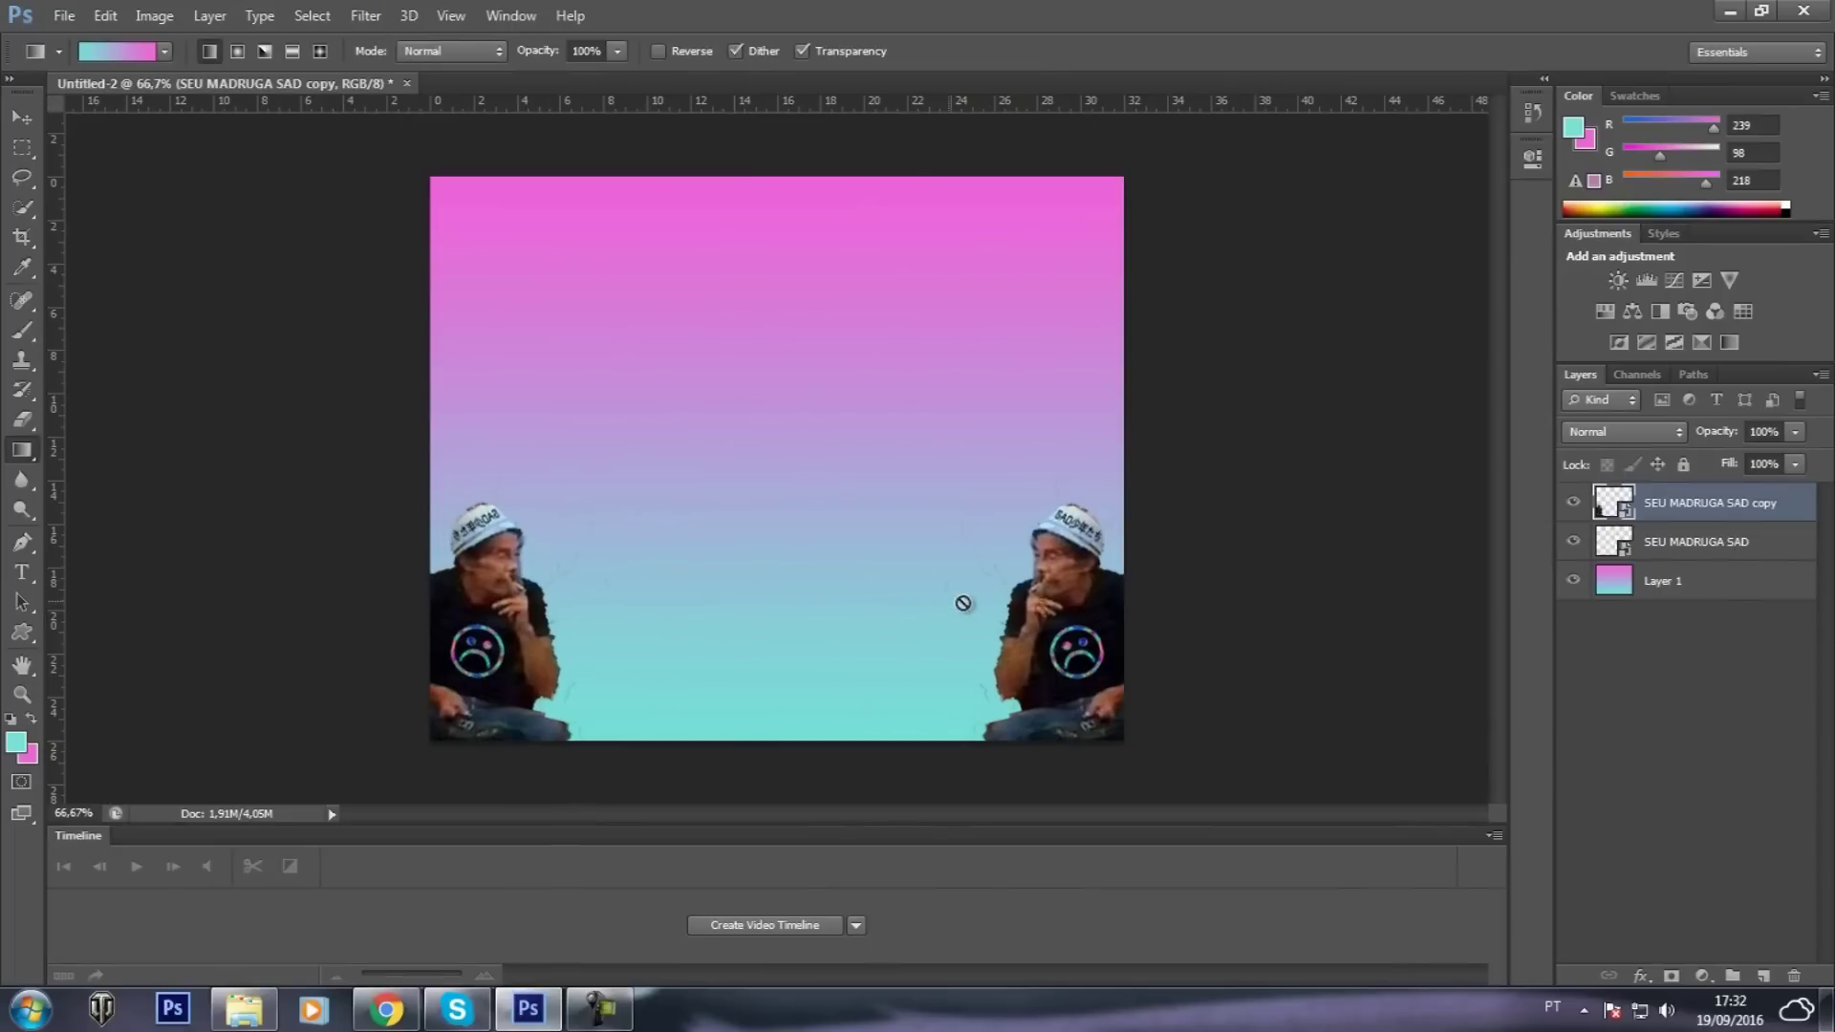
# Select the gradient layer and place the classical statue bust image
pyautogui.click(1785, 554)
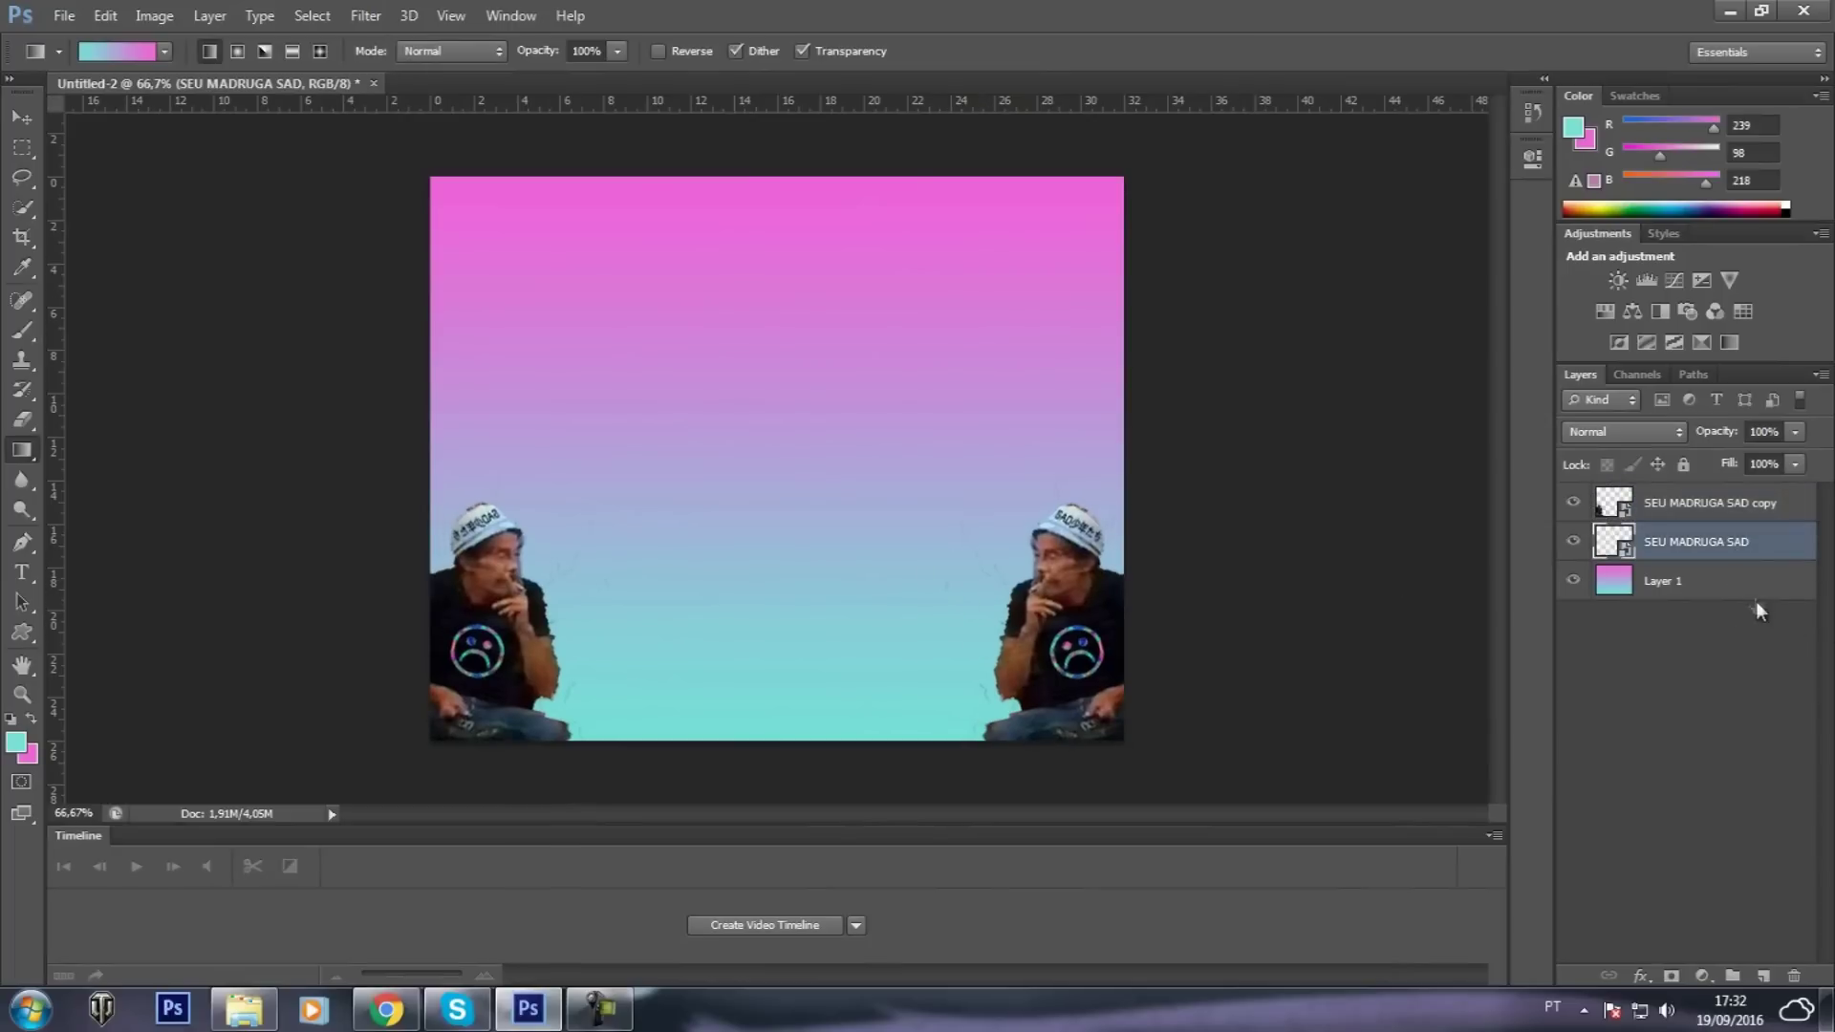
pyautogui.click(1756, 588)
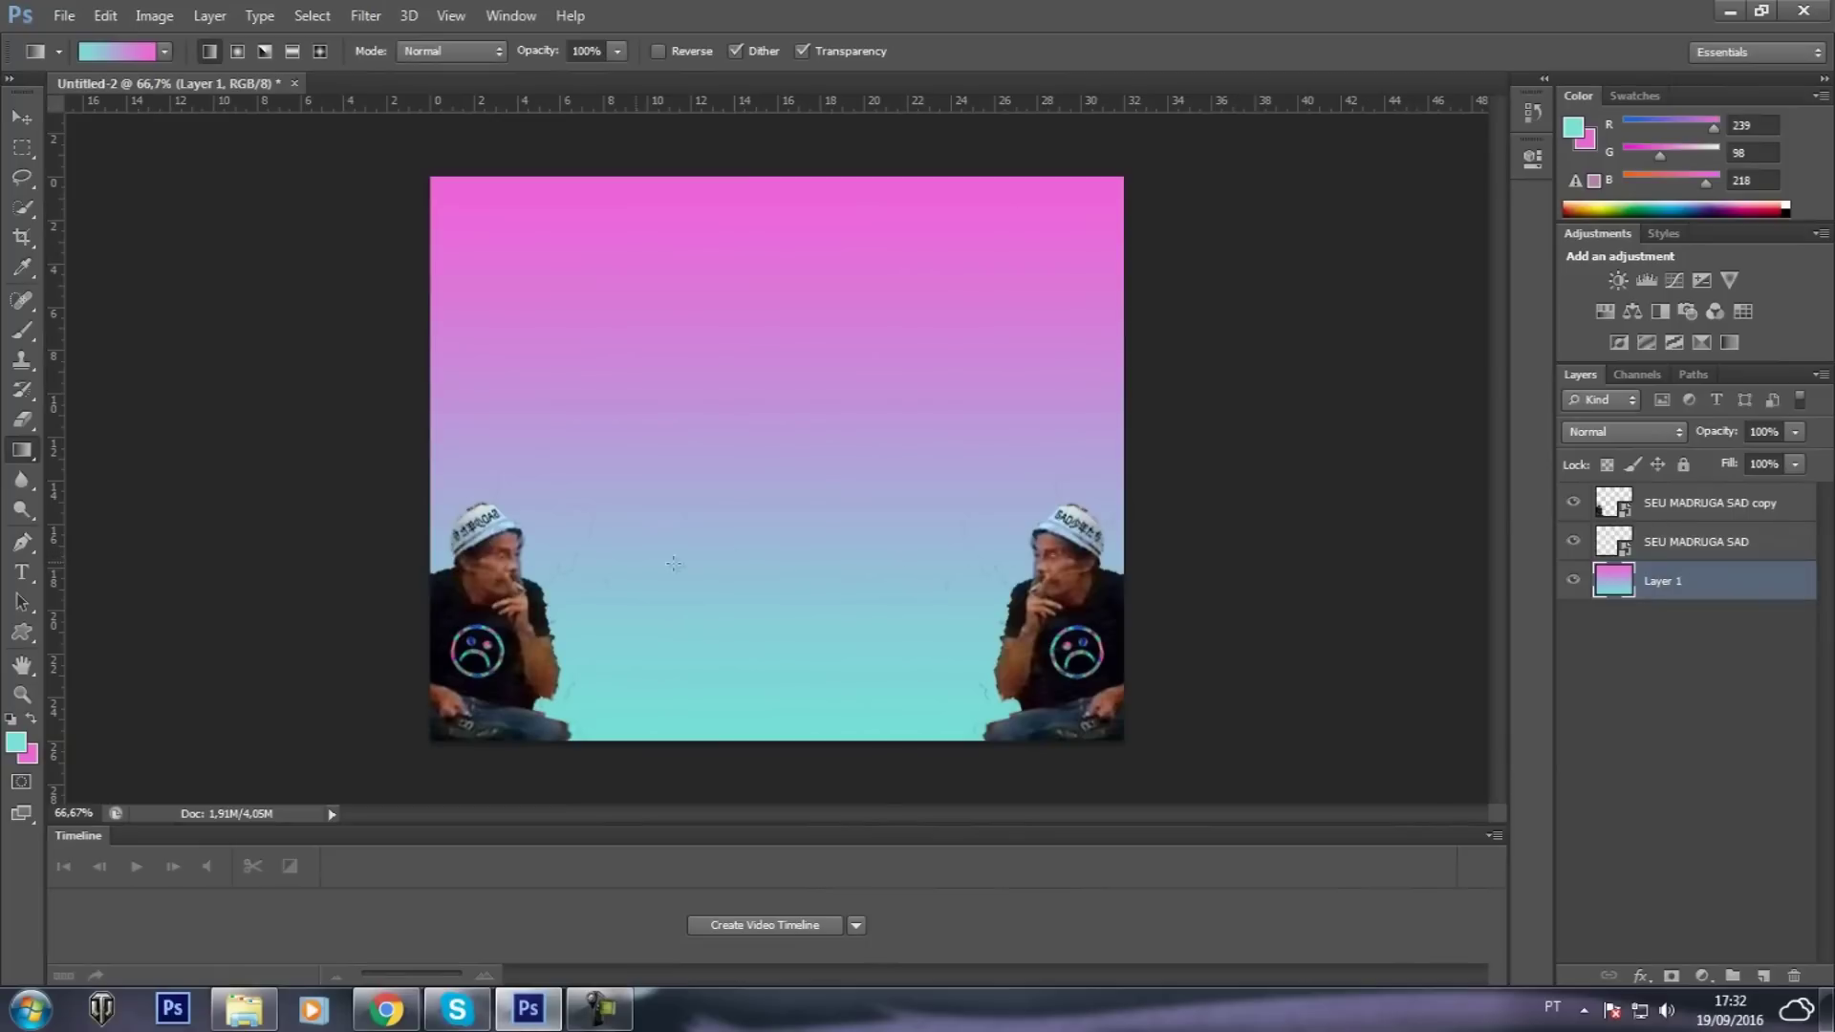
pyautogui.click(23, 118)
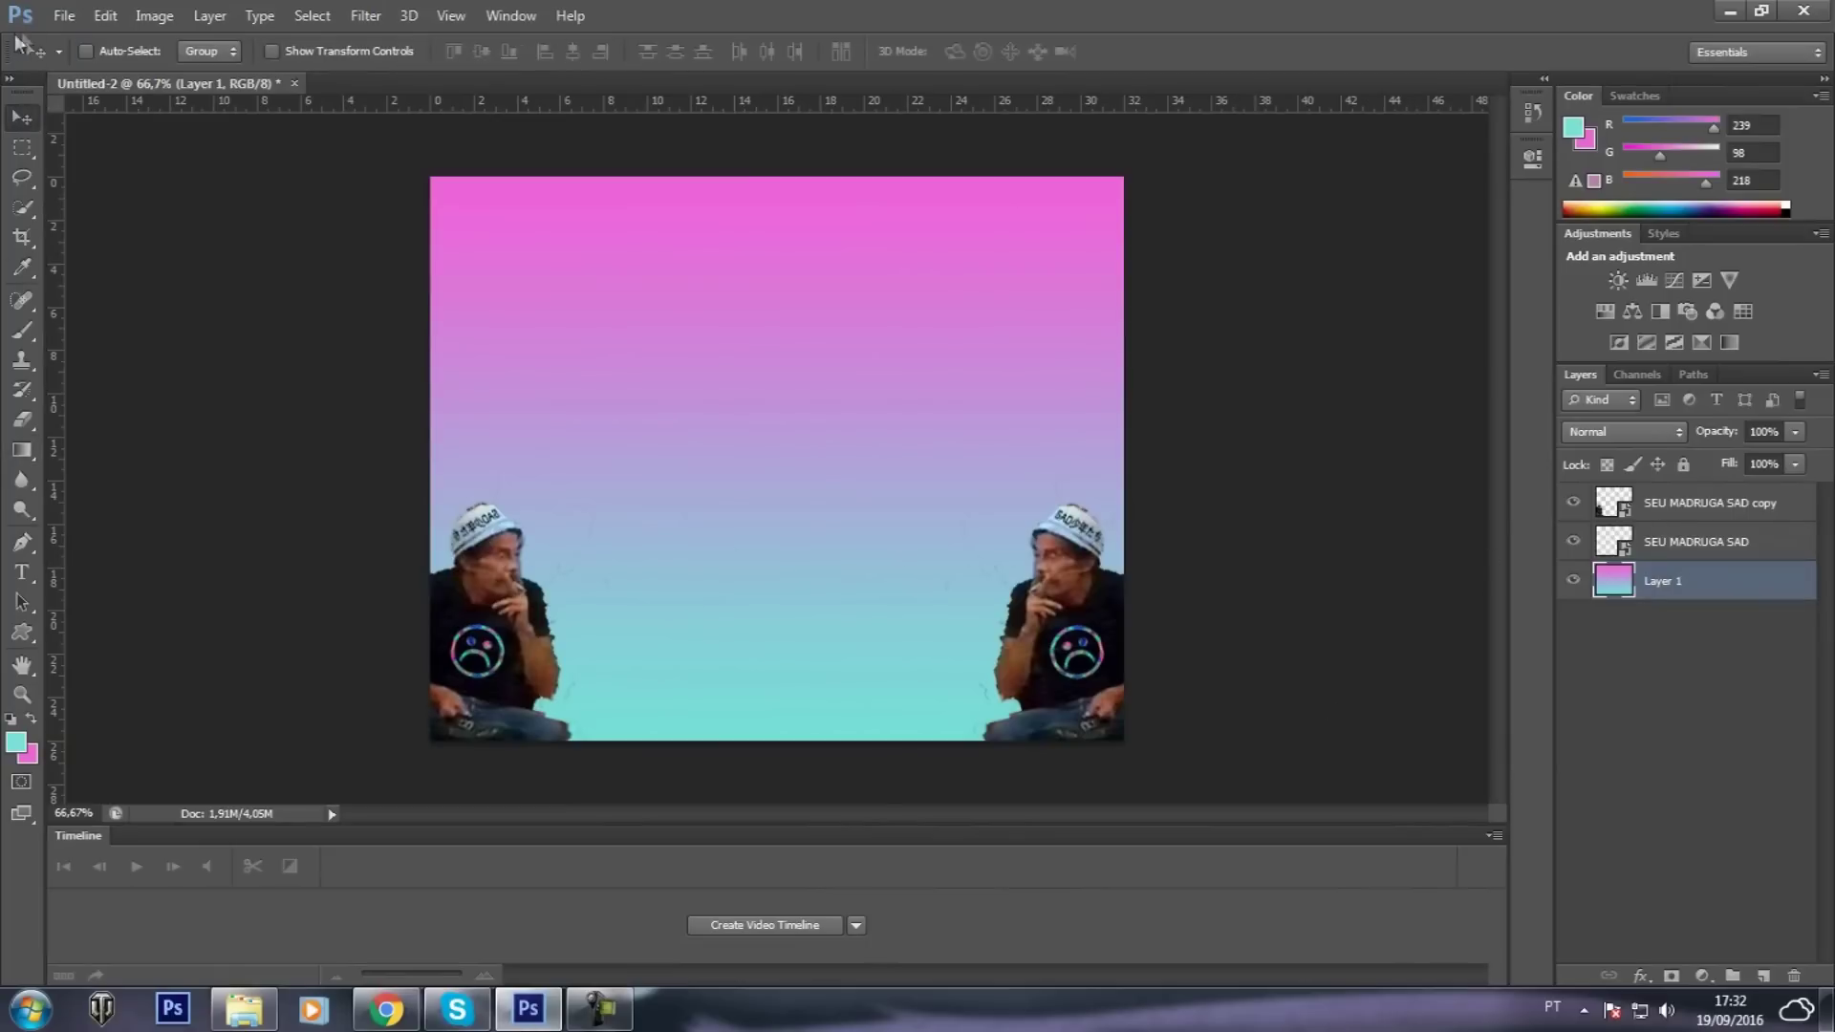
pyautogui.click(58, 17)
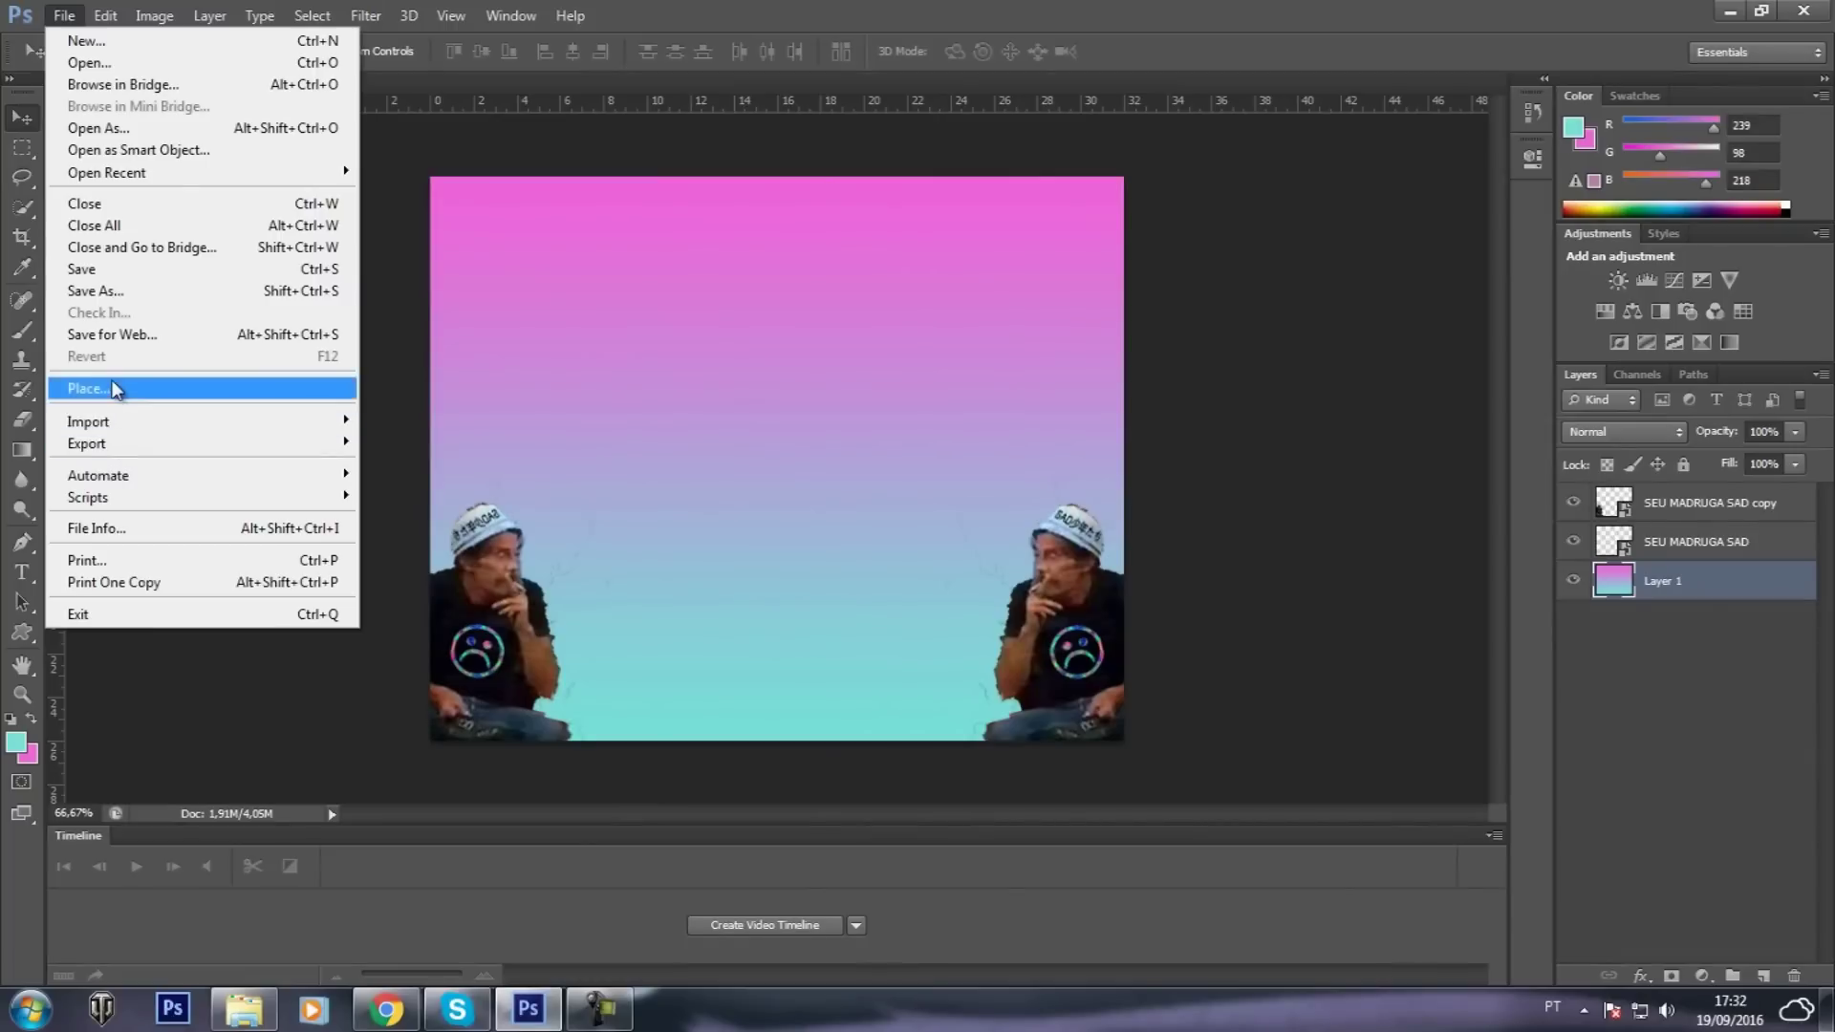
pyautogui.click(115, 388)
pyautogui.scroll(-5, 1306, 577)
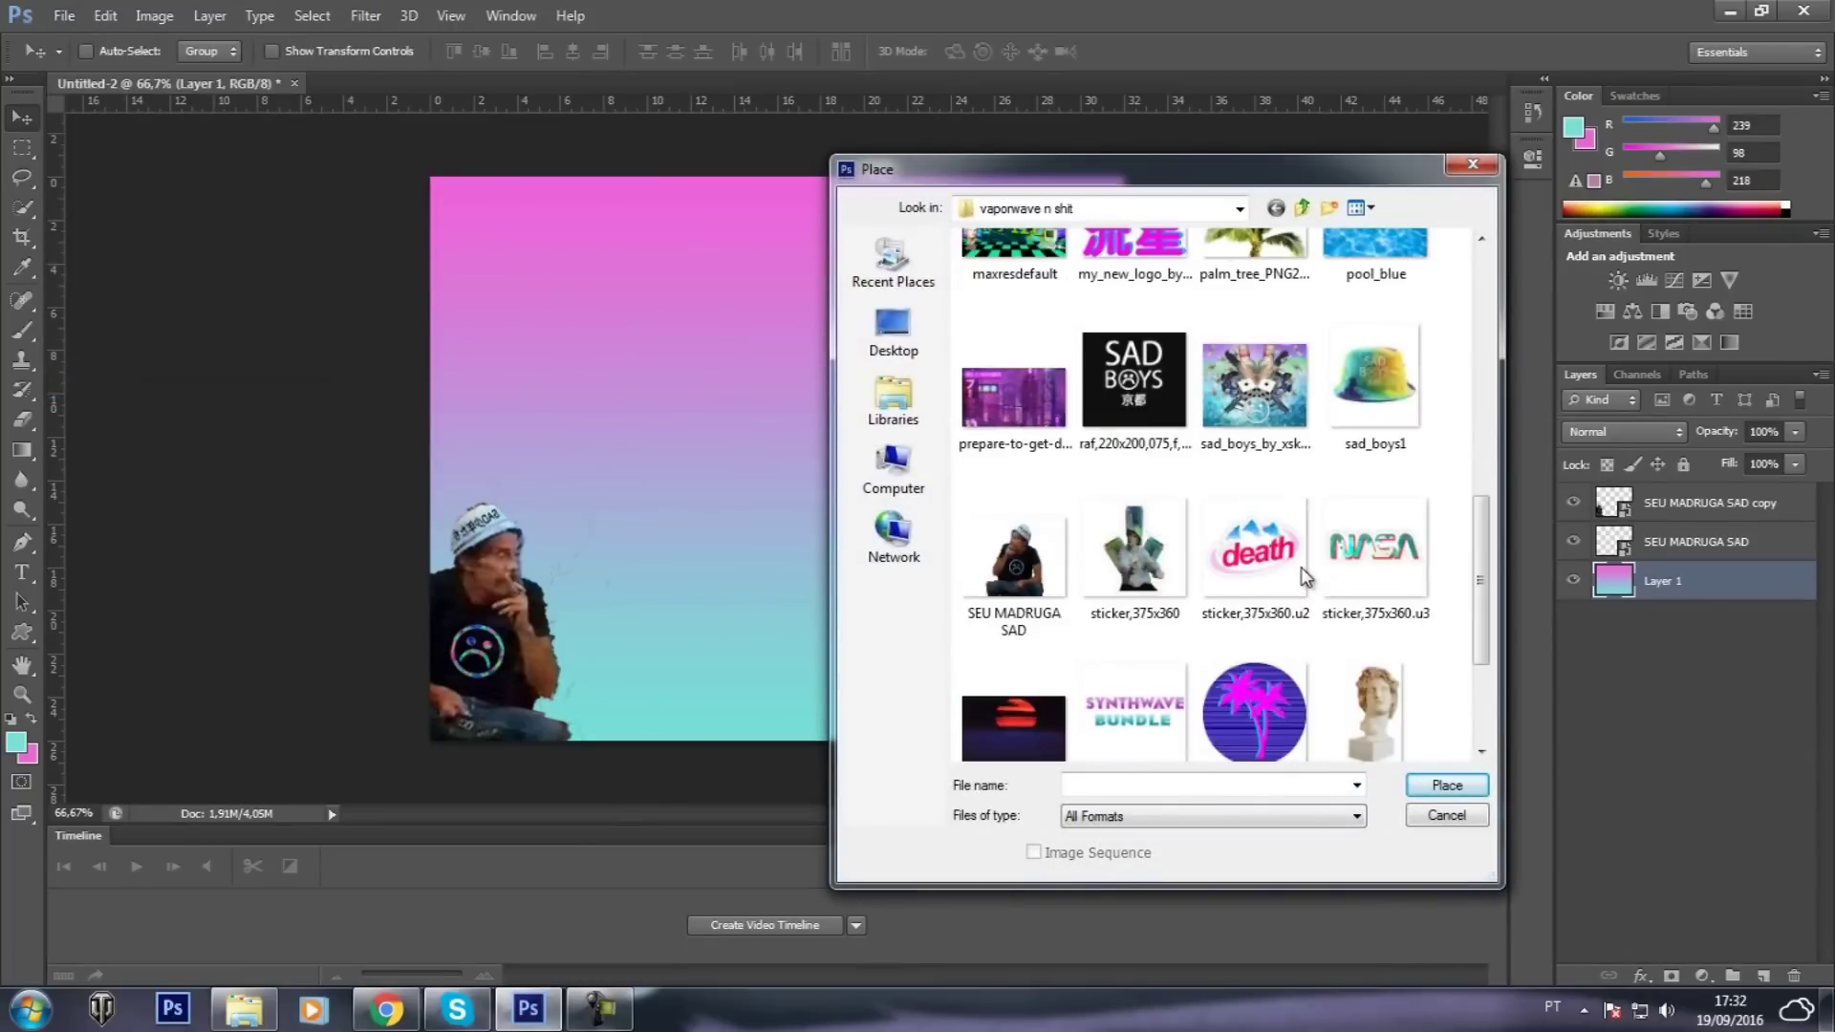
pyautogui.scroll(-3, 1307, 577)
pyautogui.doubleClick(1381, 473)
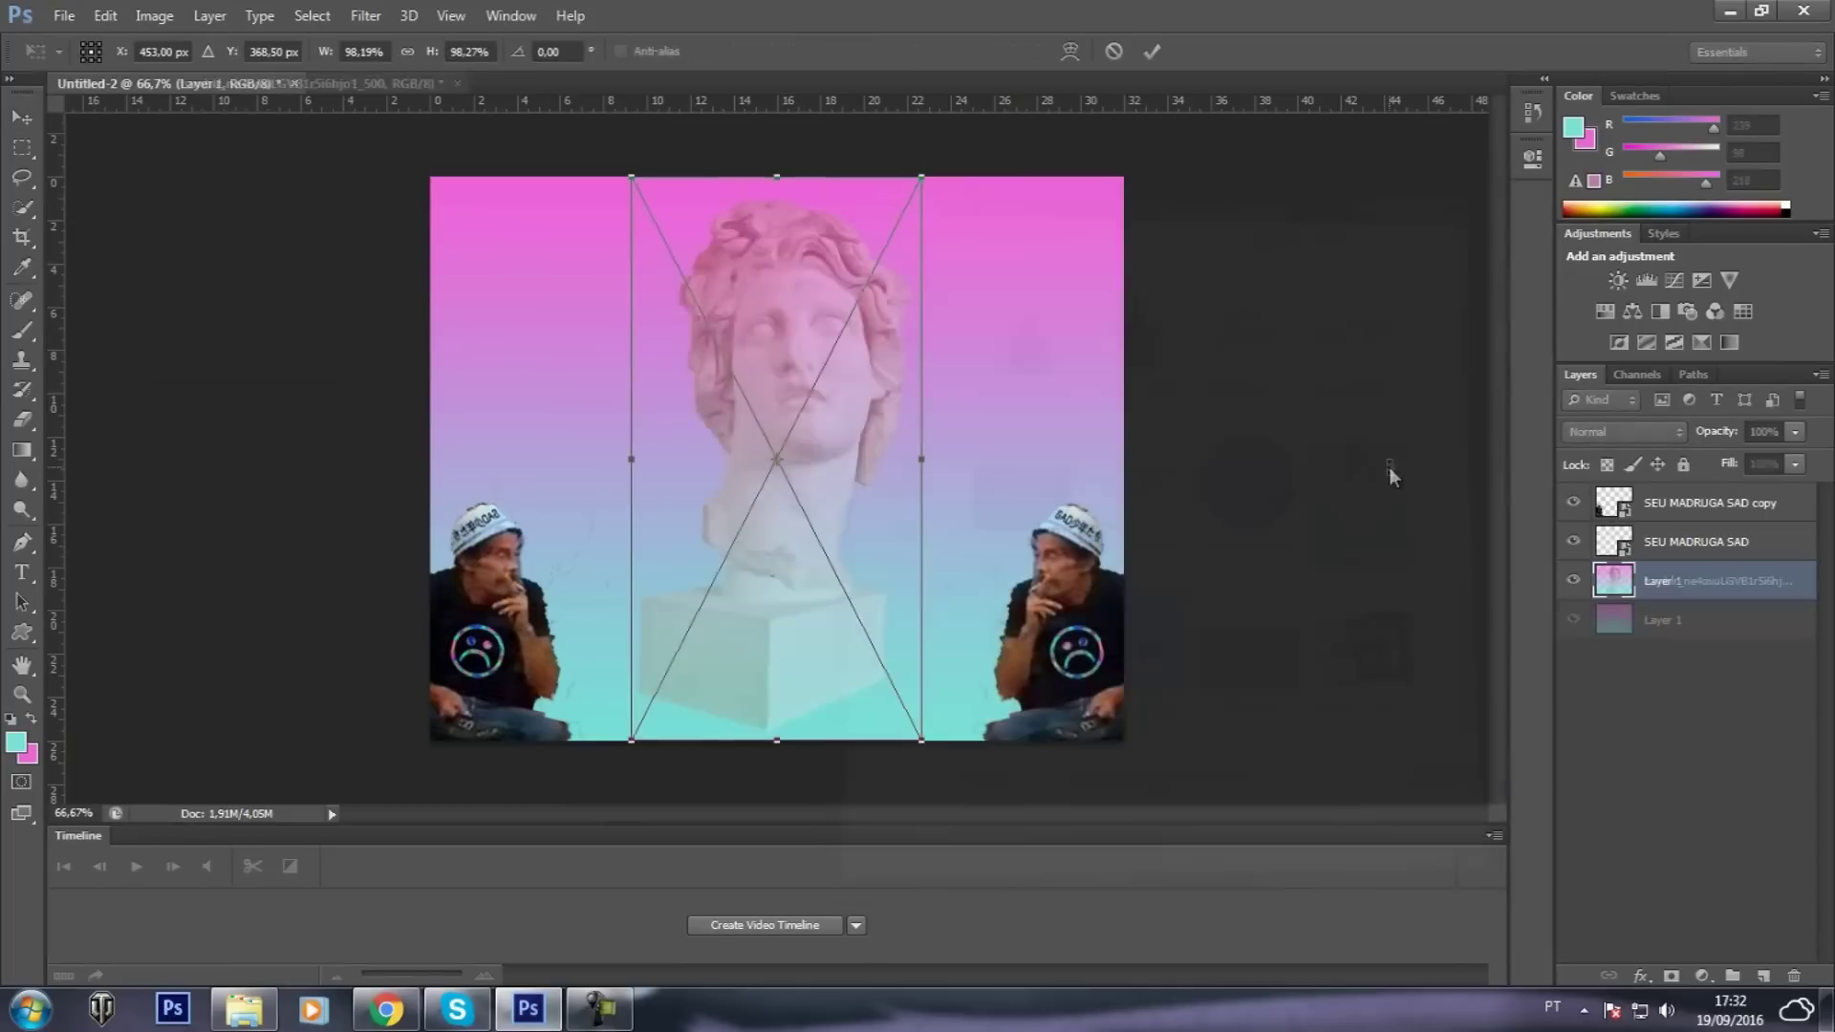
# Shrink the statue bust and centre it between the two figures
pyautogui.moveTo(924, 178); pyautogui.dragTo(889, 313)
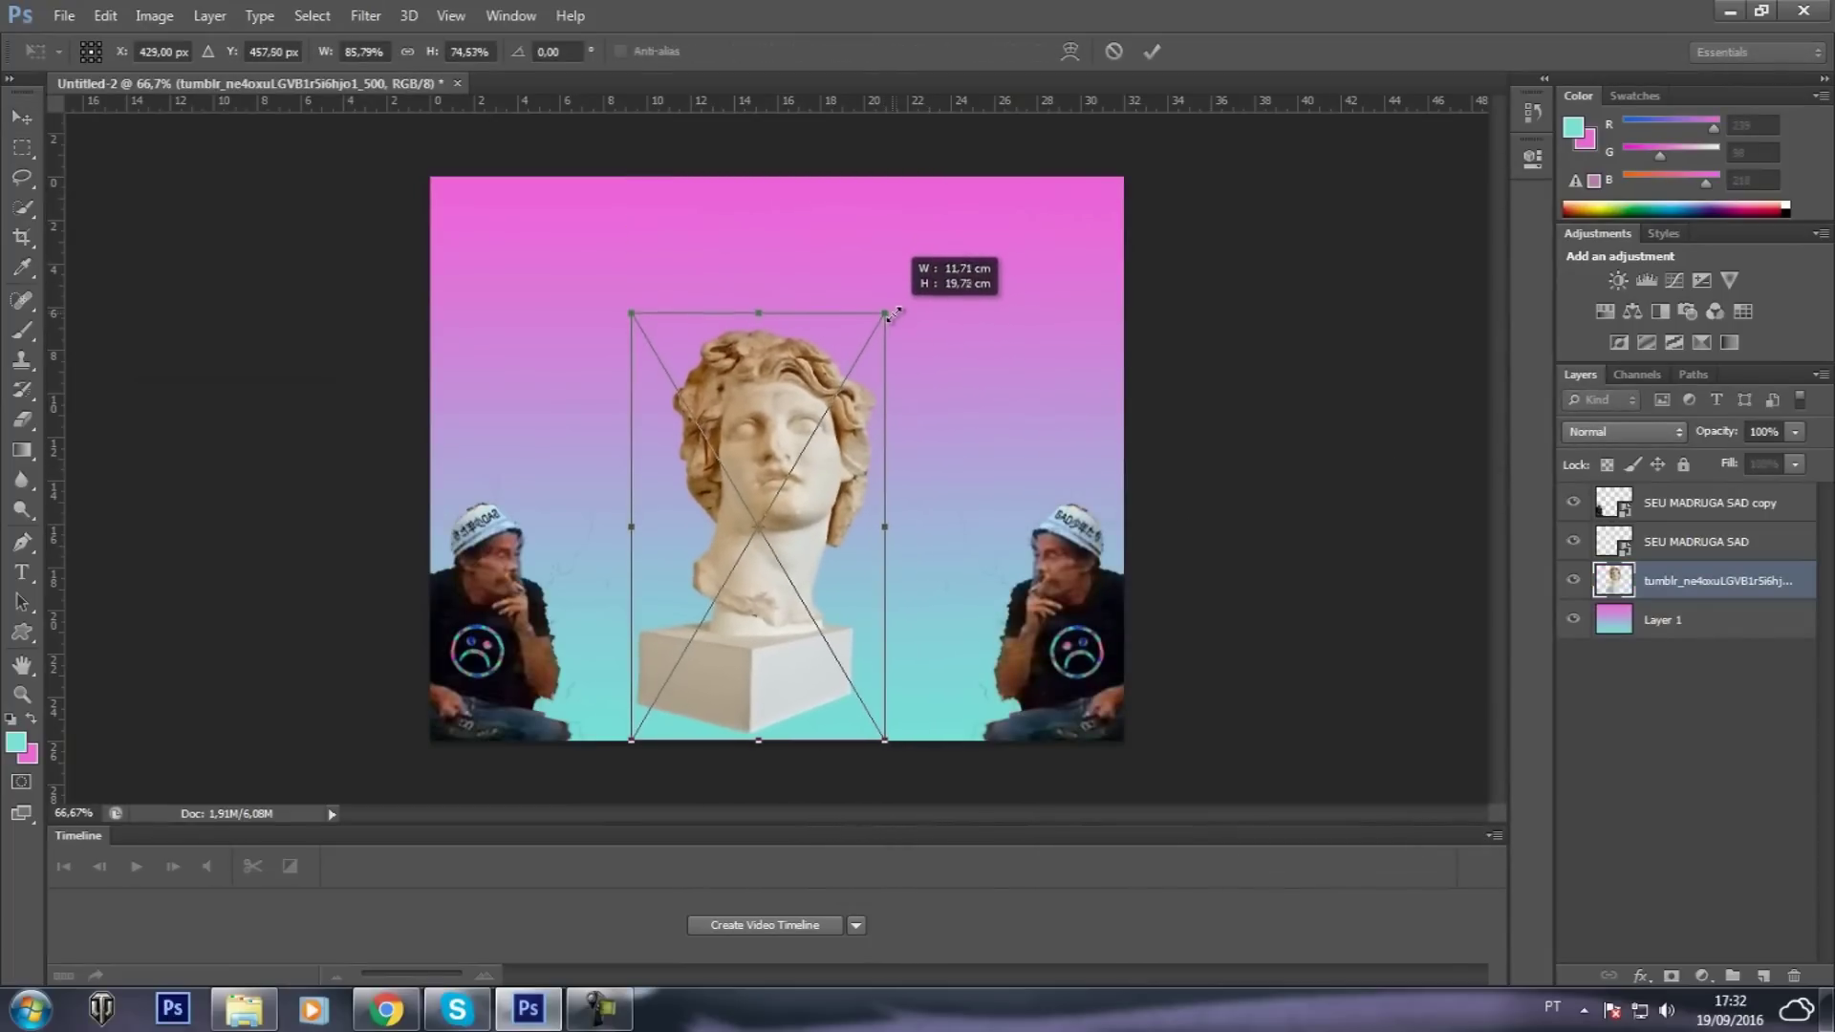
pyautogui.moveTo(839, 495)
pyautogui.mouseDown()
pyautogui.moveTo(860, 401)
pyautogui.moveTo(856, 437)
pyautogui.mouseUp()
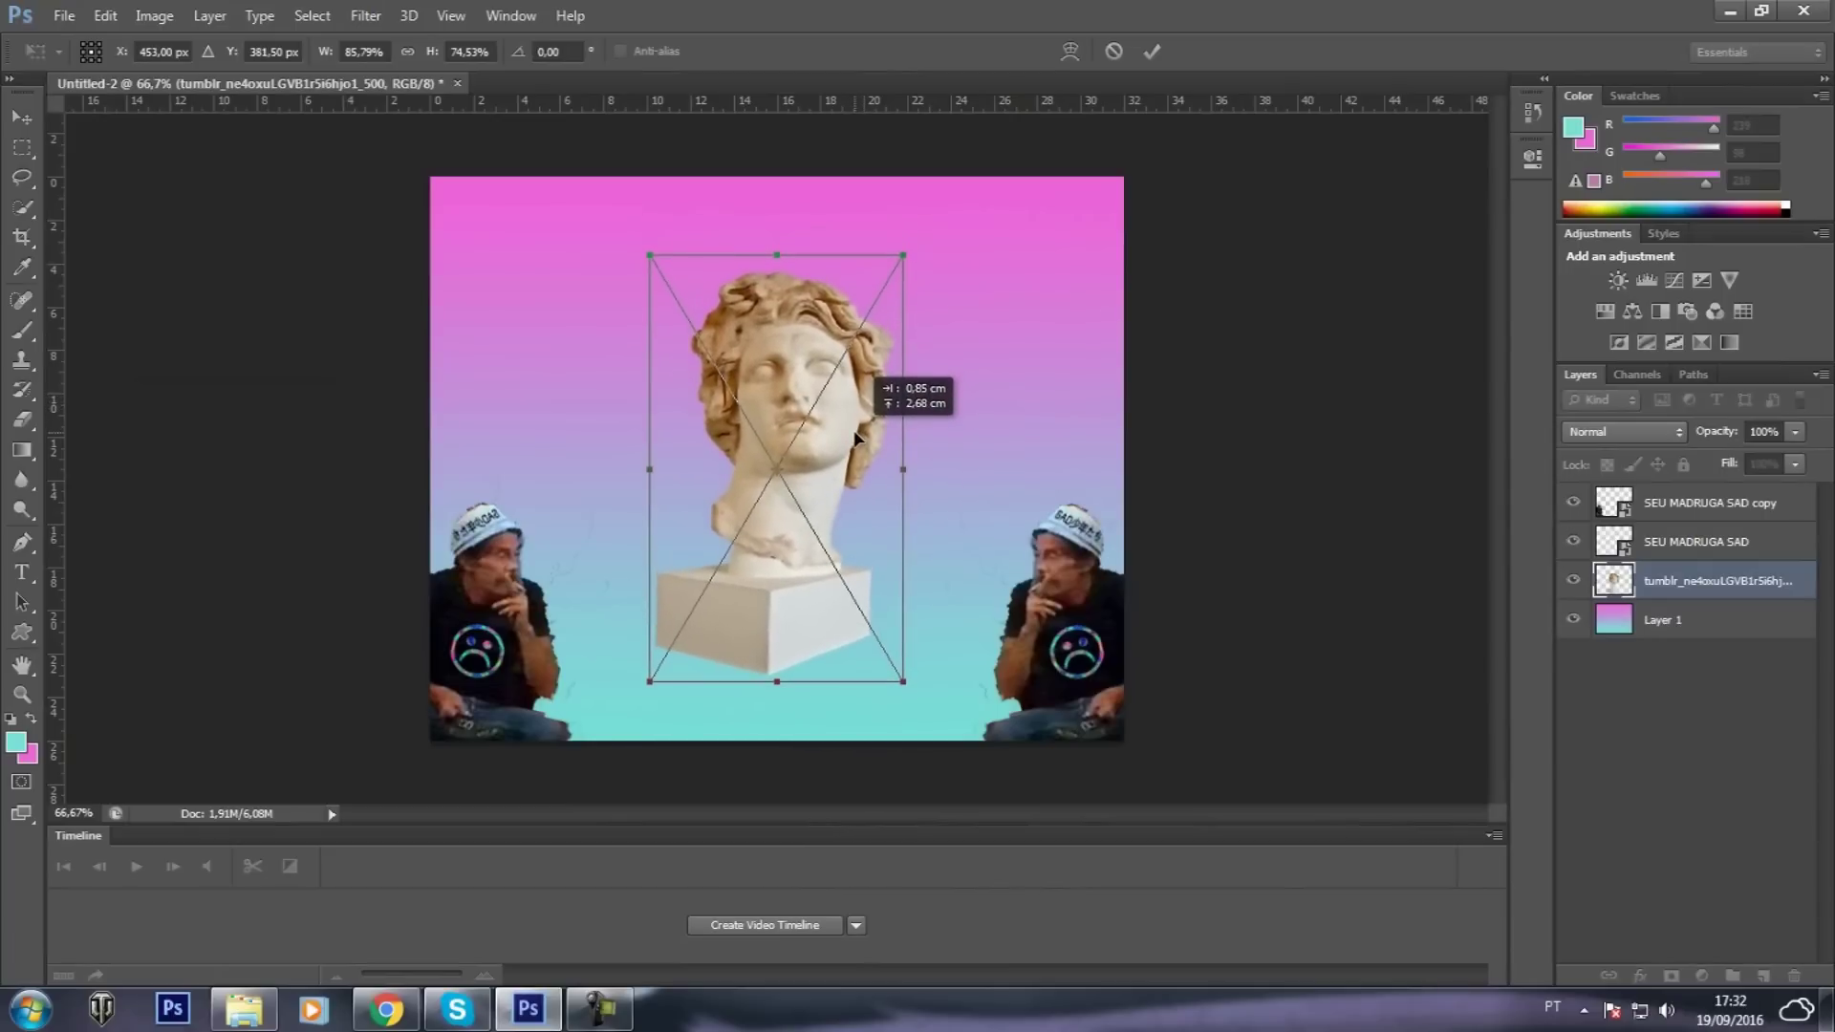
pyautogui.press('Return')
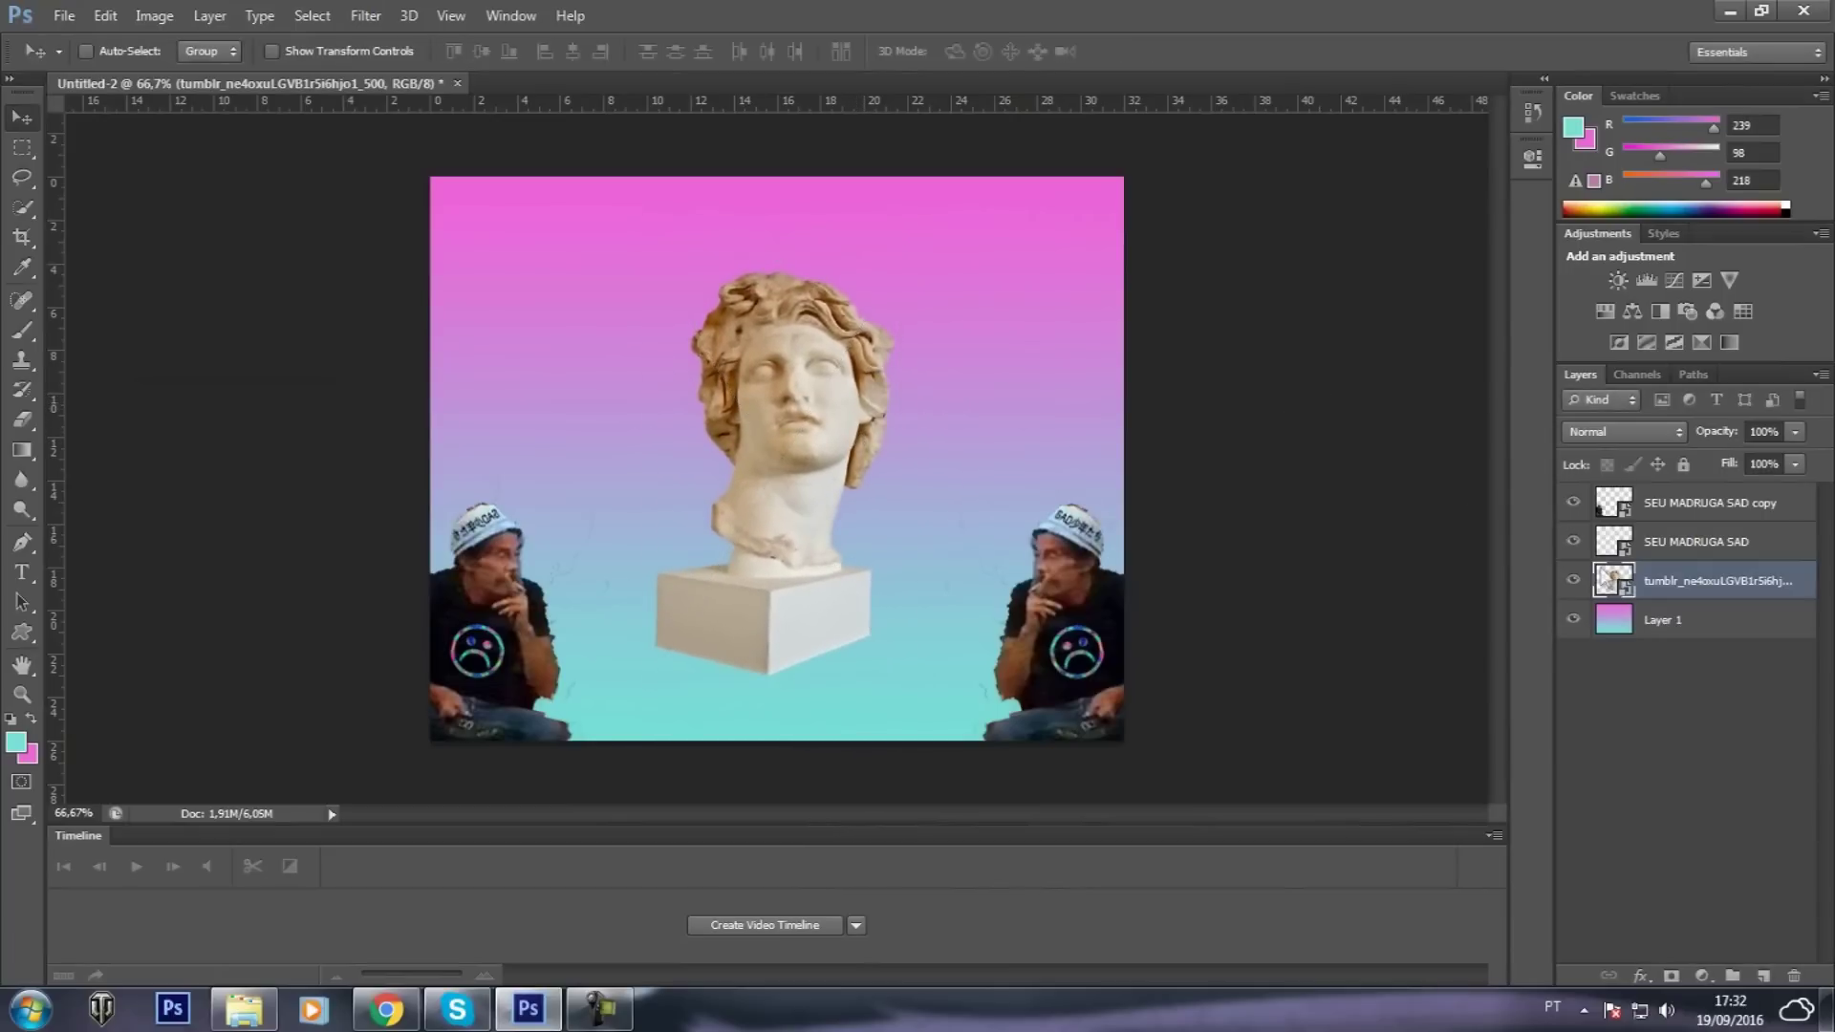
pyautogui.click(64, 16)
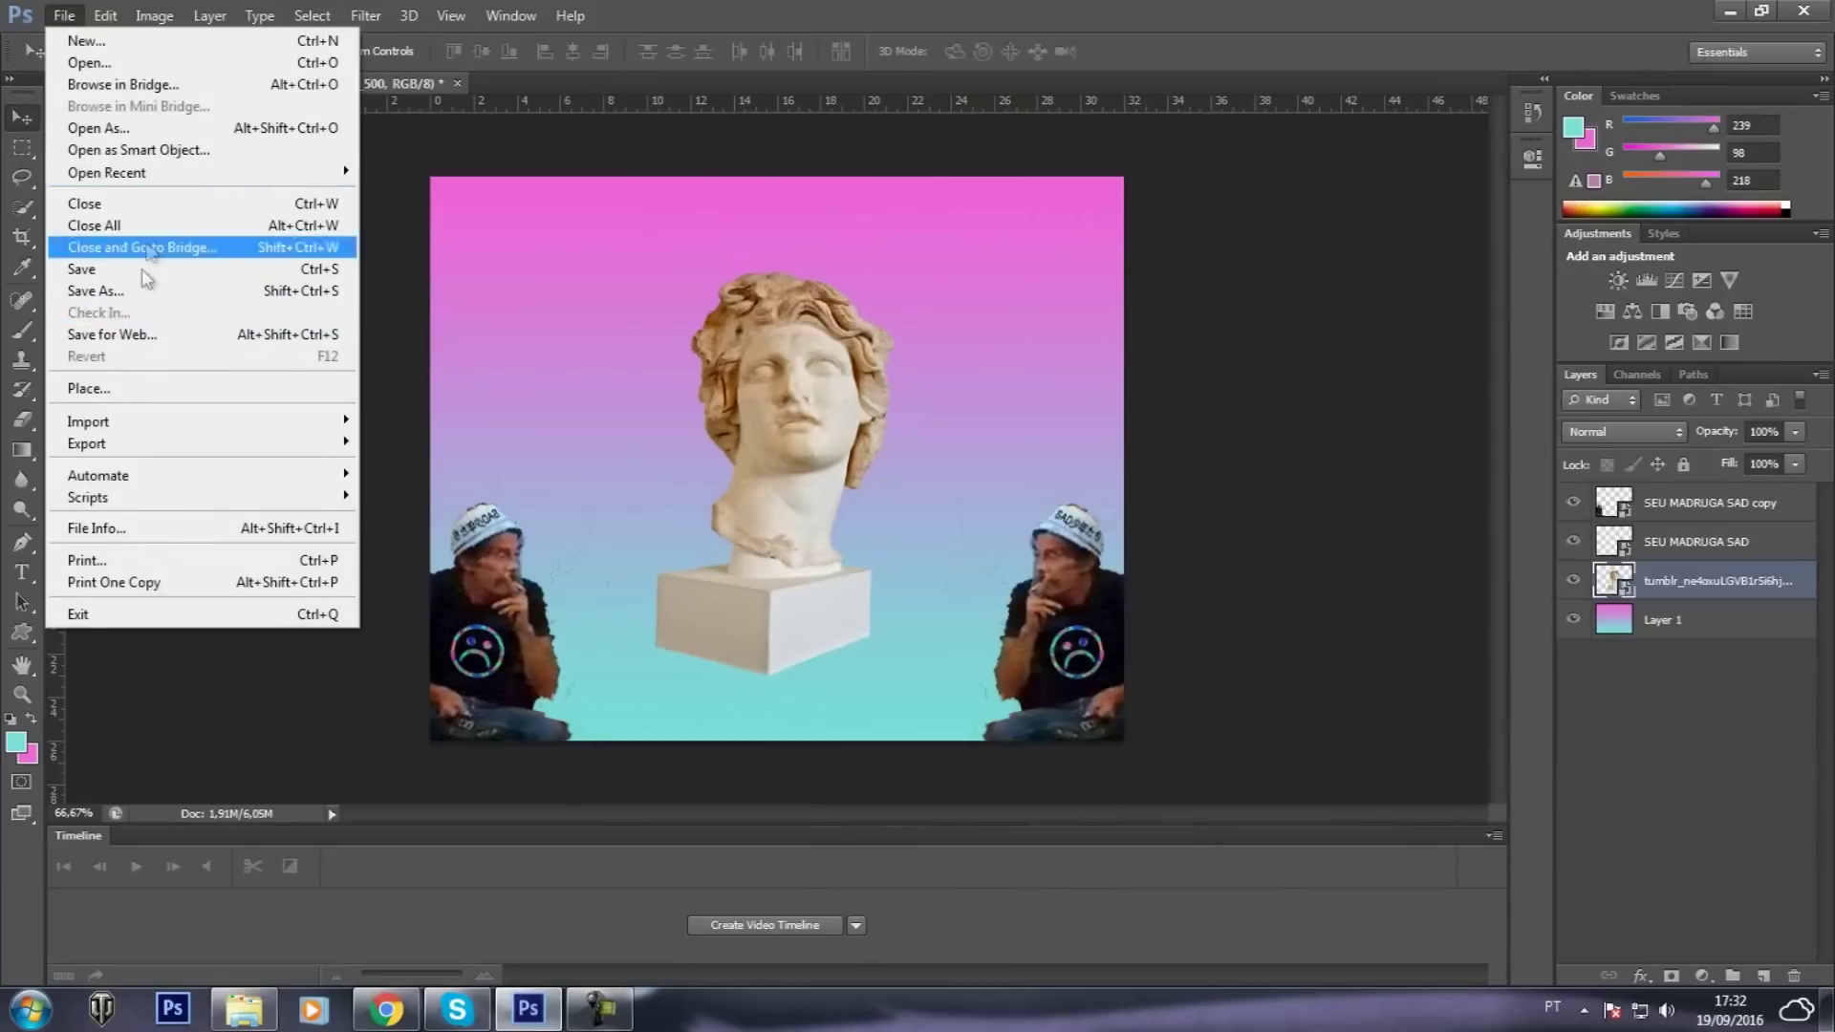
# Place the Windows logo and move its layer below the statue layer
pyautogui.click(130, 387)
pyautogui.scroll(-5, 1319, 531)
pyautogui.click(1376, 657)
pyautogui.doubleClick(1377, 657)
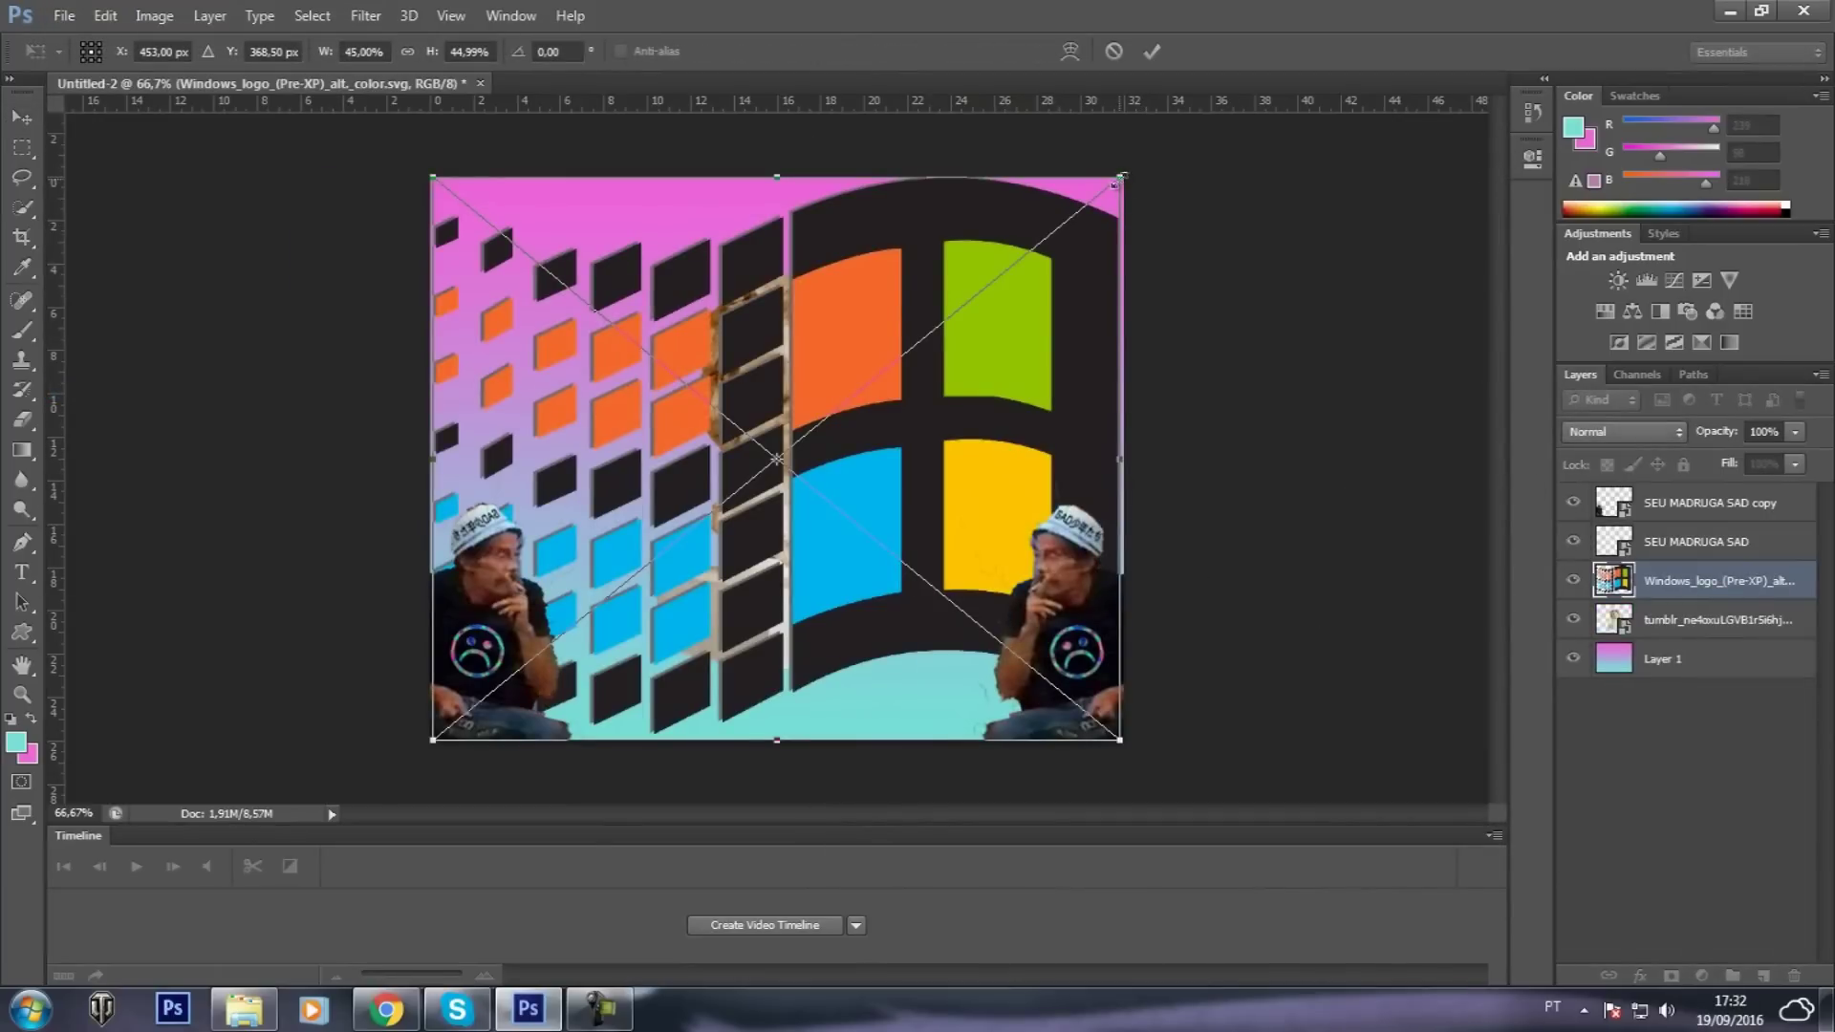
pyautogui.press('Return')
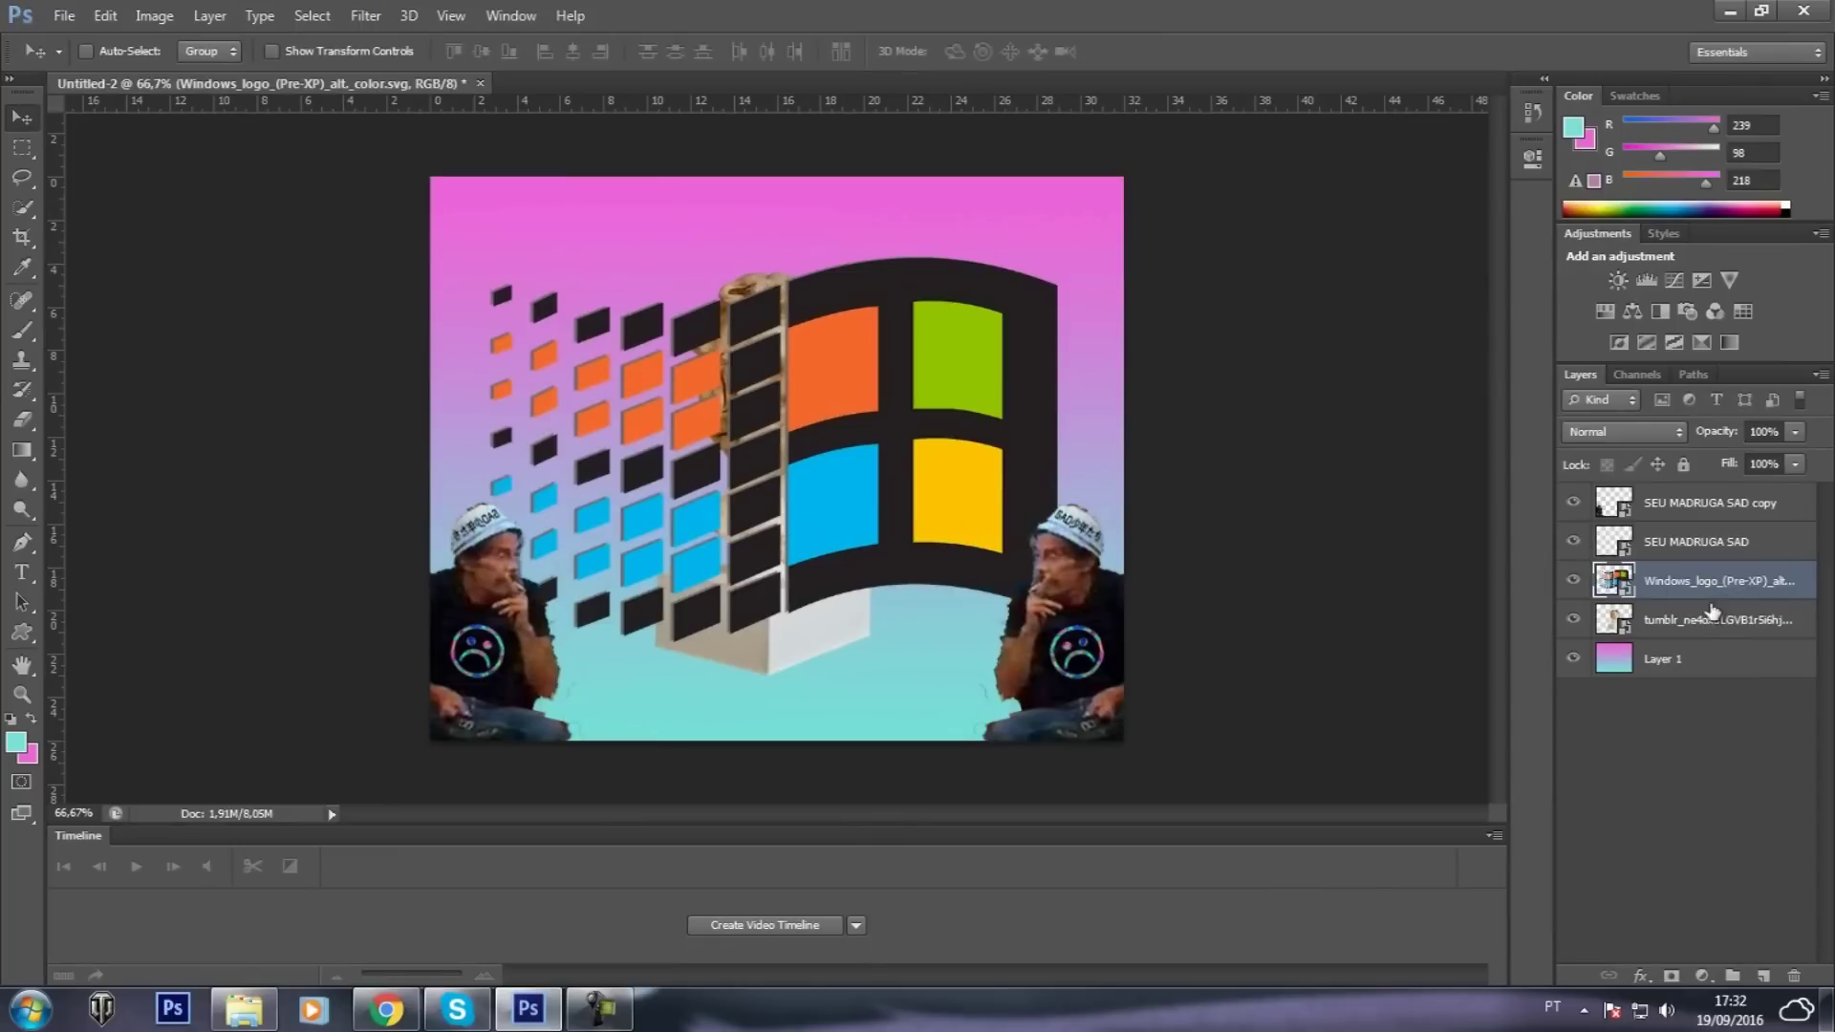
pyautogui.moveTo(1697, 589); pyautogui.dragTo(1697, 642)
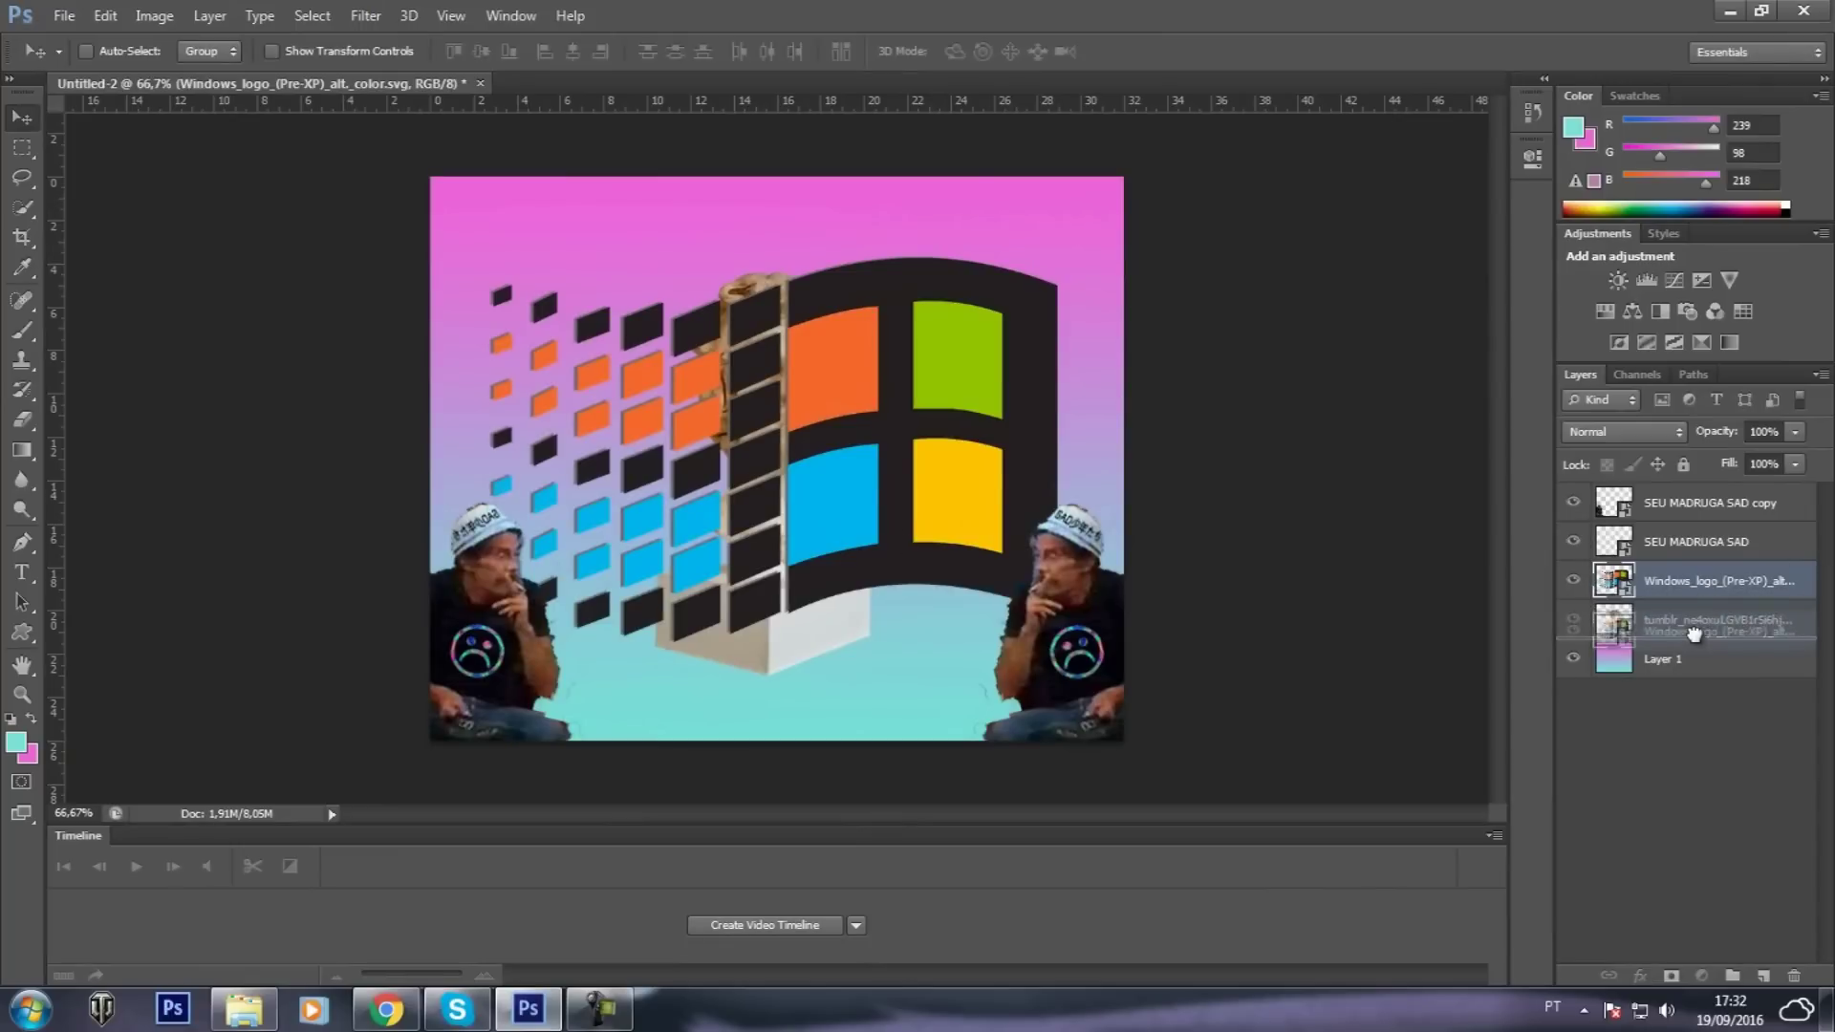
# Fade the Windows logo layer to 35% fill
pyautogui.click(1793, 465)
pyautogui.moveTo(1751, 491); pyautogui.dragTo(1718, 491)
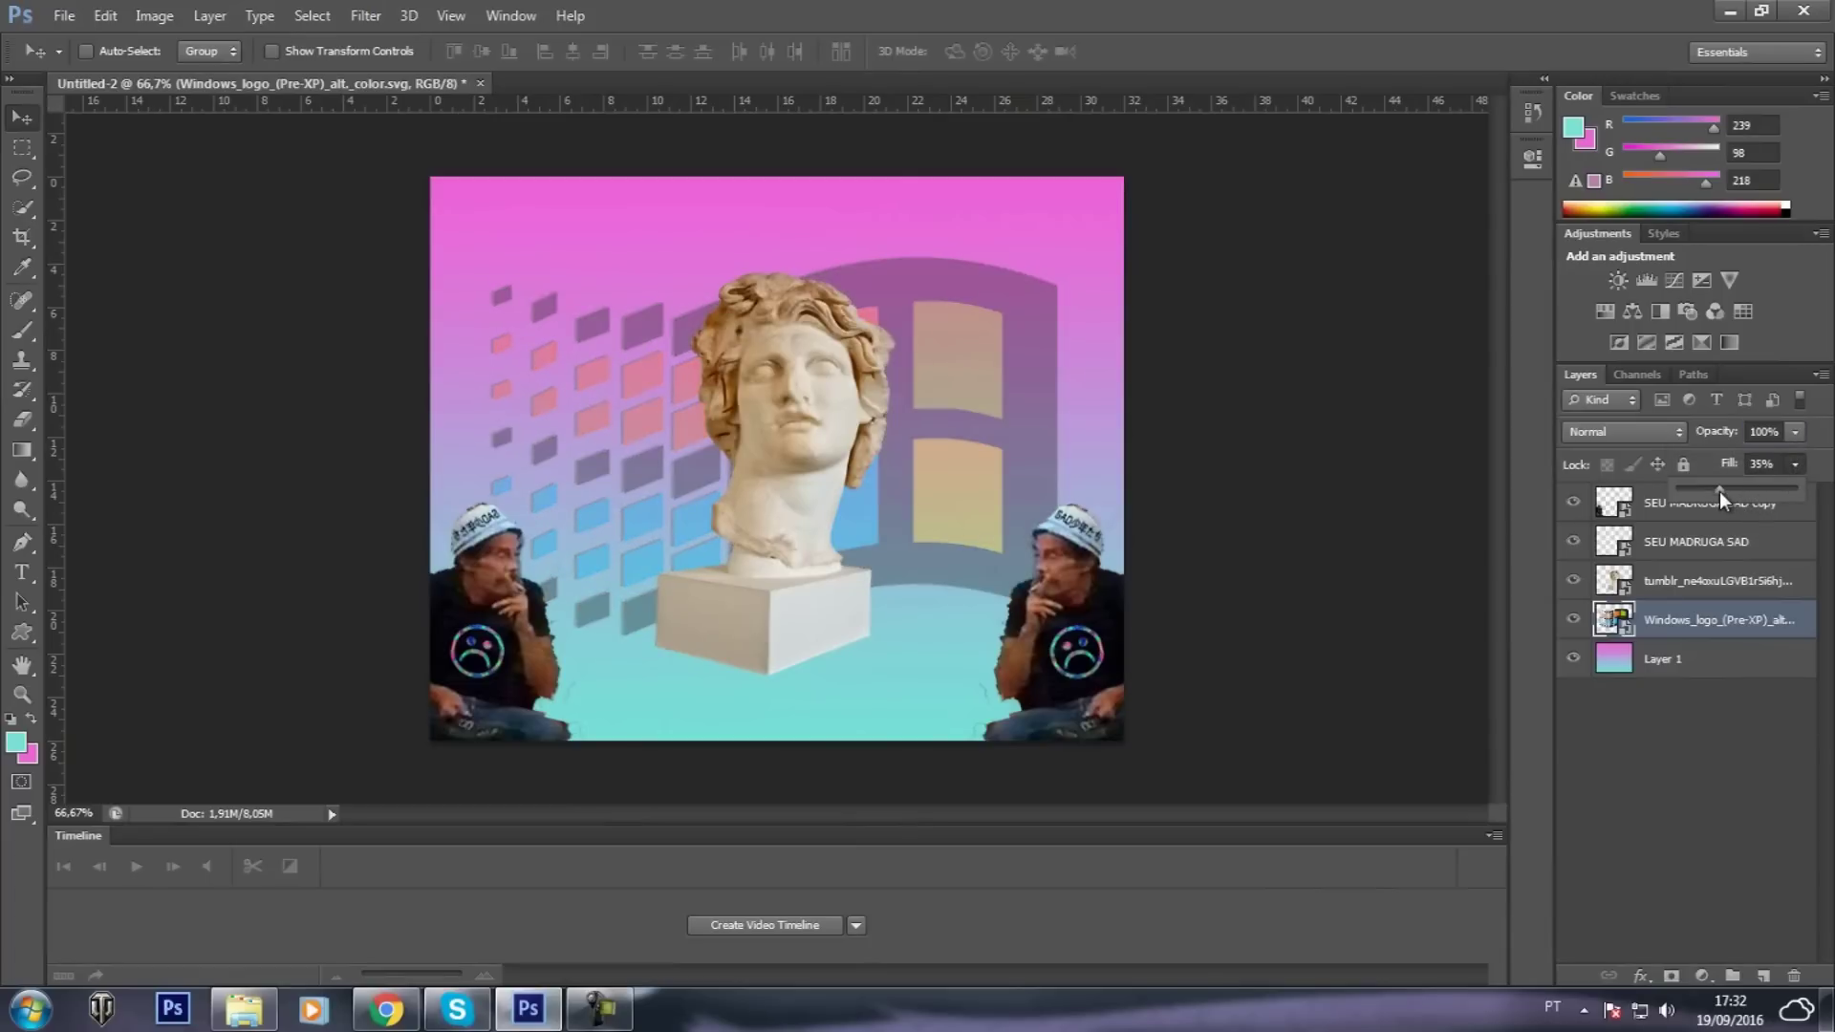
pyautogui.click(1756, 768)
pyautogui.click(64, 16)
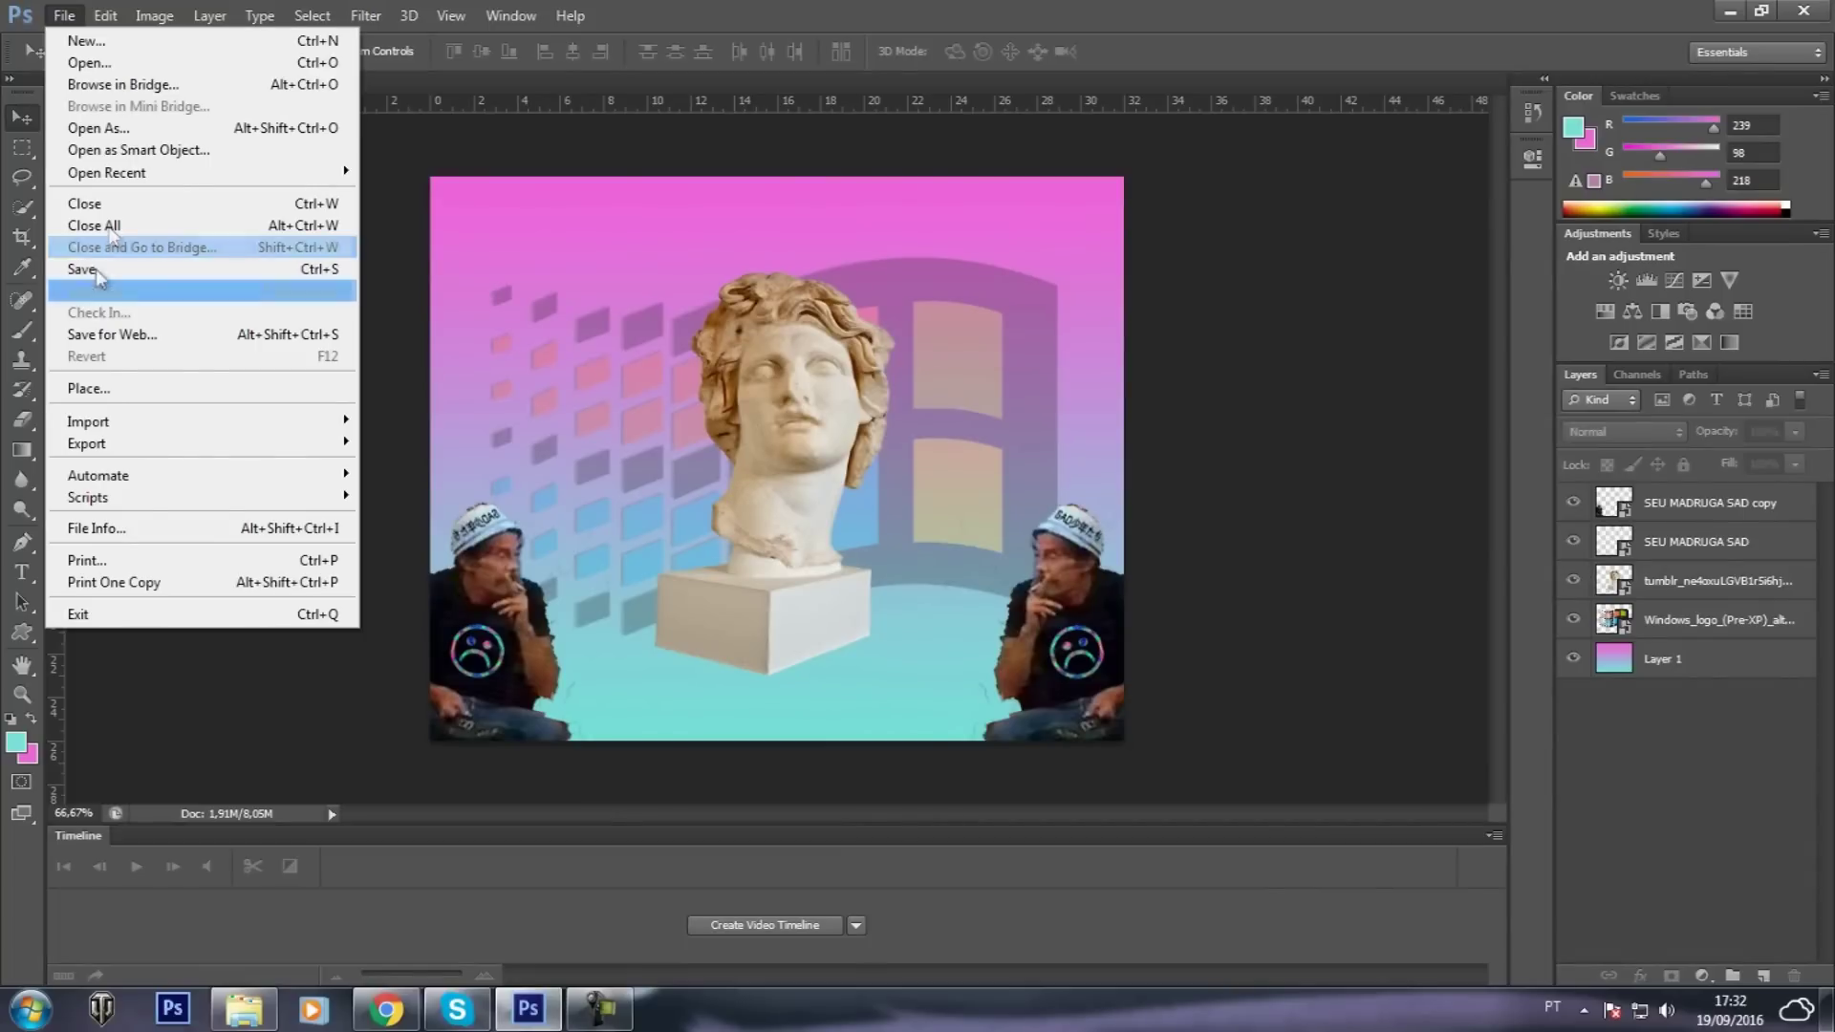
# Place the pool_blue water image and stretch it to cover the whole canvas
pyautogui.click(130, 391)
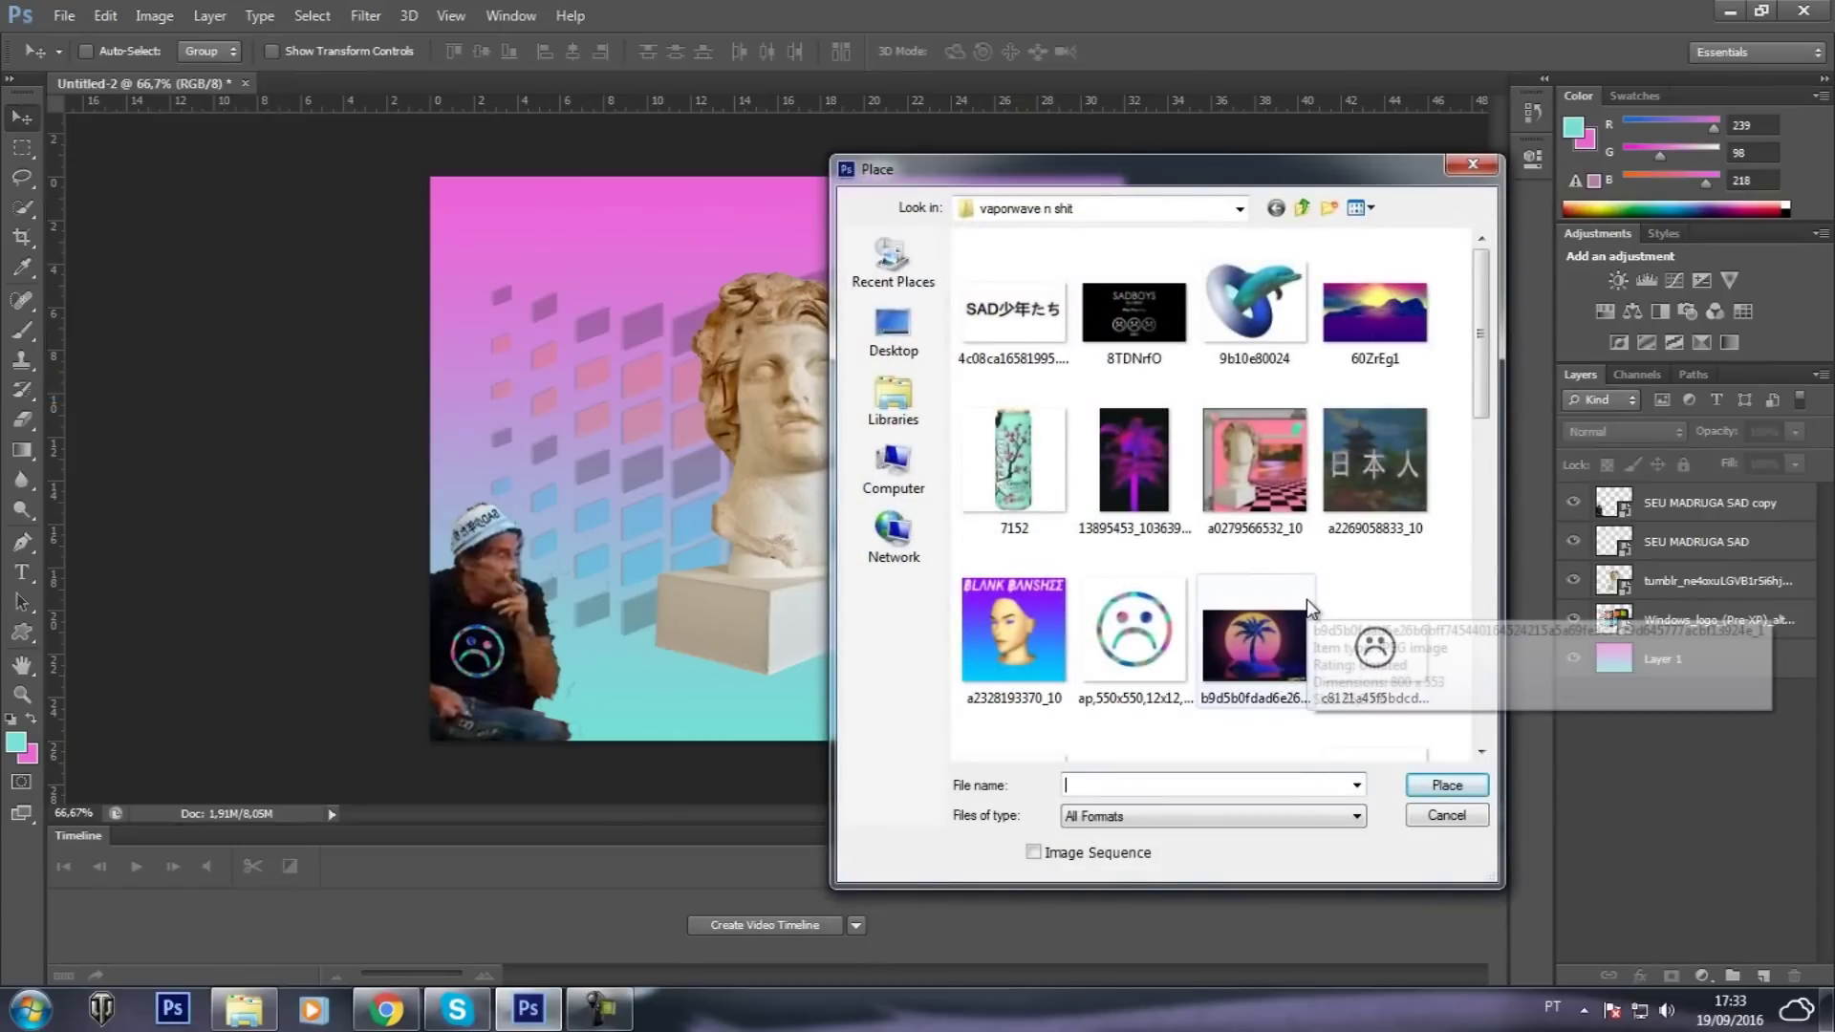
pyautogui.click(1329, 535)
pyautogui.scroll(-5, 1327, 537)
pyautogui.scroll(-4, 1326, 537)
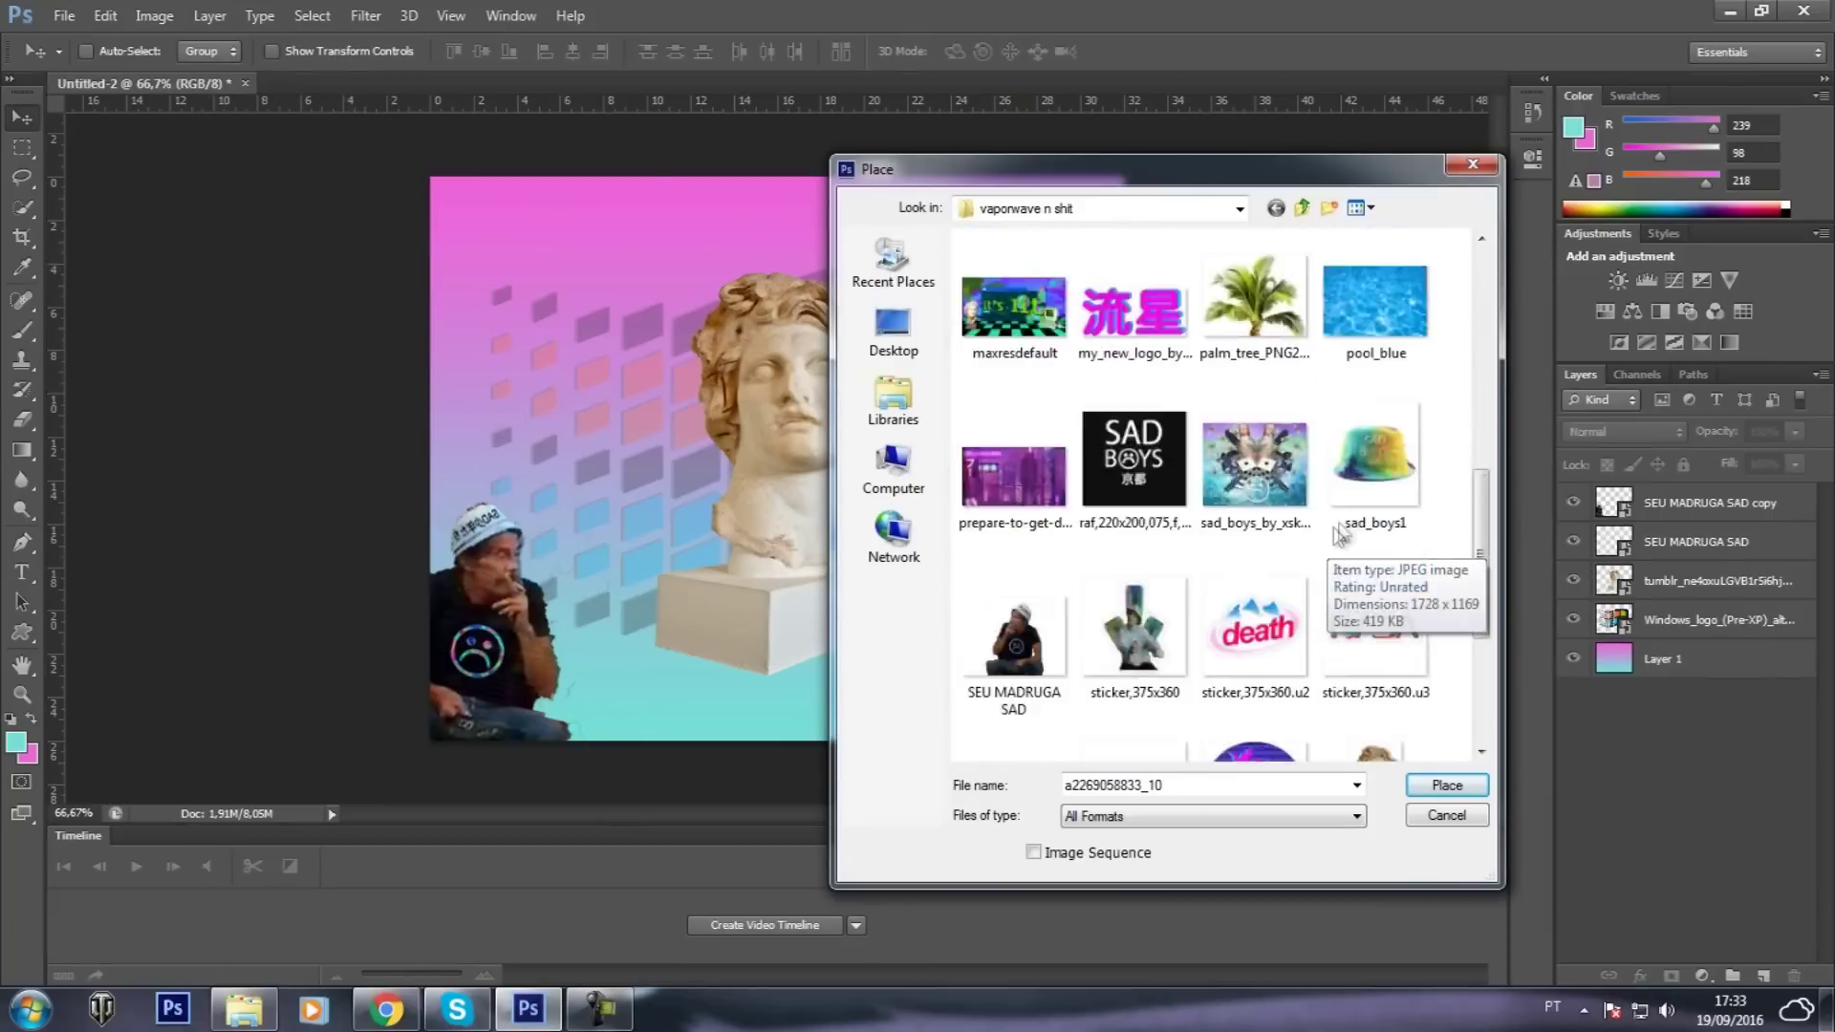
pyautogui.scroll(-4, 1334, 533)
pyautogui.scroll(4, 1343, 530)
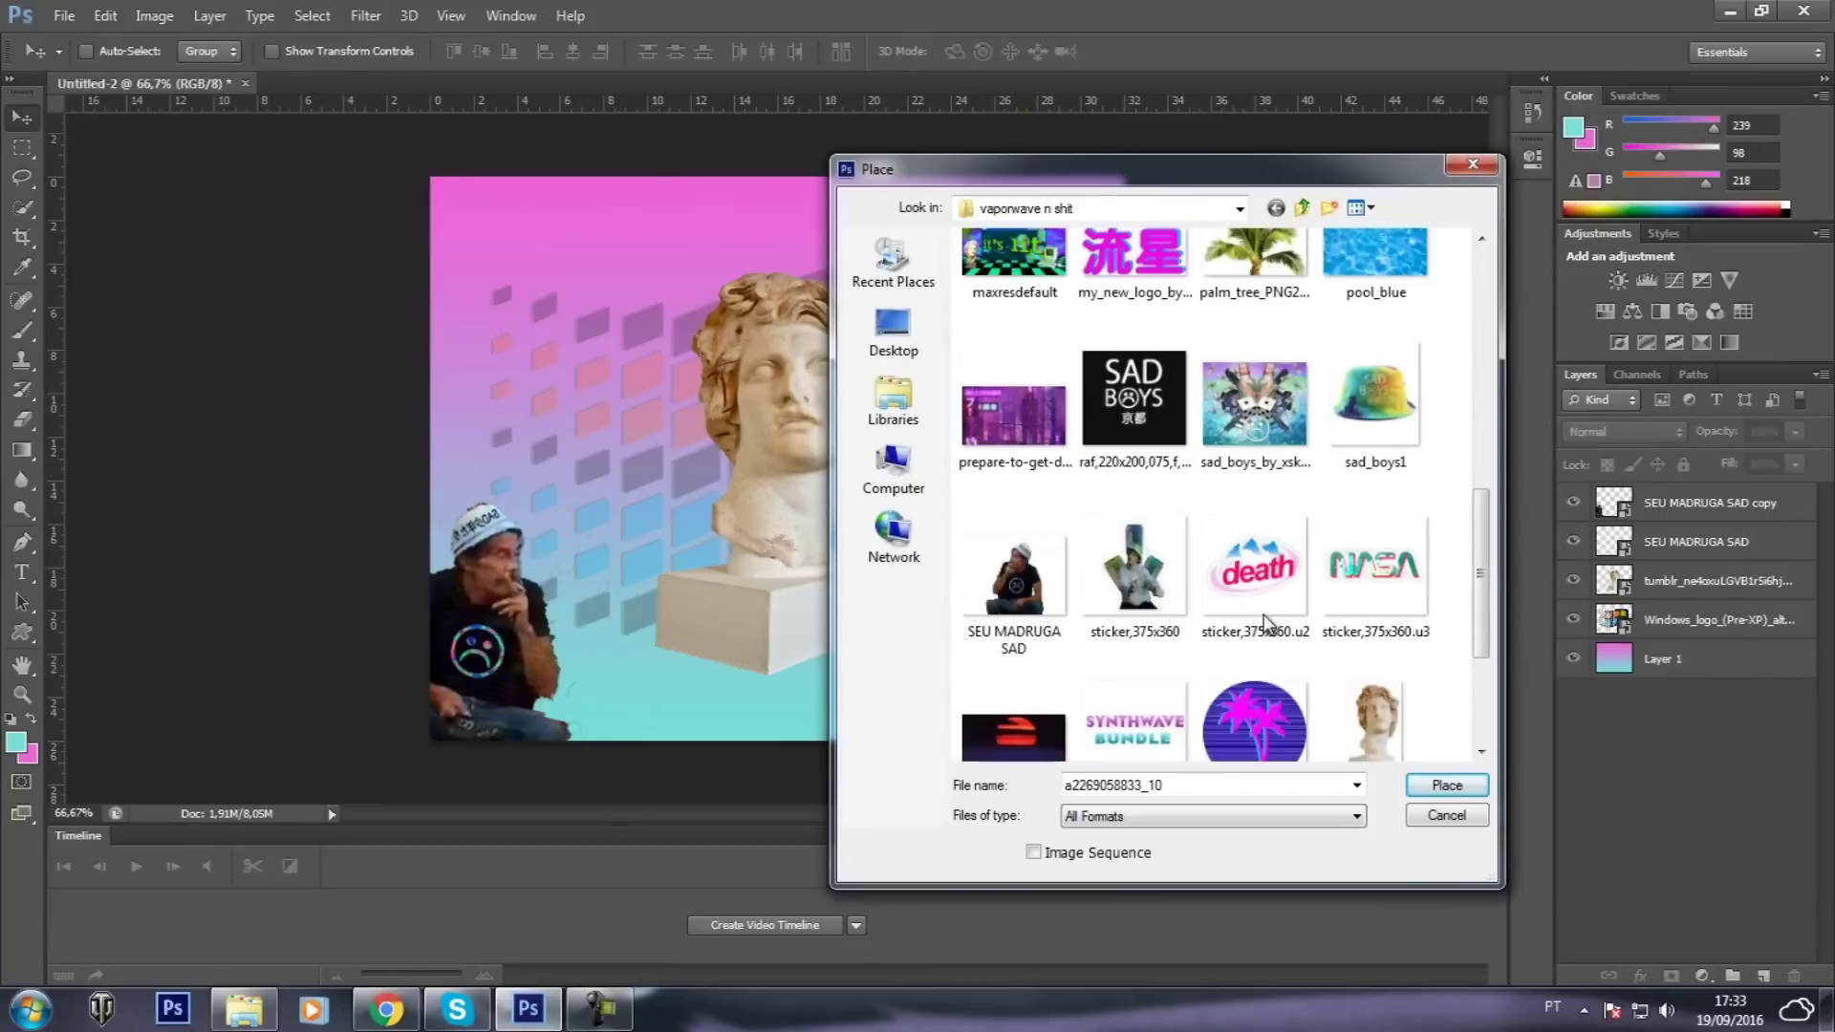
pyautogui.scroll(2, 1414, 521)
pyautogui.doubleClick(1395, 516)
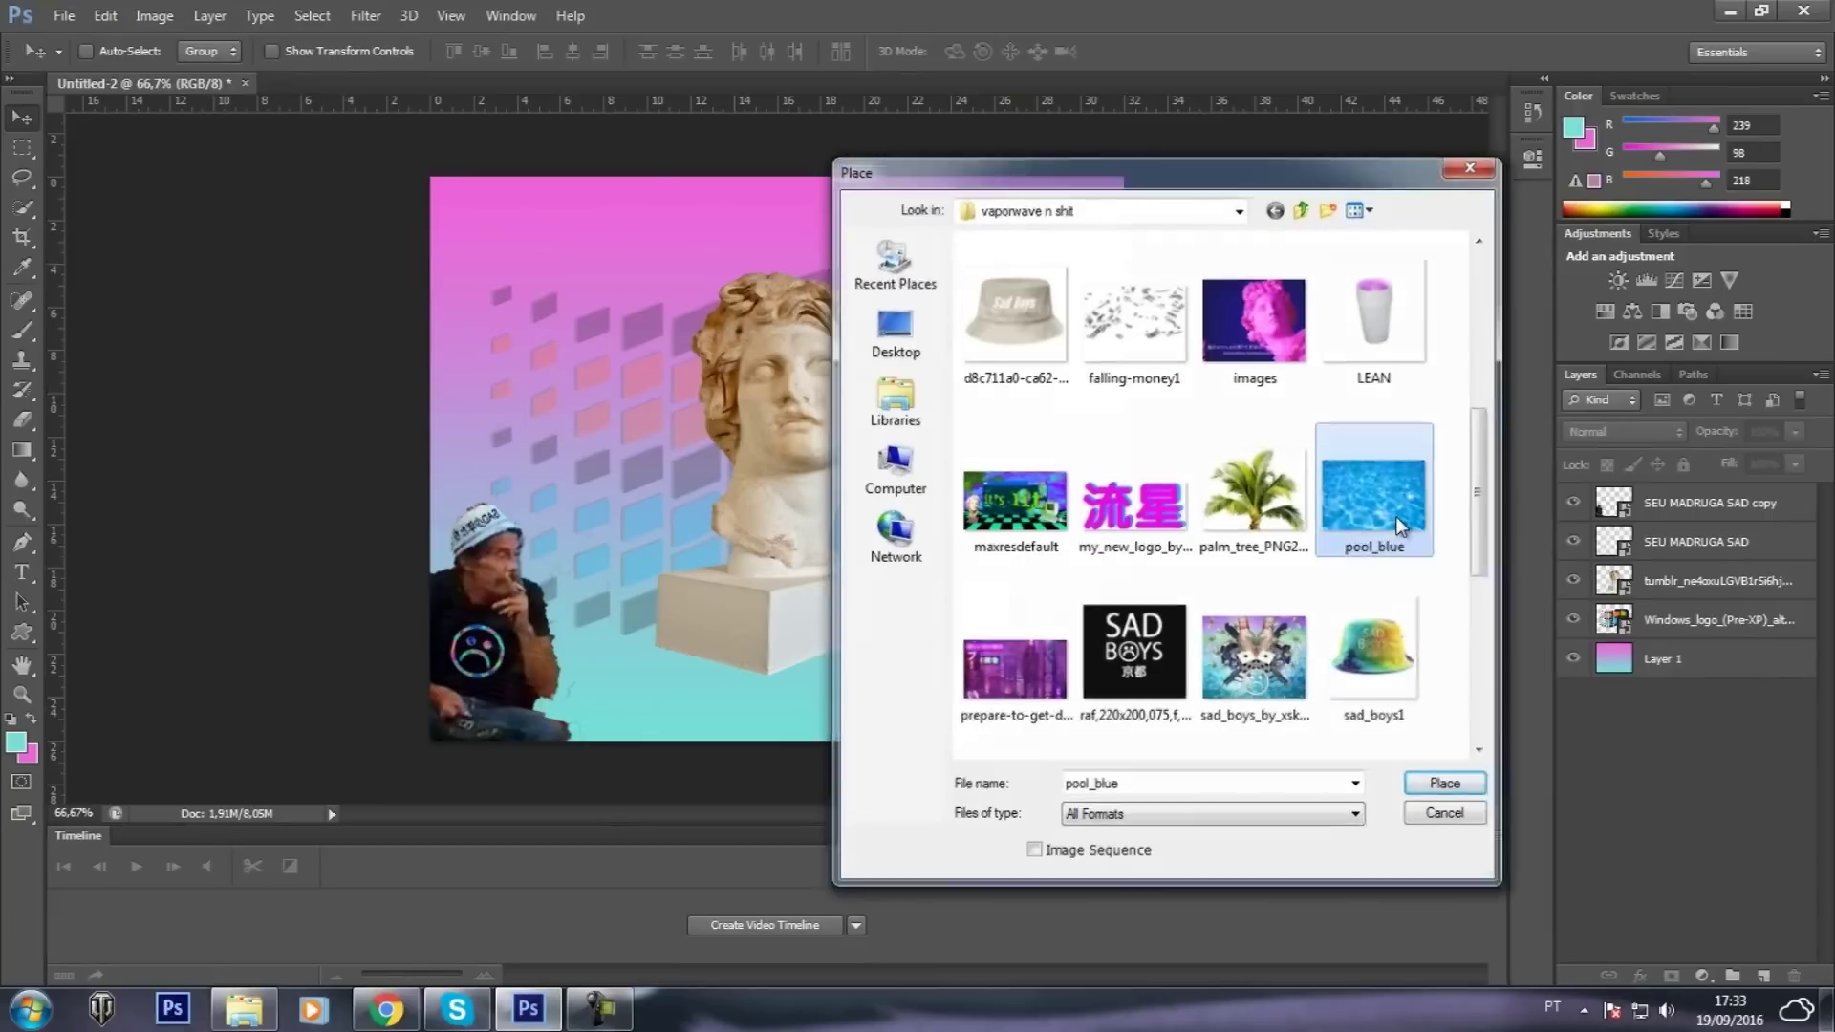
pyautogui.moveTo(1078, 457); pyautogui.dragTo(1078, 499)
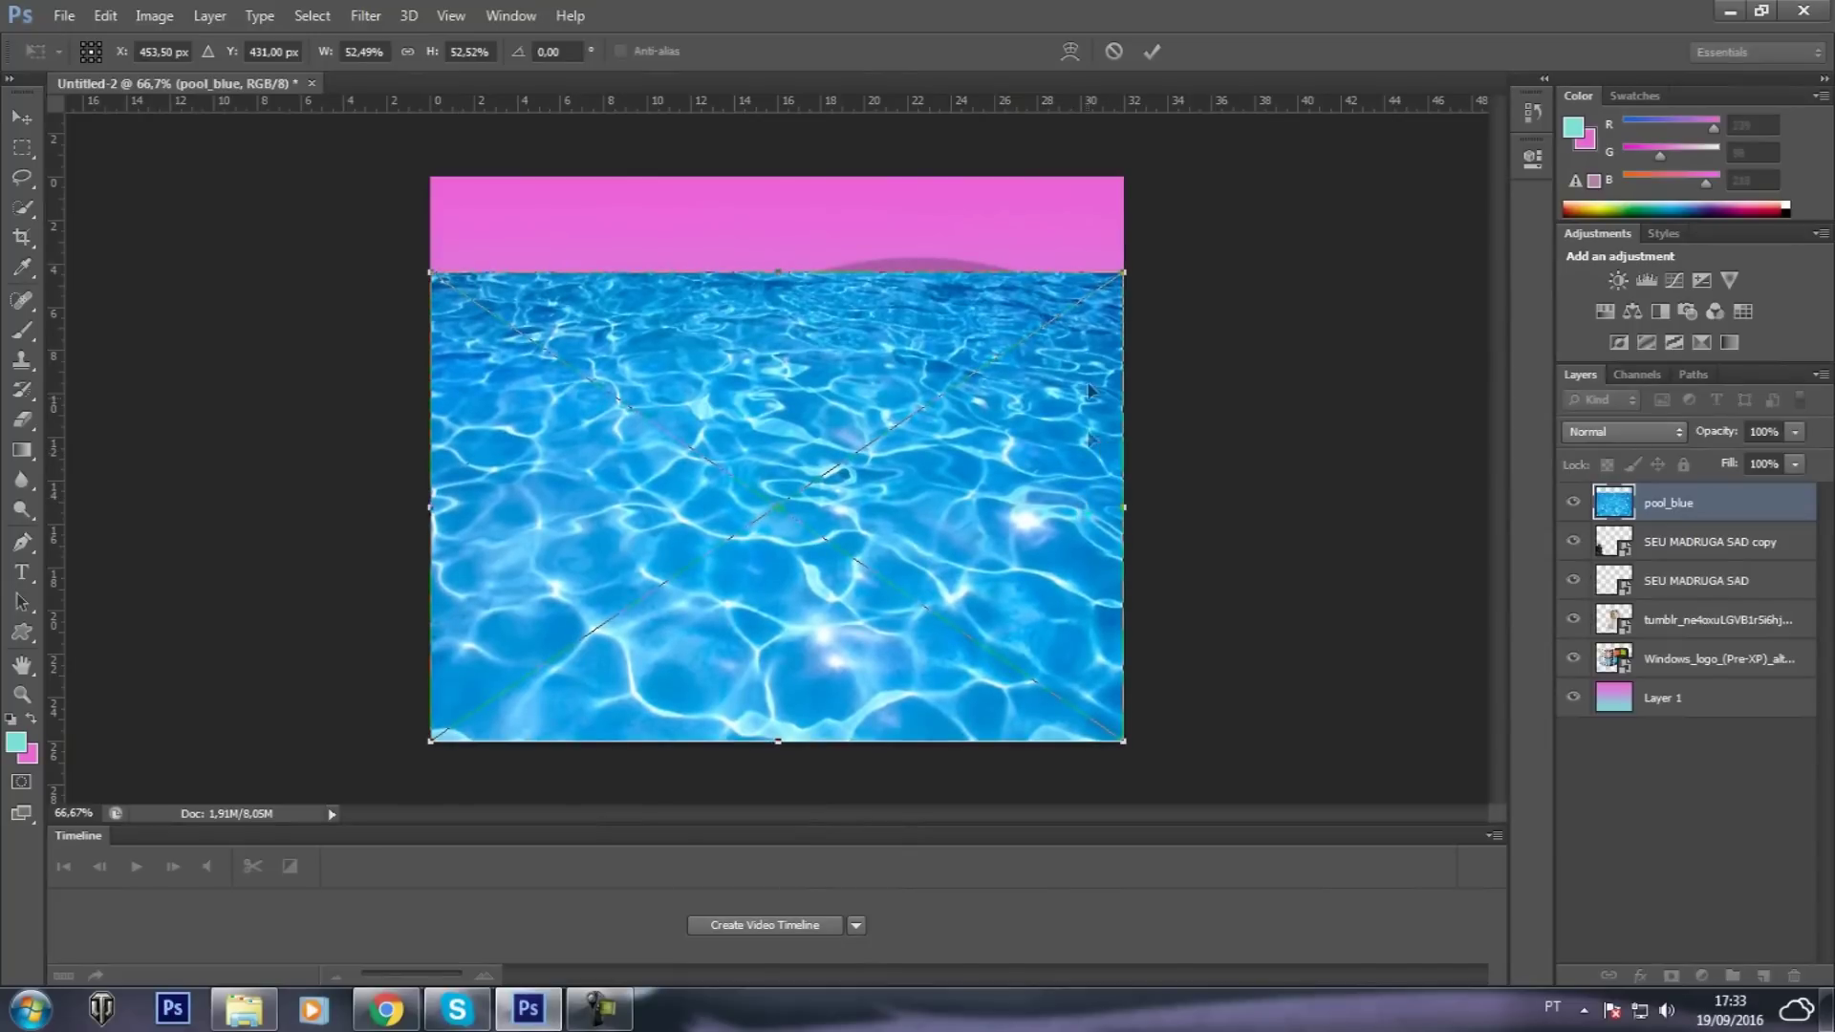
pyautogui.moveTo(1122, 274); pyautogui.dragTo(1124, 177)
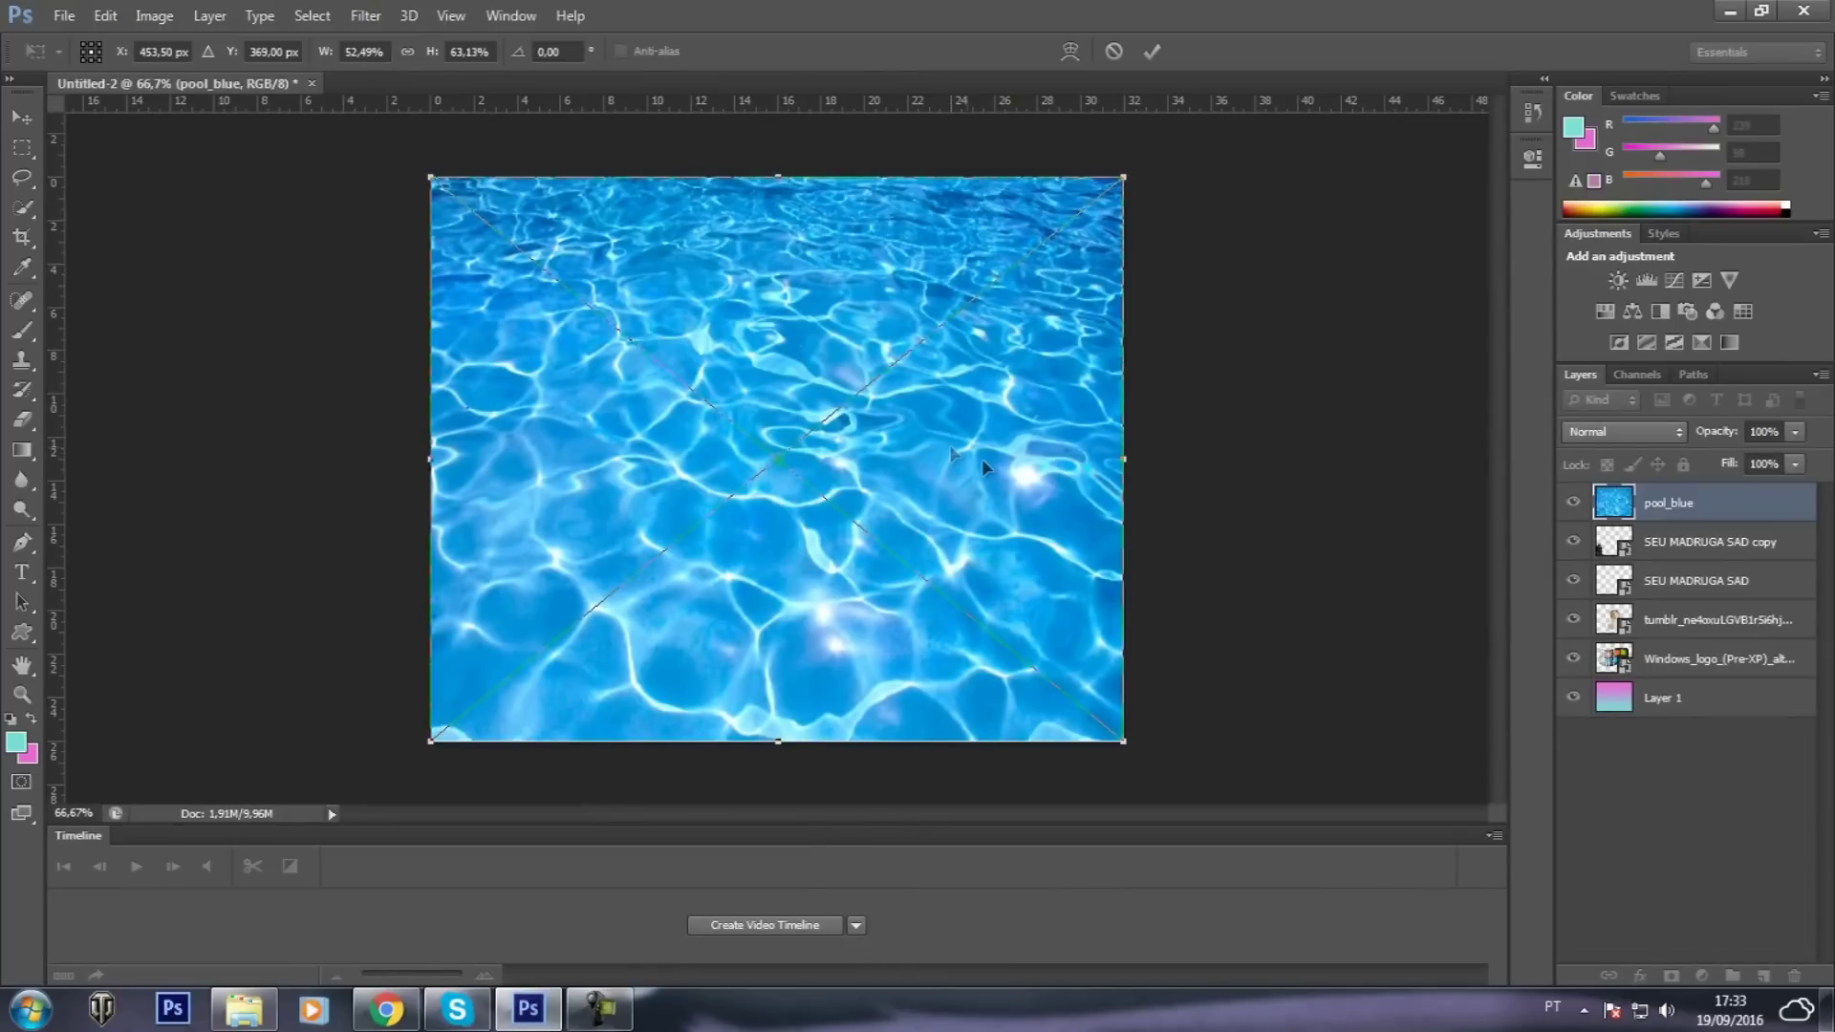
pyautogui.press('Return')
# Move the pool_blue layer just above Layer 1 and set its fill to 23%
pyautogui.moveTo(1670, 512); pyautogui.dragTo(1691, 677)
pyautogui.click(1795, 464)
pyautogui.moveTo(1720, 486); pyautogui.dragTo(1699, 494)
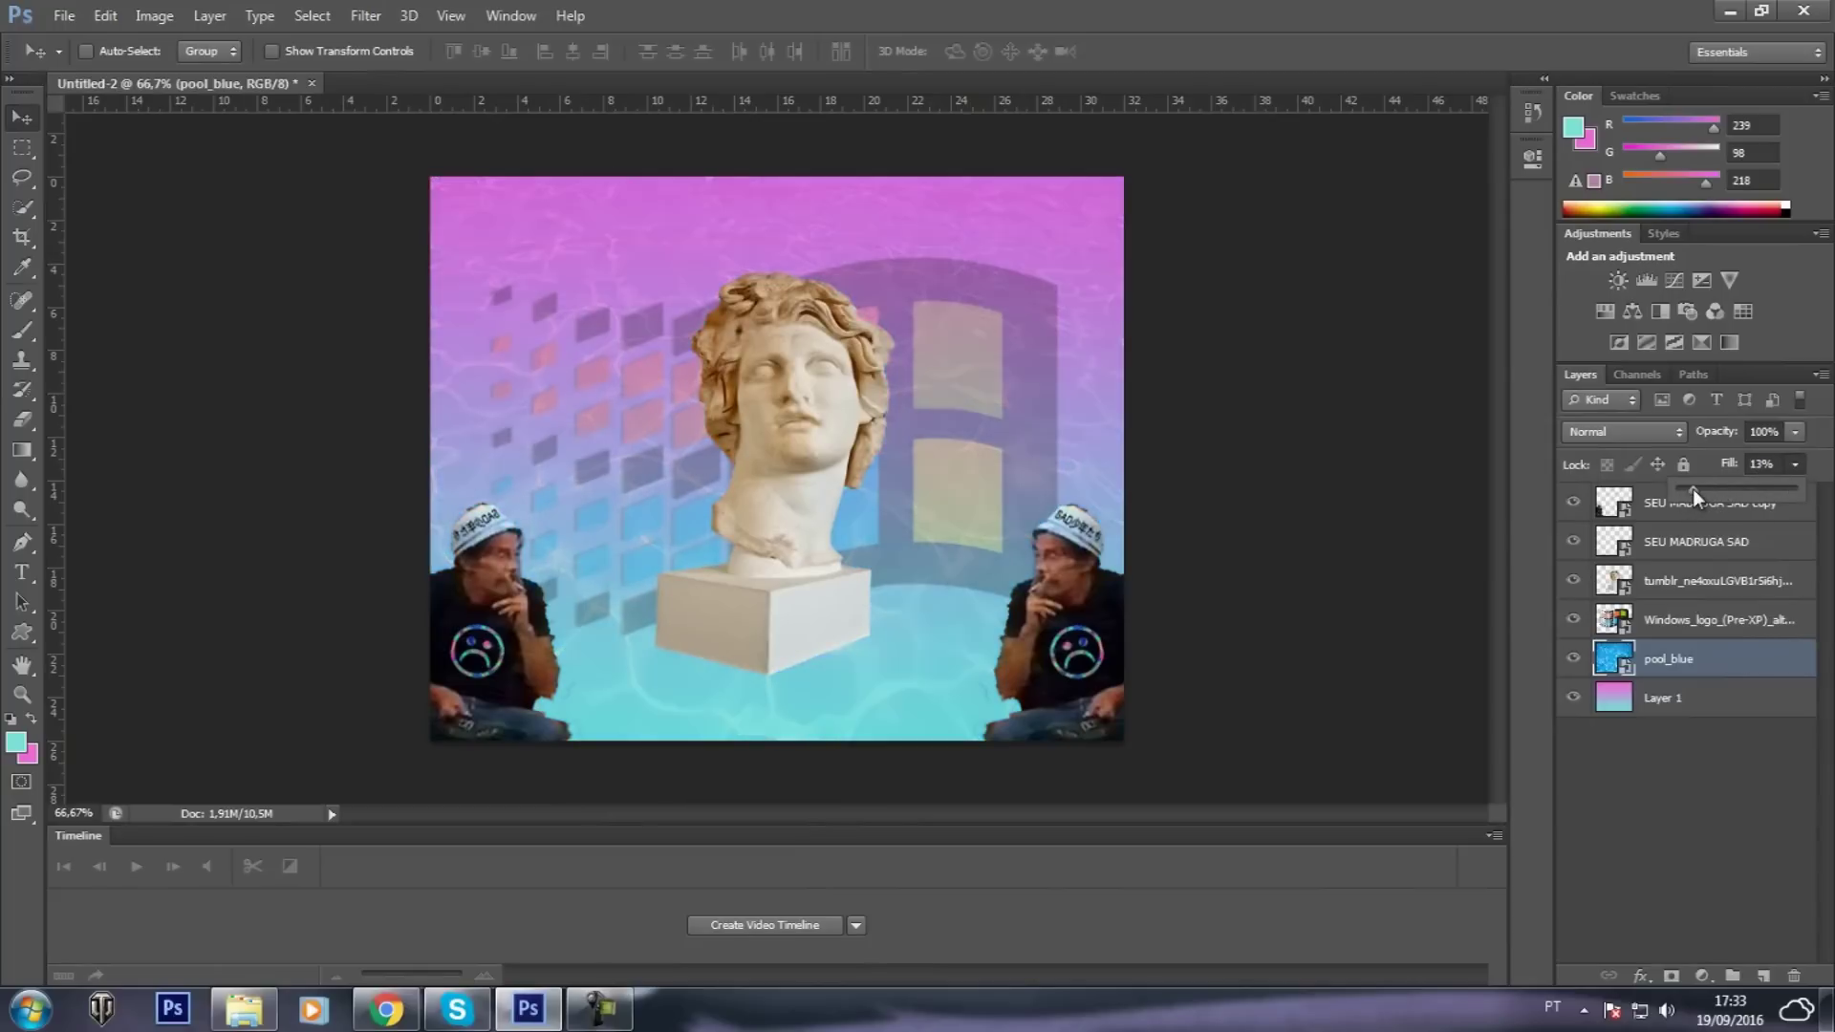
pyautogui.moveTo(1705, 485); pyautogui.dragTo(1706, 486)
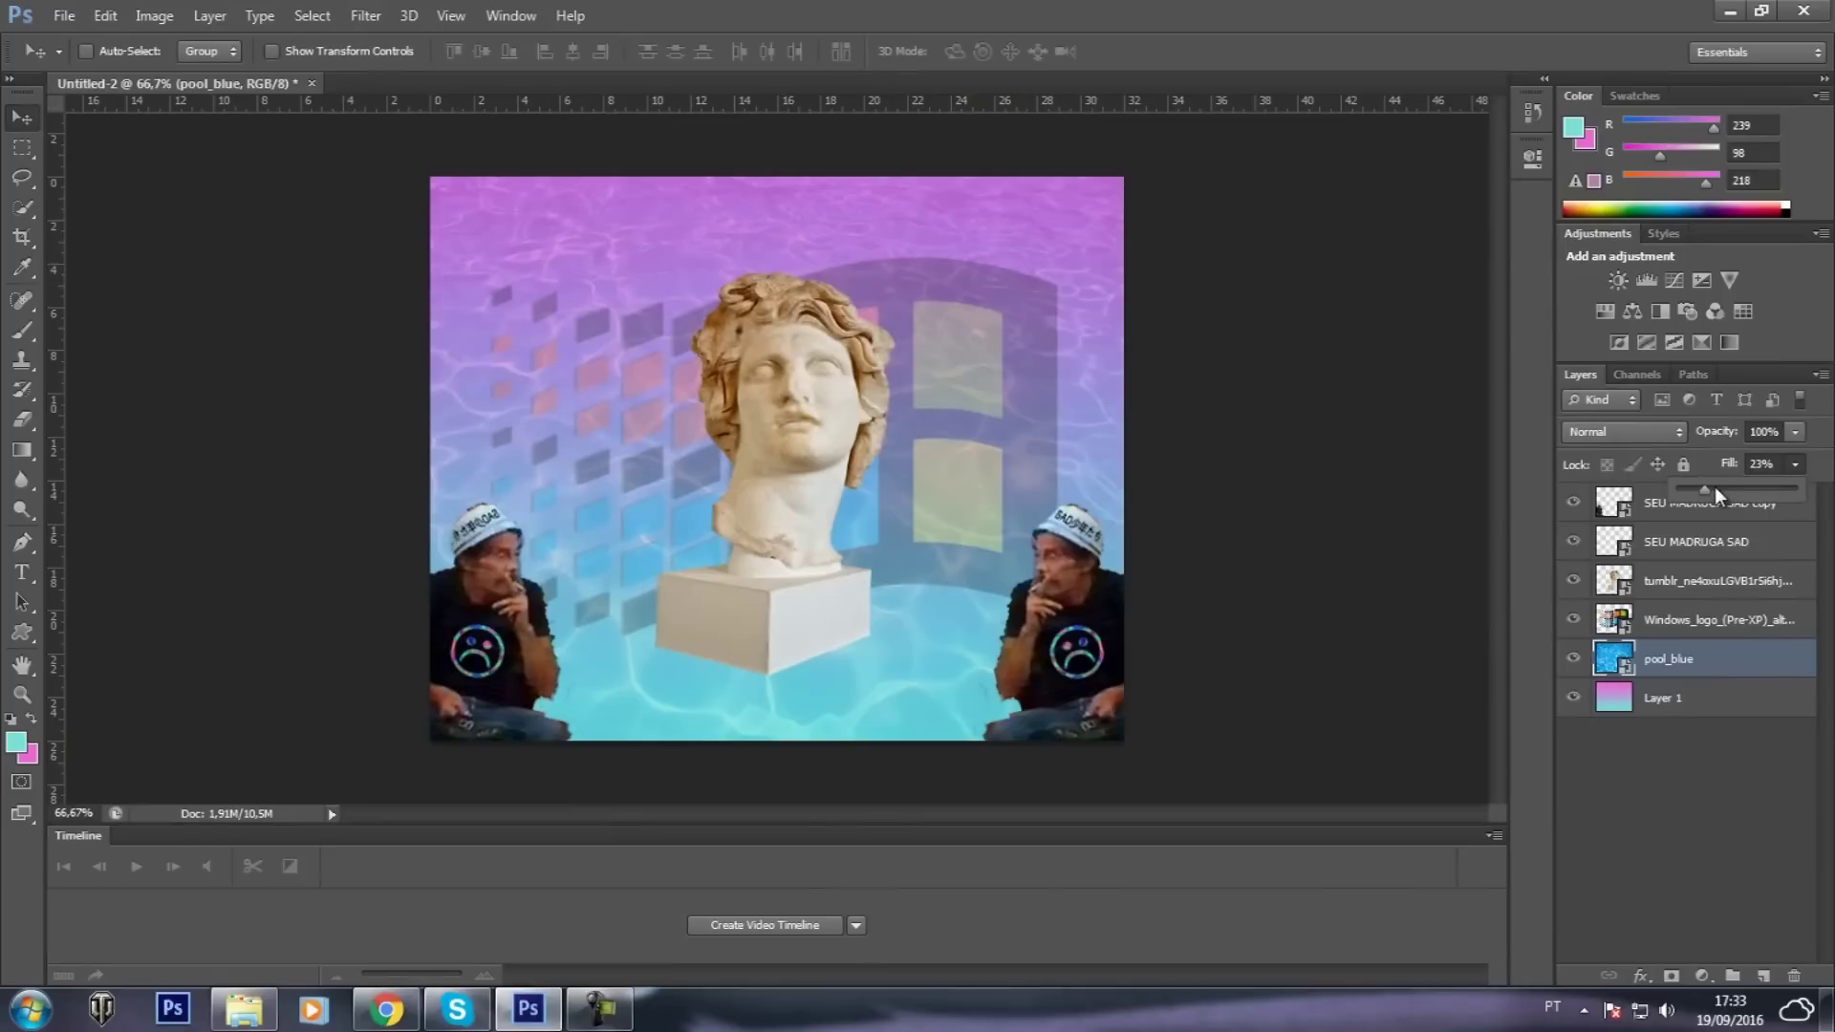
pyautogui.click(1707, 724)
pyautogui.click(63, 15)
pyautogui.click(1666, 790)
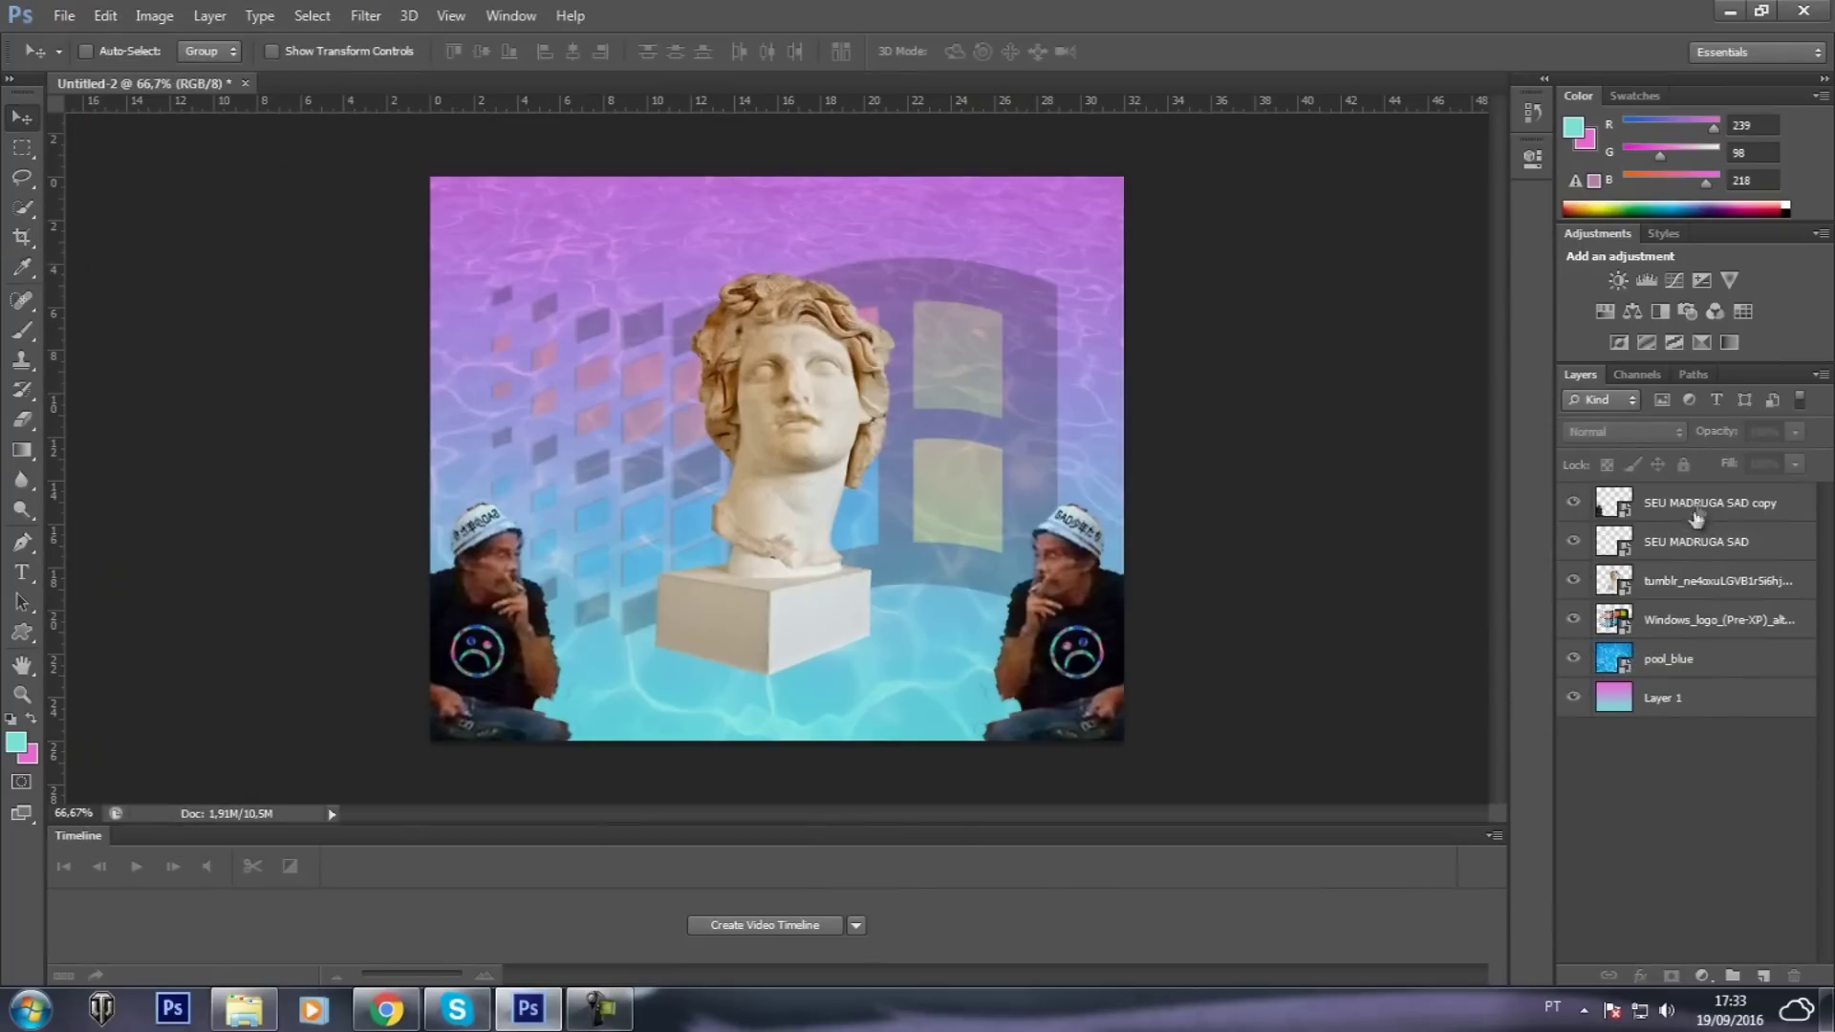
pyautogui.click(1691, 506)
# Place the pink death sticker image, cancelling the first wrong file
pyautogui.click(61, 15)
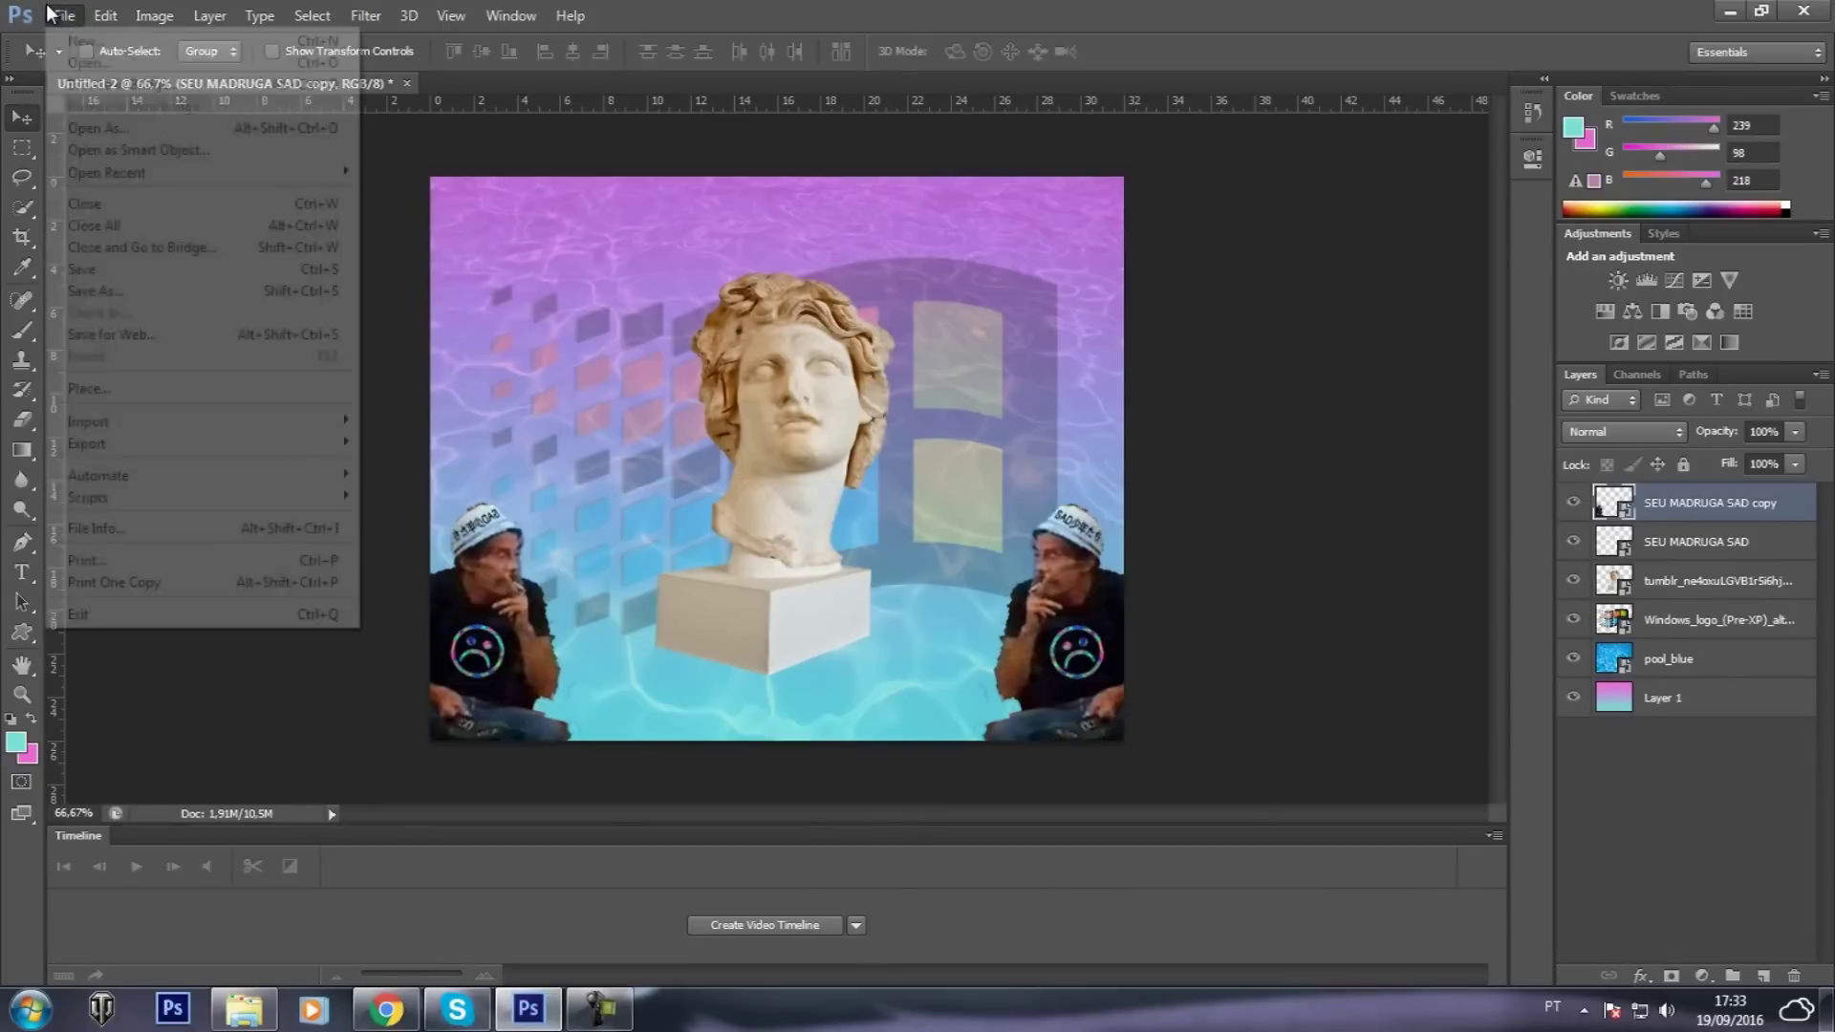
pyautogui.click(153, 384)
pyautogui.click(1253, 633)
pyautogui.scroll(-5, 1265, 627)
pyautogui.scroll(-3, 1269, 639)
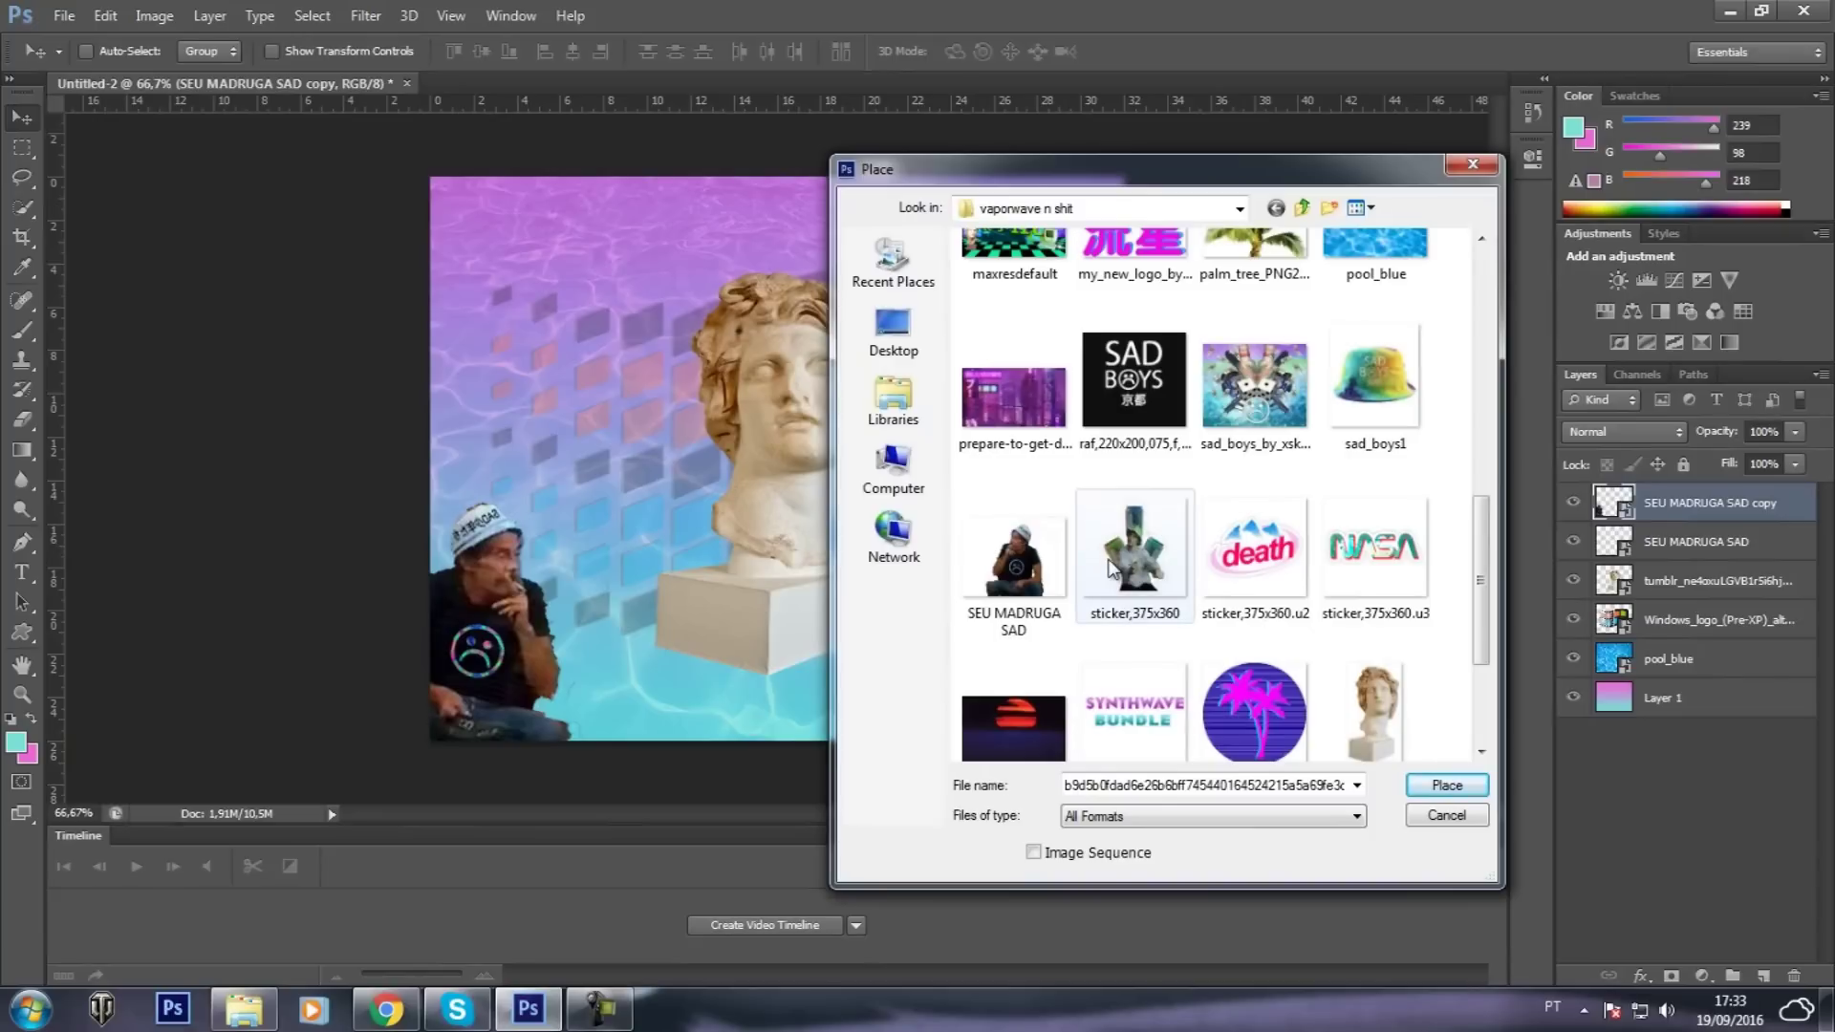
pyautogui.moveTo(1294, 156)
pyautogui.mouseDown()
pyautogui.moveTo(1421, 173)
pyautogui.moveTo(1409, 145)
pyautogui.mouseUp()
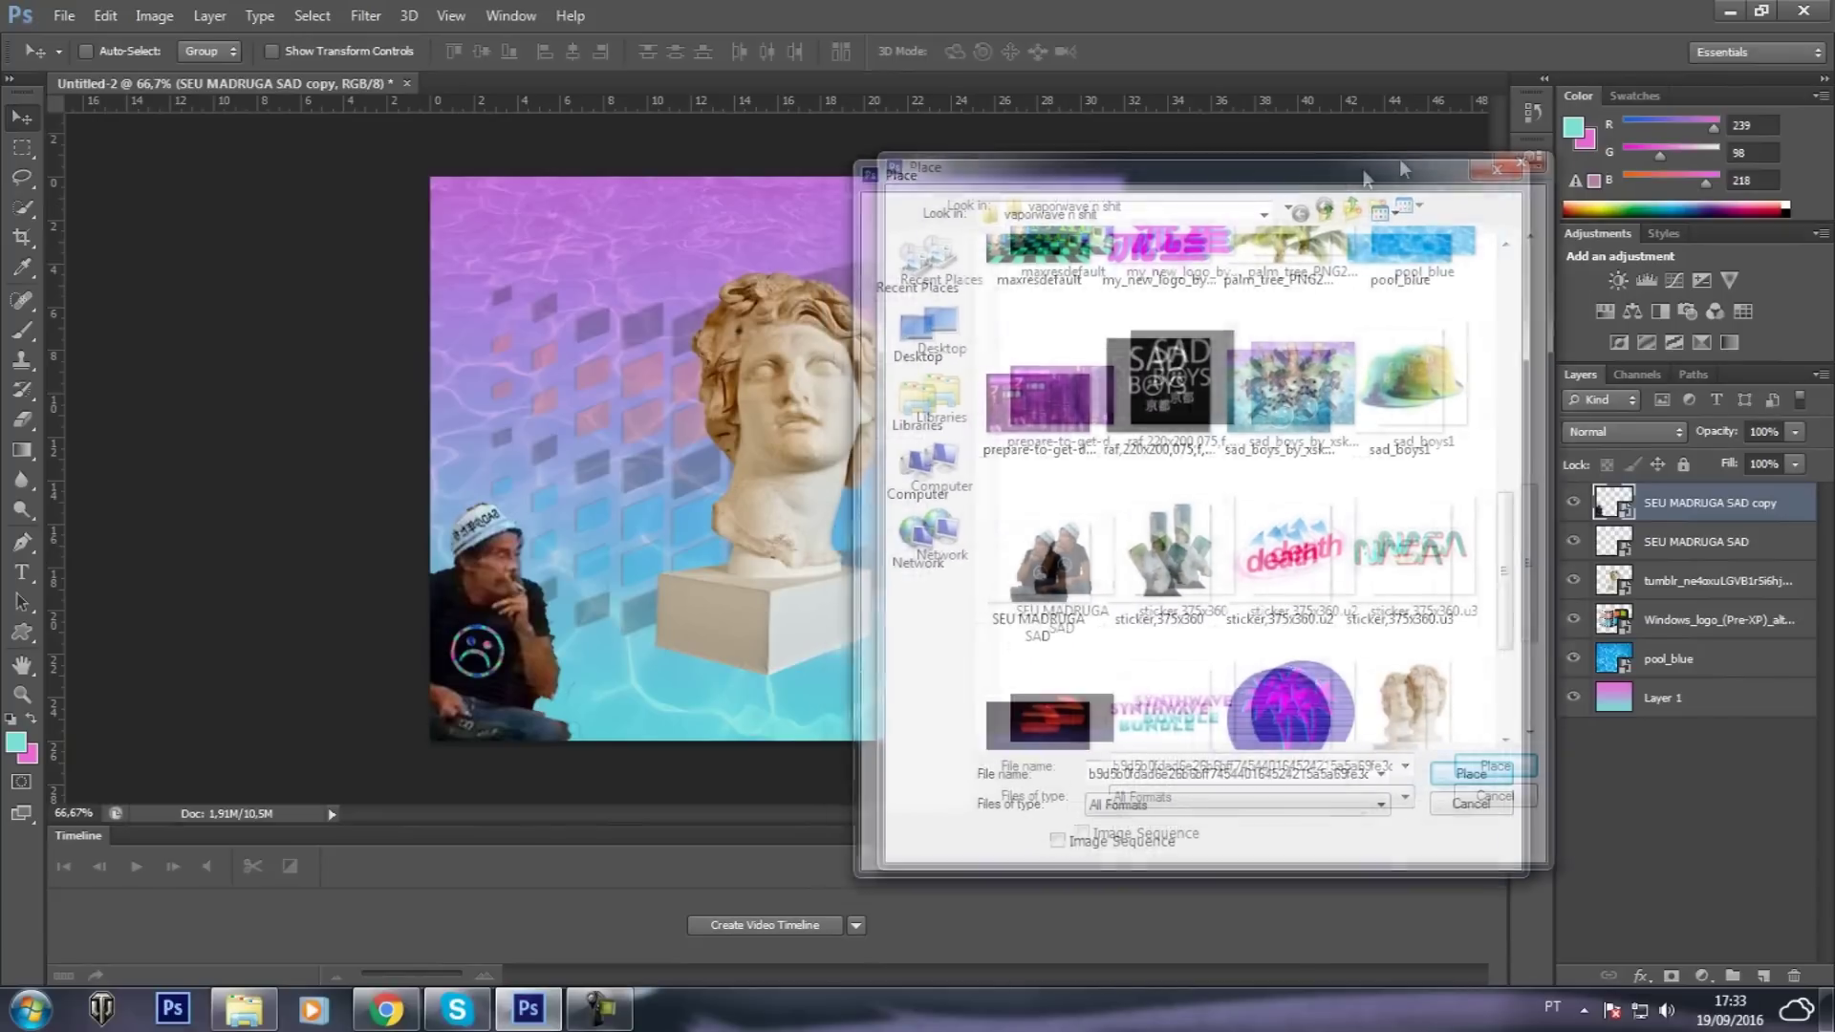
pyautogui.doubleClick(1241, 530)
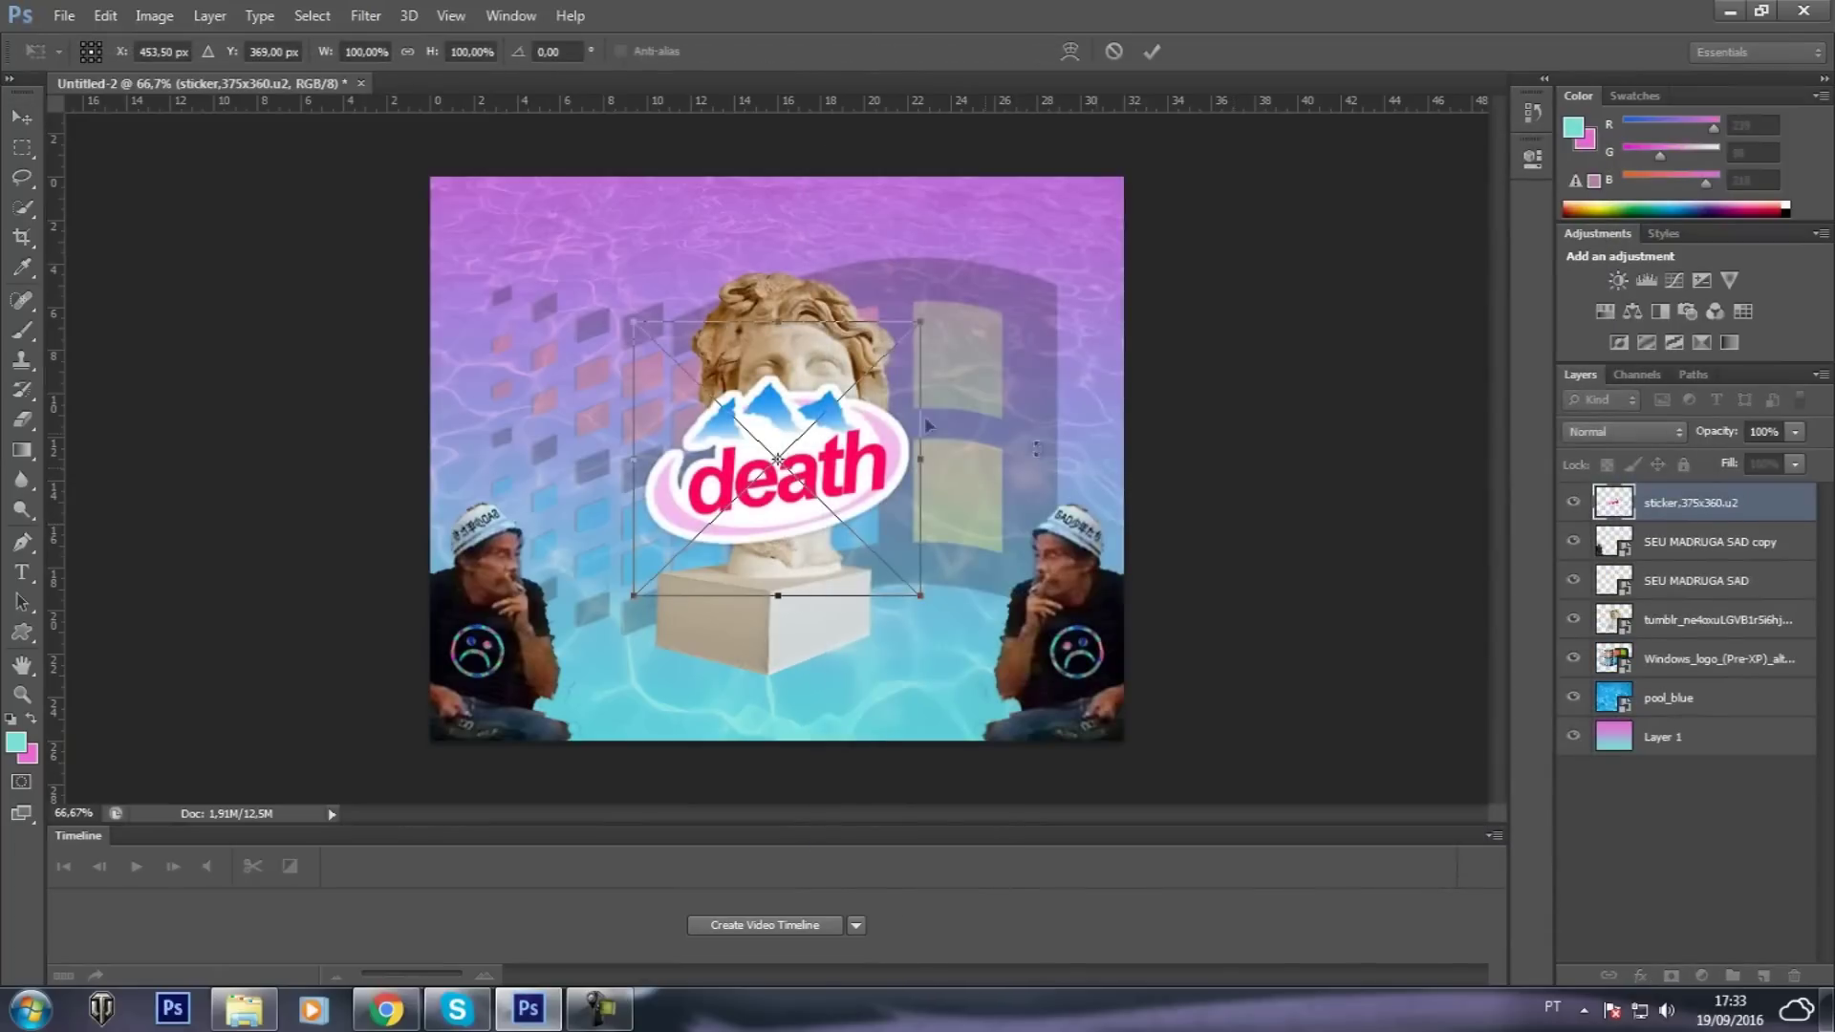
pyautogui.press('Escape')
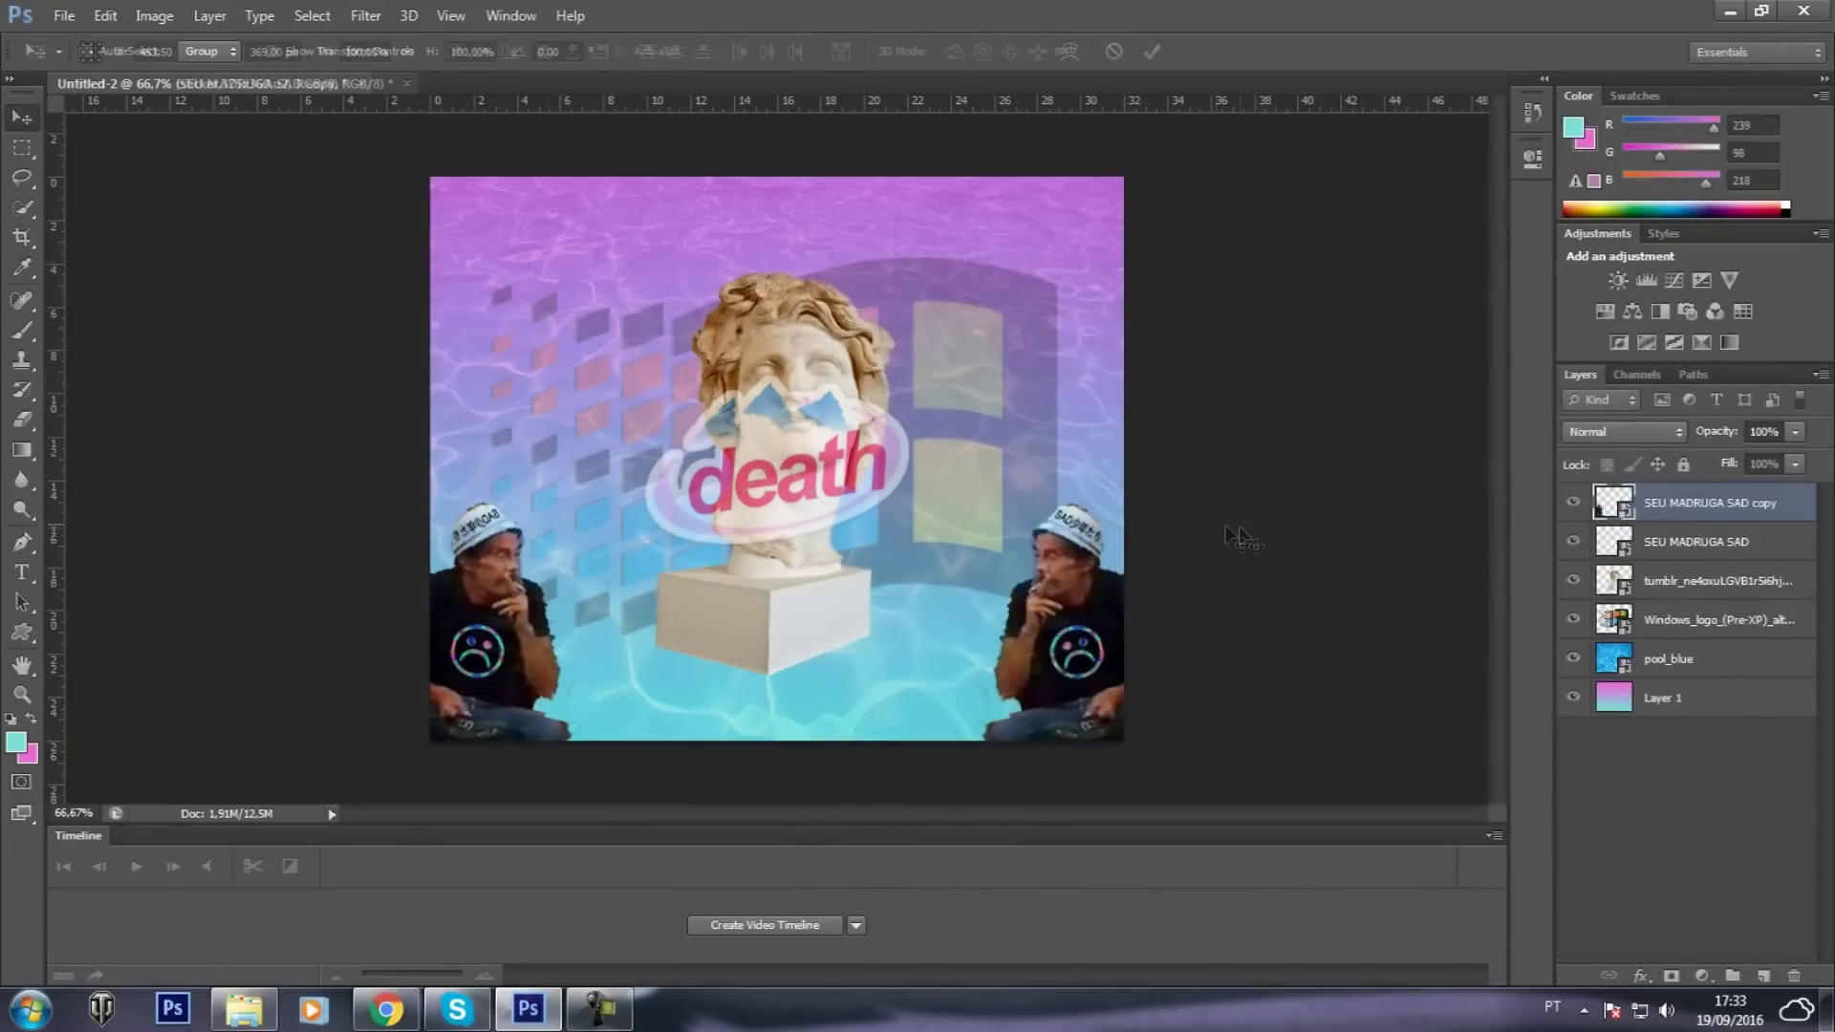
pyautogui.scroll(-3, 1374, 492)
pyautogui.scroll(-3, 1374, 493)
pyautogui.scroll(-3, 1374, 492)
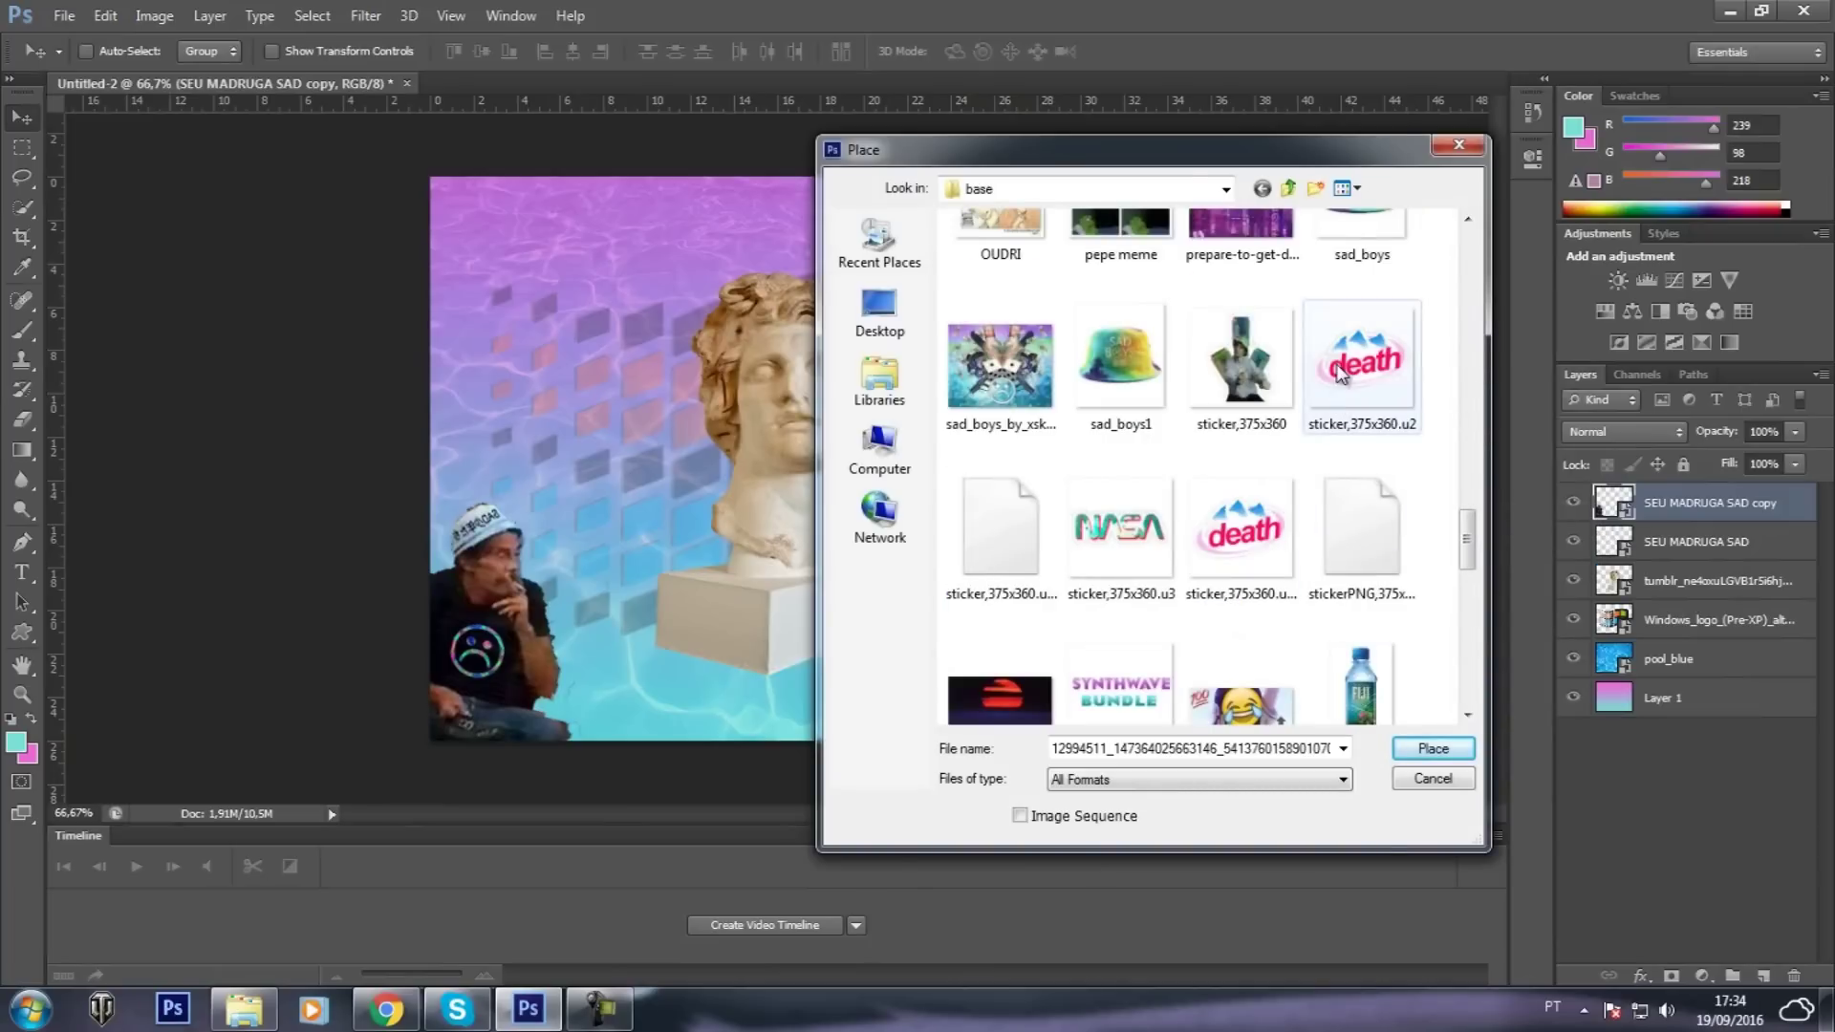
pyautogui.doubleClick(1248, 528)
# Shrink the death sticker to about 63% and commit it in the top-left corner
pyautogui.moveTo(874, 462)
pyautogui.mouseDown()
pyautogui.moveTo(920, 508)
pyautogui.moveTo(679, 174)
pyautogui.mouseUp()
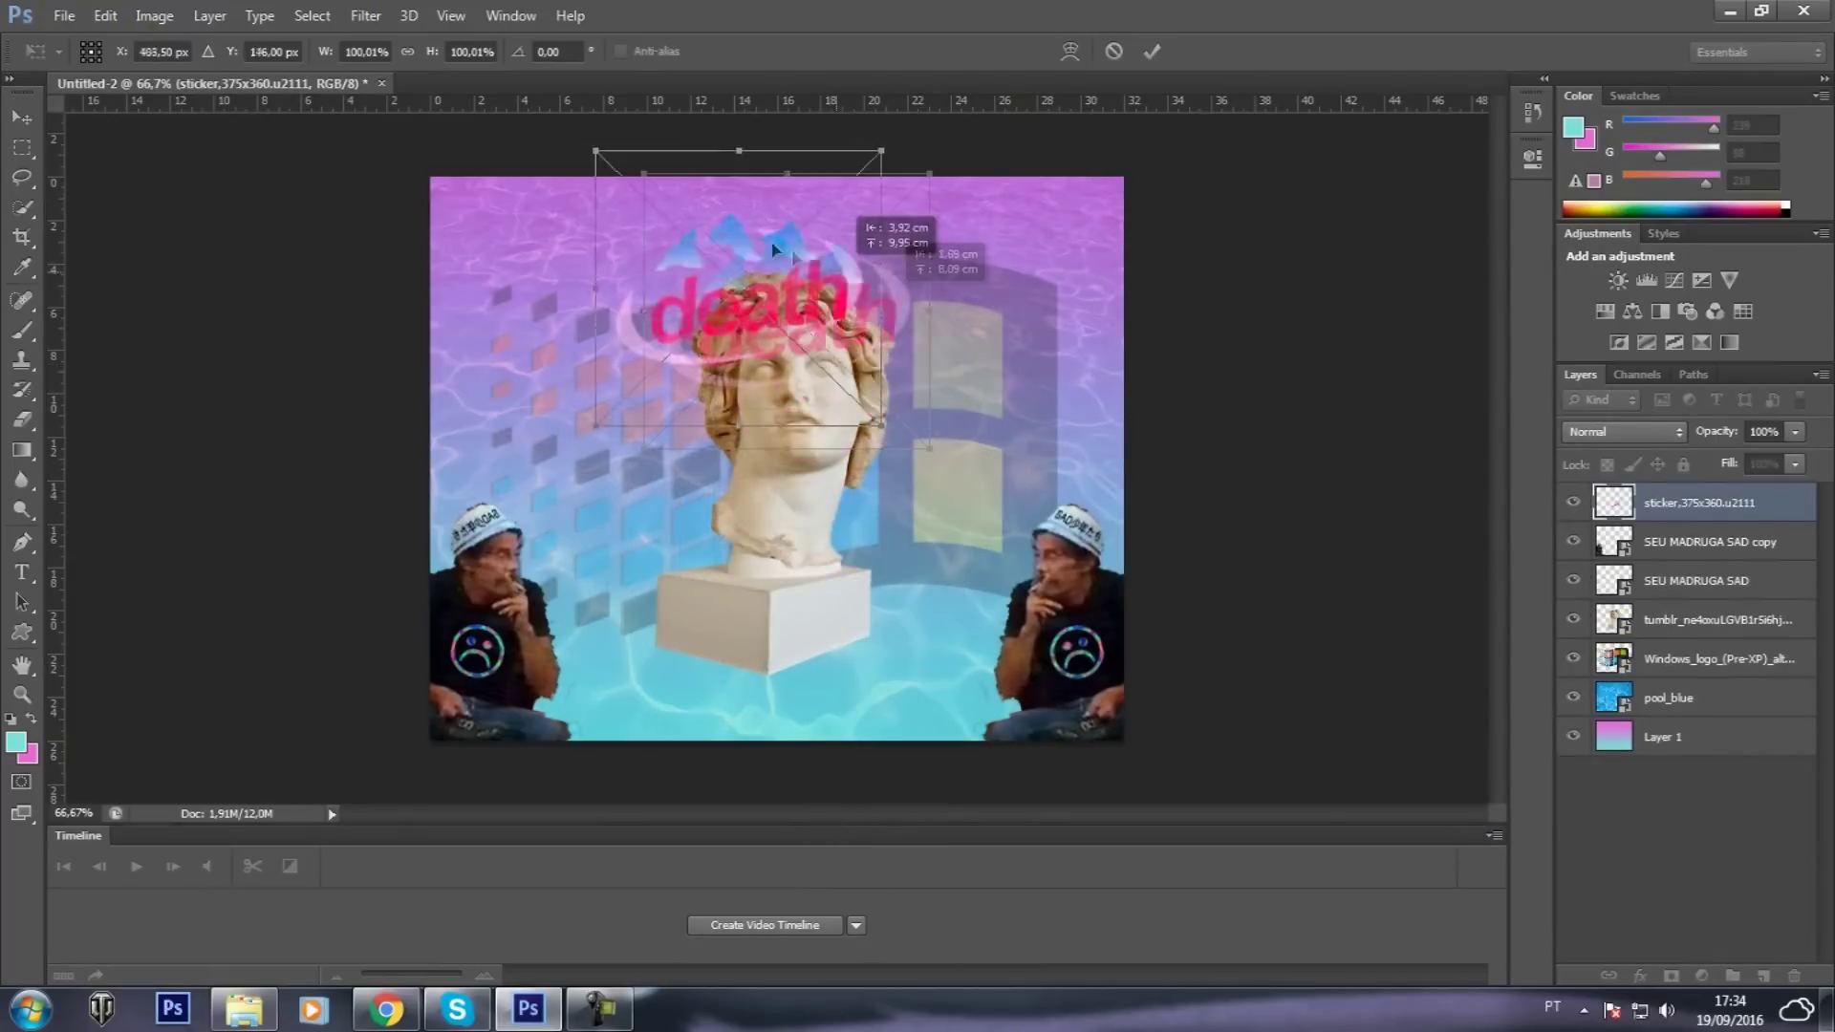
pyautogui.moveTo(693, 121); pyautogui.dragTo(593, 235)
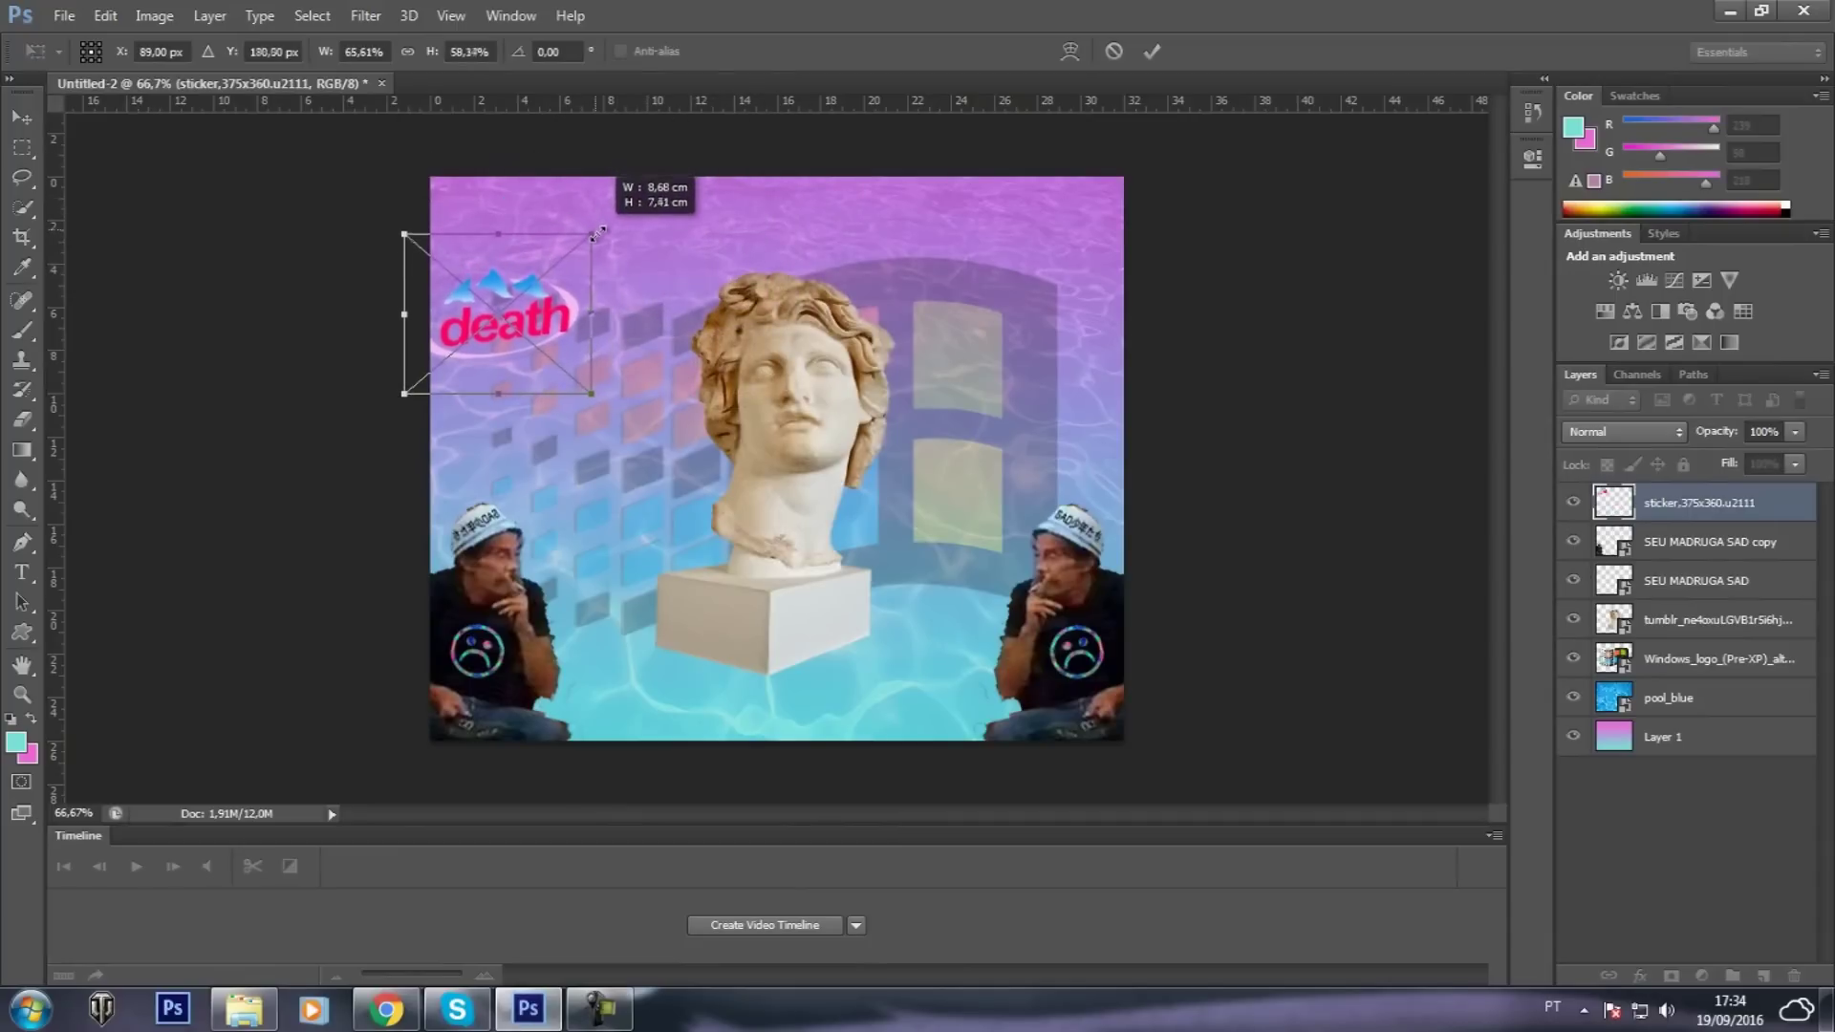
pyautogui.moveTo(563, 319); pyautogui.dragTo(576, 225)
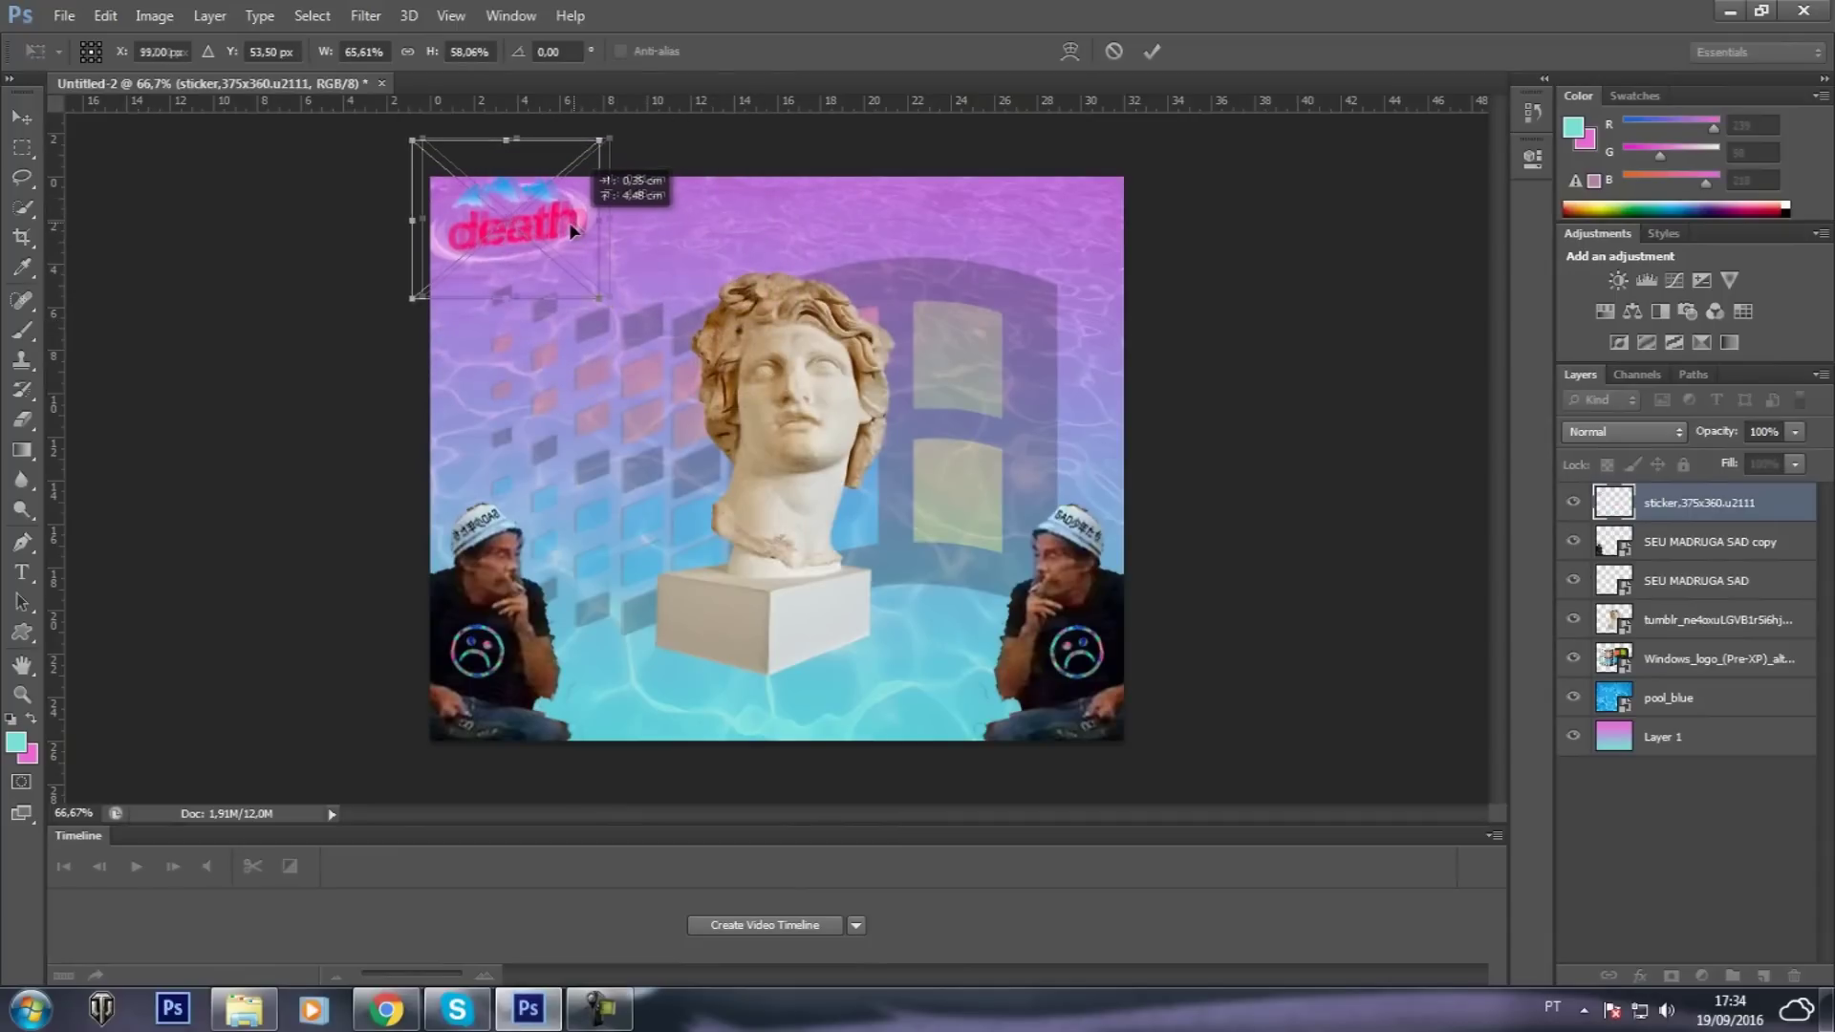
pyautogui.moveTo(575, 230); pyautogui.dragTo(576, 235)
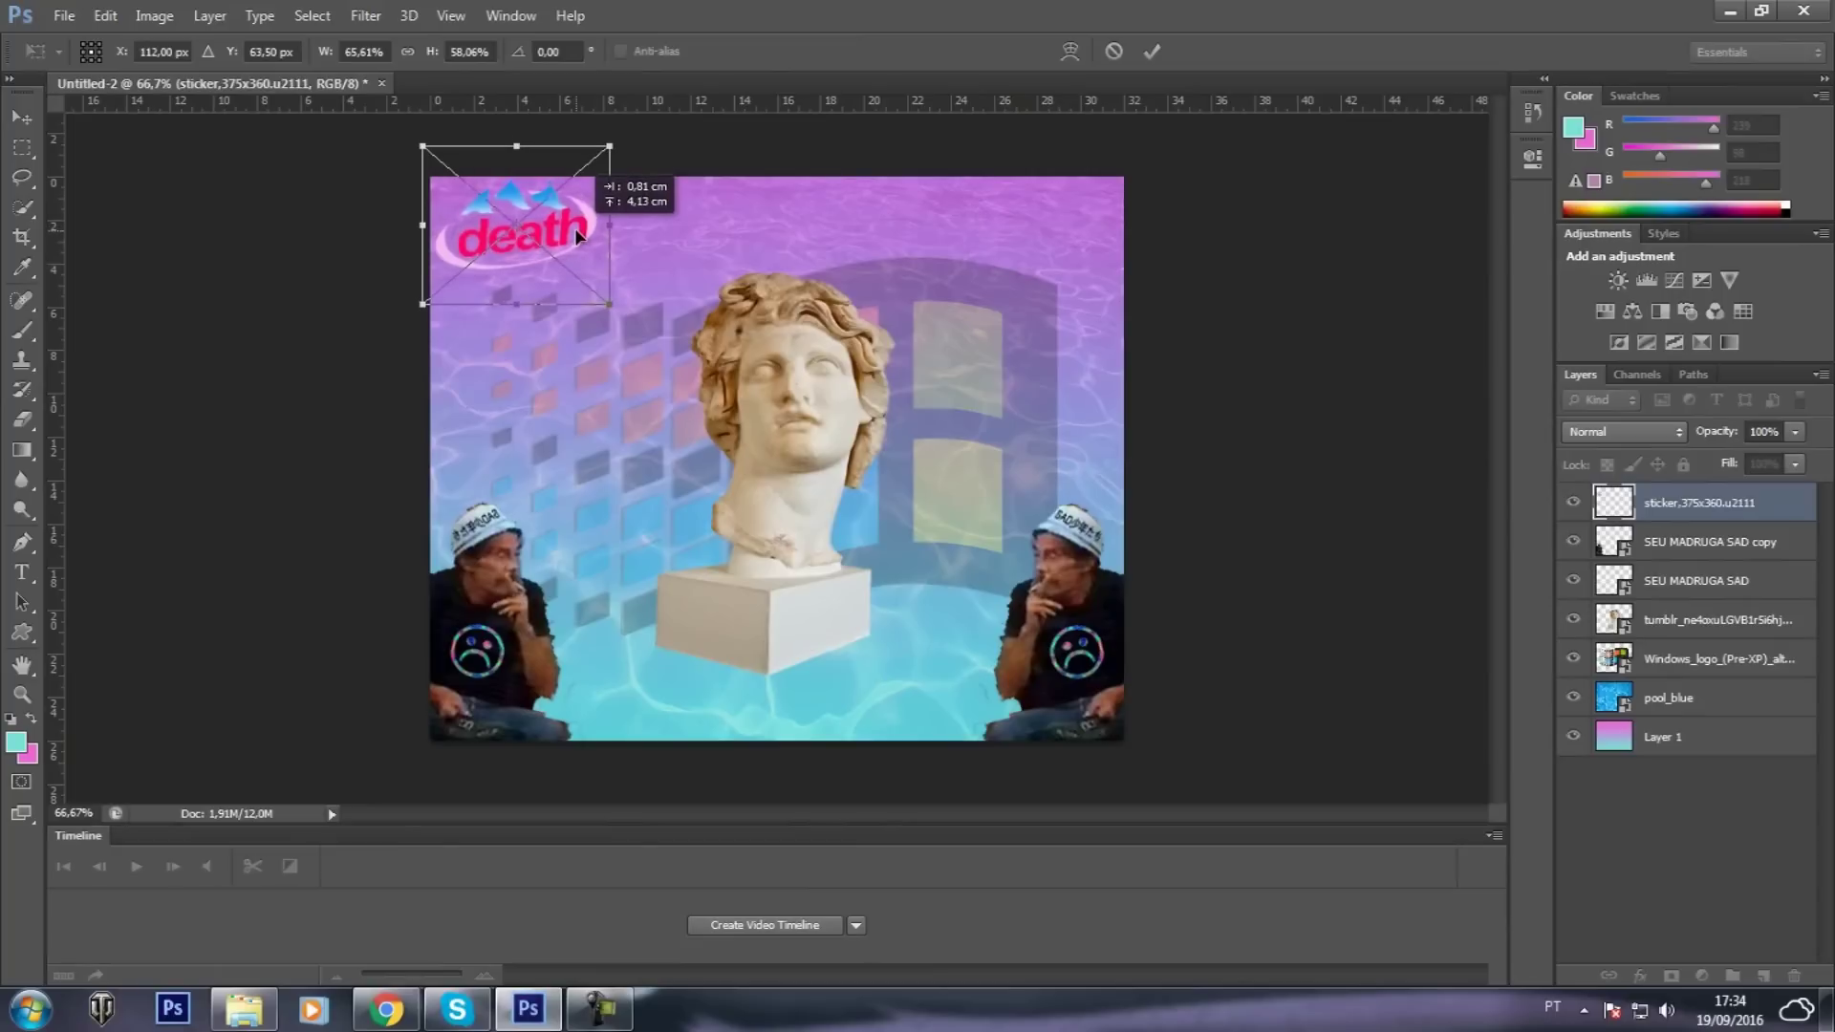
pyautogui.press('Return')
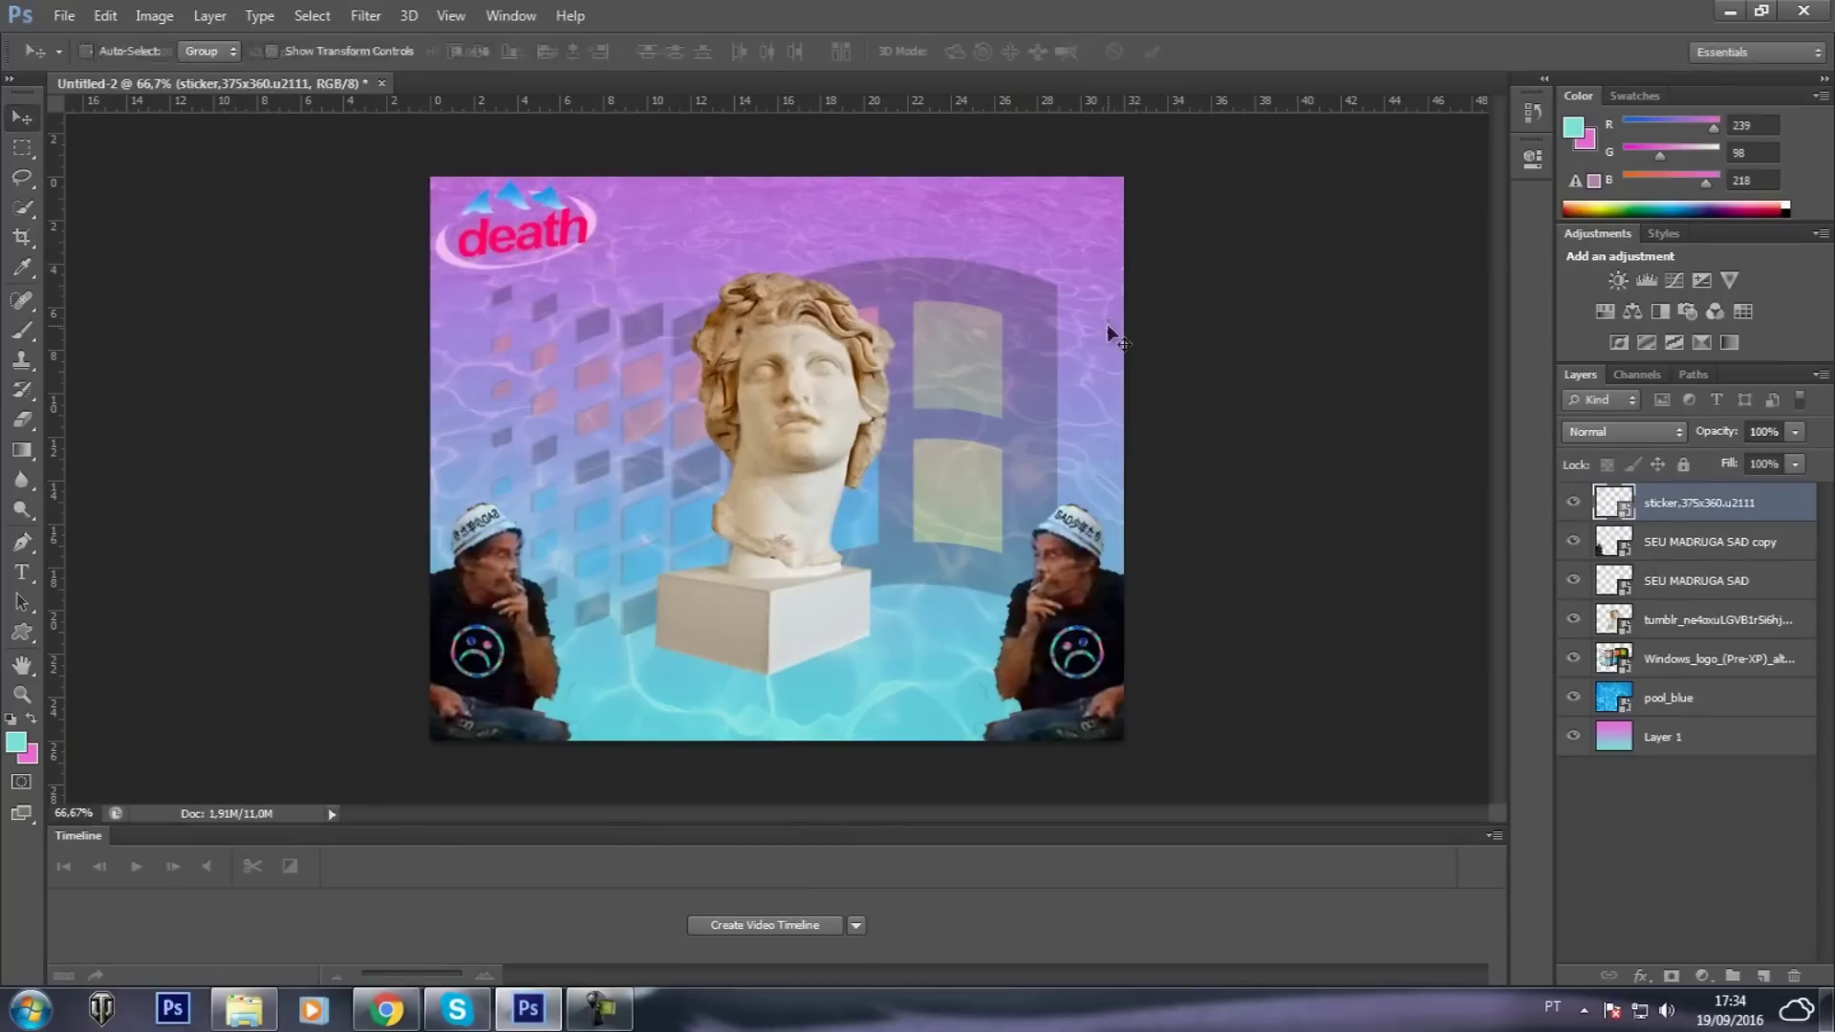
# Duplicate the sticker layer, flip the copy horizontally and place it top-left
pyautogui.rightClick(1747, 511)
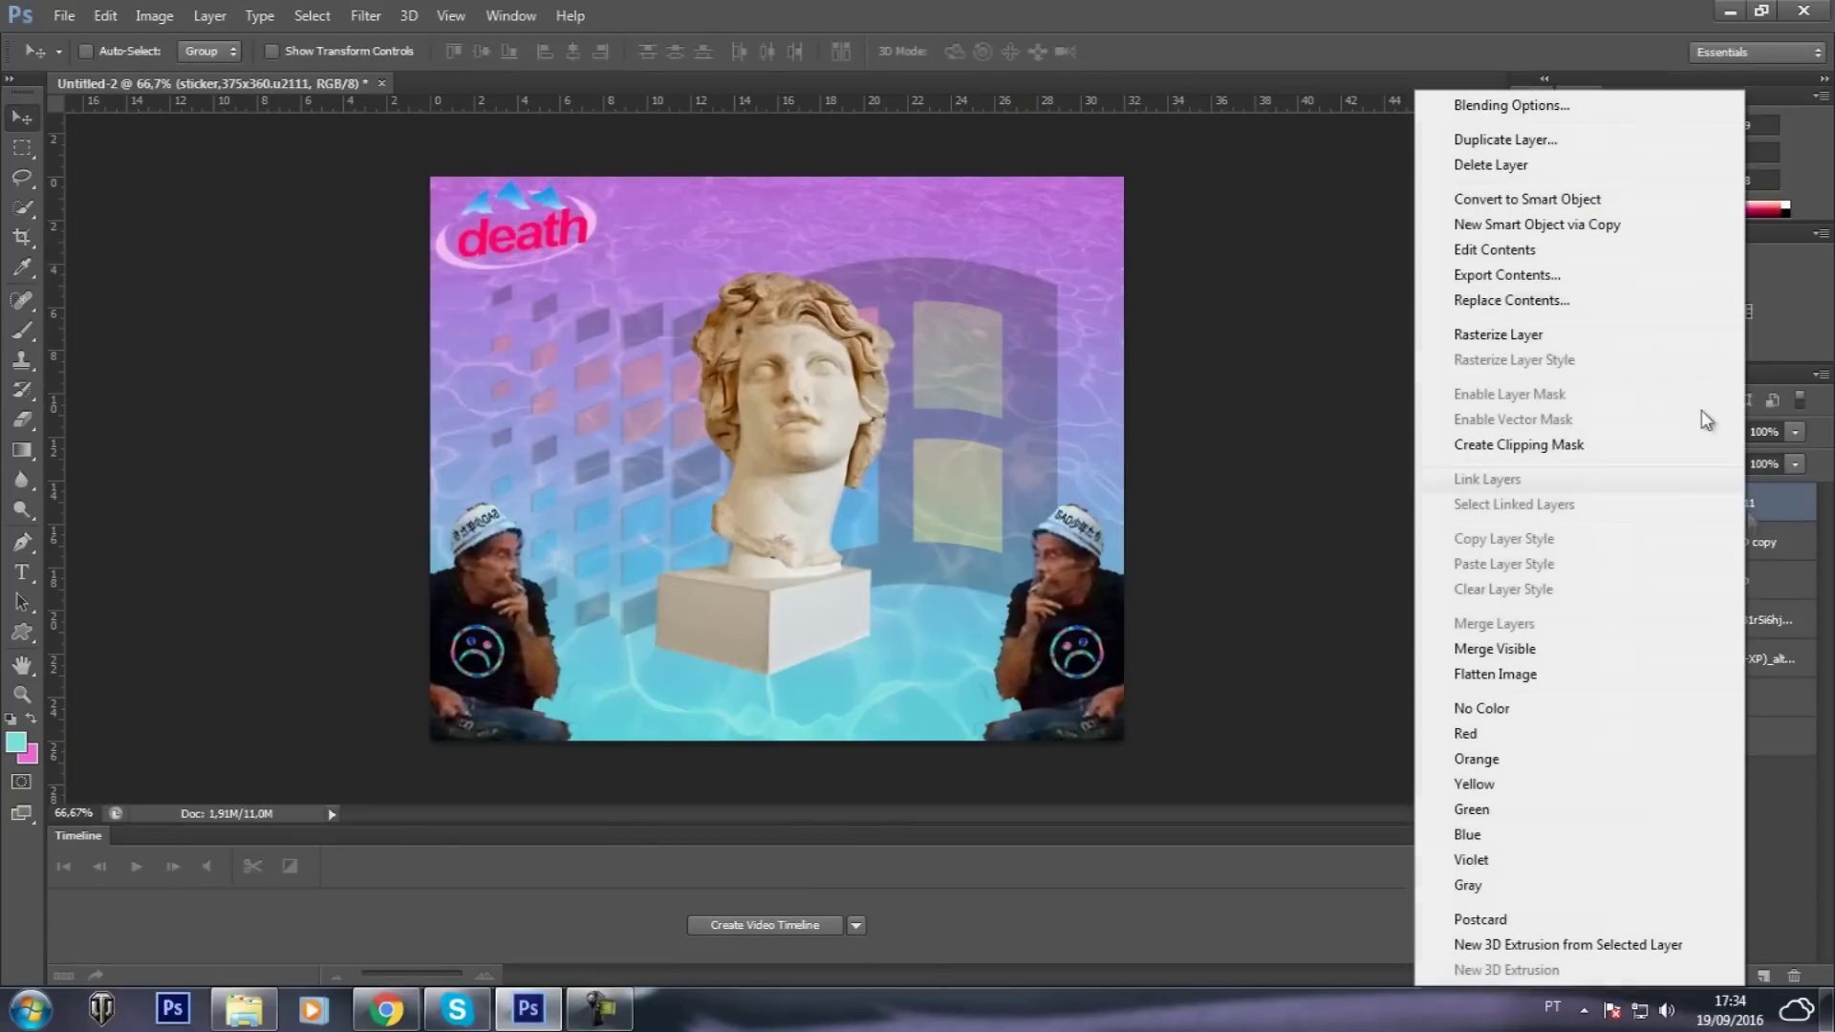
pyautogui.click(1557, 141)
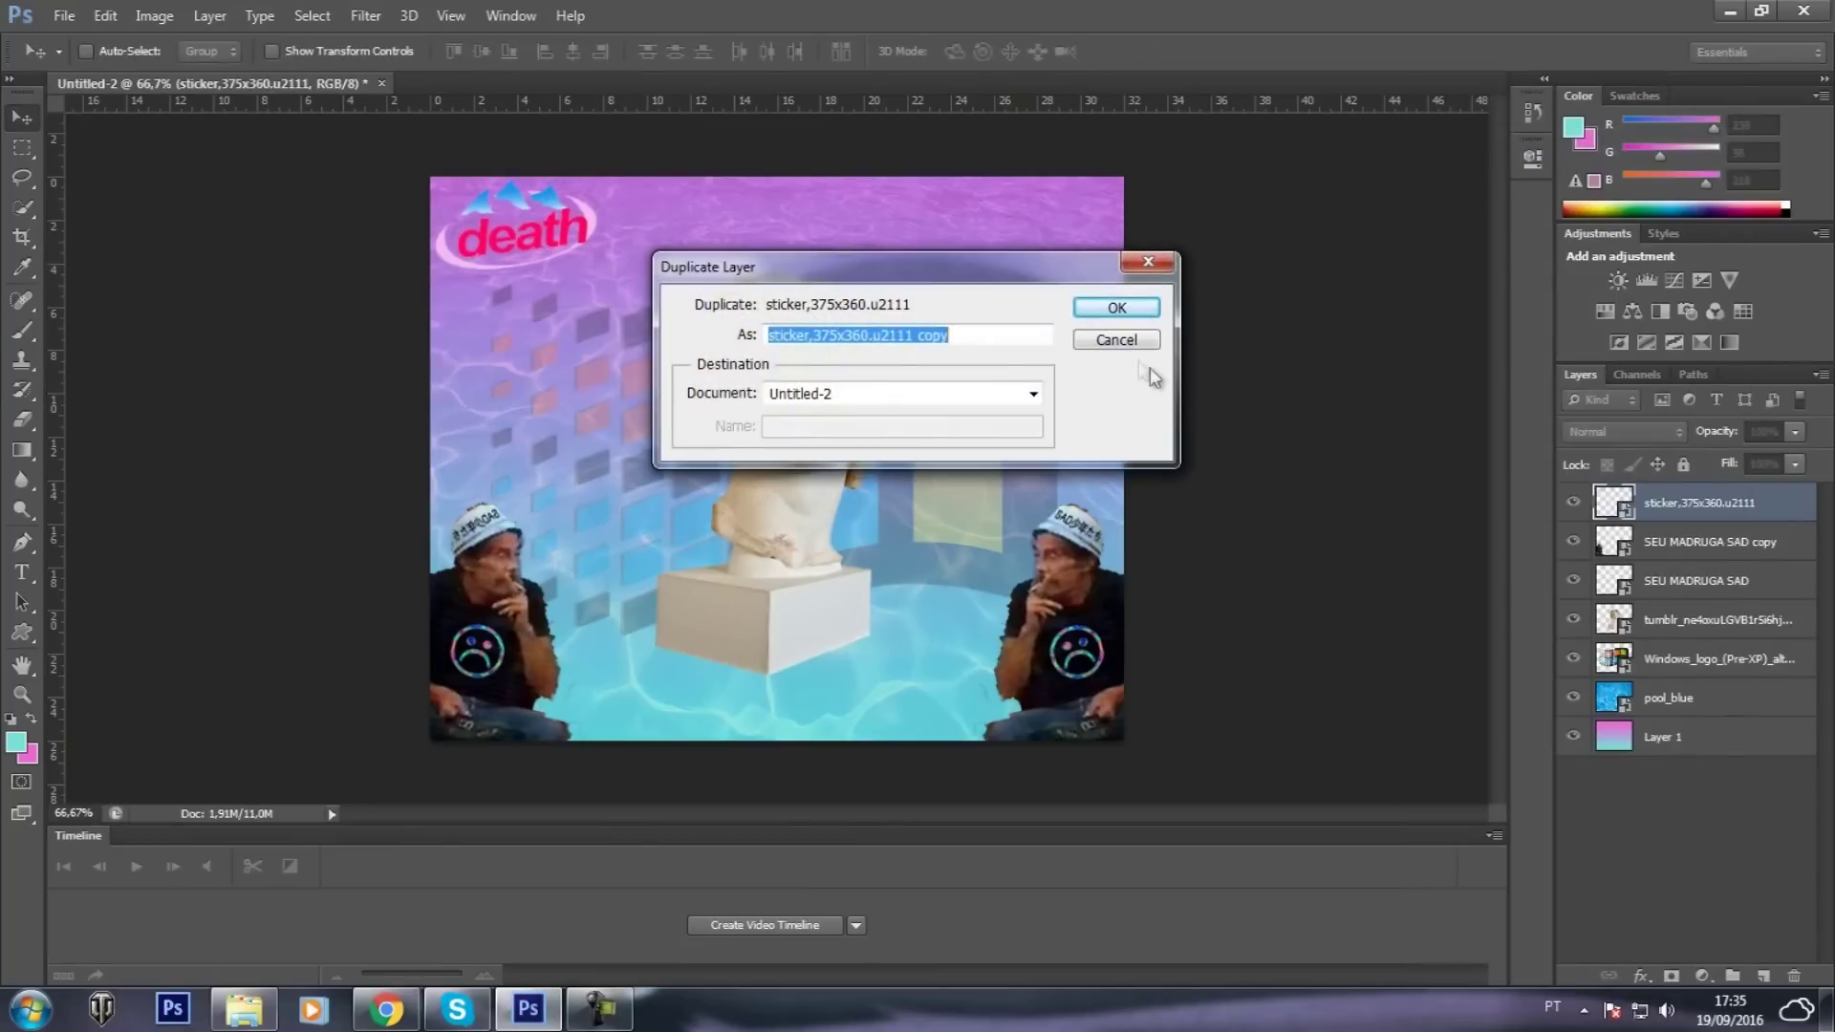
pyautogui.click(1136, 313)
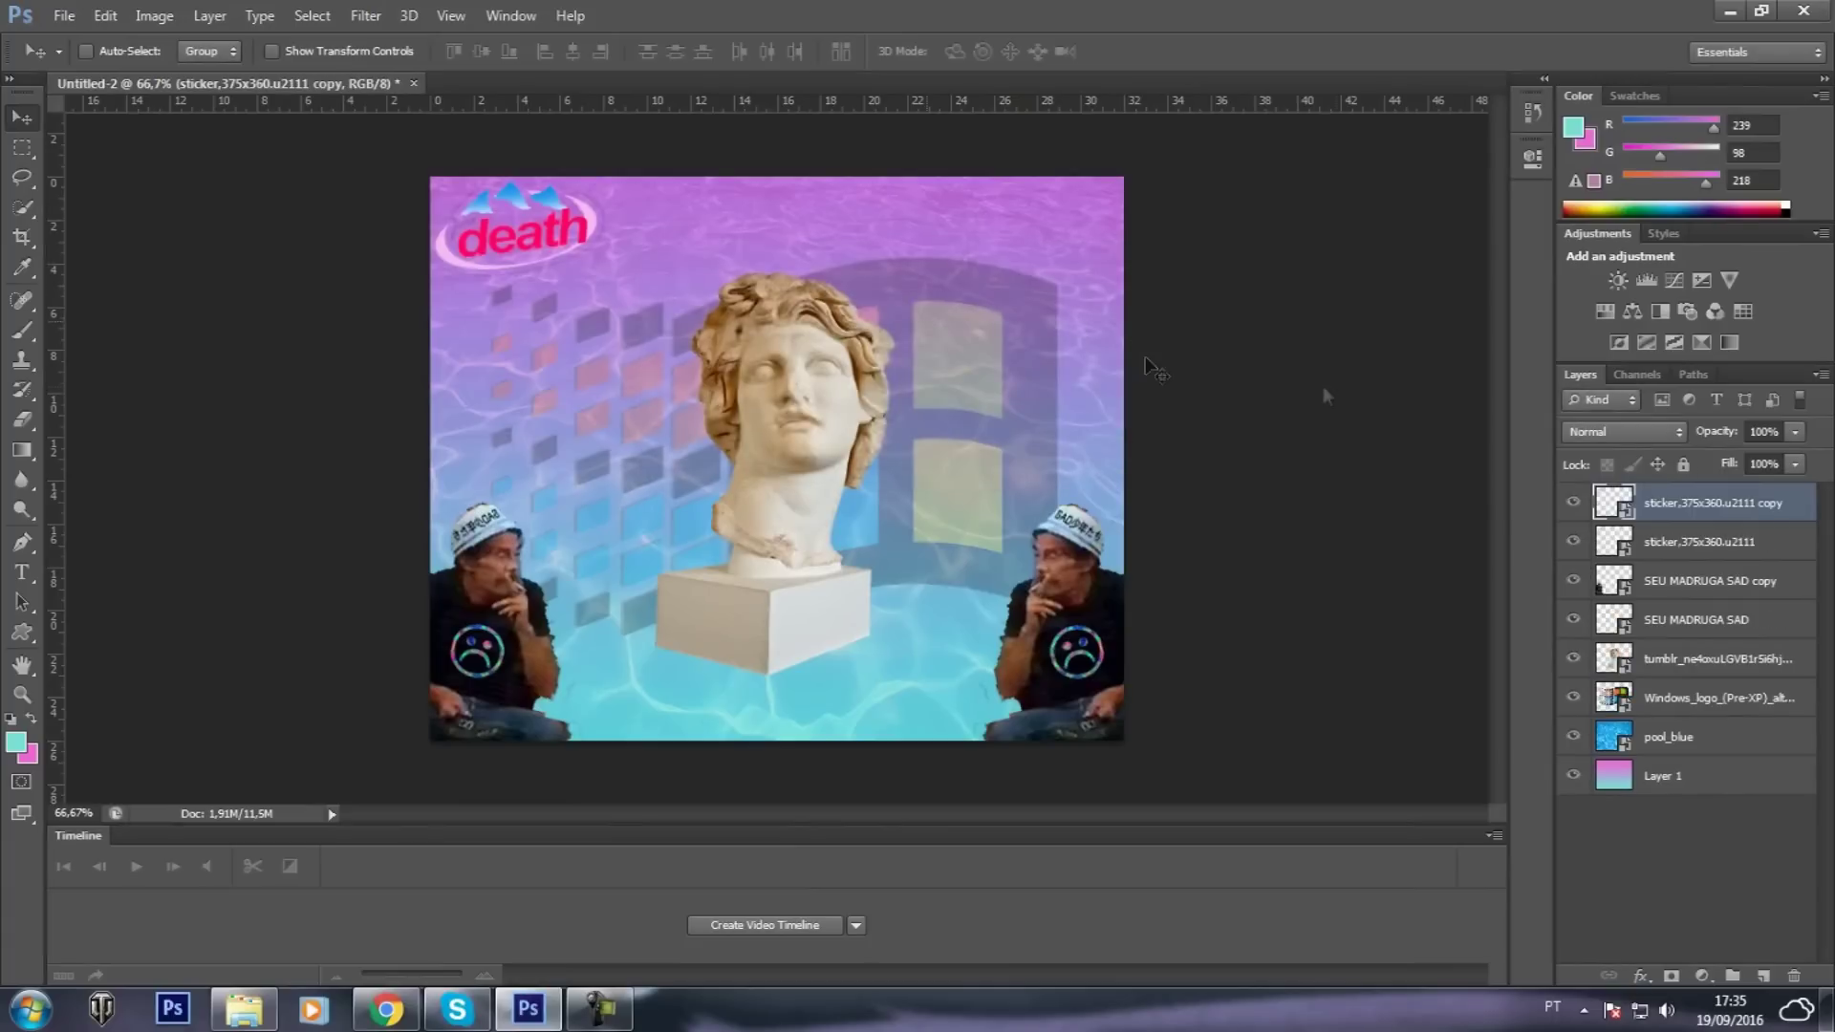
pyautogui.hotkey('ctrl', 't')
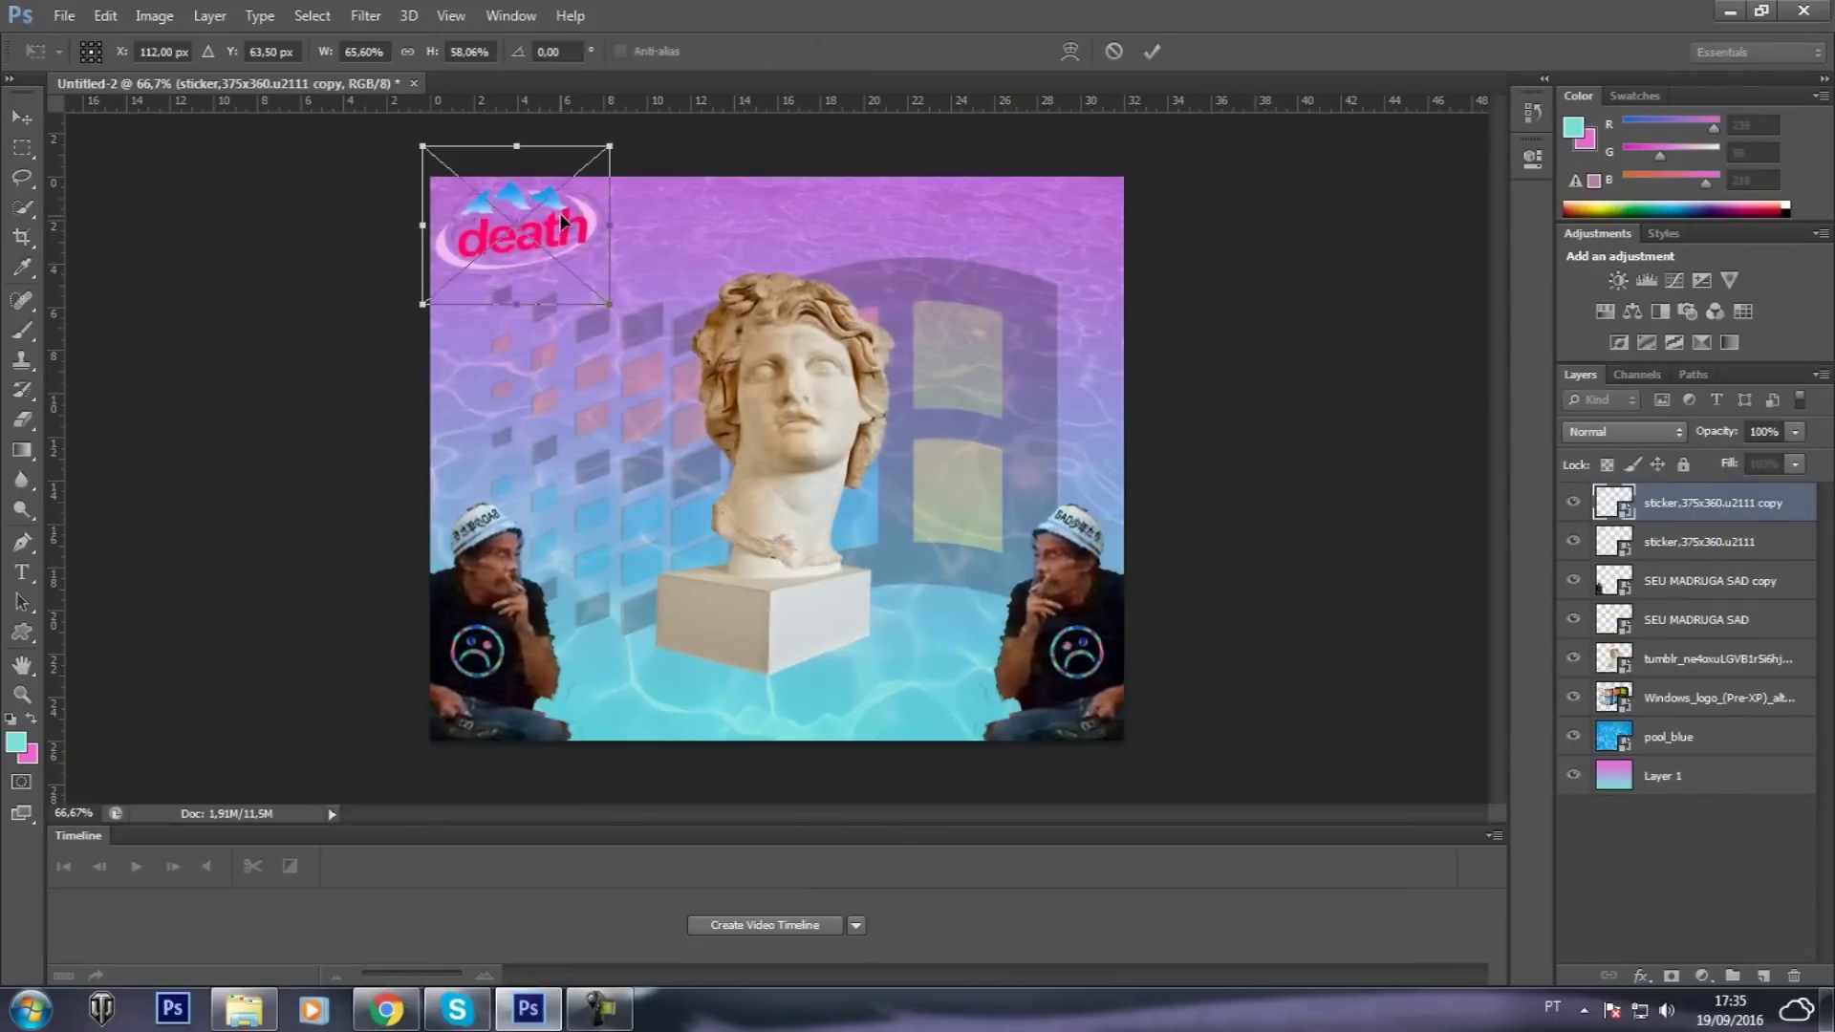
pyautogui.moveTo(587, 224); pyautogui.dragTo(1107, 218)
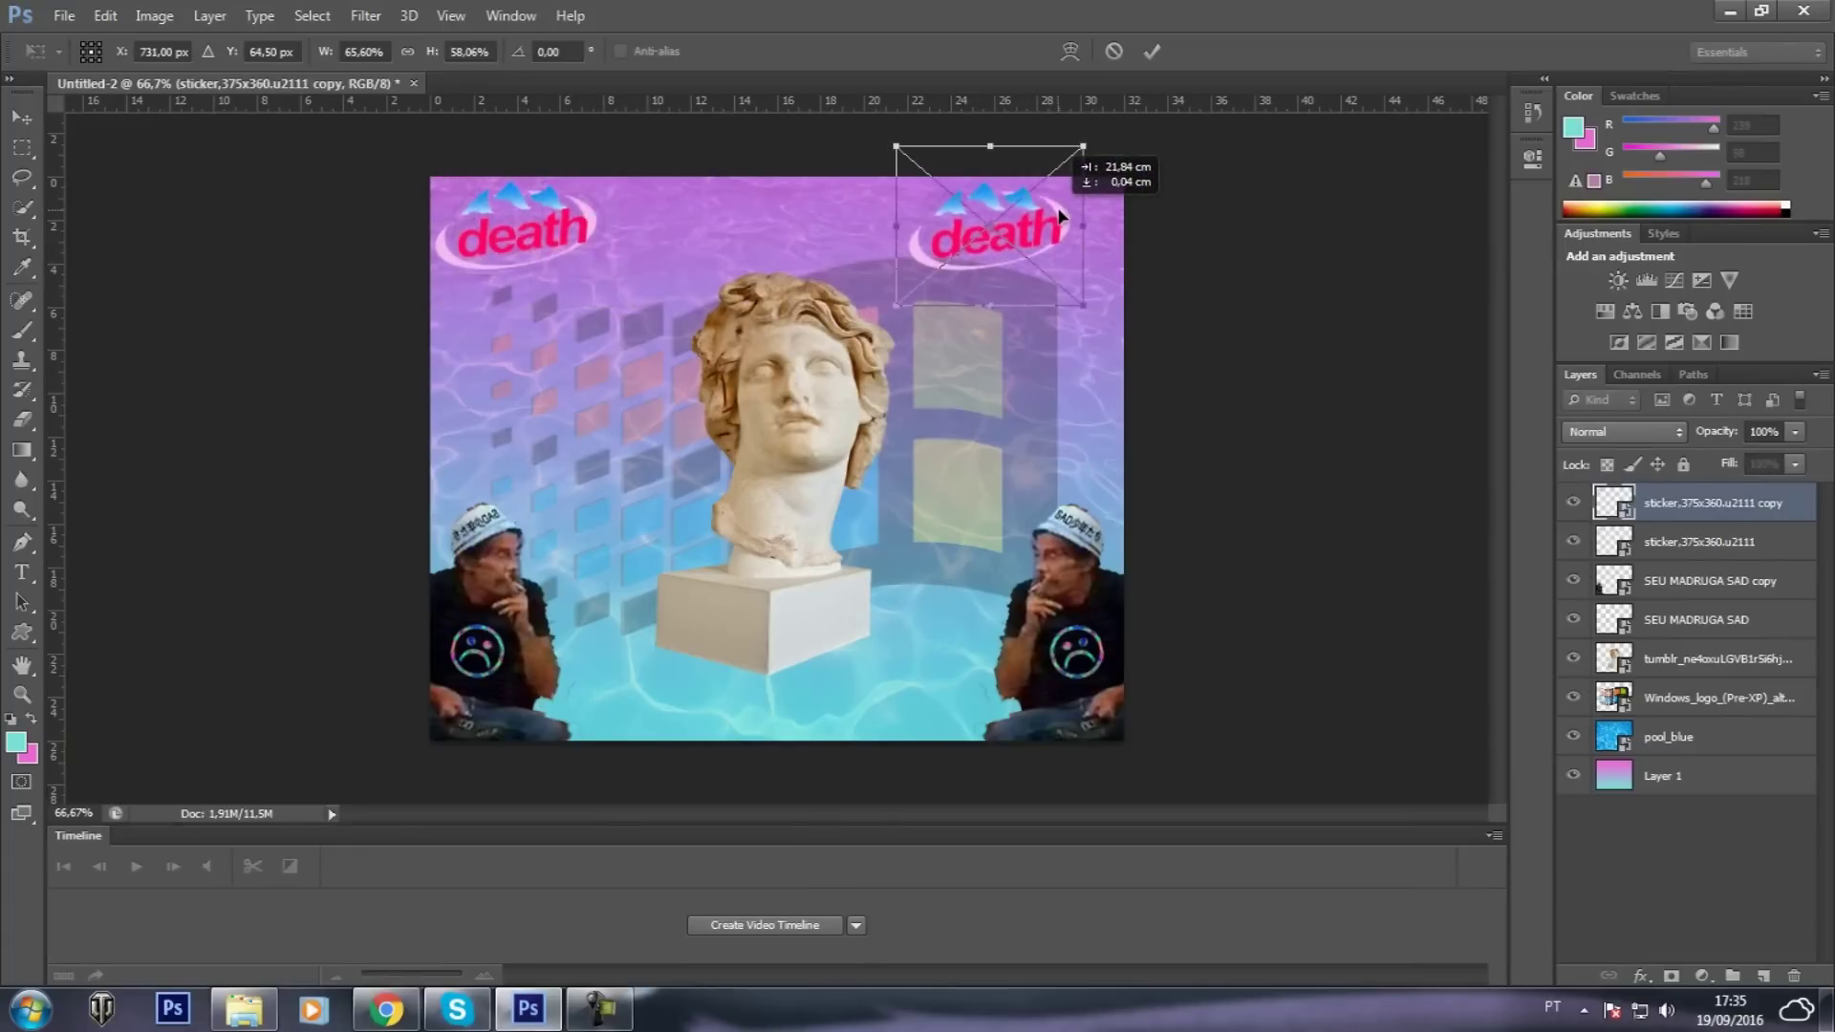
pyautogui.rightClick(1109, 215)
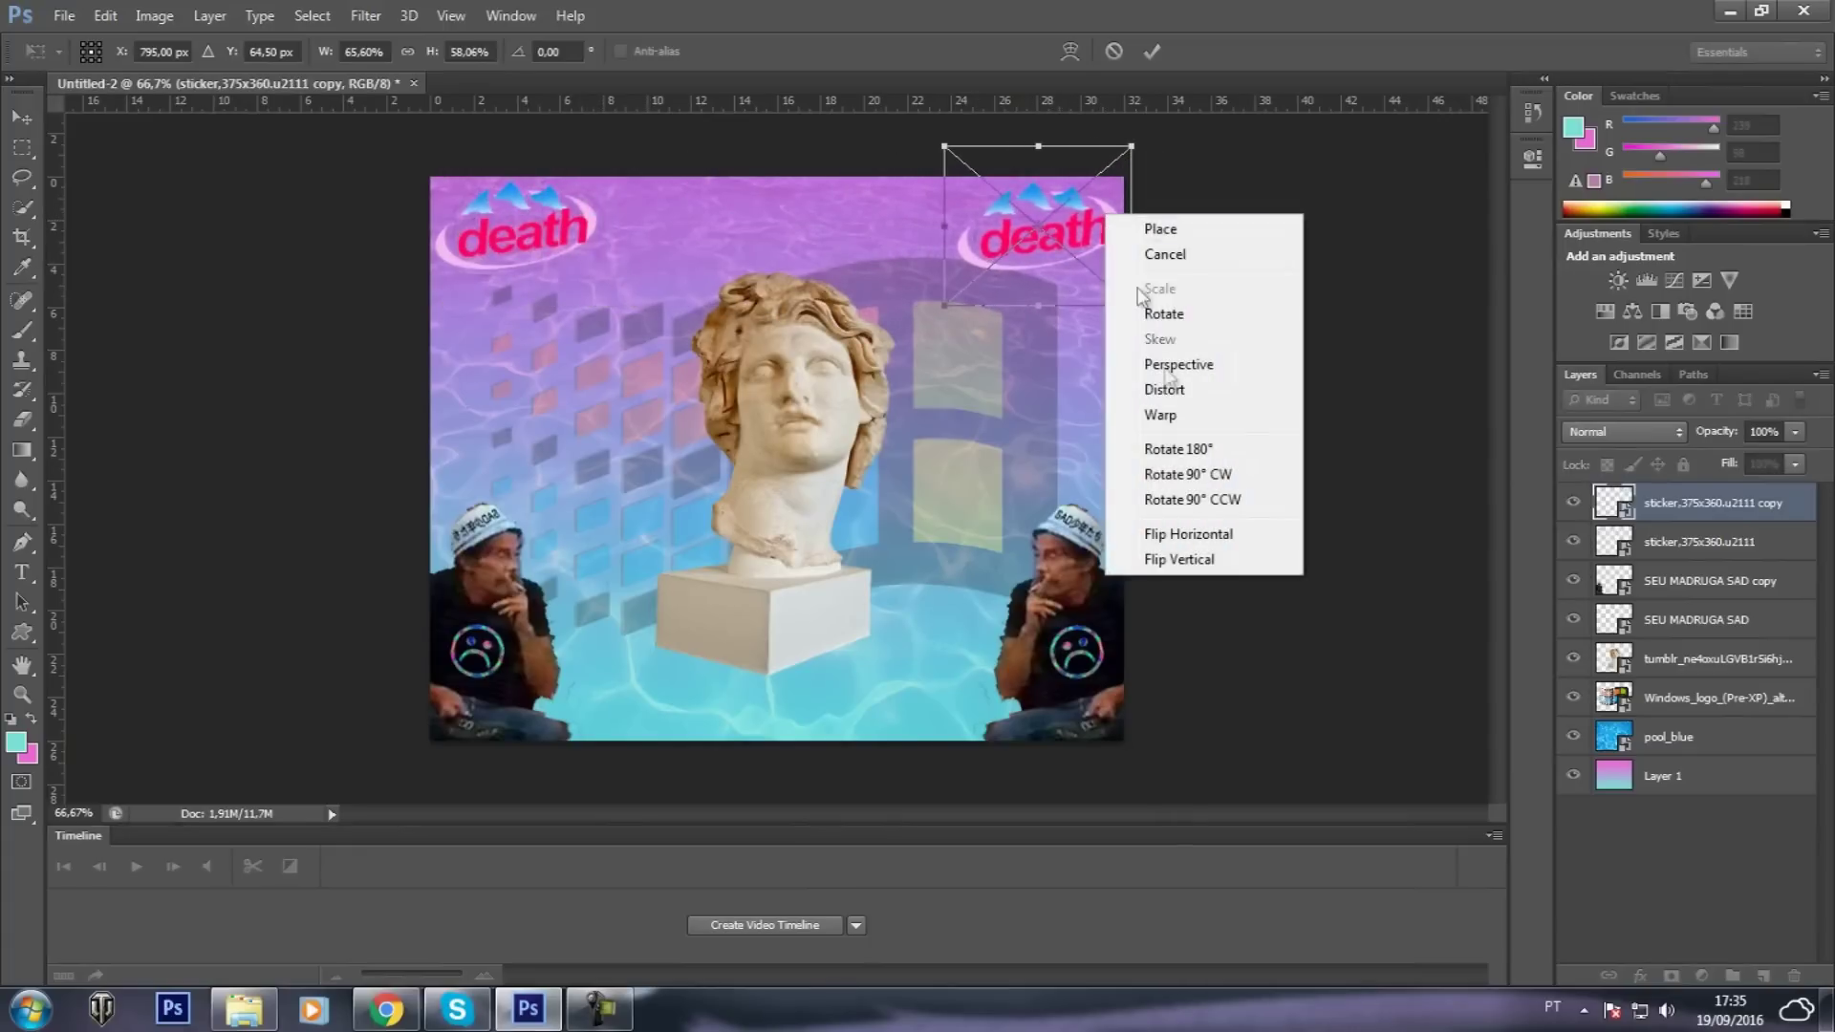
pyautogui.click(1185, 535)
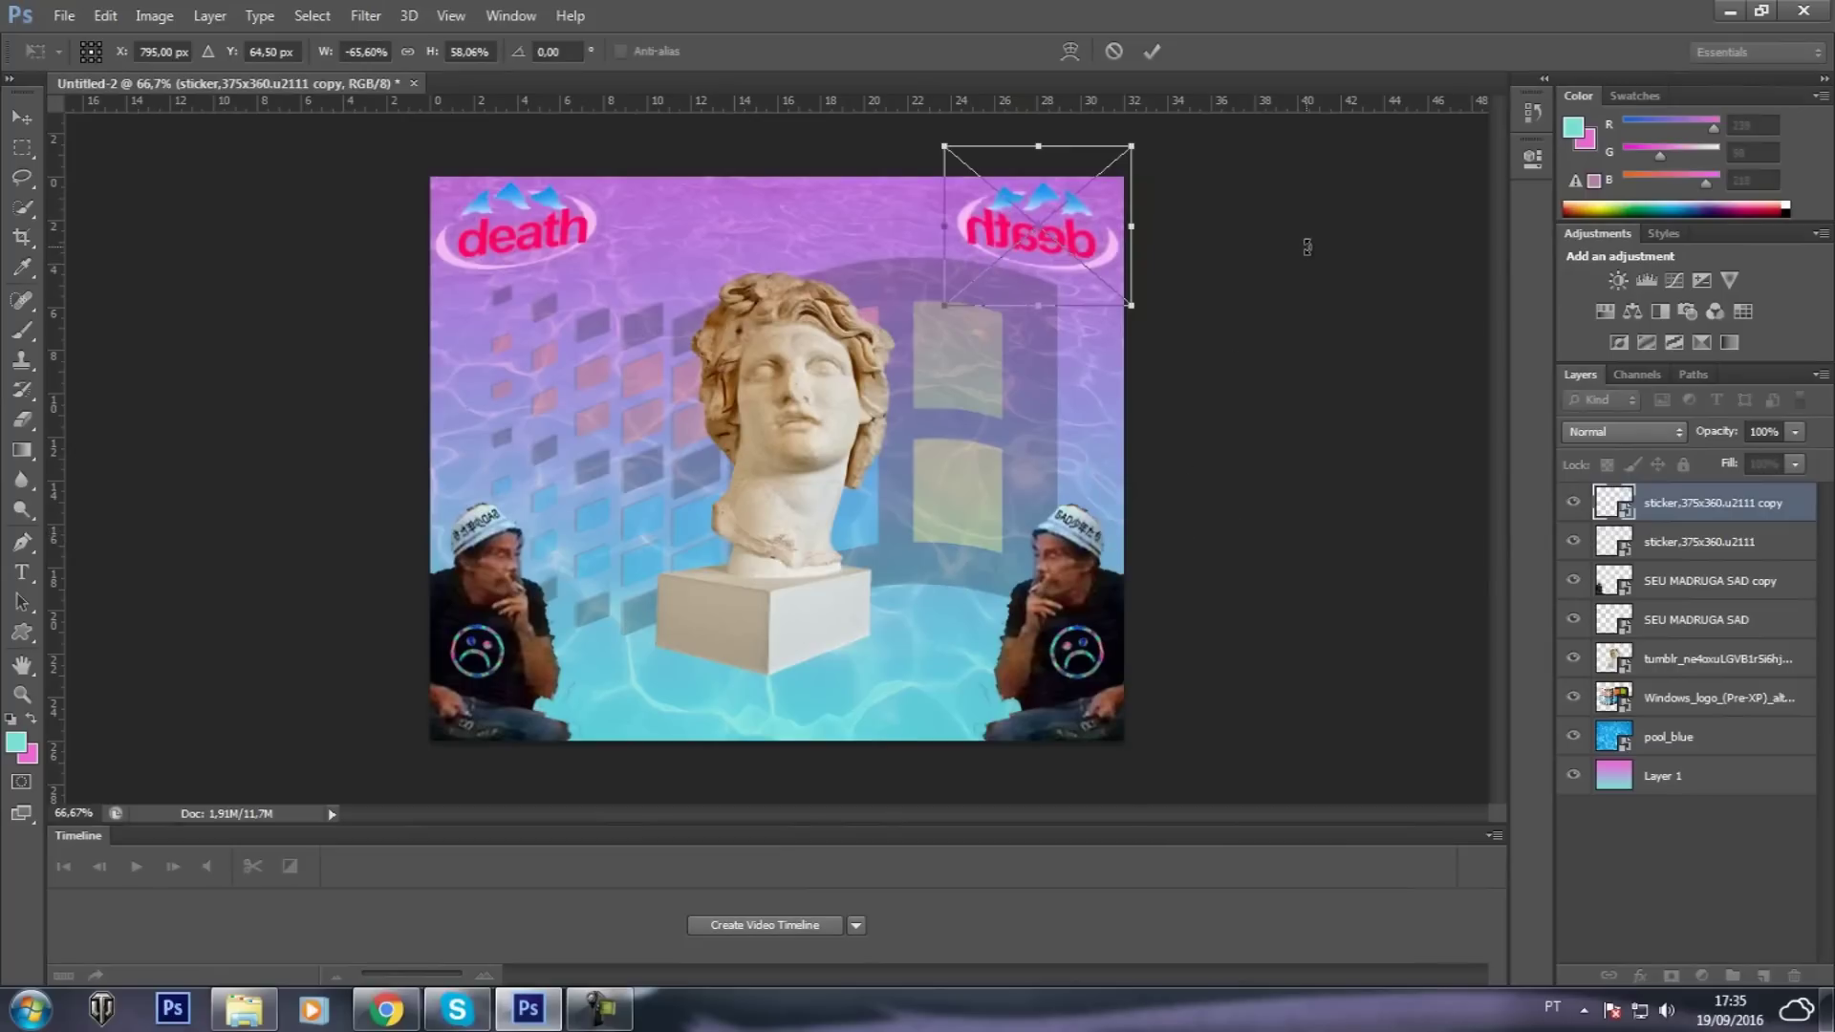
pyautogui.rightClick(1099, 250)
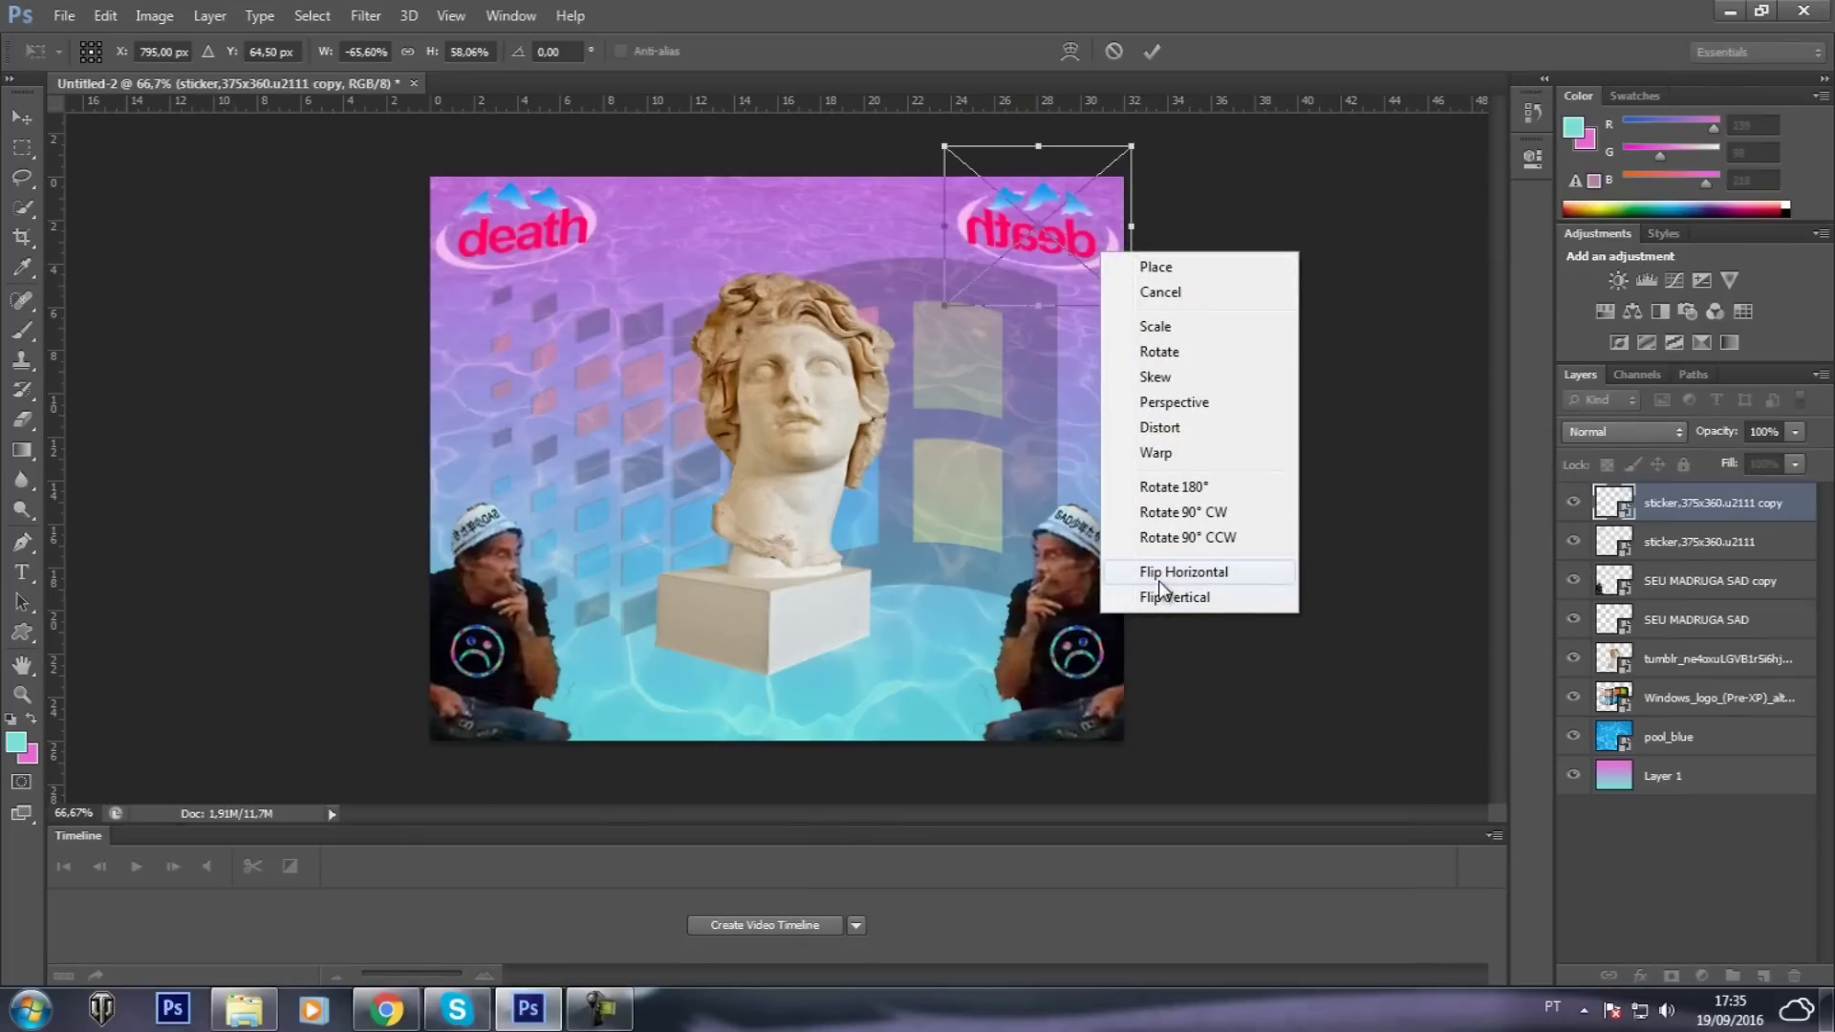
pyautogui.click(1390, 305)
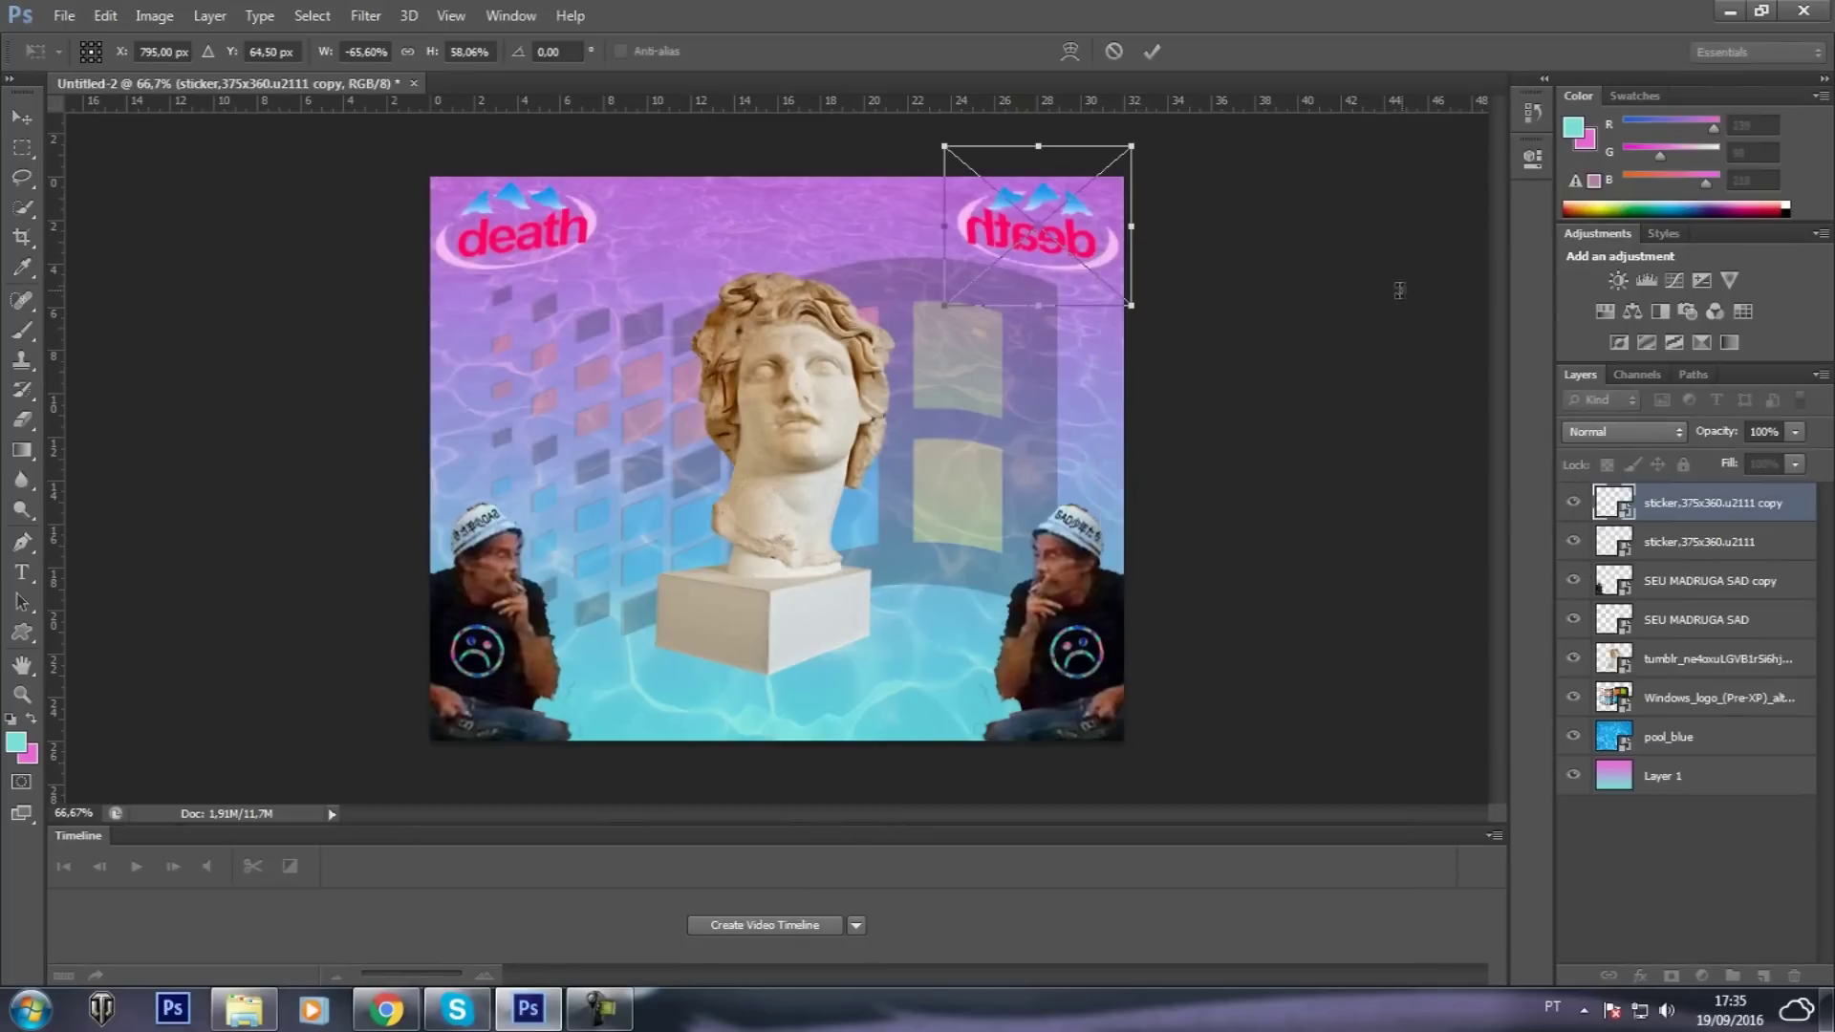
pyautogui.moveTo(1092, 244); pyautogui.dragTo(585, 239)
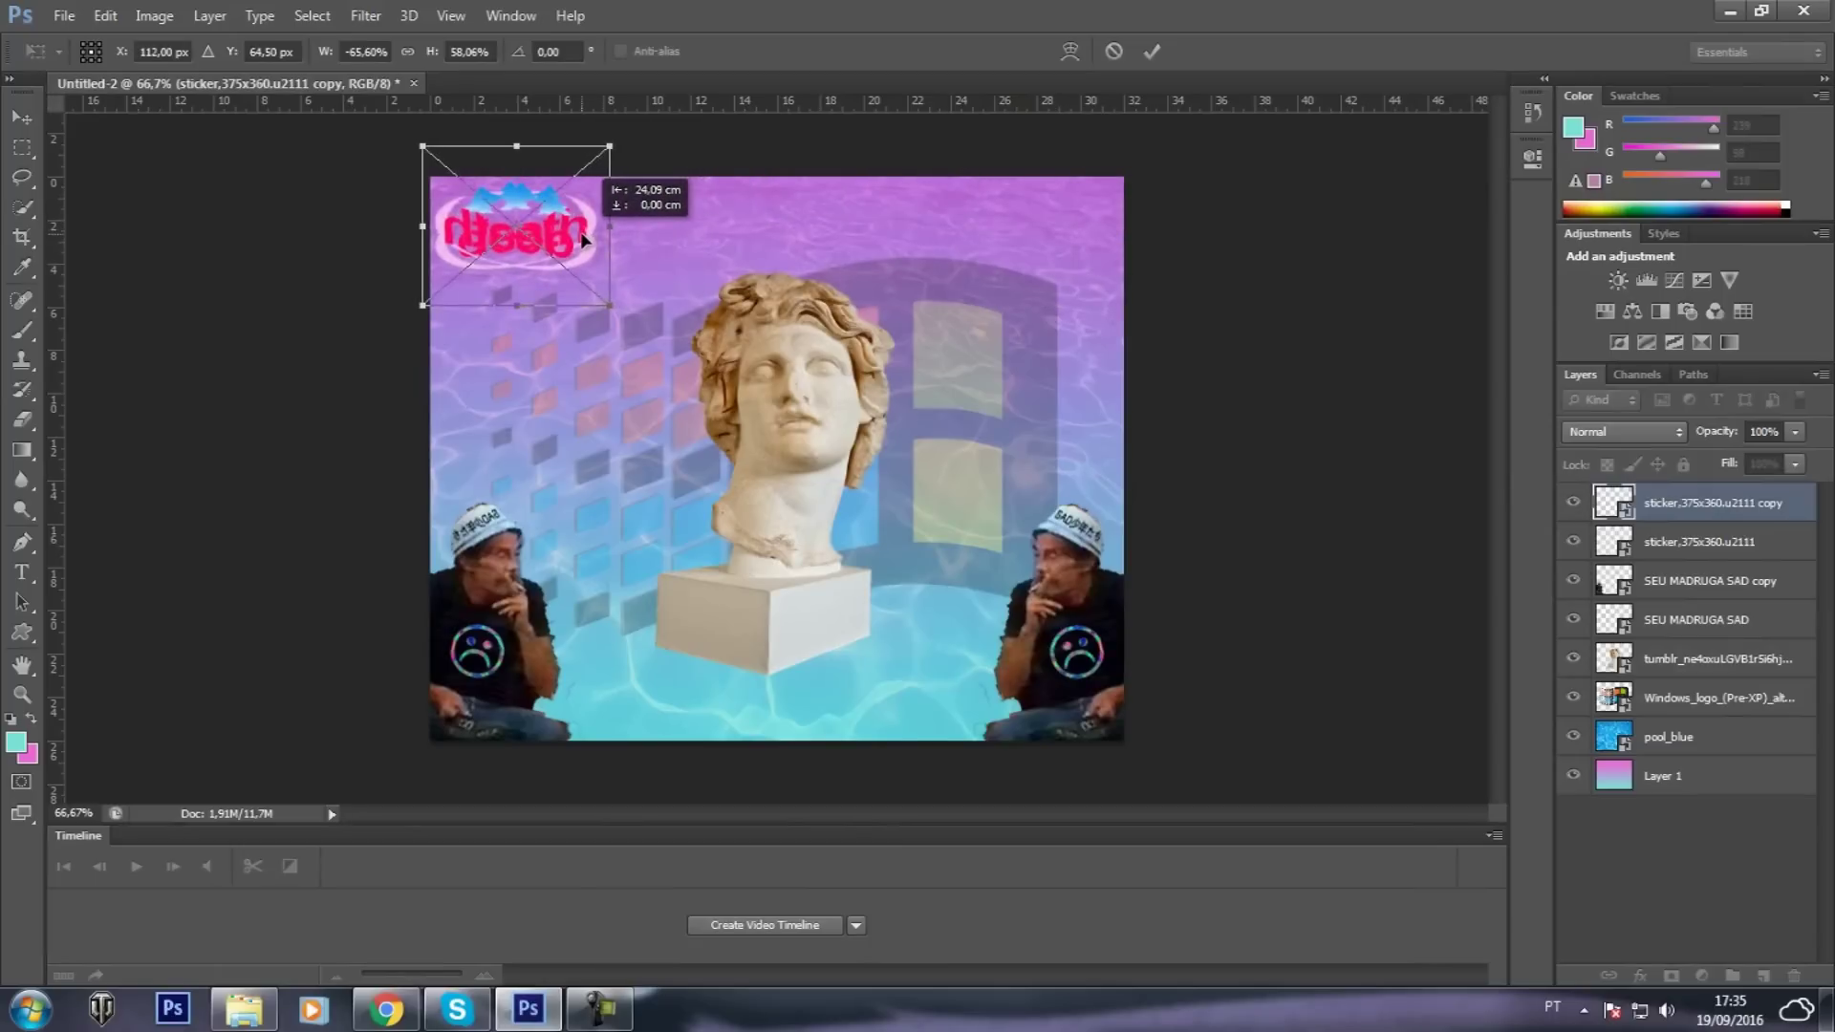
pyautogui.press('Return')
# Move the original death sticker to the top-right corner
pyautogui.click(1740, 545)
pyautogui.hotkey('ctrl', 't')
pyautogui.moveTo(564, 229); pyautogui.dragTo(1087, 226)
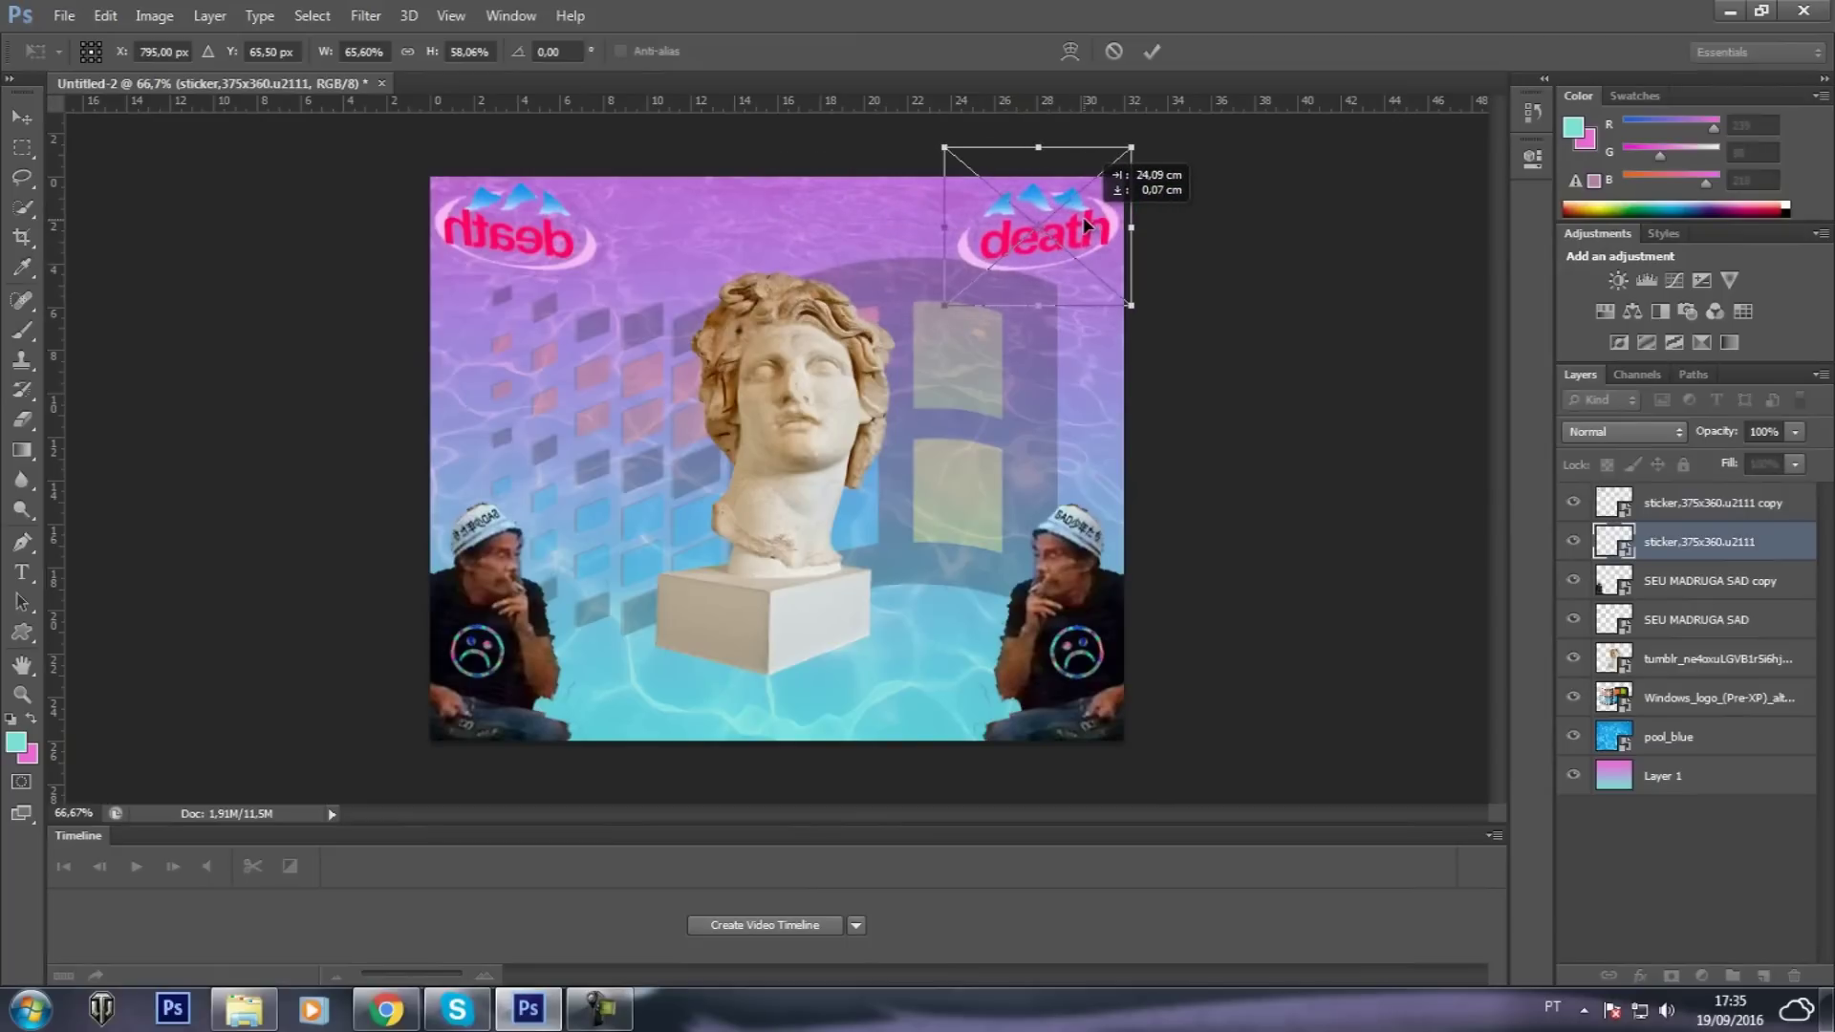
pyautogui.press('Return')
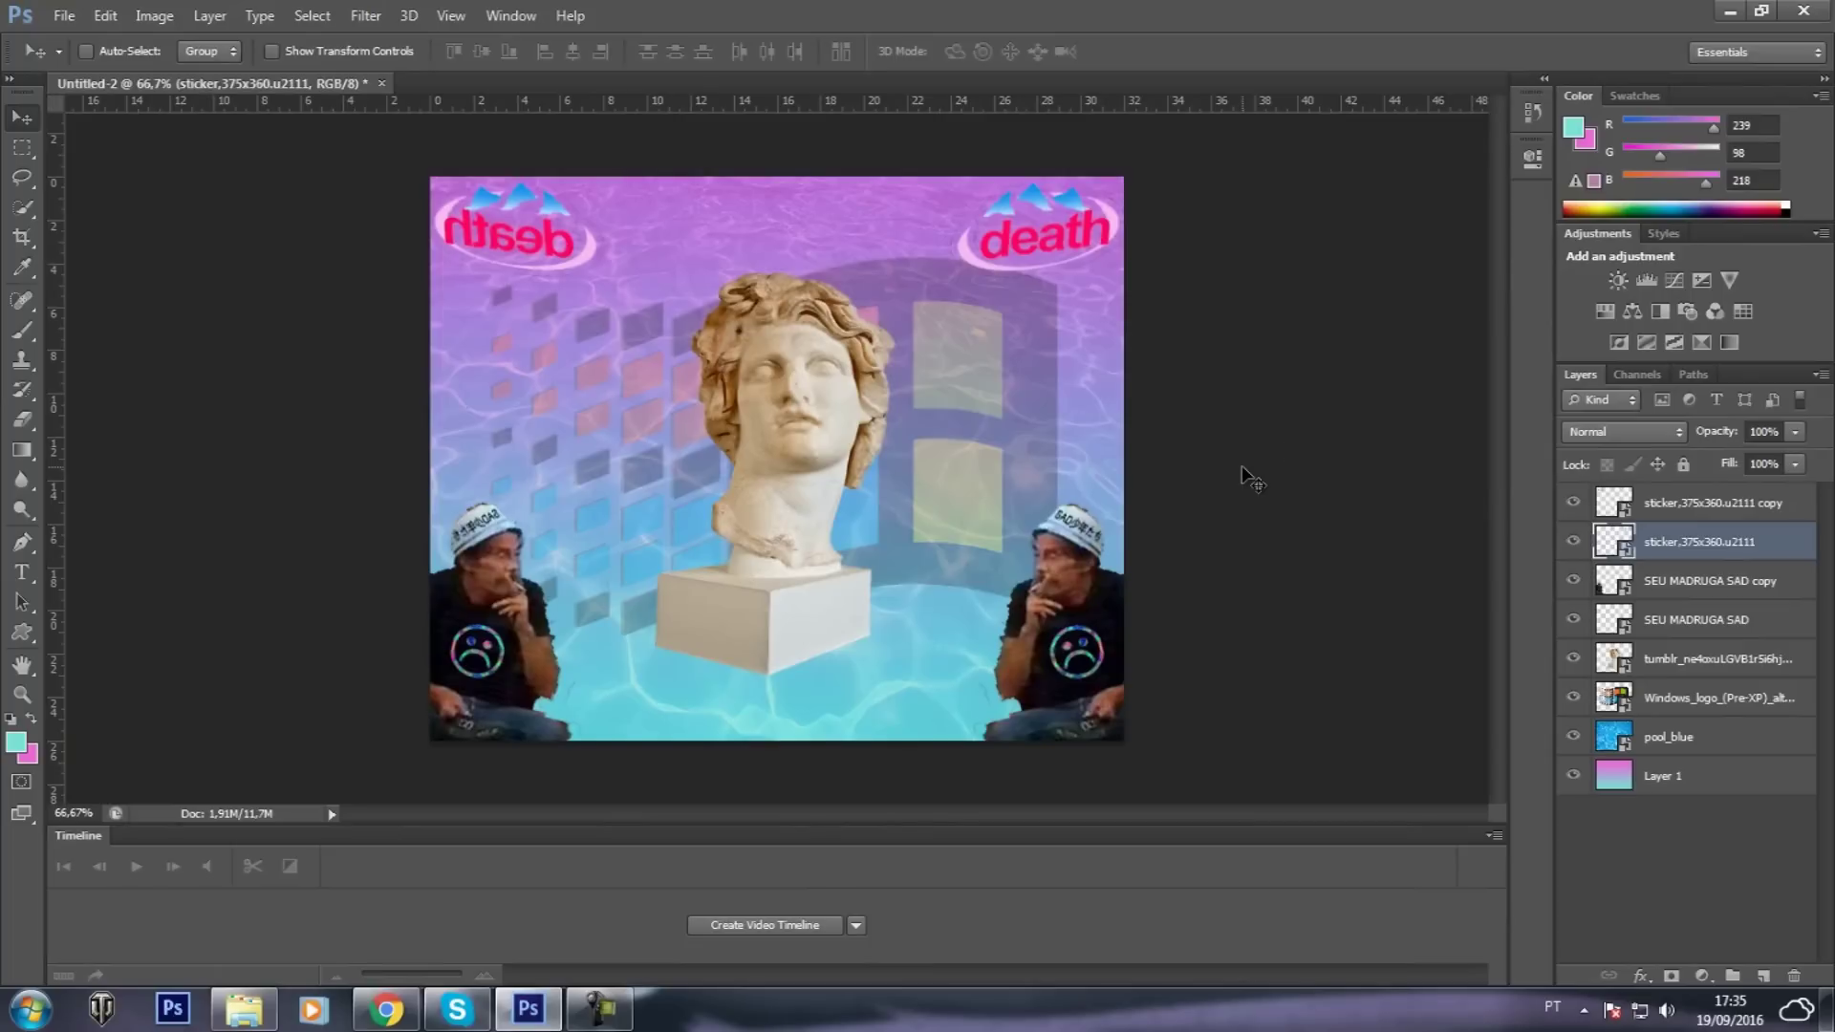
# Select the sticker copy layer, open the Place browser, then cancel it
pyautogui.click(1776, 503)
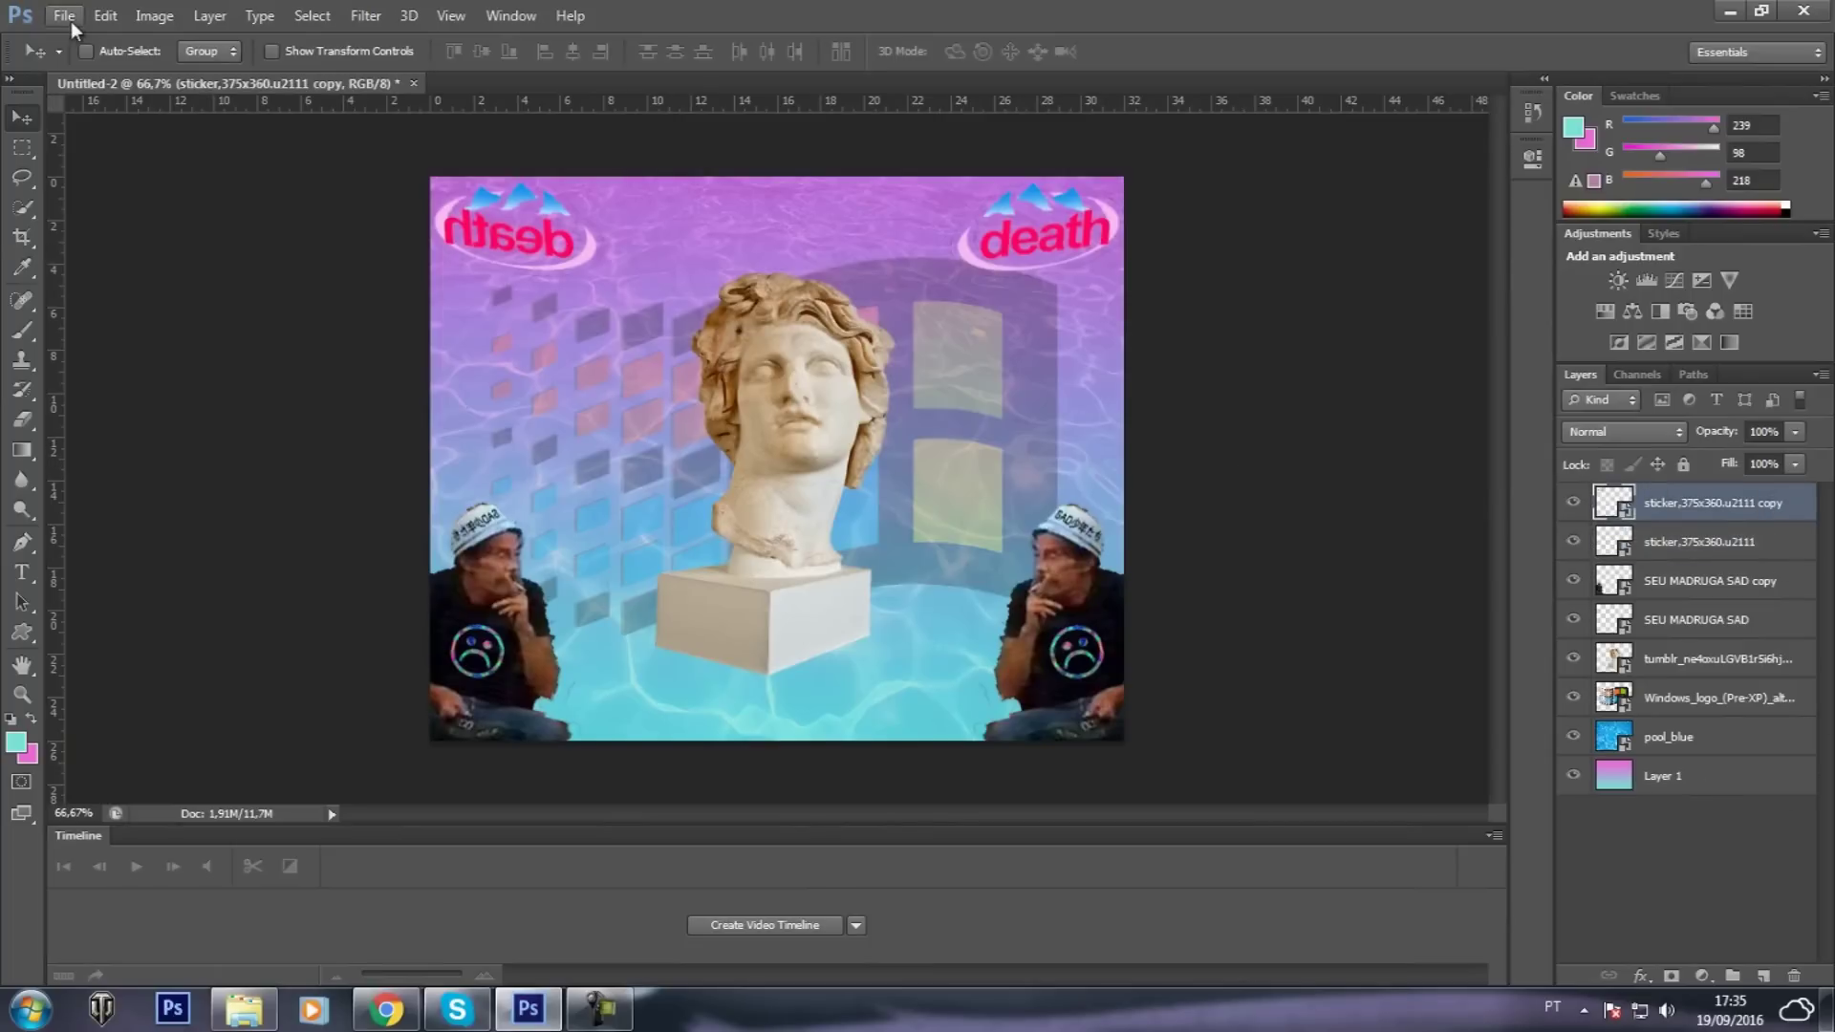
pyautogui.click(64, 17)
pyautogui.click(164, 388)
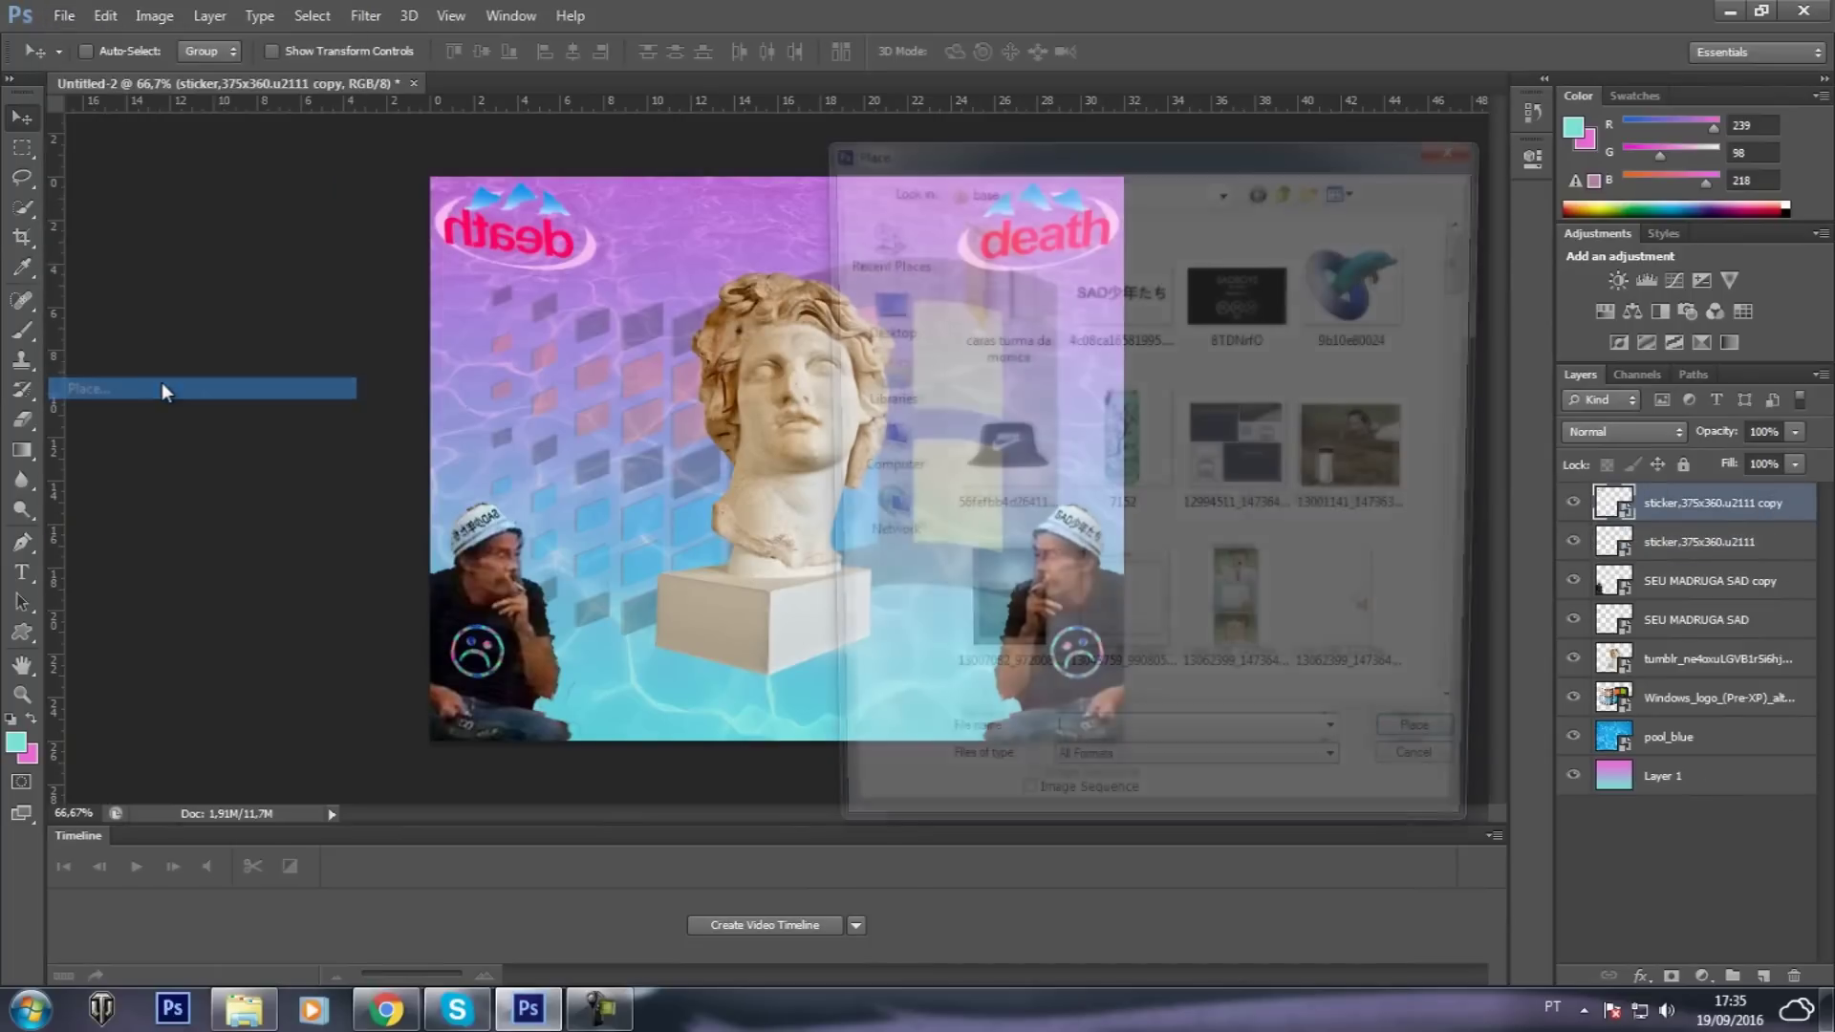
pyautogui.click(1218, 583)
pyautogui.scroll(-3, 1221, 593)
pyautogui.press('Escape')
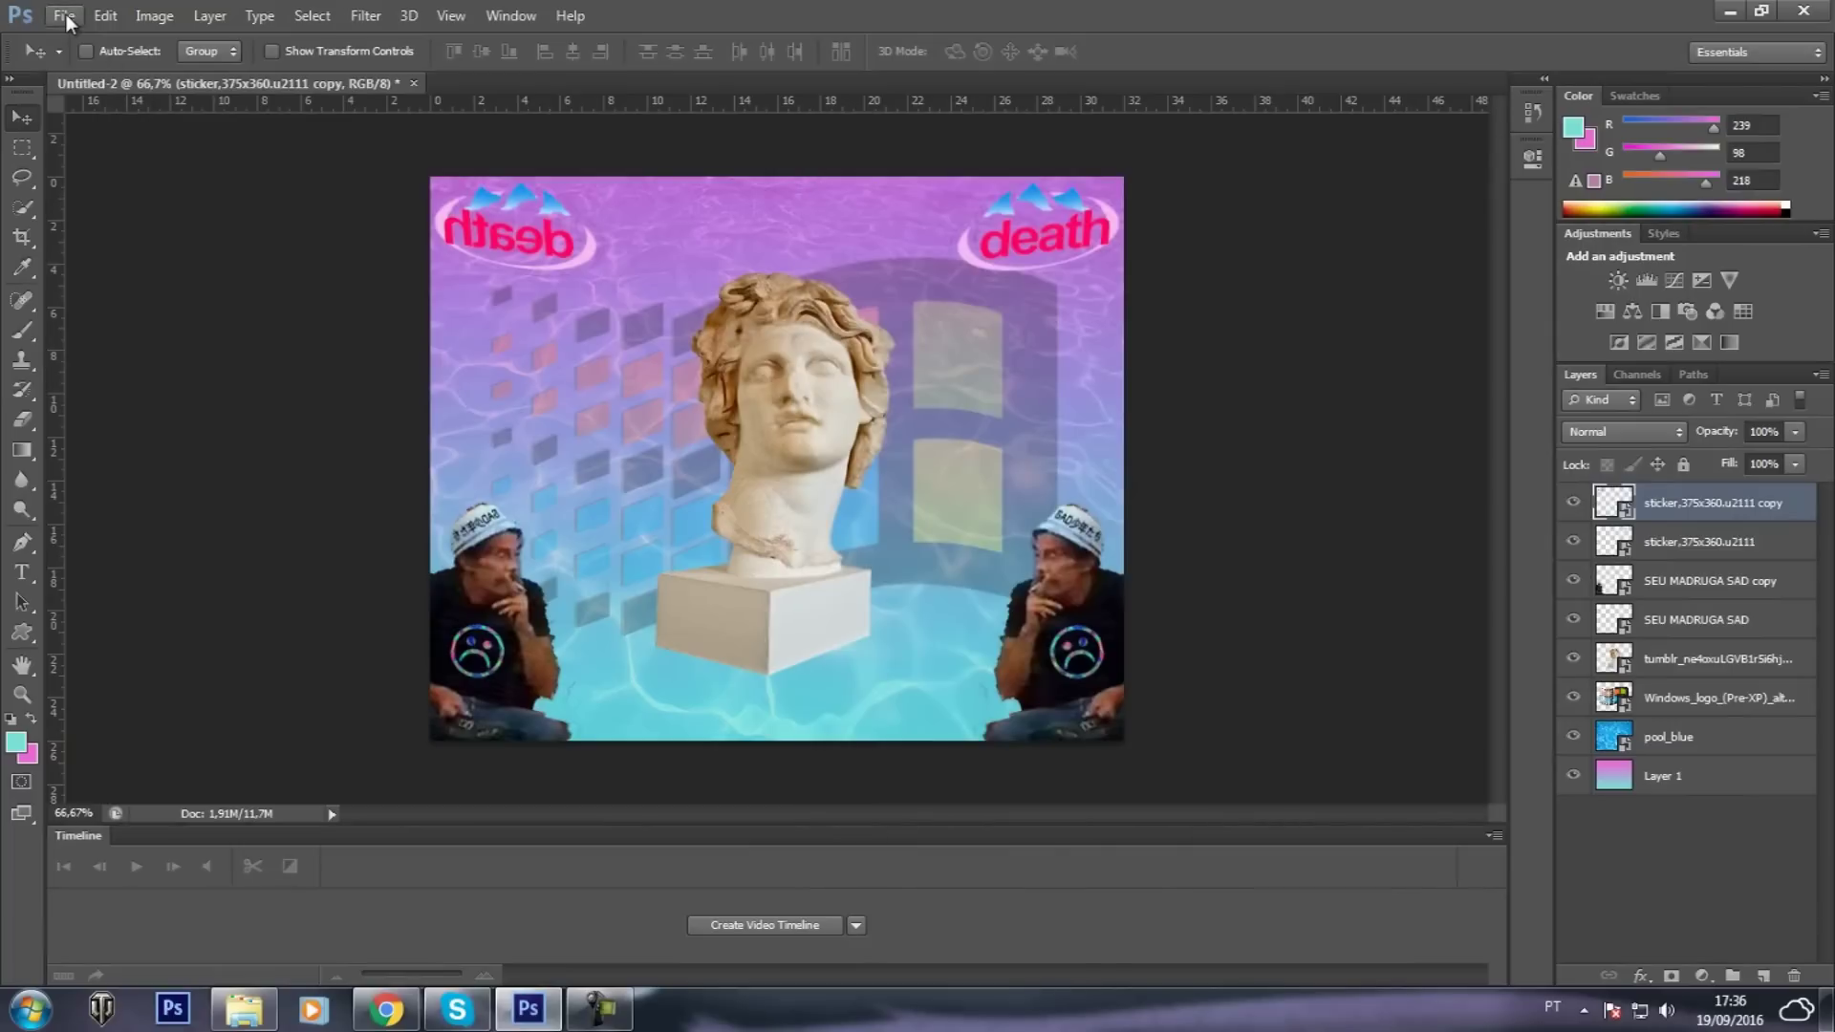
# Reopen the Place browser, scroll the folder and place the SAD少年たち text image
pyautogui.click(66, 14)
pyautogui.click(118, 399)
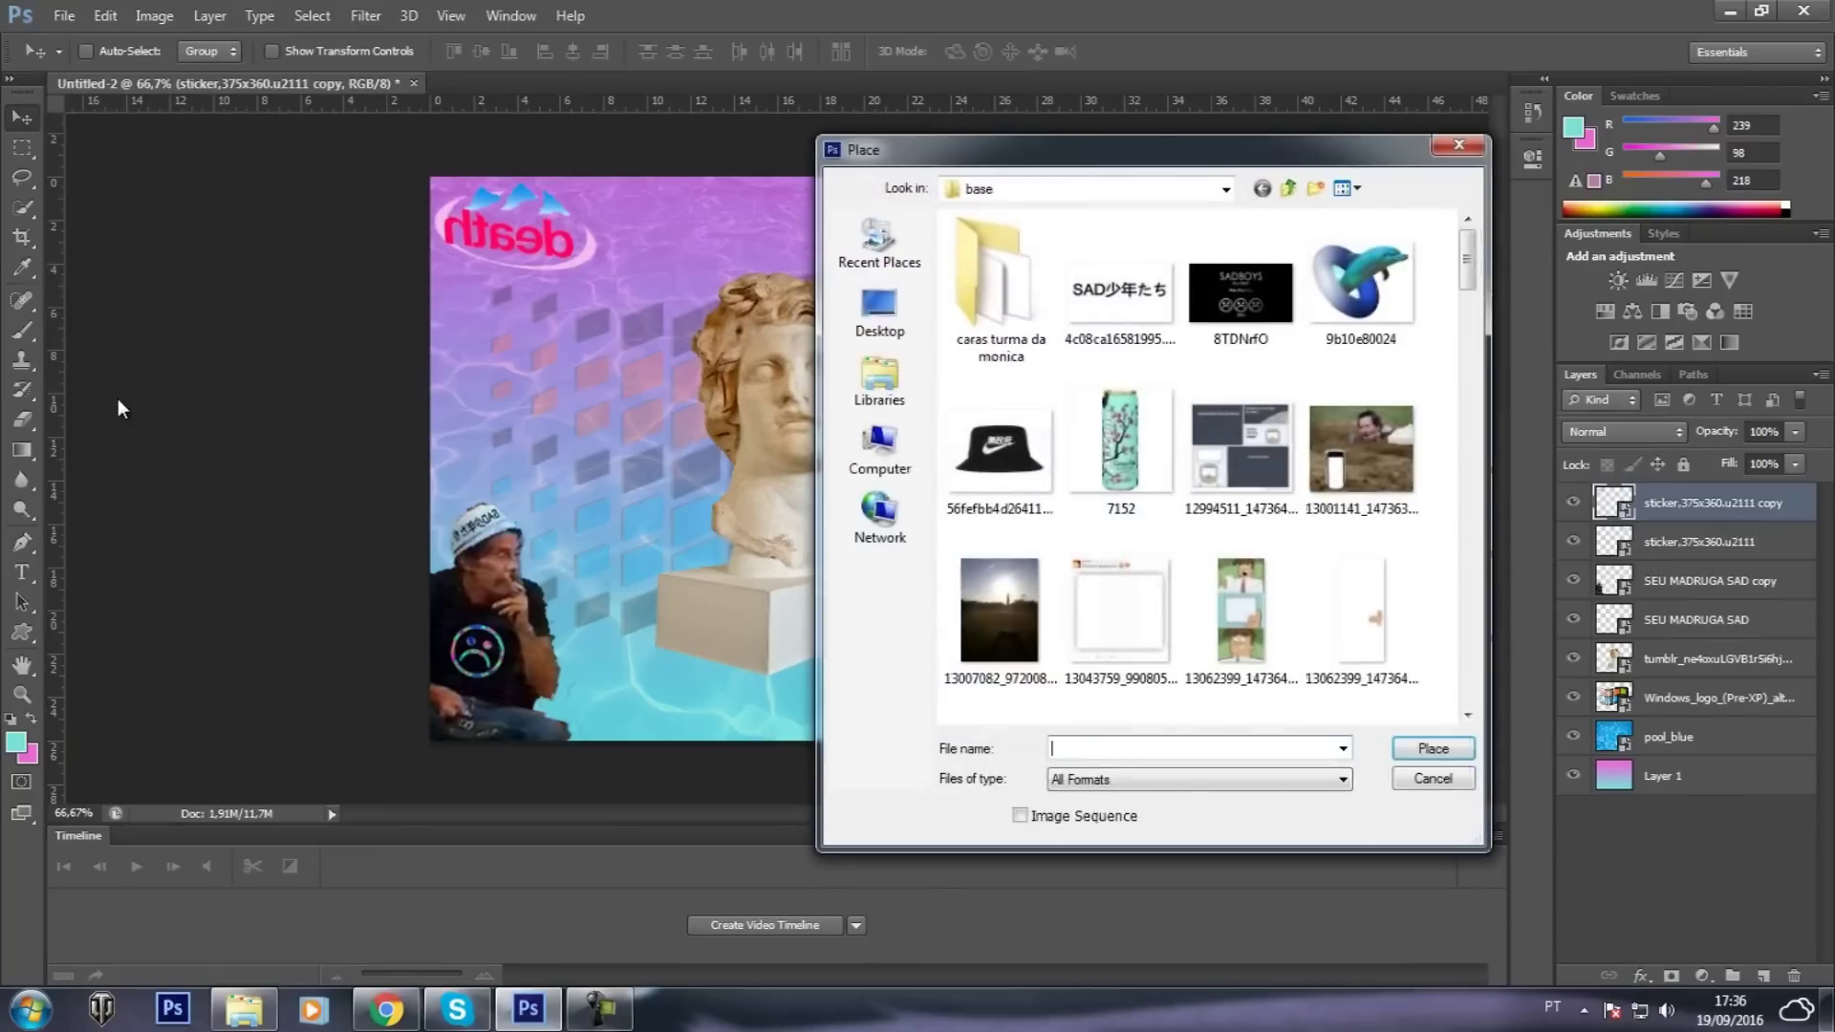
pyautogui.scroll(-3, 1156, 534)
pyautogui.scroll(-3, 1155, 535)
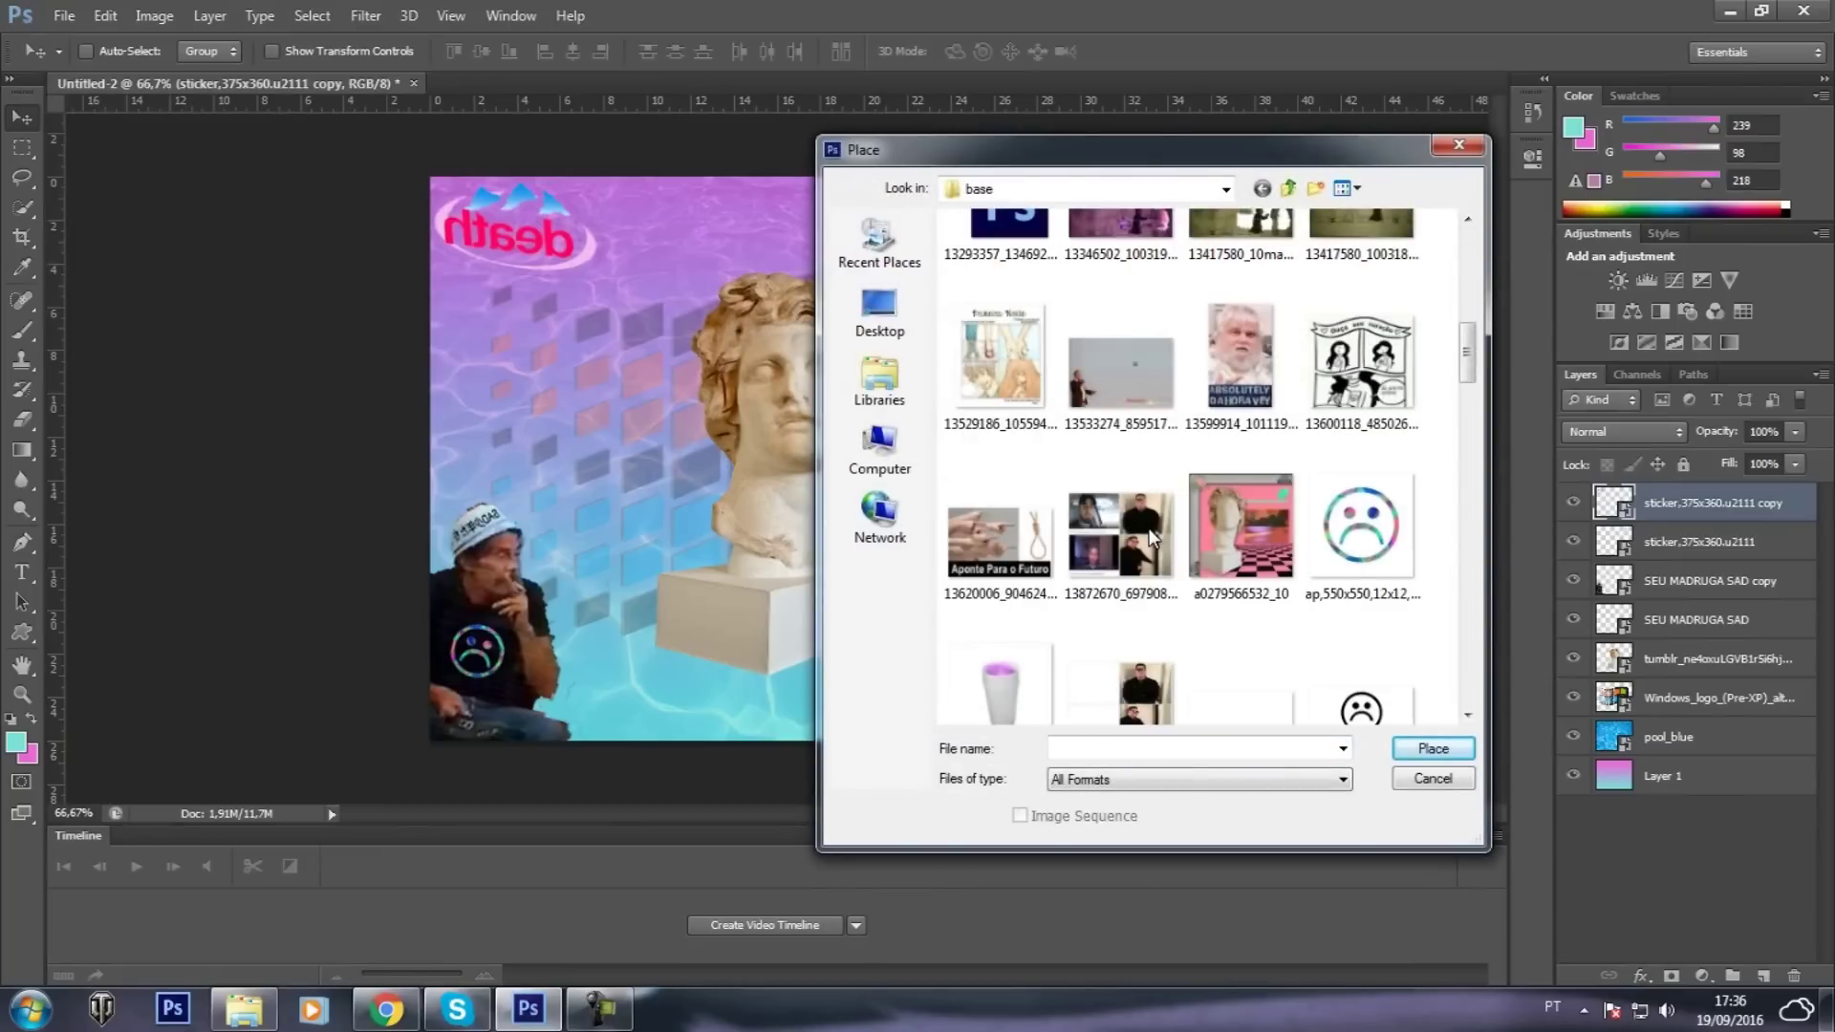
pyautogui.scroll(-3, 1153, 538)
pyautogui.scroll(-3, 1156, 538)
pyautogui.scroll(-3, 1164, 538)
pyautogui.scroll(-3, 1171, 539)
pyautogui.scroll(-3, 1180, 541)
pyautogui.scroll(-3, 1183, 542)
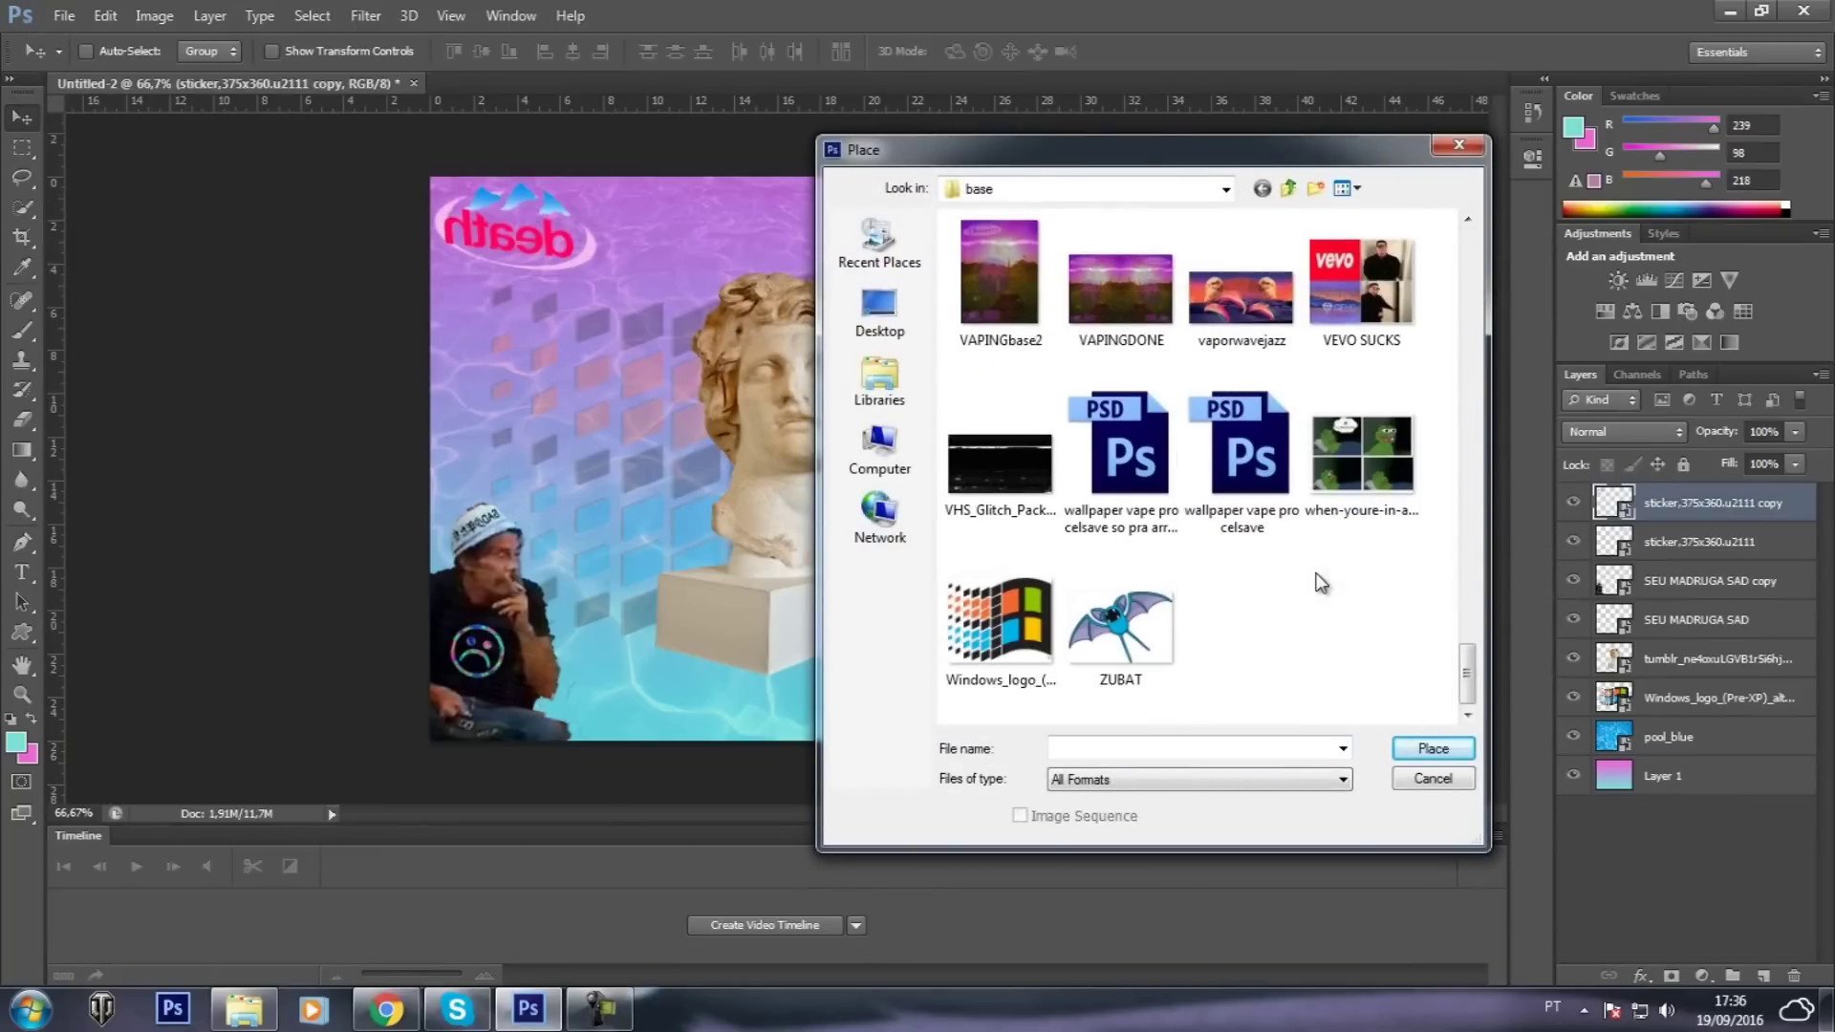
pyautogui.scroll(3, 1319, 578)
pyautogui.scroll(3, 1318, 579)
pyautogui.scroll(3, 1319, 578)
pyautogui.scroll(2, 1404, 622)
pyautogui.scroll(3, 1404, 622)
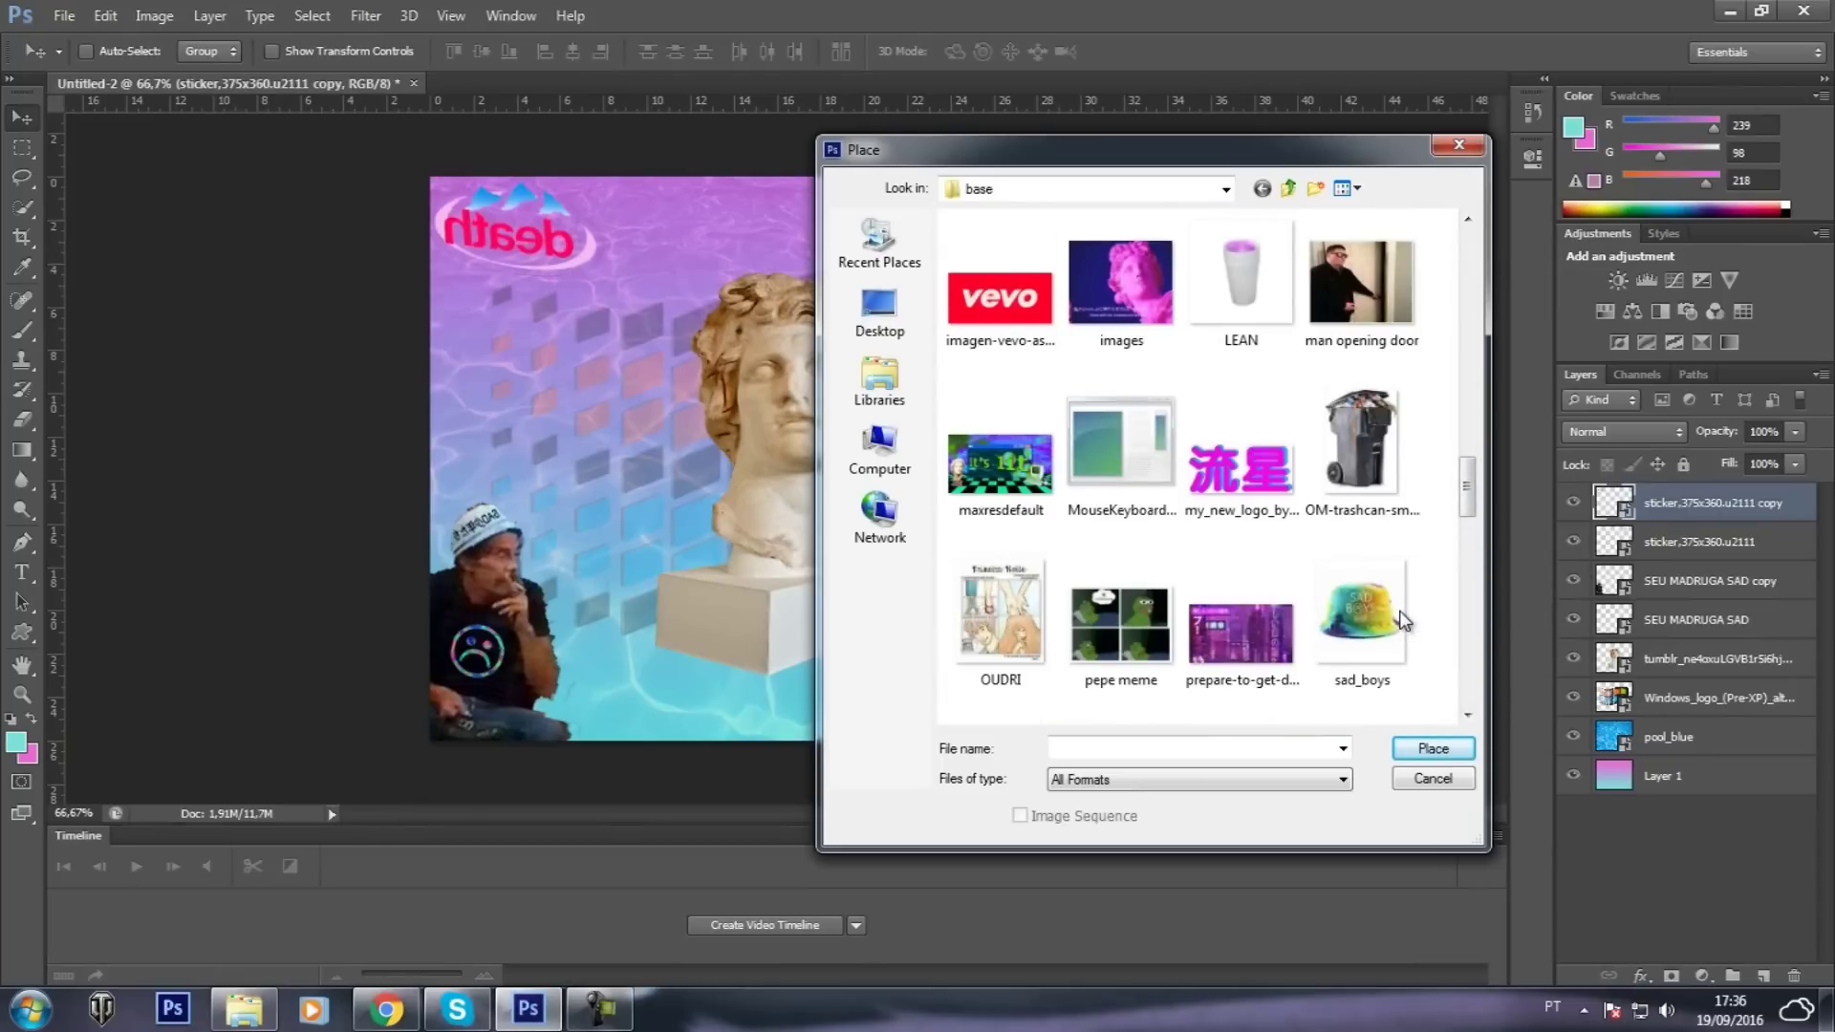
pyautogui.scroll(3, 1404, 622)
pyautogui.scroll(3, 1404, 623)
pyautogui.scroll(2, 1404, 622)
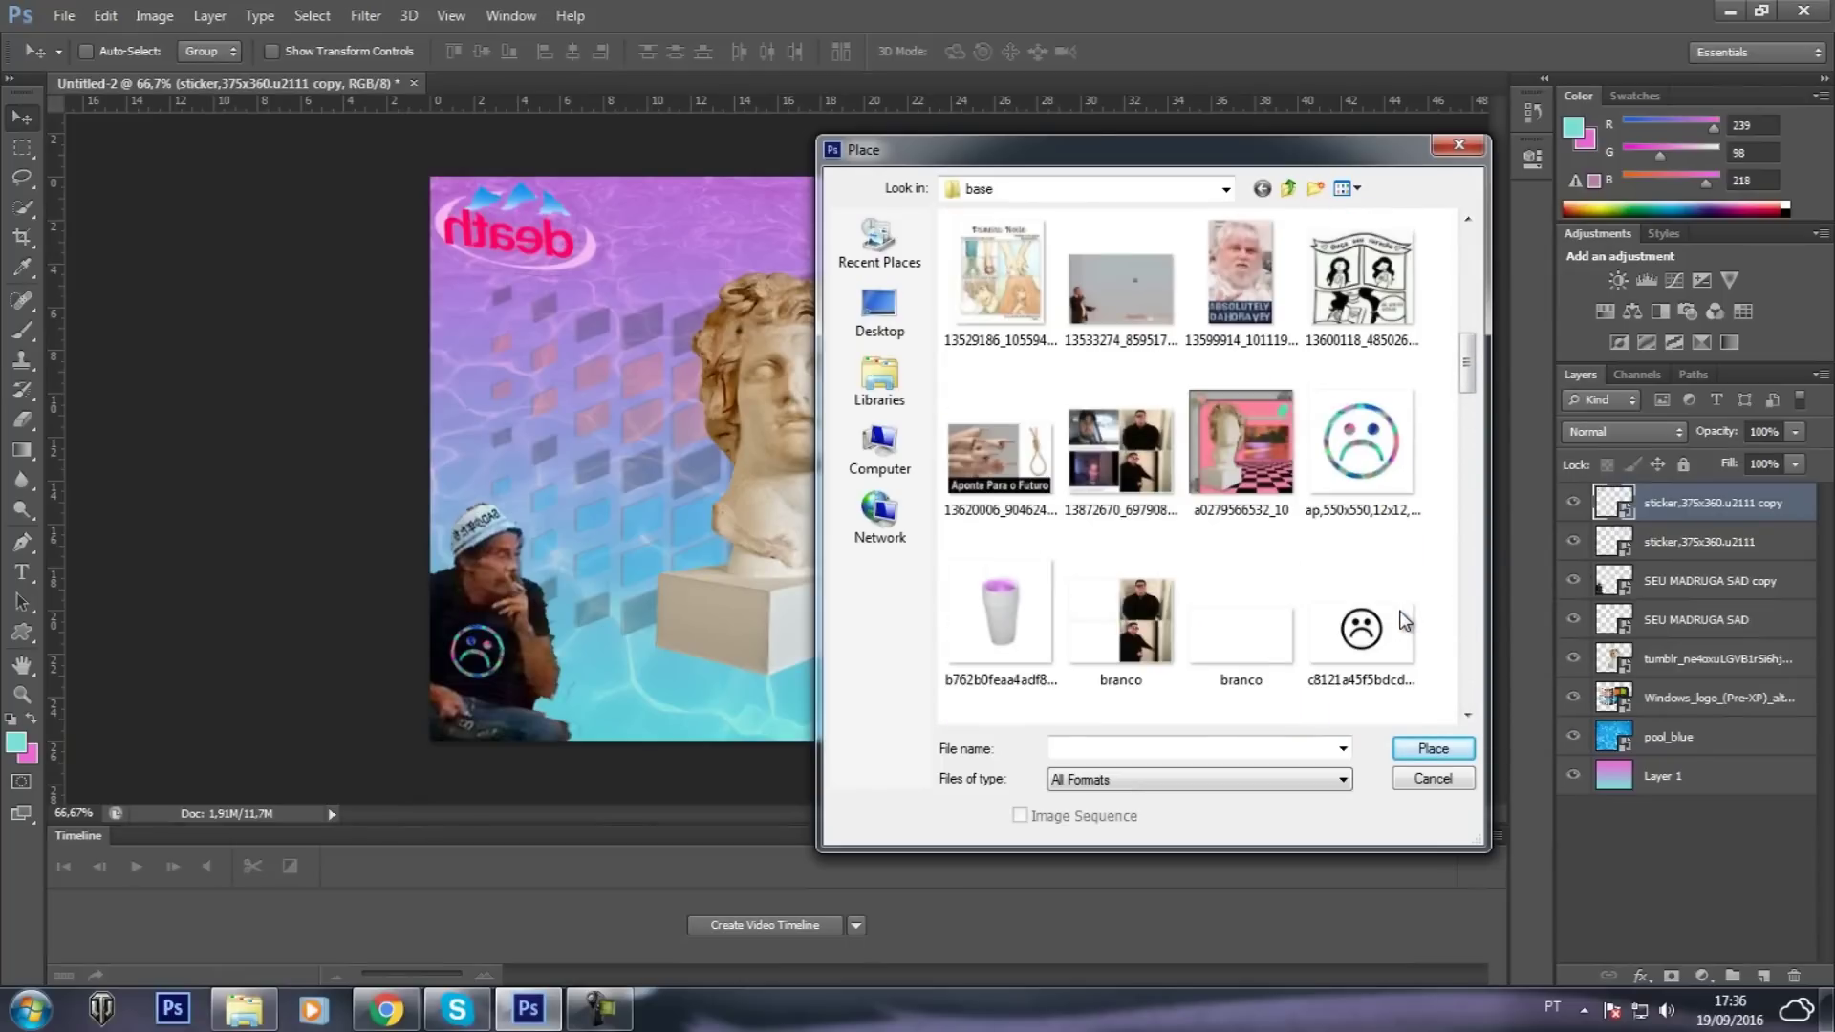
pyautogui.scroll(3, 1404, 622)
pyautogui.scroll(3, 1404, 622)
pyautogui.scroll(1, 1404, 622)
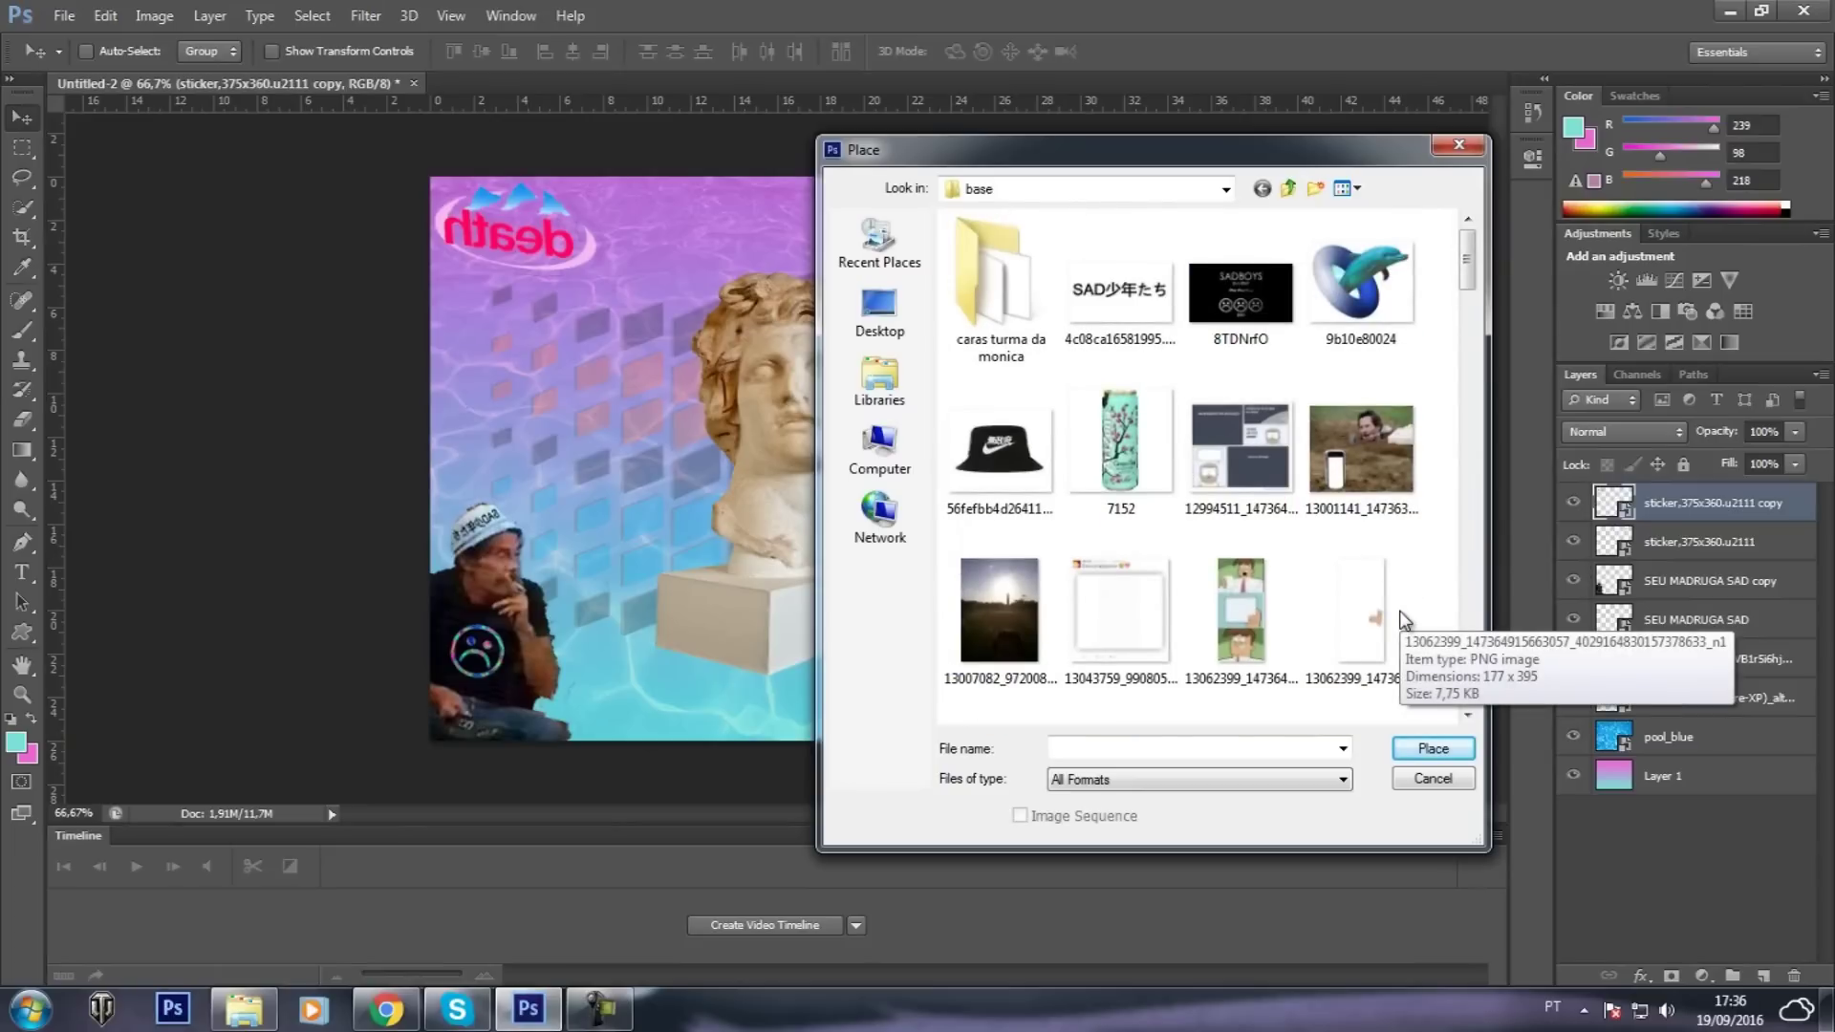
pyautogui.doubleClick(1132, 318)
# Position the SAD少年たち image along the canvas bottom between the two figures and commit it
pyautogui.moveTo(950, 462)
pyautogui.mouseDown()
pyautogui.moveTo(954, 250)
pyautogui.moveTo(955, 690)
pyautogui.mouseUp()
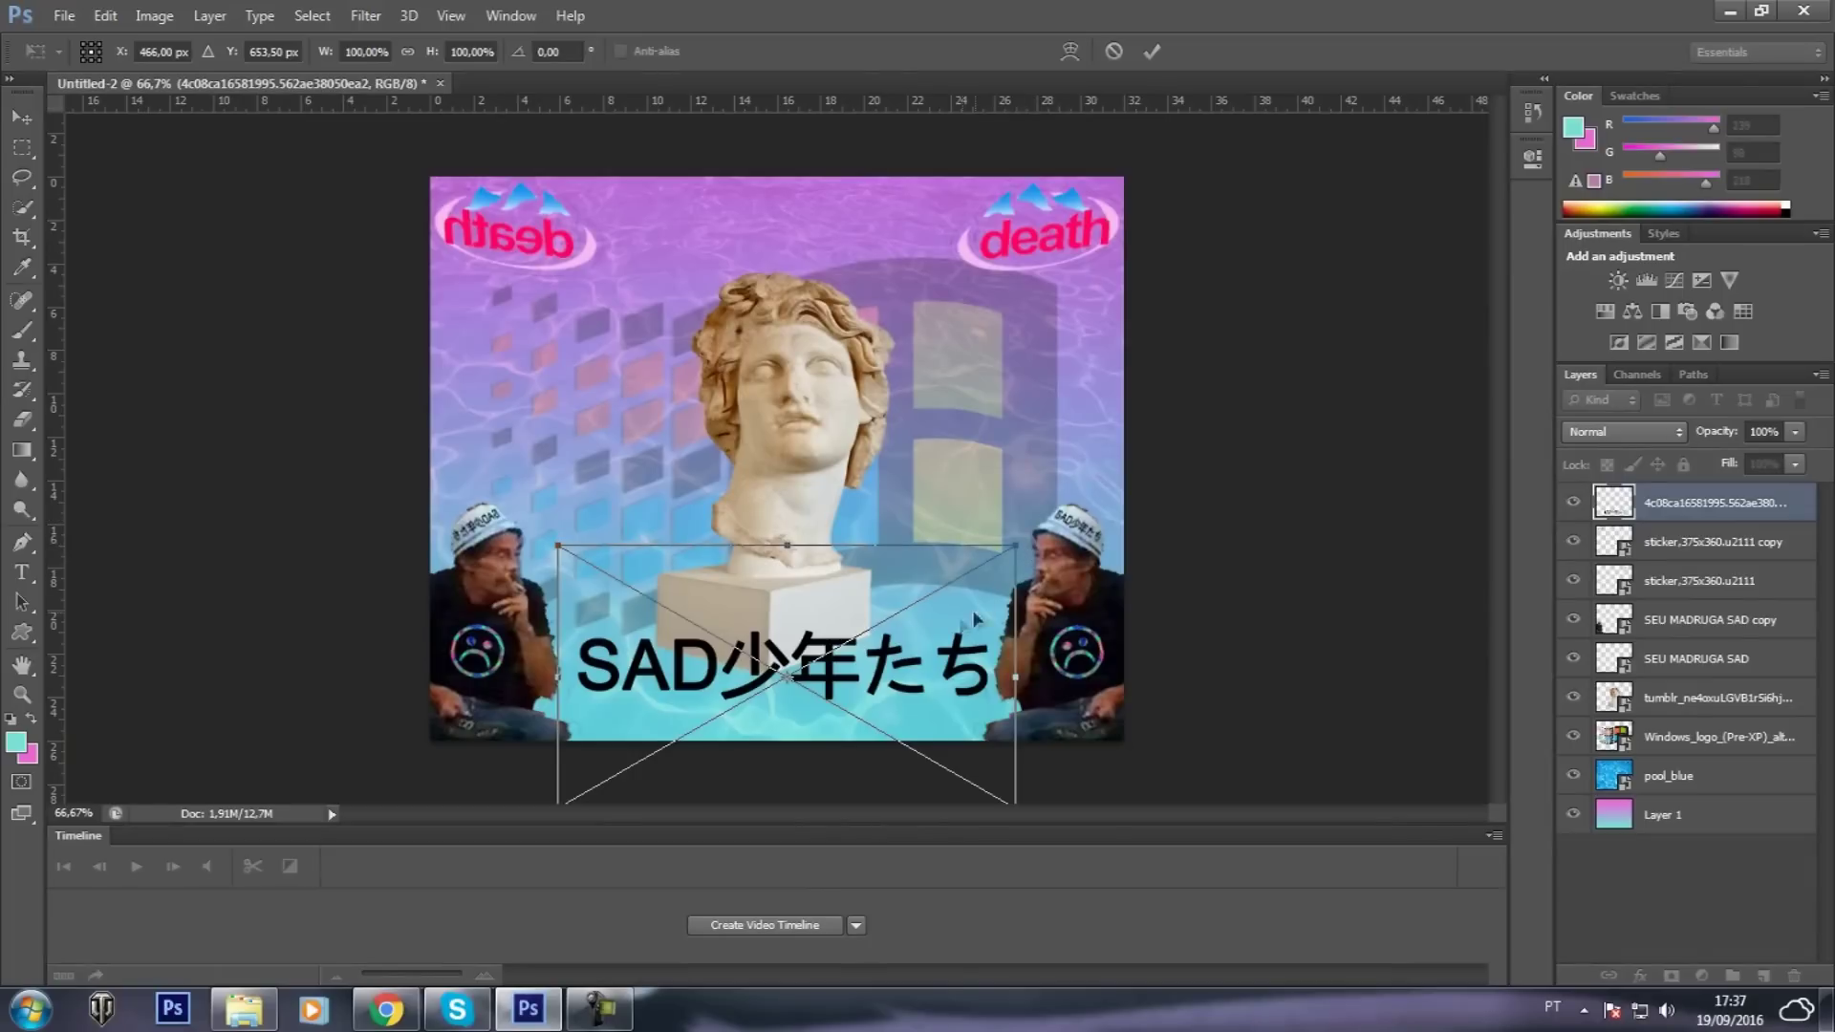
pyautogui.moveTo(822, 586); pyautogui.dragTo(823, 619)
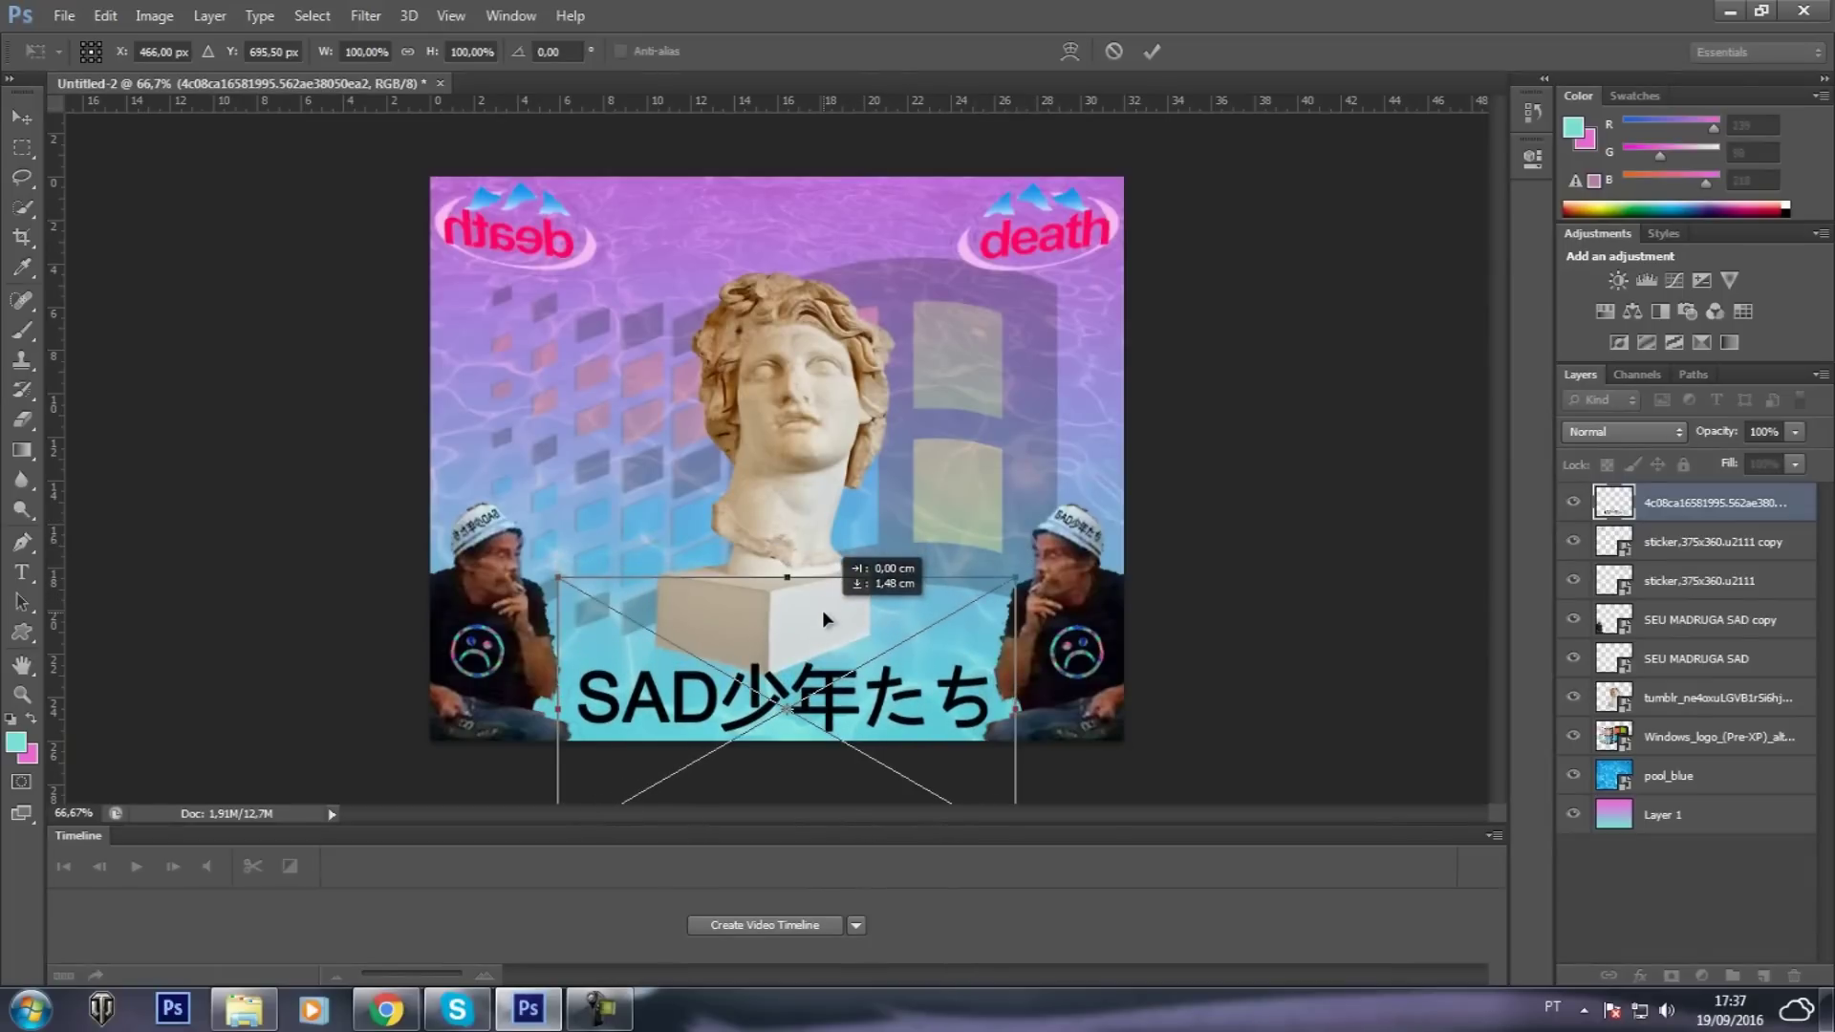
pyautogui.press('Left')
pyautogui.press('Left')
pyautogui.press('Left')
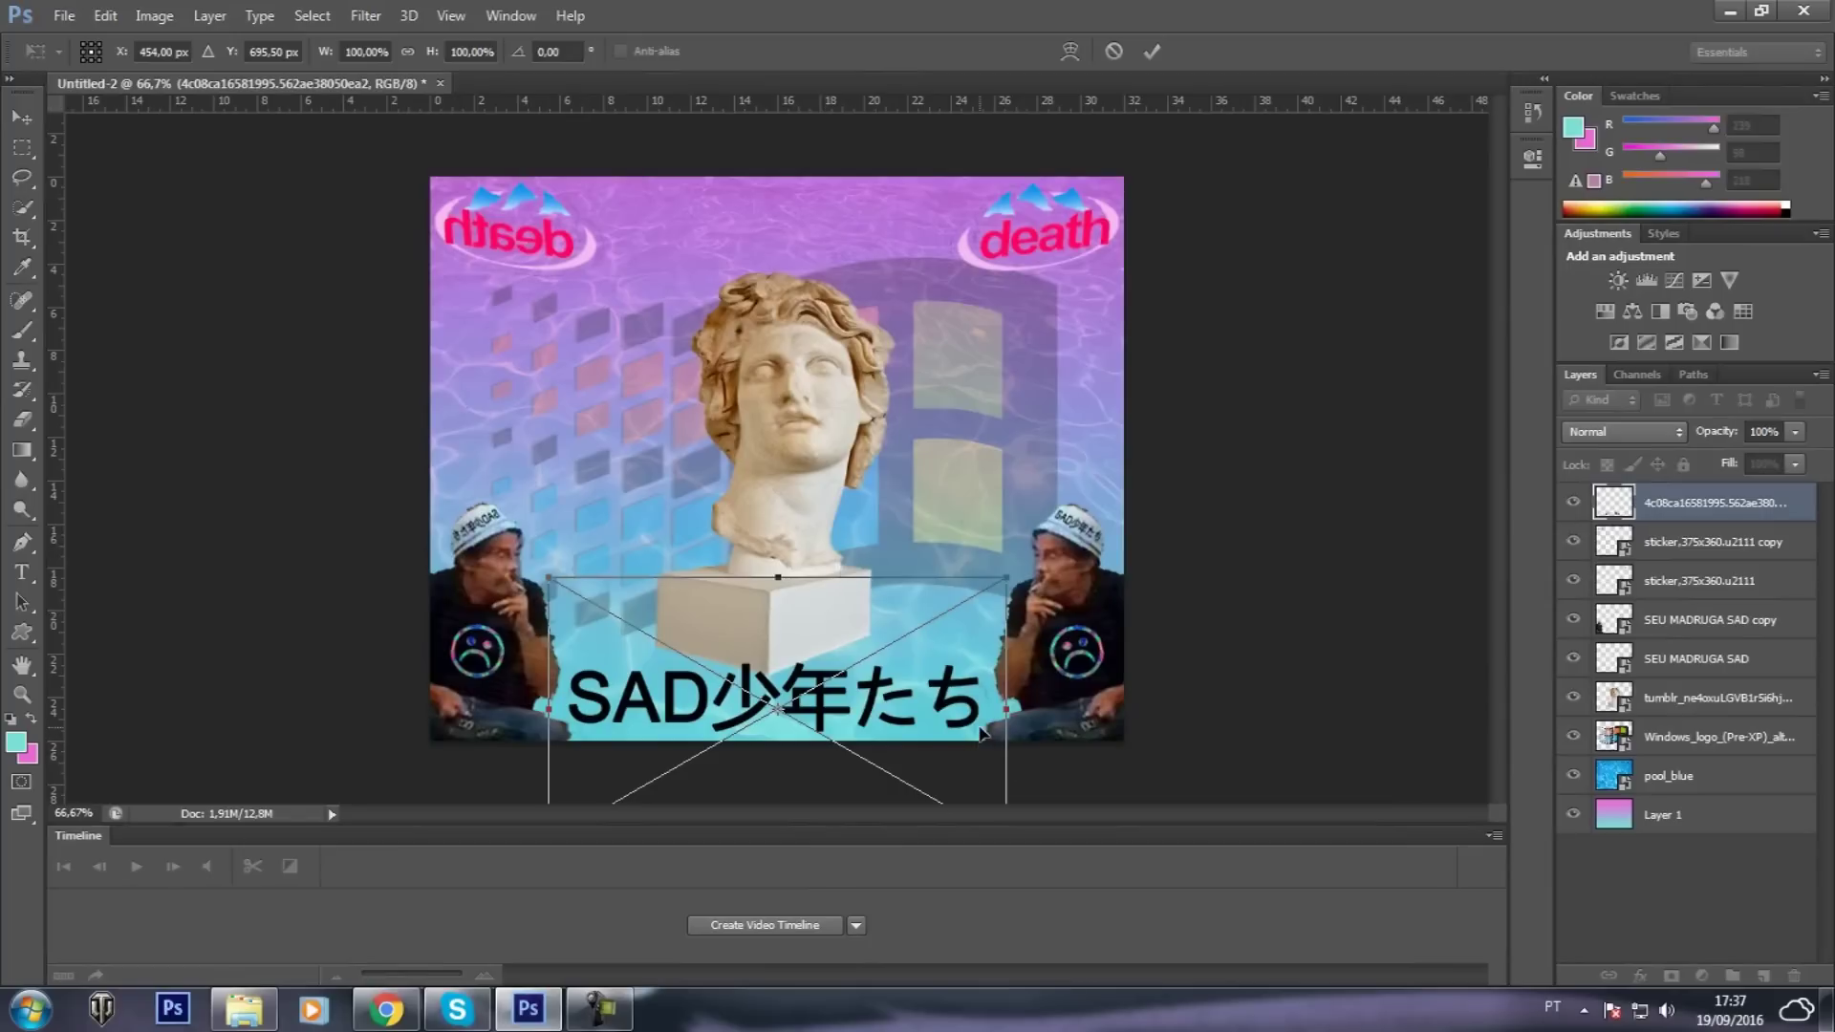
pyautogui.press('Return')
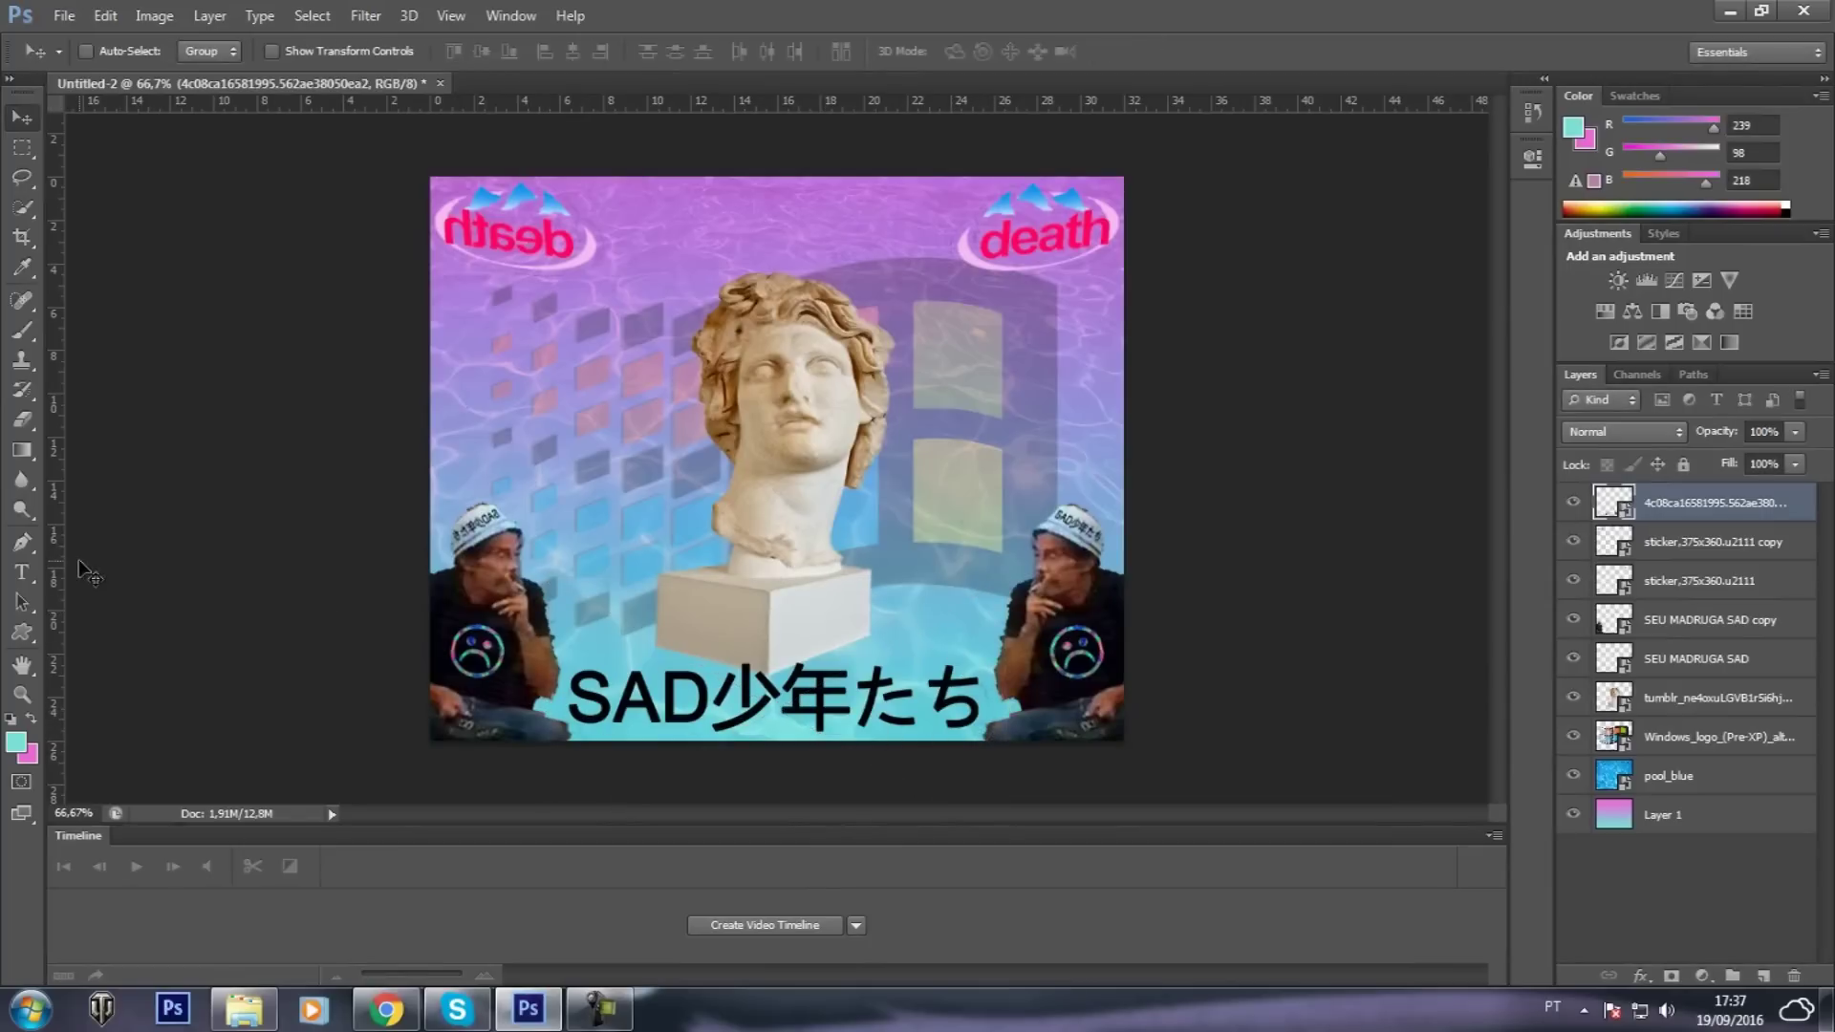
pyautogui.click(21, 694)
# Zoom in on the caption and shift it a few pixels right with Free Transform
pyautogui.click(788, 648)
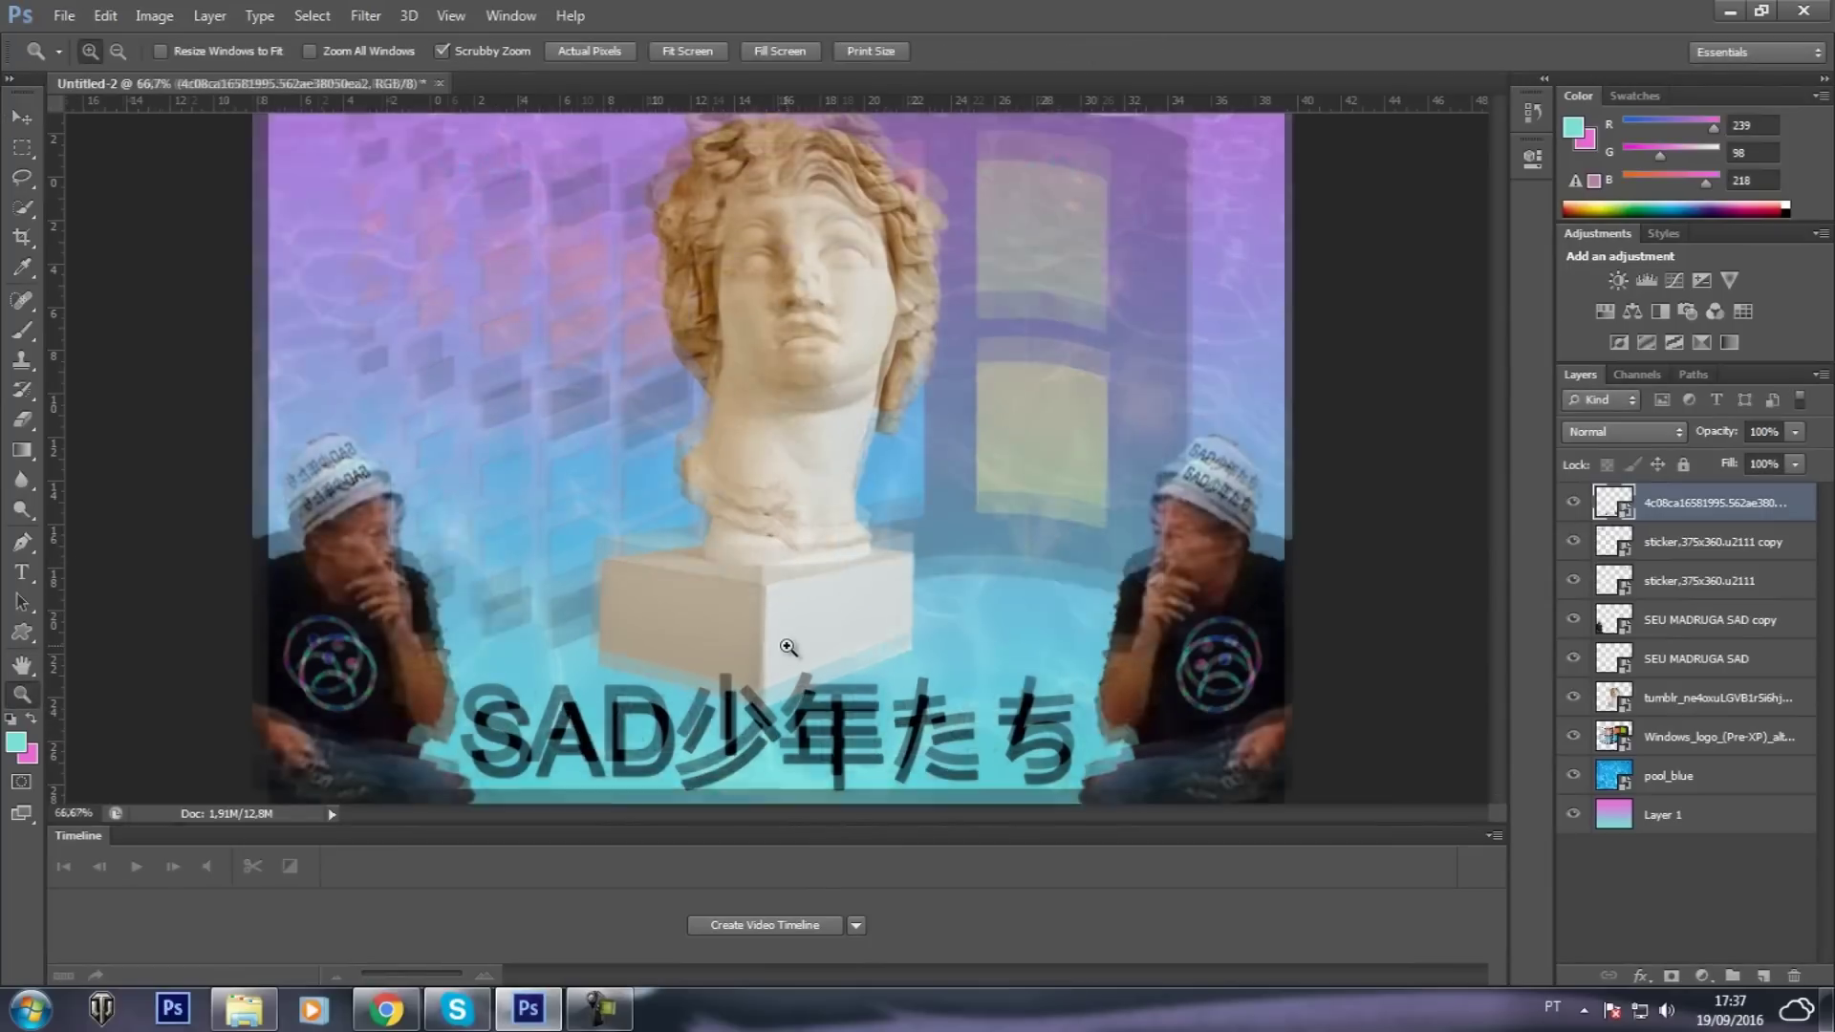
pyautogui.click(788, 648)
pyautogui.scroll(-5, 78, 711)
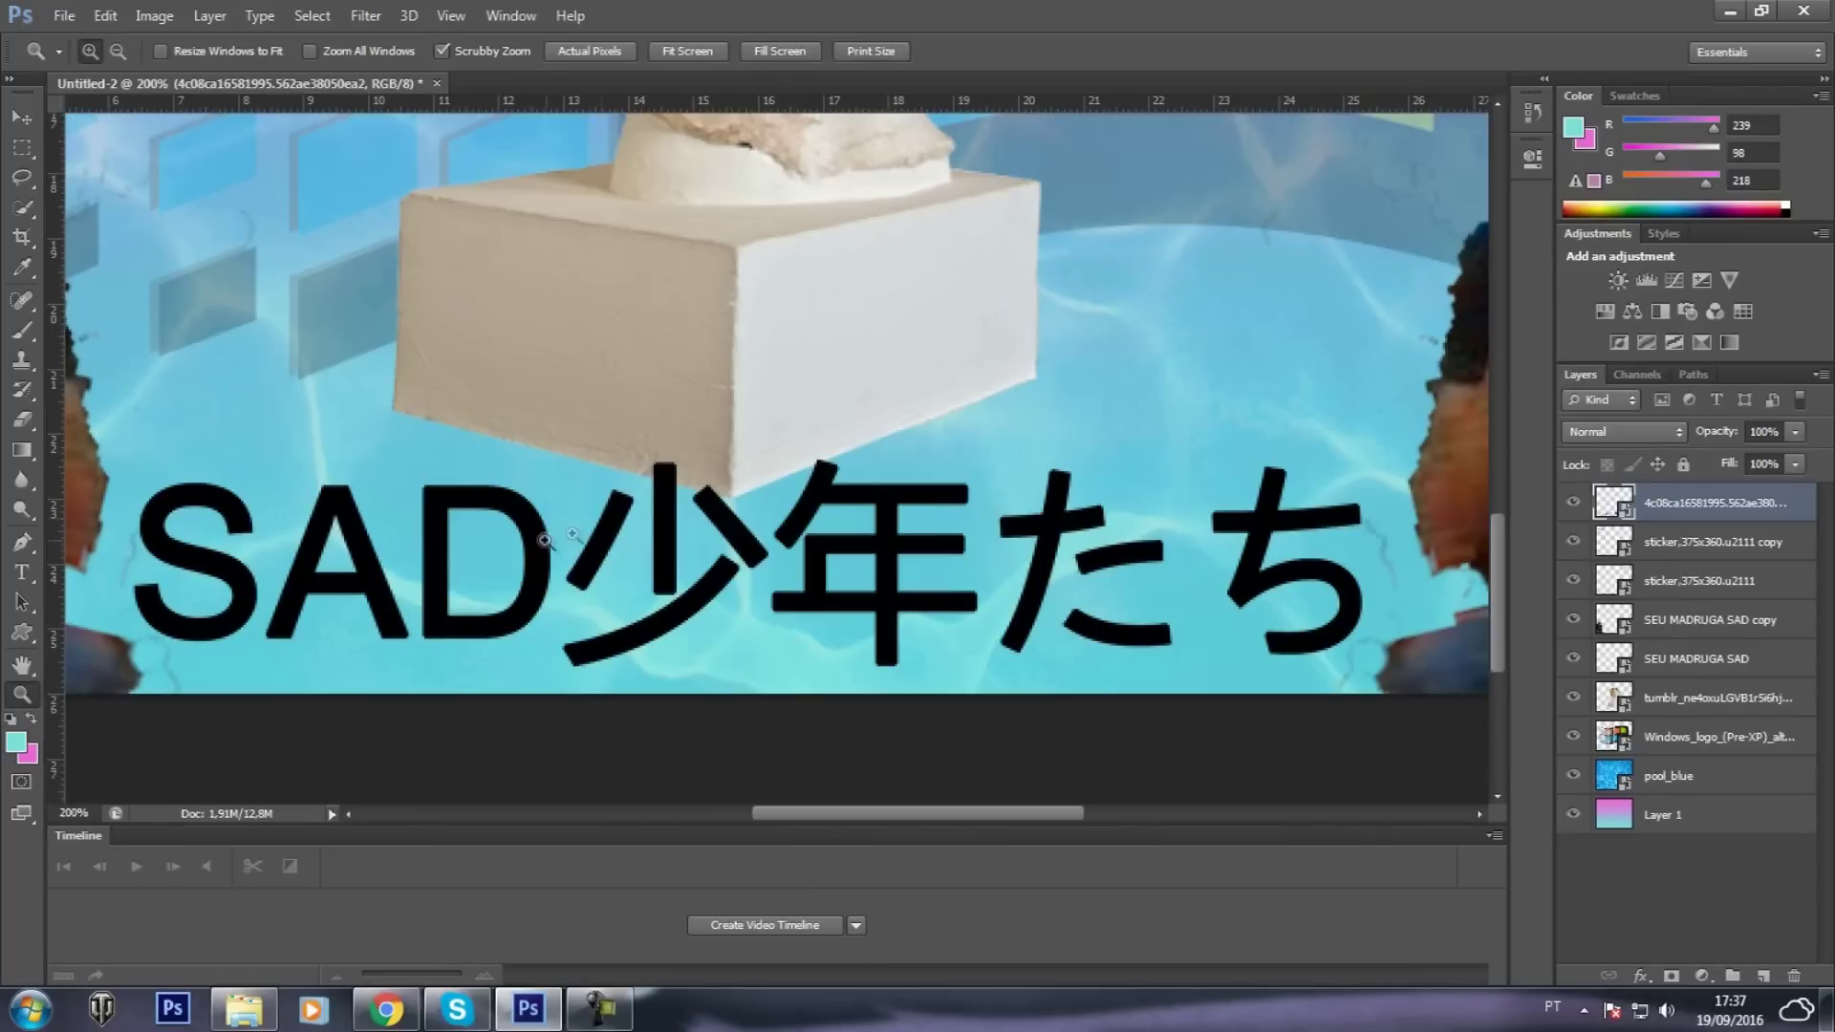
pyautogui.click(21, 117)
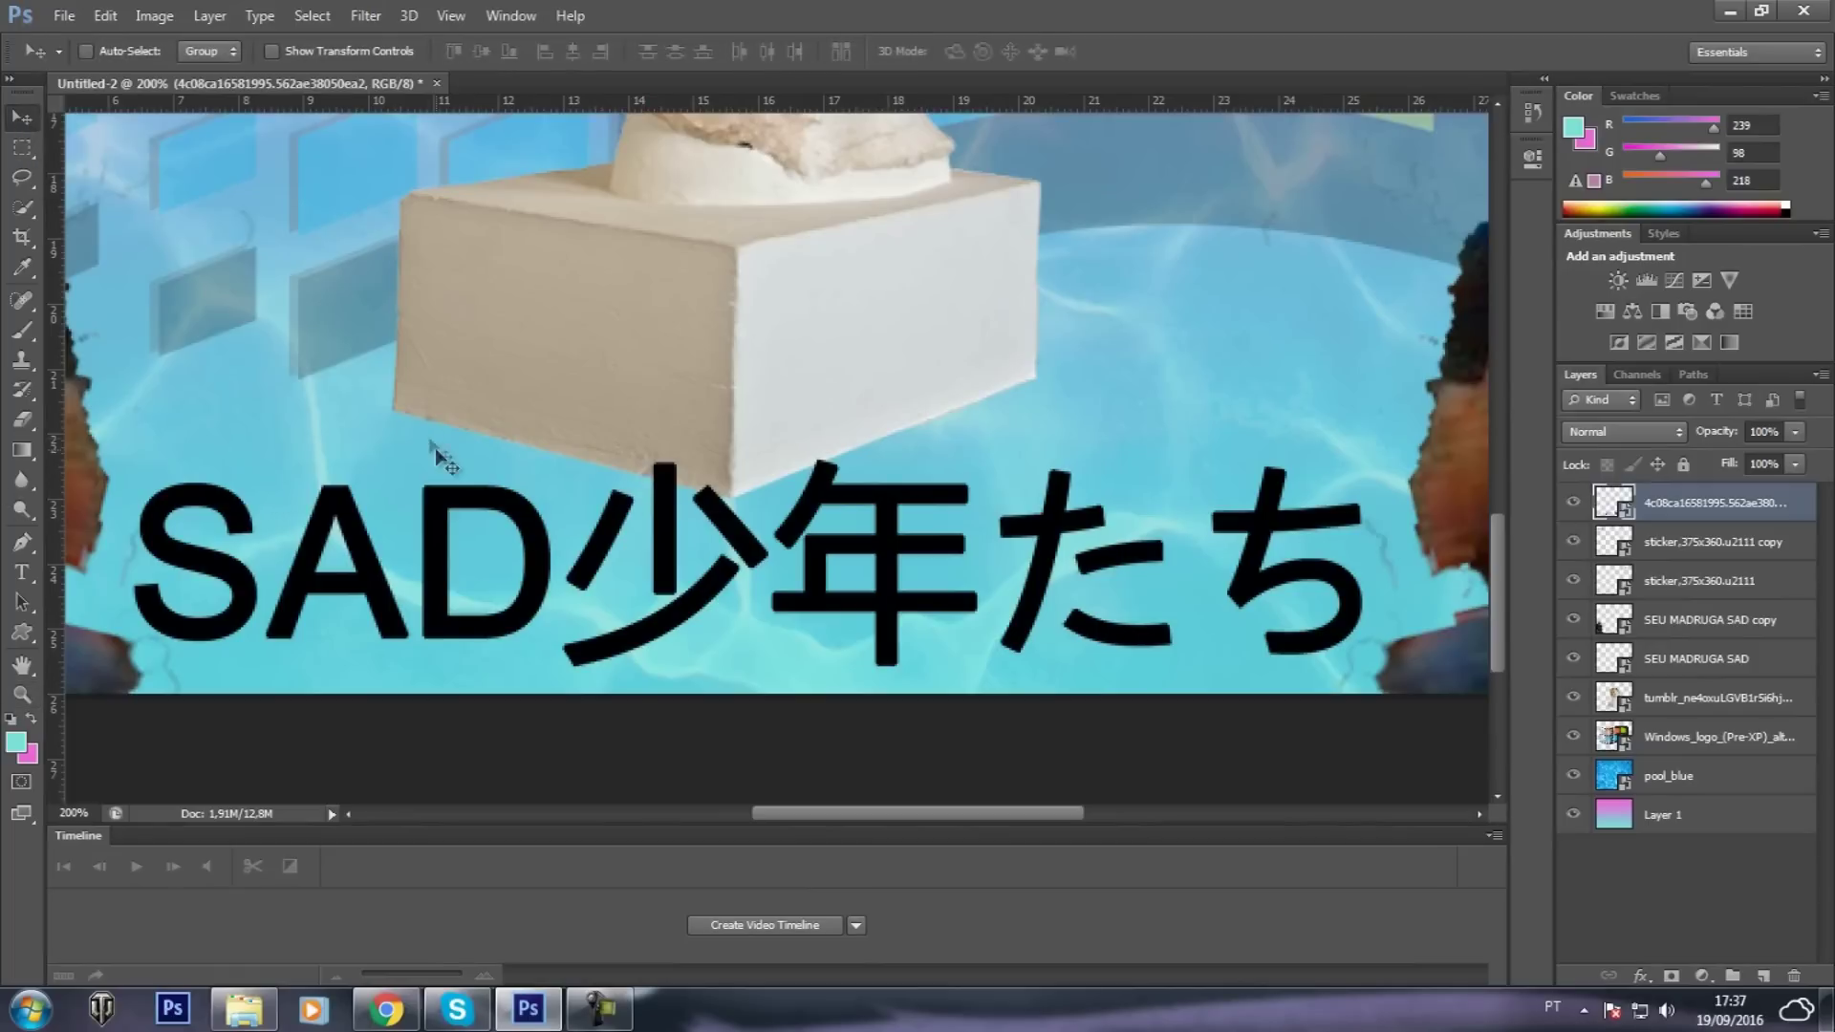
pyautogui.hotkey('ctrl', 't')
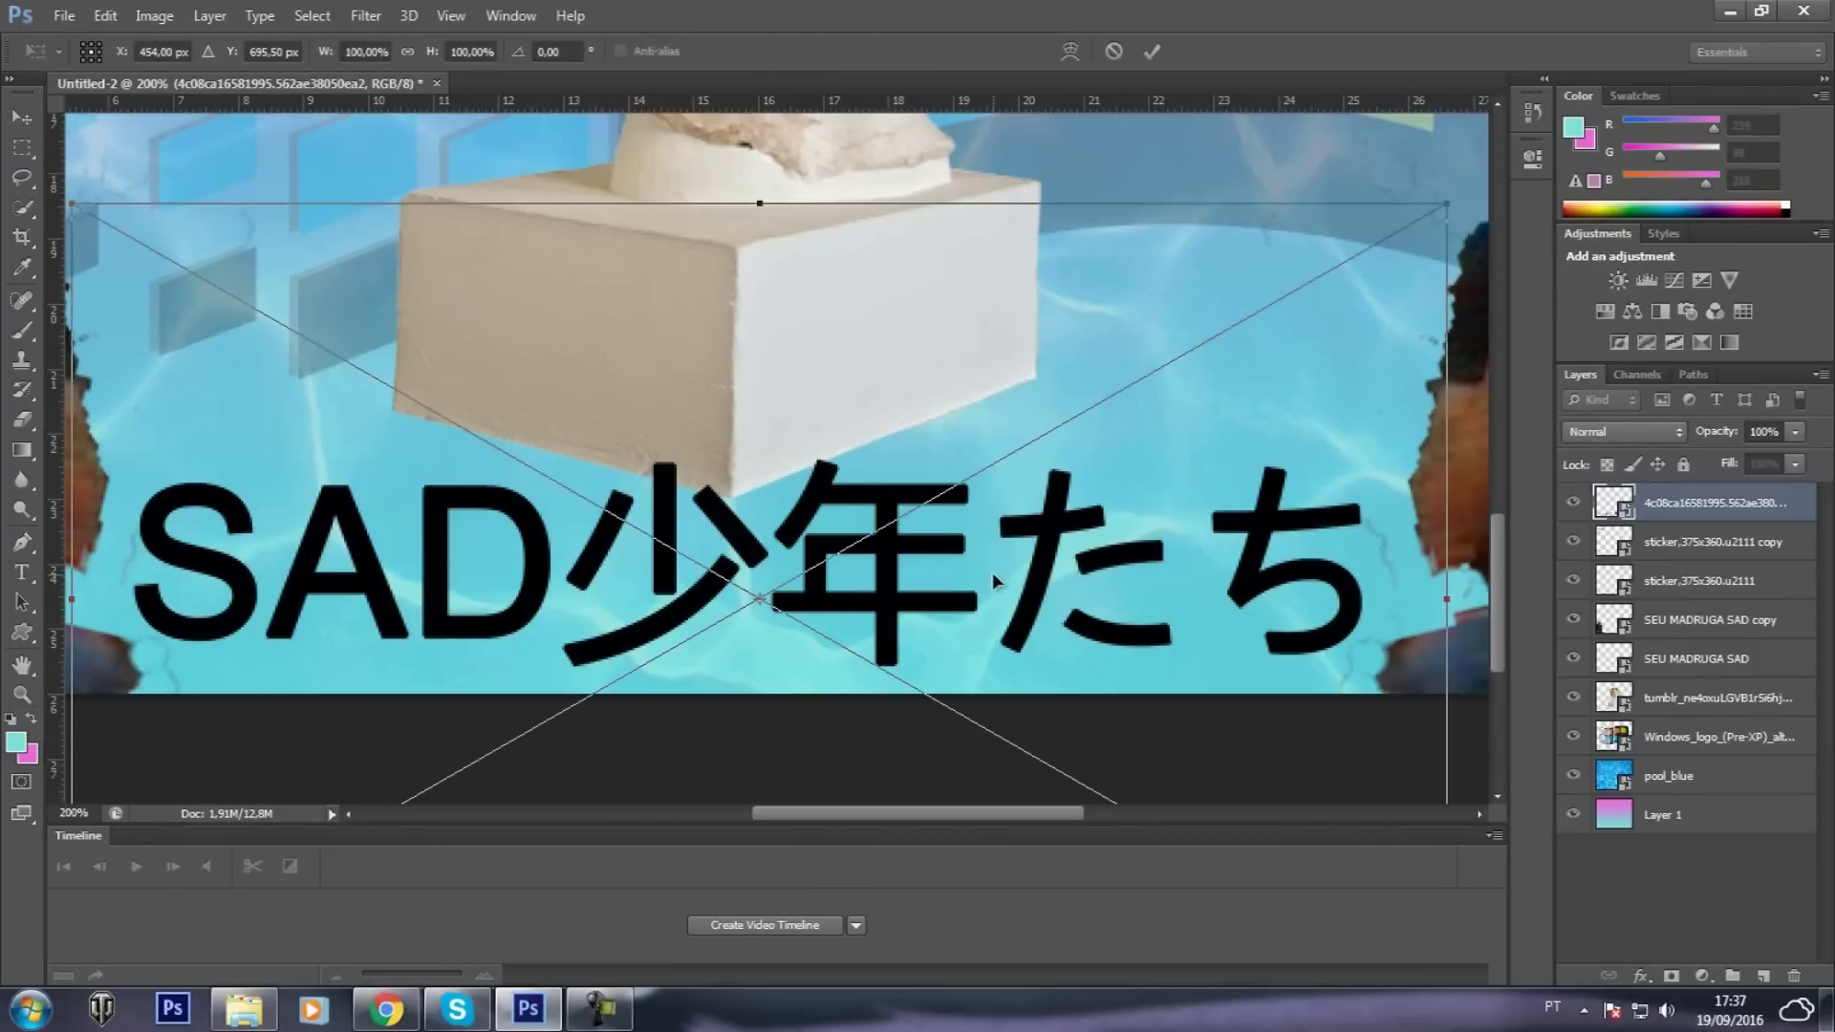
pyautogui.moveTo(994, 572); pyautogui.dragTo(1003, 578)
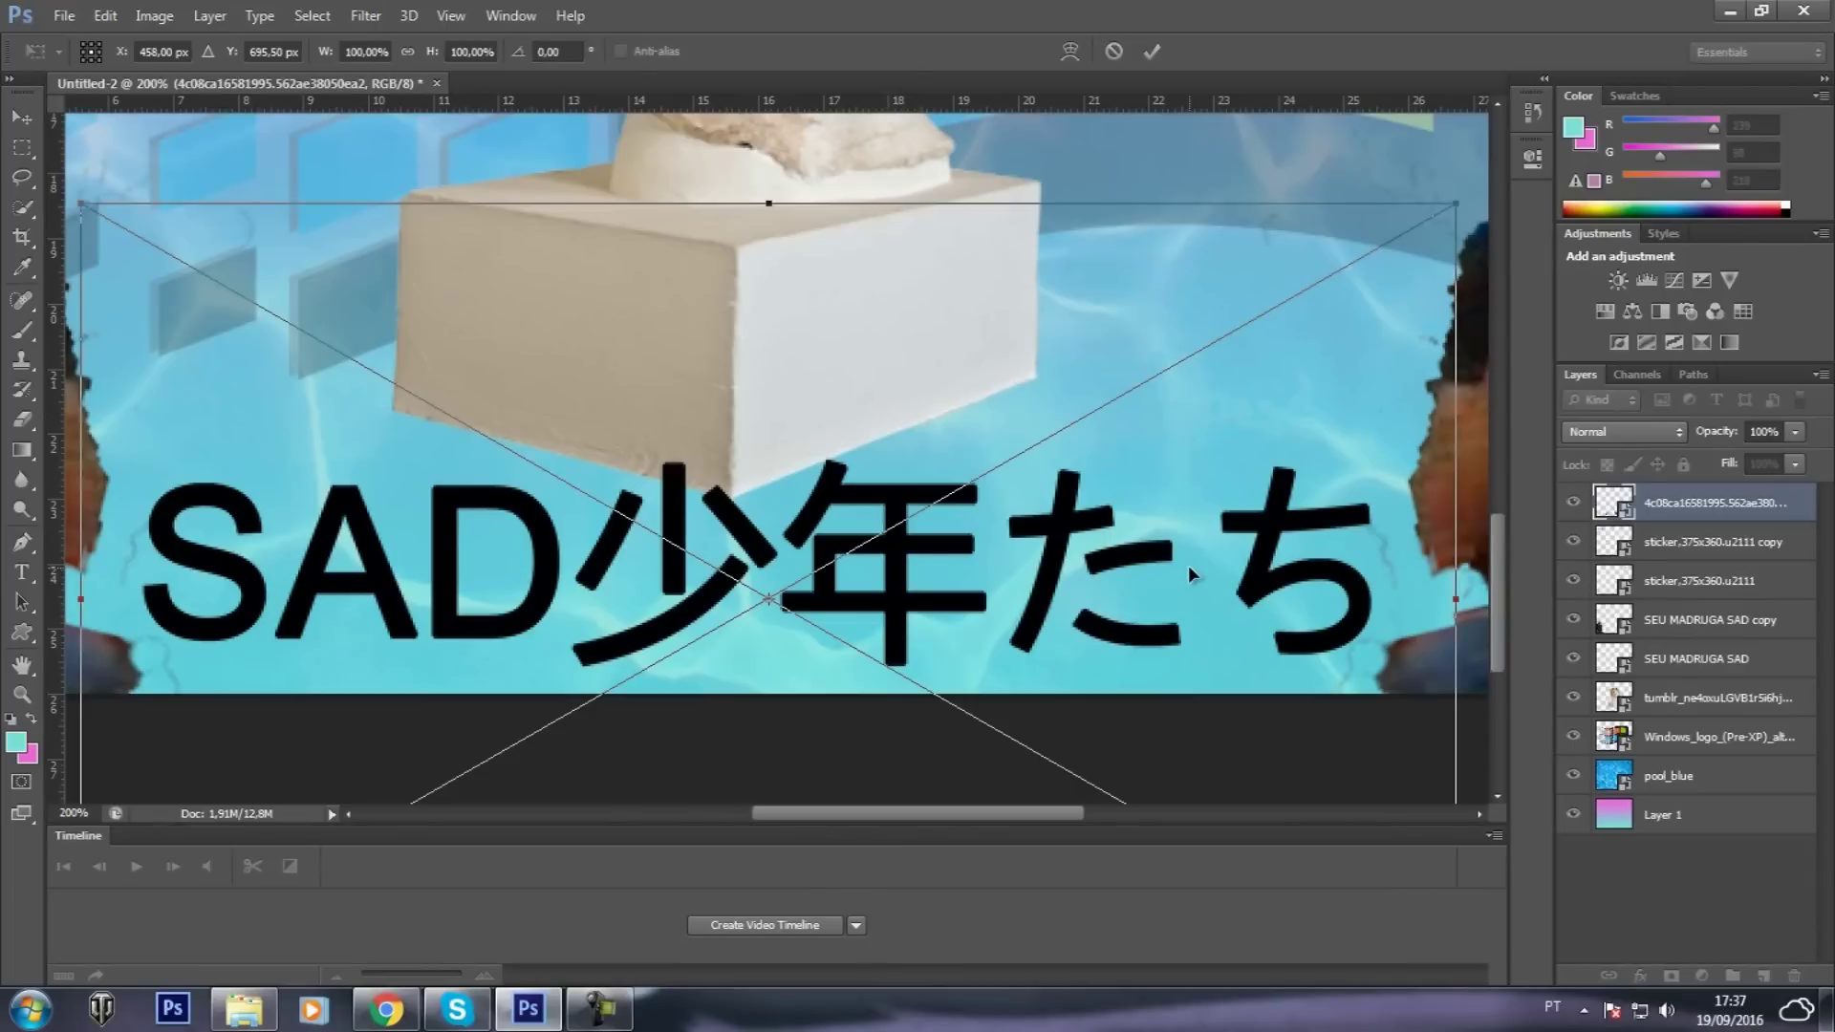
pyautogui.press('Return')
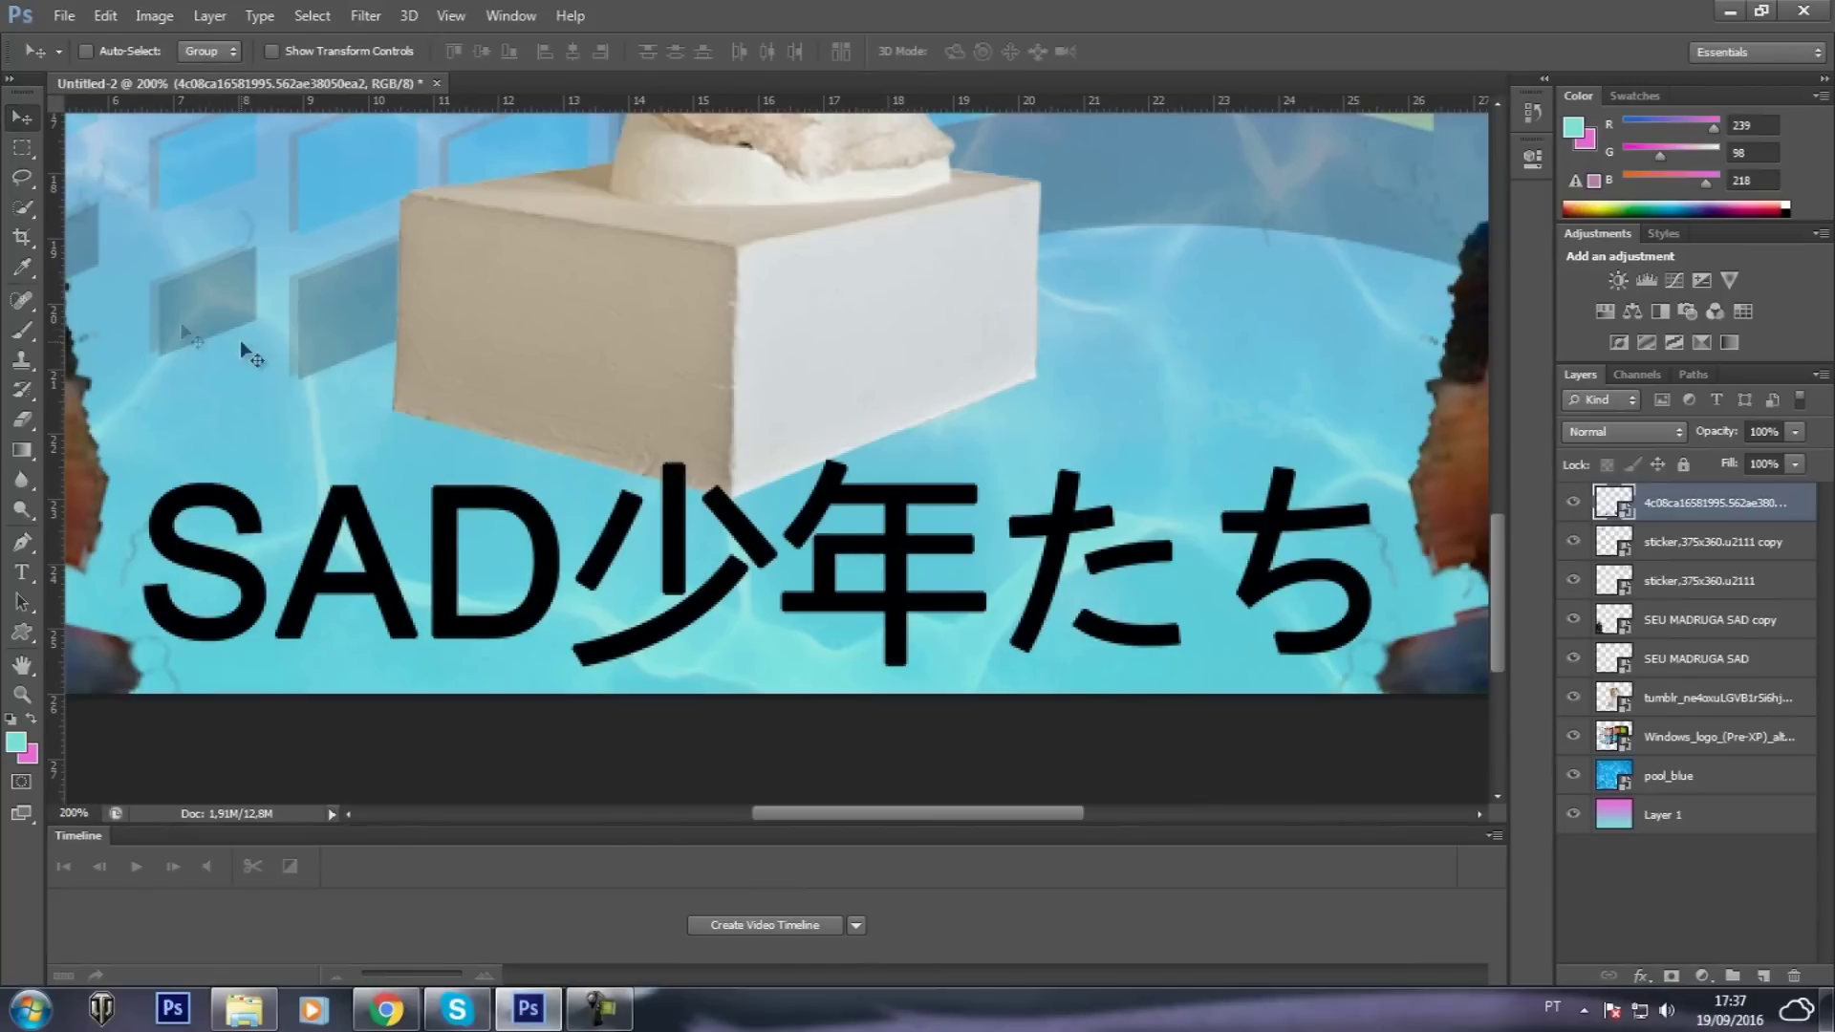
# Fit the whole collage on screen
pyautogui.click(21, 695)
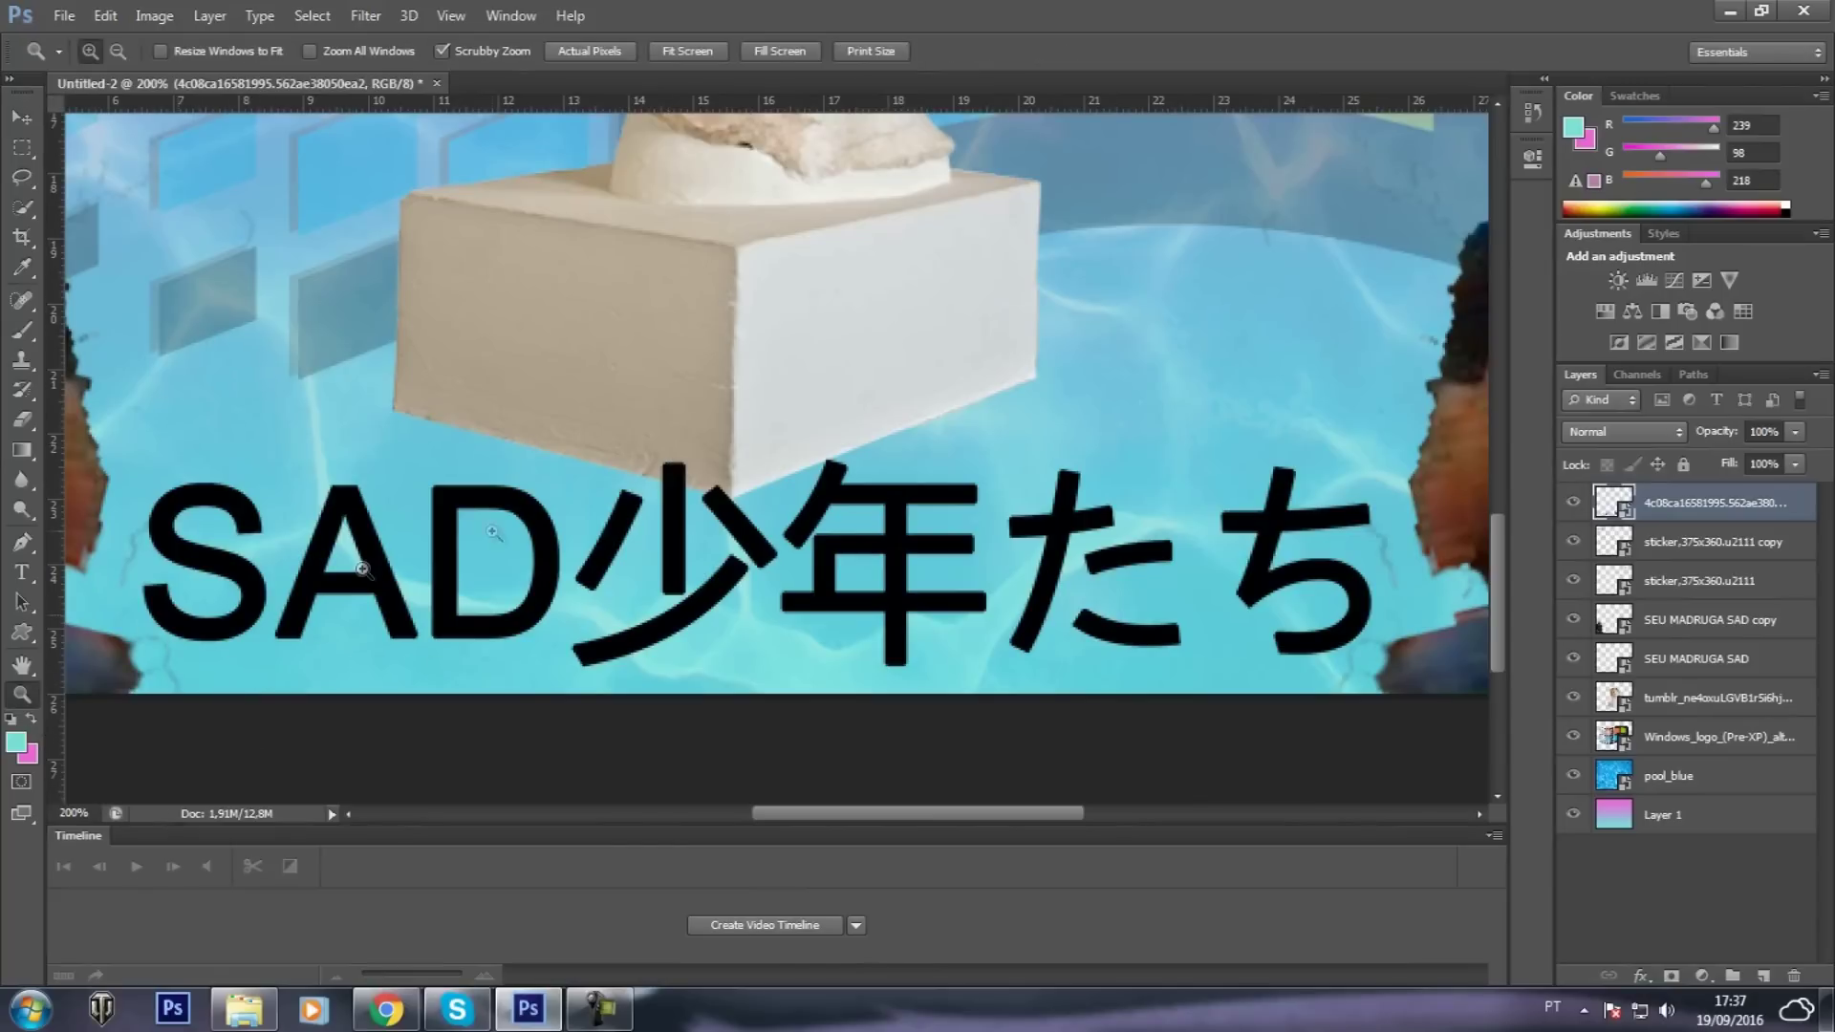
pyautogui.rightClick(650, 490)
pyautogui.click(708, 504)
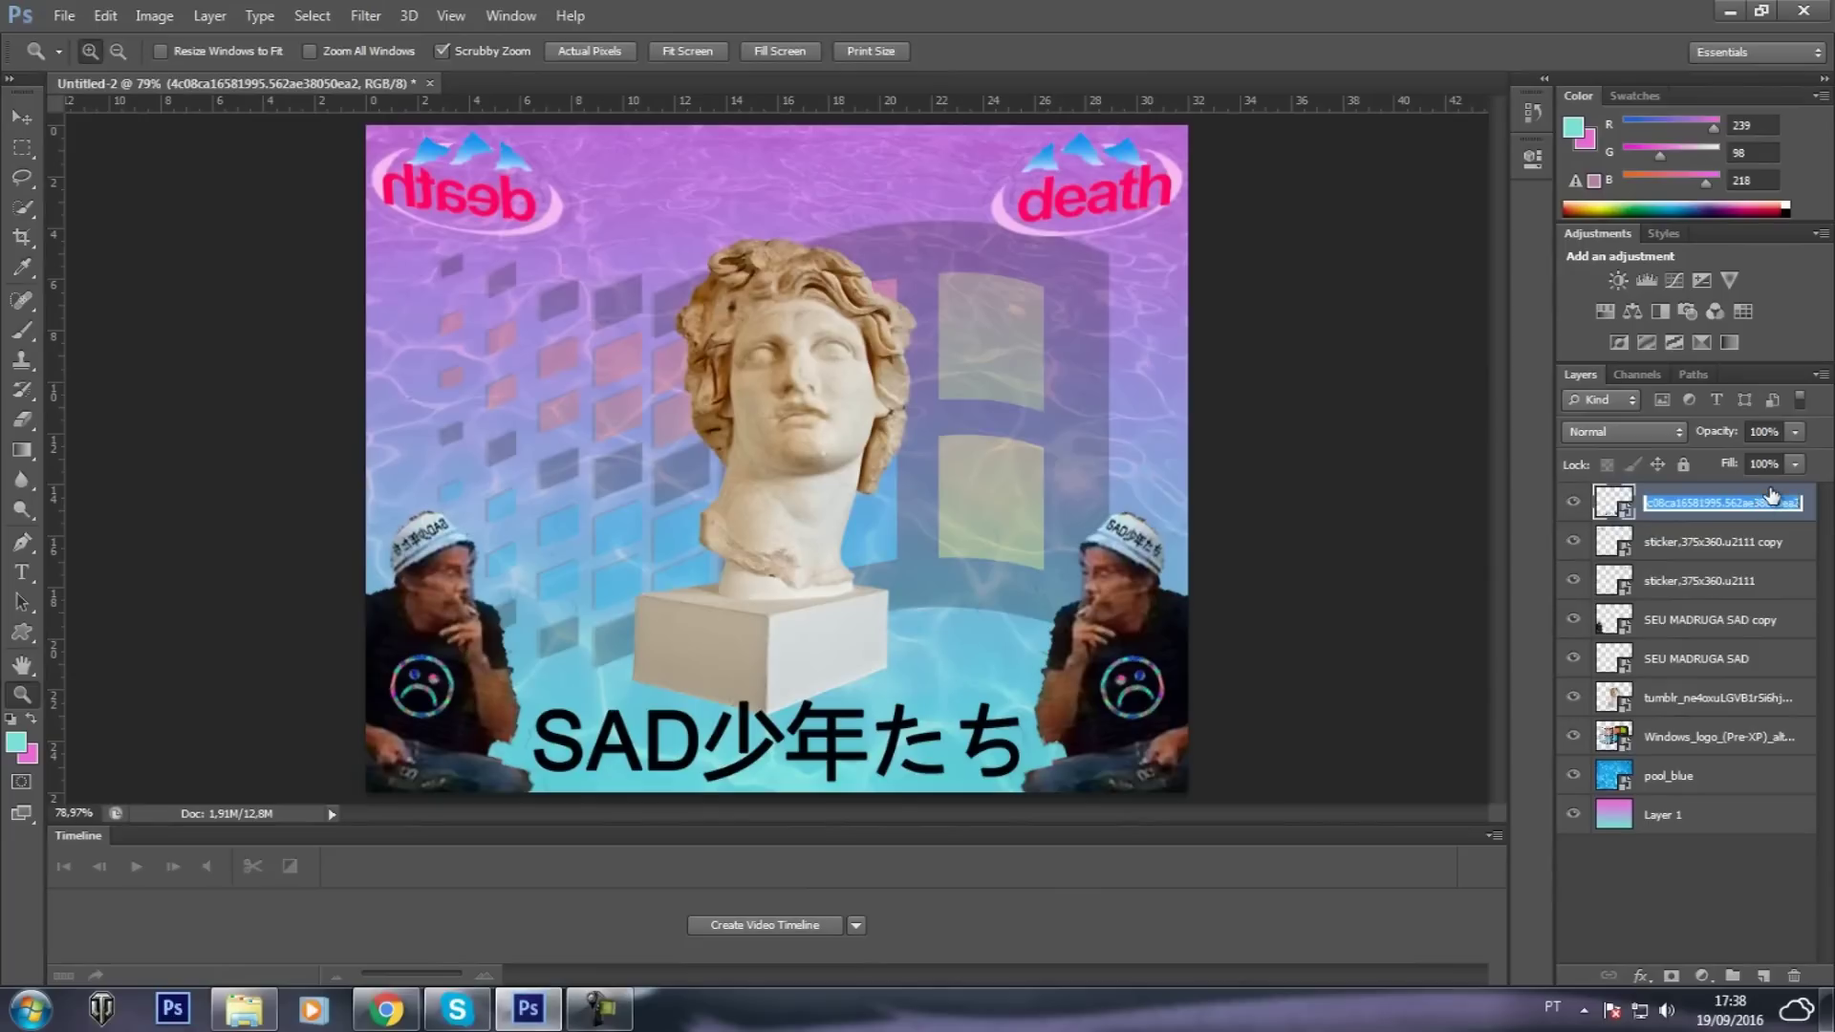
pyautogui.doubleClick(1772, 493)
# Try a Stroke on the caption in Layer Style, then untick it and cancel the dialog
pyautogui.click(1213, 421)
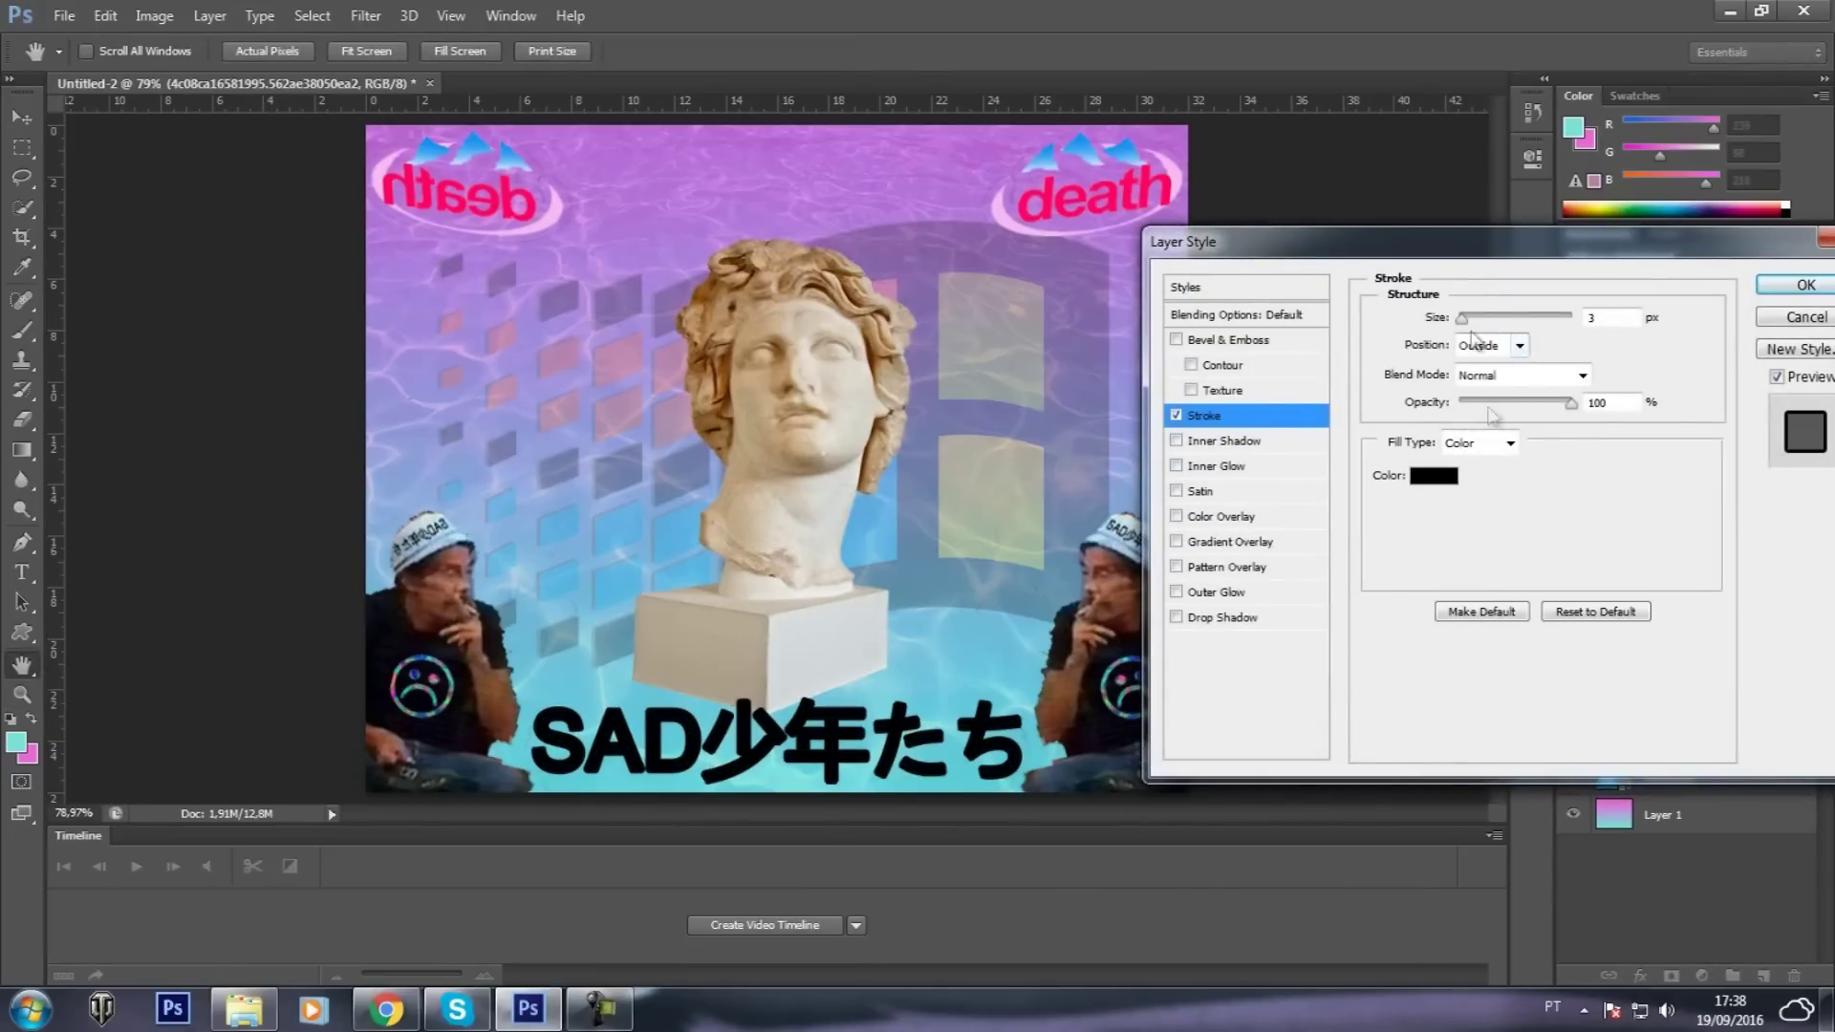
pyautogui.moveTo(1477, 243); pyautogui.dragTo(1402, 179)
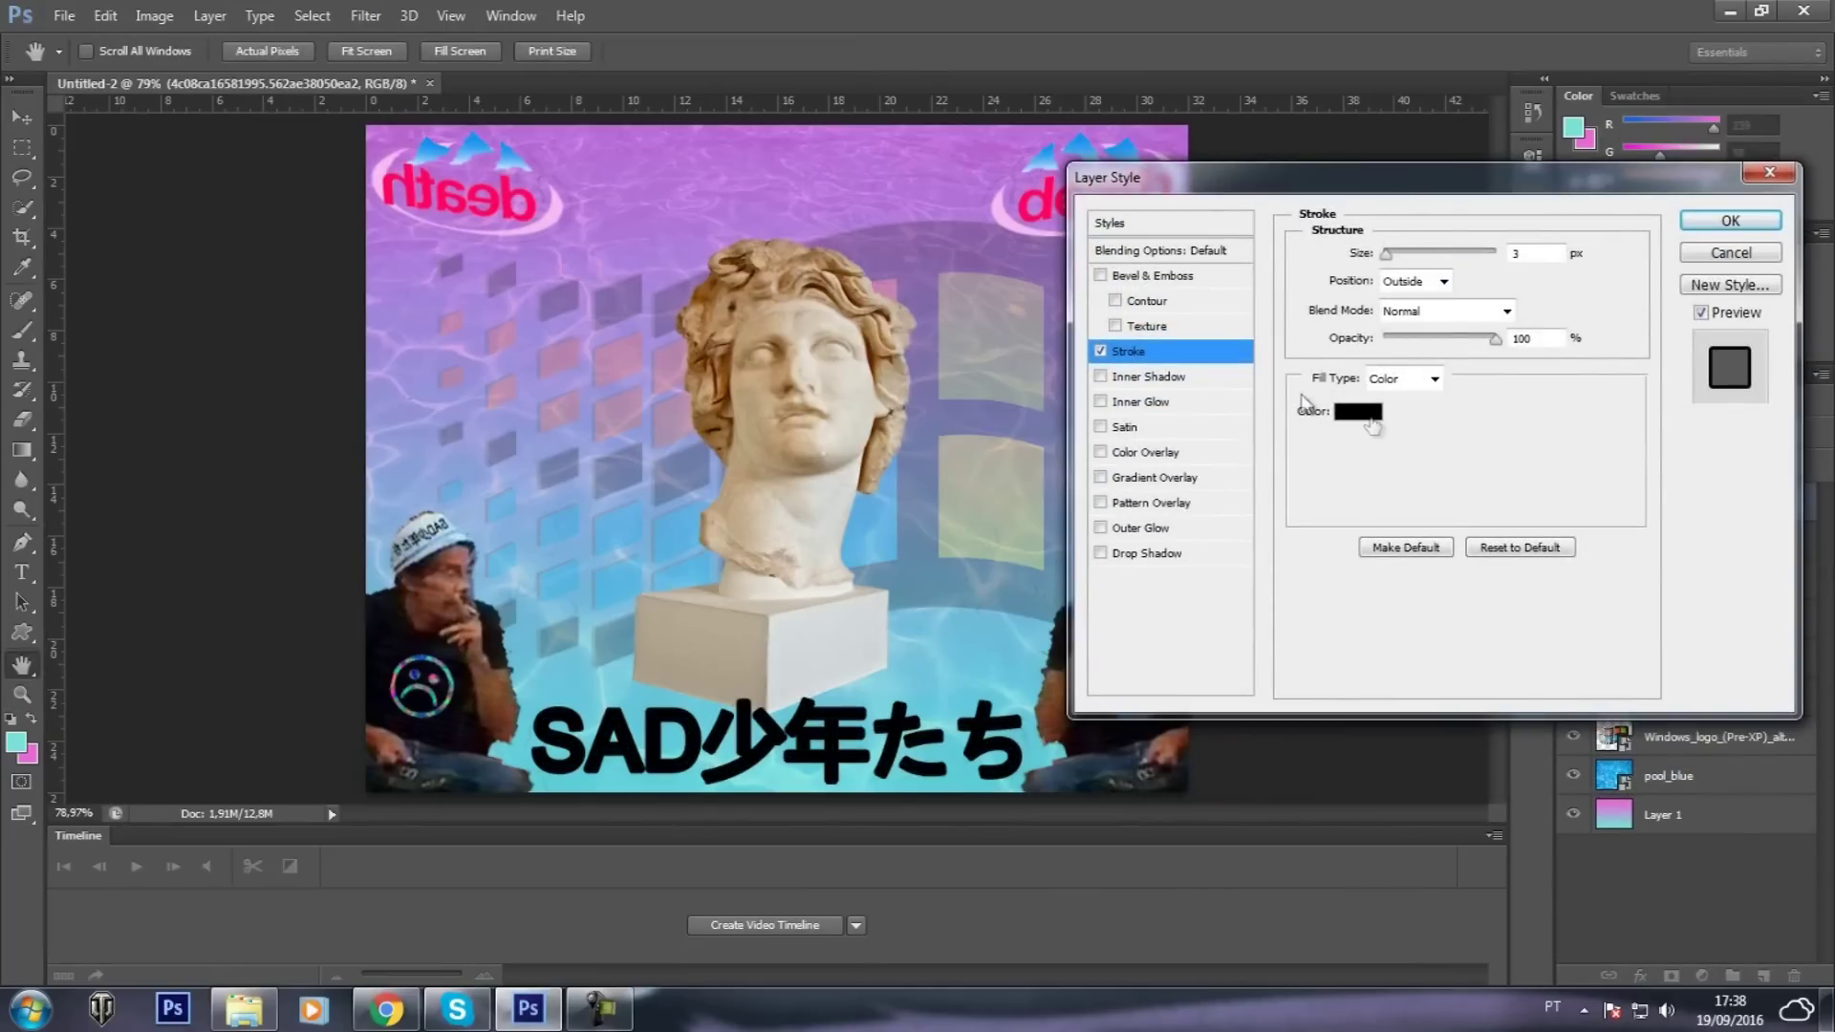
pyautogui.click(1100, 351)
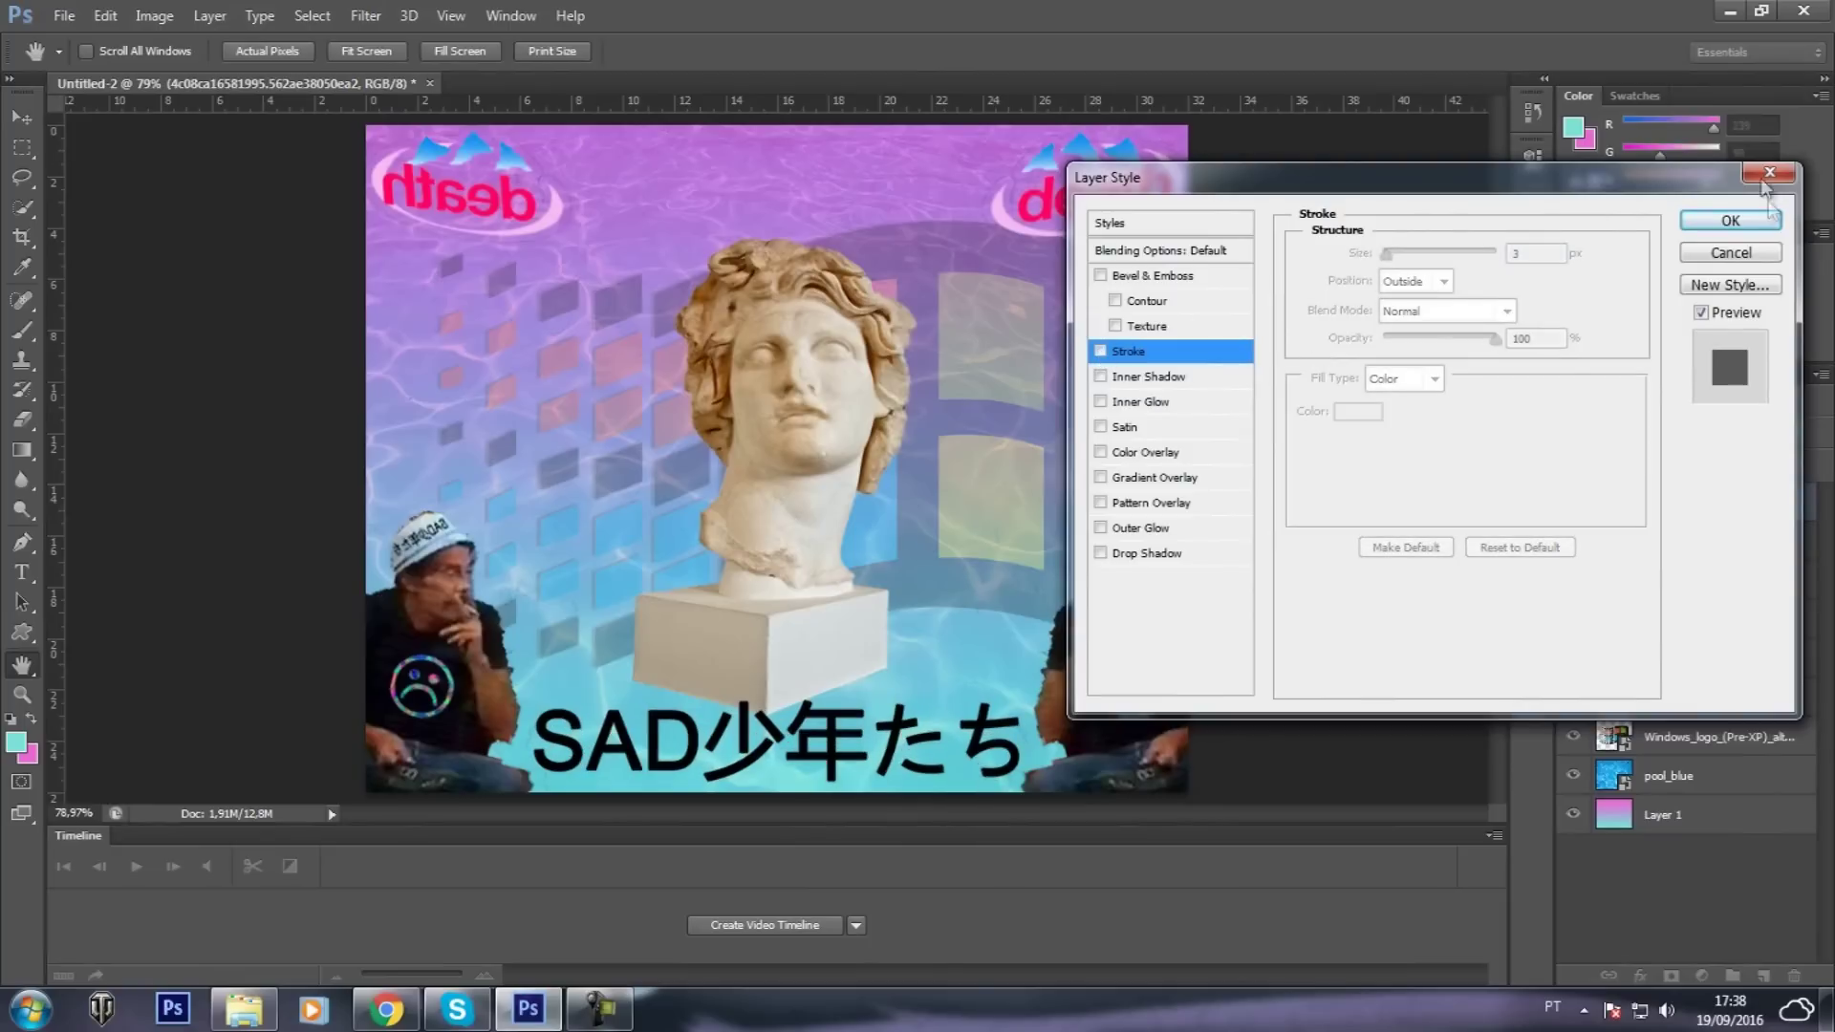
pyautogui.click(1742, 255)
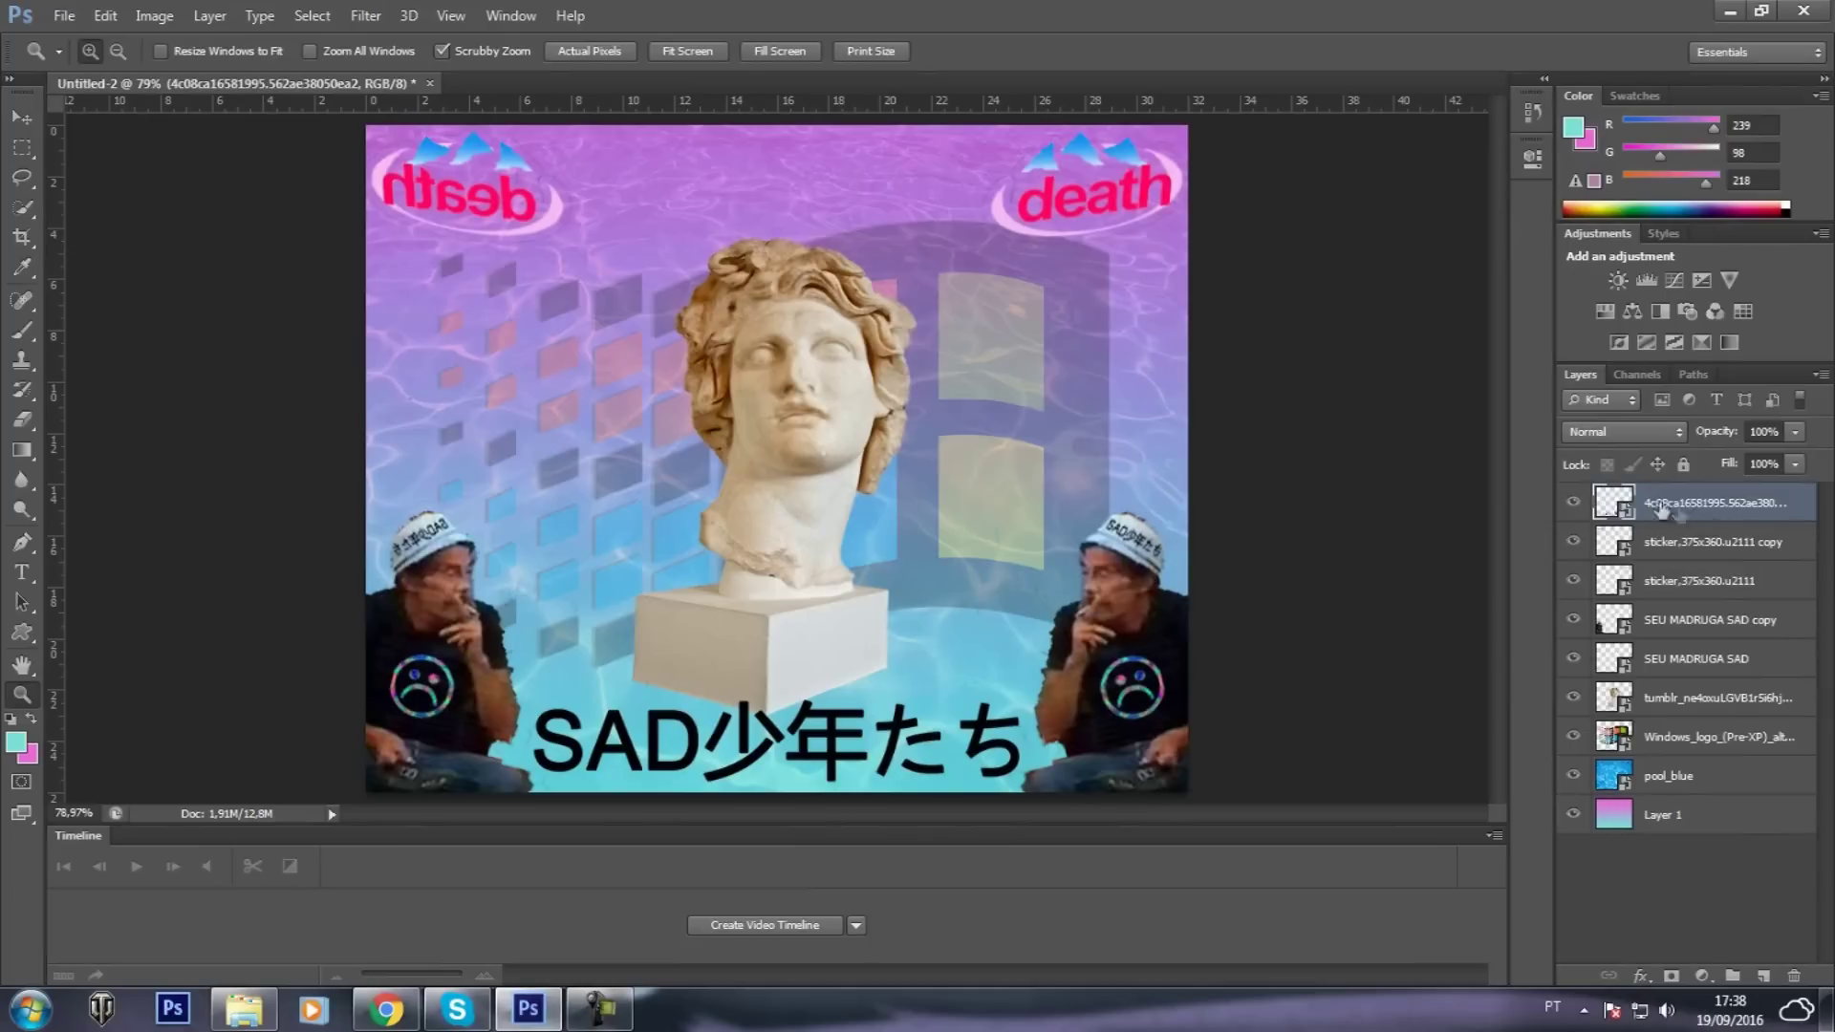
pyautogui.doubleClick(1810, 501)
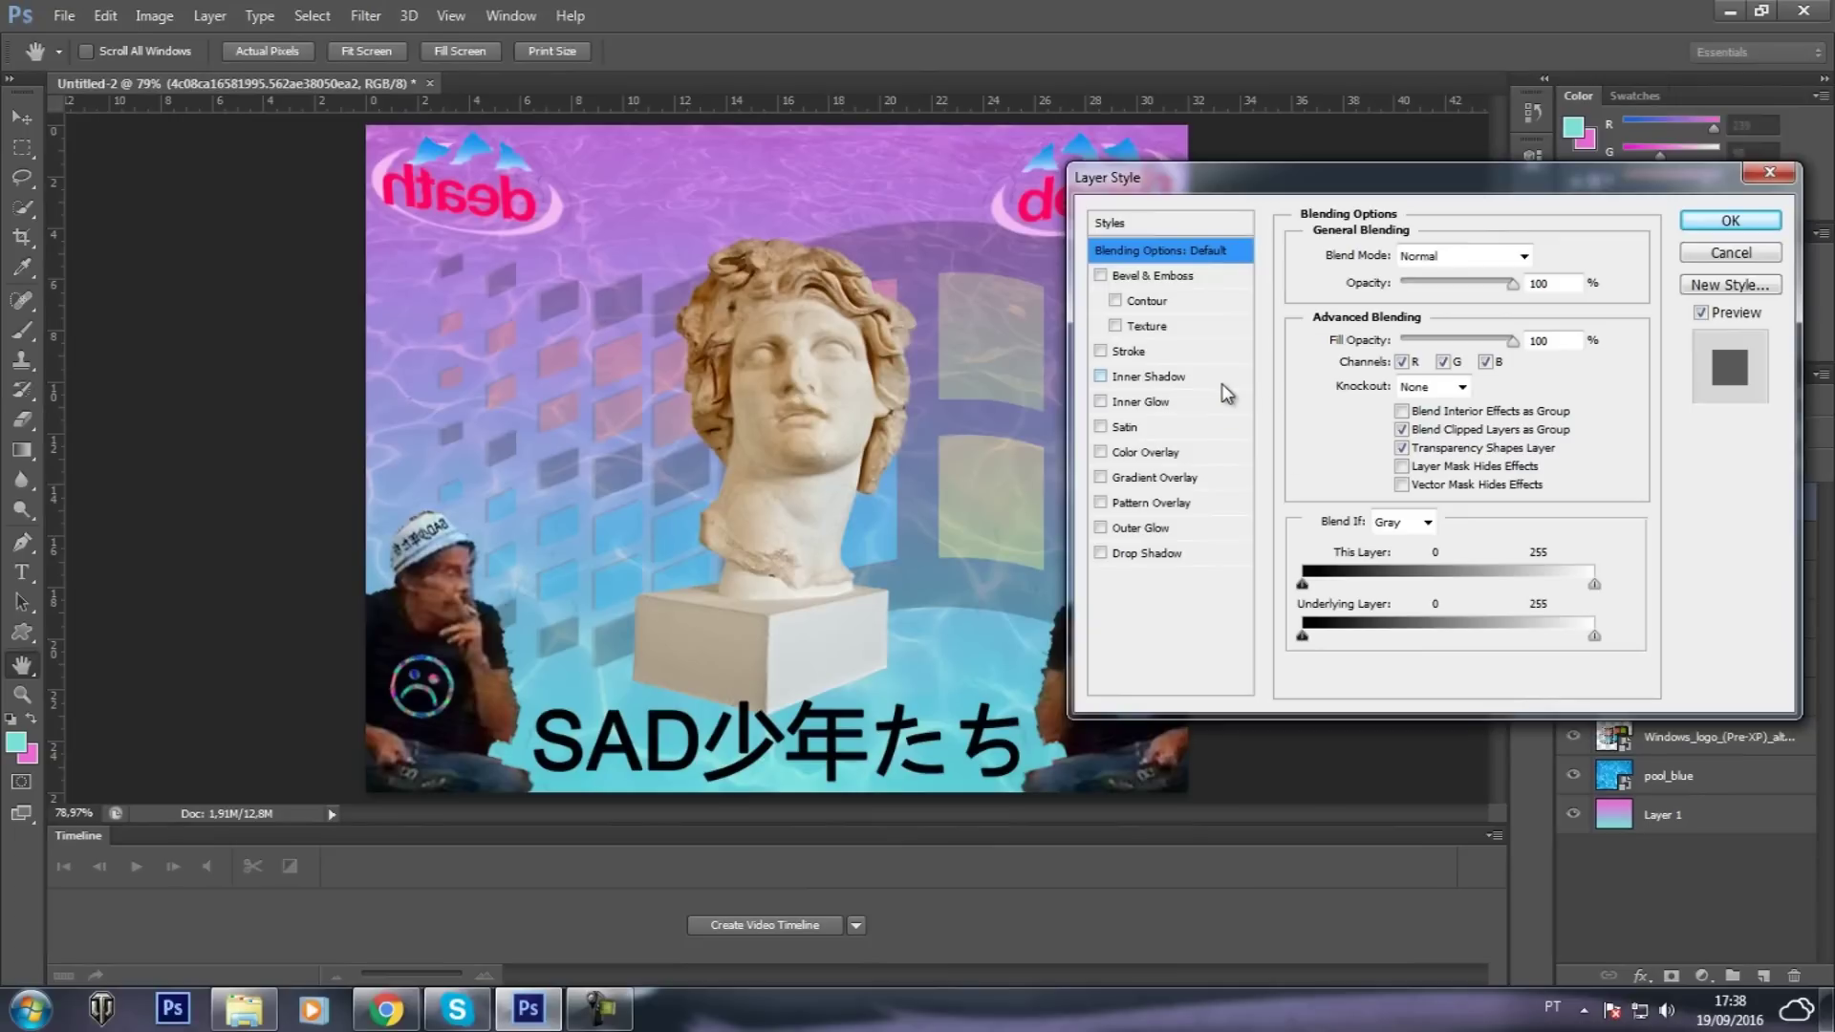
# Enable Gradient Overlay on the caption and browse gradient presets such as Spectrum and Violet, Orange
pyautogui.click(1188, 478)
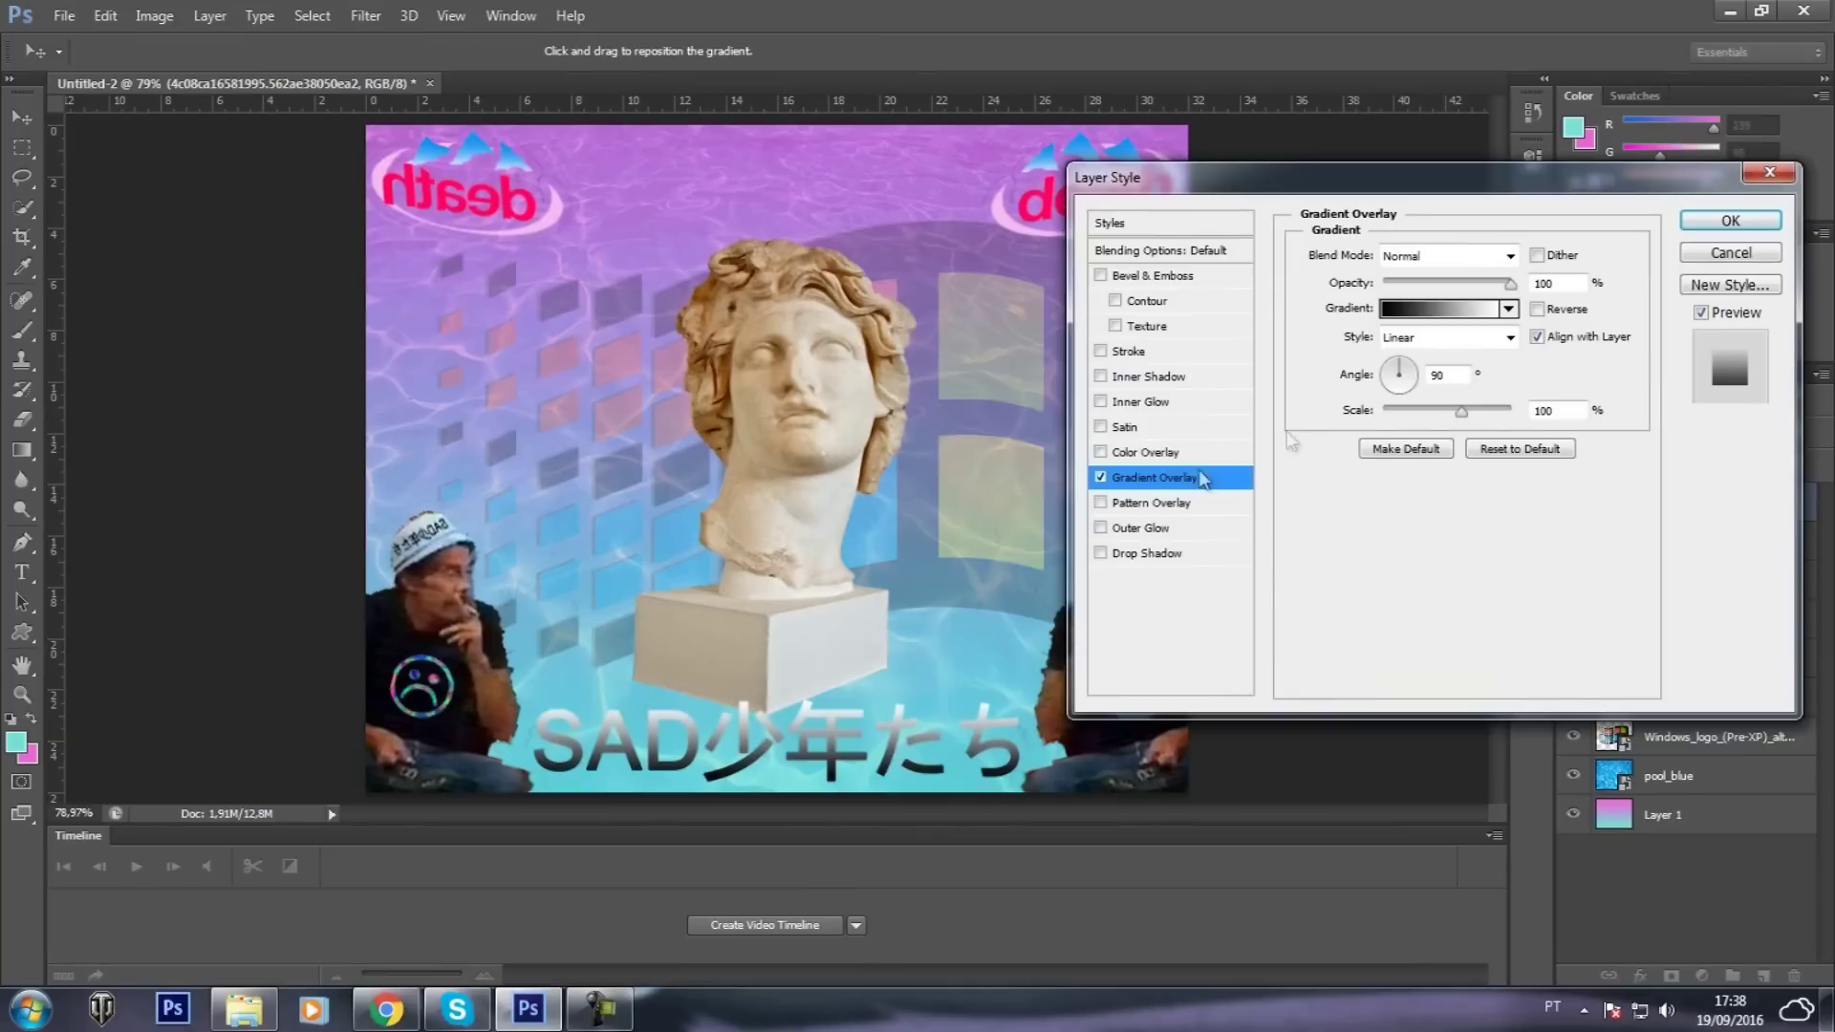
pyautogui.click(1434, 309)
pyautogui.click(891, 224)
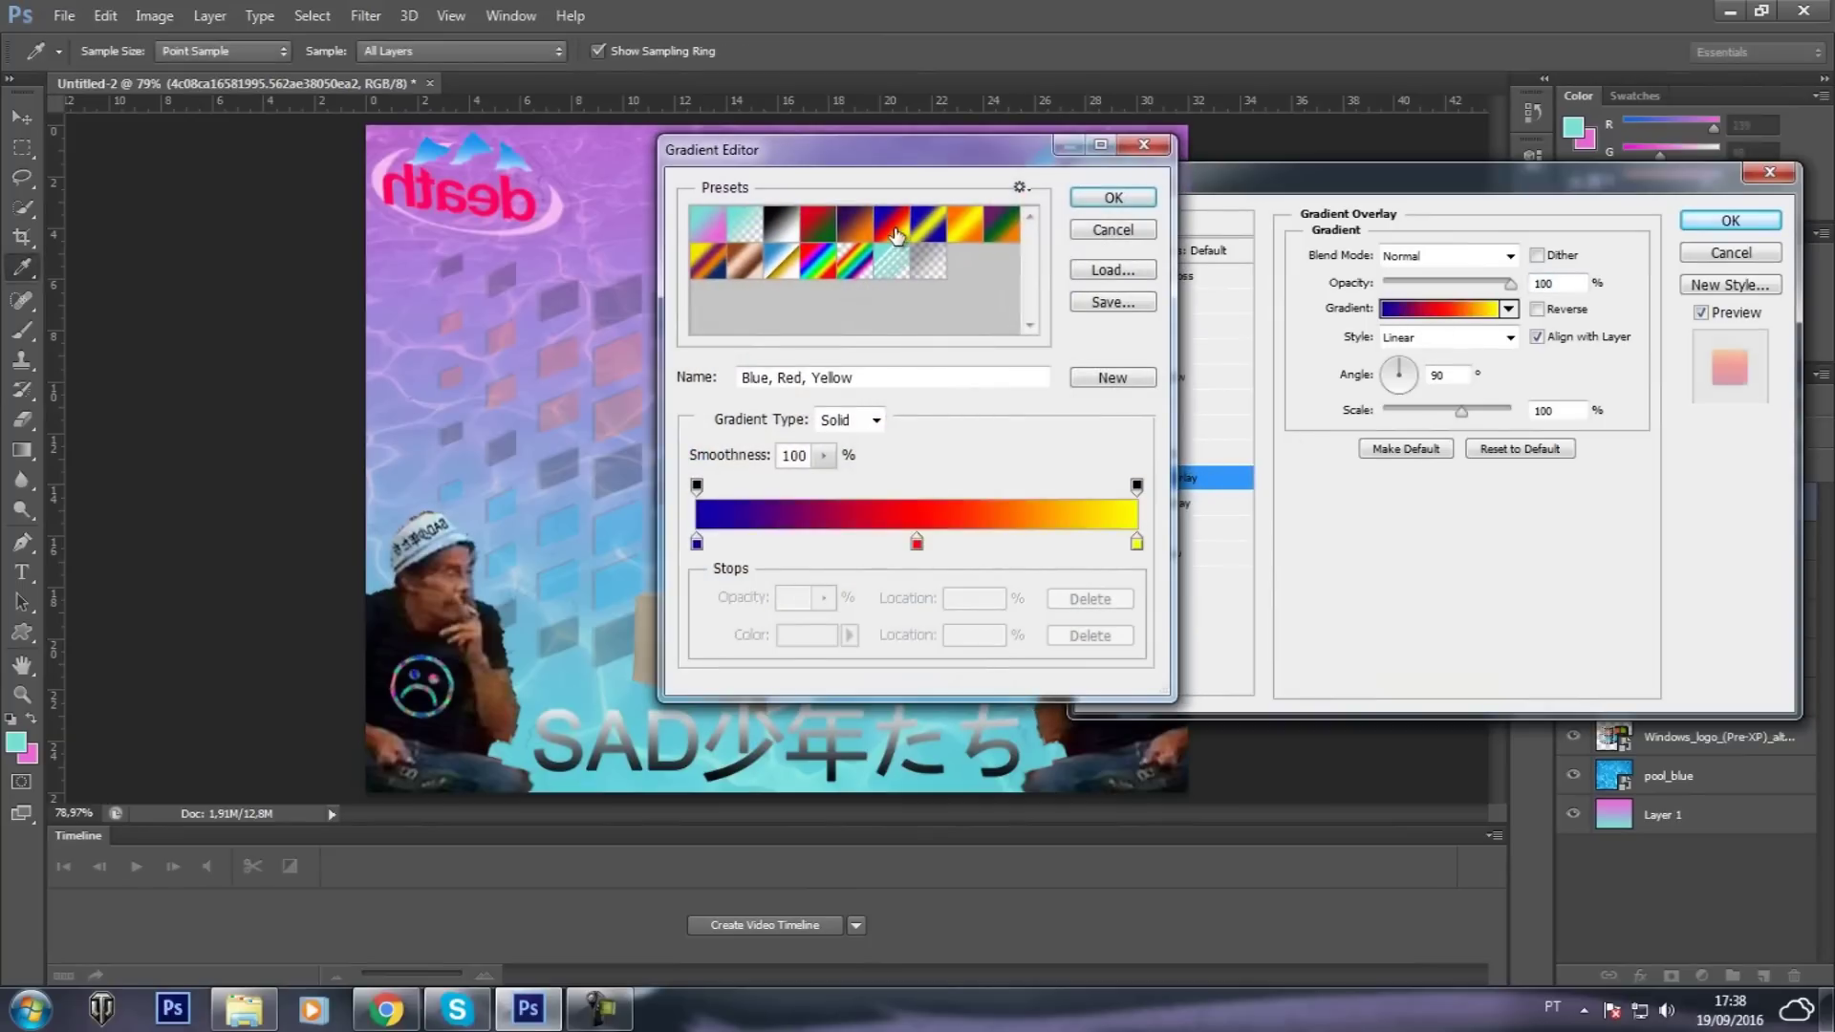
pyautogui.moveTo(932, 151); pyautogui.dragTo(1255, 140)
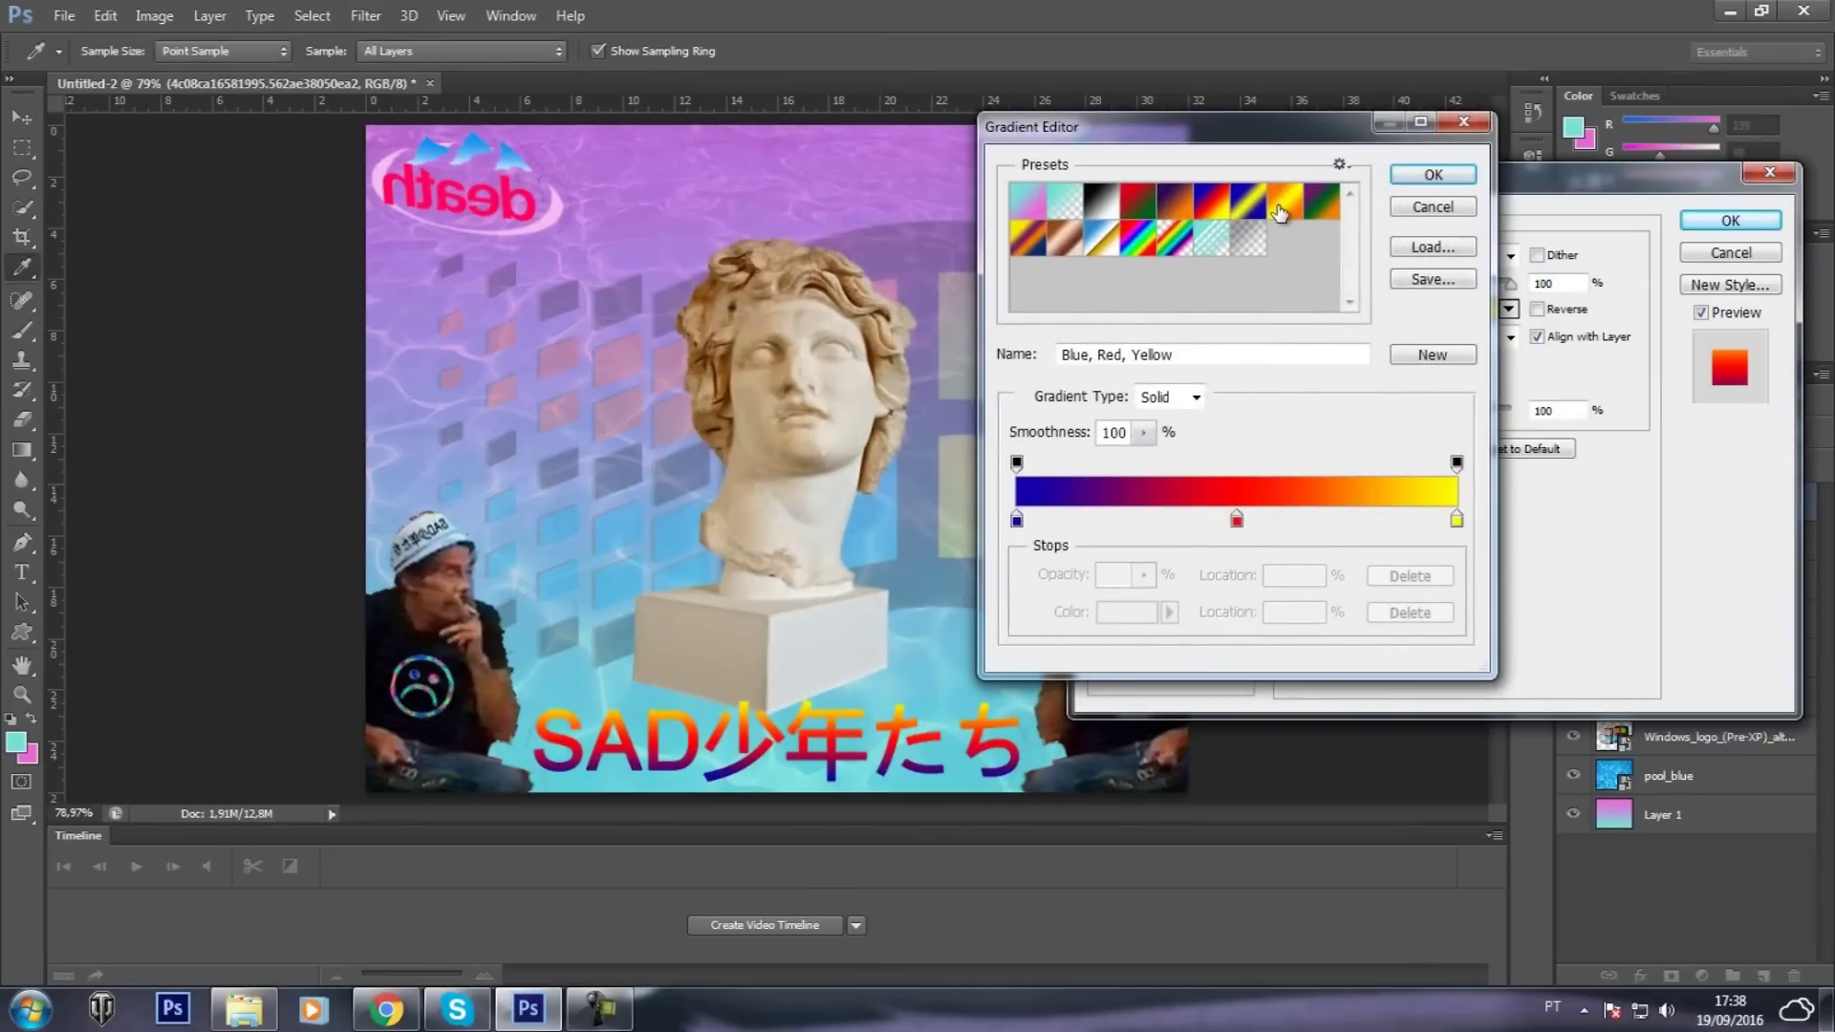
pyautogui.click(1280, 205)
pyautogui.click(1214, 206)
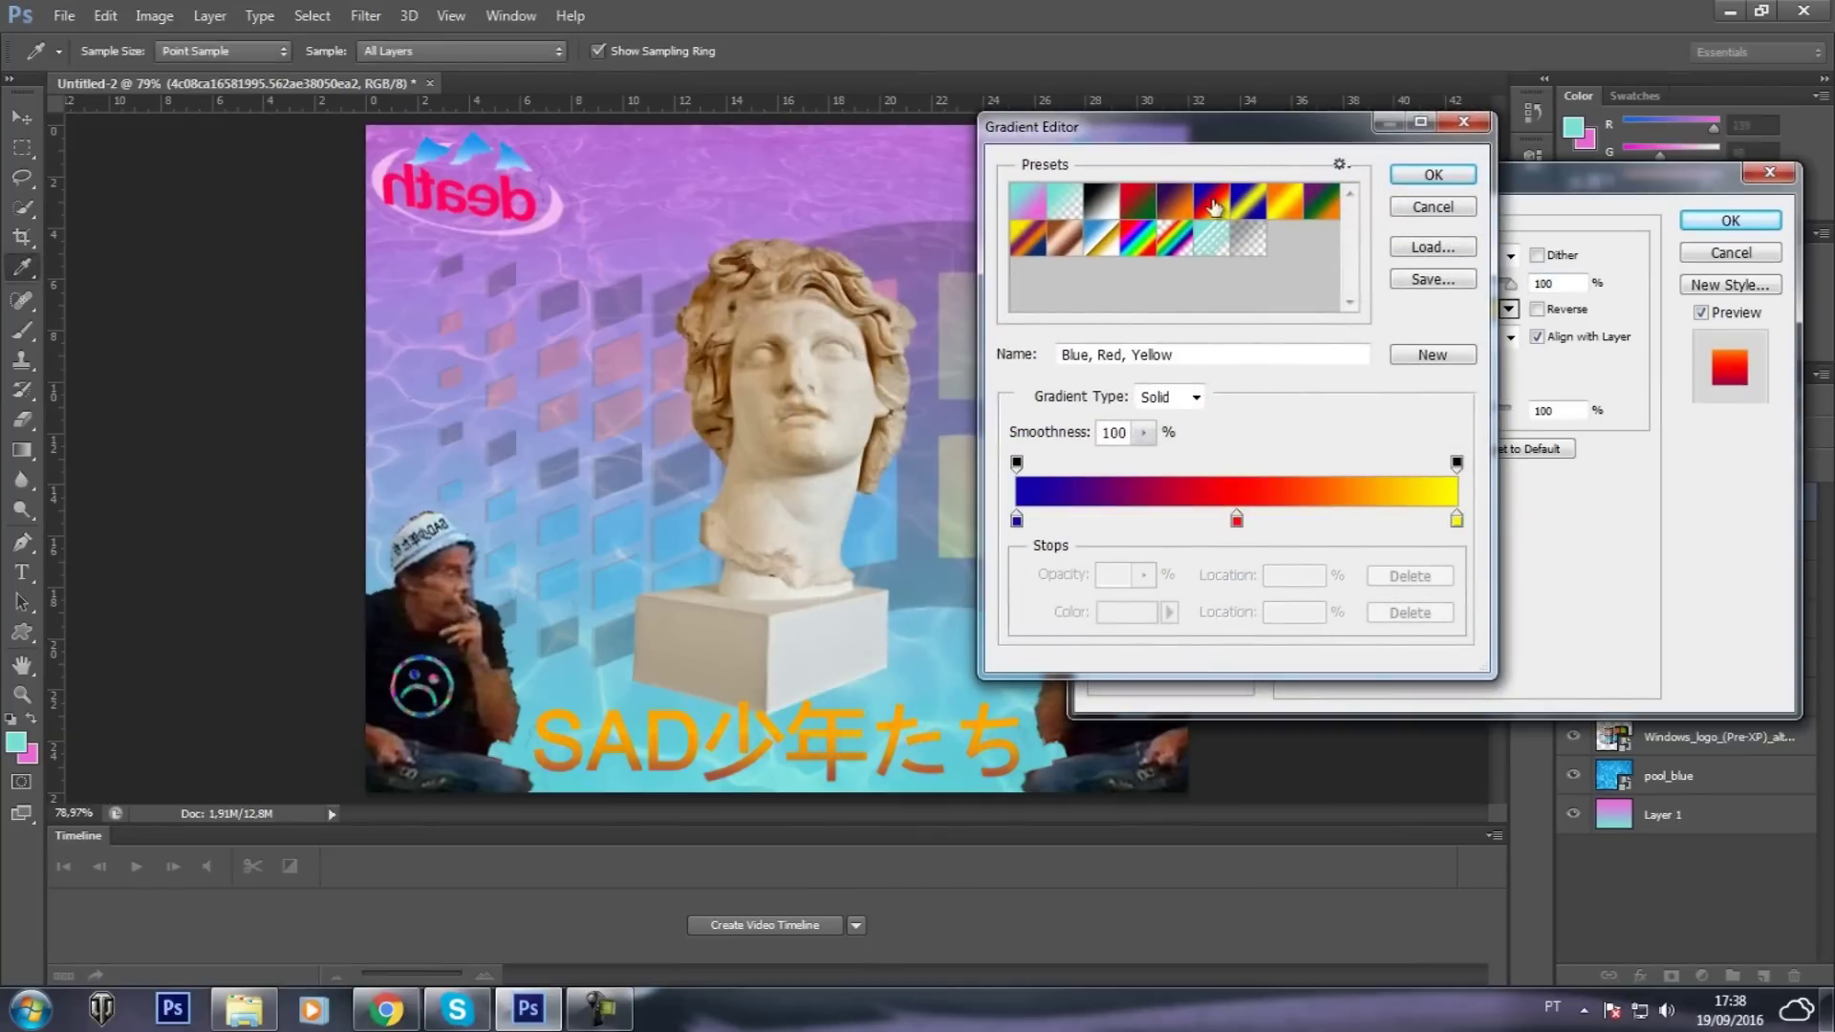
pyautogui.click(1171, 207)
pyautogui.click(1141, 204)
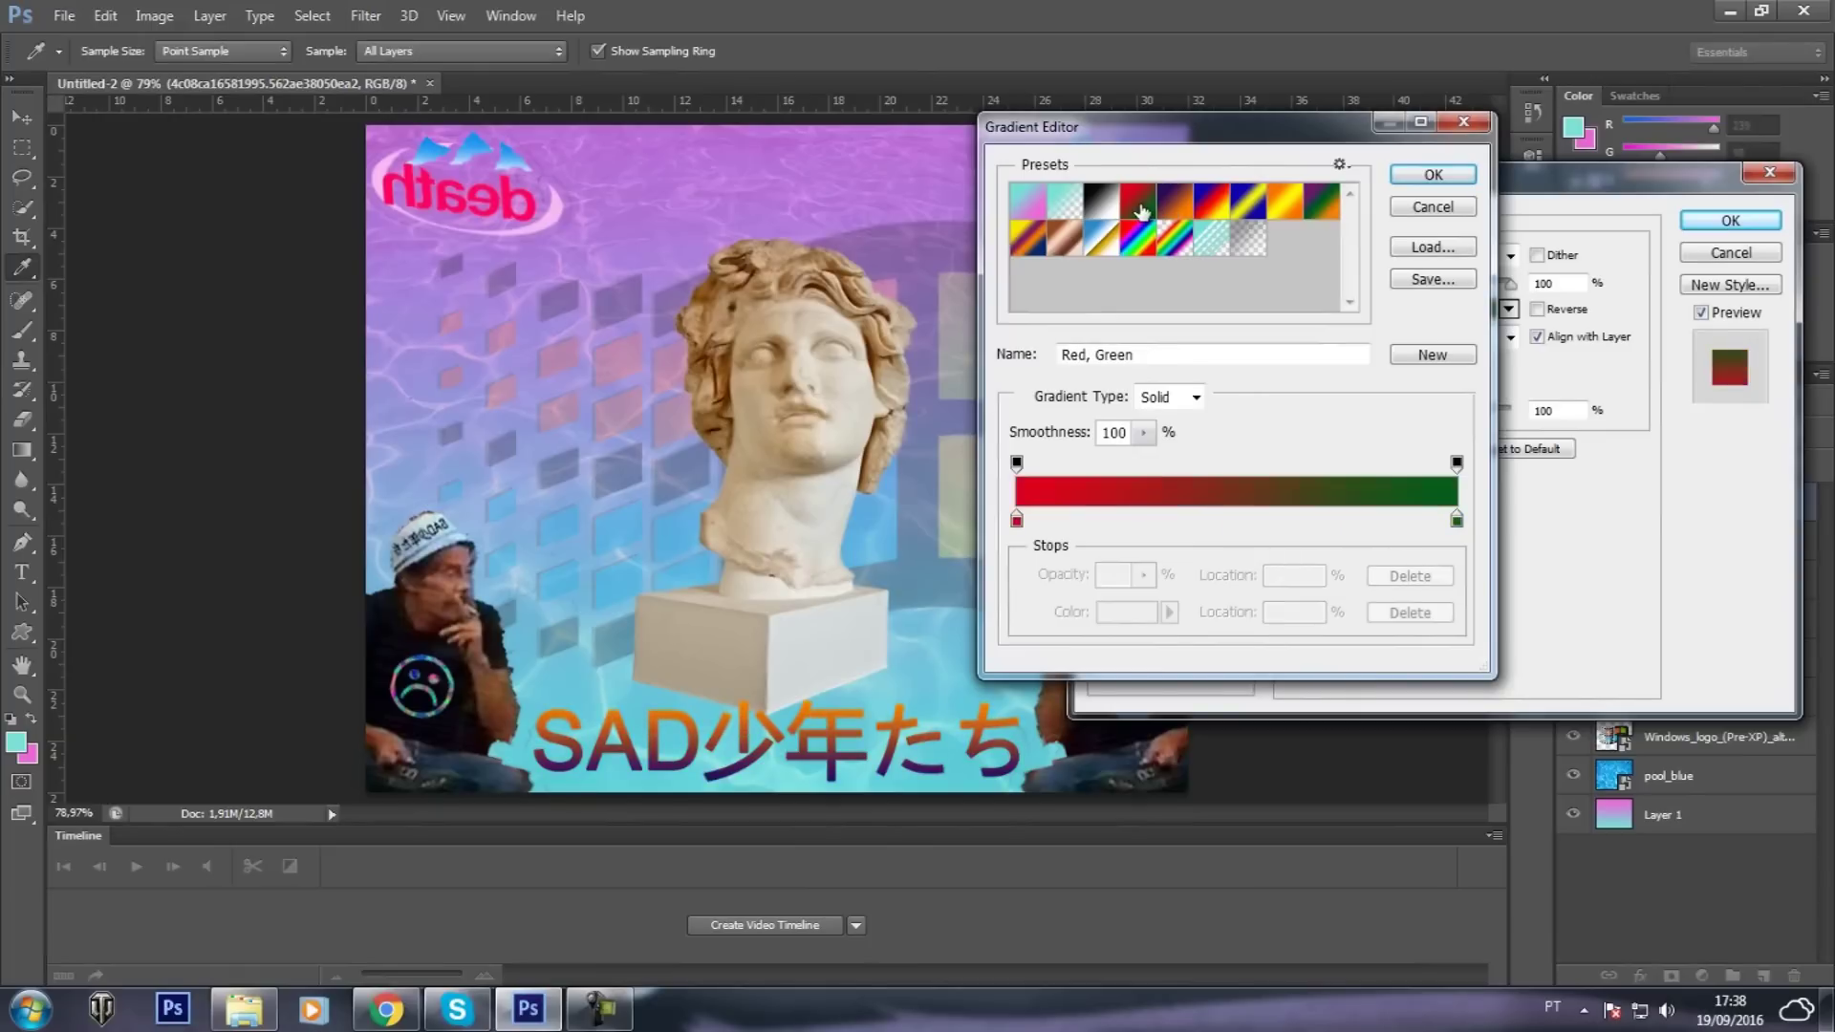
pyautogui.click(1129, 241)
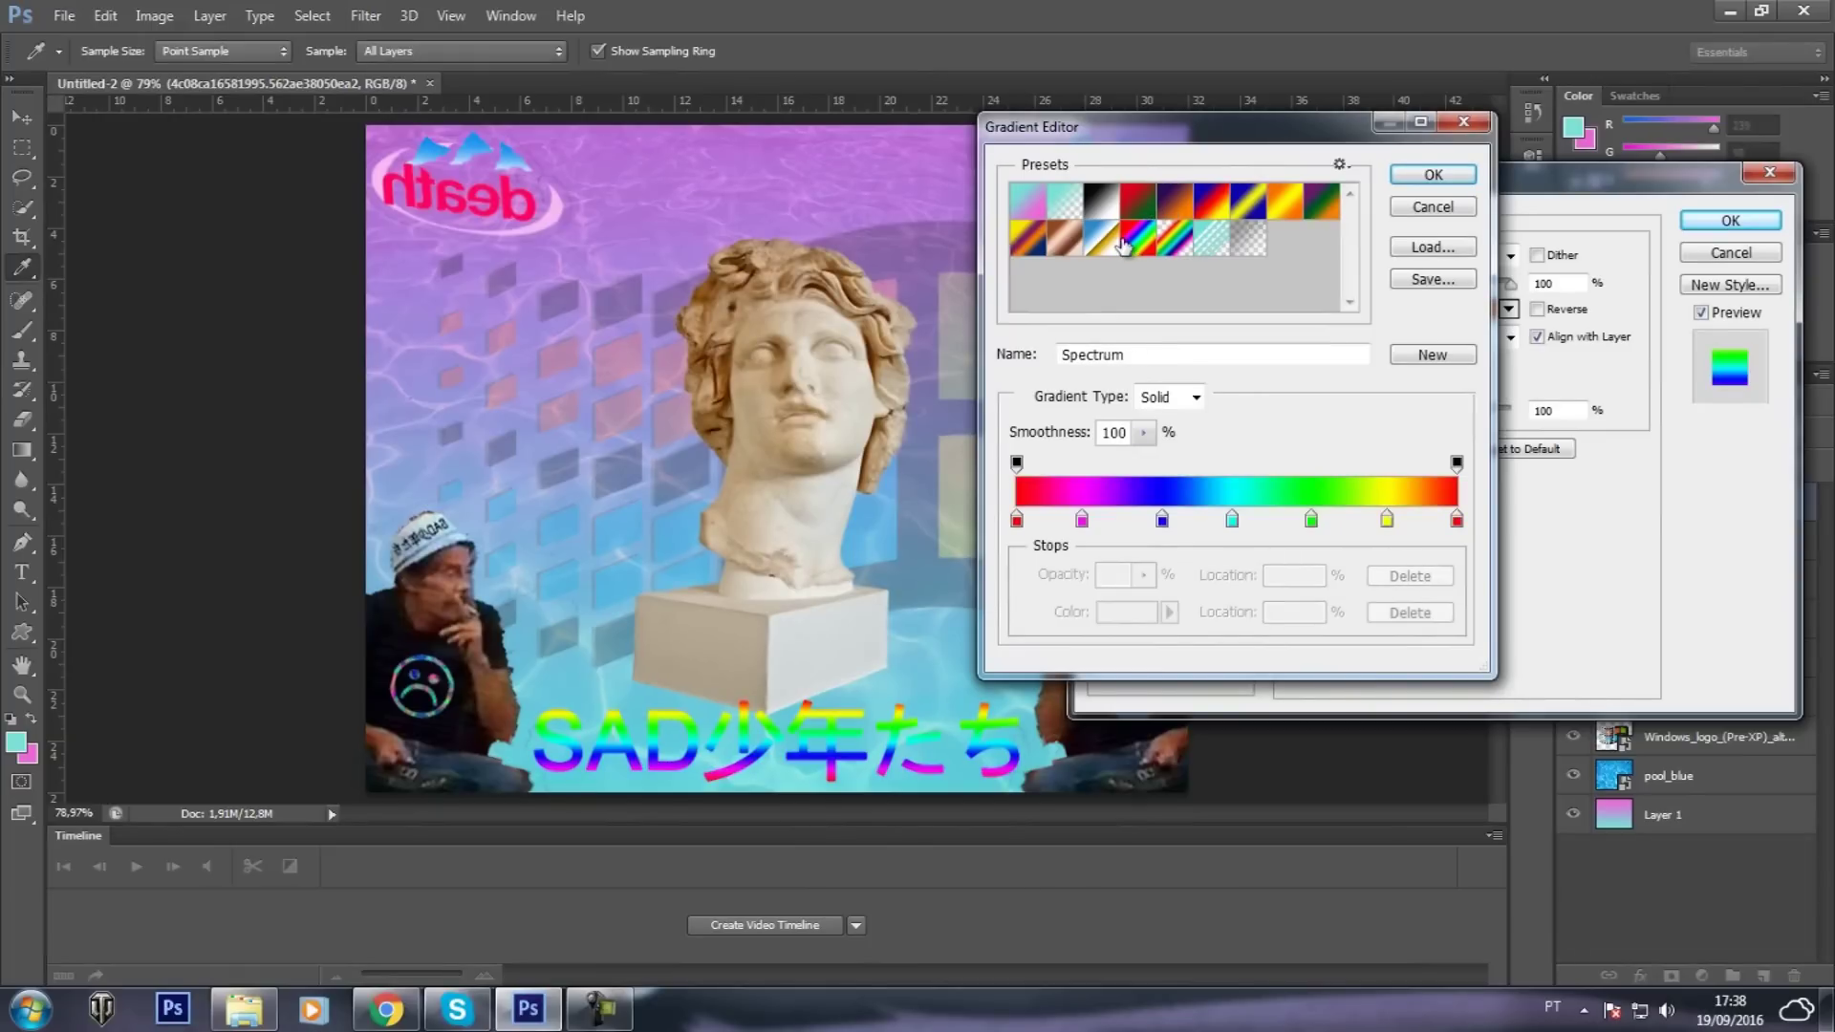
pyautogui.click(1027, 239)
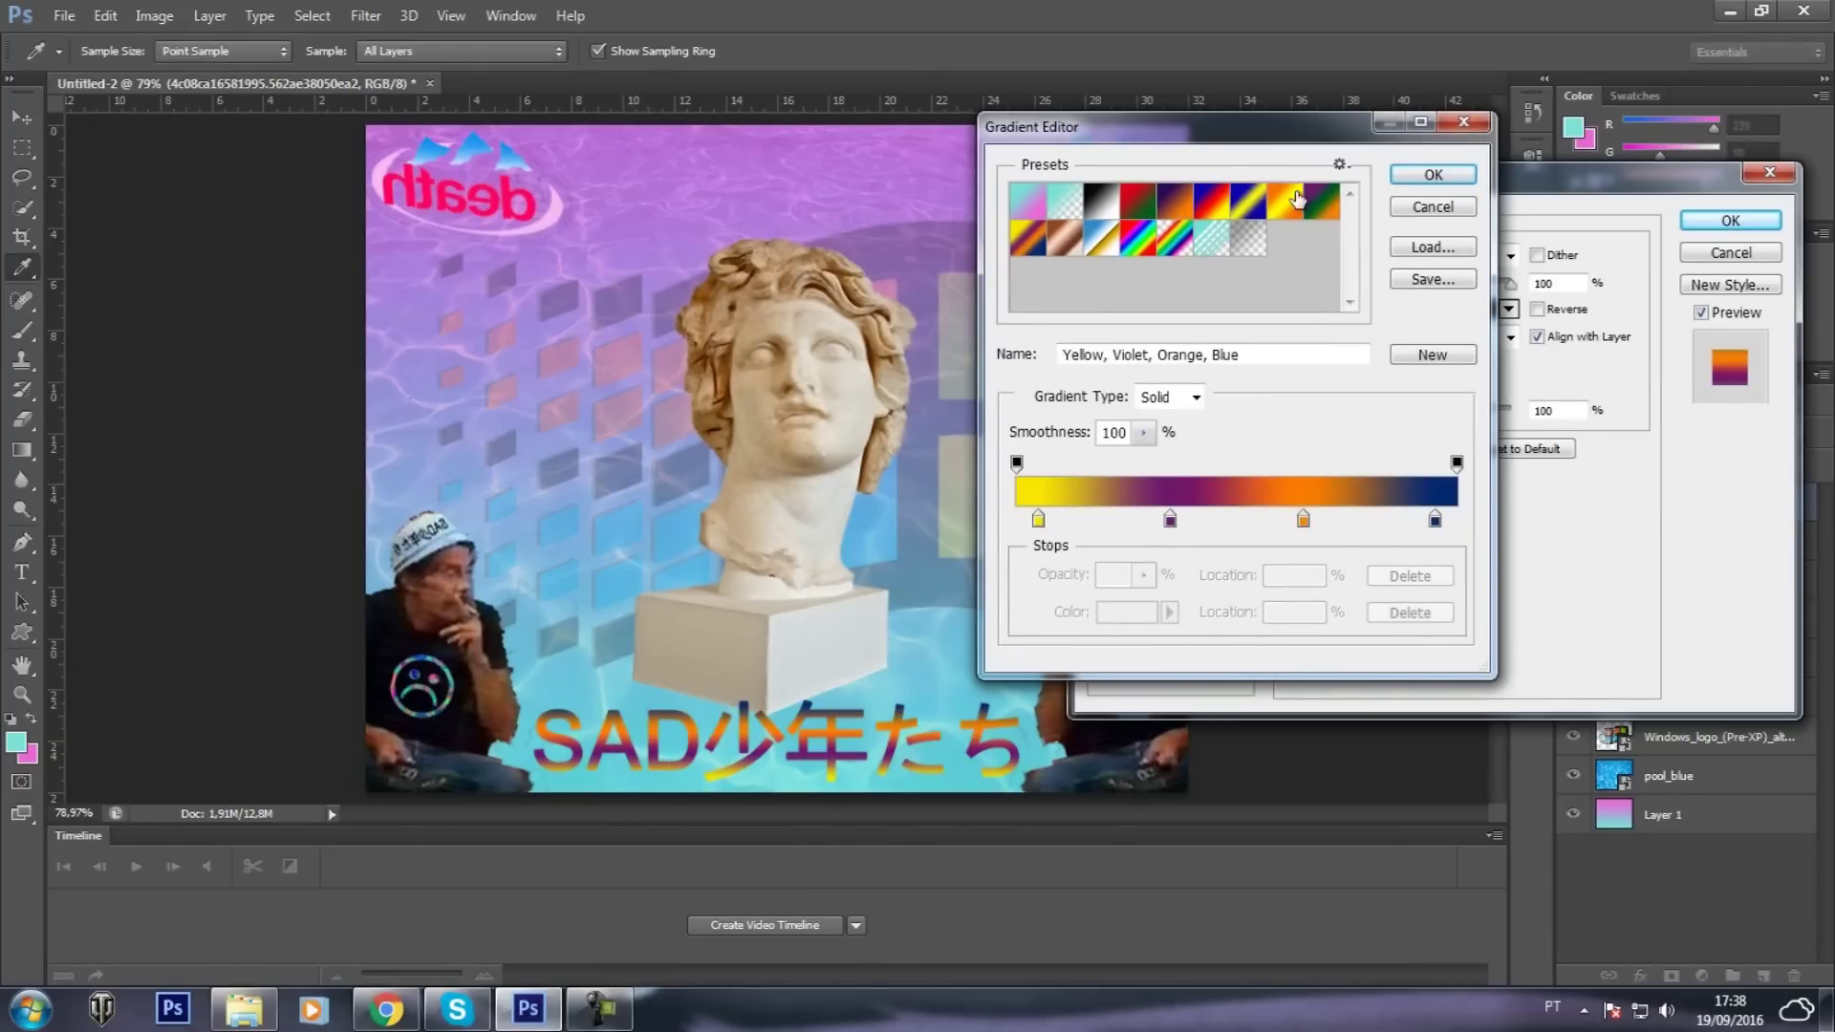
pyautogui.click(1322, 202)
pyautogui.click(1249, 205)
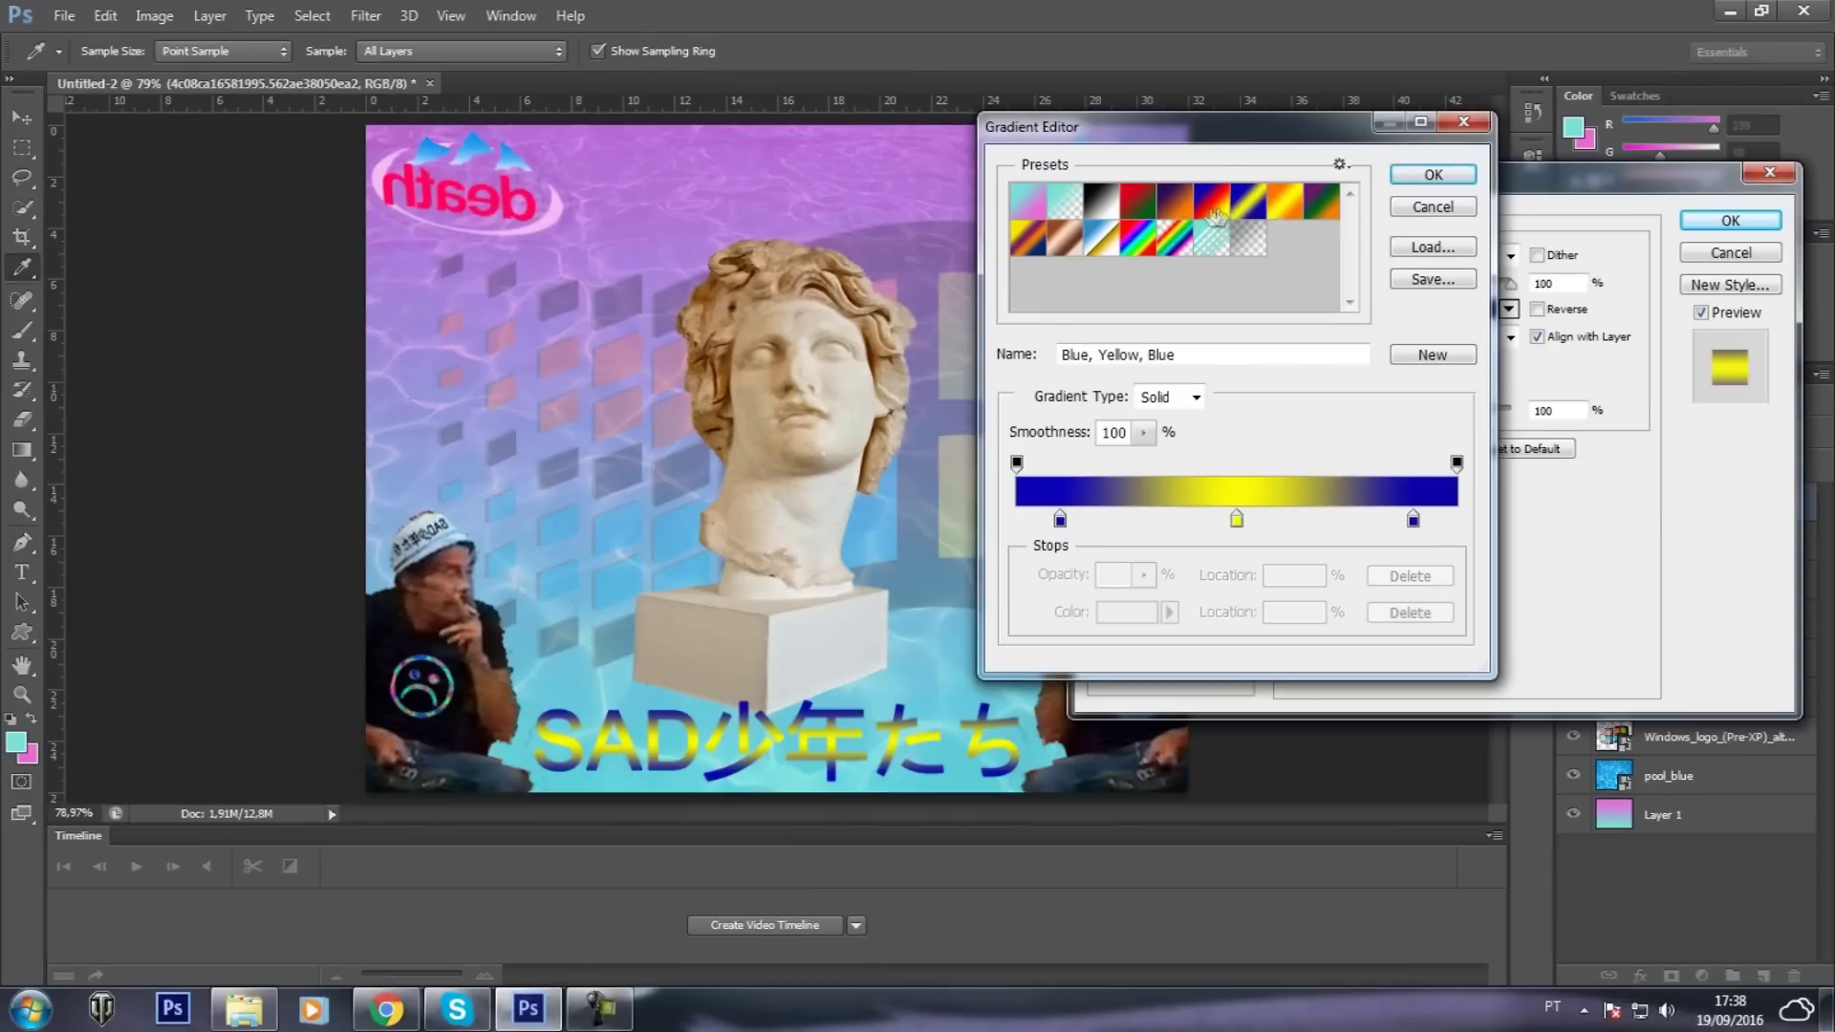
# Compare more presets and settle on the Blue, Red, Yellow gradient
pyautogui.click(1215, 208)
pyautogui.click(1209, 203)
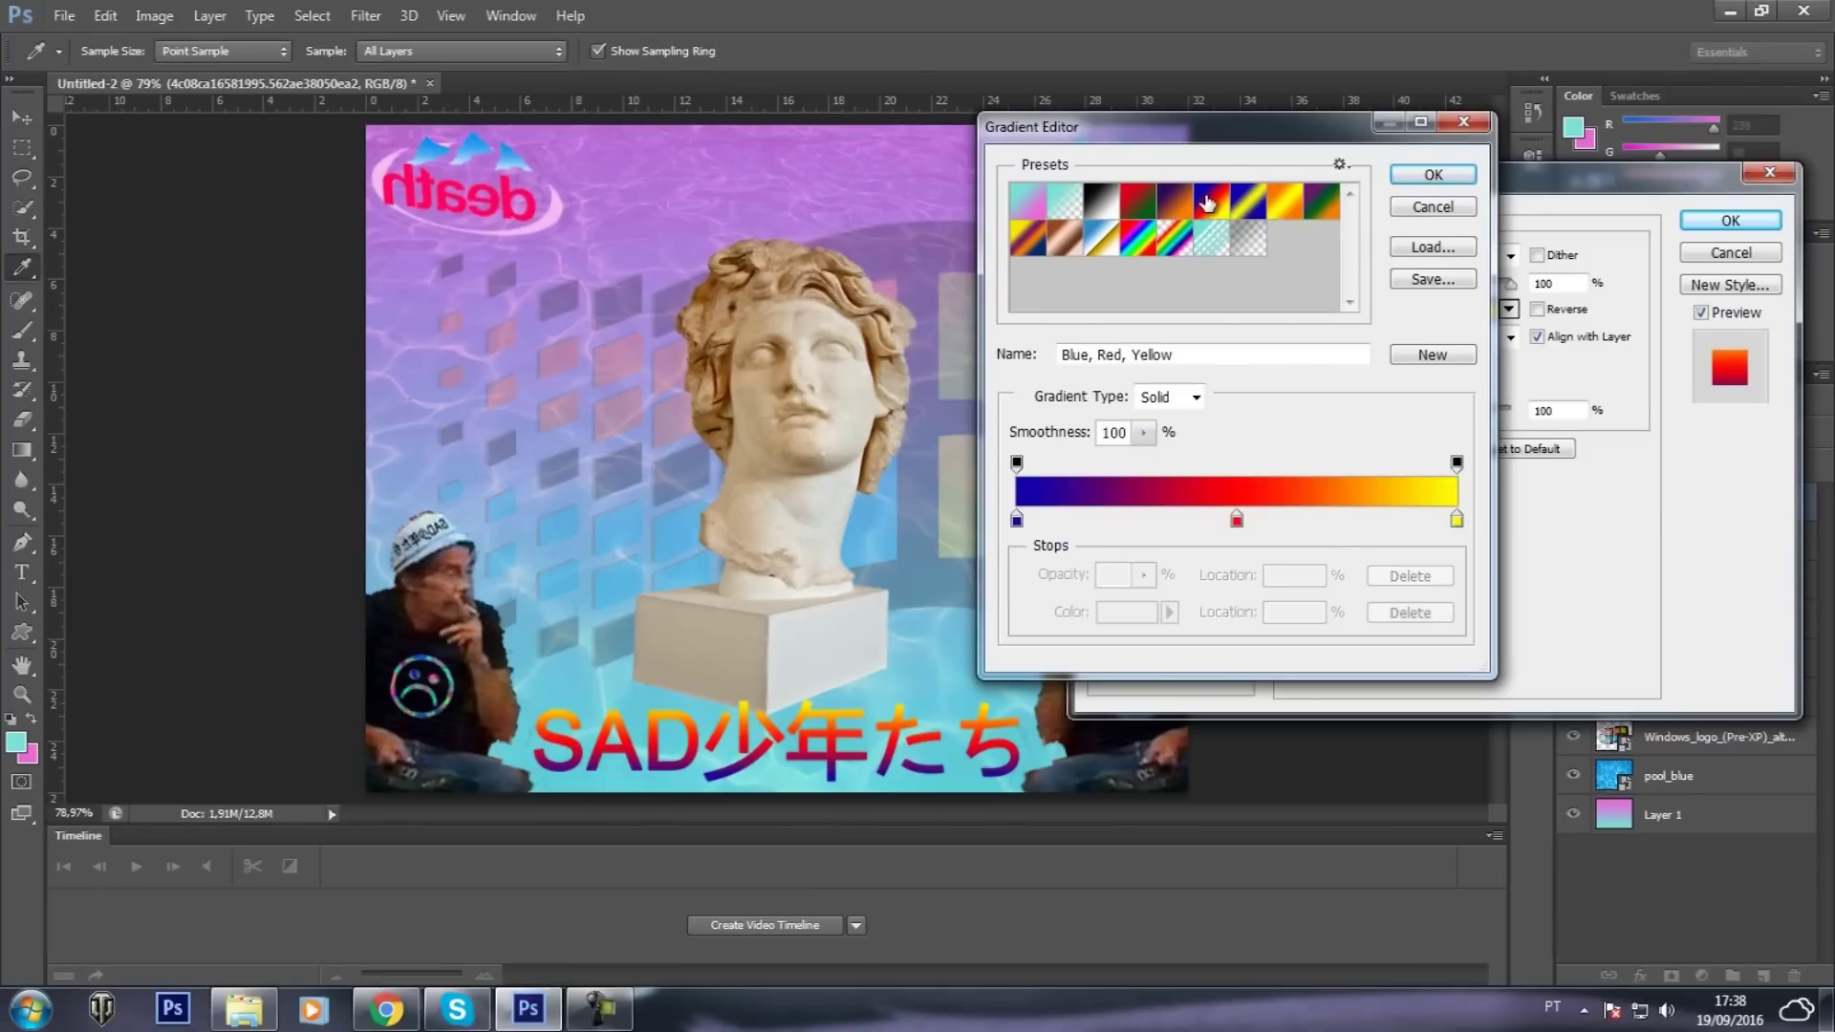
pyautogui.click(1032, 200)
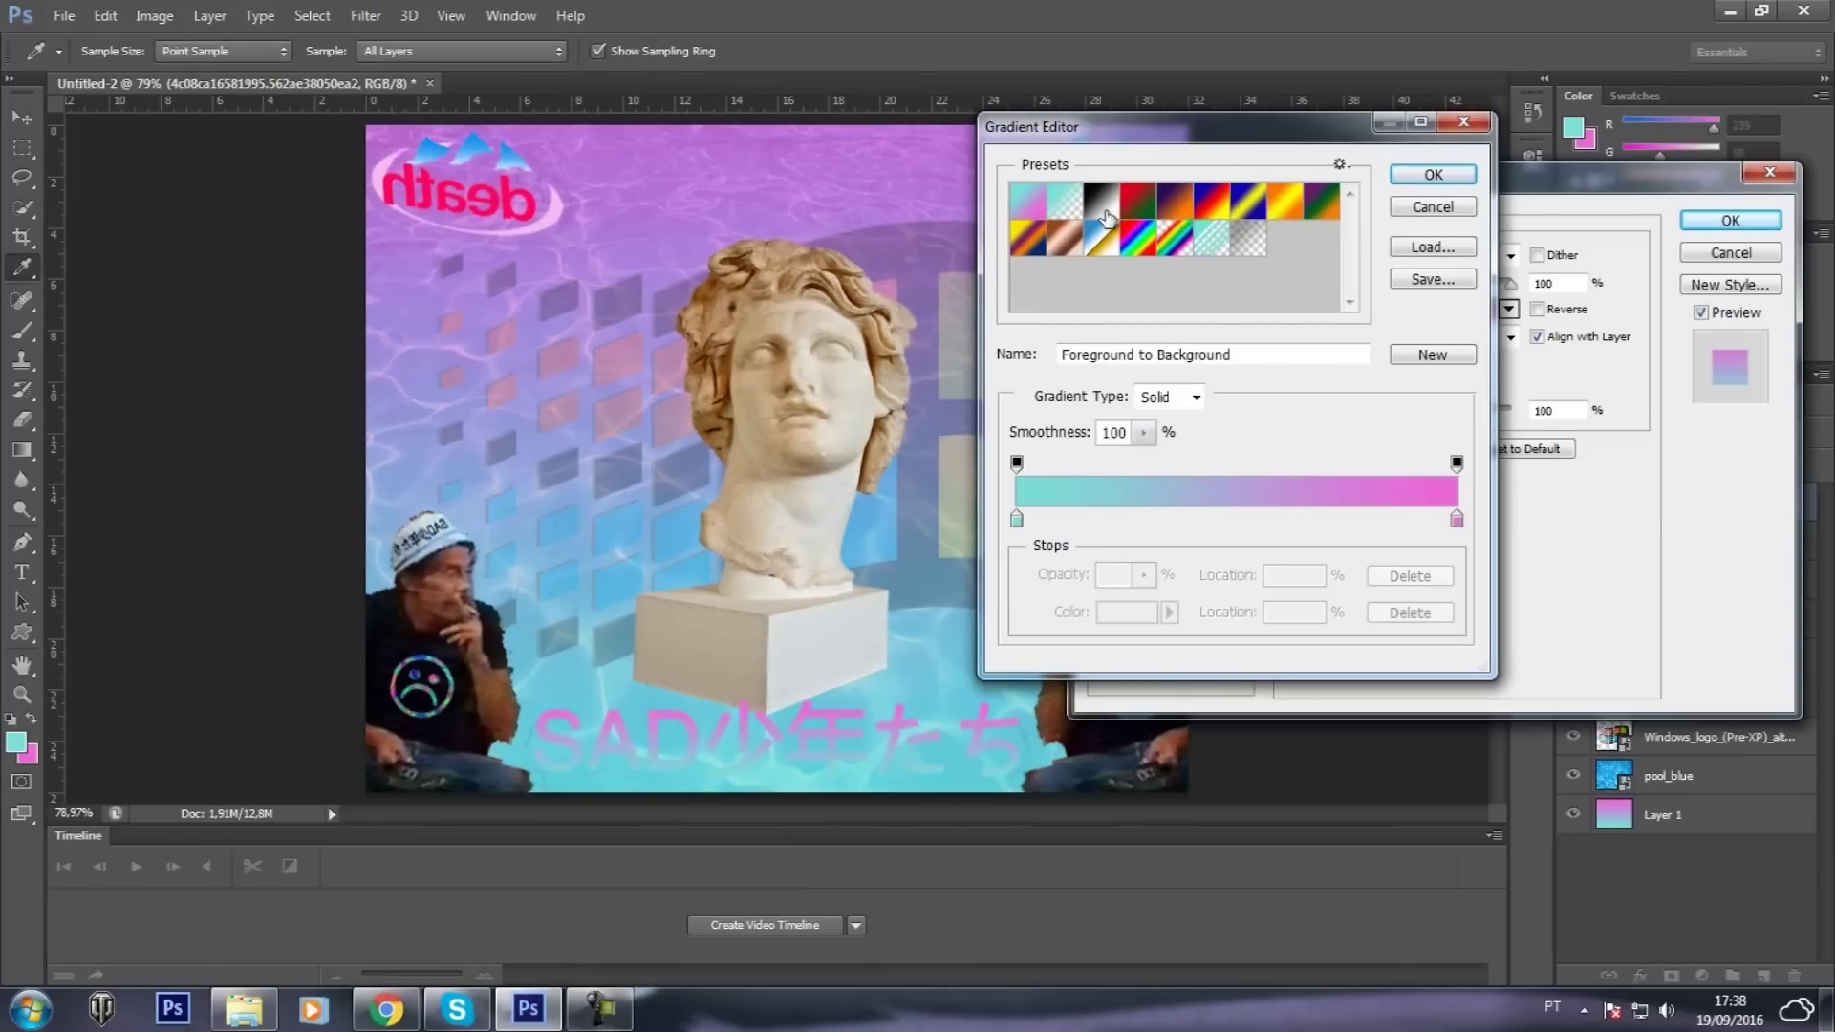
pyautogui.click(1075, 219)
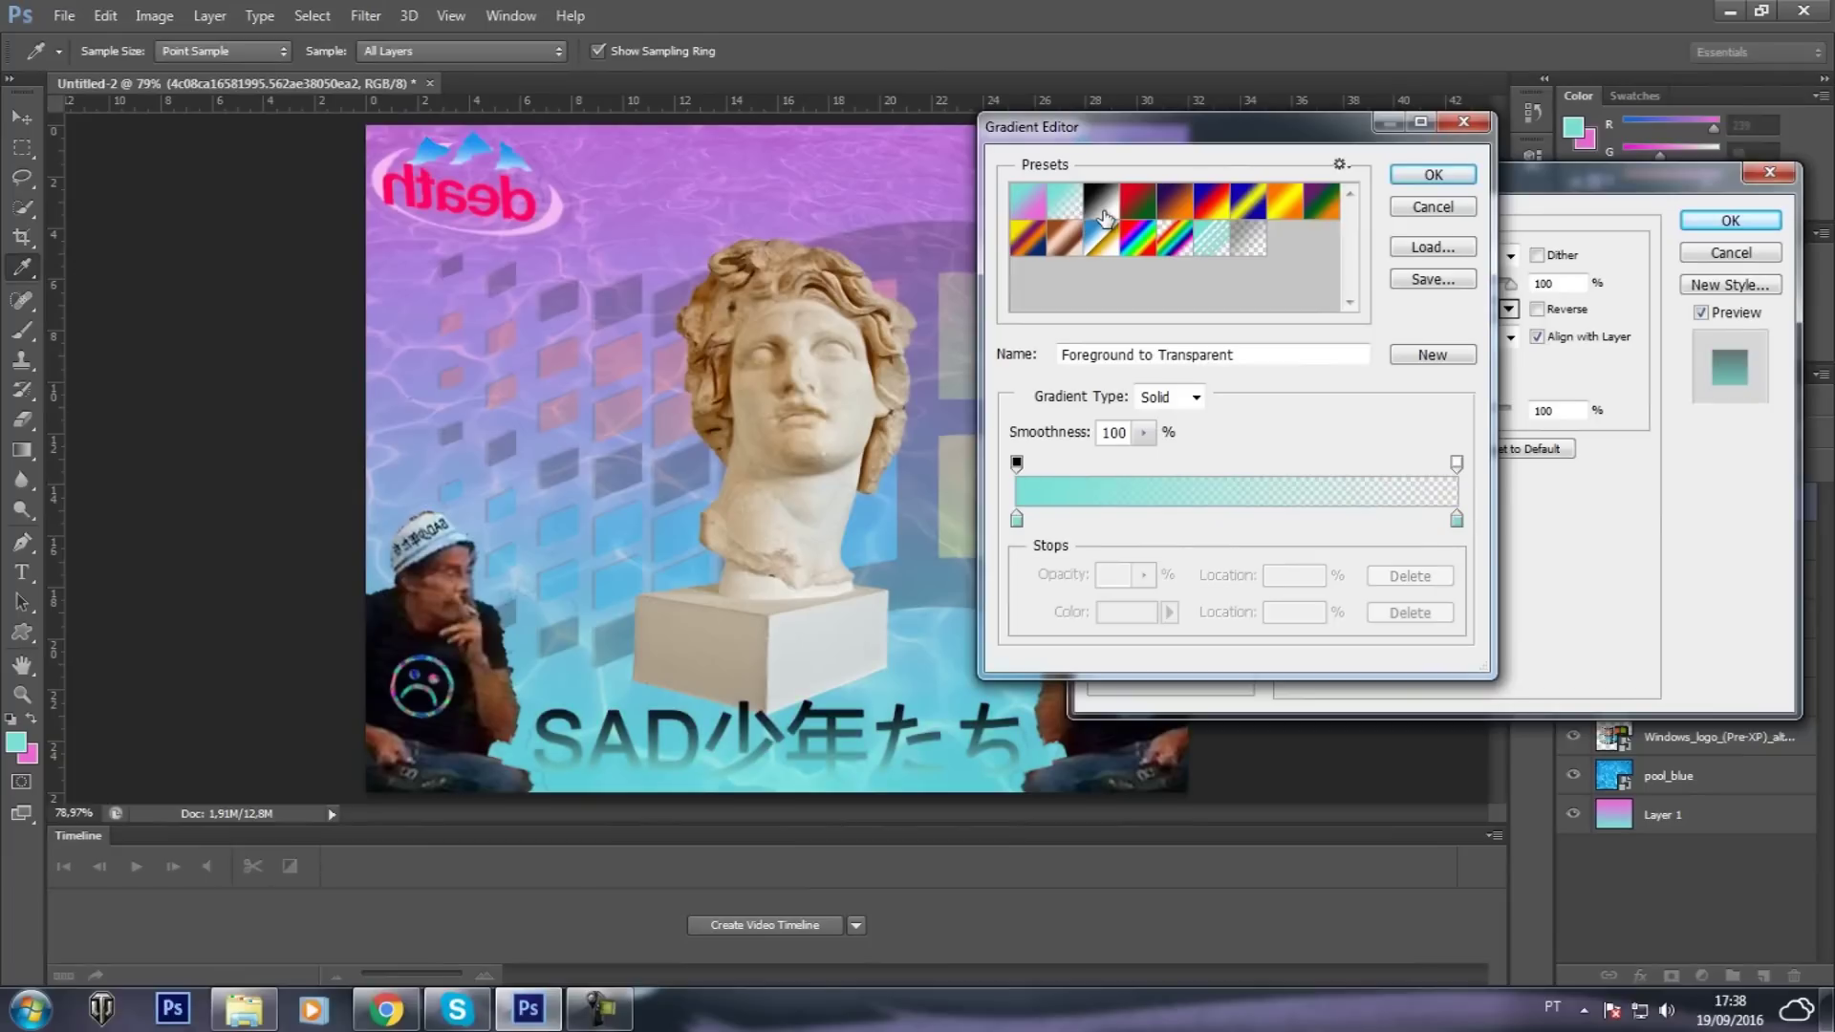
pyautogui.click(1101, 206)
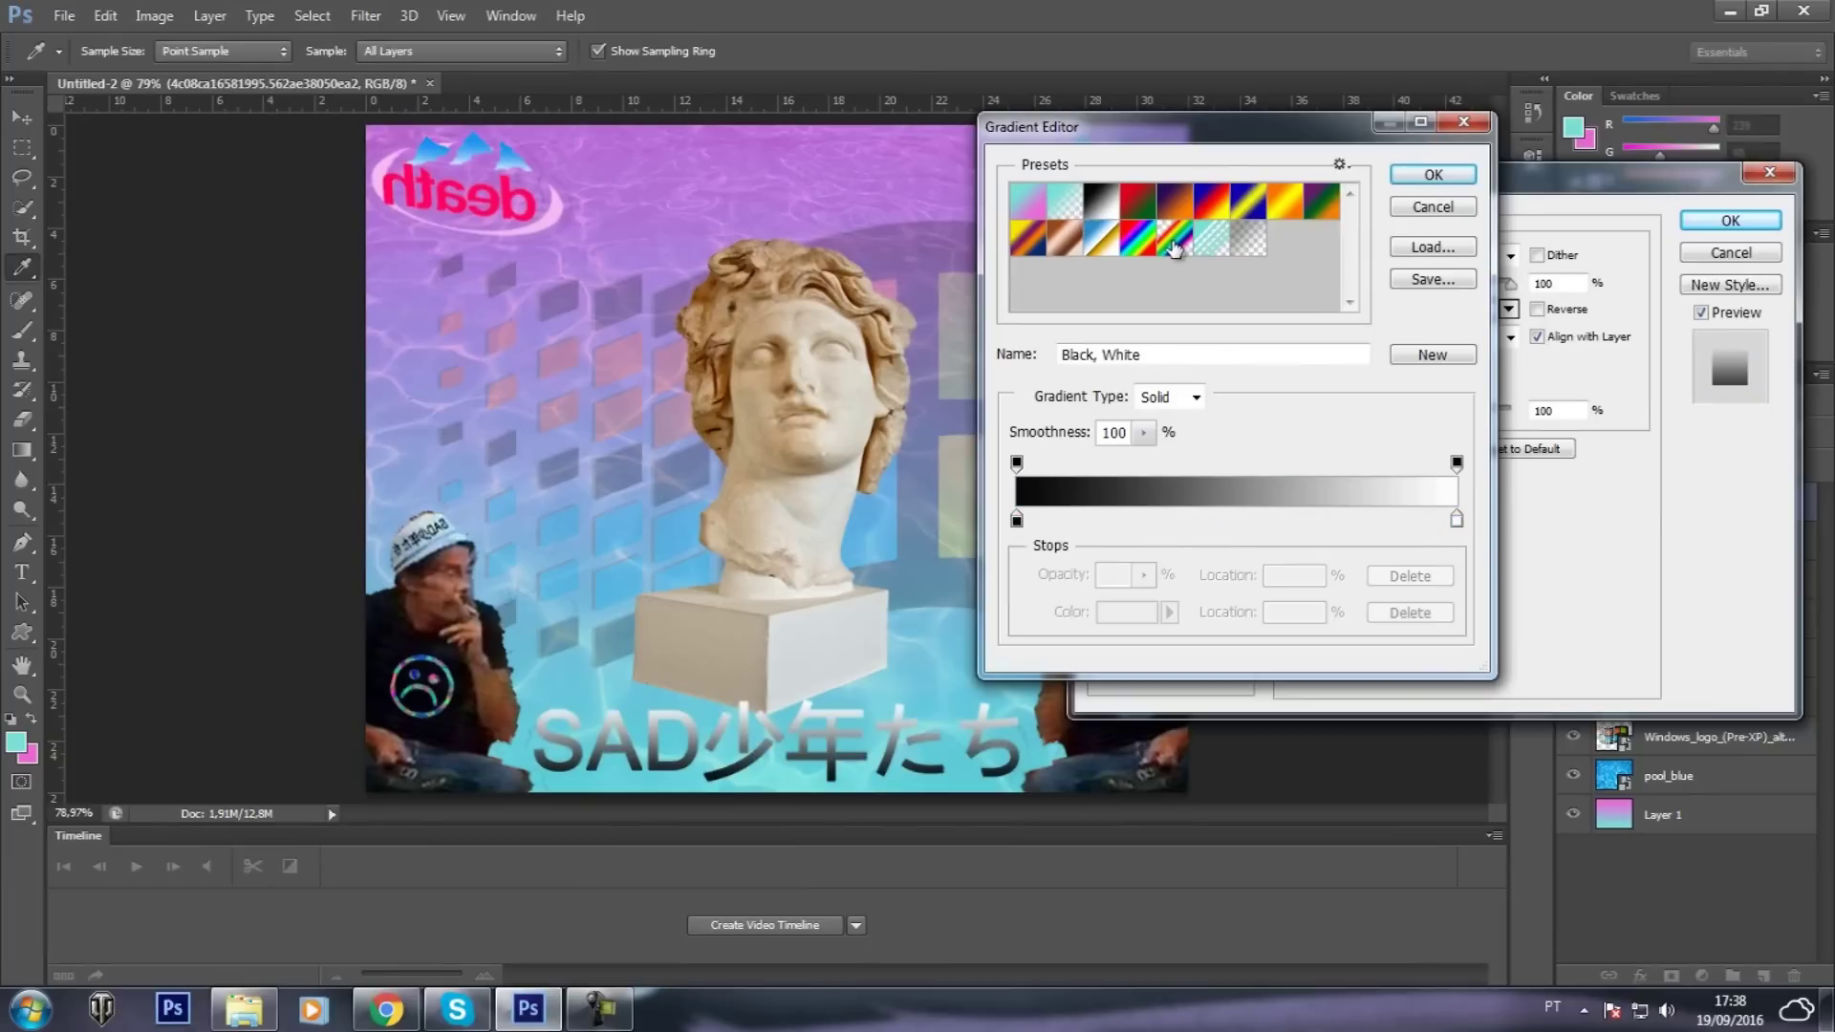
pyautogui.click(1274, 212)
pyautogui.click(1206, 213)
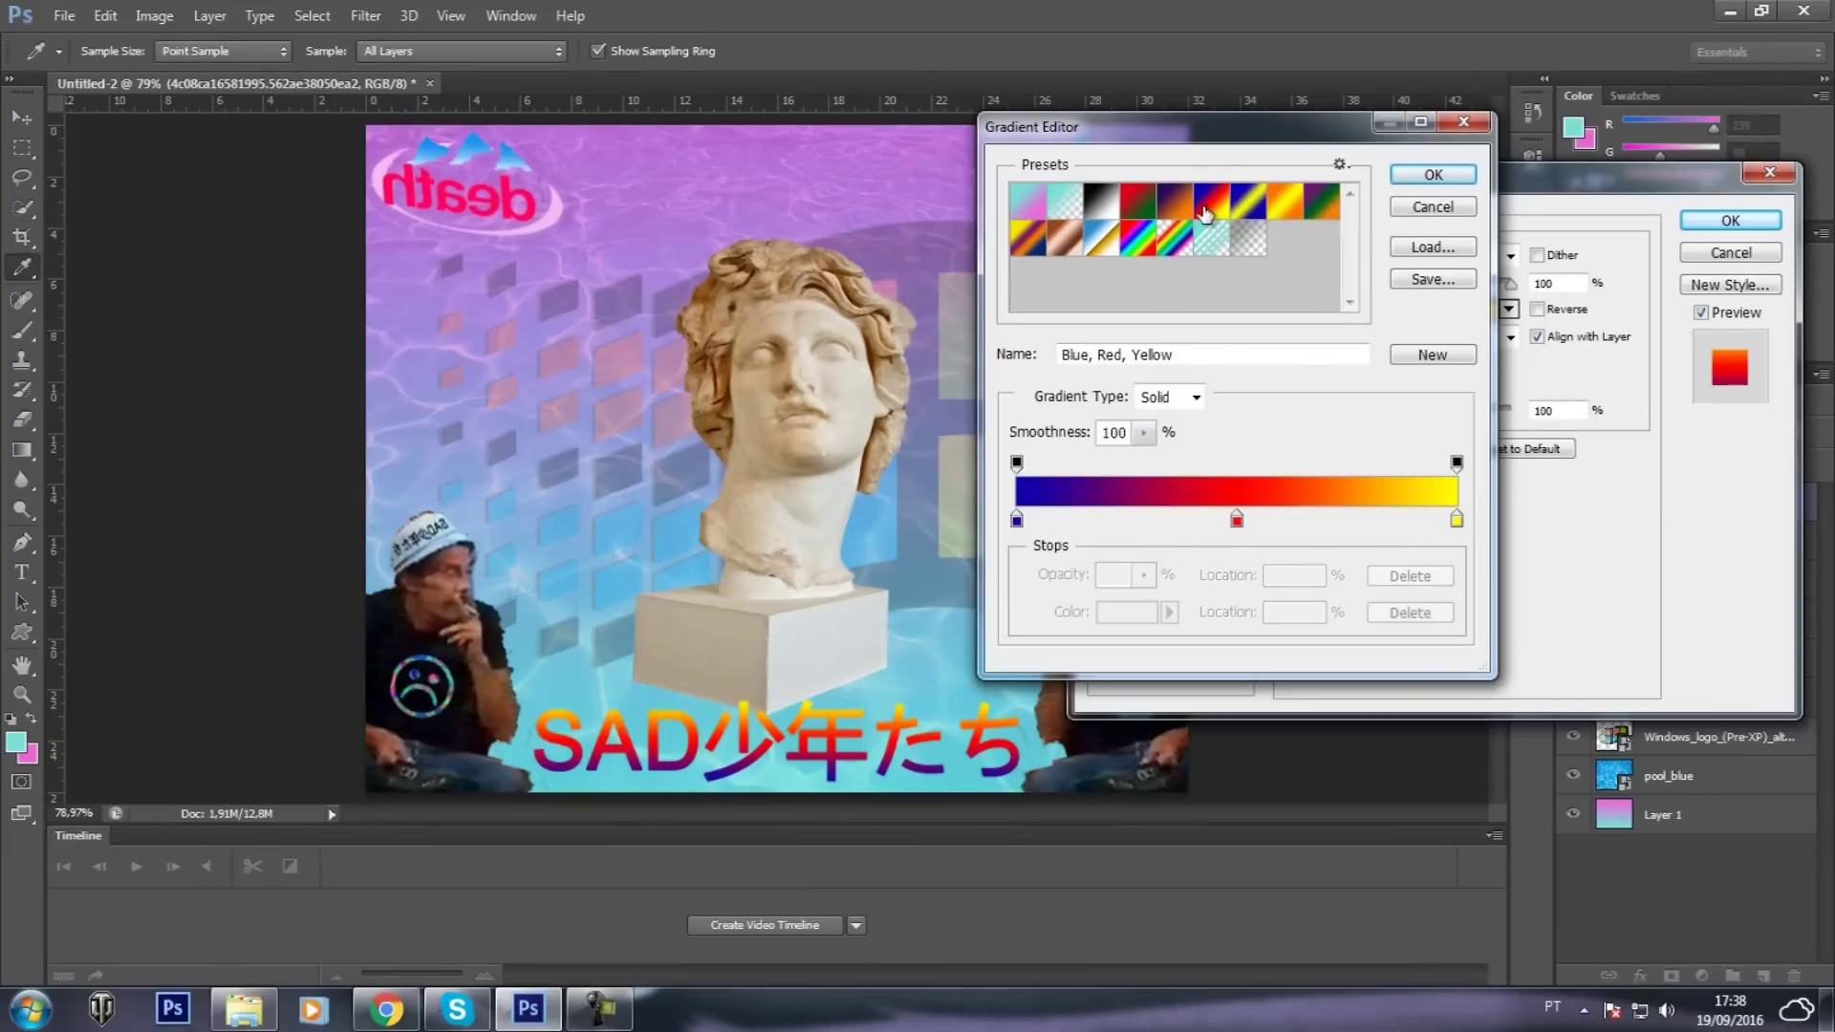
pyautogui.moveTo(1258, 138)
pyautogui.mouseDown()
pyautogui.moveTo(1522, 143)
pyautogui.moveTo(1248, 101)
pyautogui.mouseUp()
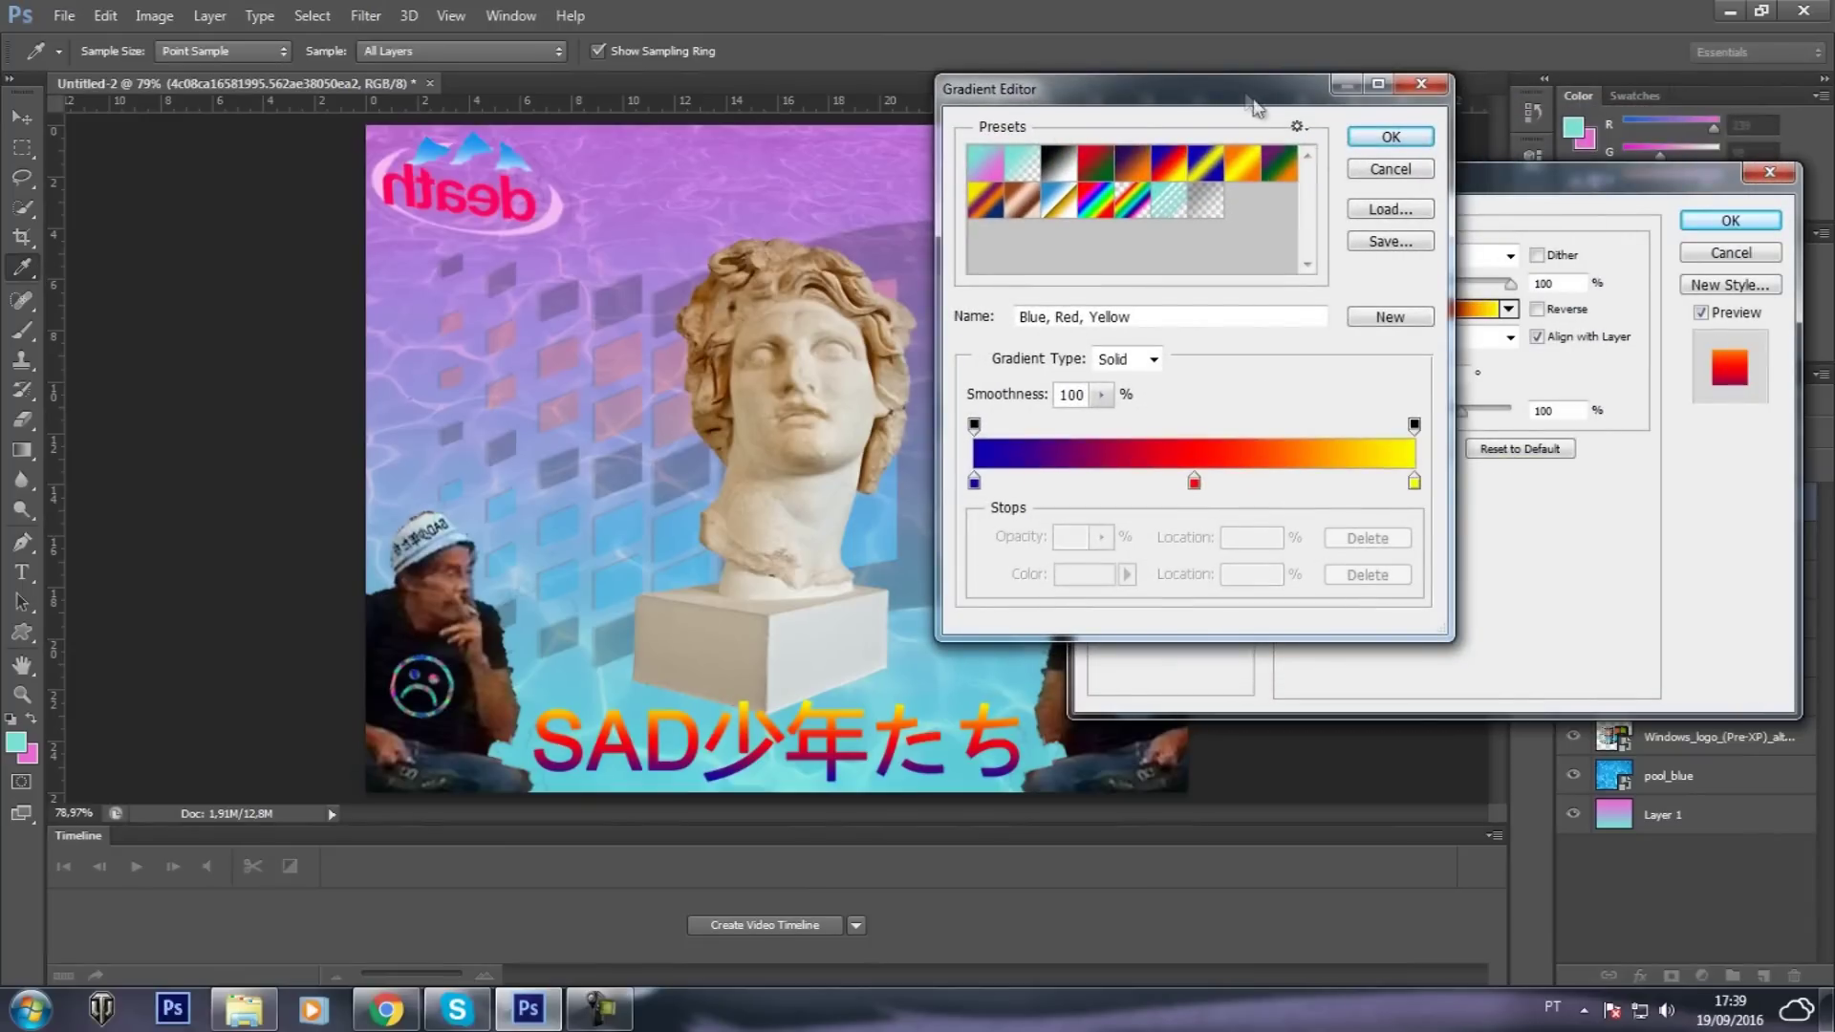
pyautogui.click(1209, 172)
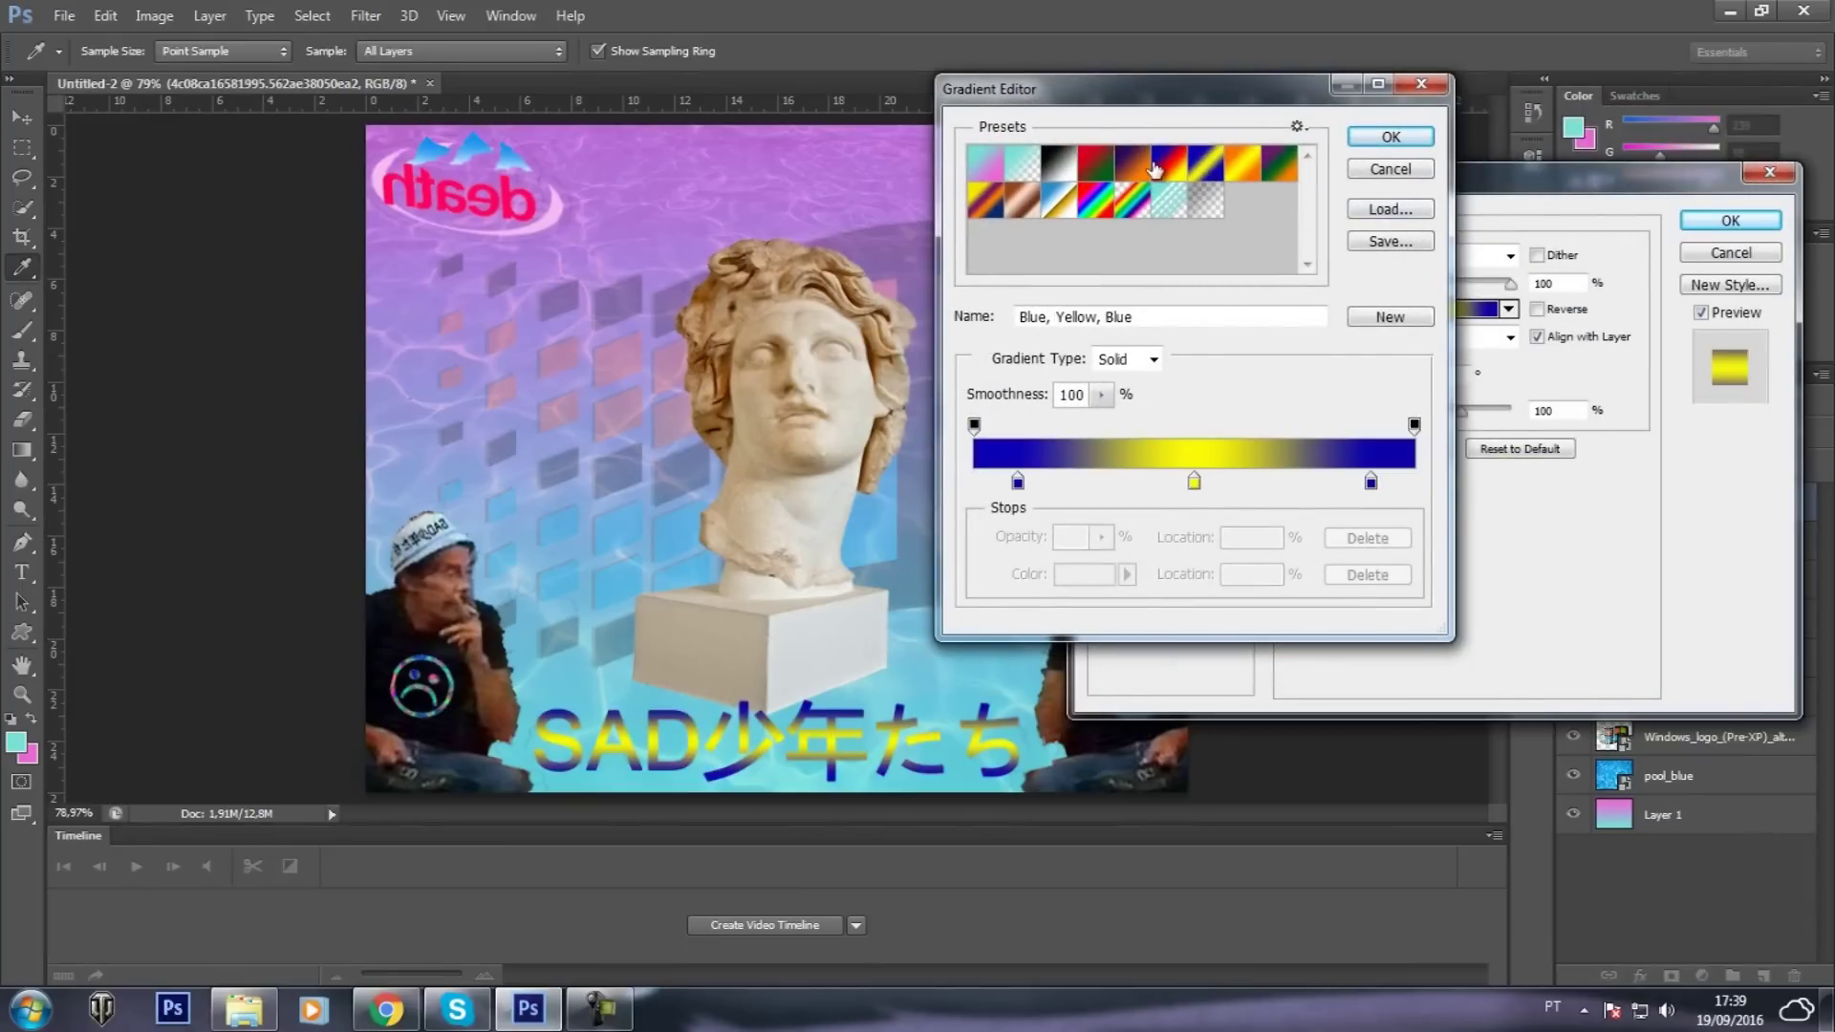
pyautogui.click(1138, 167)
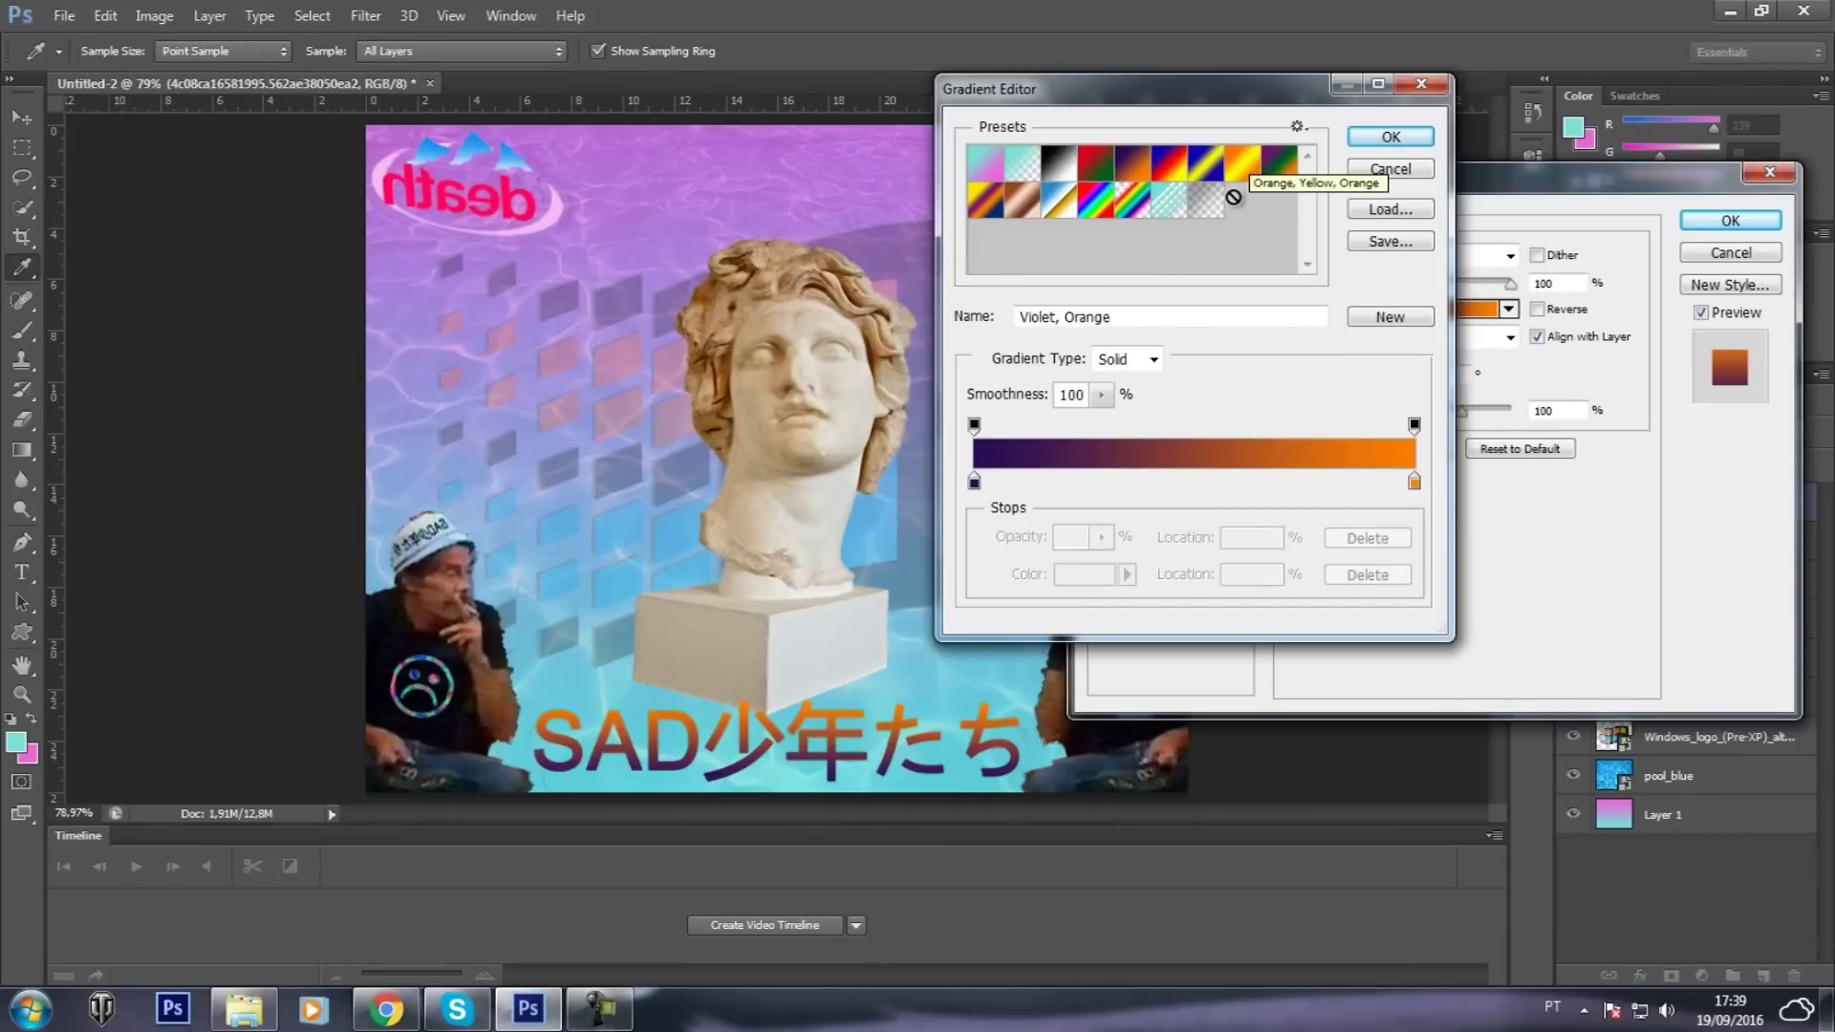
pyautogui.click(1022, 203)
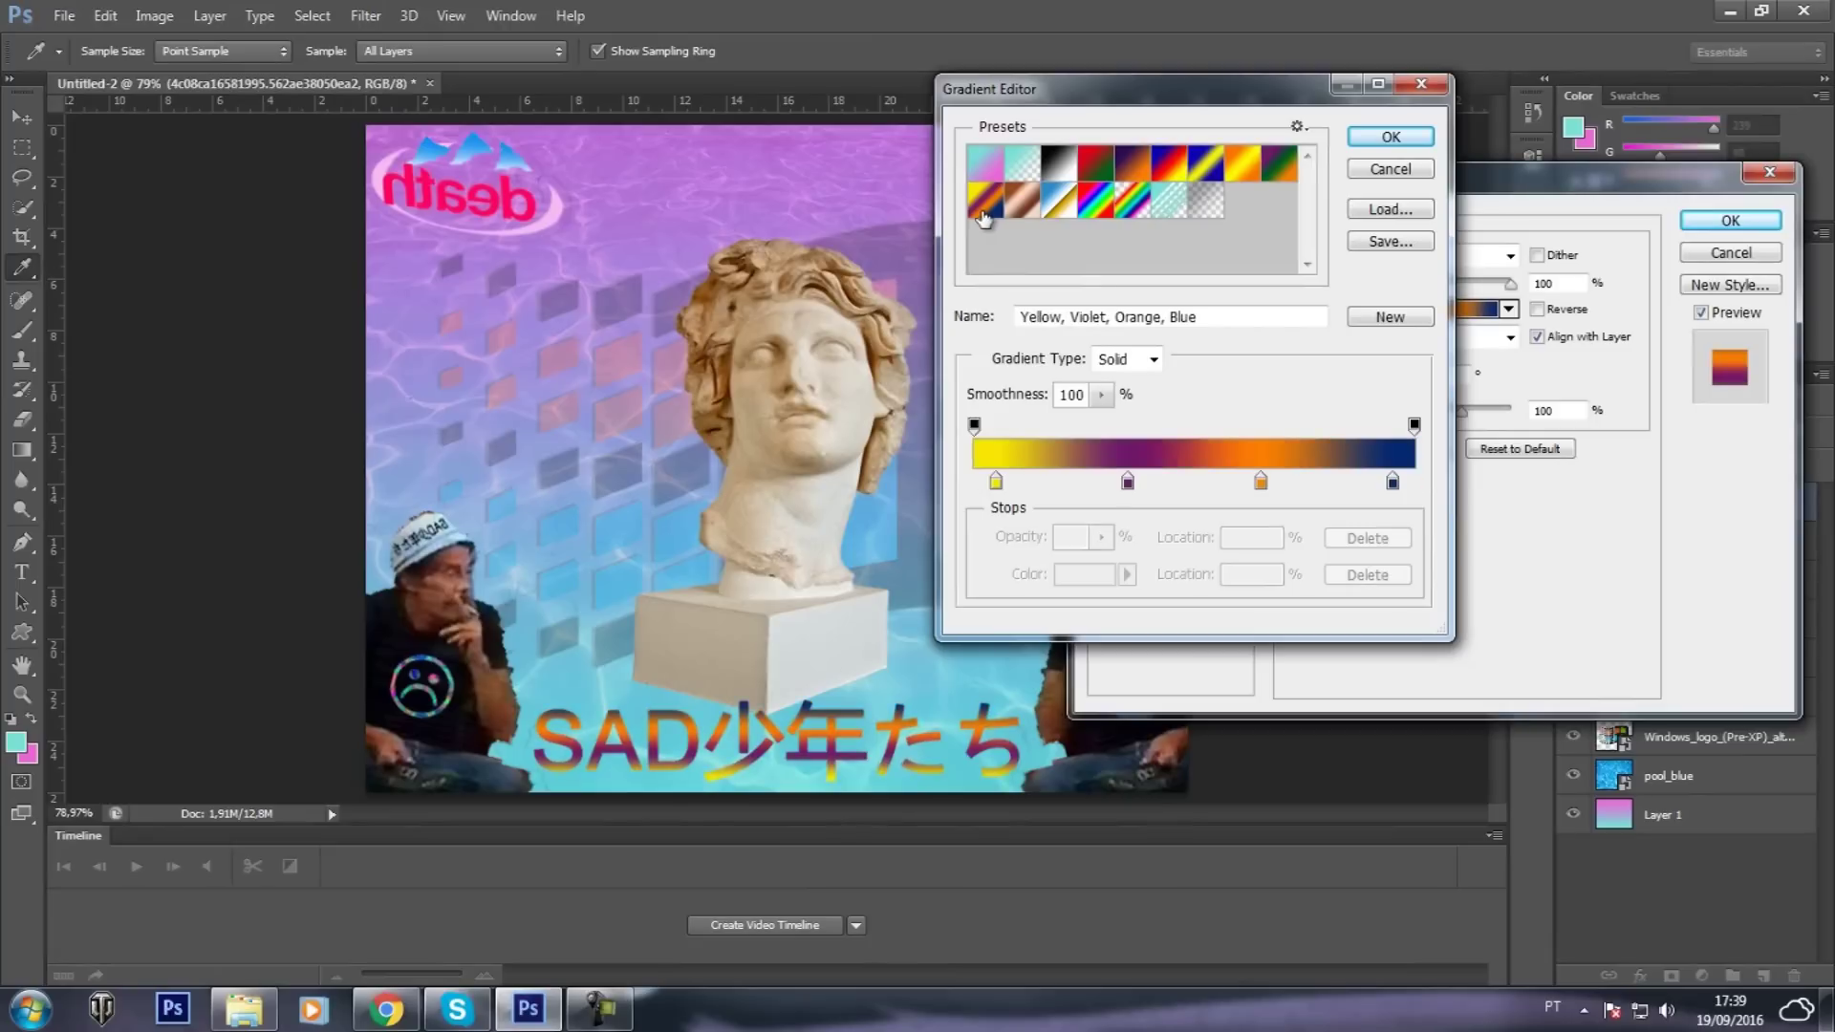
pyautogui.click(1170, 167)
pyautogui.click(1199, 167)
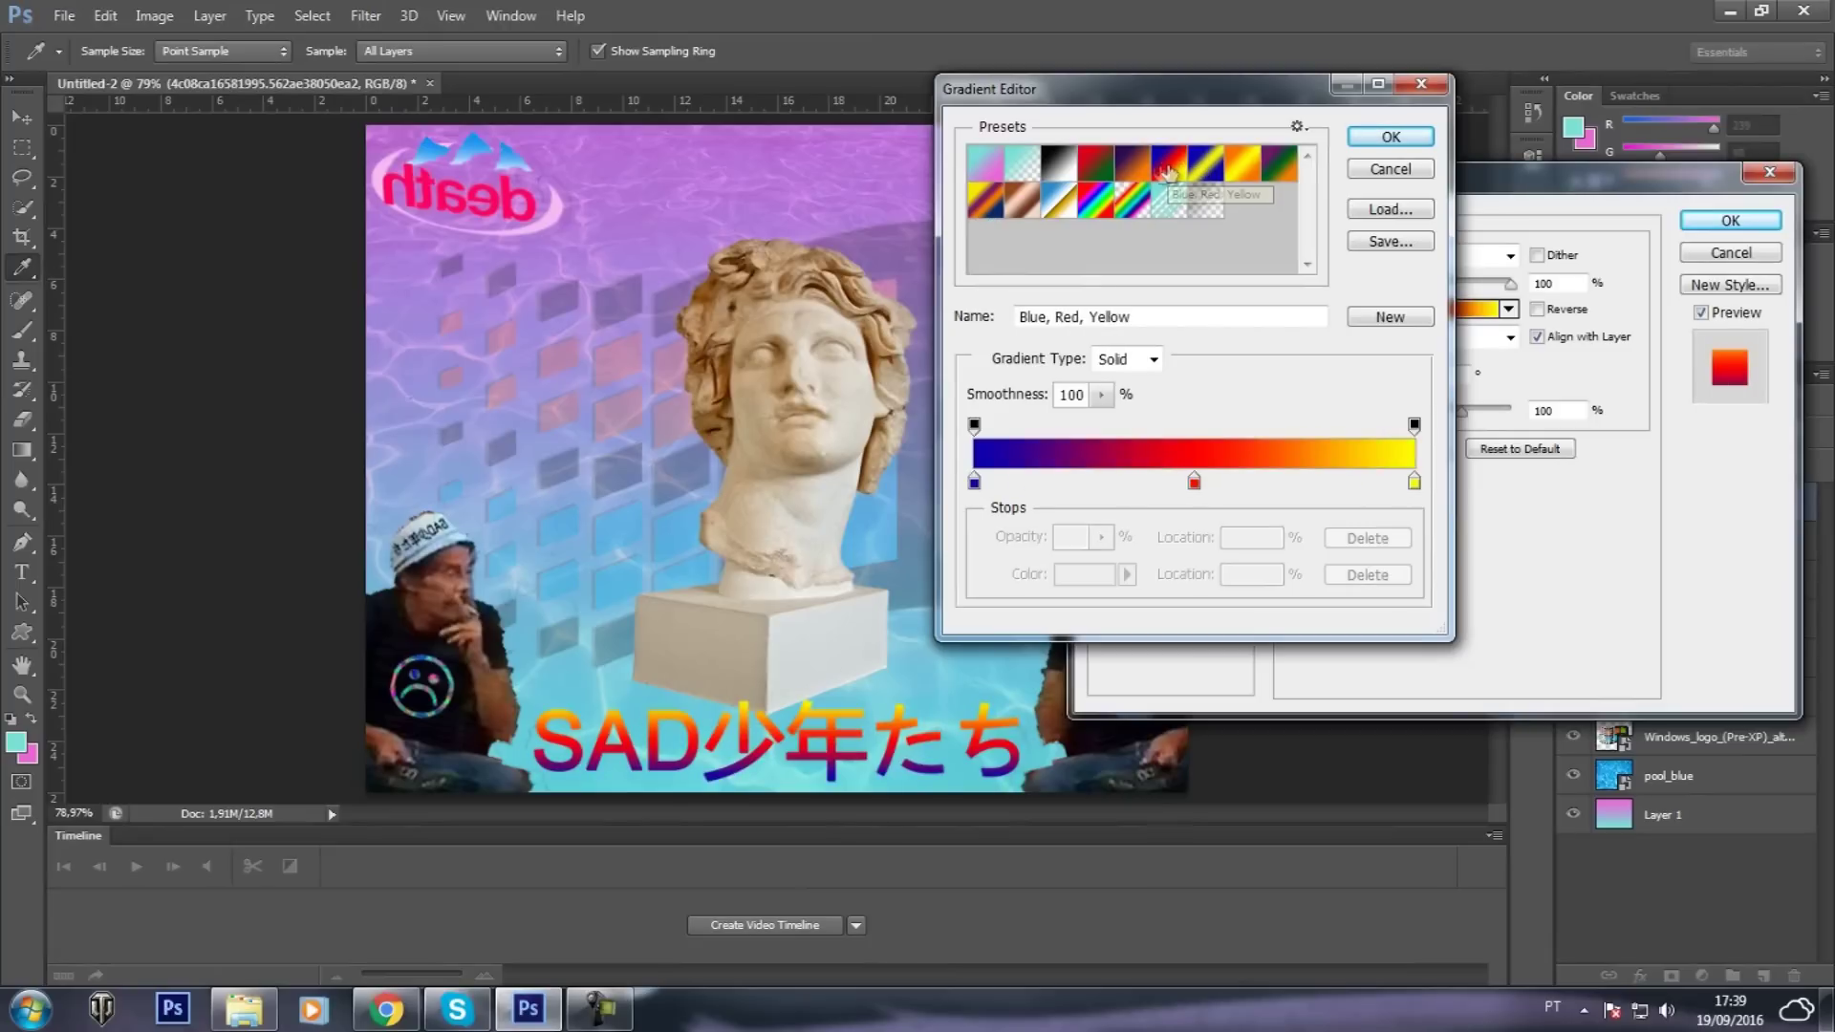
# Rearrange the gradient stops: dark blue at the start, red near the middle, yellow toward the end
pyautogui.moveTo(1194, 483)
pyautogui.mouseDown()
pyautogui.moveTo(1389, 487)
pyautogui.moveTo(1098, 478)
pyautogui.mouseUp()
pyautogui.moveTo(1414, 481)
pyautogui.mouseDown()
pyautogui.moveTo(1248, 480)
pyautogui.moveTo(1392, 486)
pyautogui.mouseUp()
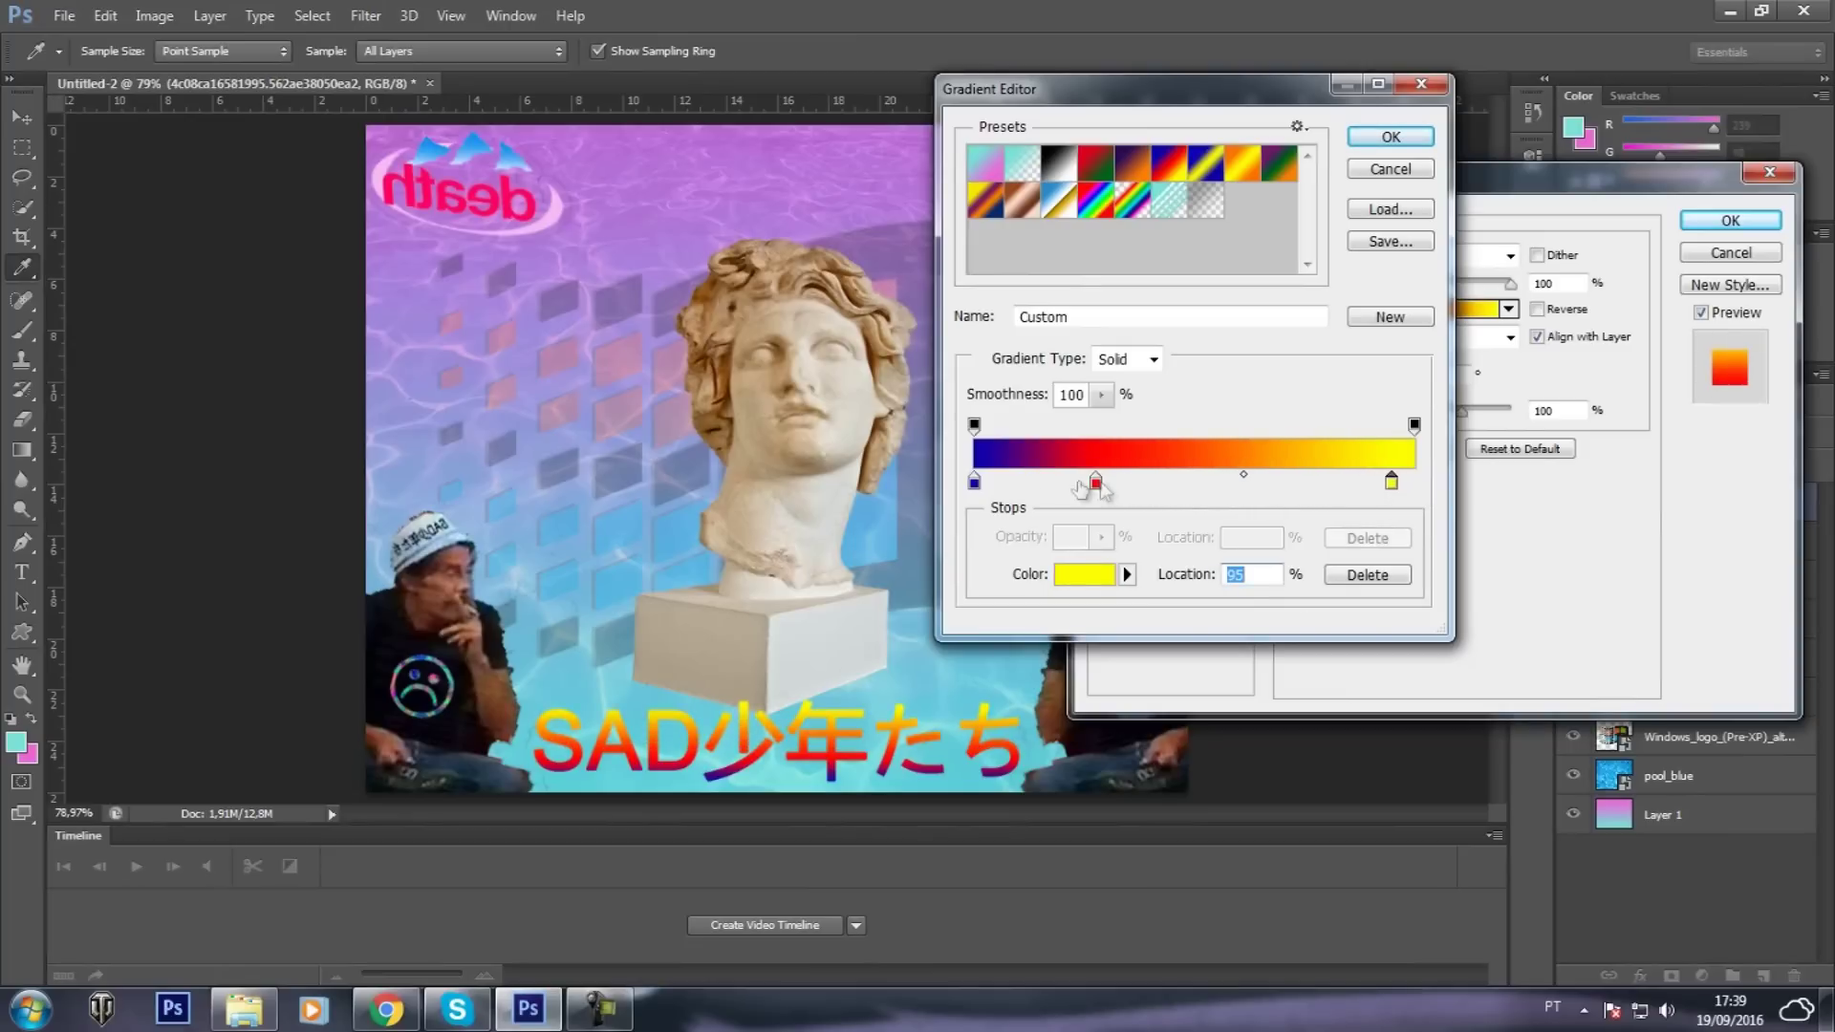
pyautogui.moveTo(974, 482)
pyautogui.mouseDown()
pyautogui.moveTo(999, 485)
pyautogui.moveTo(980, 487)
pyautogui.mouseUp()
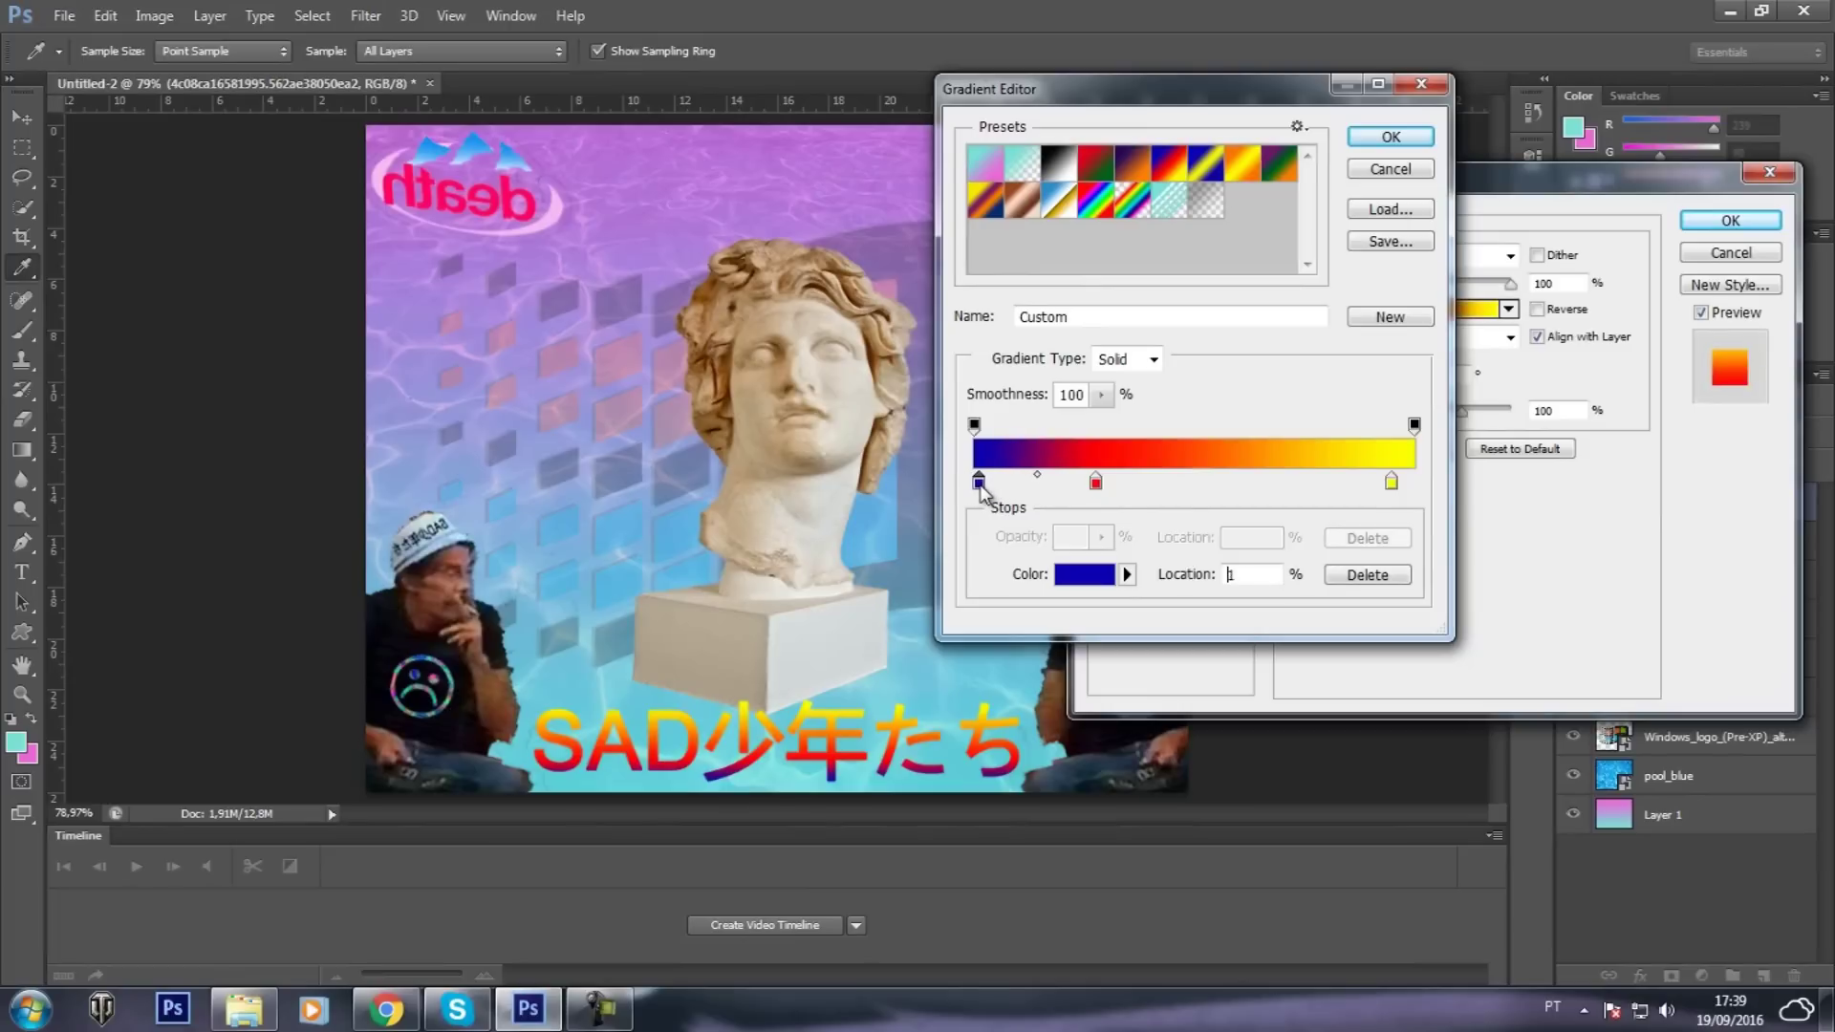
pyautogui.moveTo(1114, 485); pyautogui.dragTo(1219, 485)
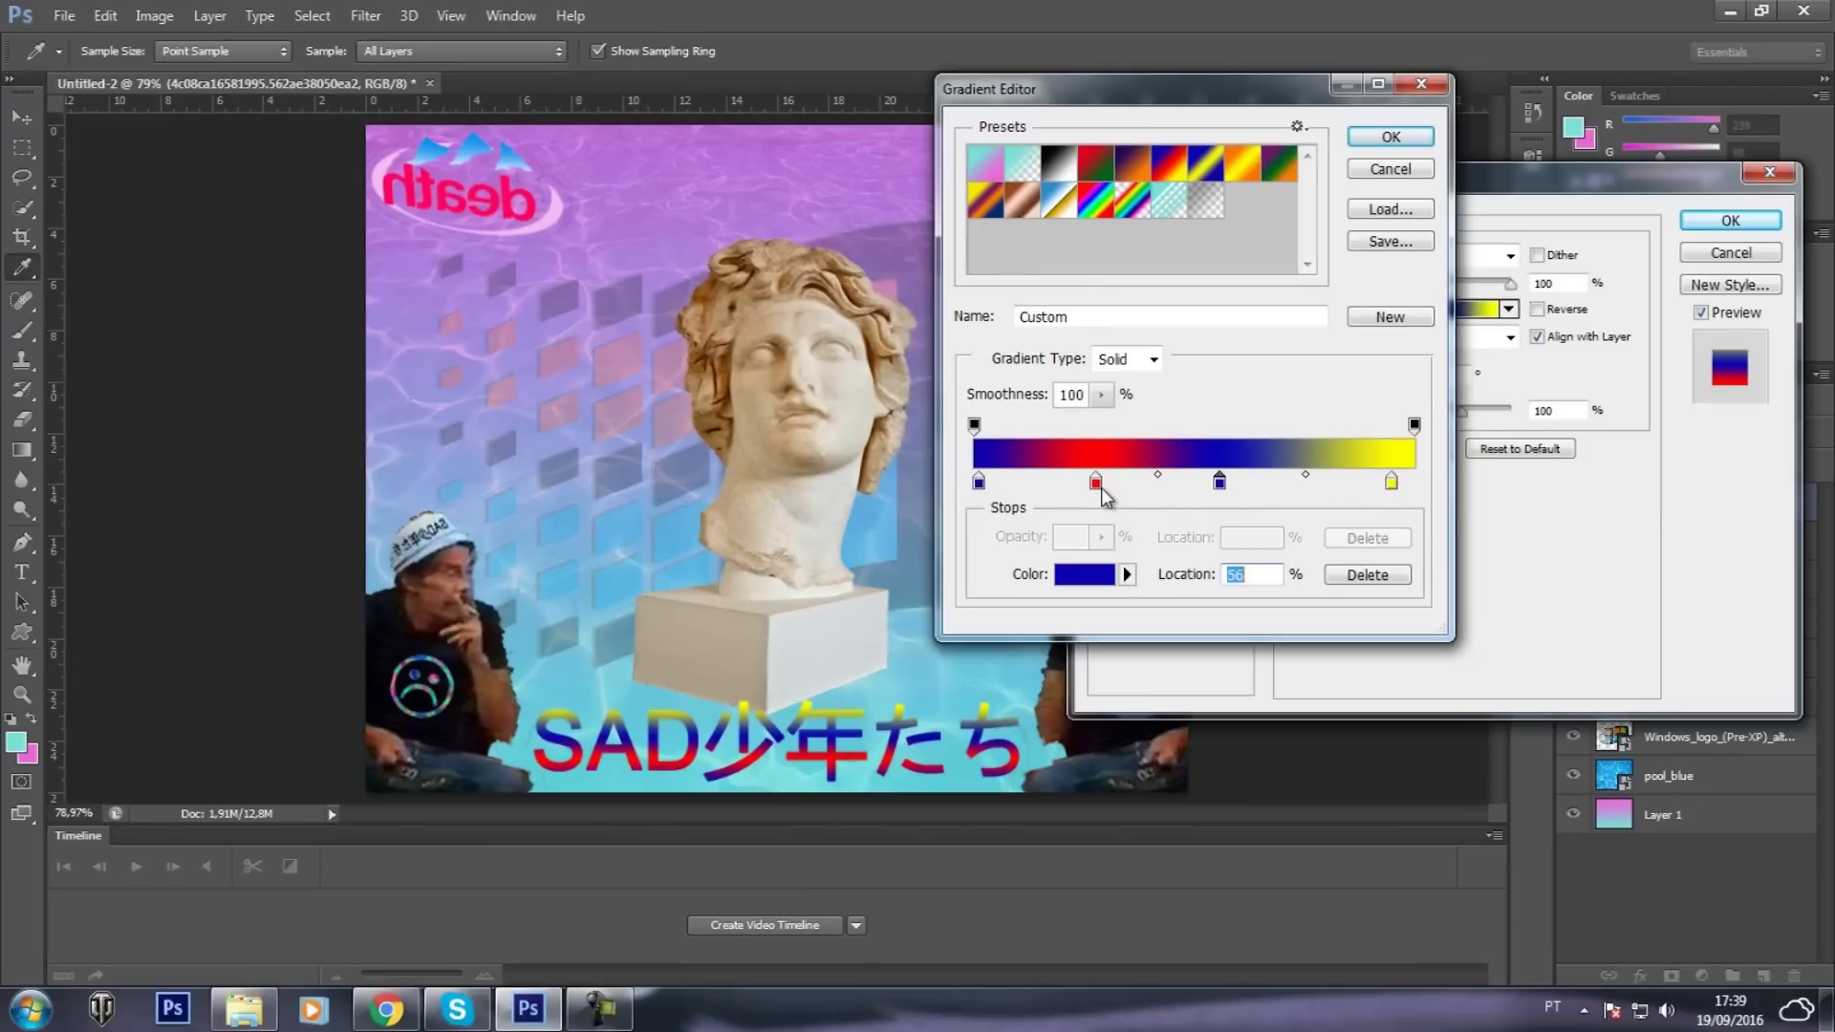
pyautogui.moveTo(1100, 490); pyautogui.dragTo(1188, 507)
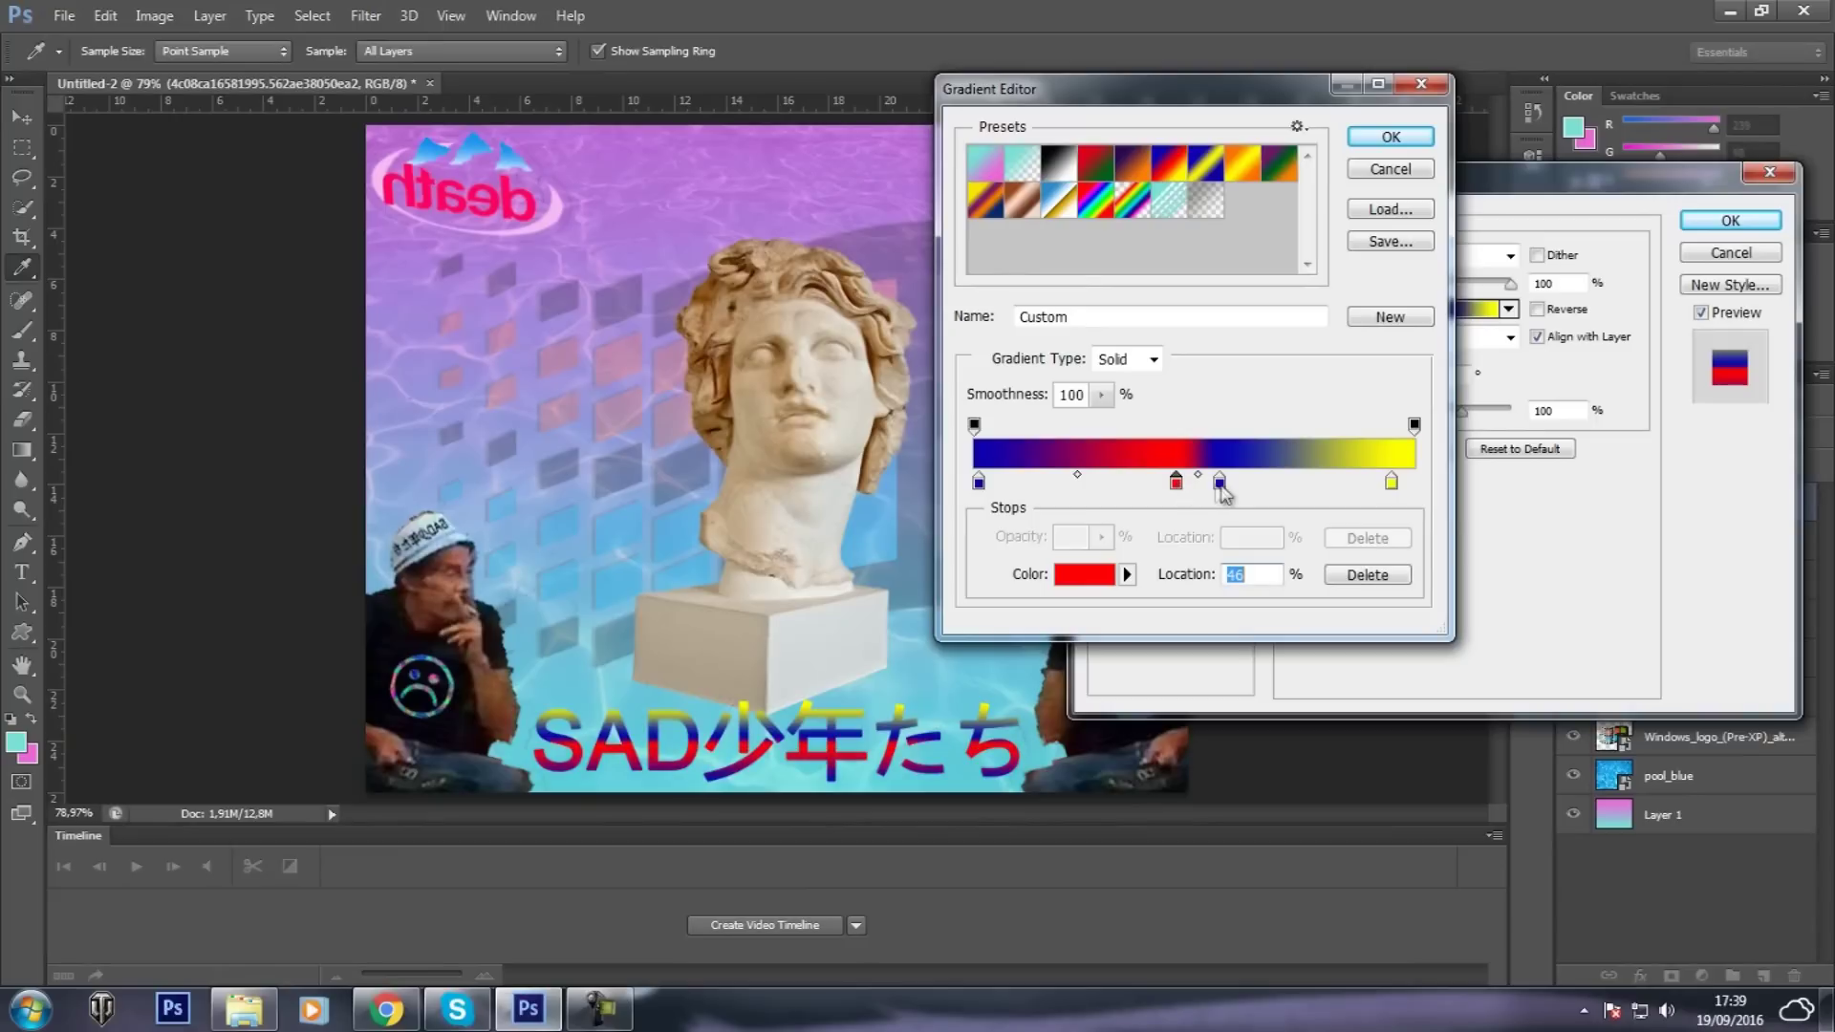
pyautogui.moveTo(1220, 482); pyautogui.dragTo(981, 481)
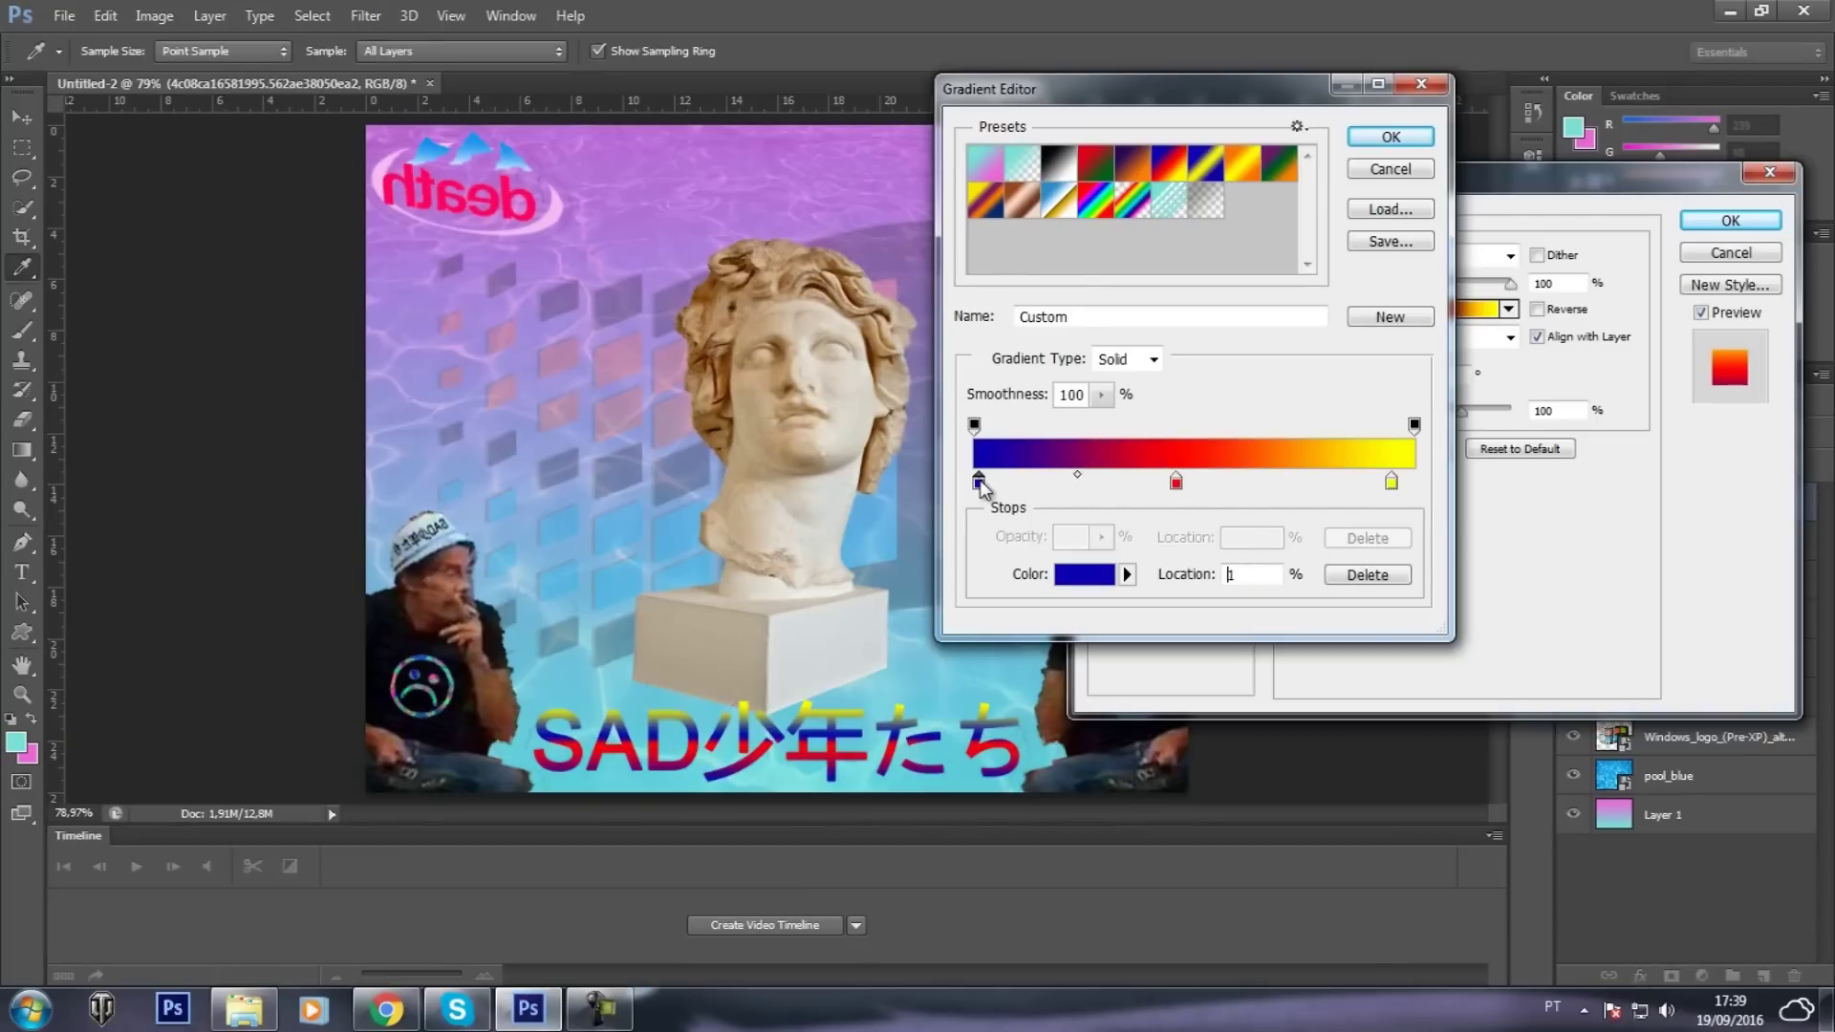
pyautogui.moveTo(1177, 484); pyautogui.dragTo(1212, 483)
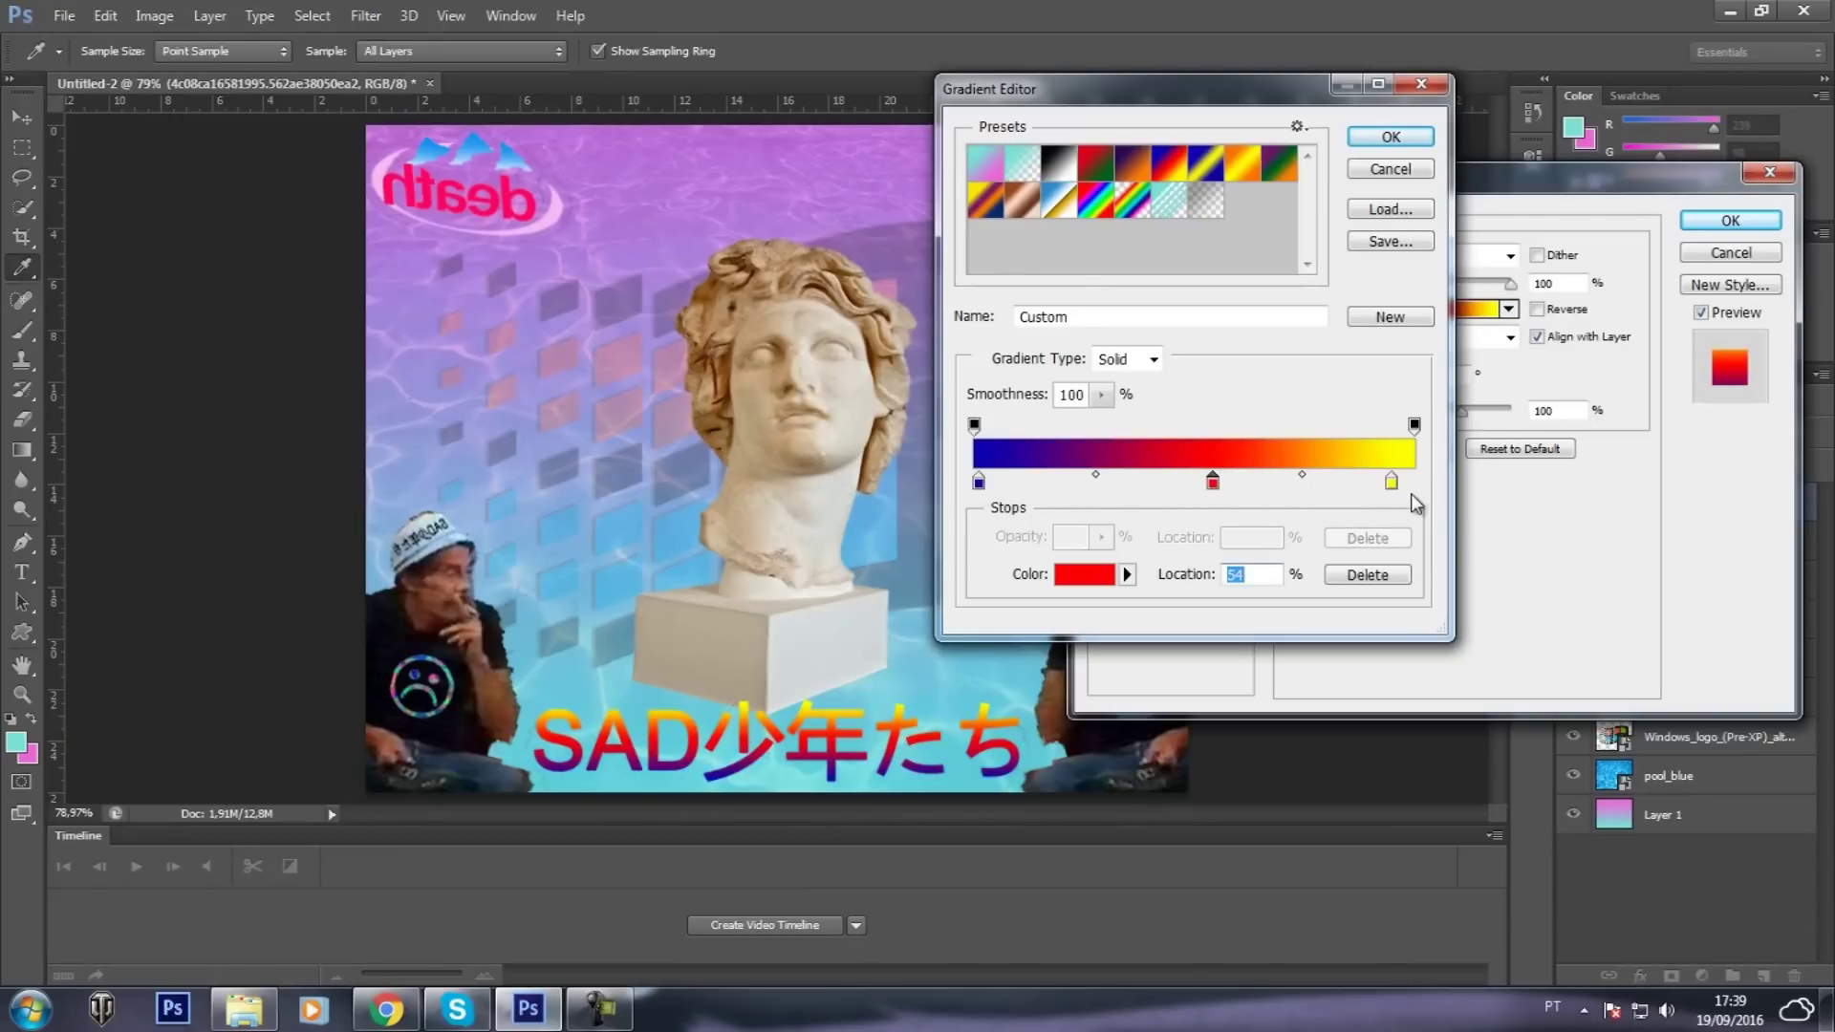
pyautogui.moveTo(1395, 479)
pyautogui.mouseDown()
pyautogui.moveTo(1415, 482)
pyautogui.moveTo(1329, 483)
pyautogui.mouseUp()
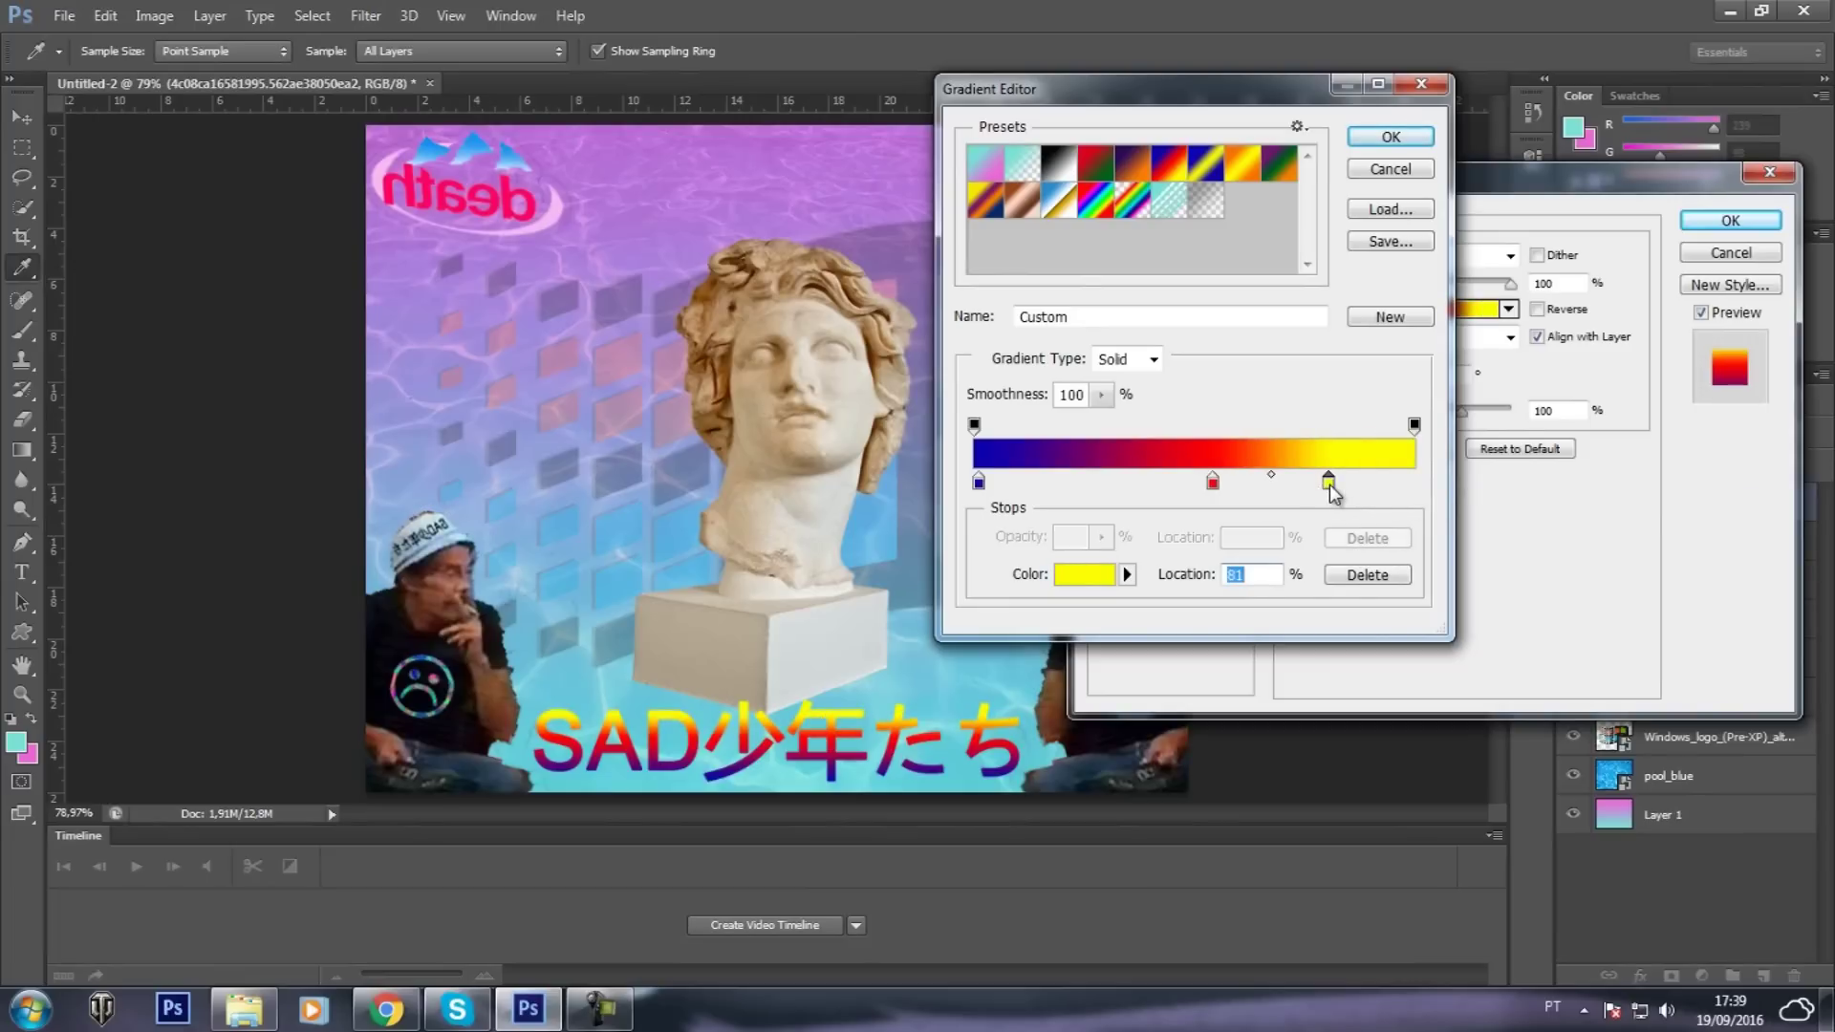
pyautogui.click(1381, 143)
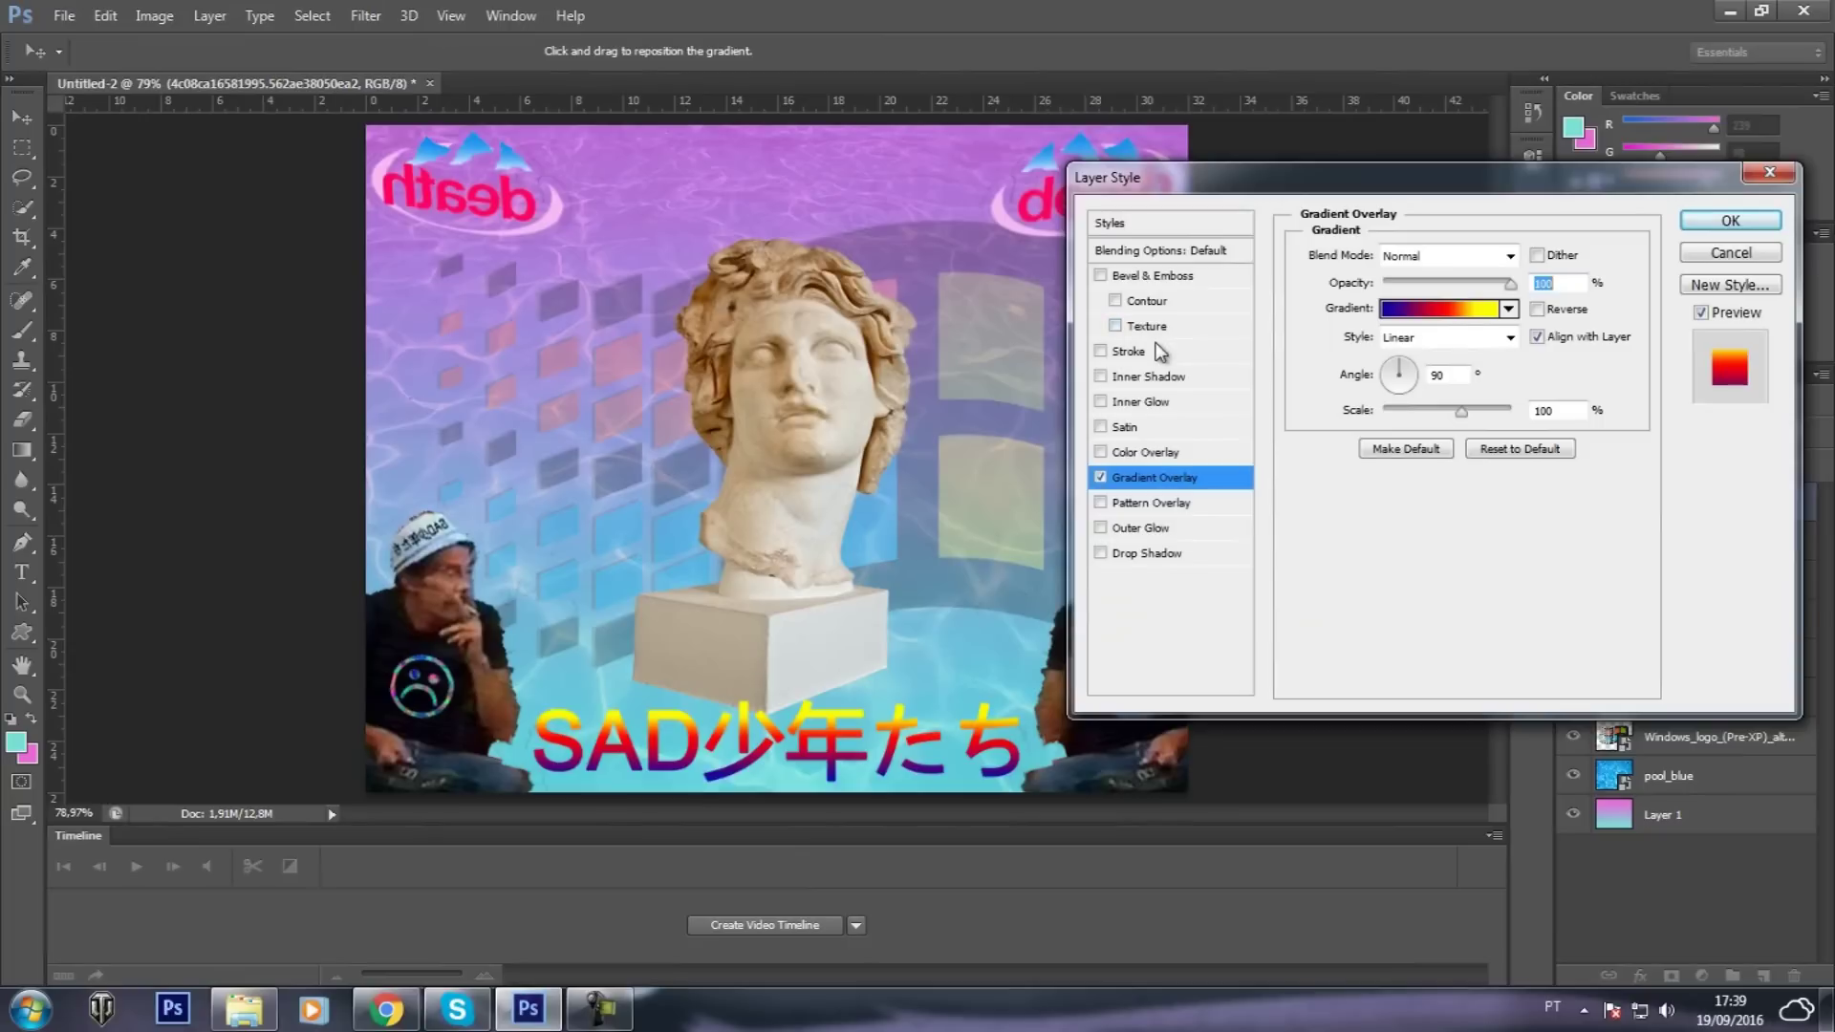
# Add a 7 px black stroke at about 65% opacity to the title and apply the styles
pyautogui.click(1101, 352)
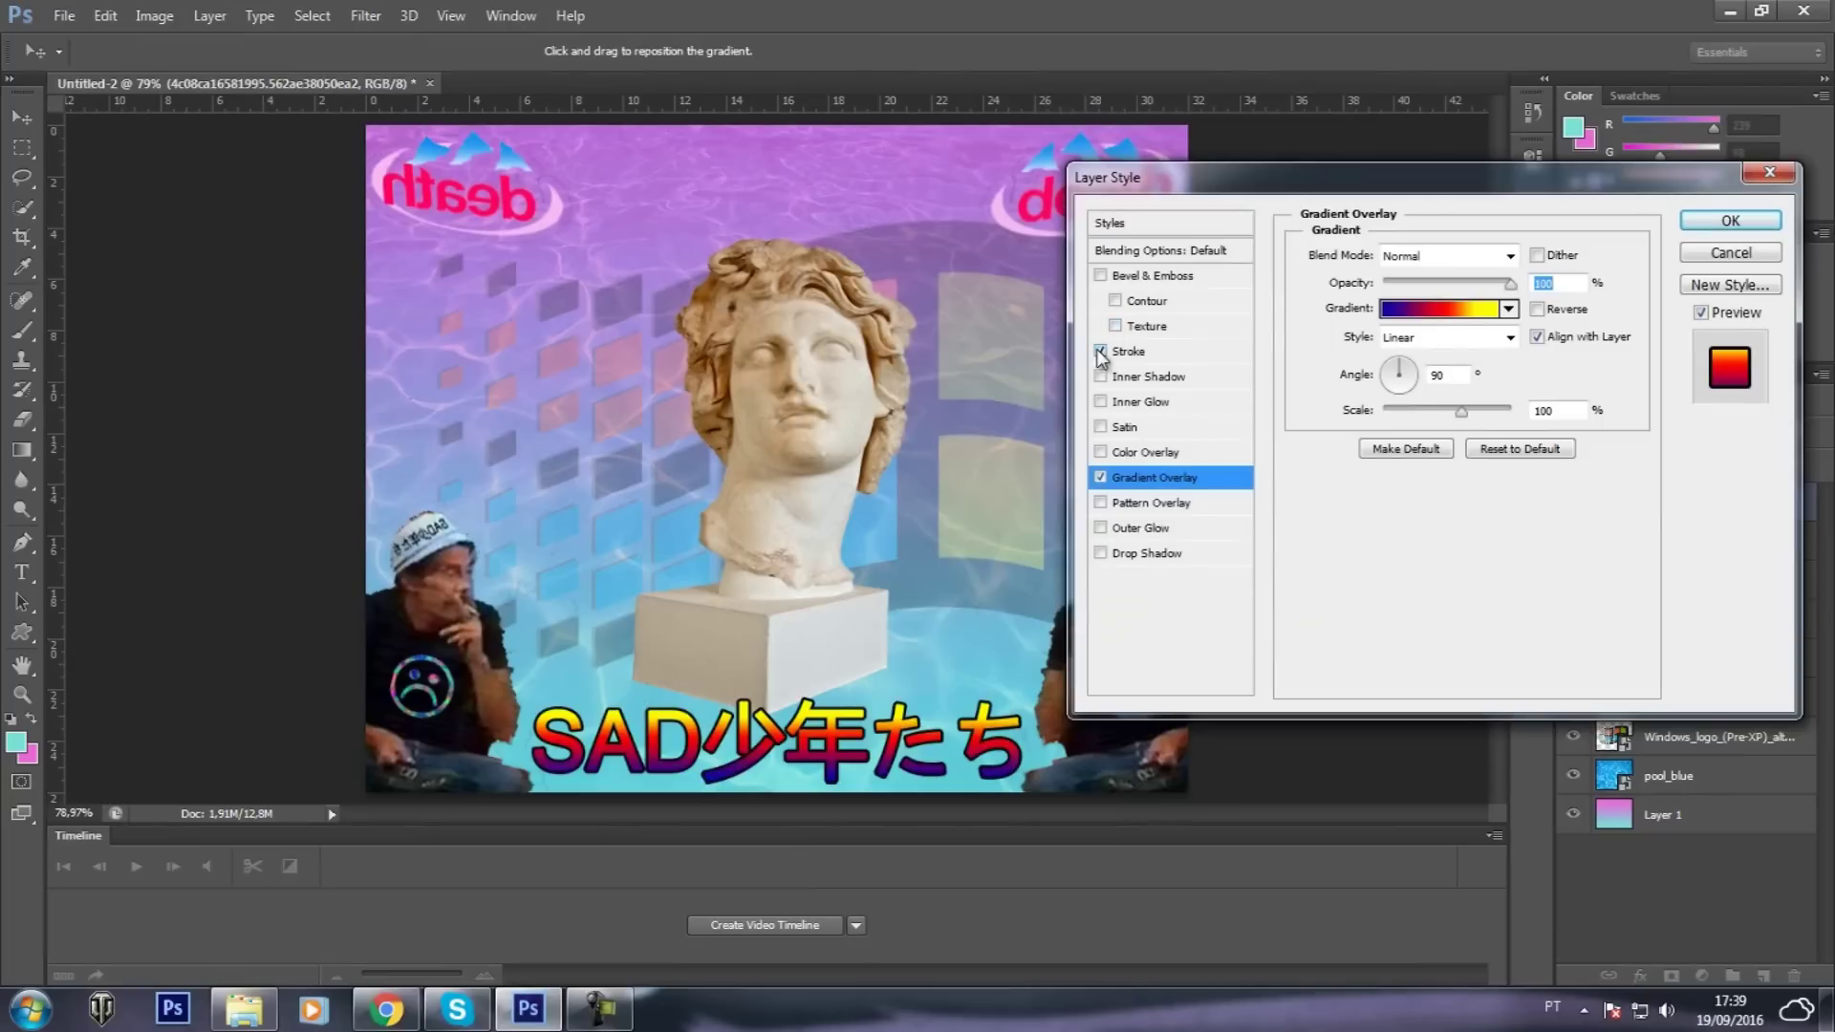
pyautogui.click(1166, 351)
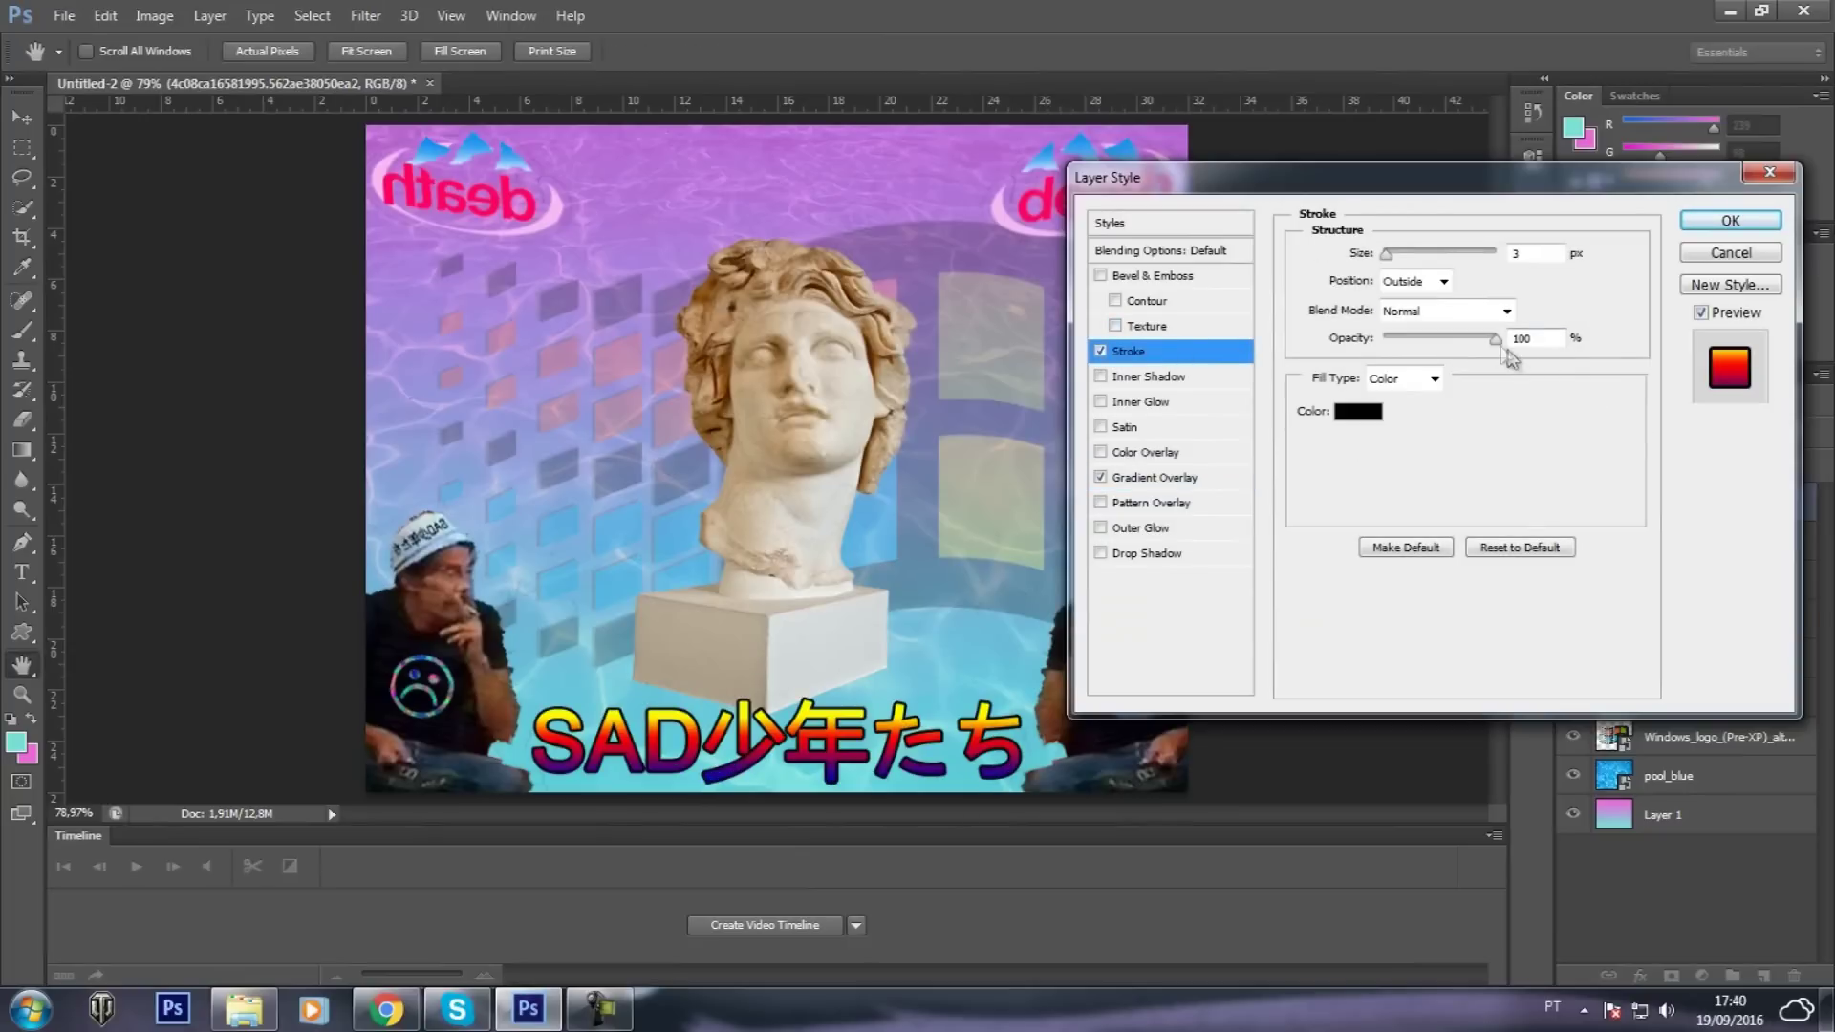
pyautogui.moveTo(1497, 340); pyautogui.dragTo(1434, 340)
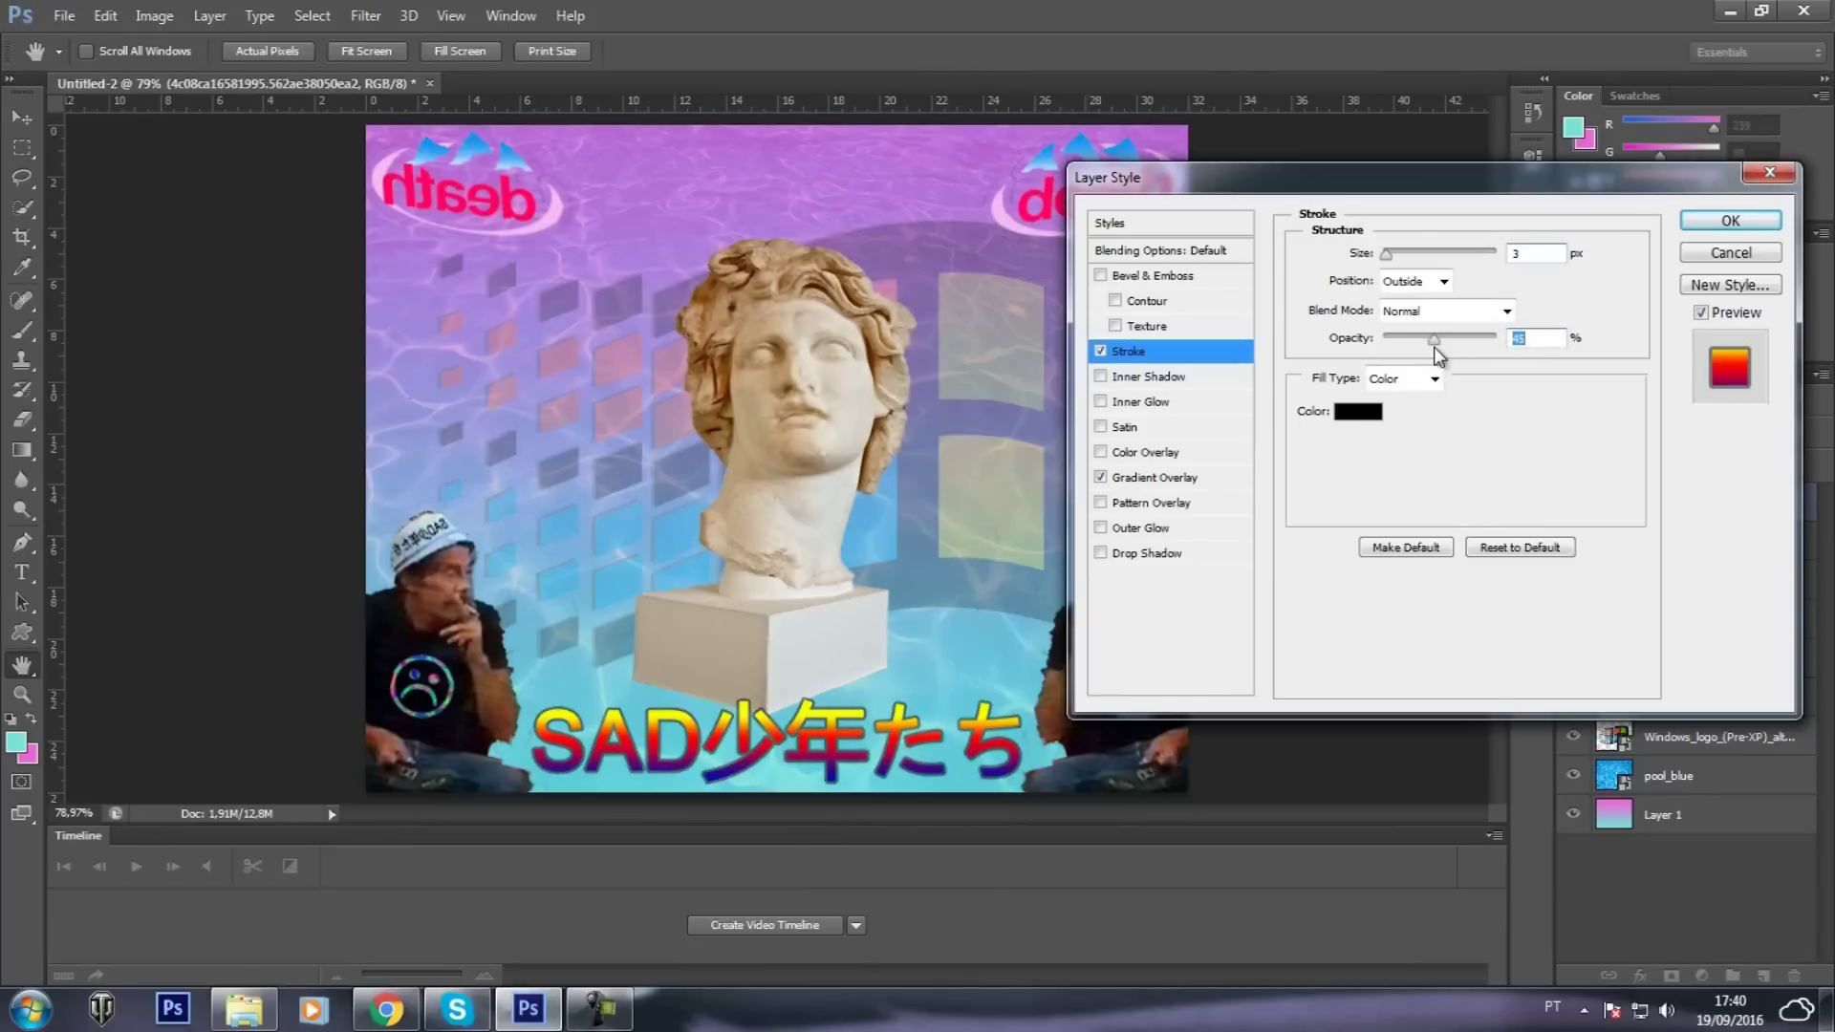
pyautogui.moveTo(1386, 254); pyautogui.dragTo(1393, 257)
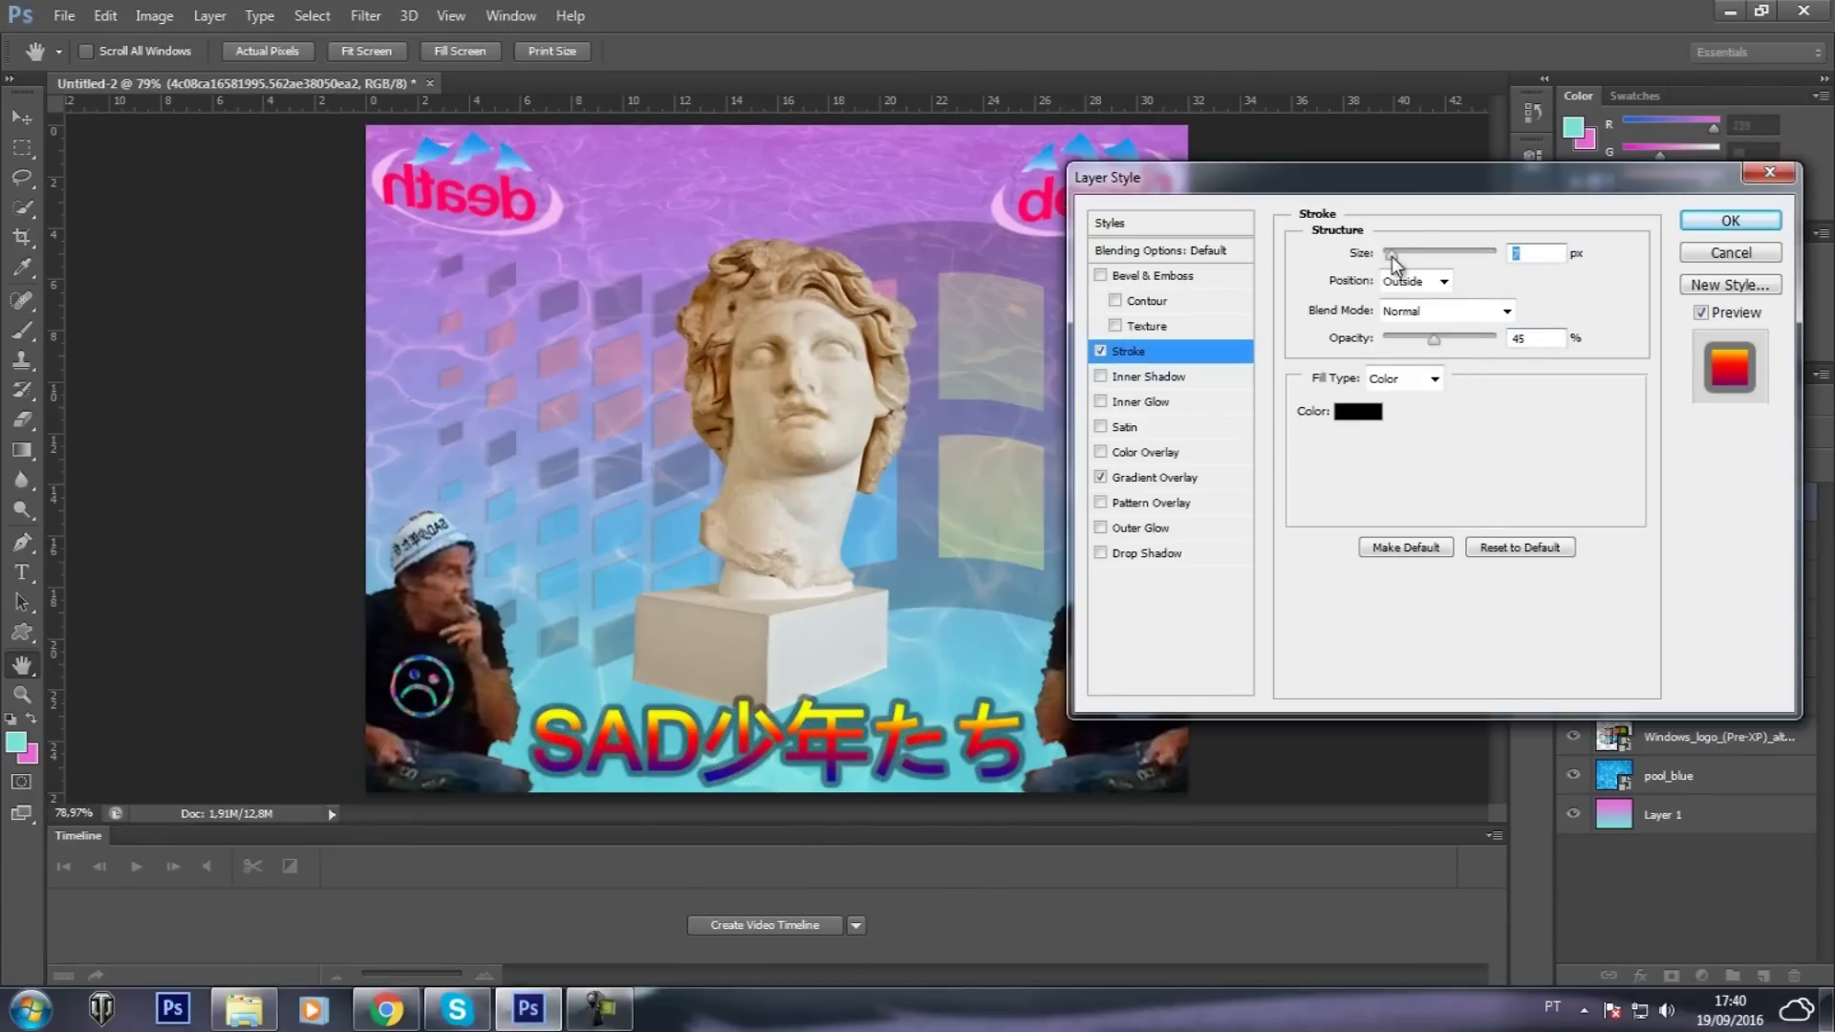
pyautogui.moveTo(1432, 338); pyautogui.dragTo(1439, 339)
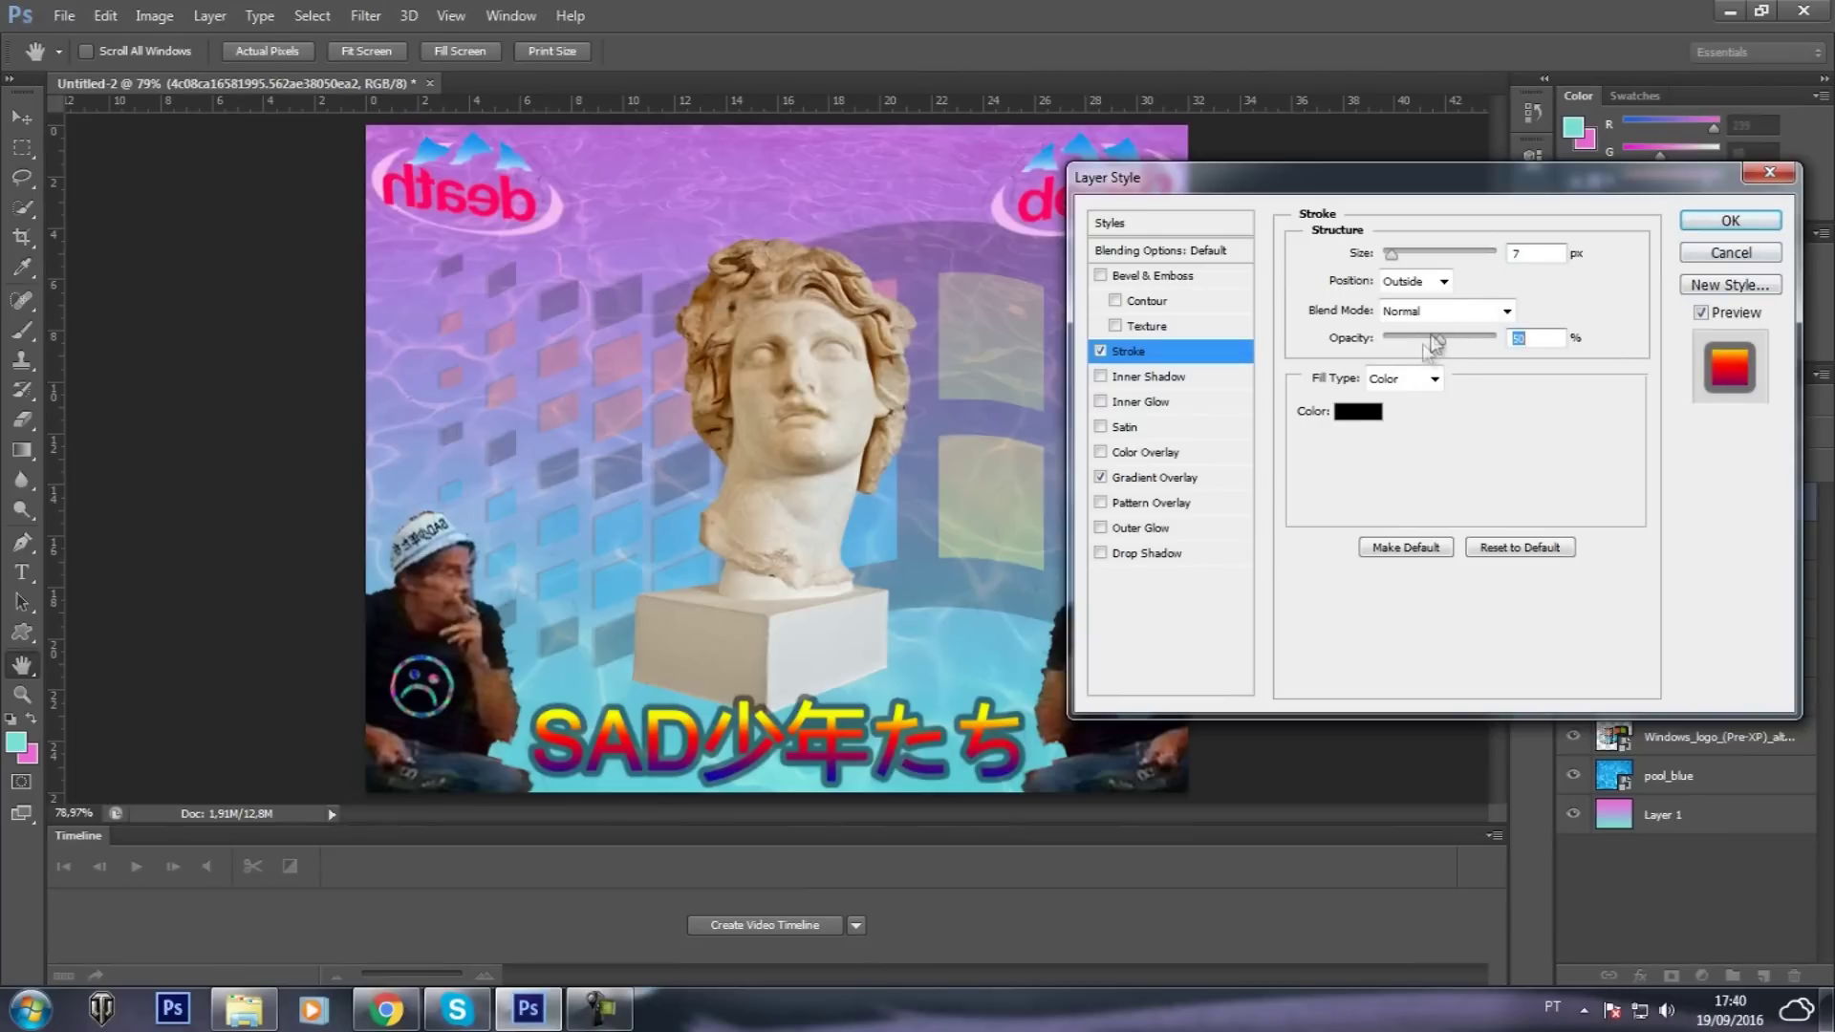
pyautogui.moveTo(1440, 338)
pyautogui.mouseDown()
pyautogui.moveTo(1457, 337)
pyautogui.moveTo(1418, 338)
pyautogui.mouseUp()
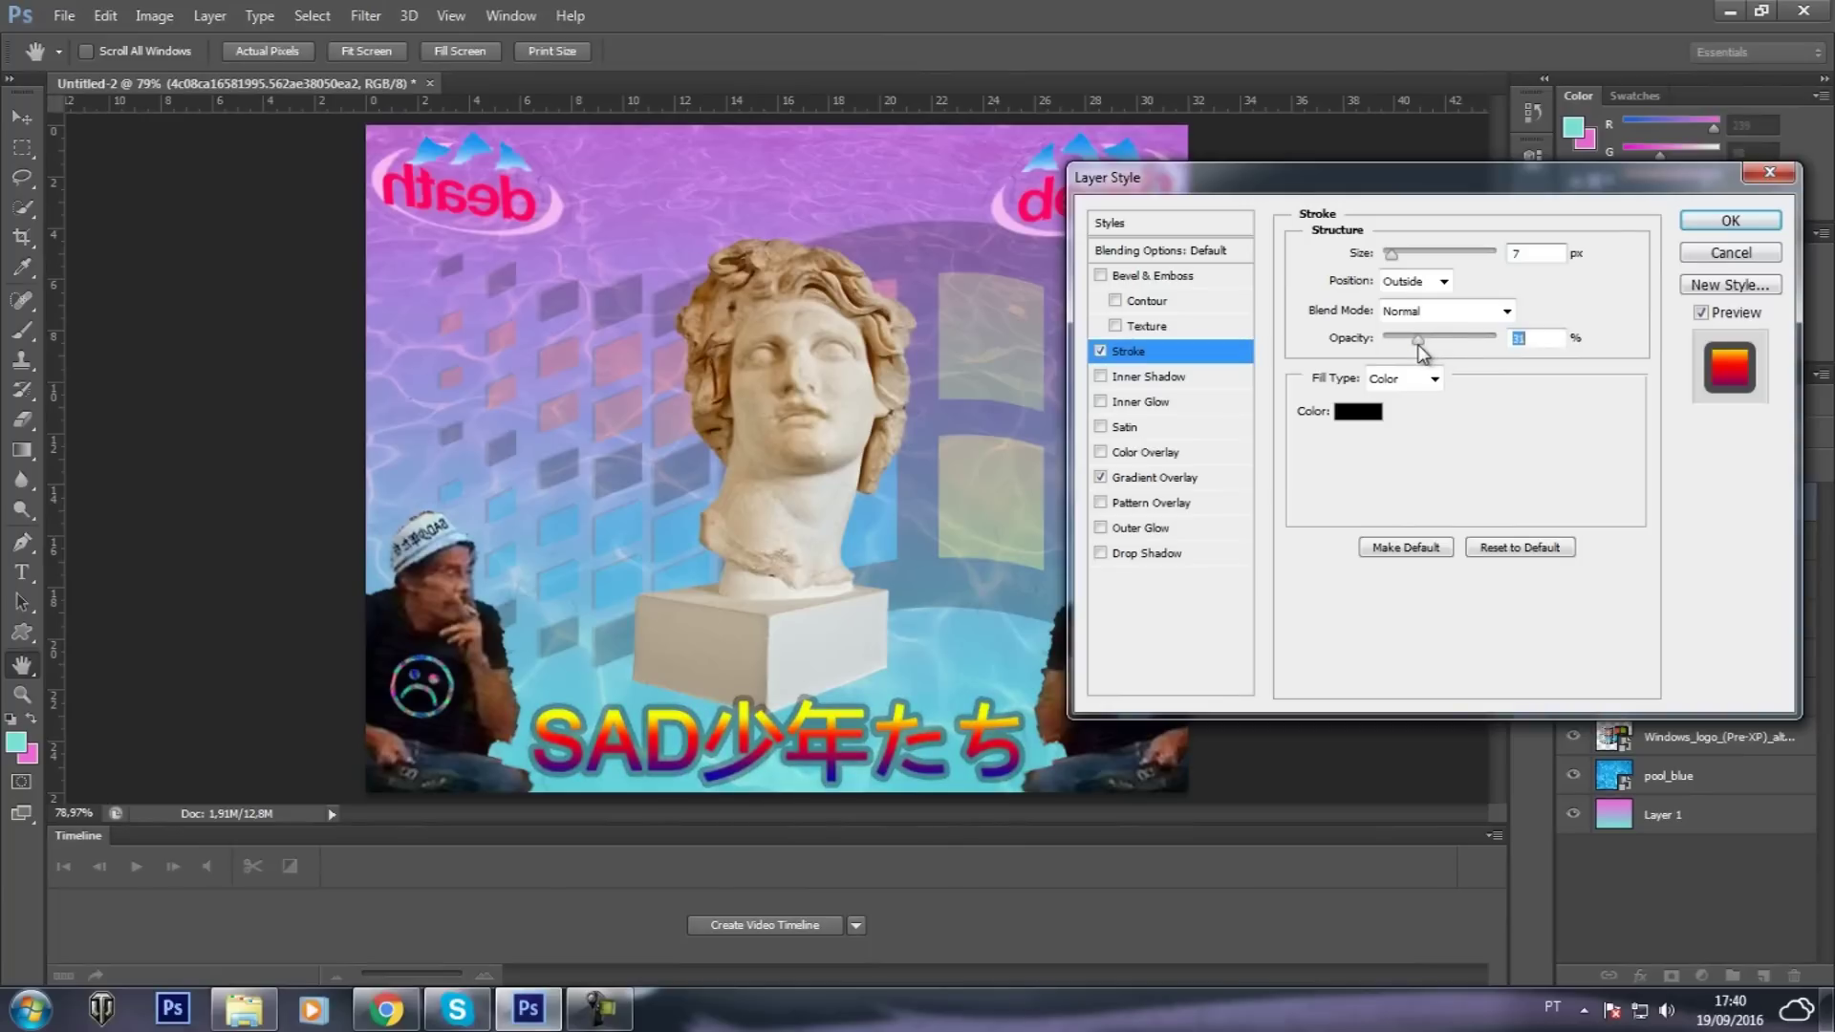
pyautogui.click(1733, 221)
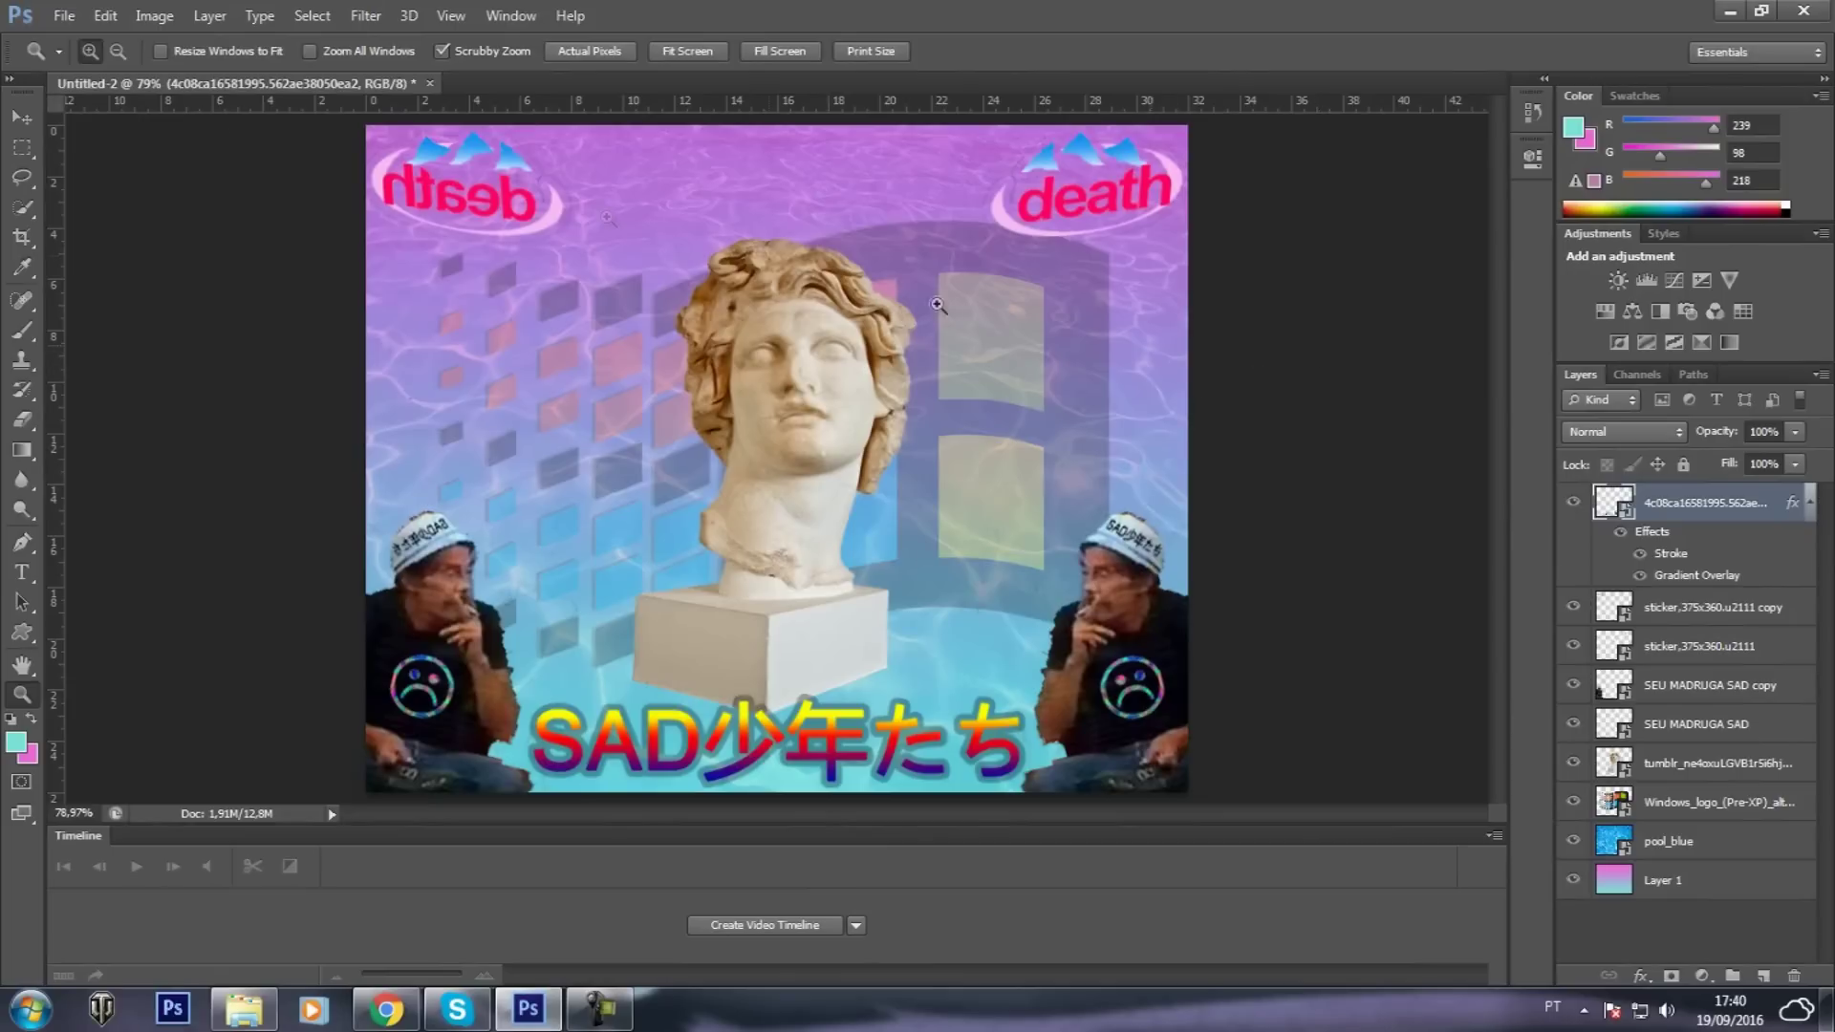
pyautogui.click(61, 15)
# Start File > Place and browse the base folder's images
pyautogui.click(62, 15)
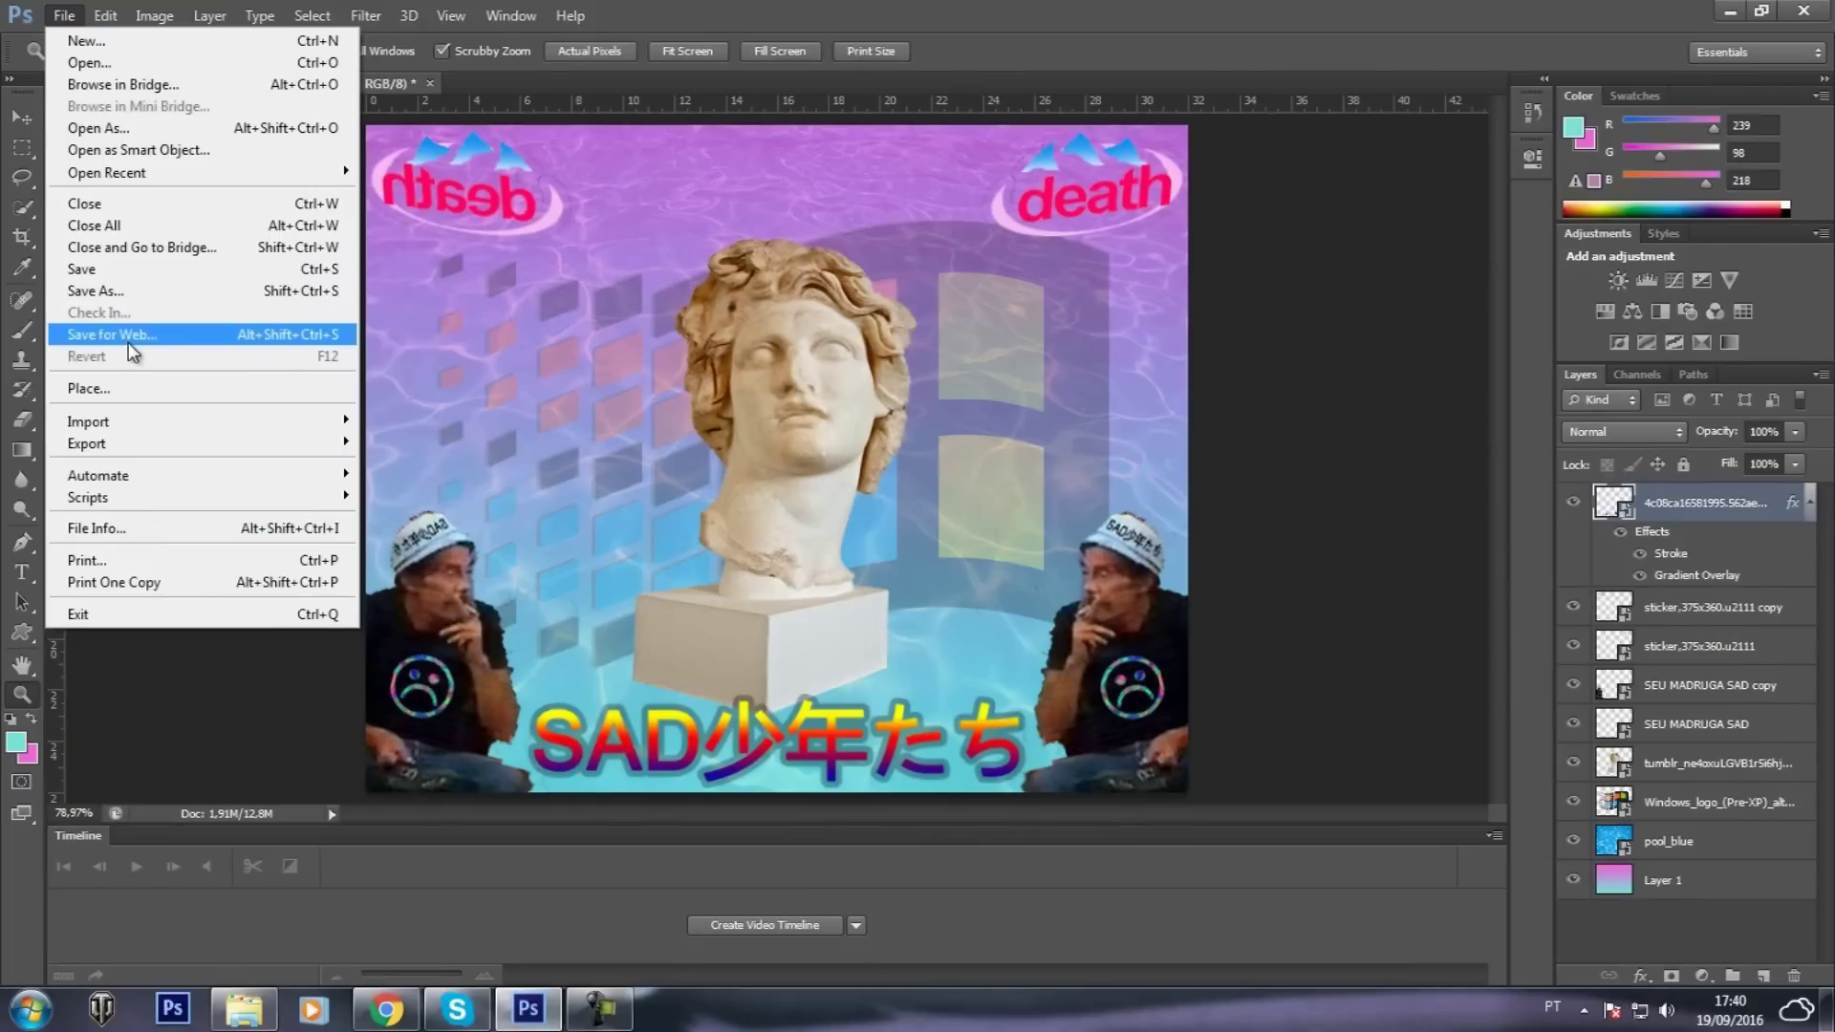
pyautogui.click(74, 390)
pyautogui.scroll(-3, 1083, 590)
pyautogui.scroll(-3, 1083, 590)
pyautogui.scroll(-5, 1083, 590)
pyautogui.scroll(-5, 1083, 589)
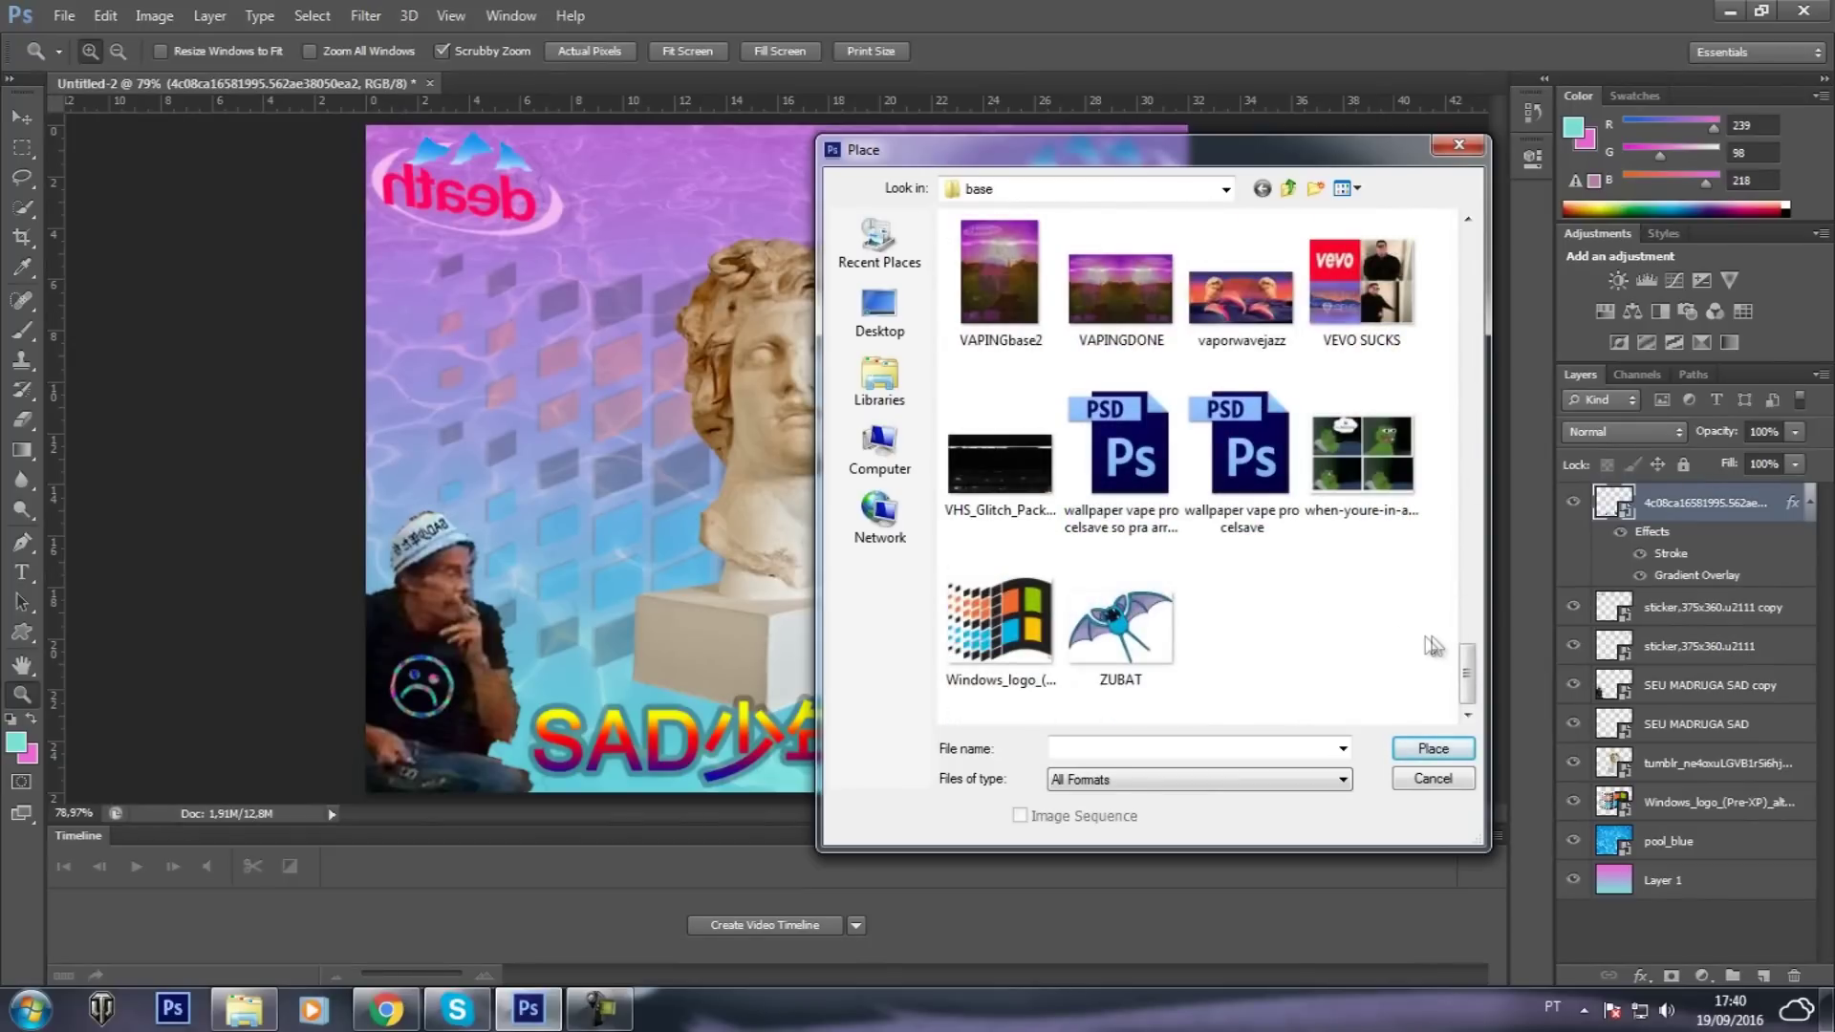
pyautogui.scroll(2, 1405, 641)
pyautogui.scroll(2, 1405, 640)
pyautogui.scroll(2, 1405, 640)
pyautogui.scroll(2, 1405, 640)
pyautogui.scroll(-2, 1402, 640)
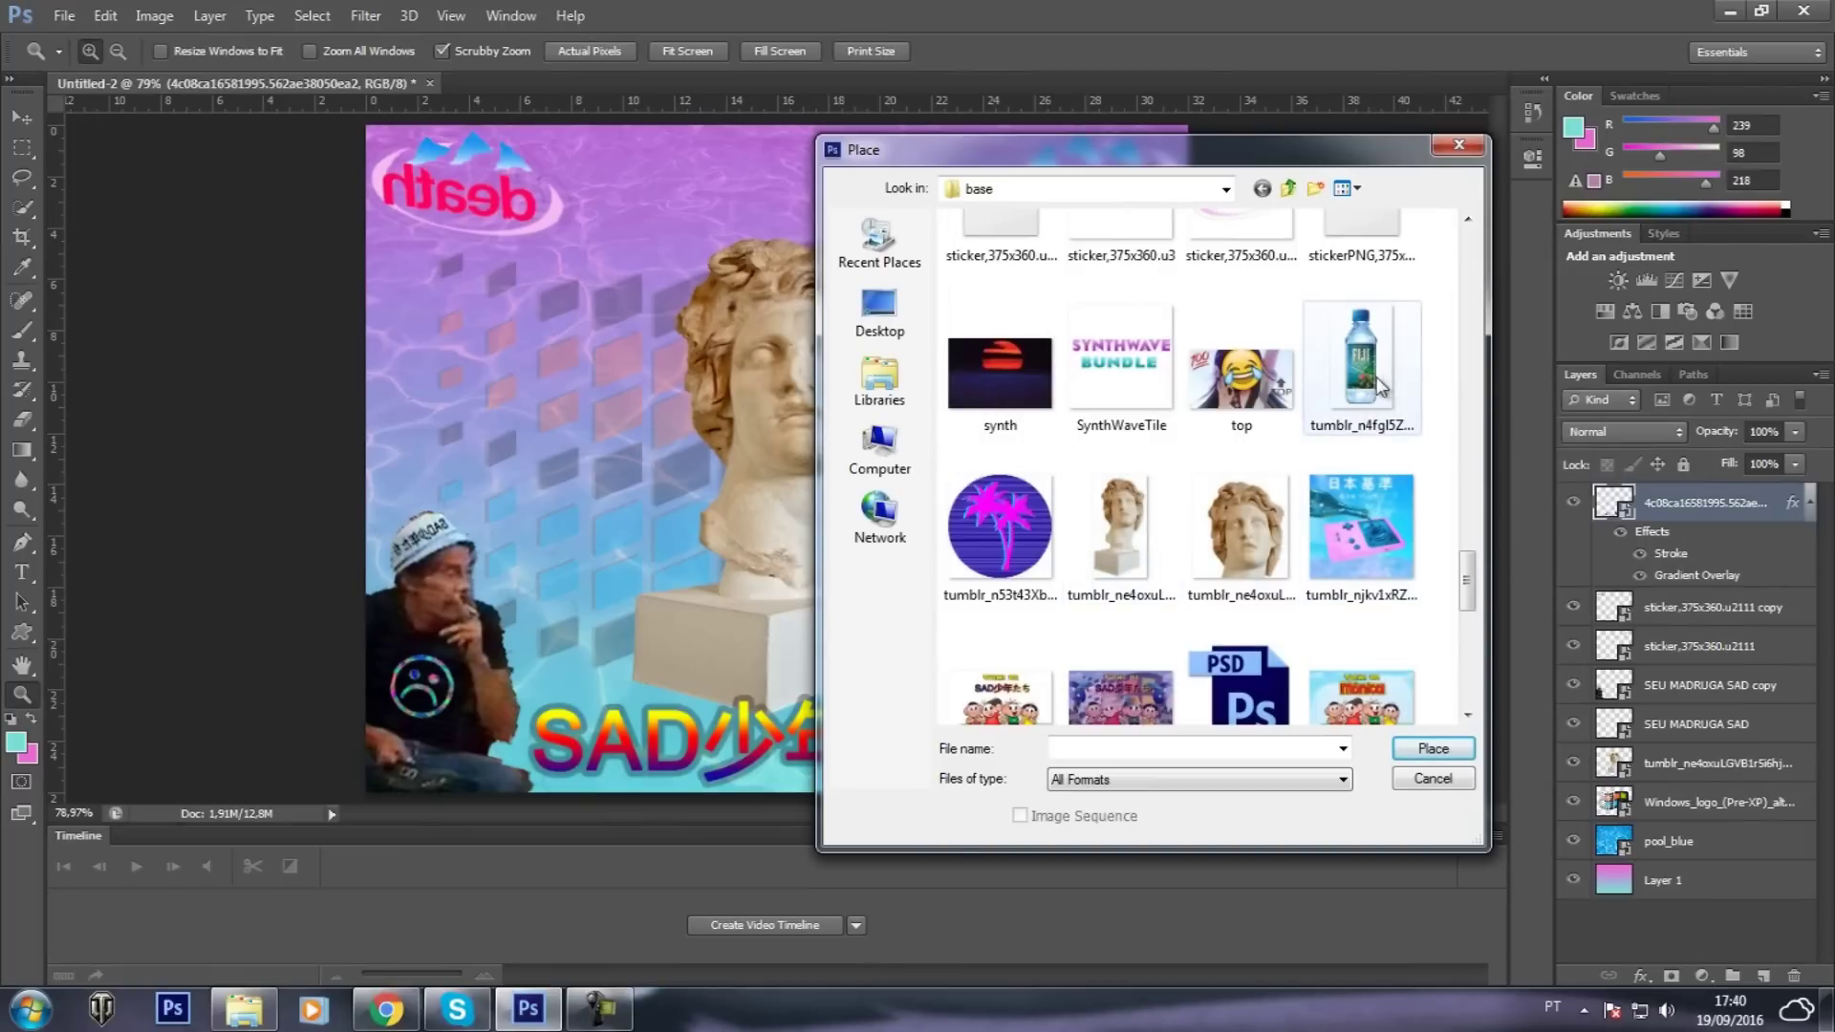
# Find and place the VHS_Glitch_Pack_20(1) image into the collage
pyautogui.moveTo(1228, 149)
pyautogui.mouseDown()
pyautogui.moveTo(1441, 71)
pyautogui.moveTo(1600, 113)
pyautogui.mouseUp()
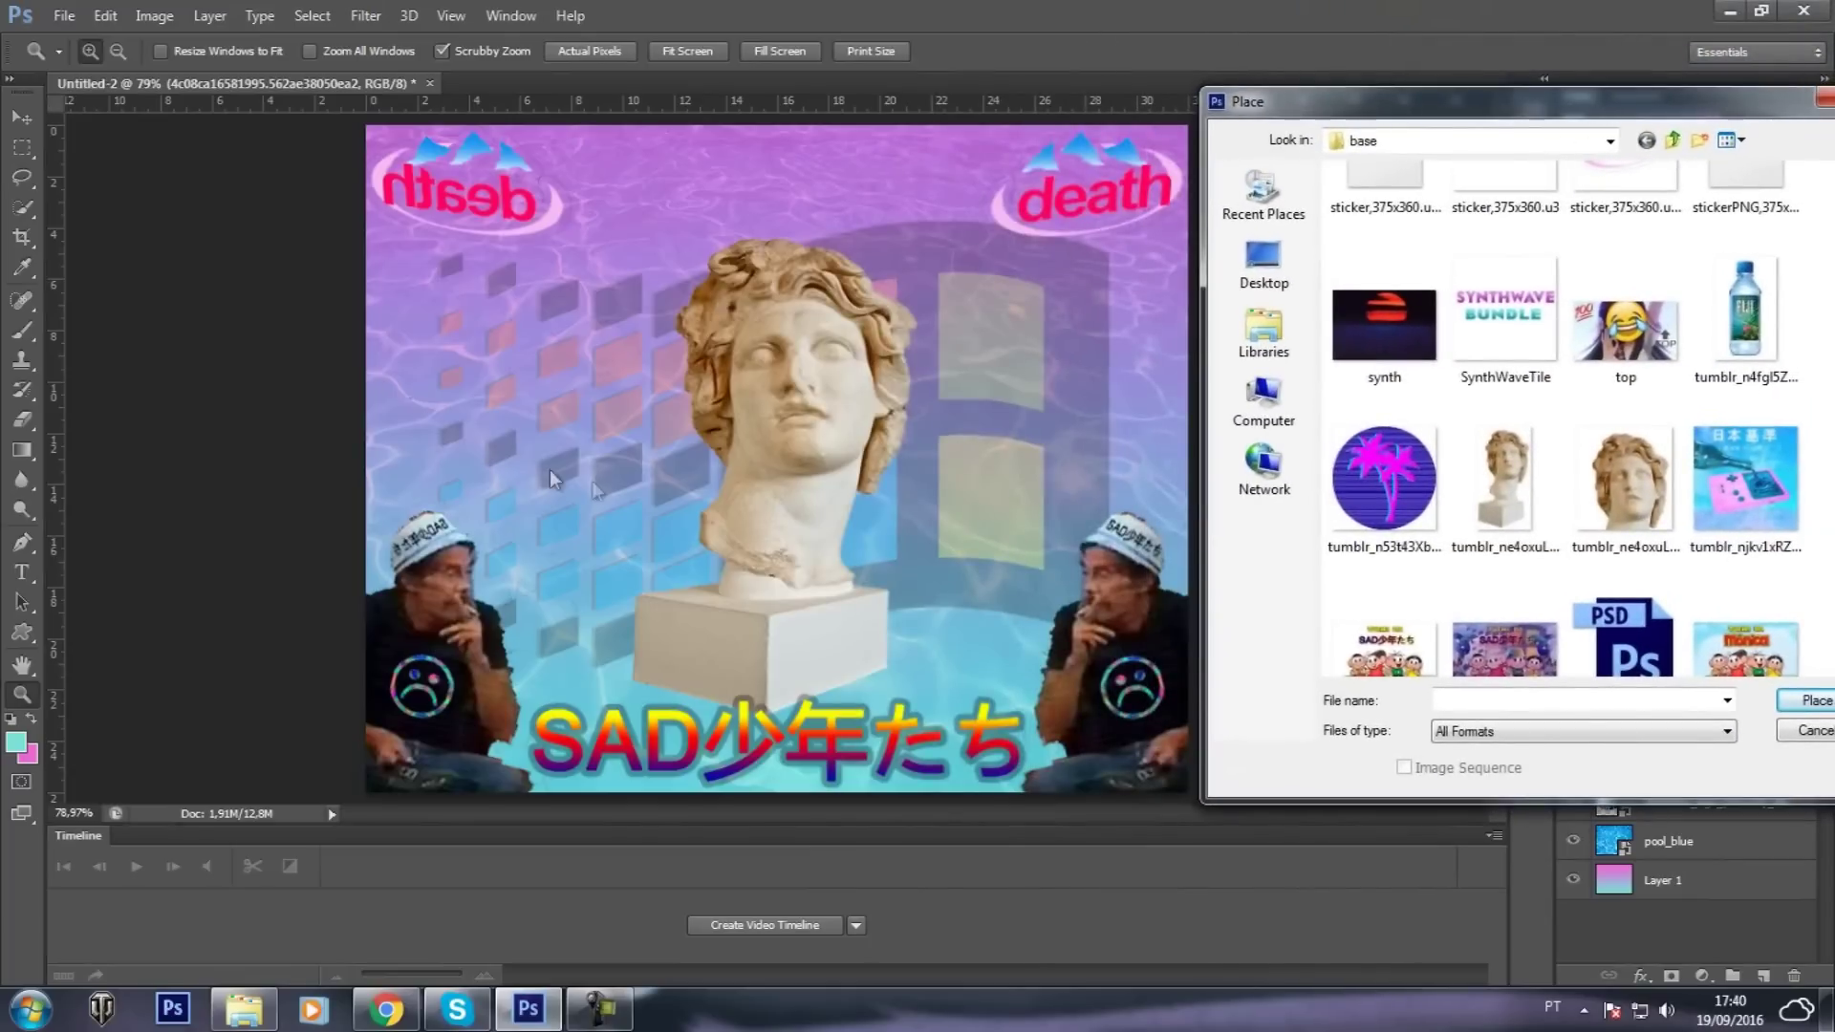
pyautogui.moveTo(1558, 119); pyautogui.dragTo(889, 78)
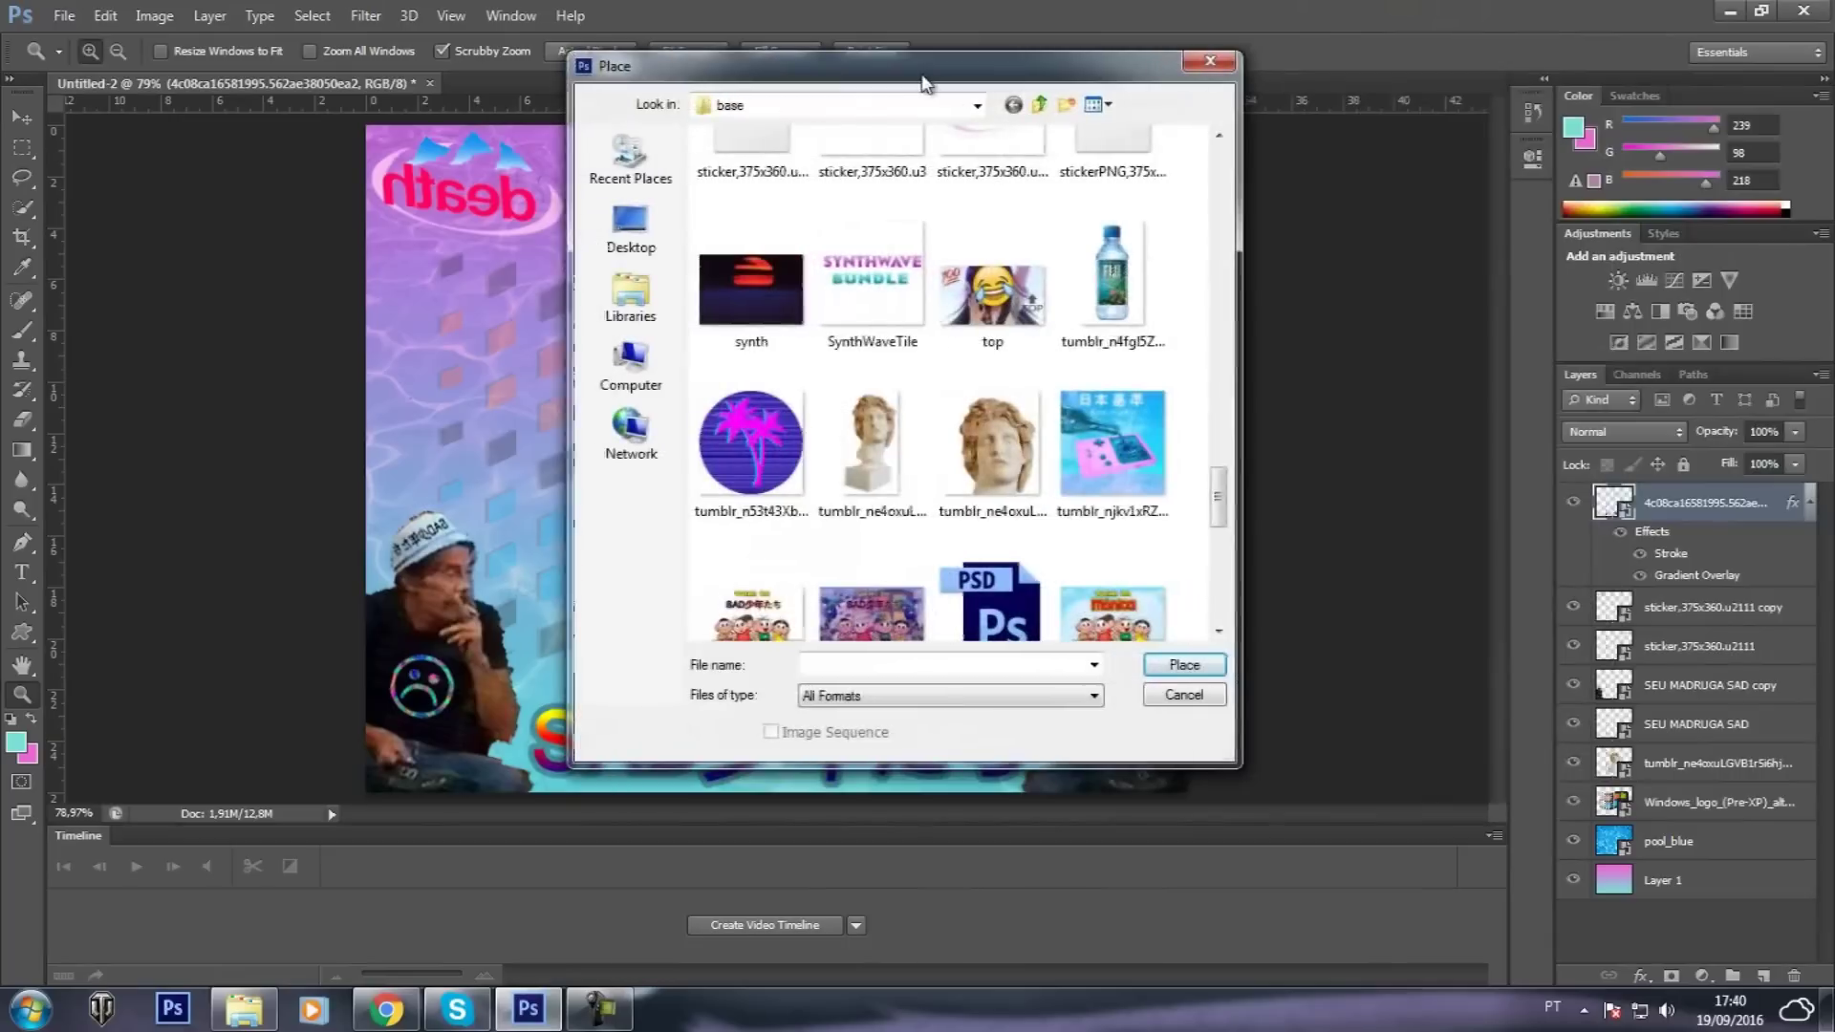
pyautogui.scroll(-5, 1036, 504)
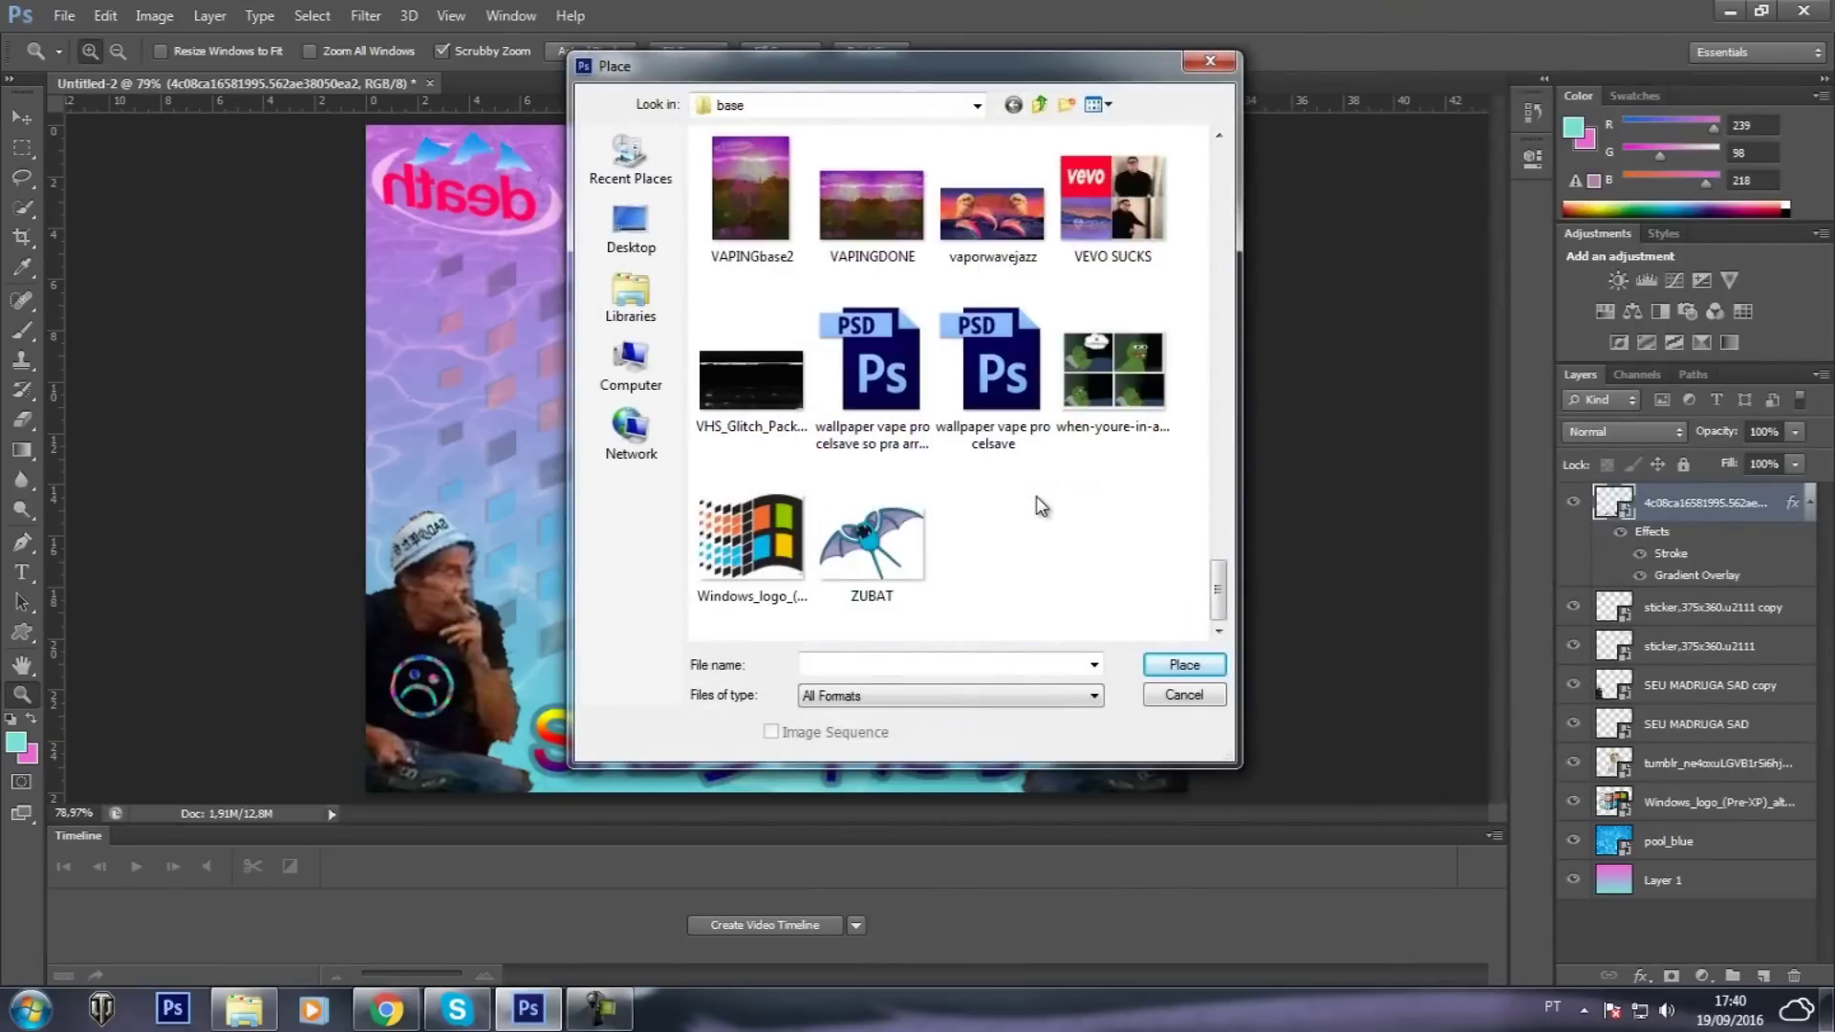
pyautogui.doubleClick(769, 384)
# Stretch the VHS glitch image over the whole canvas and duplicate its layer
pyautogui.moveTo(1001, 437); pyautogui.dragTo(1002, 541)
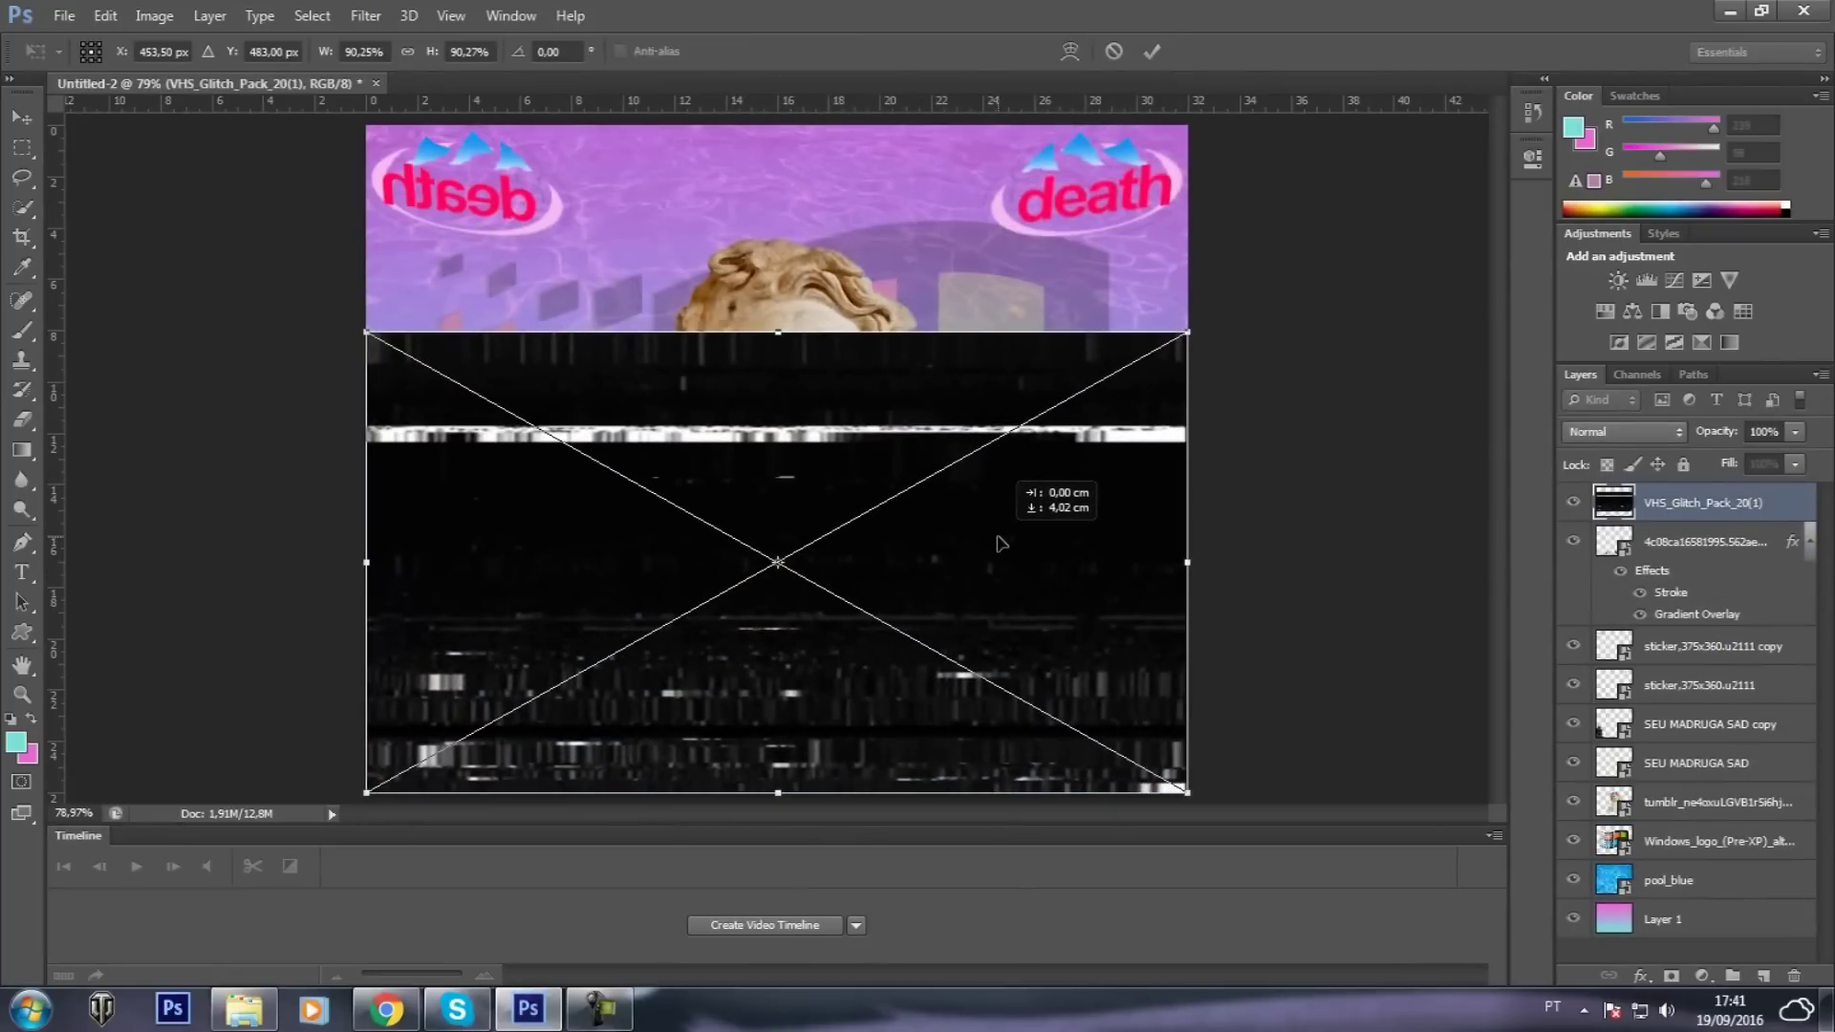
pyautogui.moveTo(778, 335); pyautogui.dragTo(777, 123)
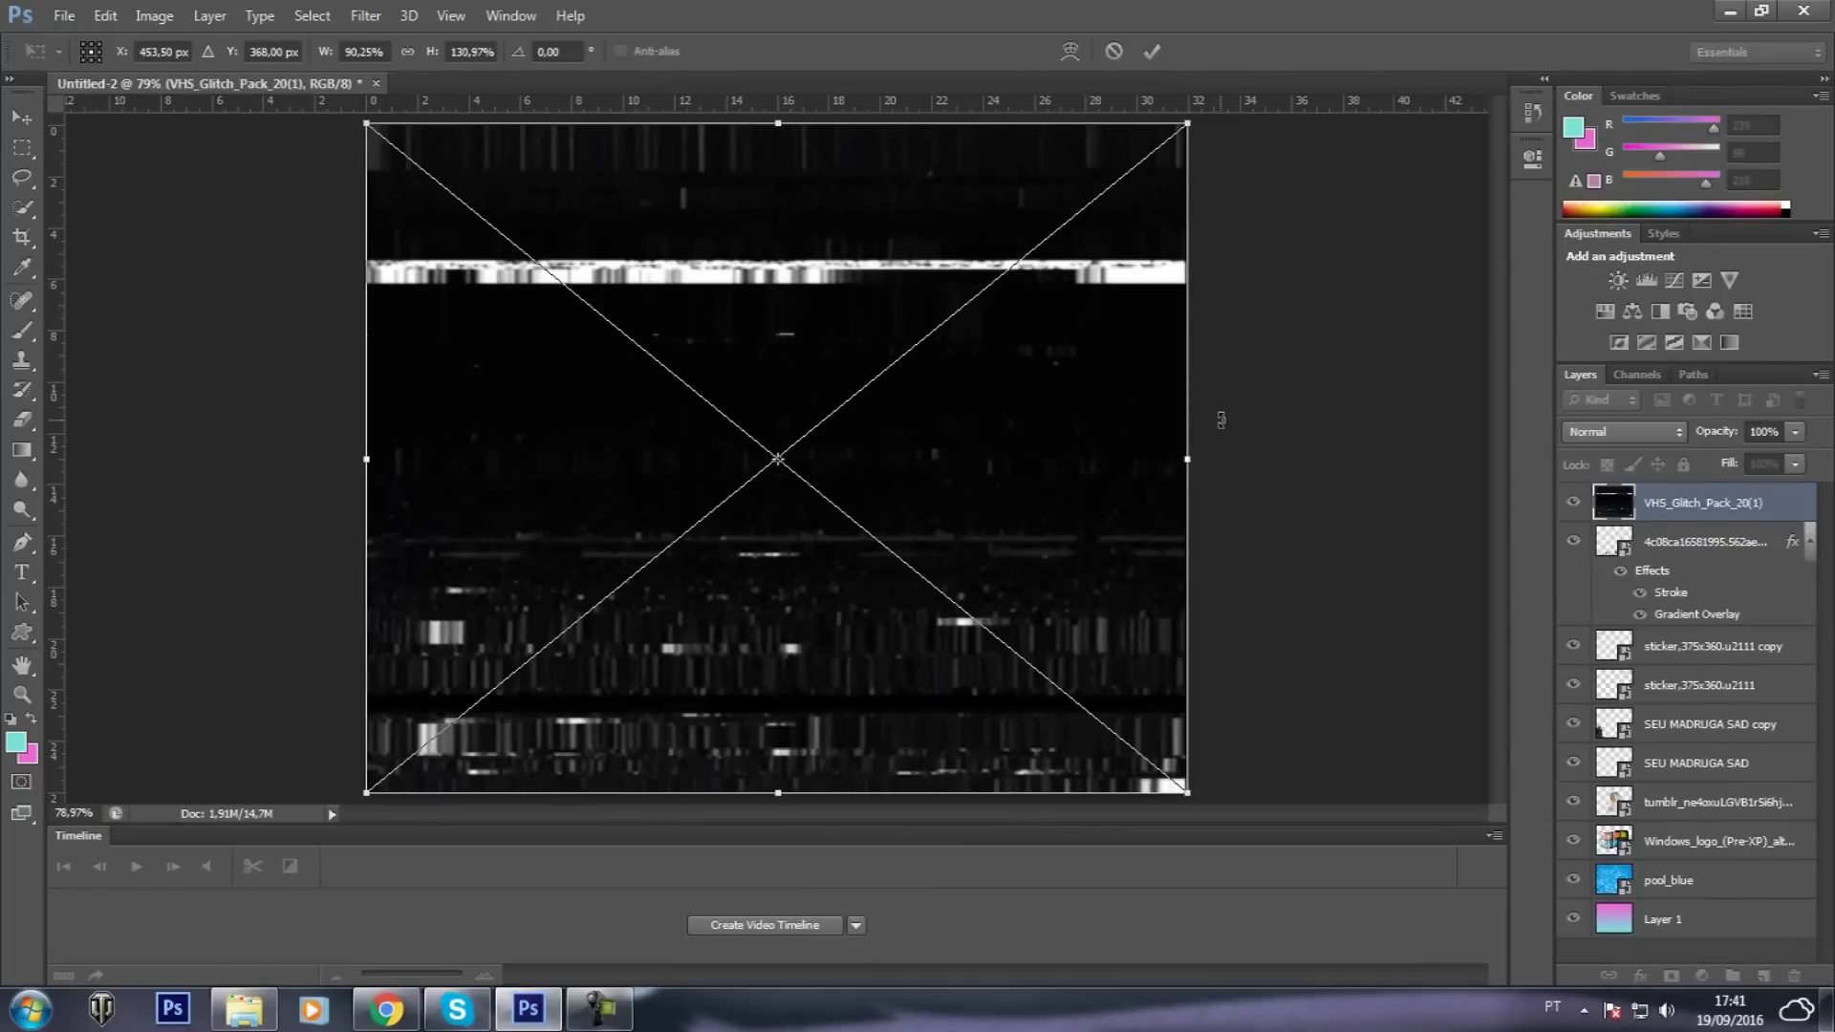
pyautogui.press('Return')
pyautogui.rightClick(1706, 501)
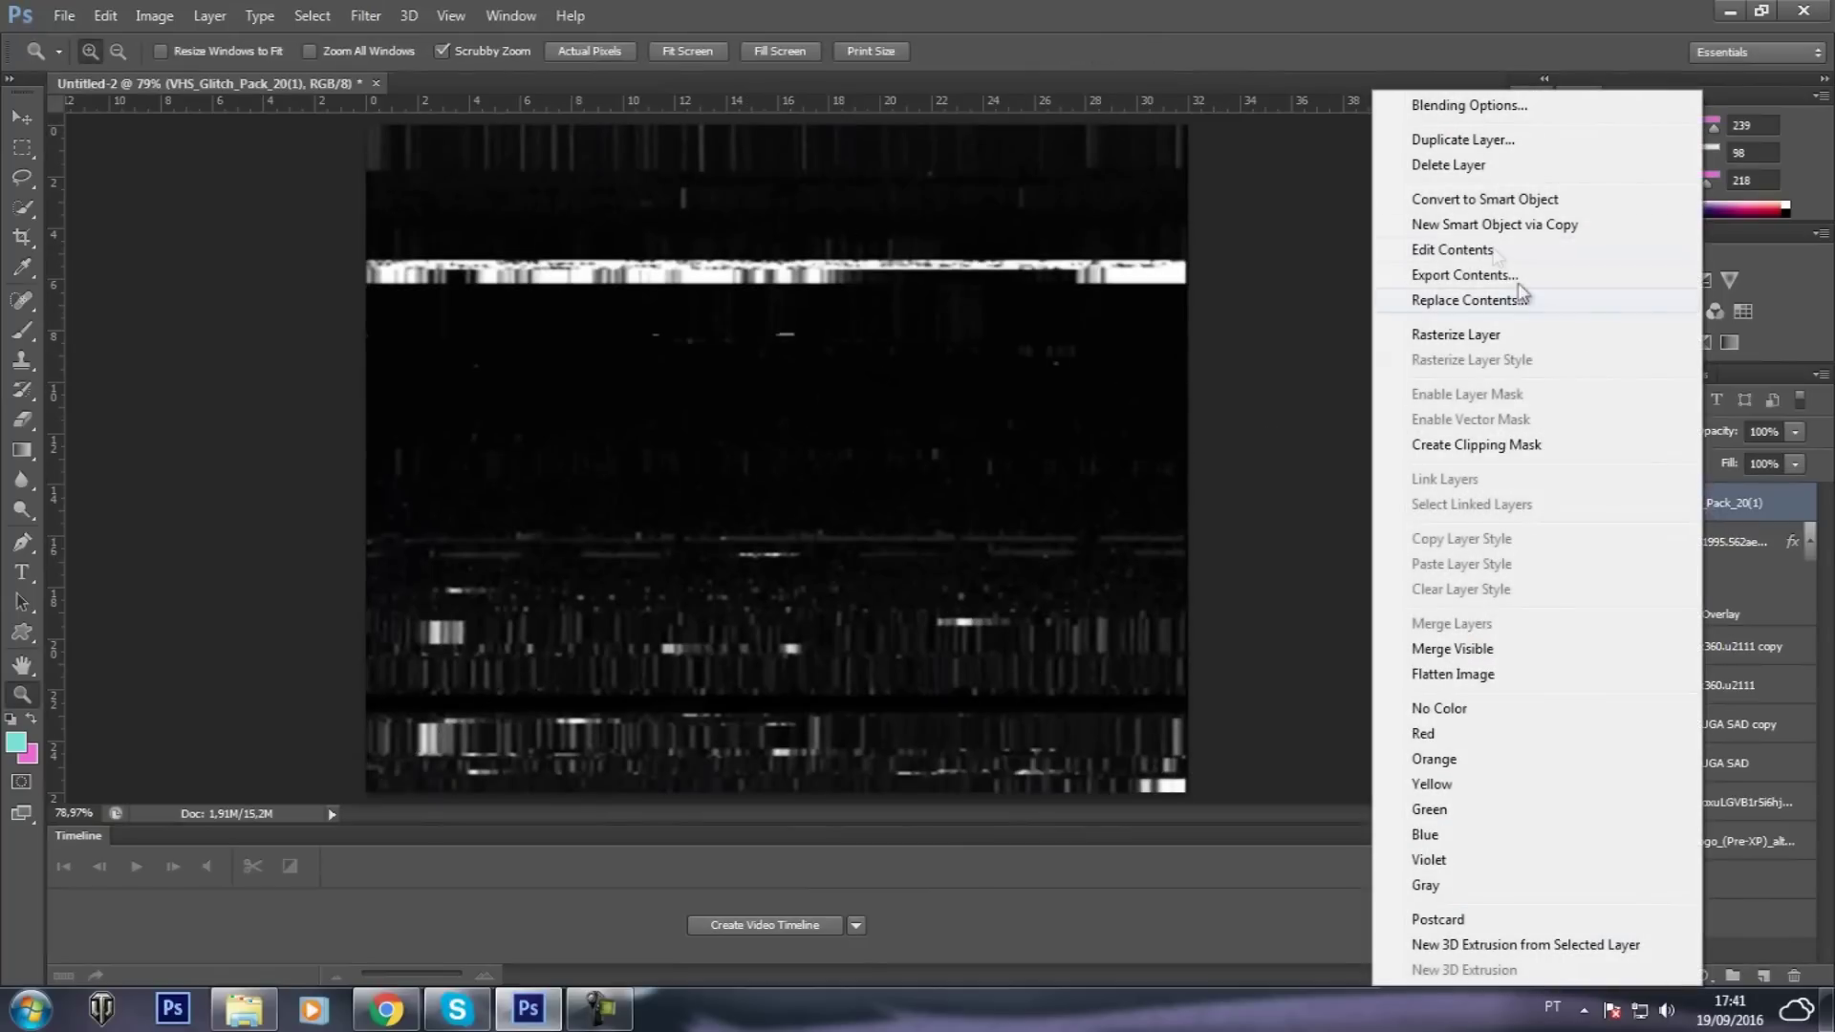
pyautogui.click(1480, 140)
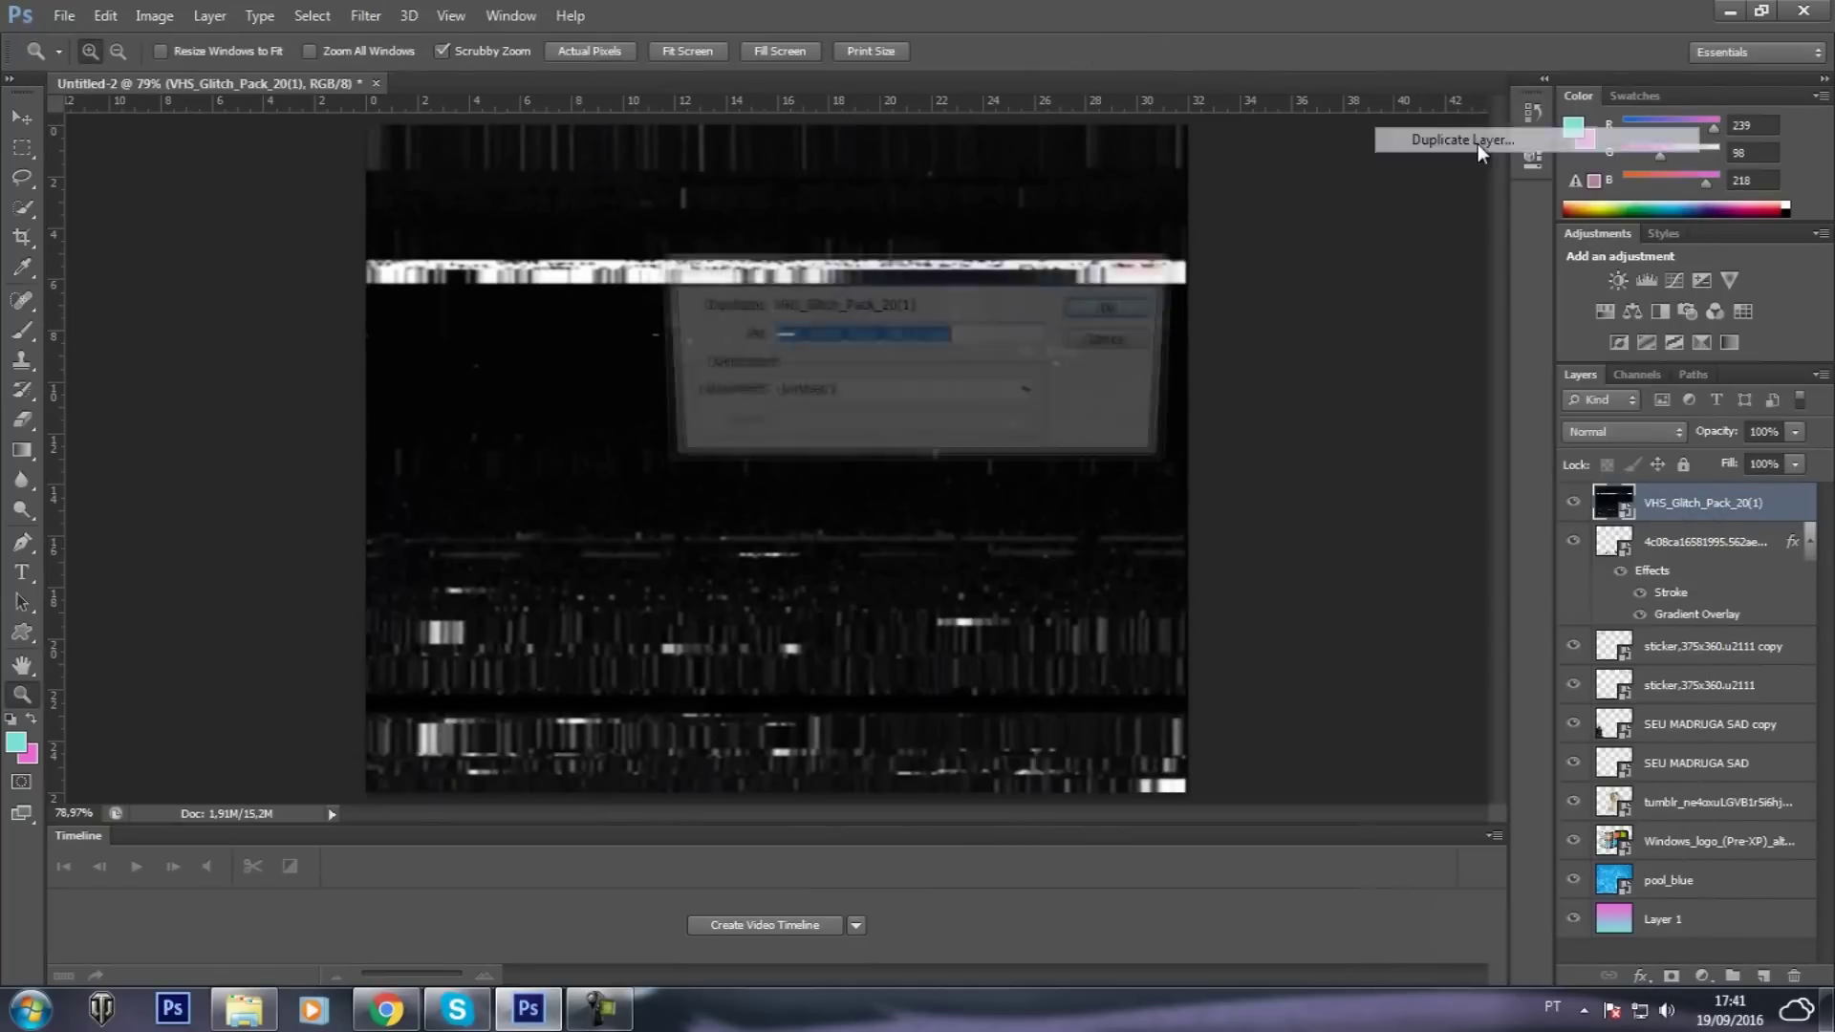
pyautogui.click(1116, 307)
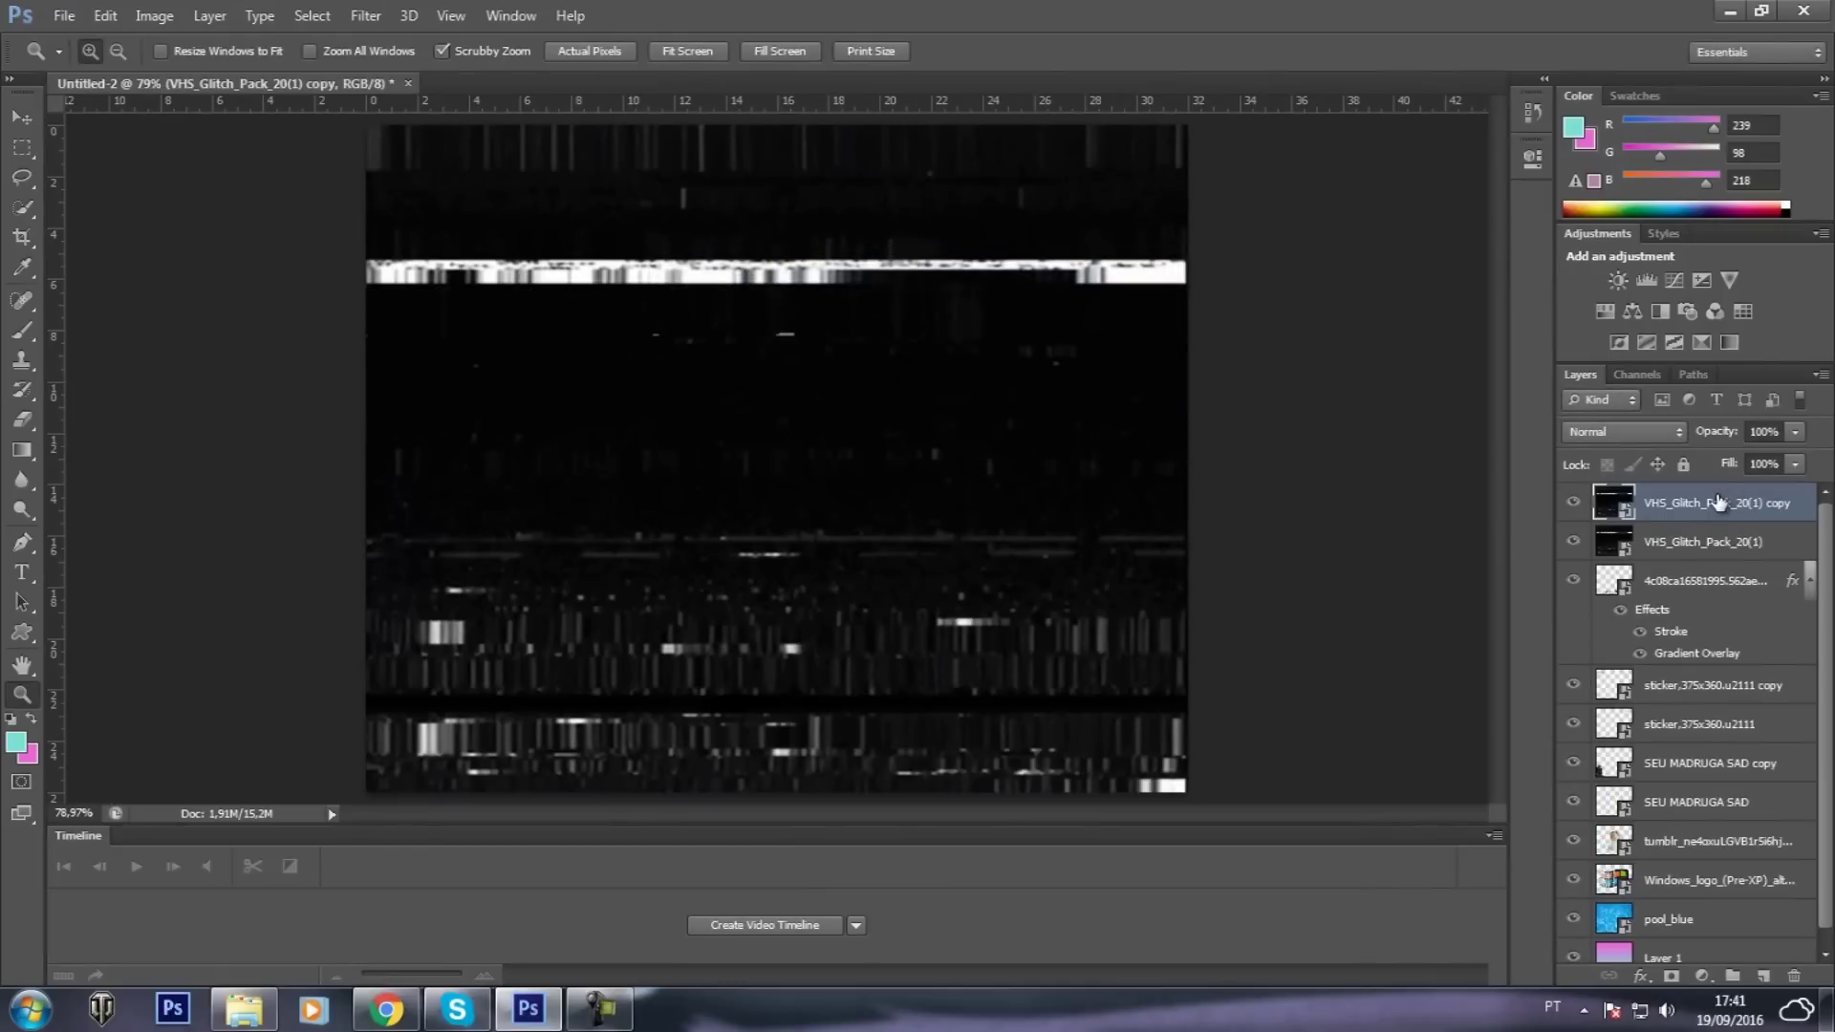
# Flip the glitch copy vertically and set its fill to 19%
pyautogui.hotkey('ctrl', 't')
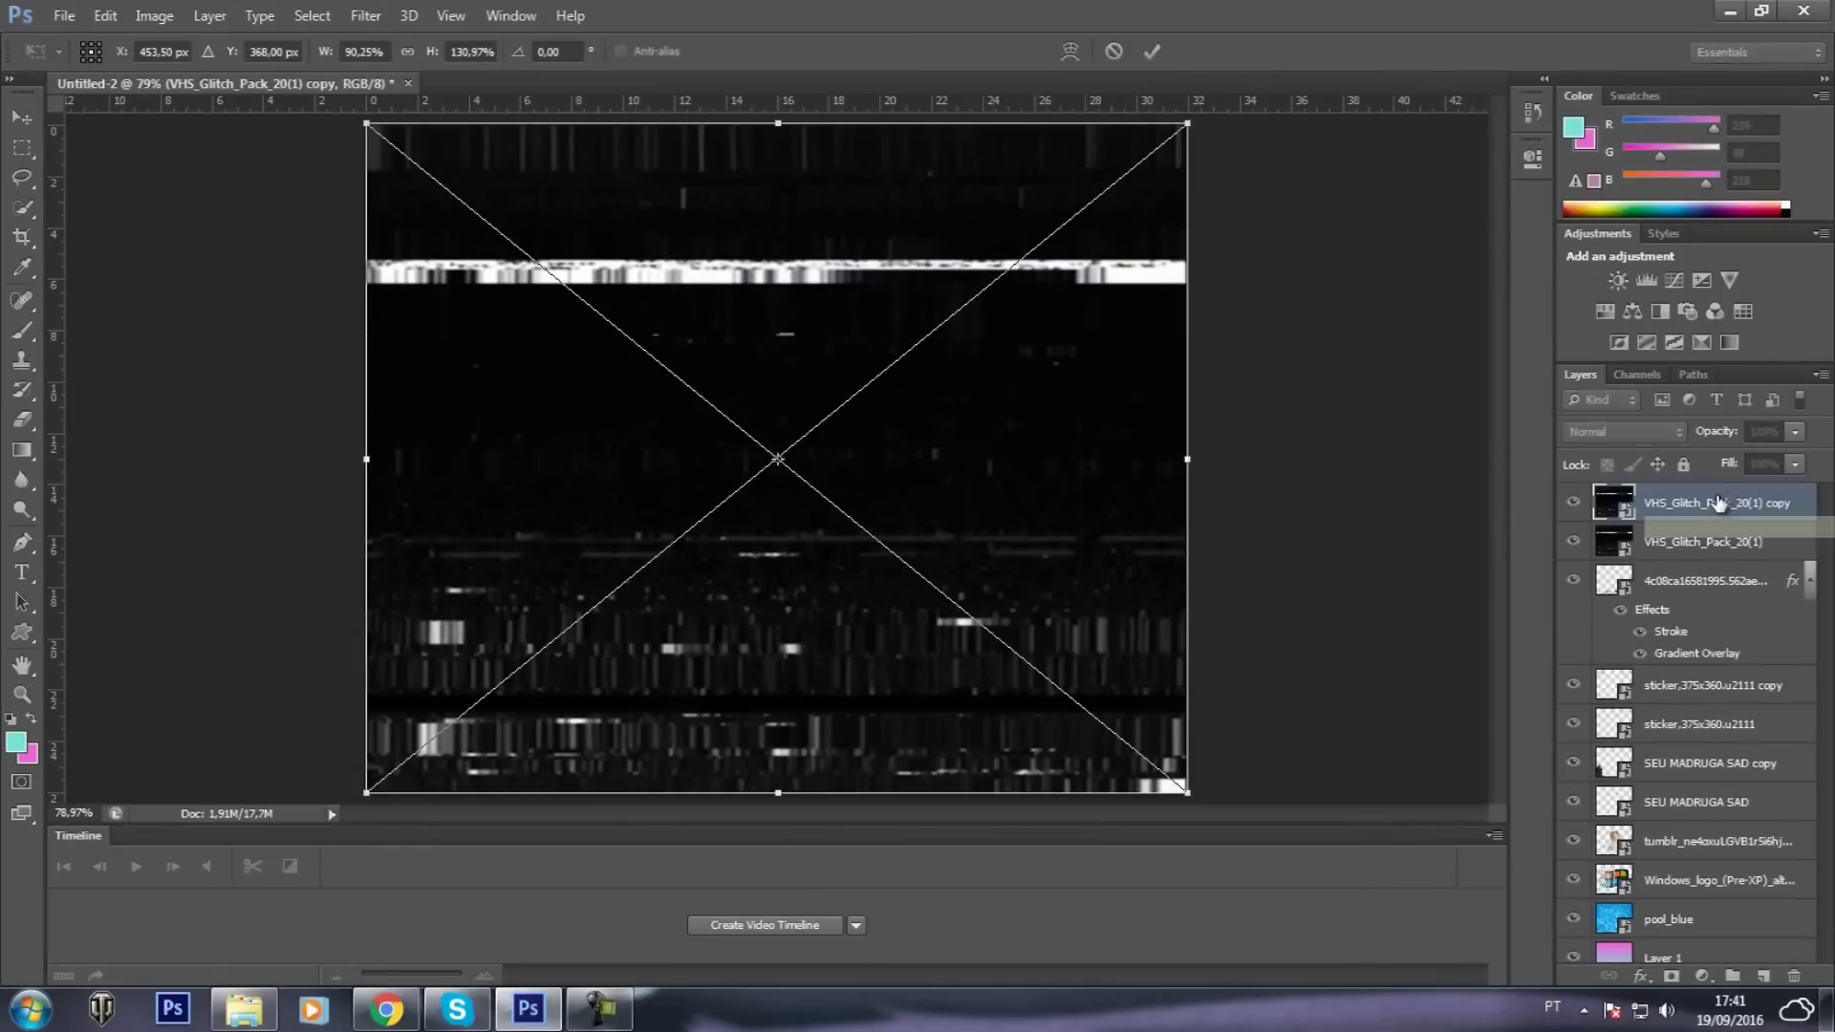
pyautogui.rightClick(1072, 404)
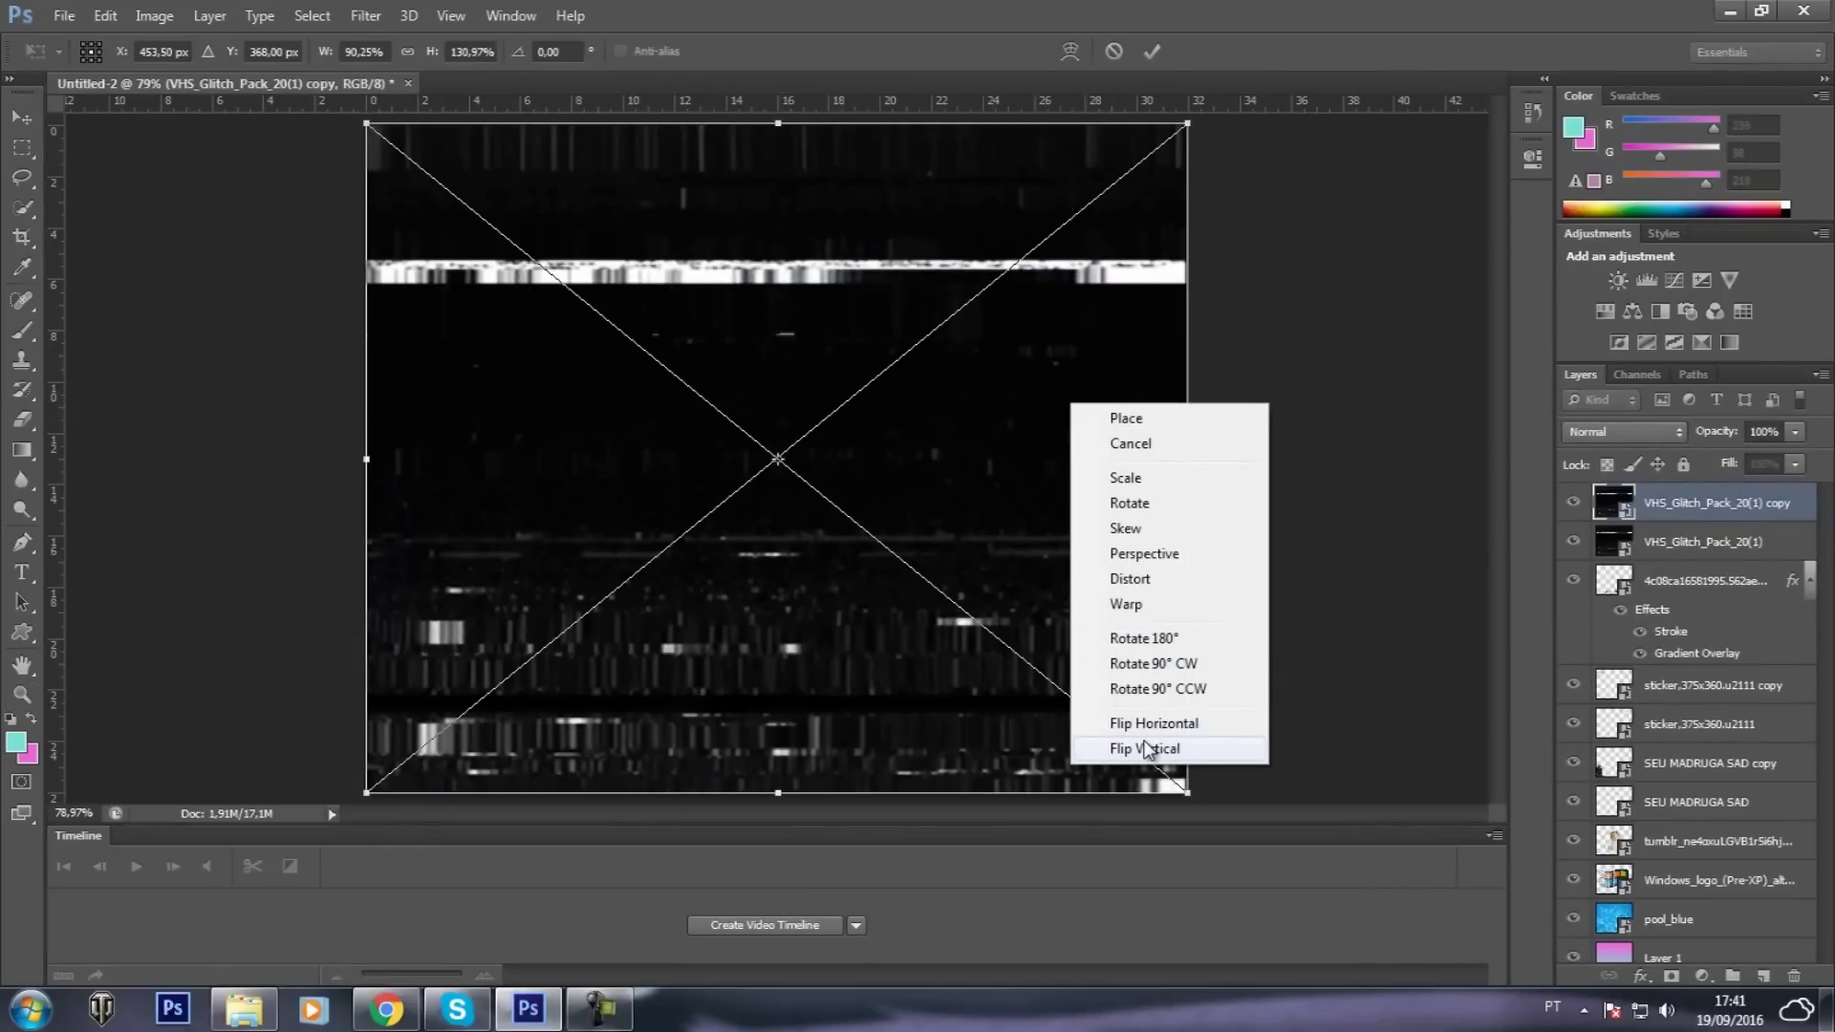
pyautogui.click(1146, 748)
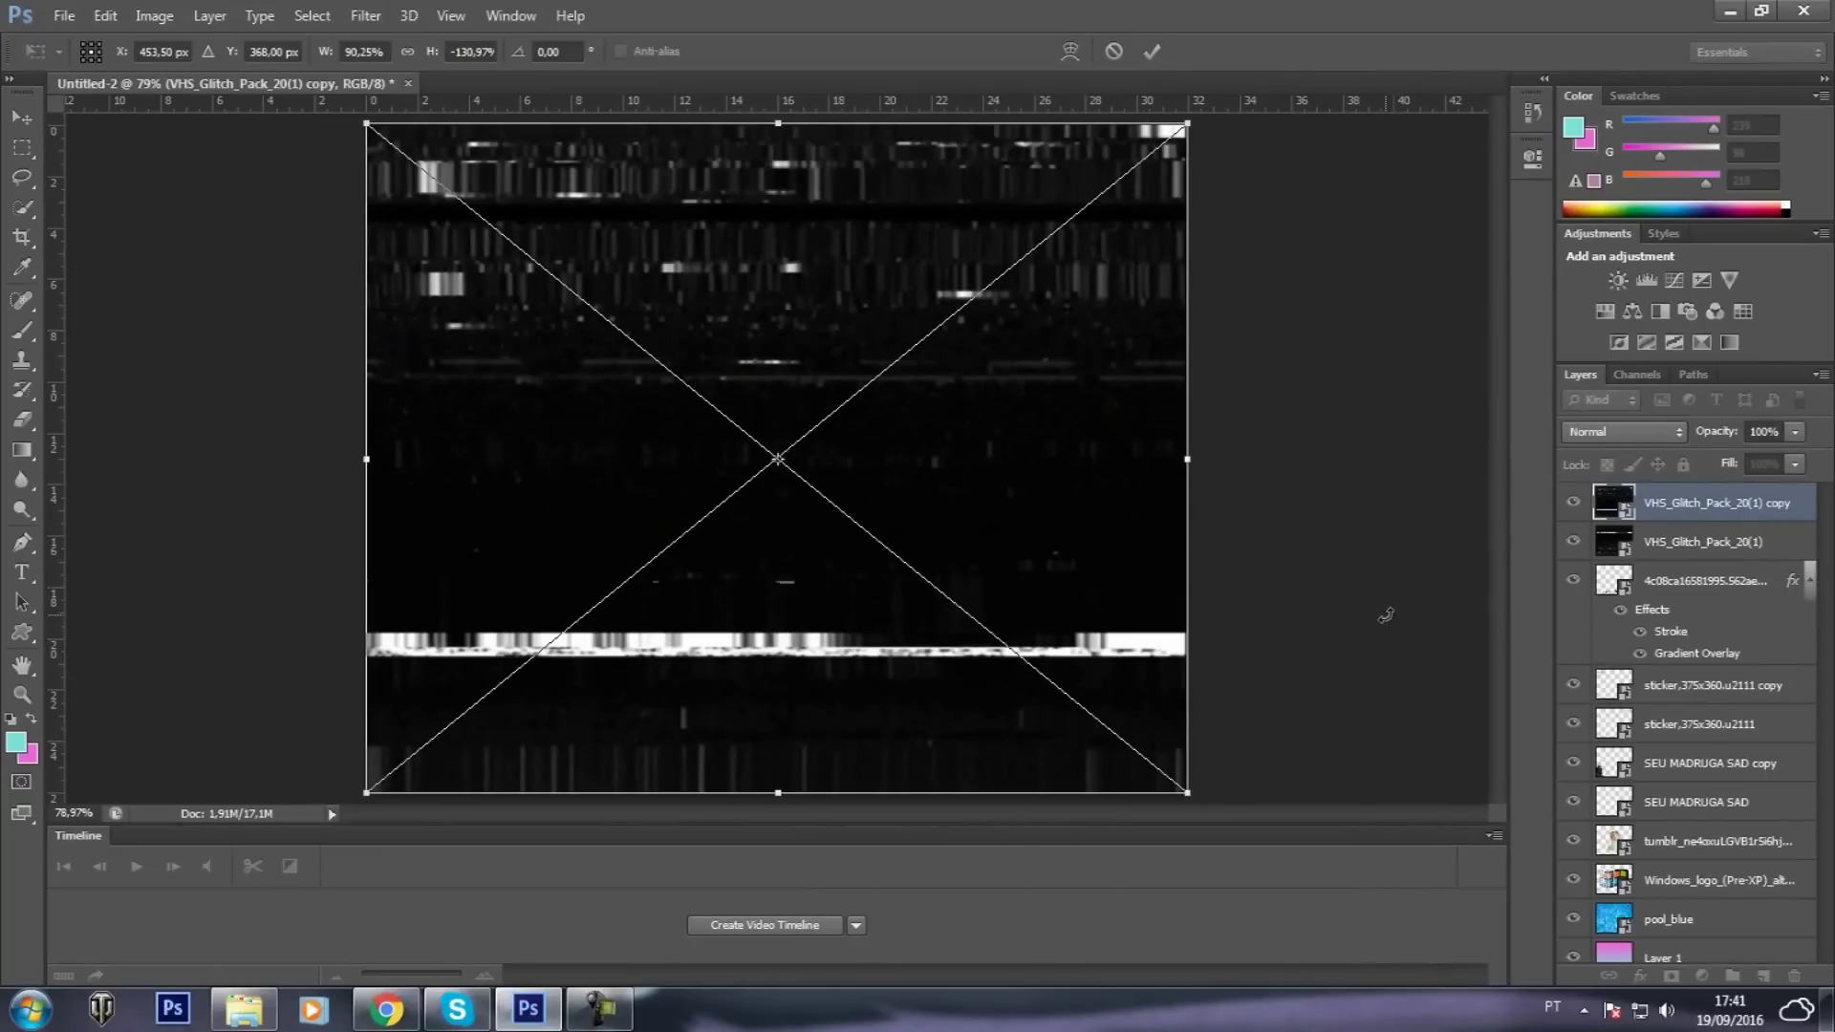
pyautogui.press('Return')
pyautogui.press('z')
pyautogui.click(1795, 465)
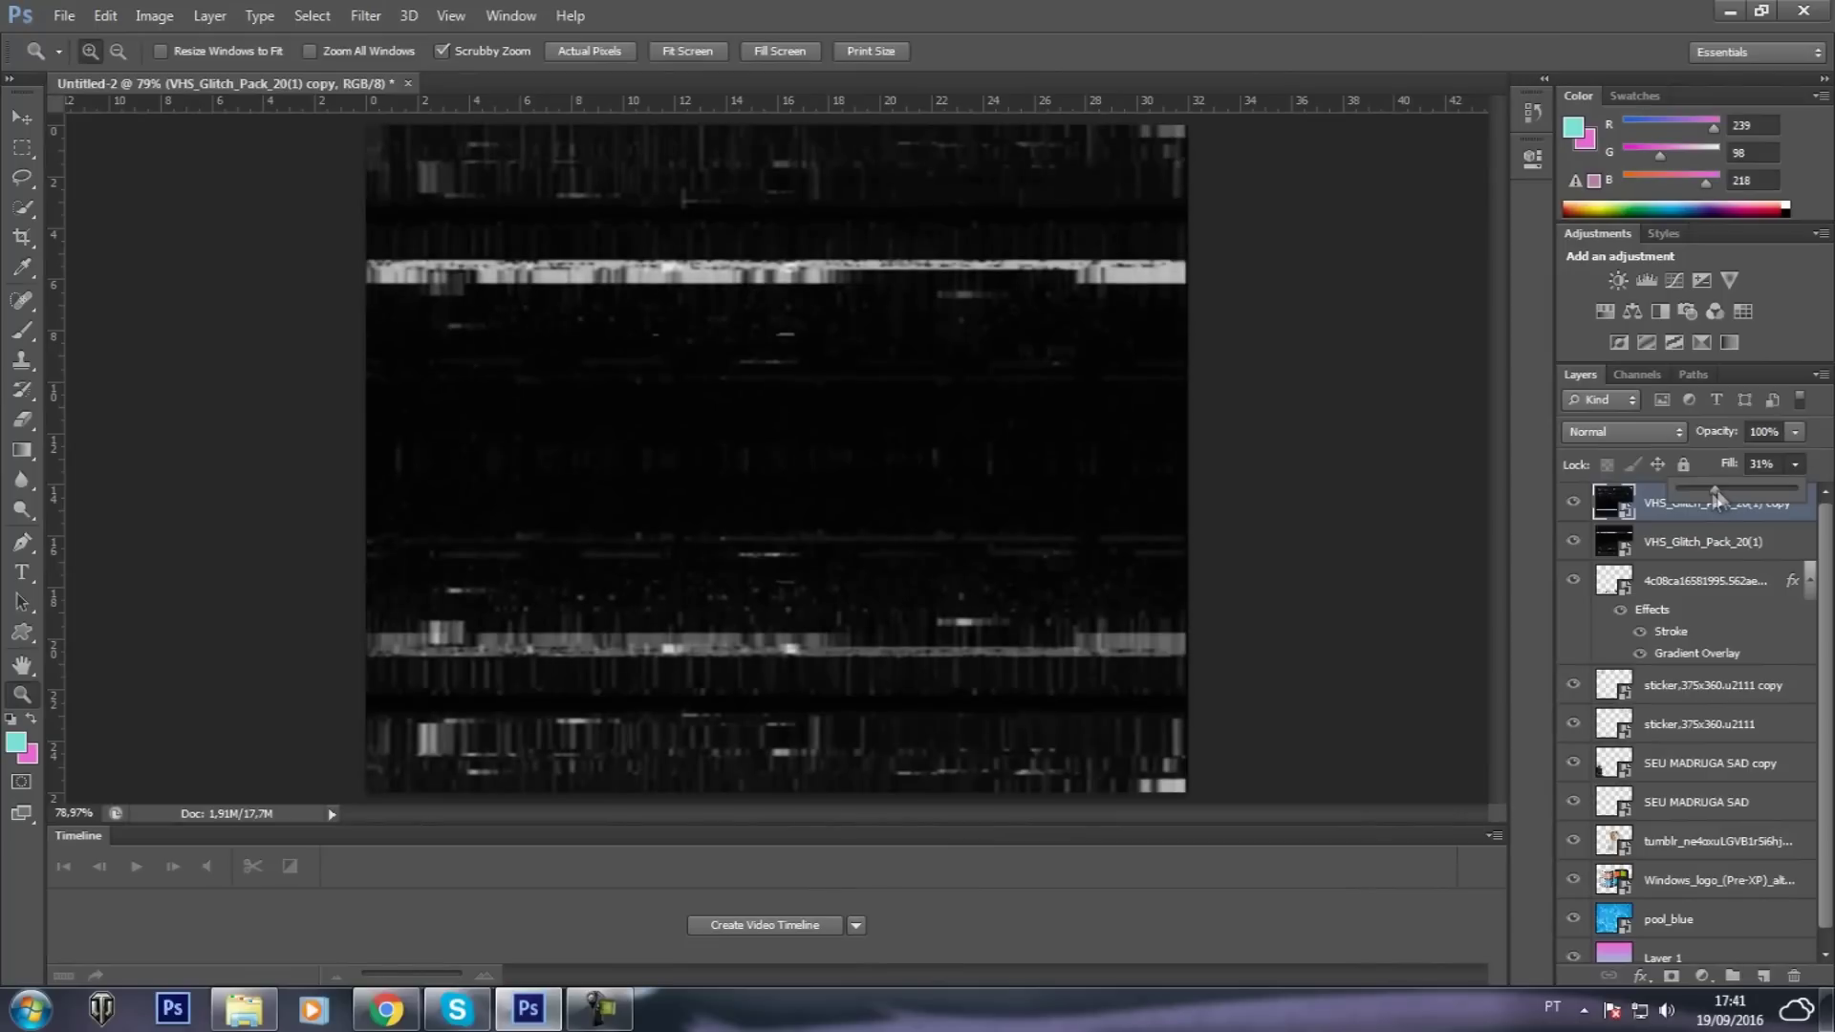
pyautogui.click(1796, 465)
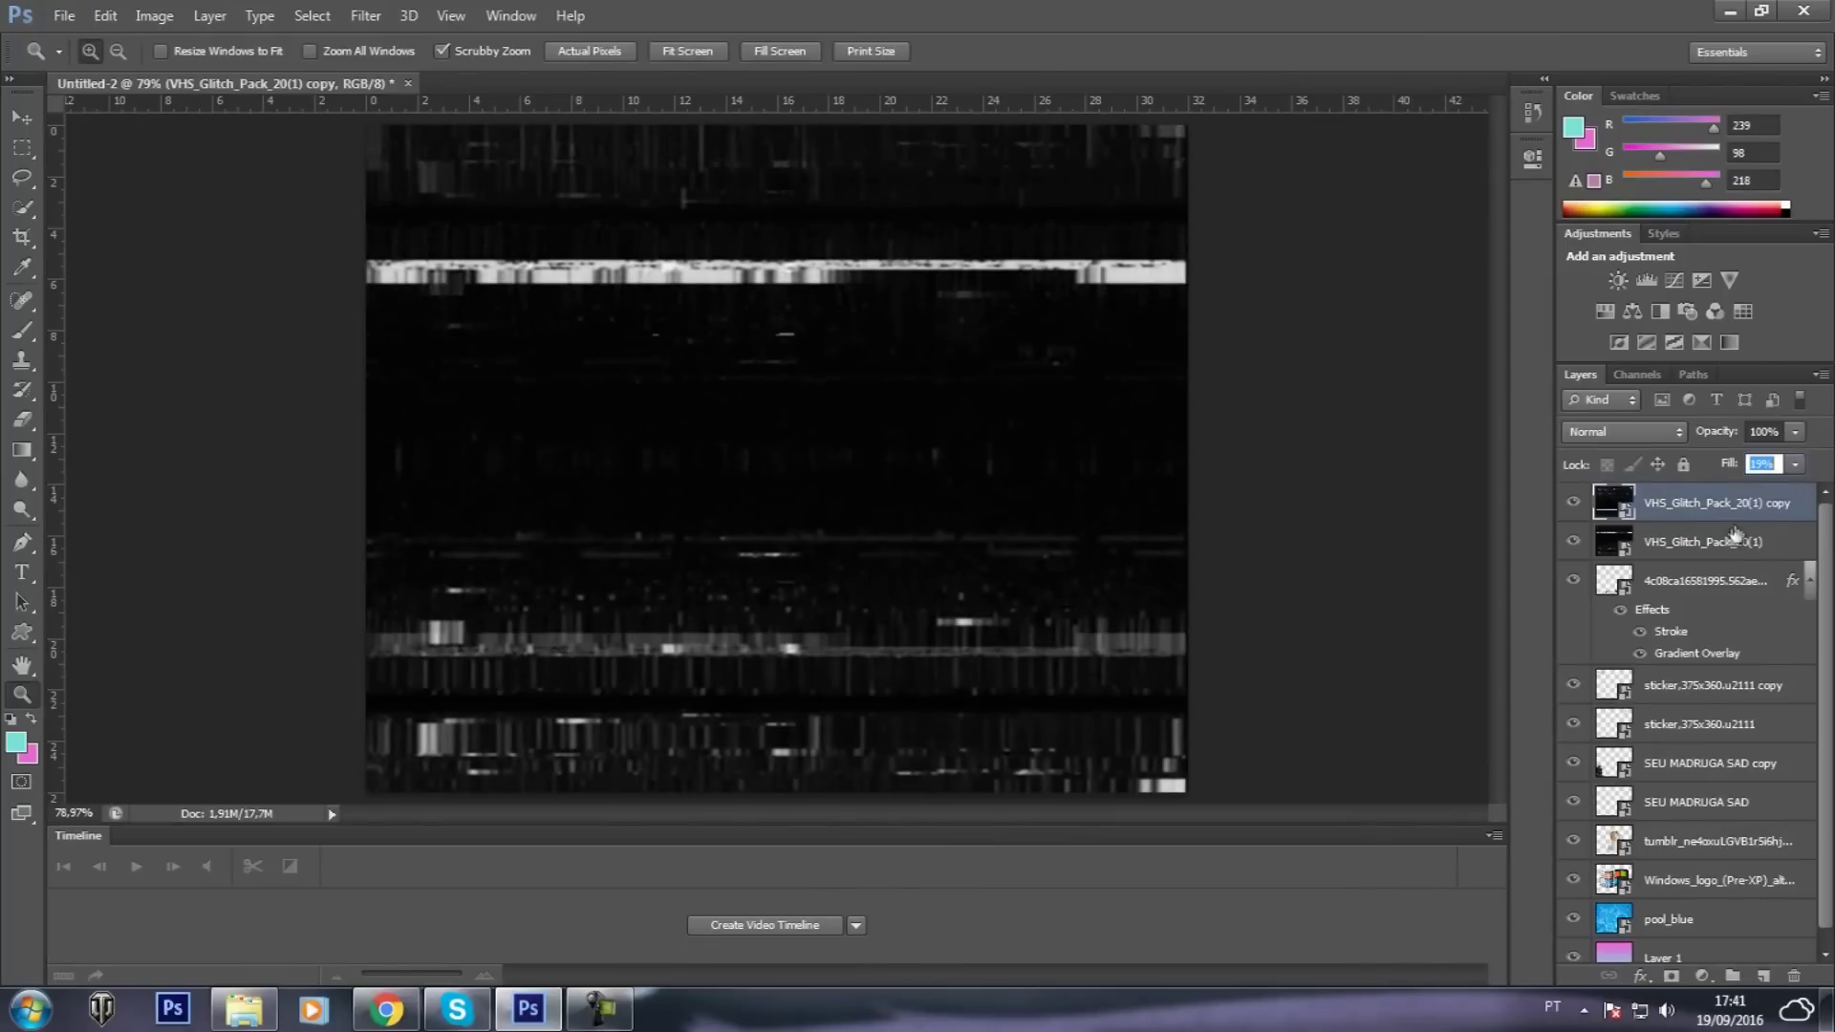
# Fade the original VHS glitch layer to about 15% opacity
pyautogui.click(1726, 542)
pyautogui.click(1795, 432)
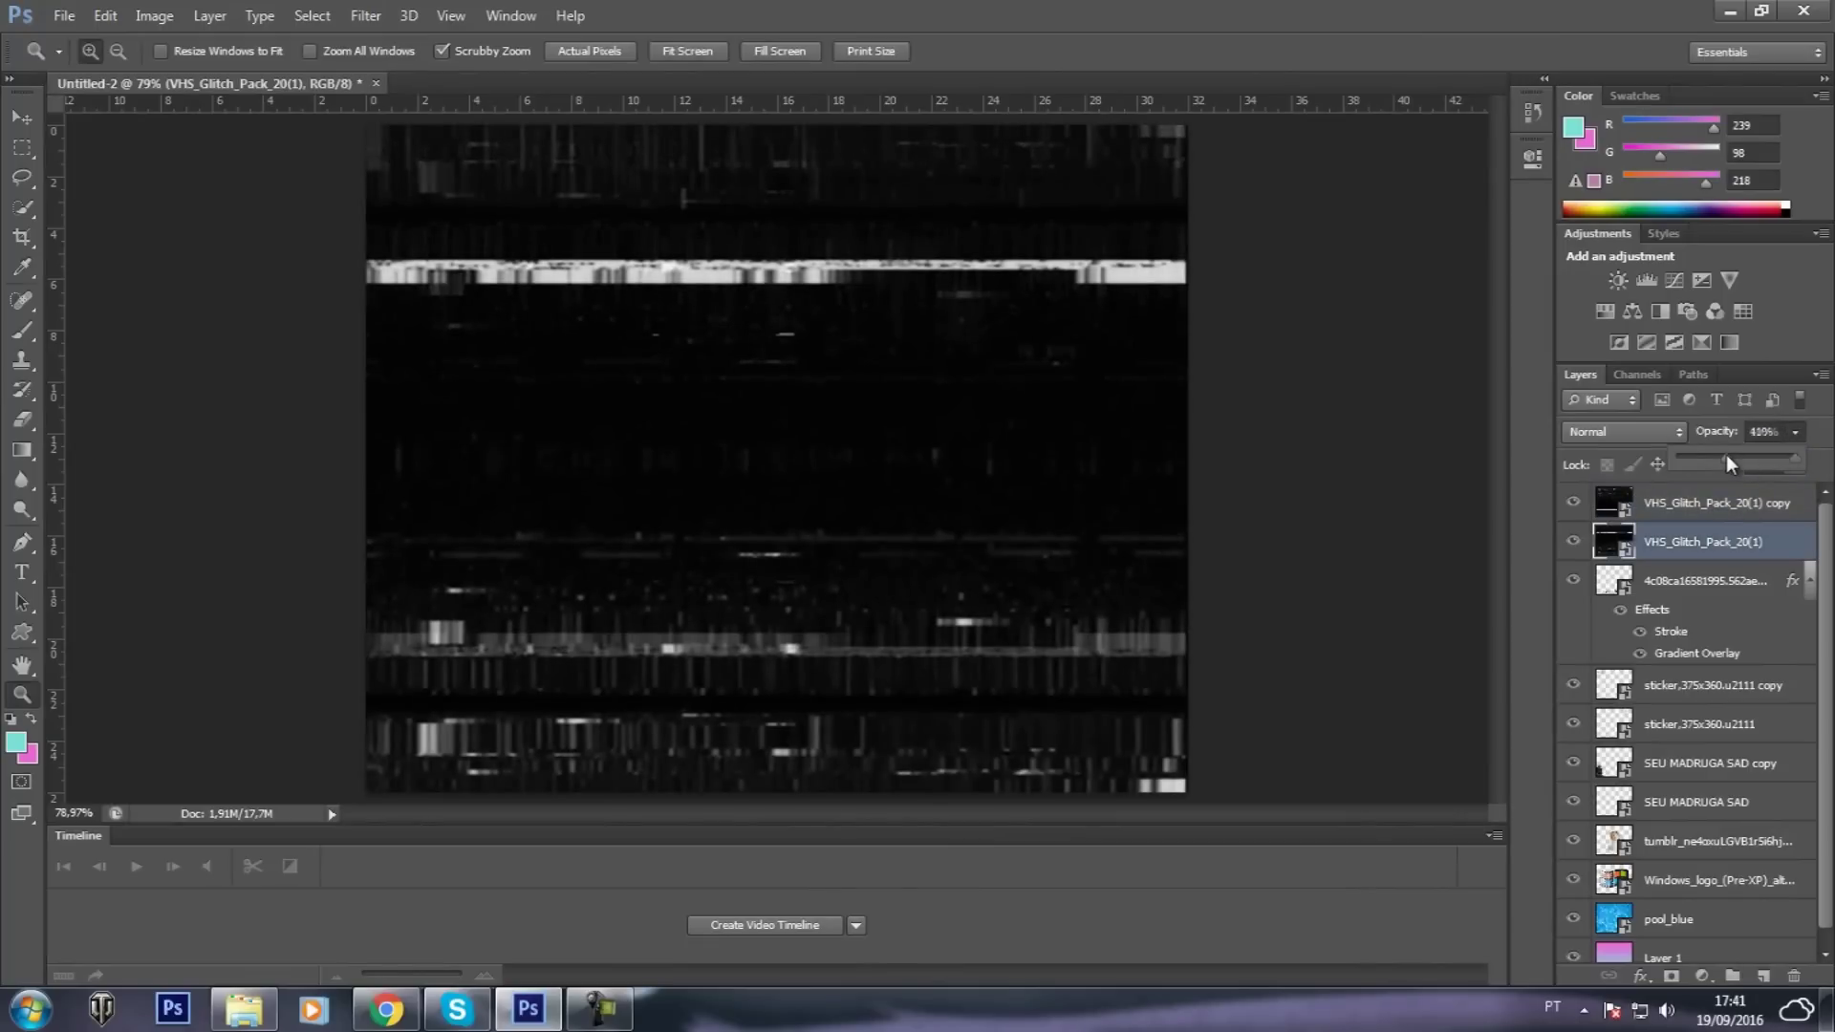
pyautogui.moveTo(1726, 459); pyautogui.dragTo(1690, 460)
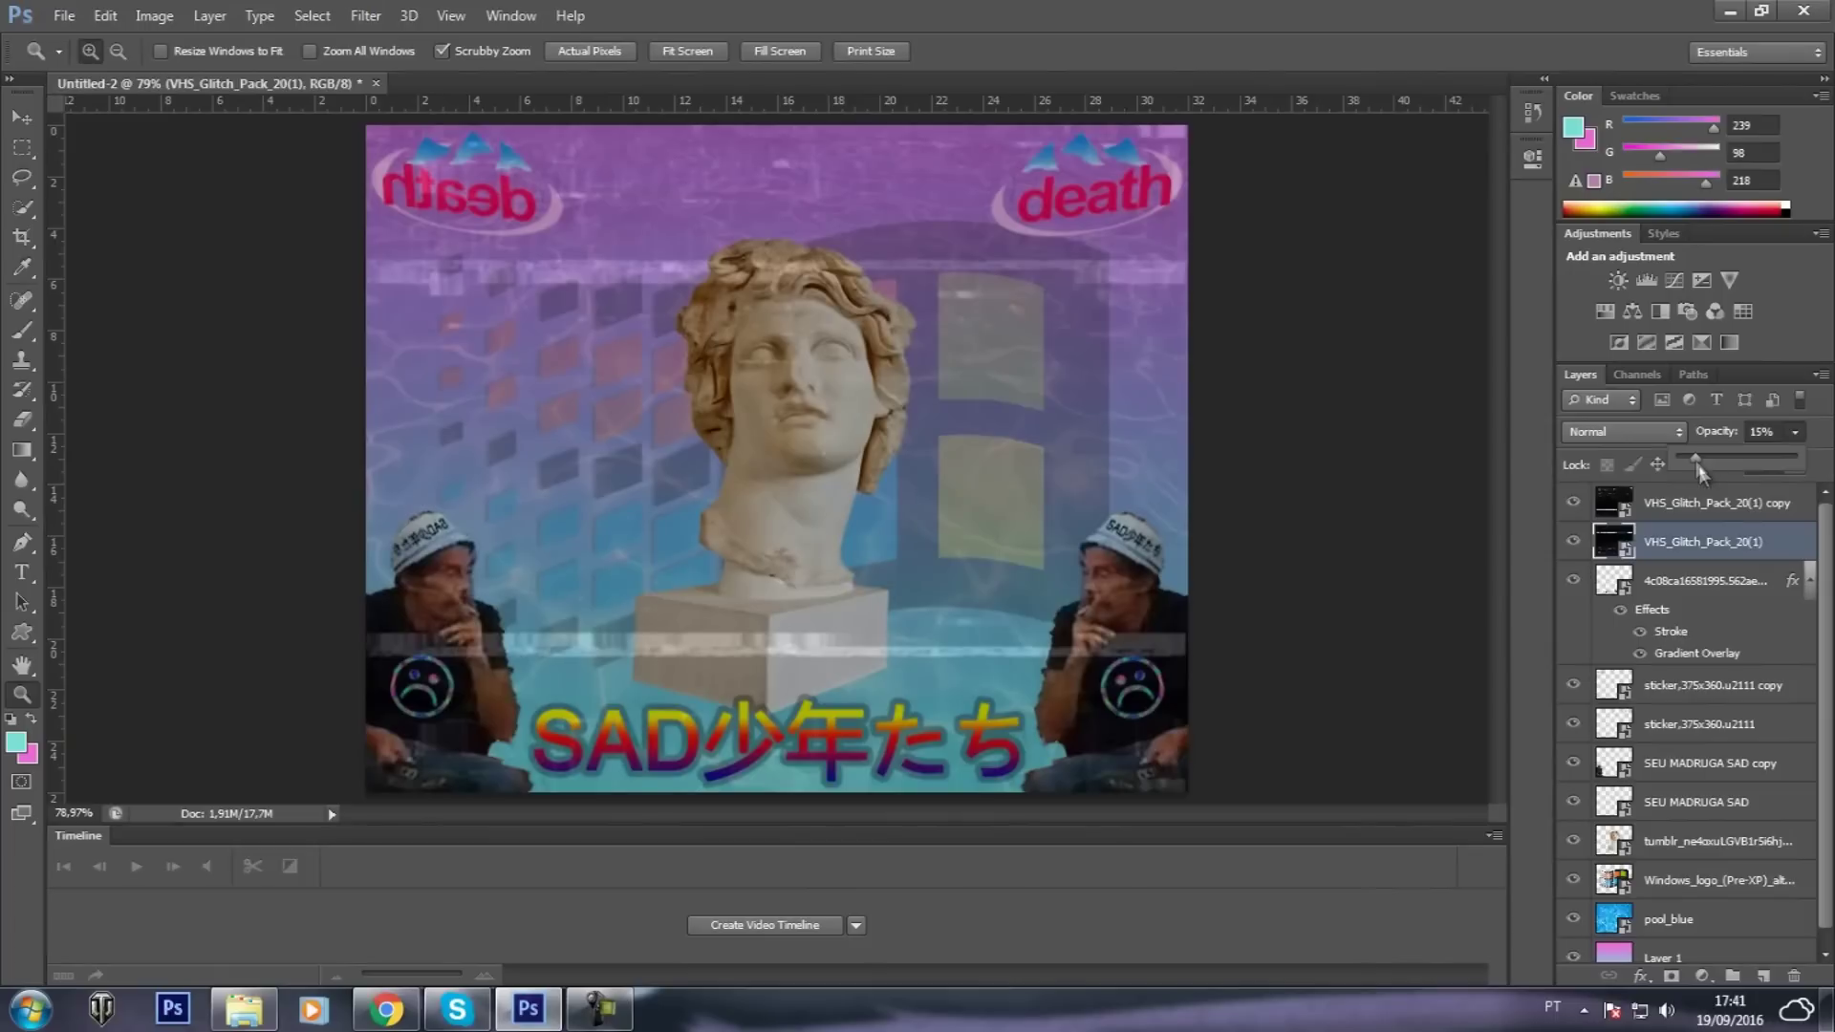
# Shift the glitch copy left and down across the collage
pyautogui.click(1718, 509)
pyautogui.hotkey('ctrl', 't')
pyautogui.moveTo(971, 491)
pyautogui.mouseDown()
pyautogui.moveTo(975, 421)
pyautogui.moveTo(1006, 448)
pyautogui.moveTo(1089, 432)
pyautogui.mouseUp()
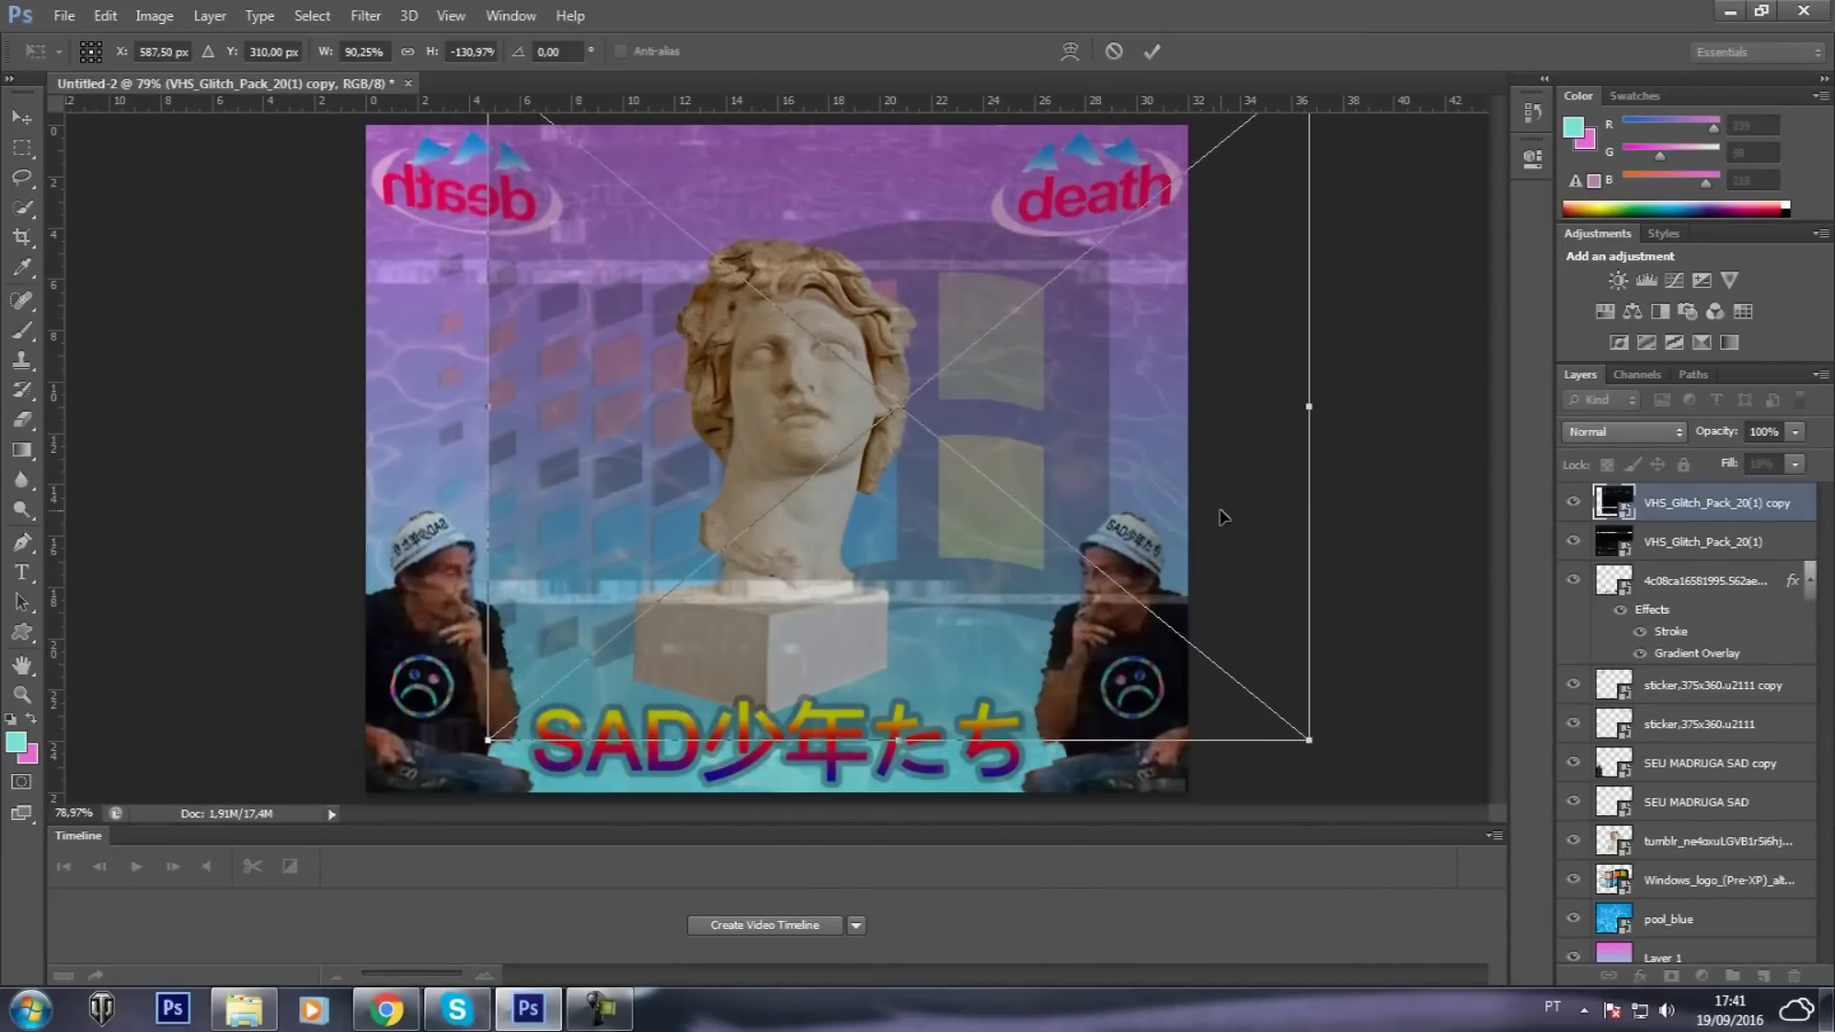
pyautogui.moveTo(1137, 502); pyautogui.dragTo(1007, 646)
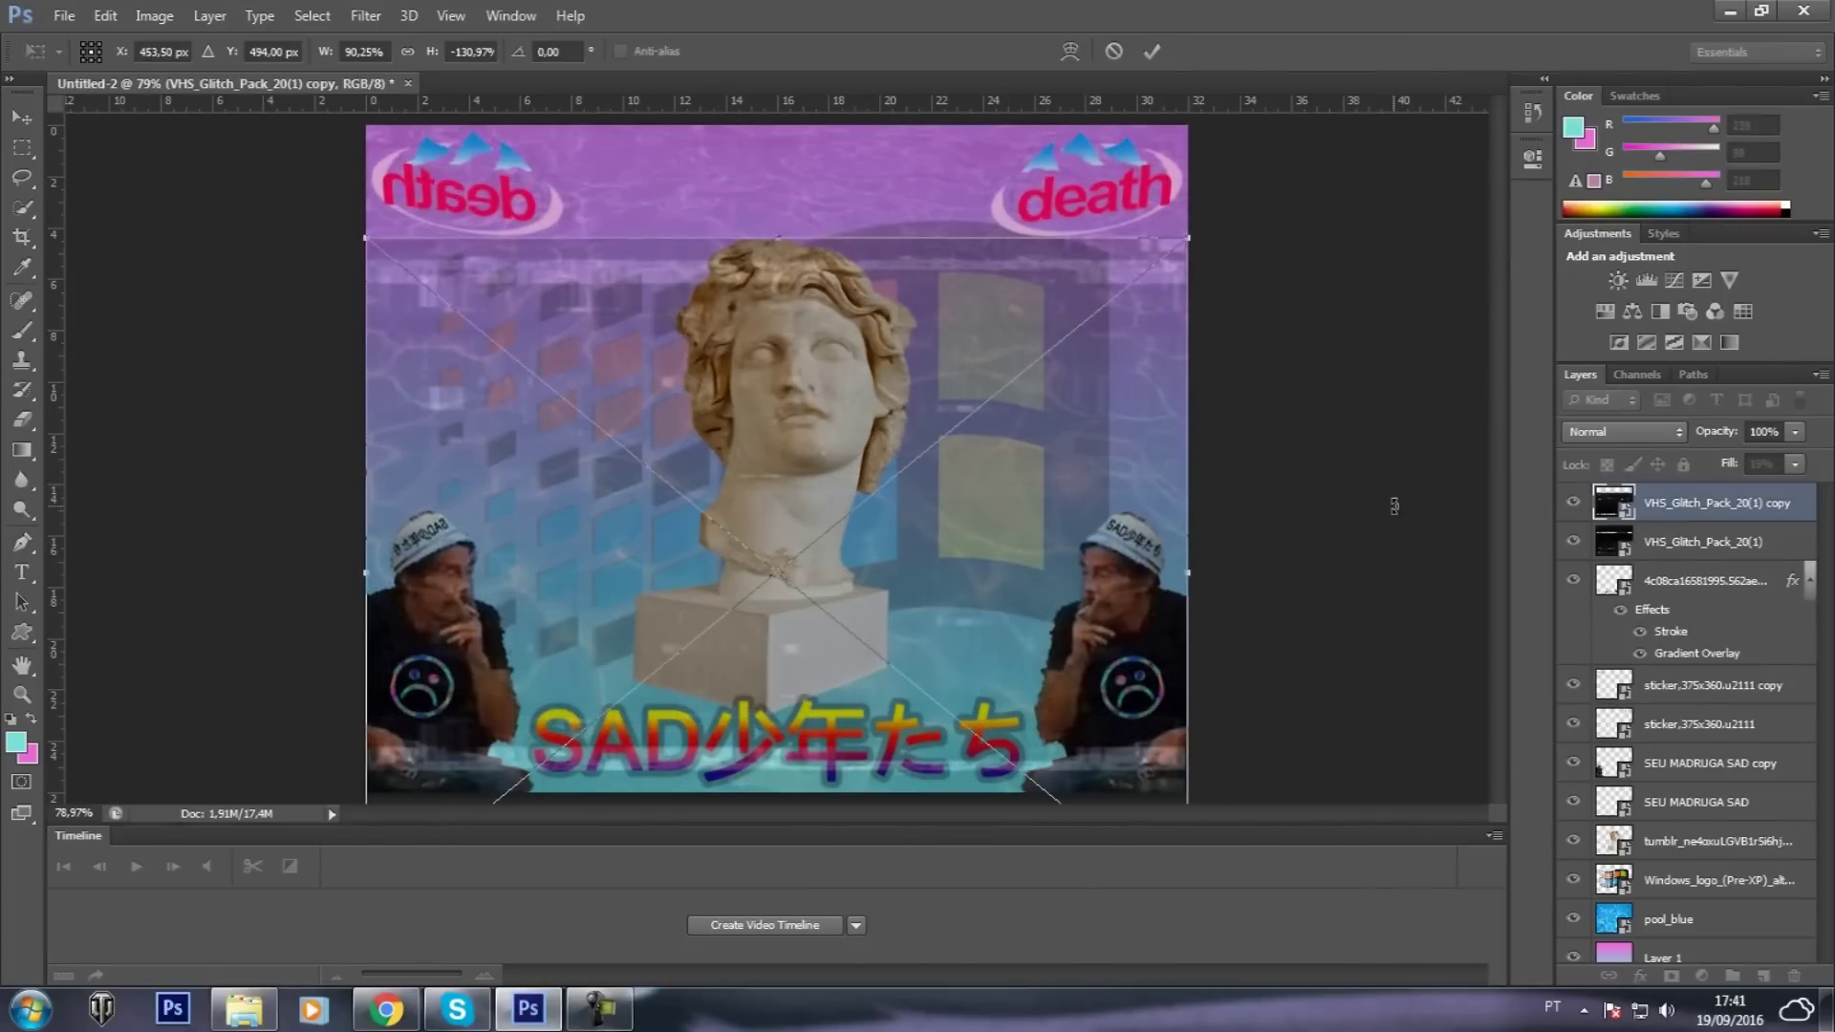
pyautogui.press('Return')
pyautogui.press('z')
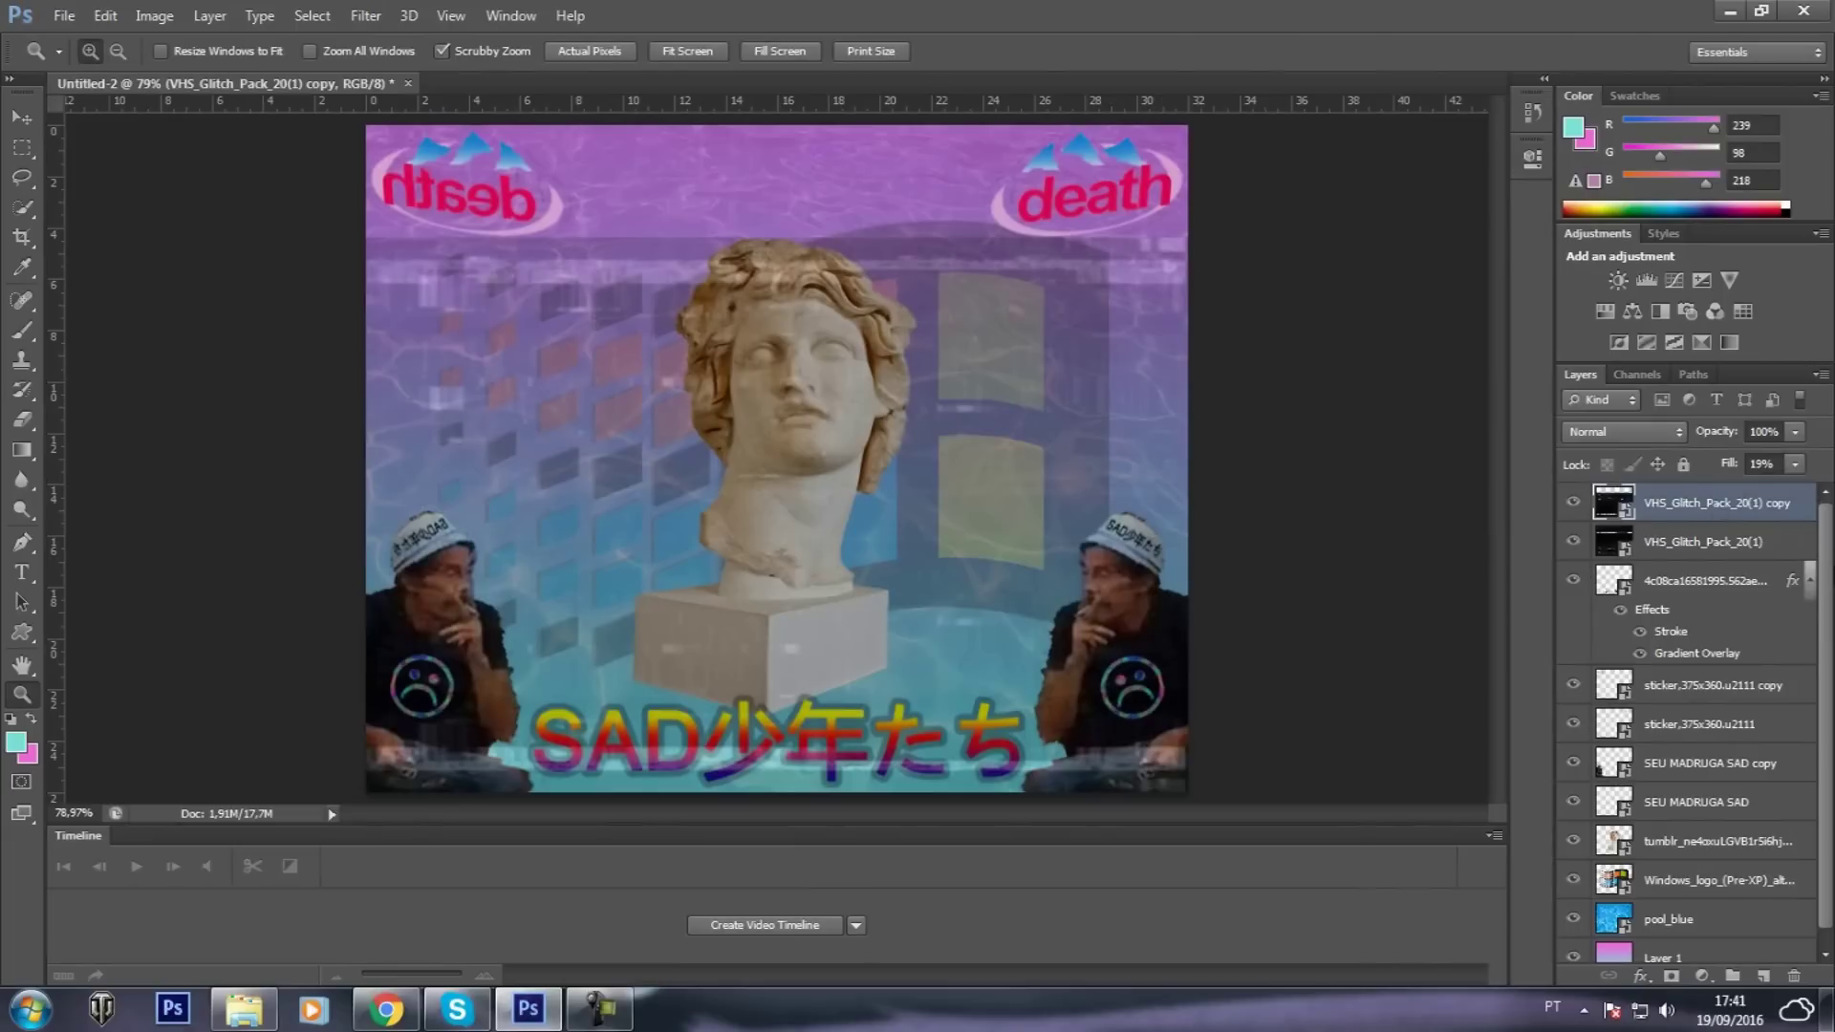
pyautogui.scroll(-1, 1832, 579)
pyautogui.scroll(1, 1832, 748)
pyautogui.click(1728, 542)
pyautogui.click(1726, 506)
pyautogui.click(63, 17)
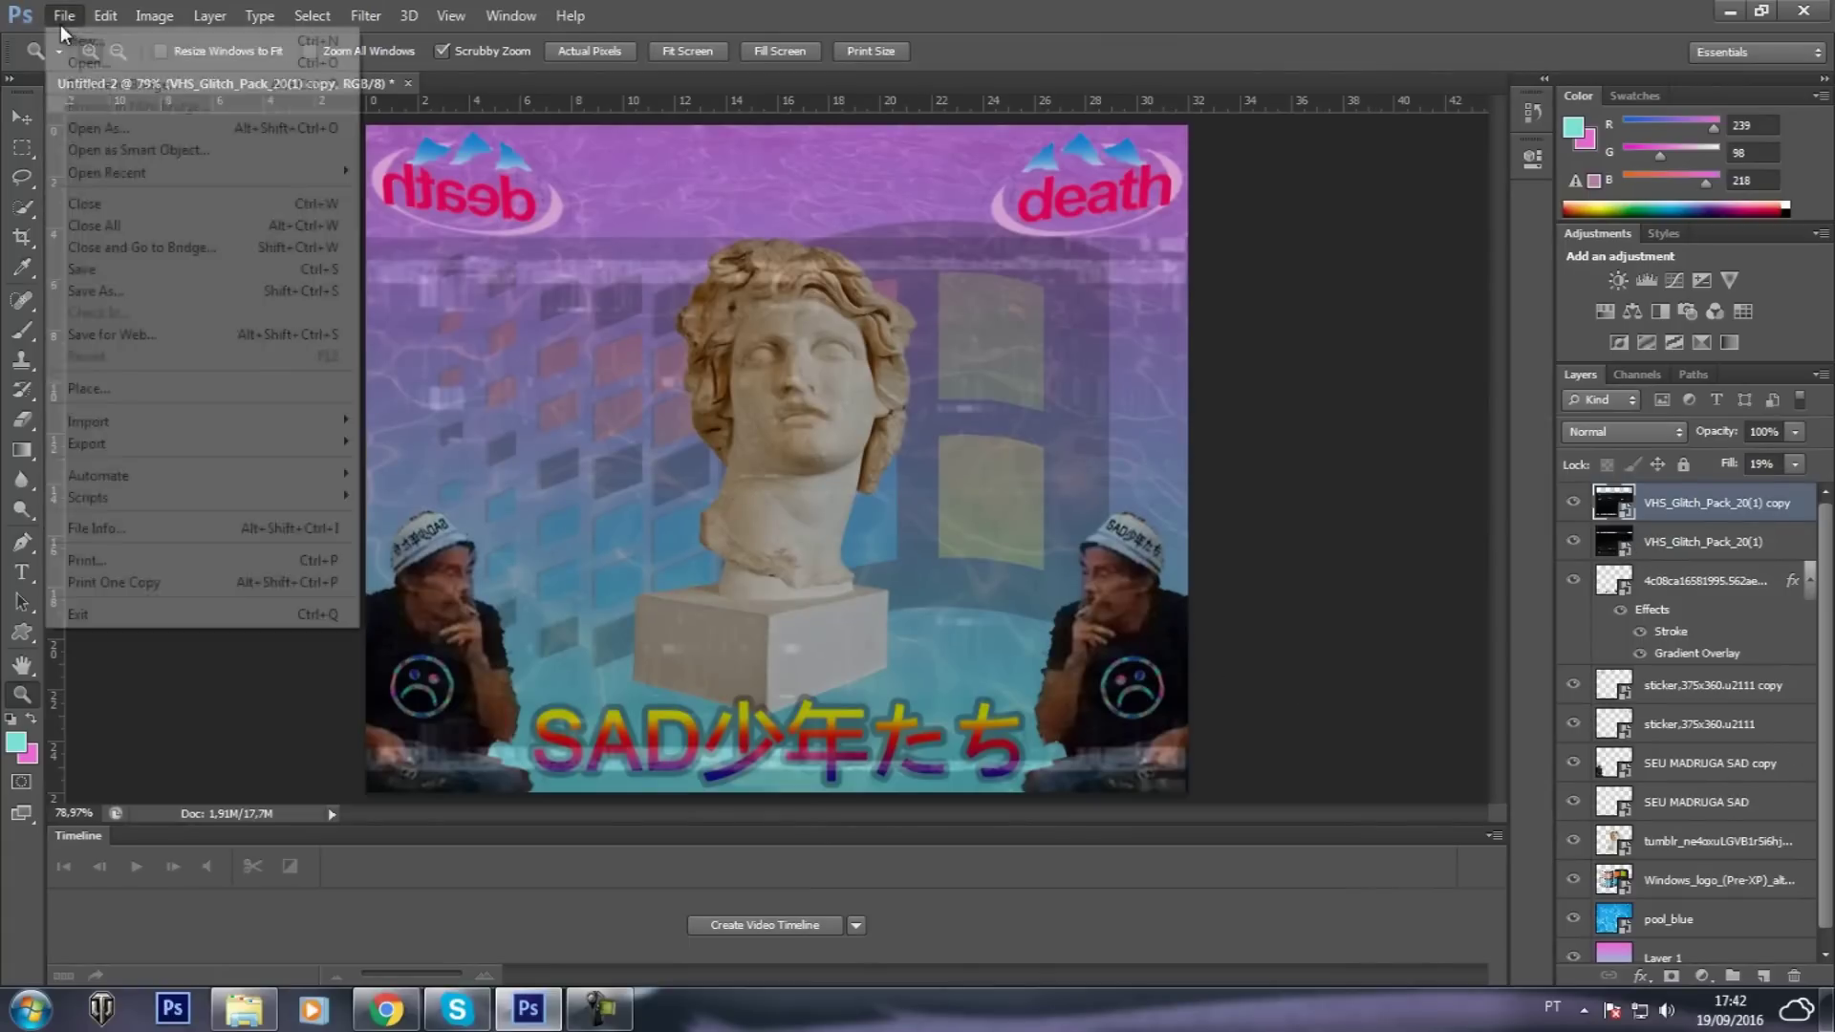
# Save the collage as Untitled-2.psd with Maximize Compatibility on
pyautogui.click(82, 268)
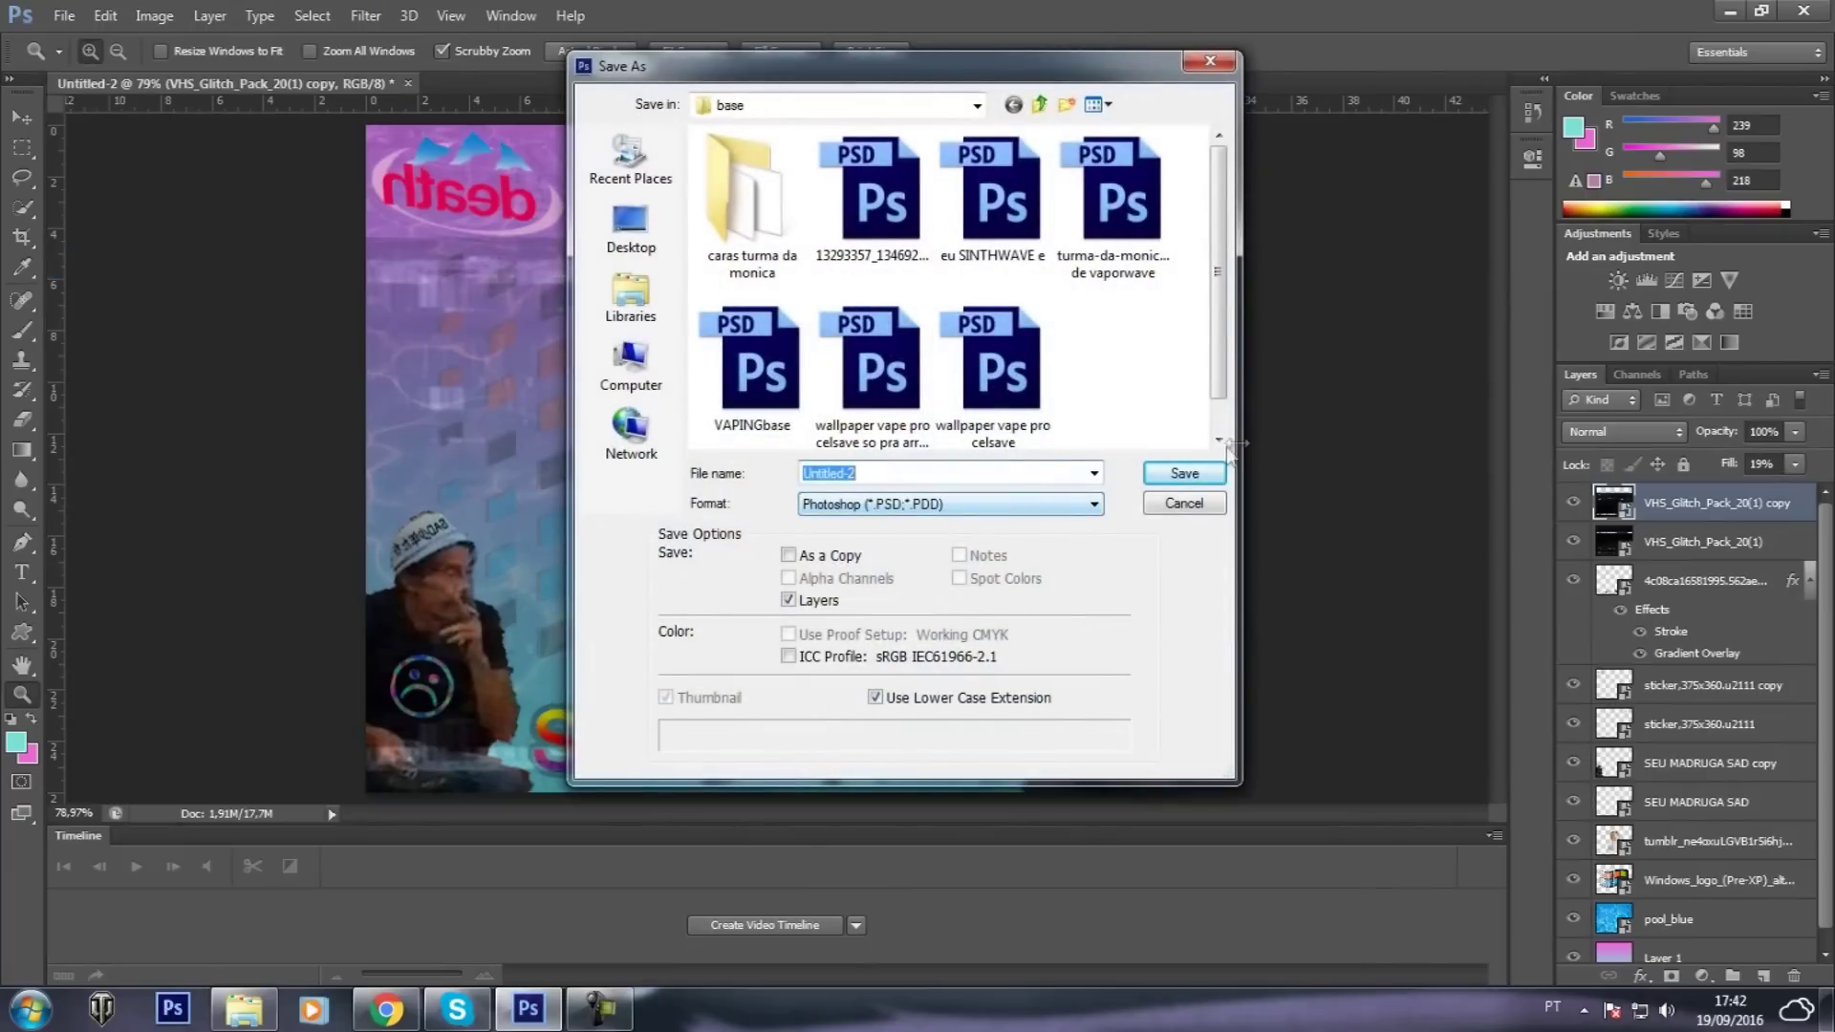
pyautogui.click(1185, 473)
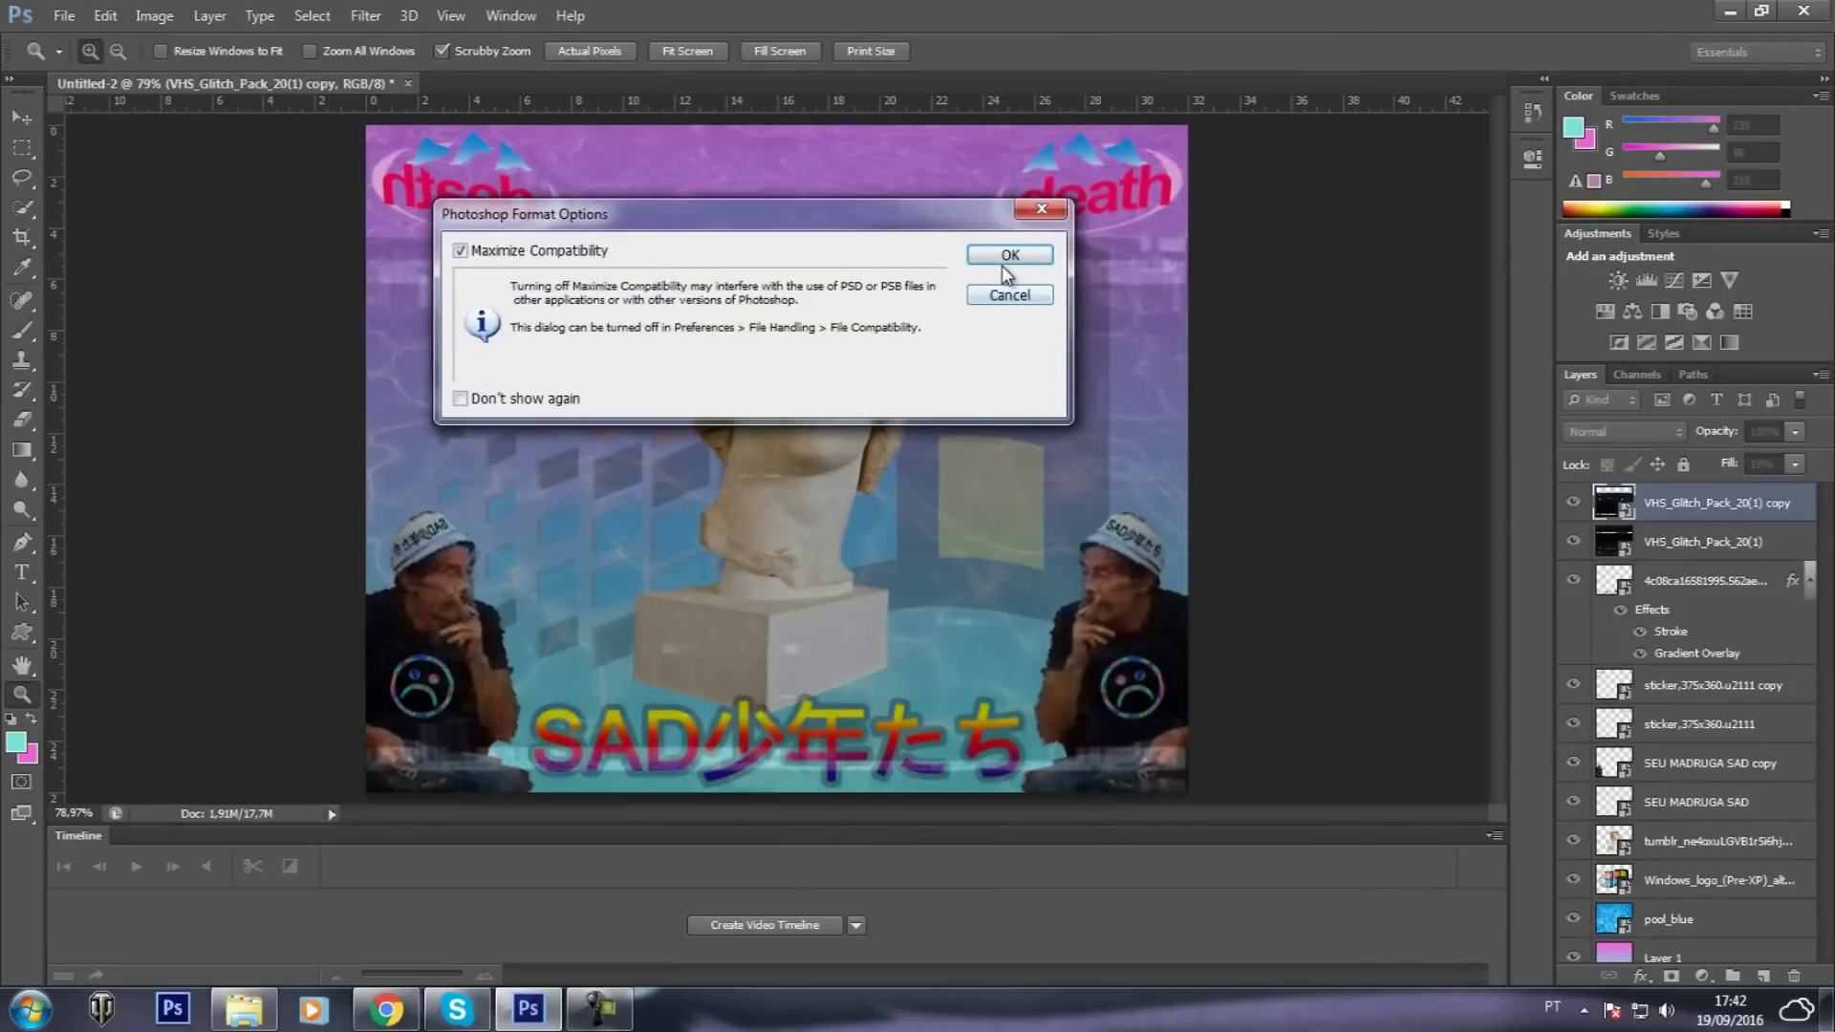
pyautogui.click(1008, 255)
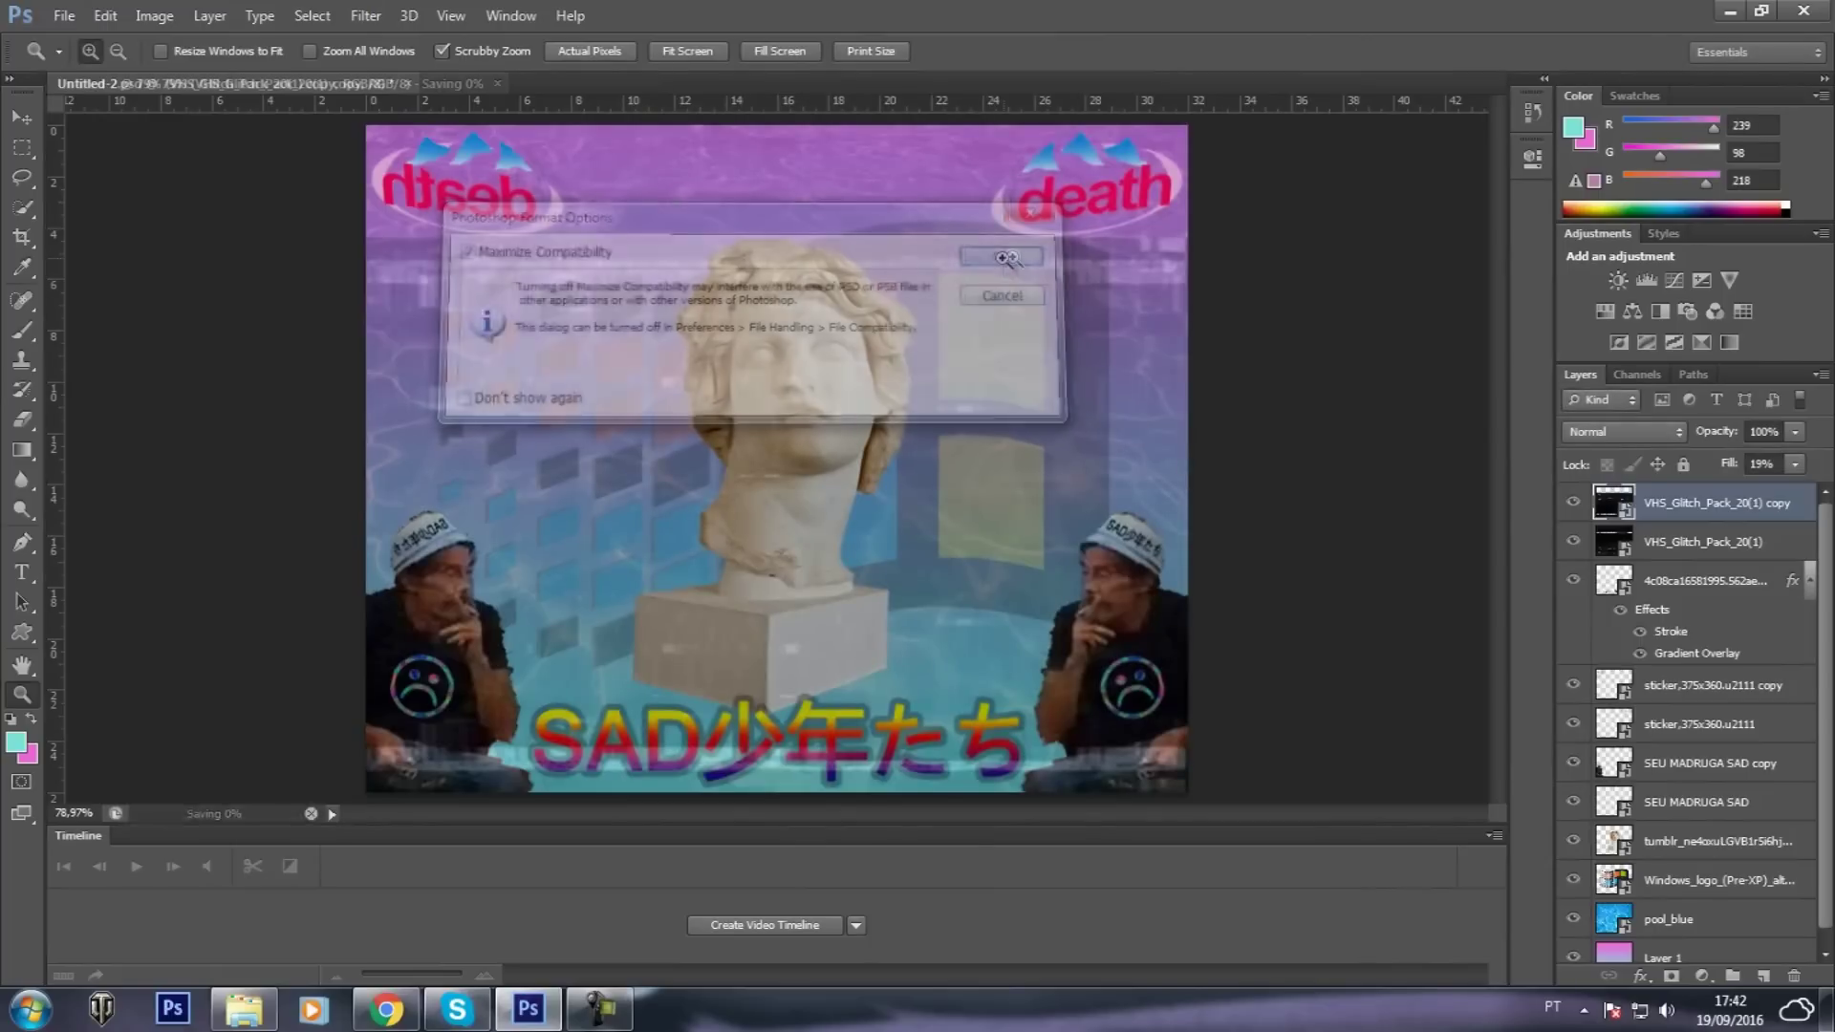
# Select the glitch, caption, sticker, SEU MADRUGA SAD, tumblr, Windows logo and pool_blue layers together
pyautogui.keyDown('shift'); pyautogui.click(1754, 543); pyautogui.keyUp('shift')
pyautogui.keyDown('shift'); pyautogui.click(1747, 582); pyautogui.keyUp('shift')
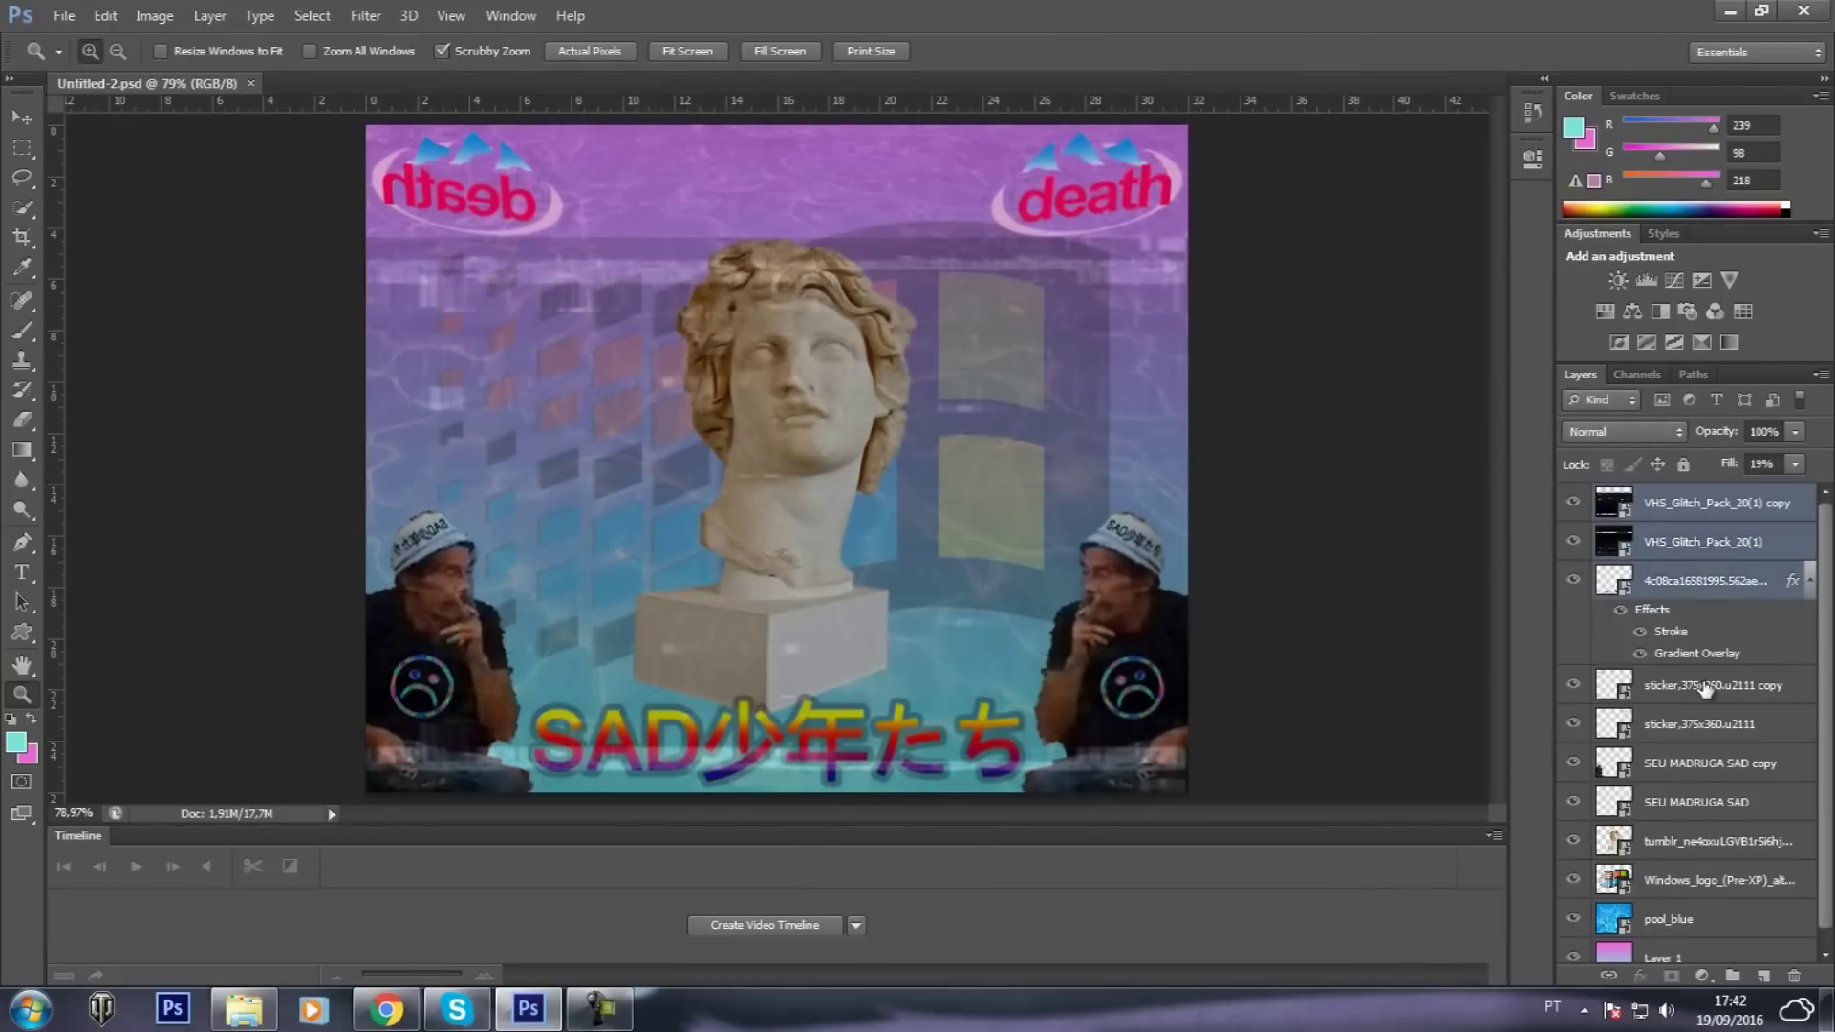
pyautogui.keyDown('shift'); pyautogui.click(1718, 685); pyautogui.keyUp('shift')
pyautogui.keyDown('shift'); pyautogui.click(1720, 724); pyautogui.keyUp('shift')
pyautogui.keyDown('shift'); pyautogui.click(1732, 763); pyautogui.keyUp('shift')
pyautogui.keyDown('shift'); pyautogui.click(1737, 803); pyautogui.keyUp('shift')
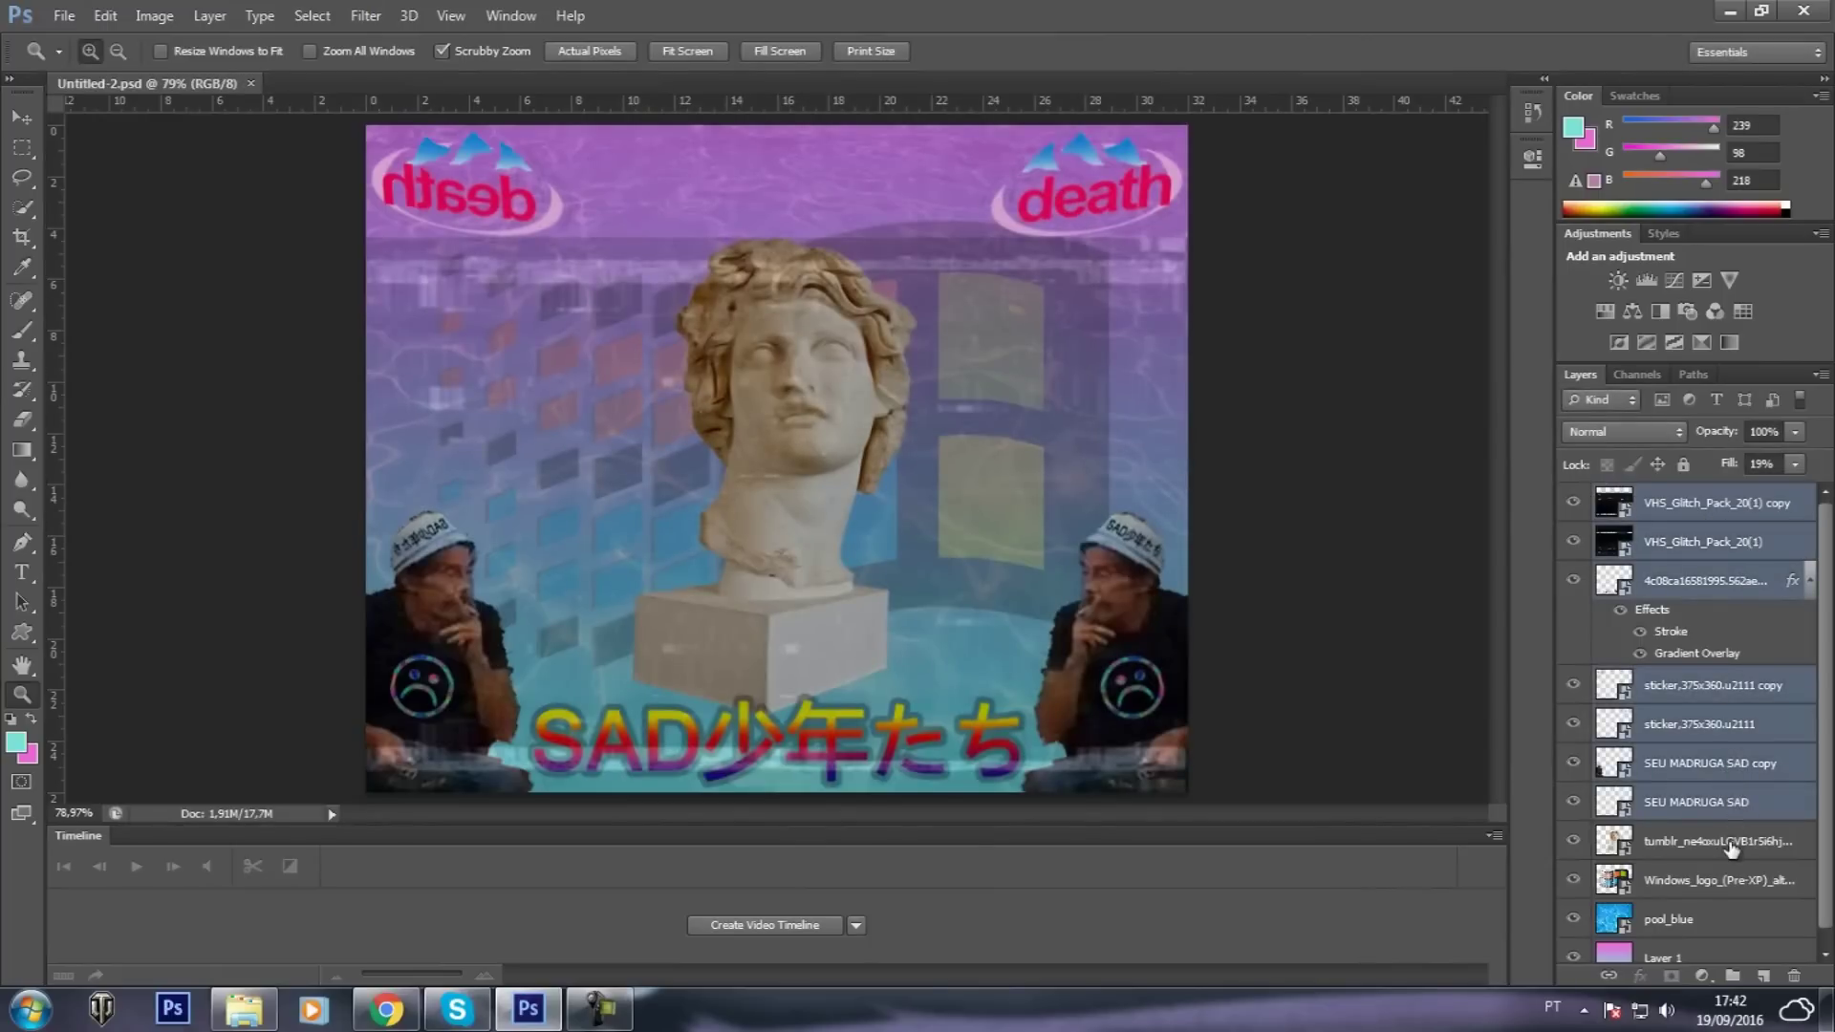
pyautogui.keyDown('shift'); pyautogui.click(1735, 841); pyautogui.keyUp('shift')
pyautogui.keyDown('shift'); pyautogui.click(1734, 880); pyautogui.keyUp('shift')
pyautogui.keyDown('shift'); pyautogui.click(1732, 920); pyautogui.keyUp('shift')
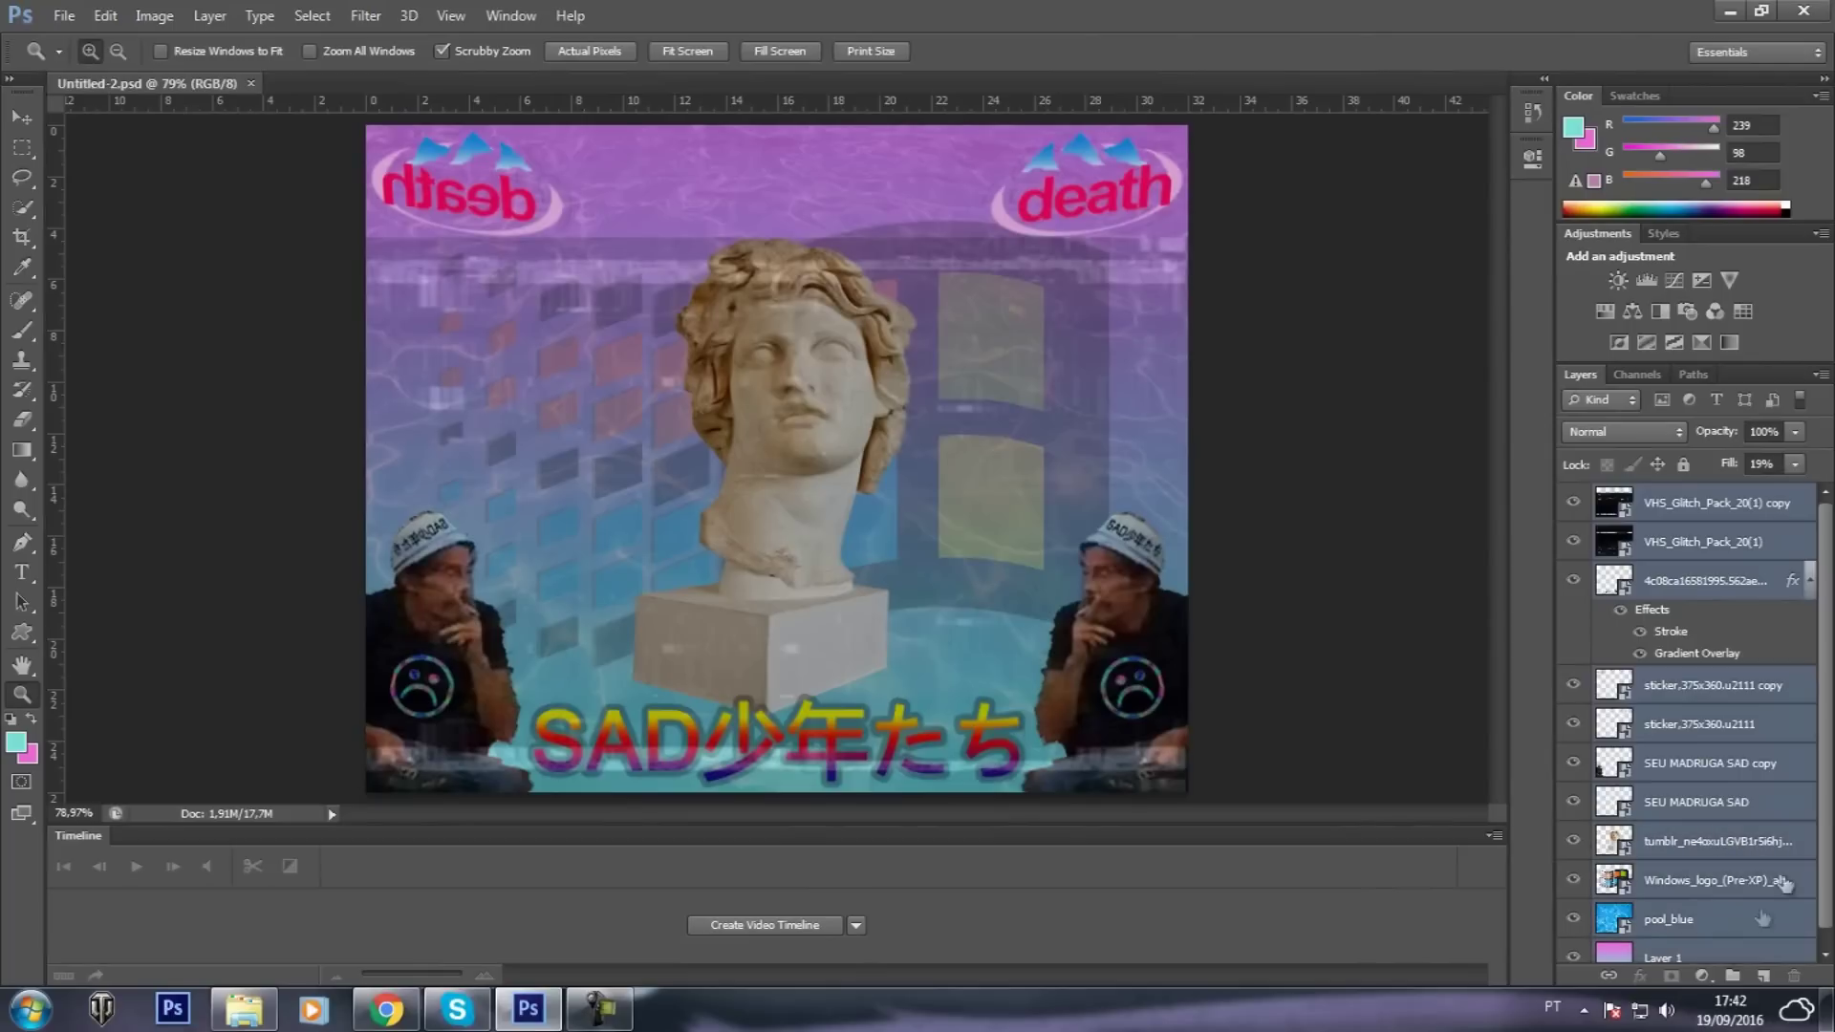
pyautogui.scroll(-1, 1827, 838)
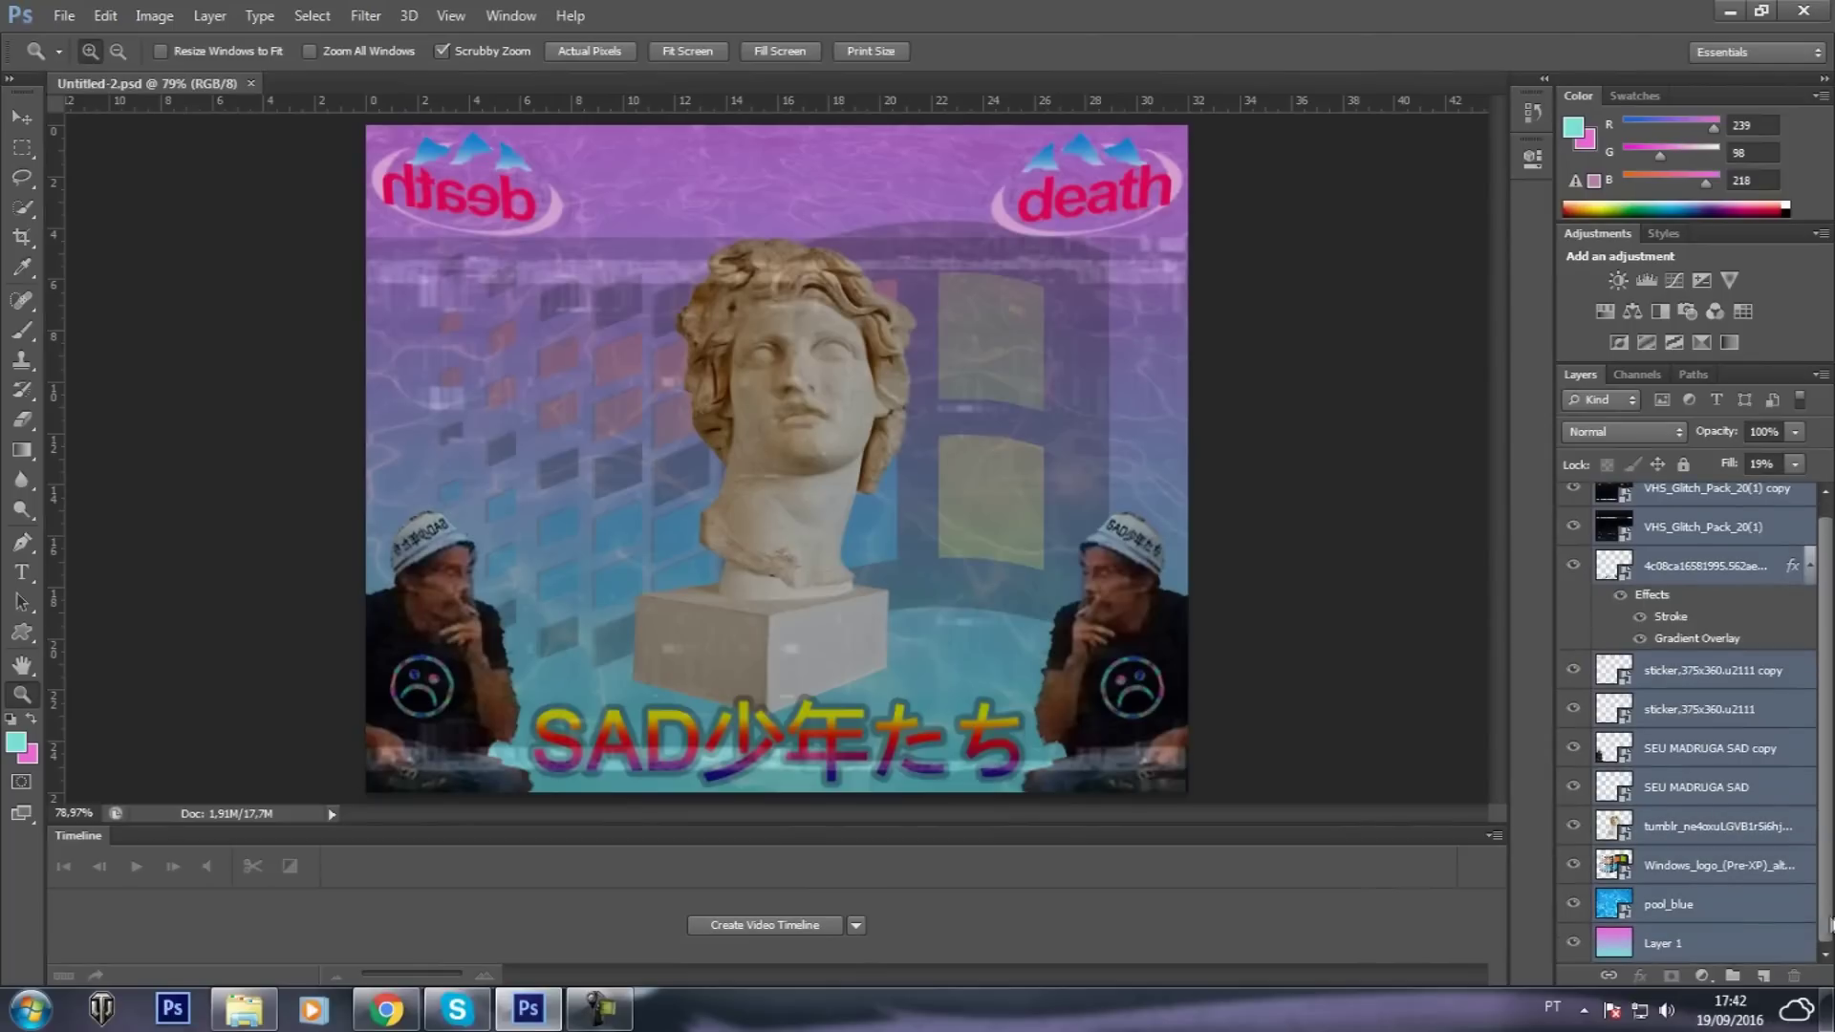
pyautogui.rightClick(1720, 717)
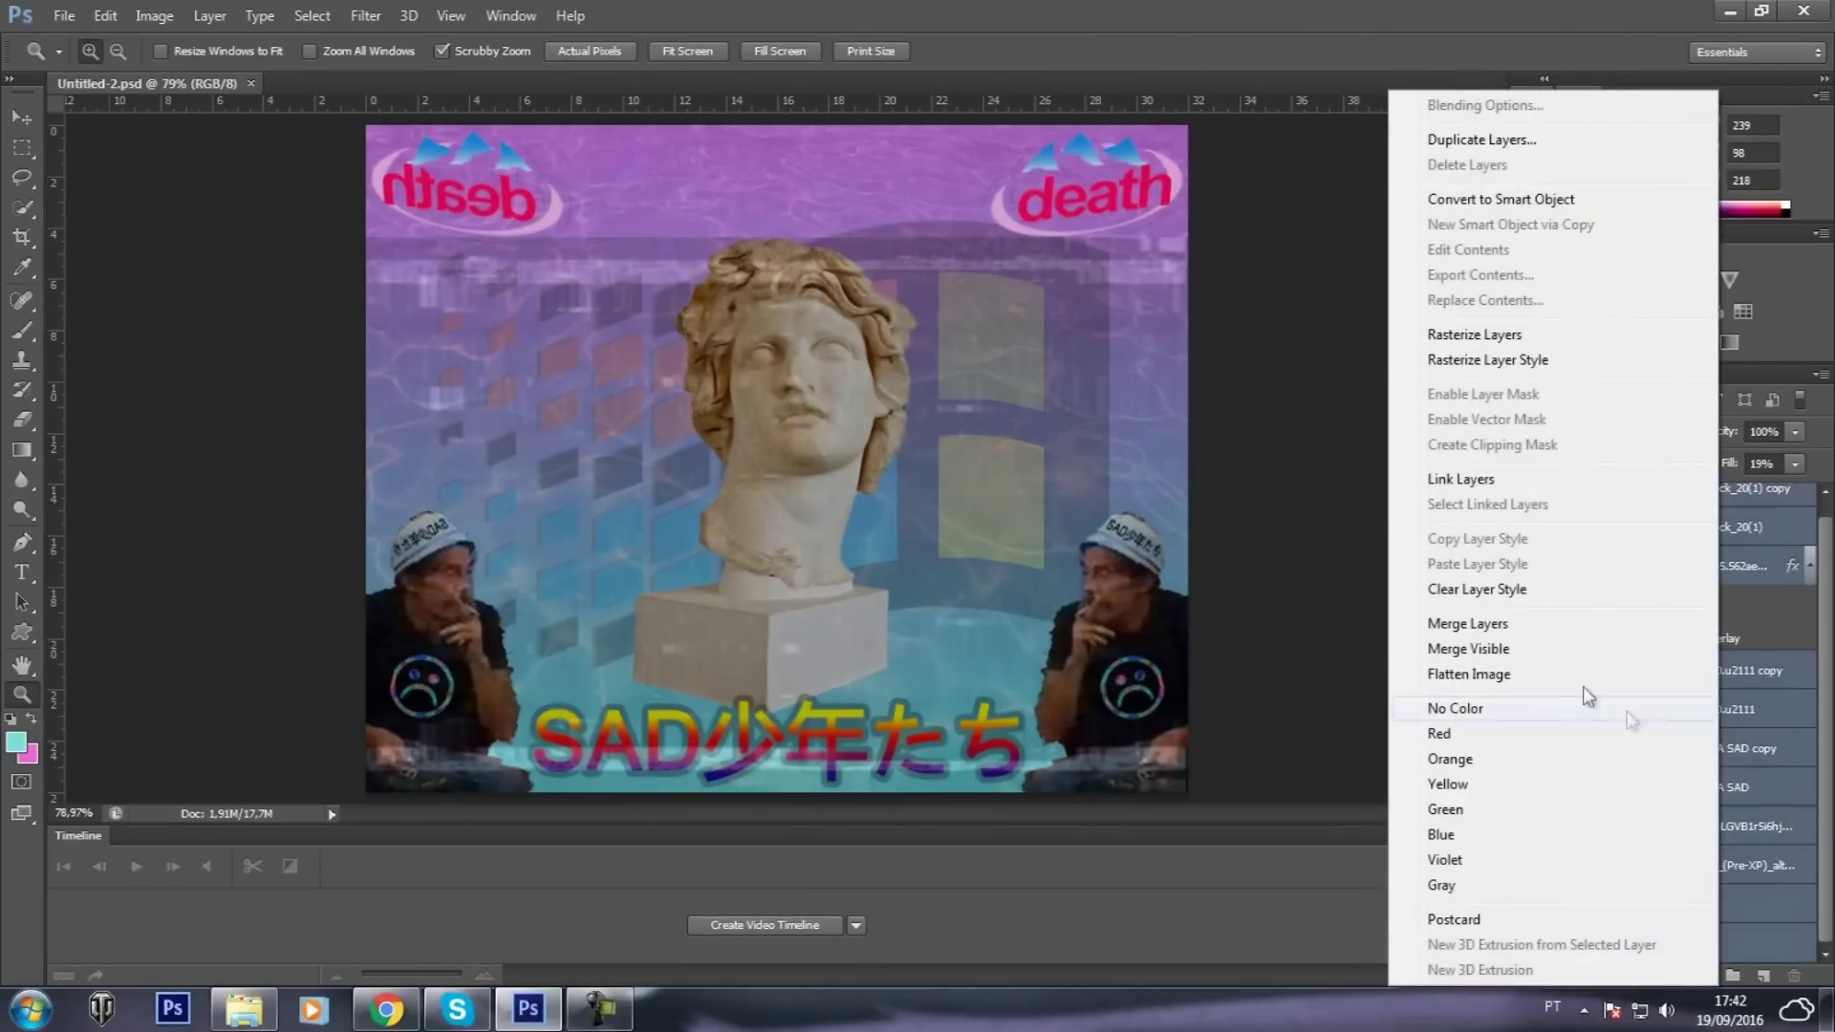
pyautogui.click(1541, 623)
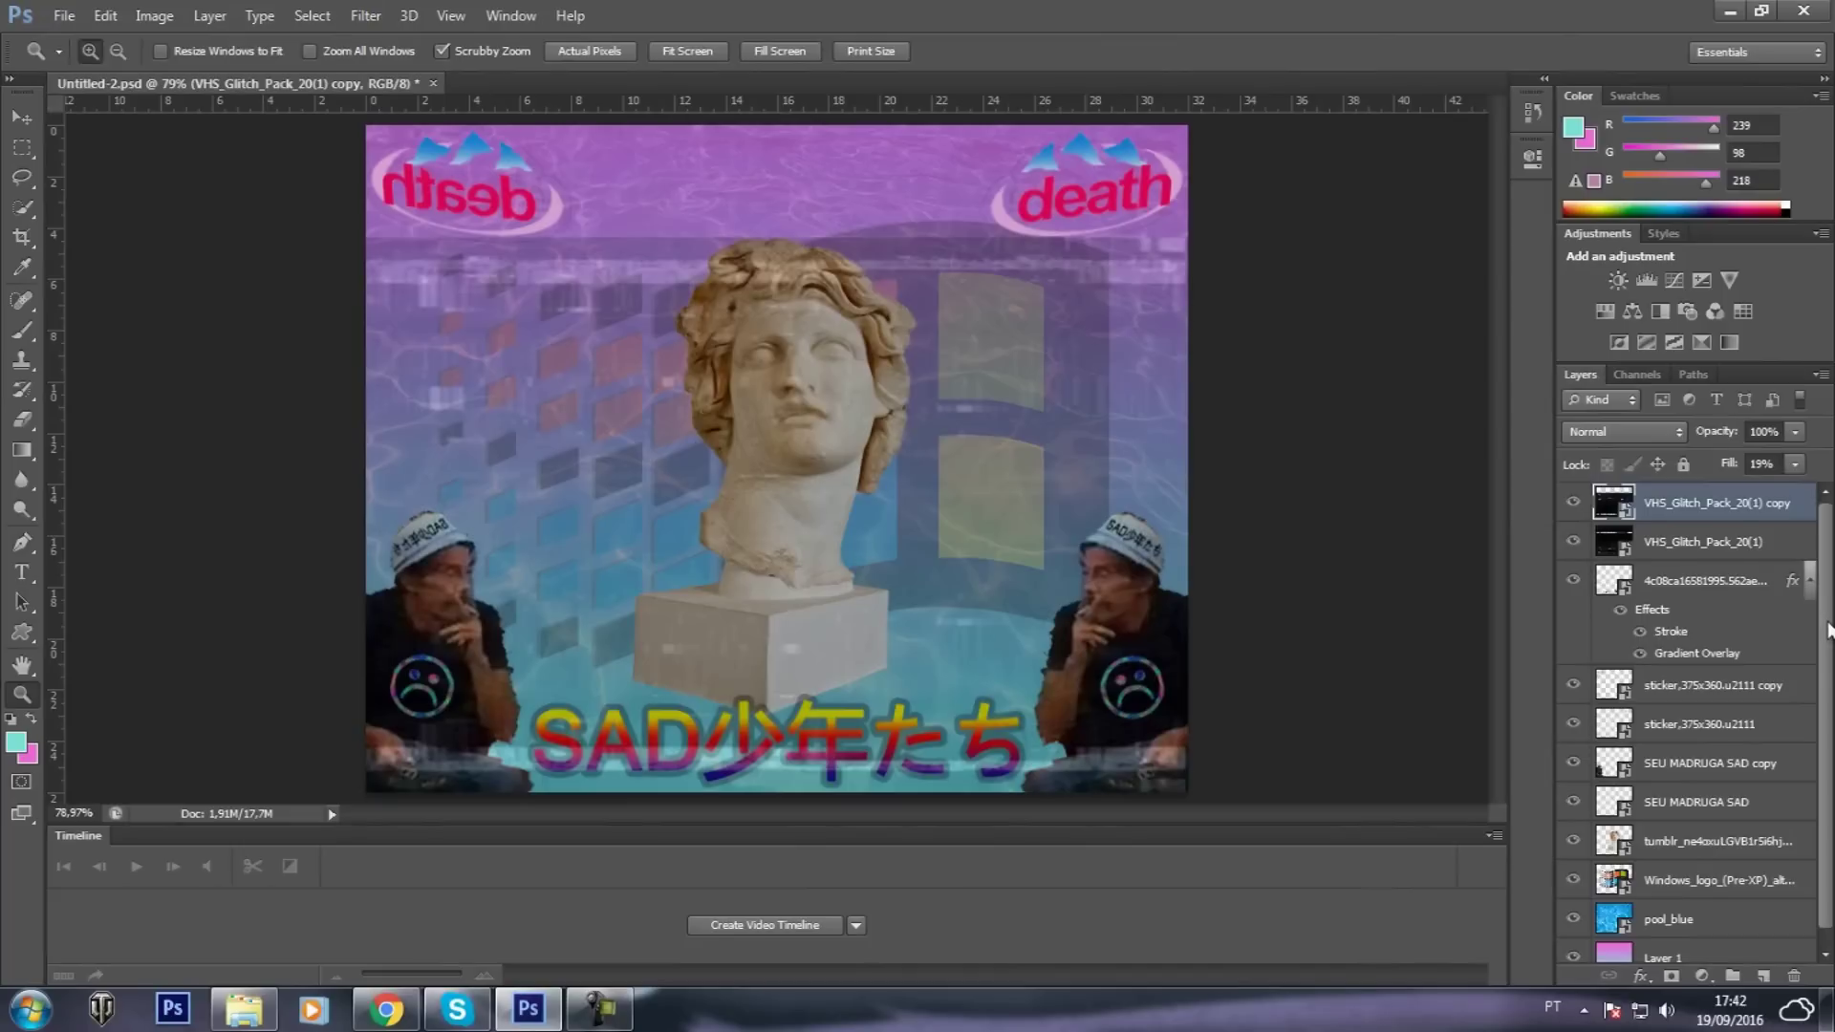
pyautogui.scroll(-1, 1827, 631)
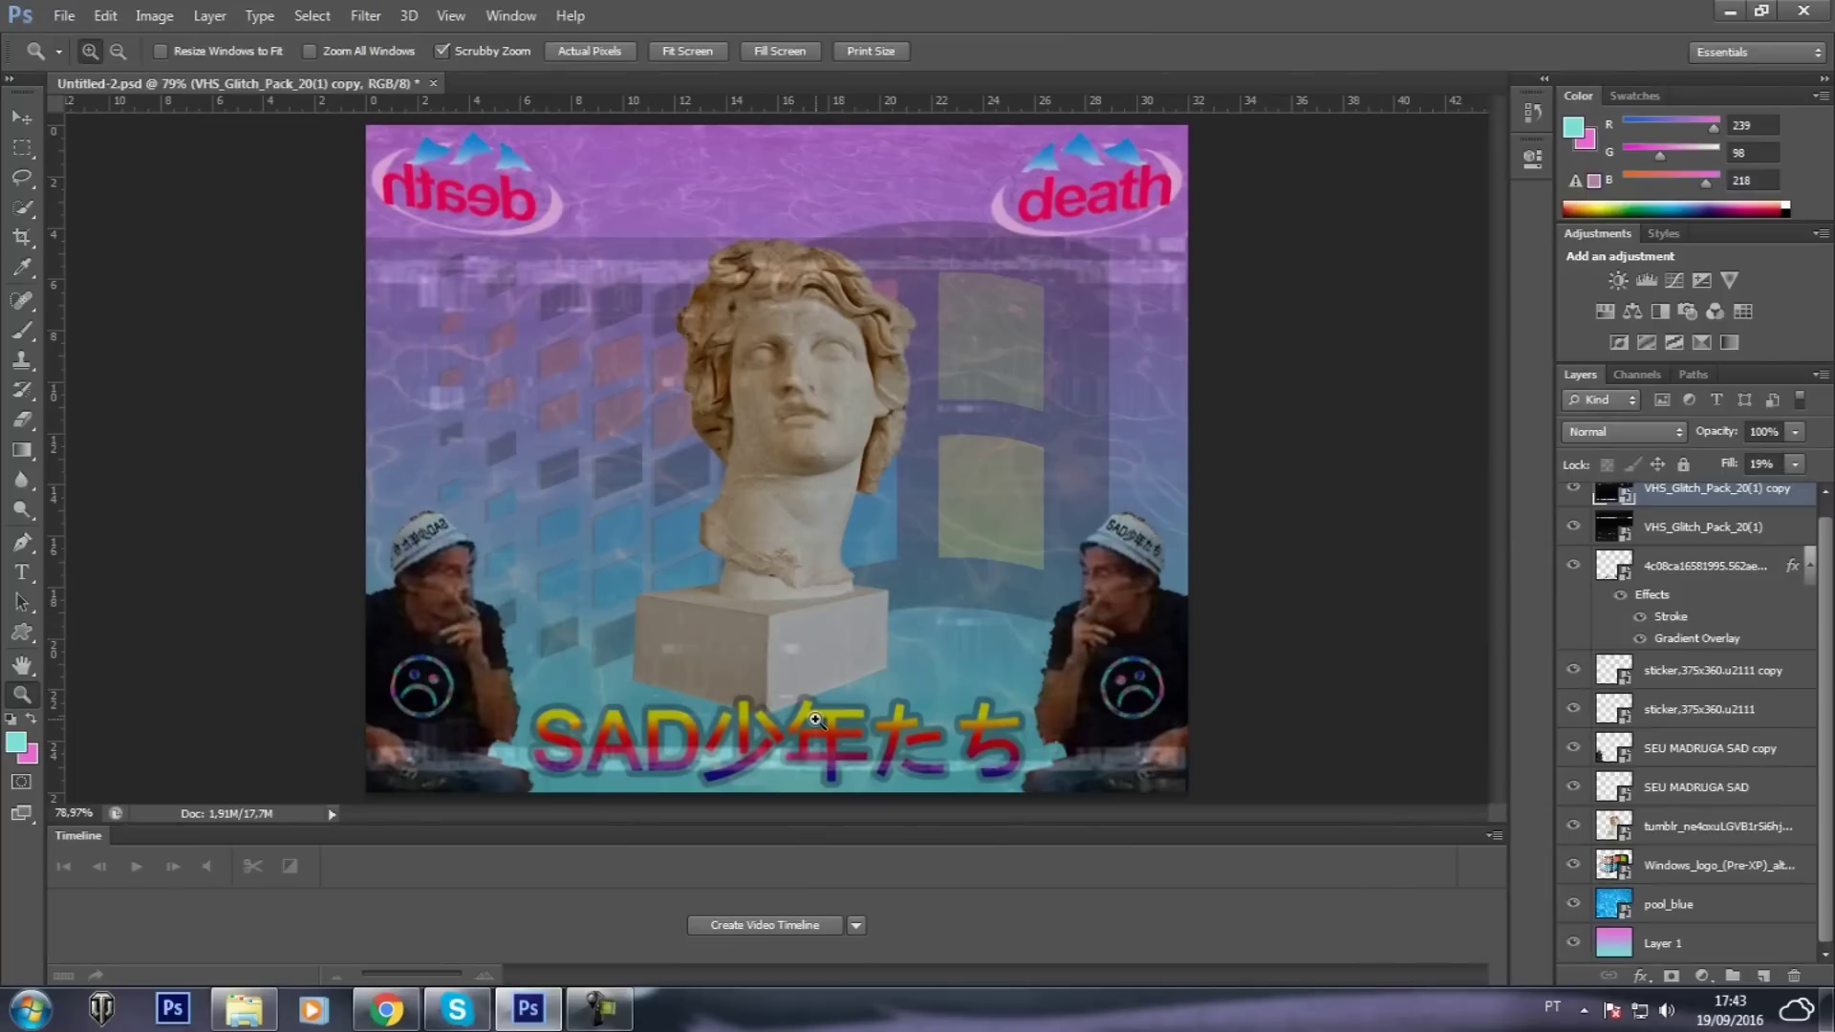
# Add an empty Layer 2 directly above the tumblr image layer
pyautogui.click(1654, 827)
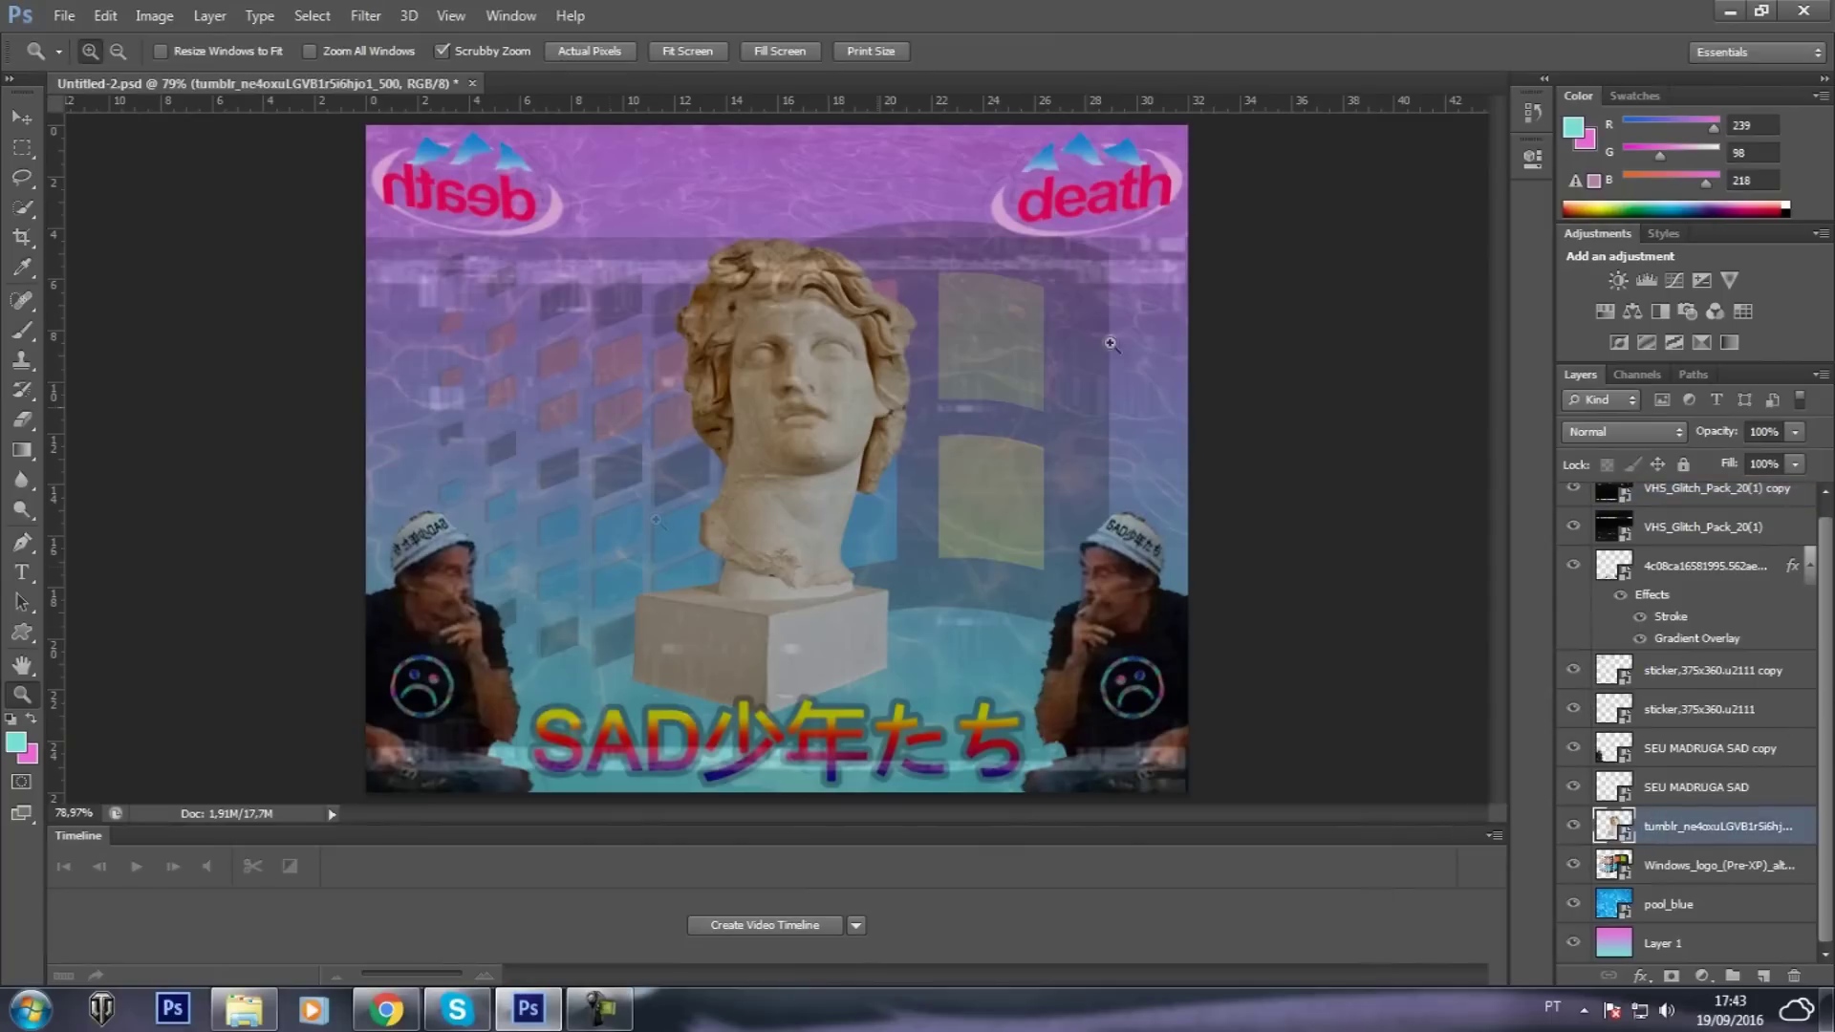
pyautogui.moveTo(1733, 834); pyautogui.dragTo(1765, 979)
pyautogui.click(1767, 981)
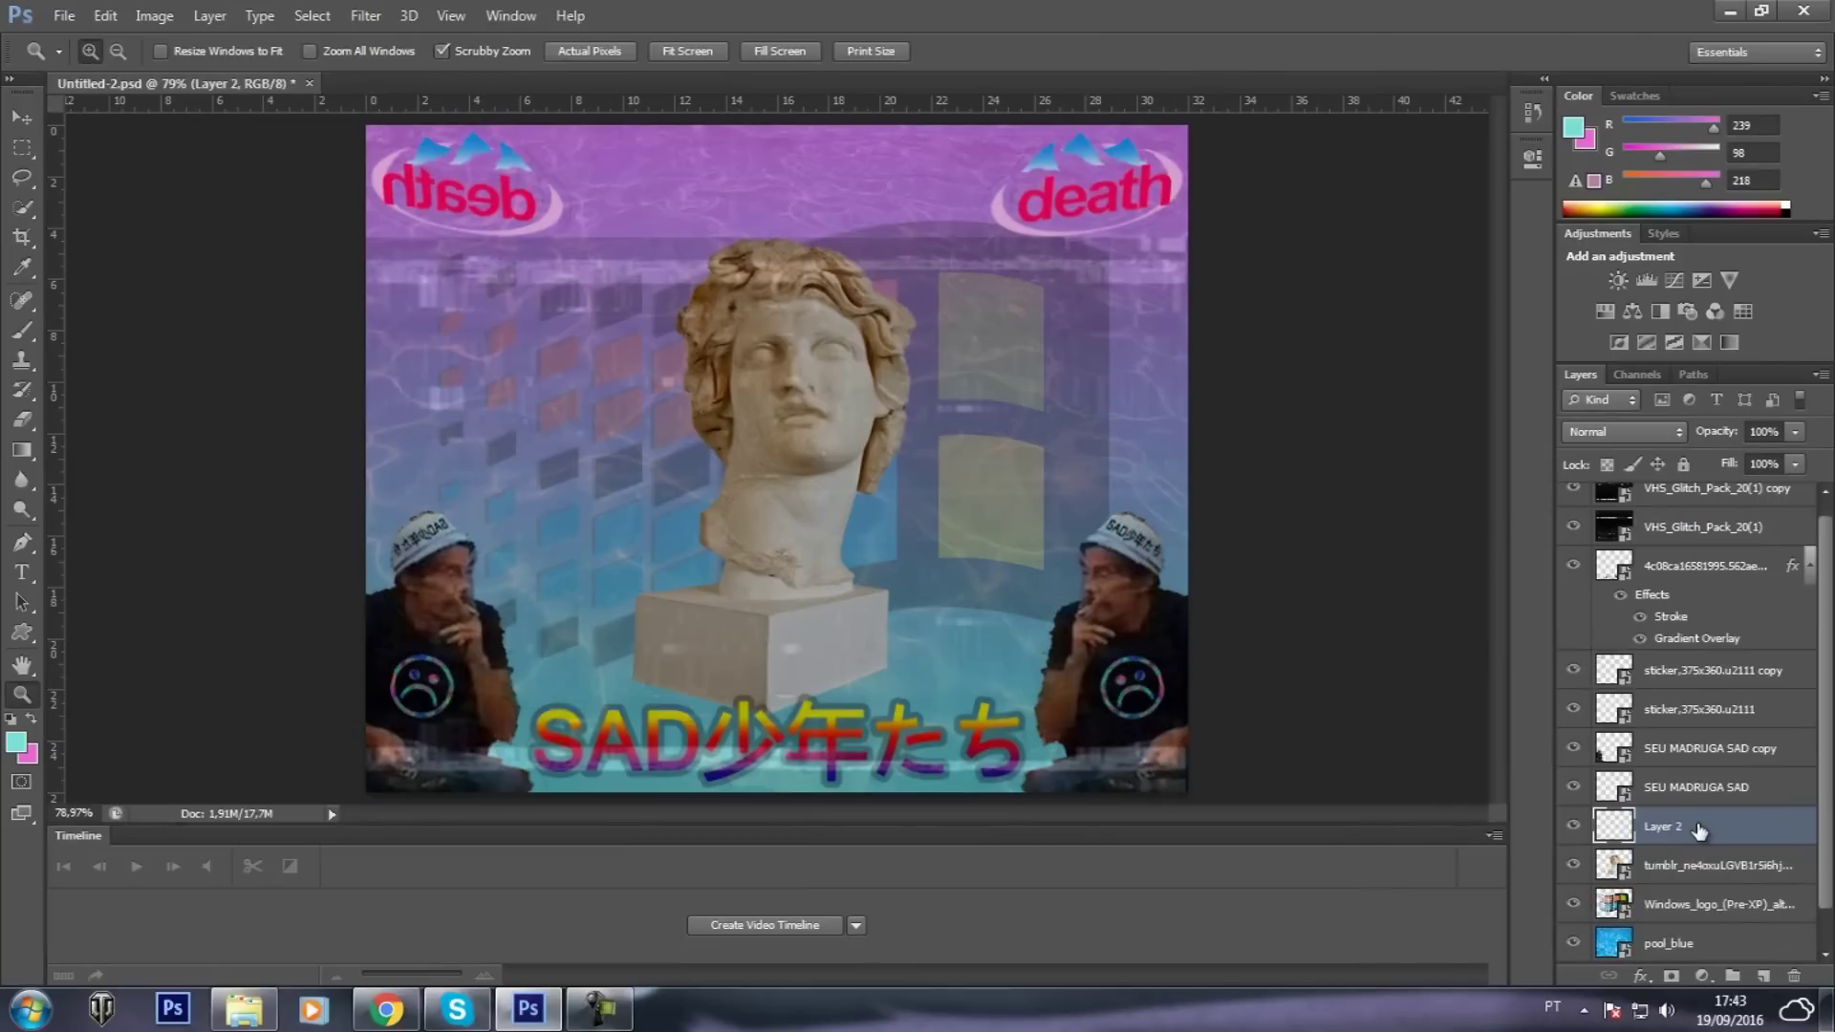
# Draw a four-corner Vanishing Point plane on the pedestal's left face
pyautogui.click(355, 12)
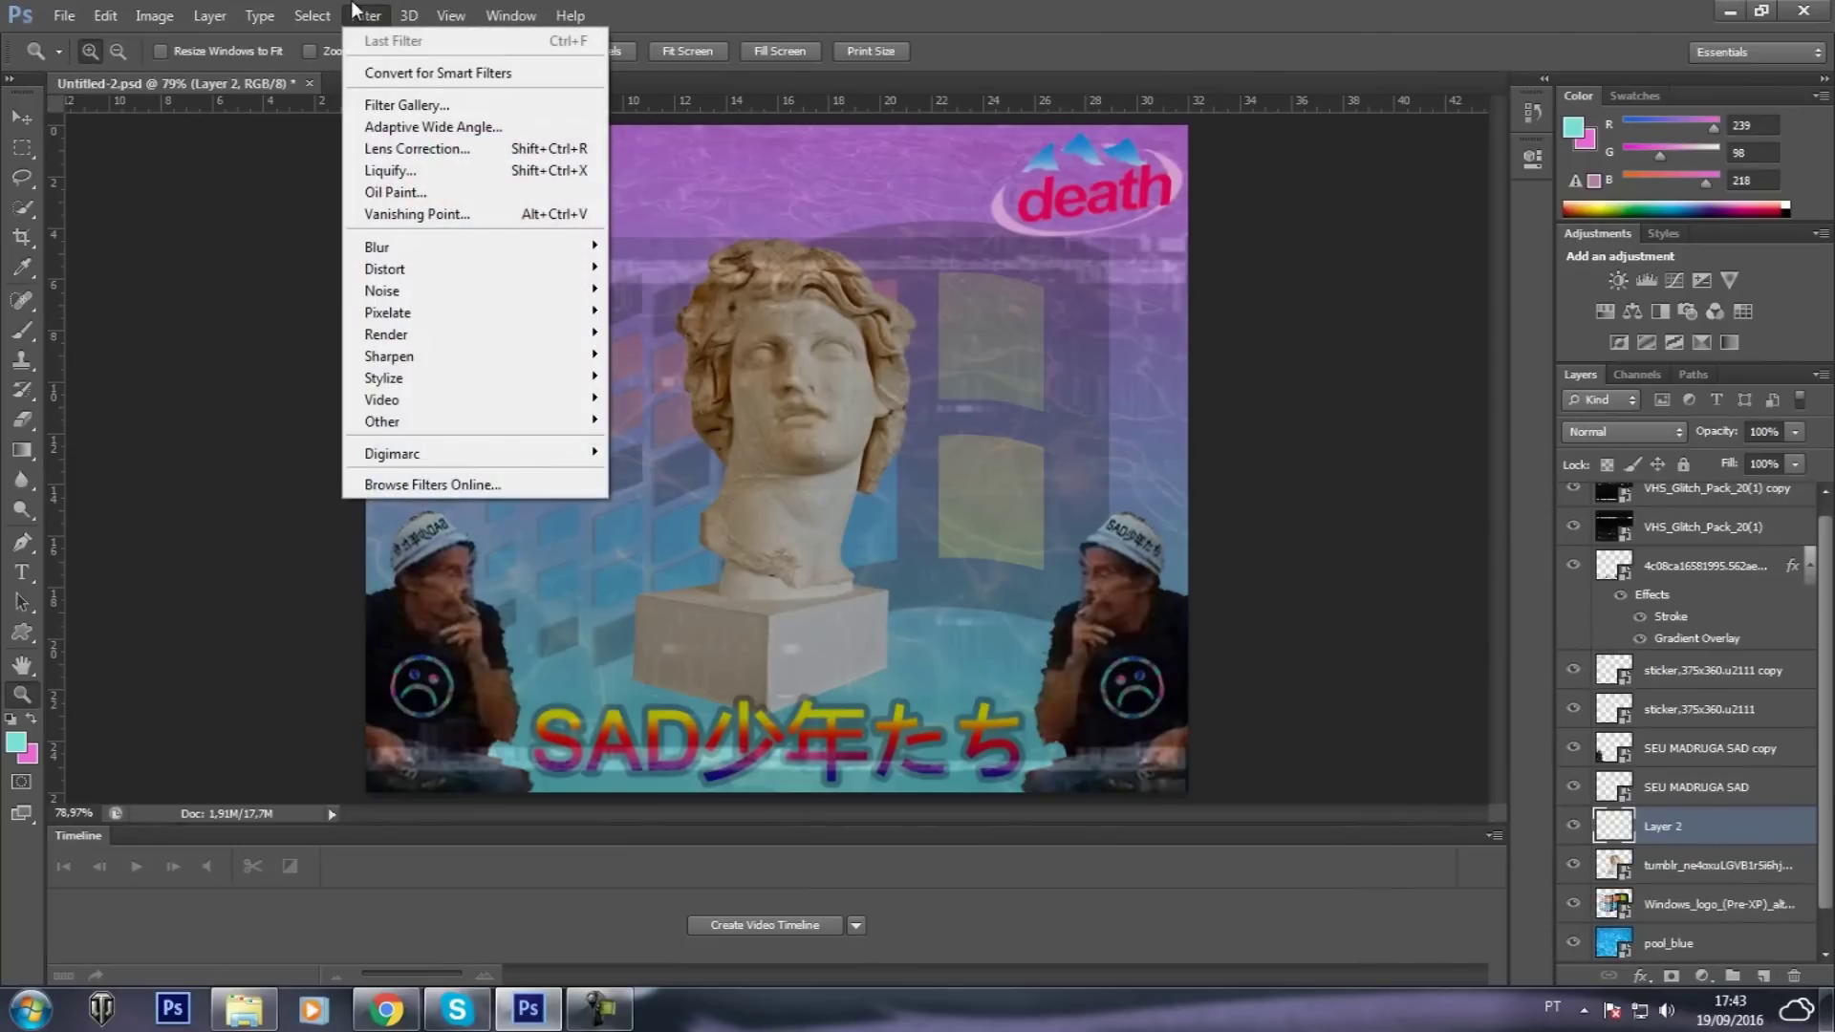
pyautogui.click(416, 213)
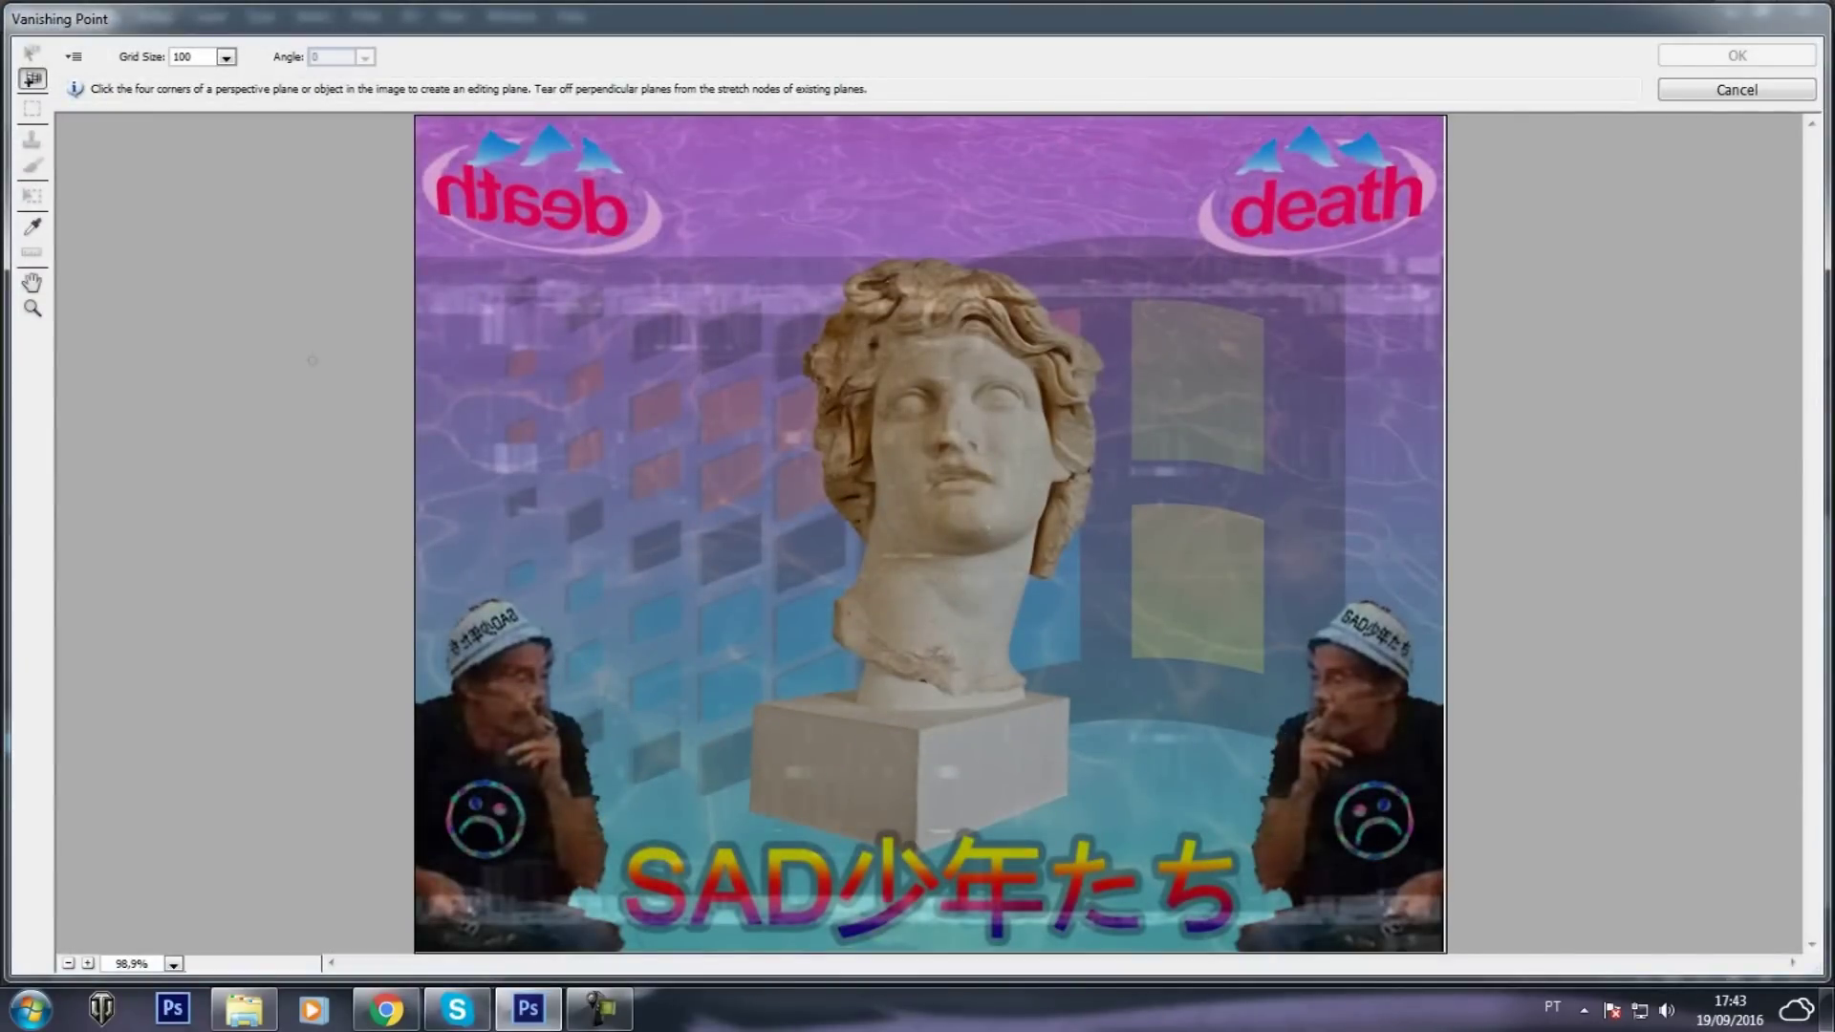
pyautogui.click(32, 82)
pyautogui.click(743, 697)
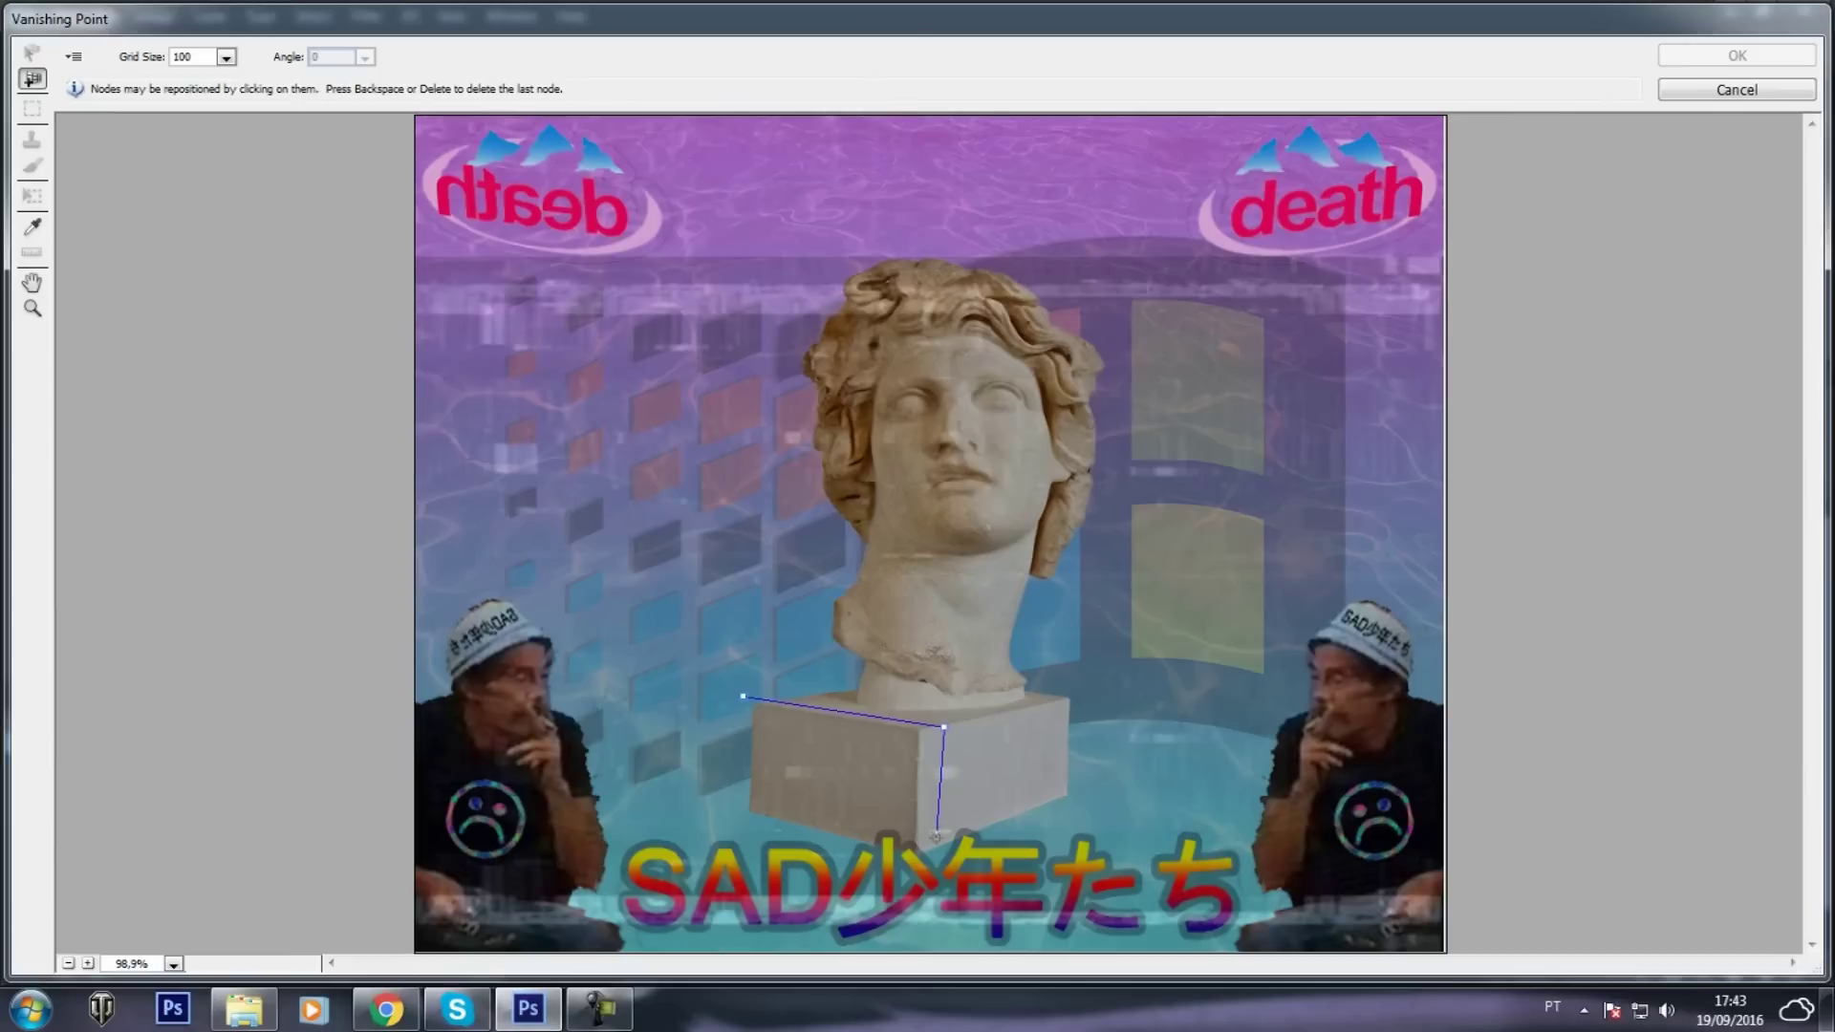
pyautogui.click(939, 875)
pyautogui.click(736, 822)
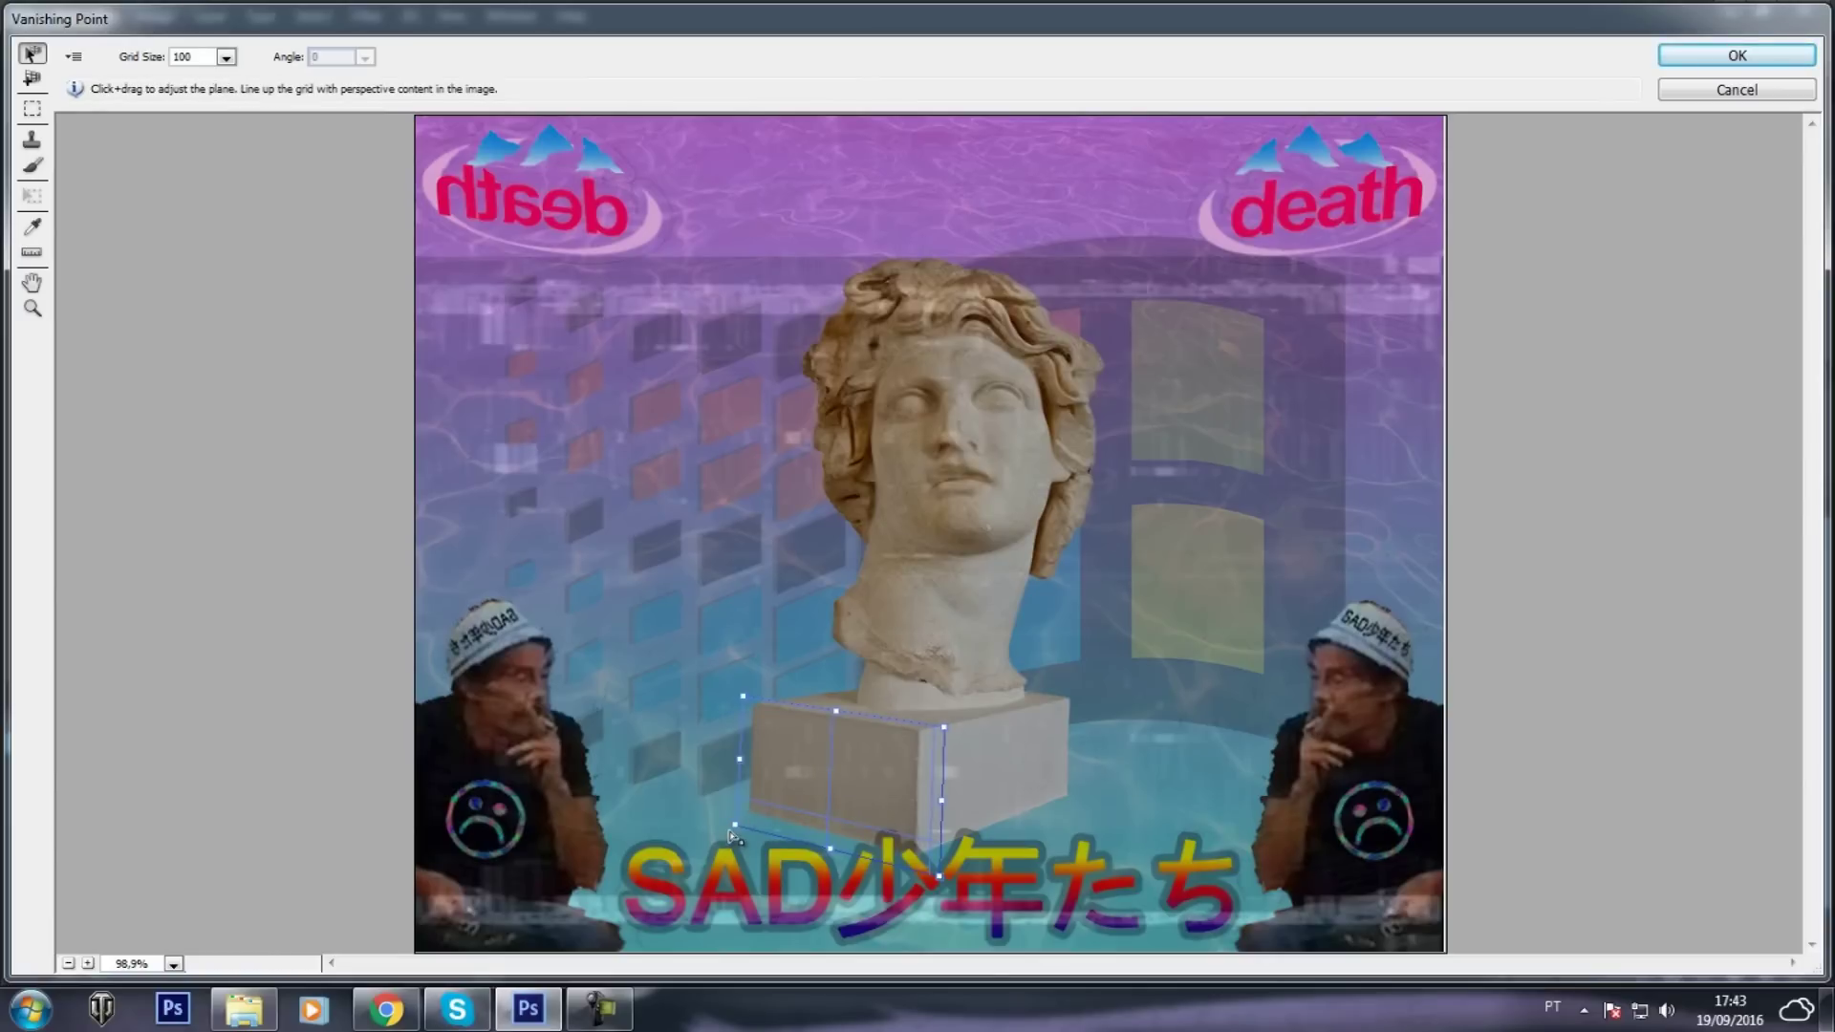
# Refine the plane's lower-left corner and top edge to fit the pedestal, then apply
pyautogui.moveTo(736, 825); pyautogui.dragTo(755, 806)
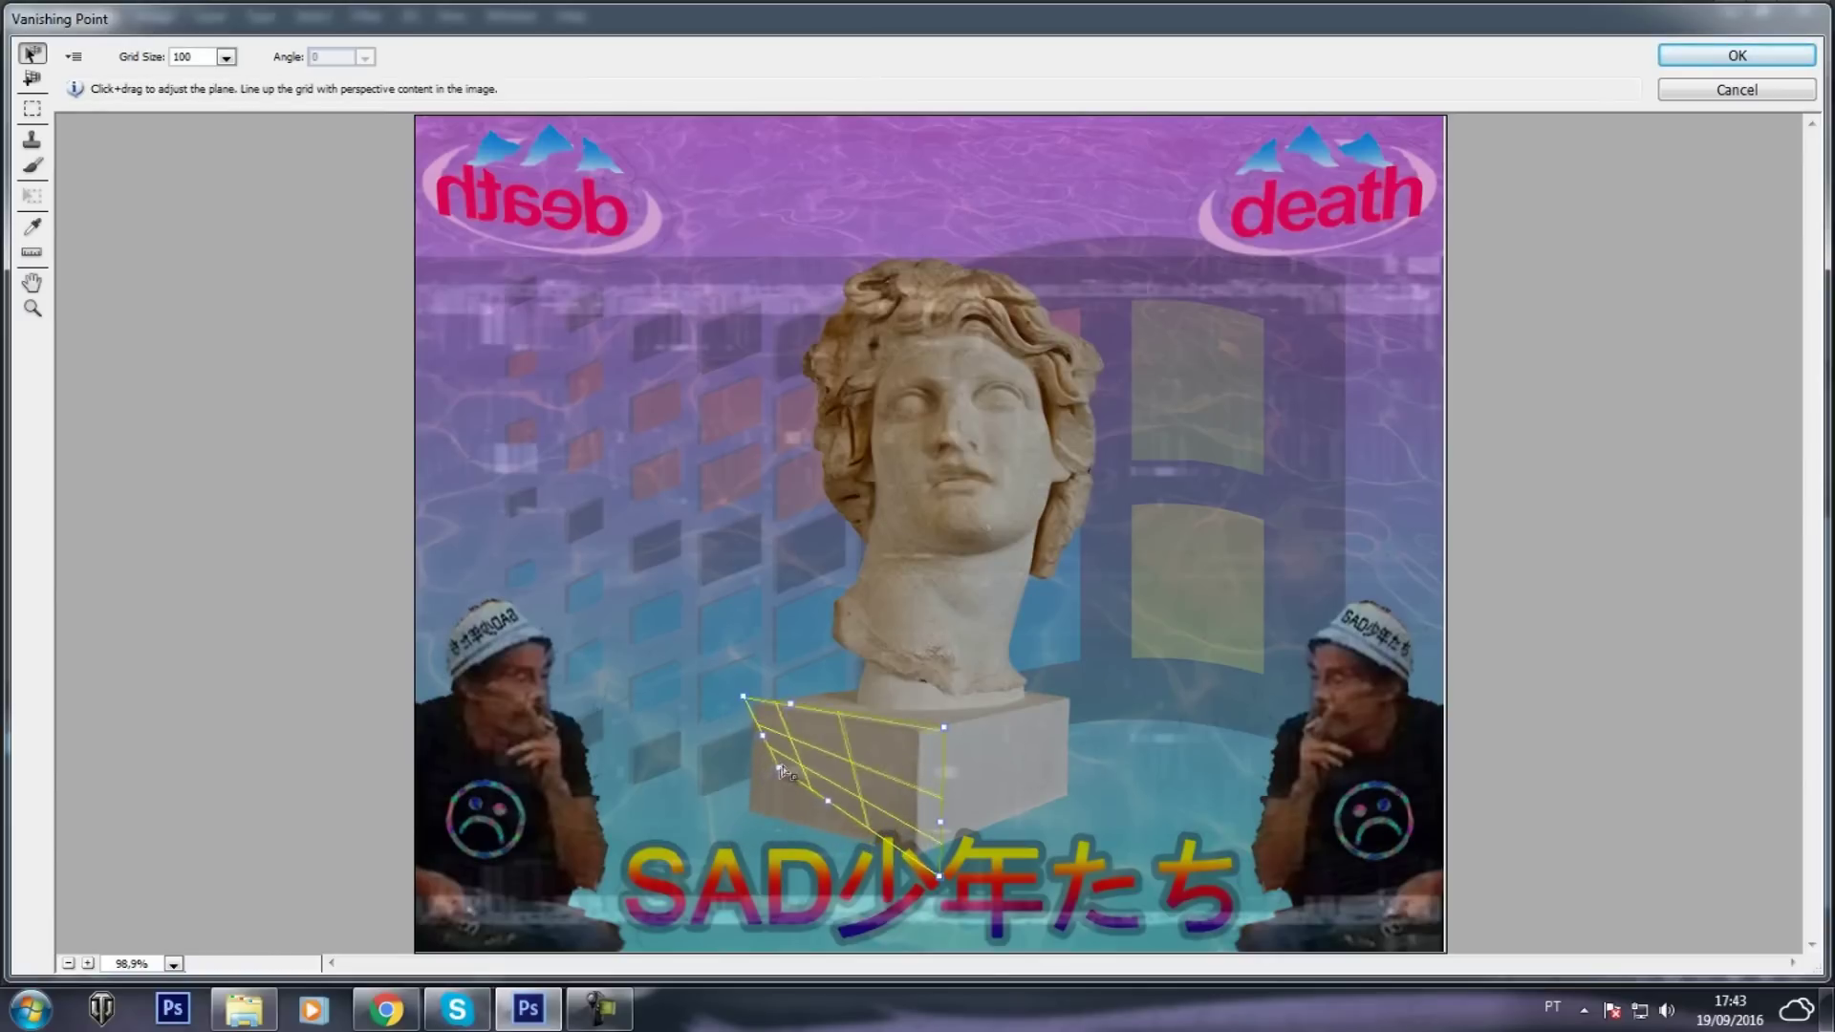
pyautogui.moveTo(755, 806)
pyautogui.mouseDown()
pyautogui.moveTo(734, 823)
pyautogui.moveTo(606, 814)
pyautogui.moveTo(578, 875)
pyautogui.moveTo(566, 842)
pyautogui.mouseUp()
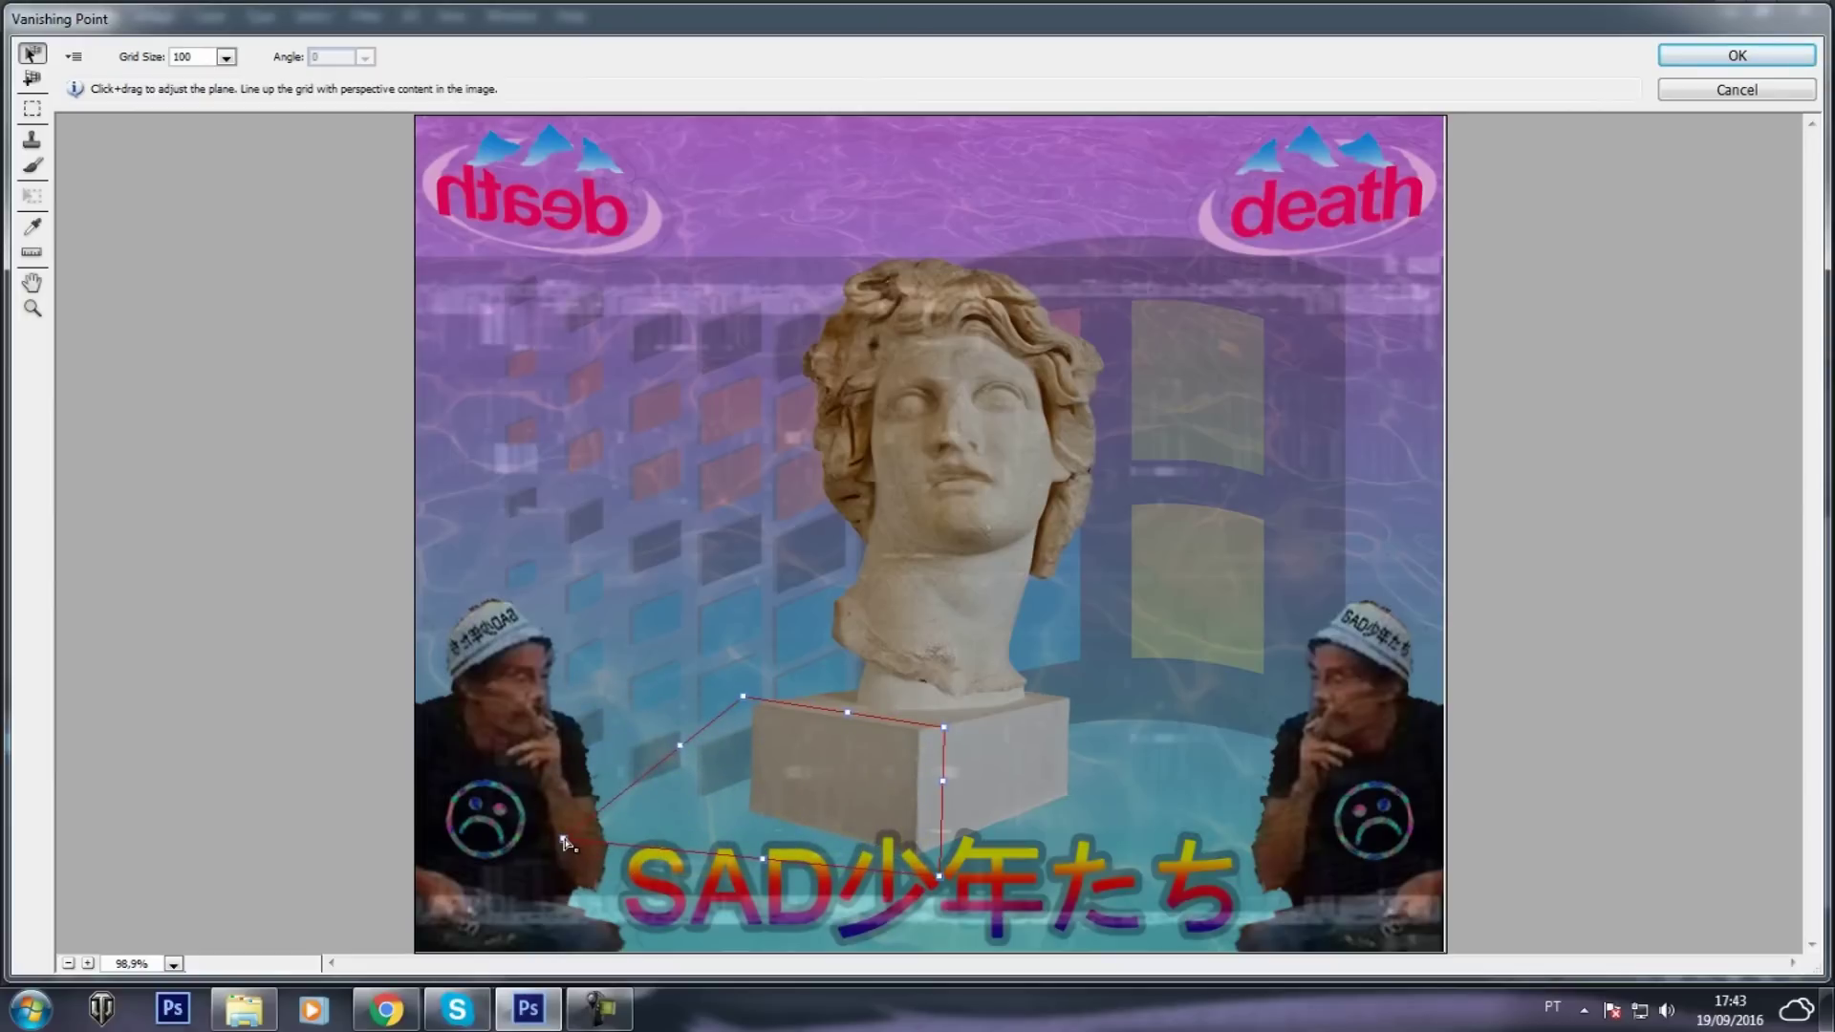
pyautogui.moveTo(566, 842)
pyautogui.mouseDown()
pyautogui.moveTo(712, 796)
pyautogui.moveTo(735, 821)
pyautogui.mouseUp()
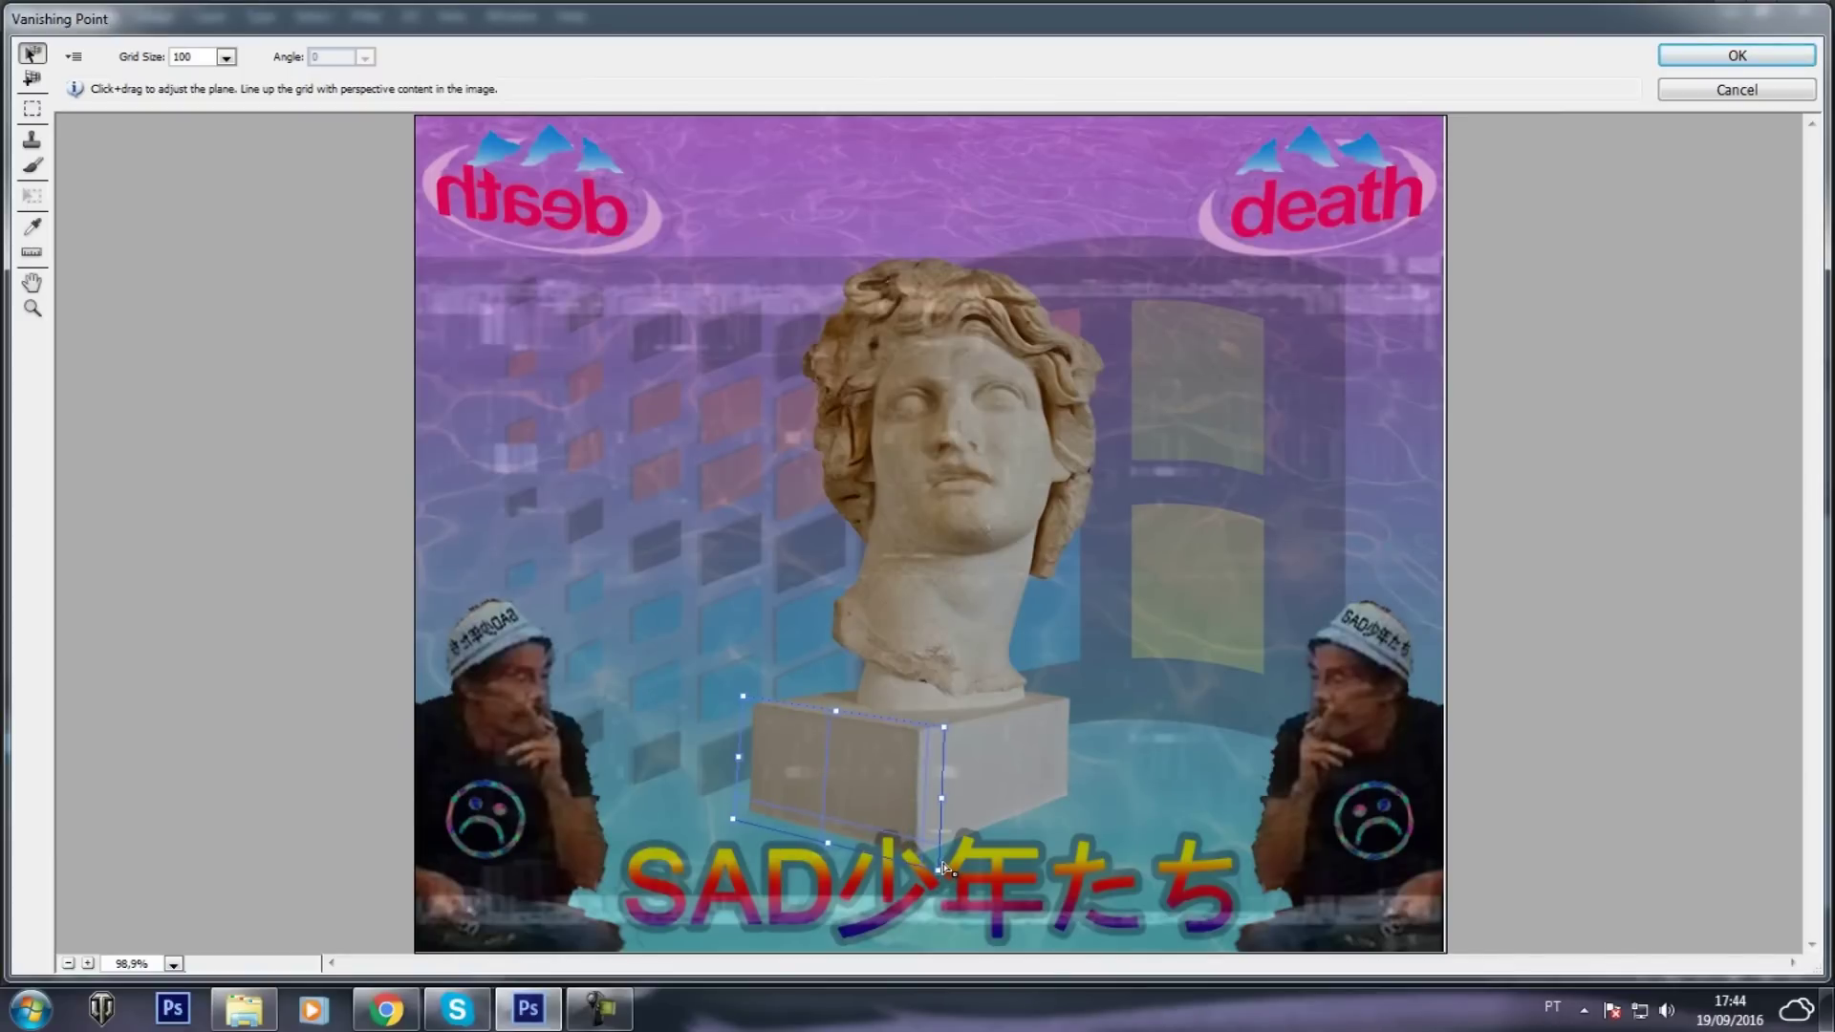
pyautogui.moveTo(841, 709); pyautogui.dragTo(839, 702)
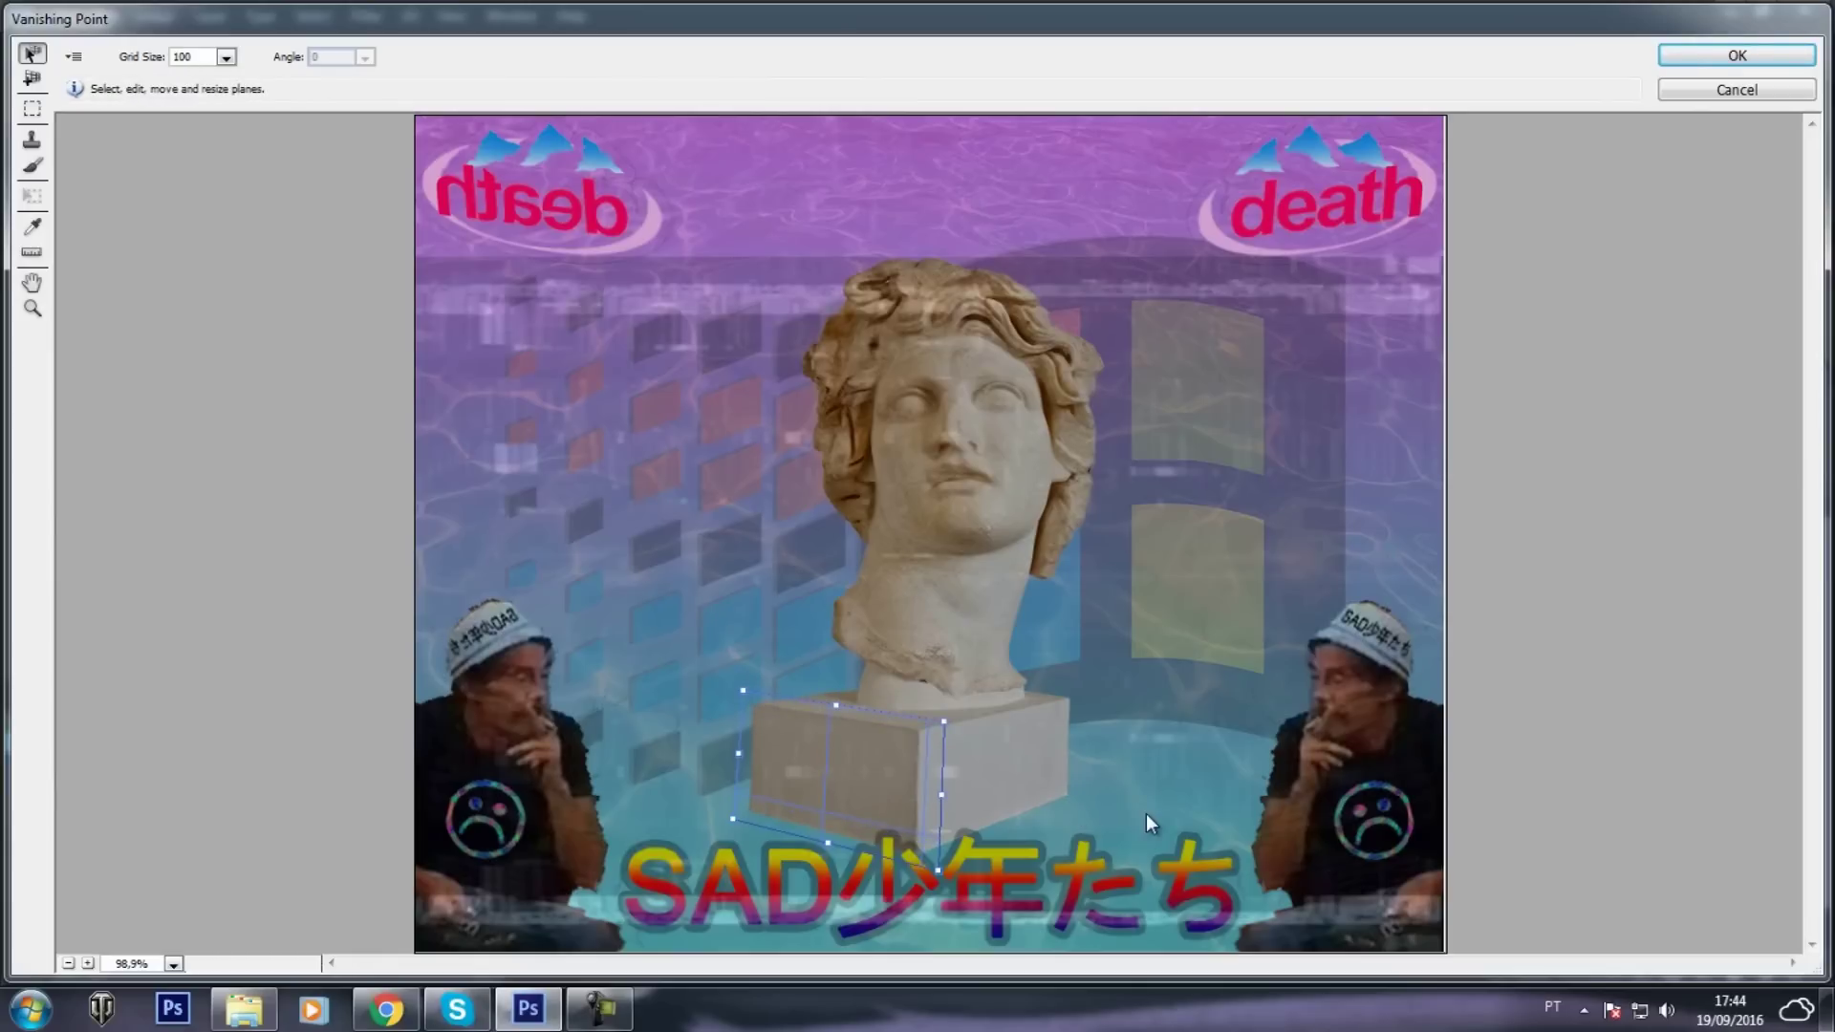
pyautogui.click(1760, 50)
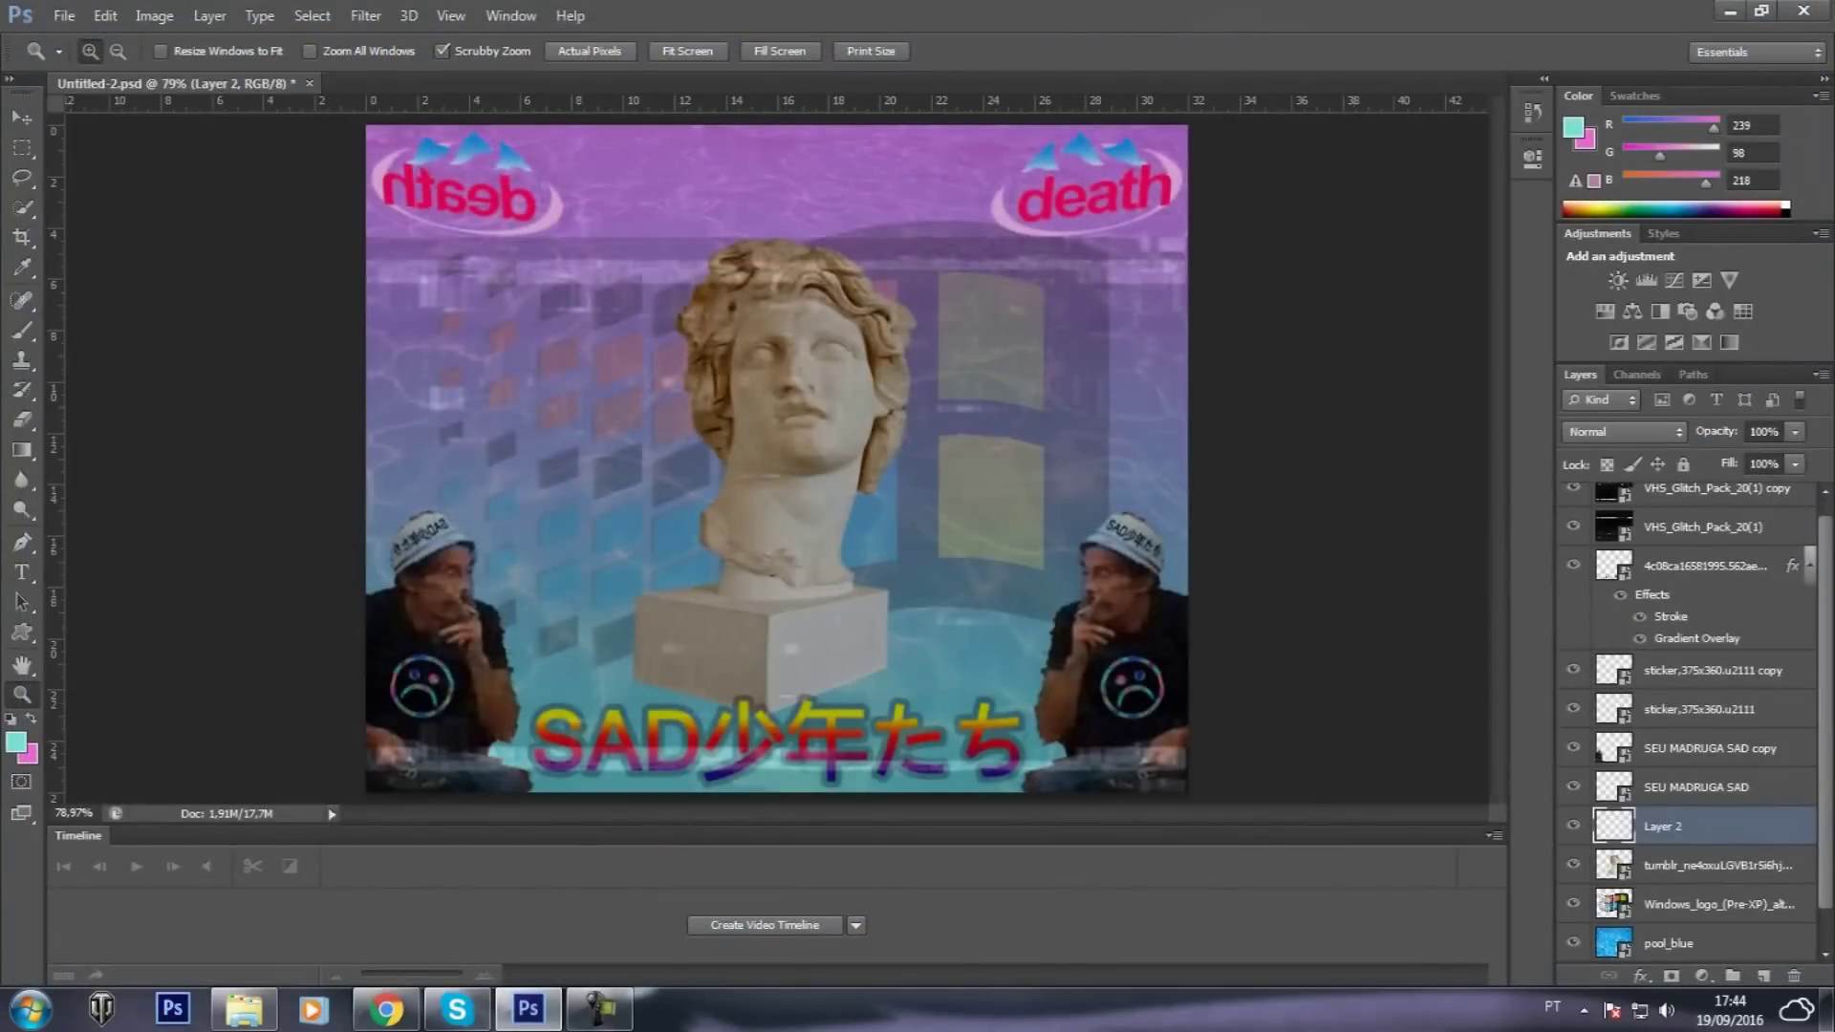
# Open the pink 流星 logo PNG, select its whole canvas, and return to Untitled-2.psd
pyautogui.click(64, 15)
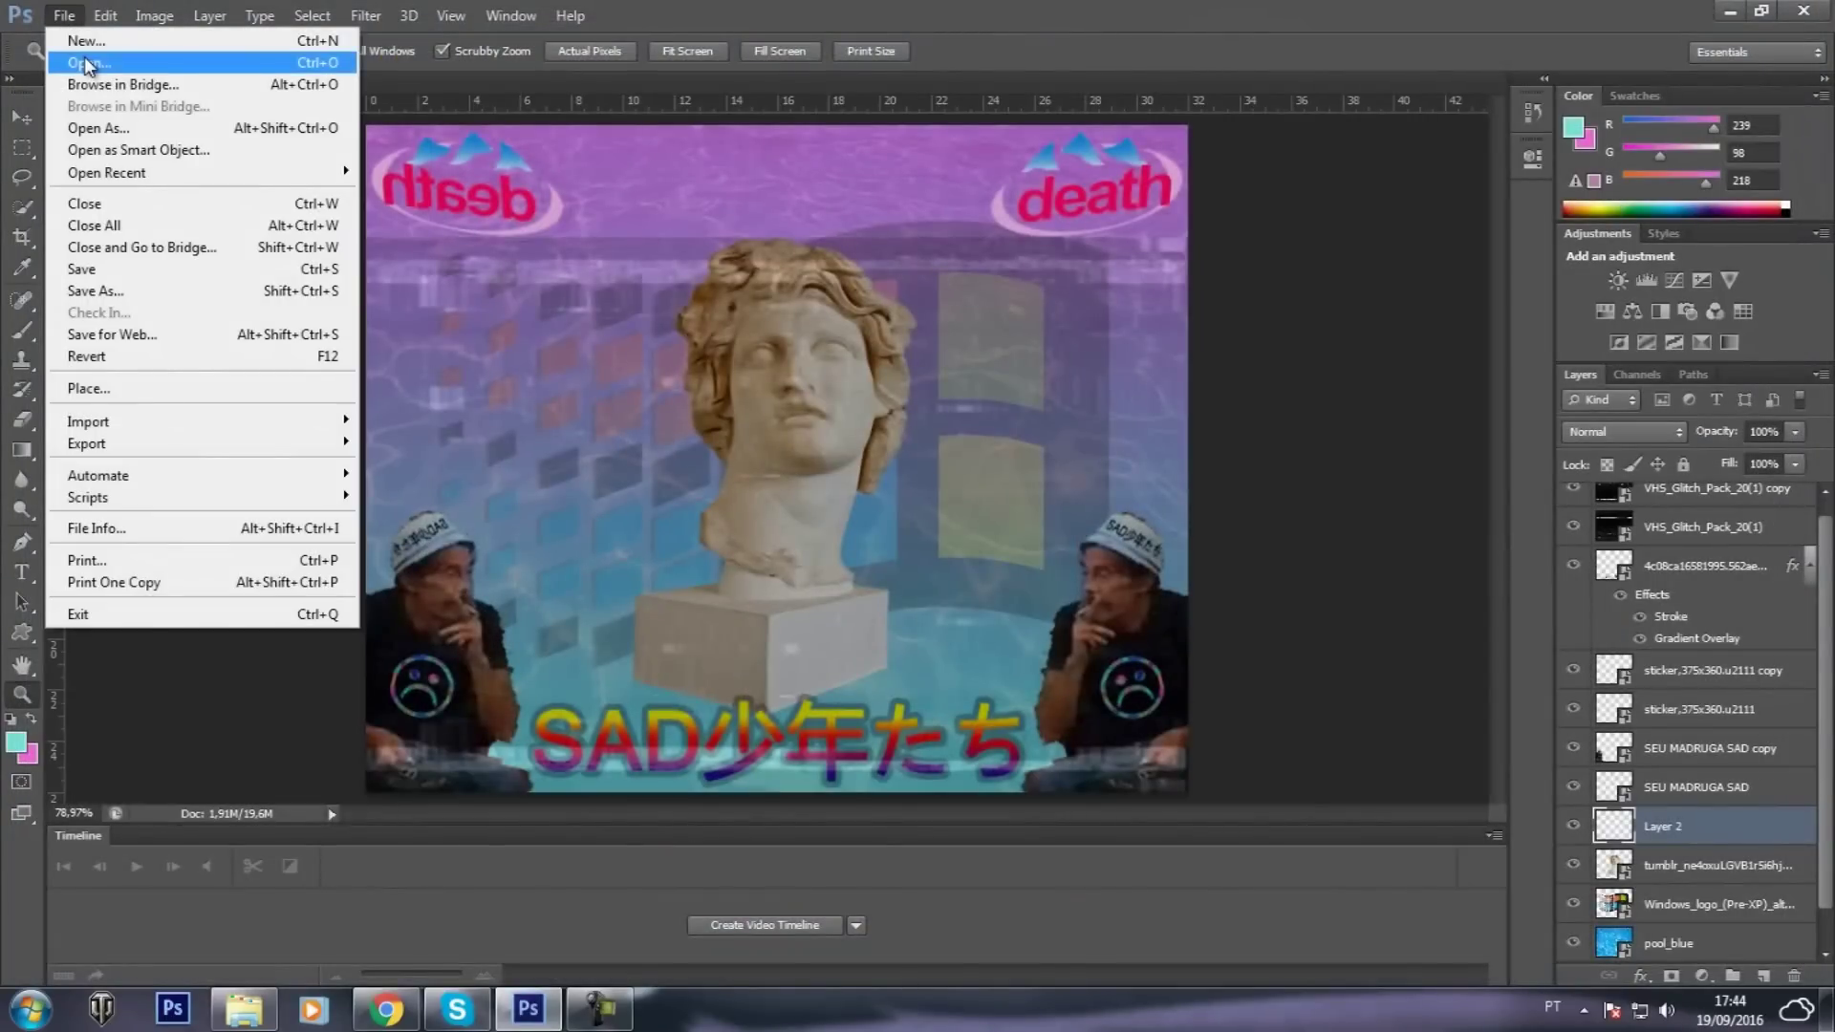
pyautogui.click(86, 63)
pyautogui.click(931, 417)
pyautogui.scroll(-1, 927, 421)
pyautogui.scroll(-2, 927, 422)
pyautogui.scroll(-2, 927, 421)
pyautogui.scroll(-2, 927, 421)
pyautogui.doubleClick(1012, 294)
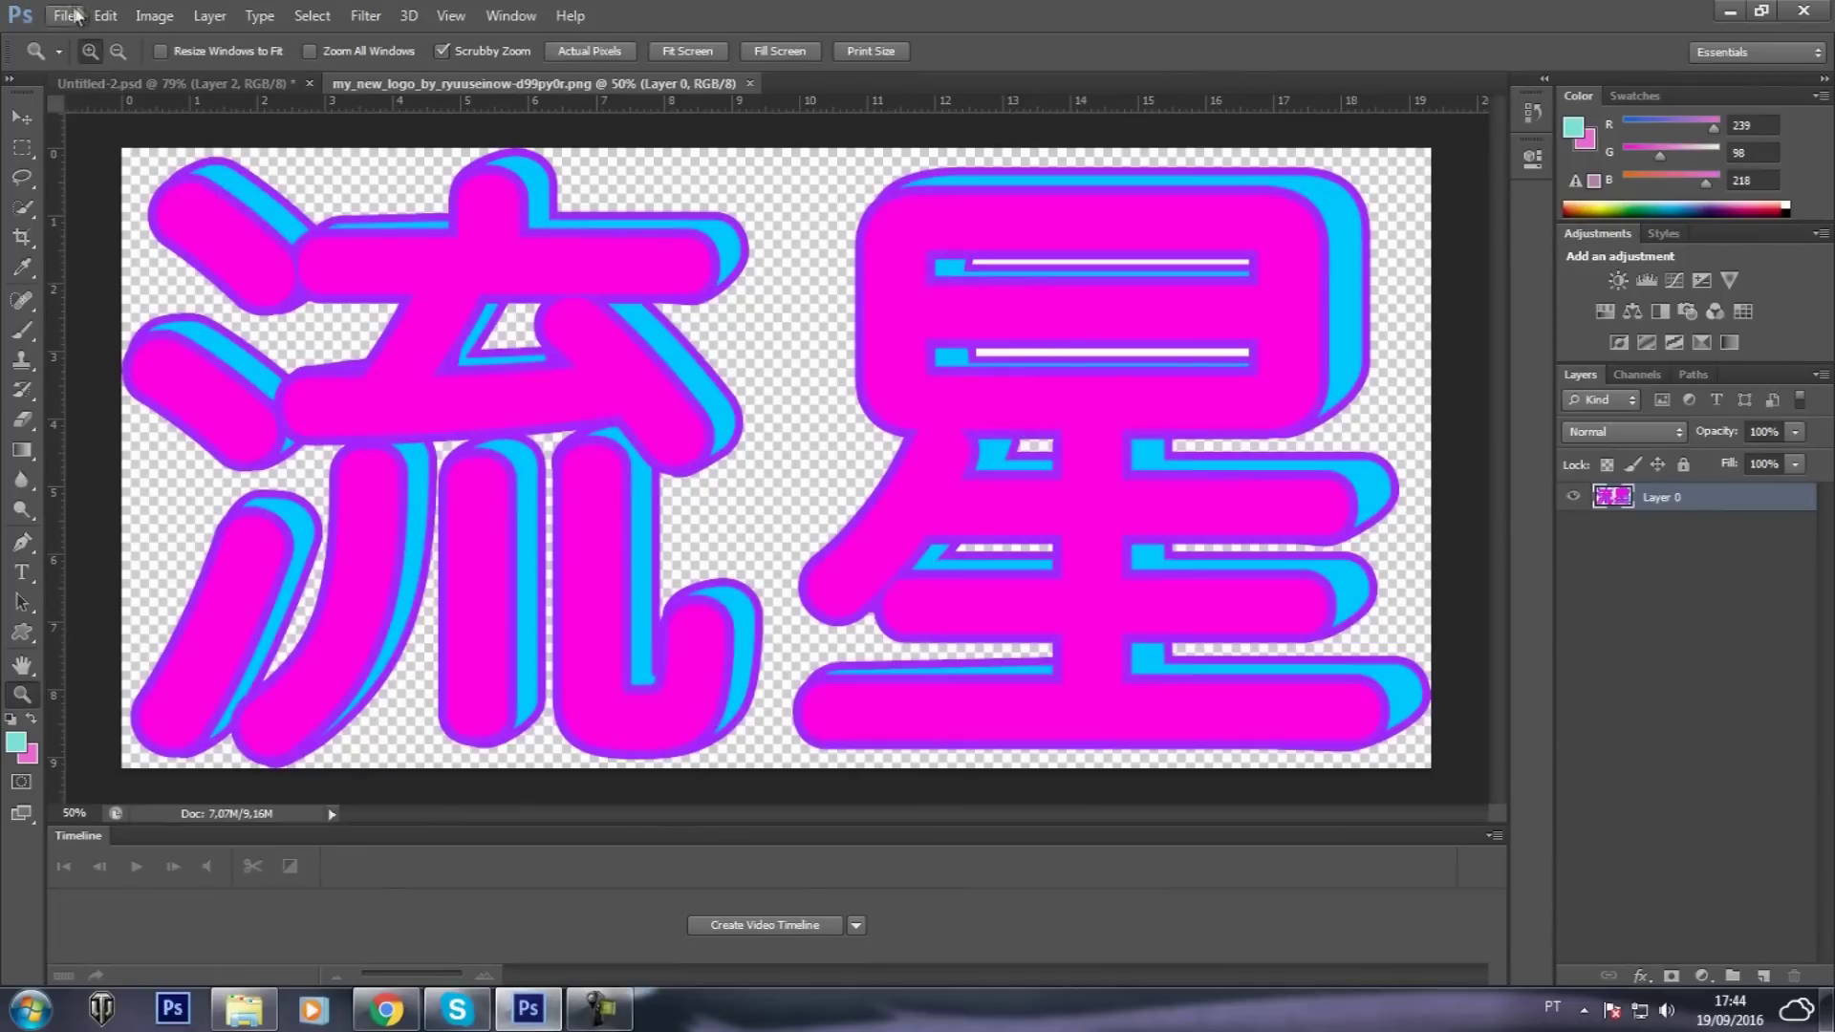
pyautogui.hotkey('ctrl', 'a')
pyautogui.click(172, 84)
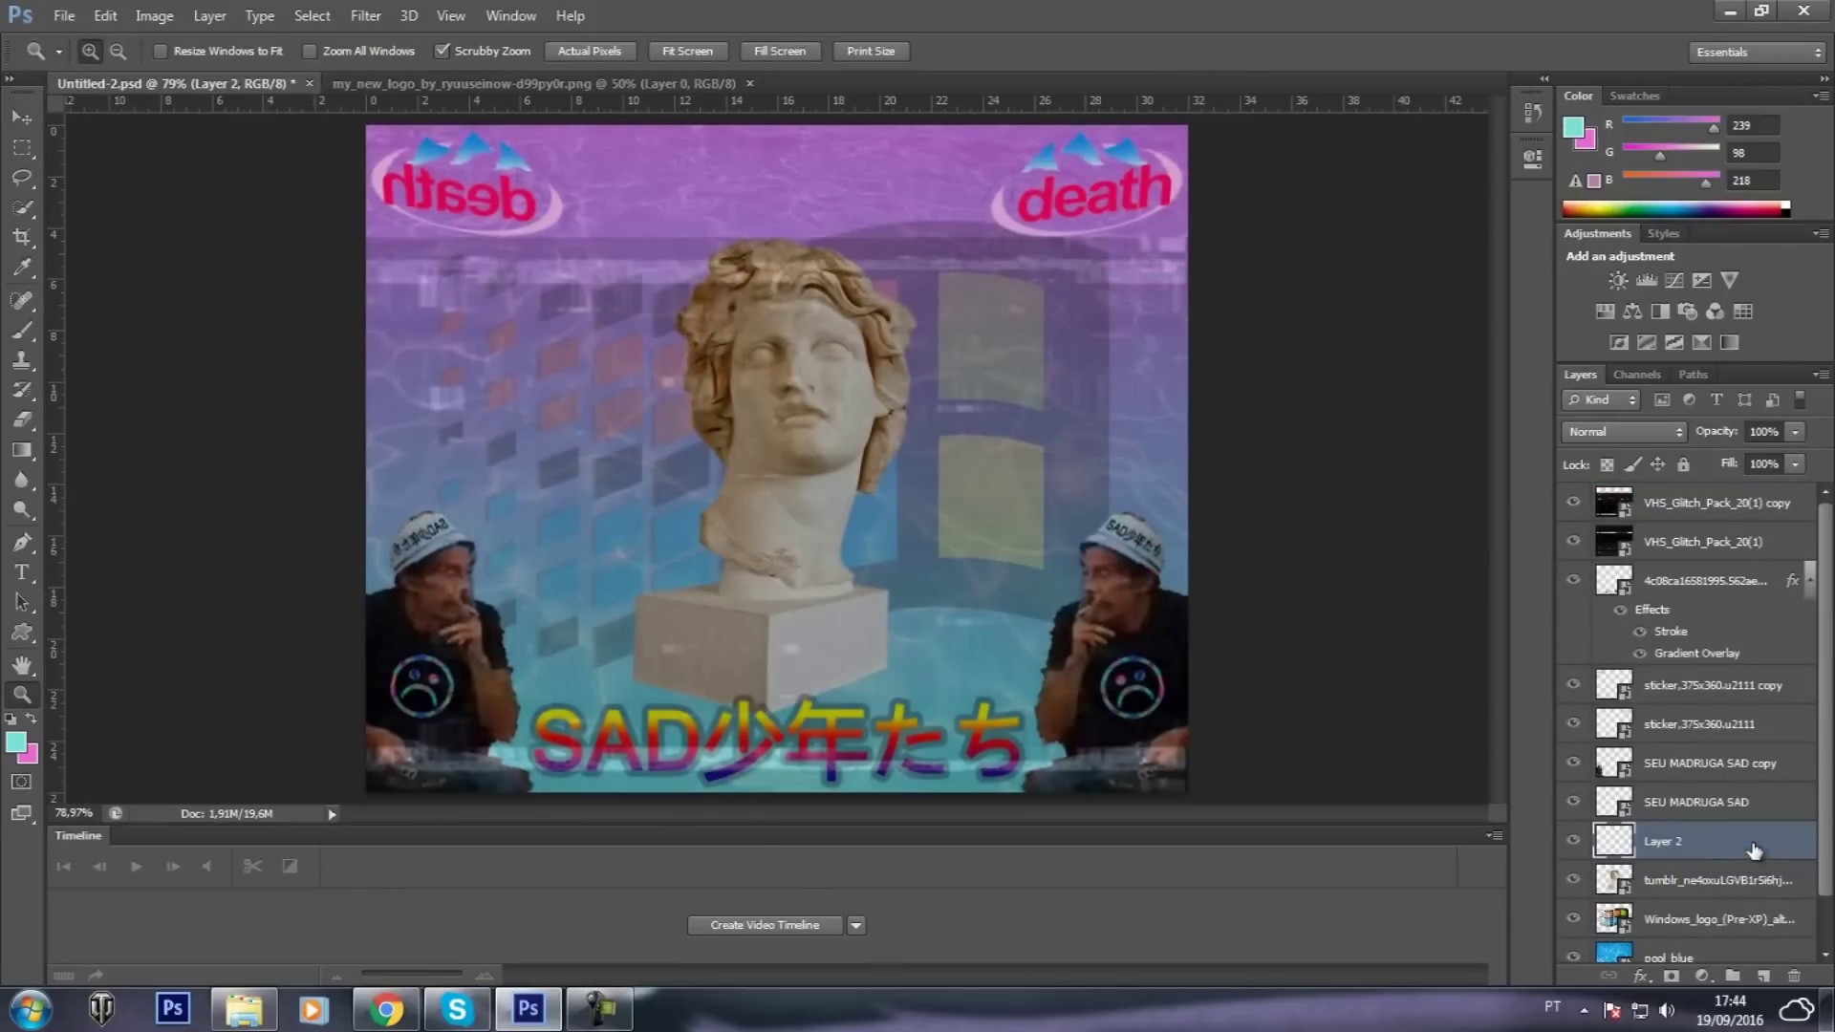
# Paste the 流星 logo into the Vanishing Point editor and move it toward the pedestal
pyautogui.click(366, 15)
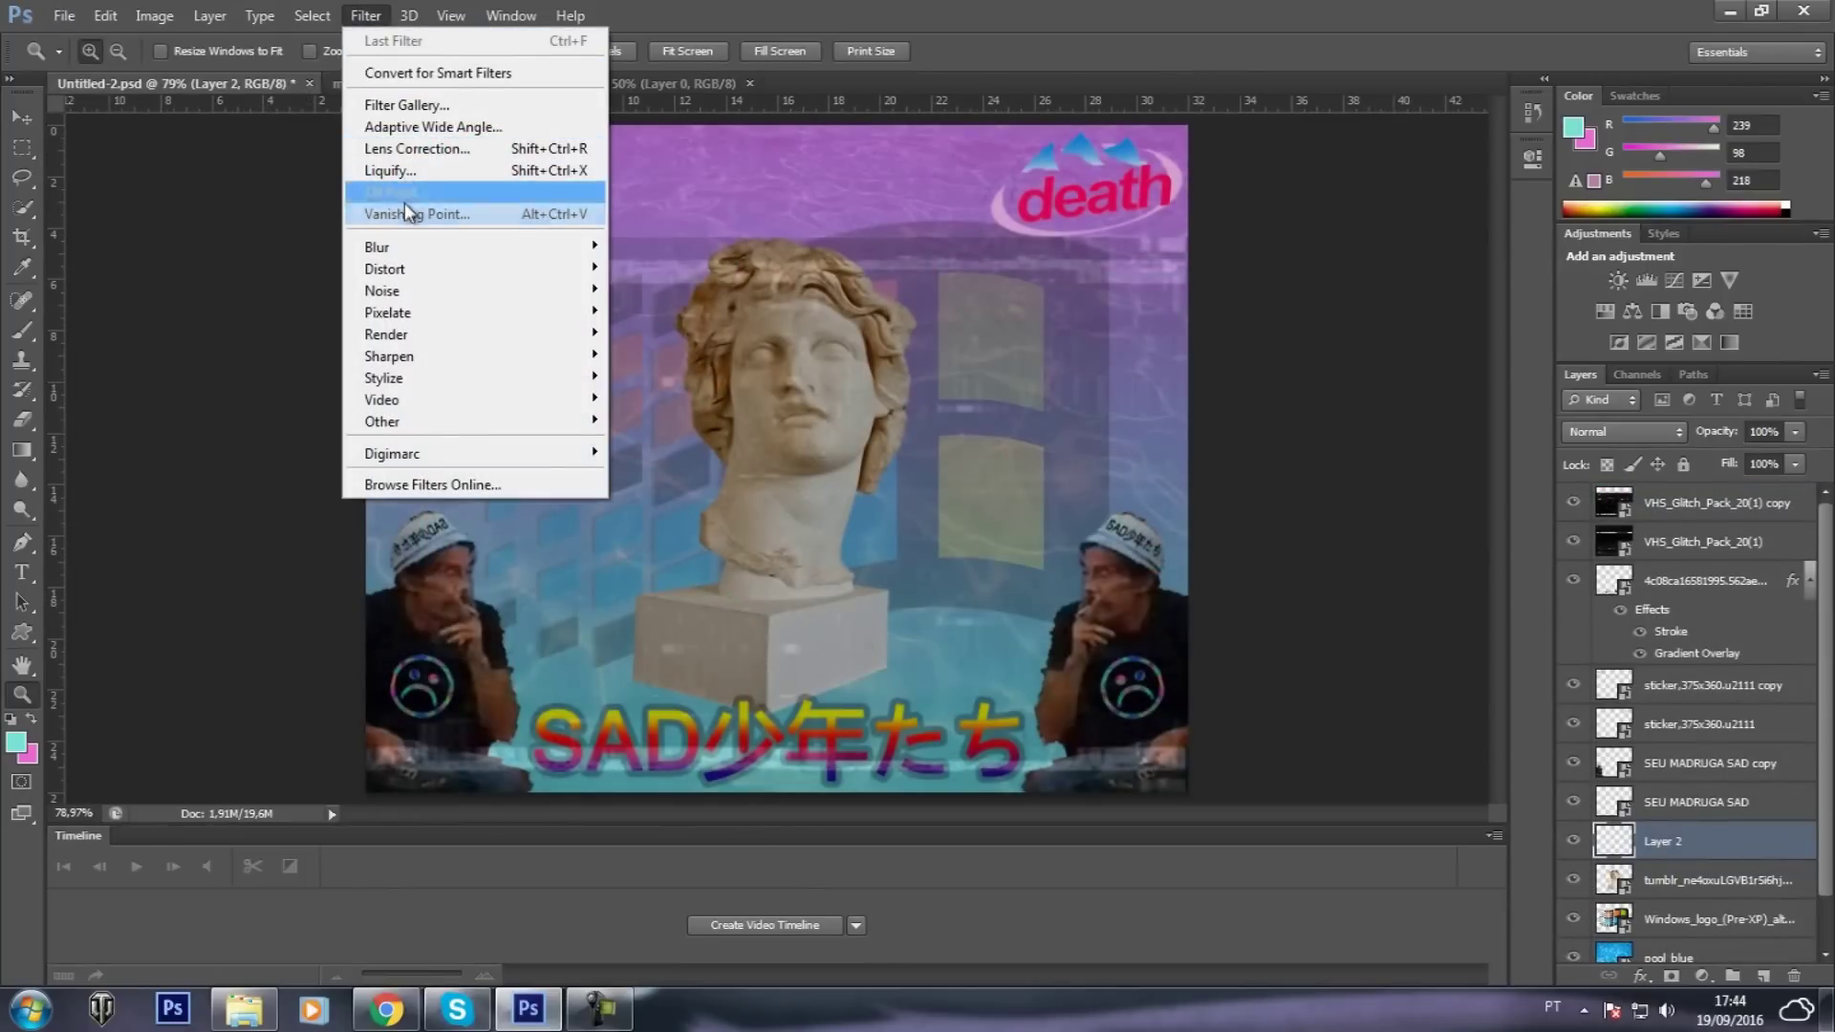
pyautogui.click(405, 205)
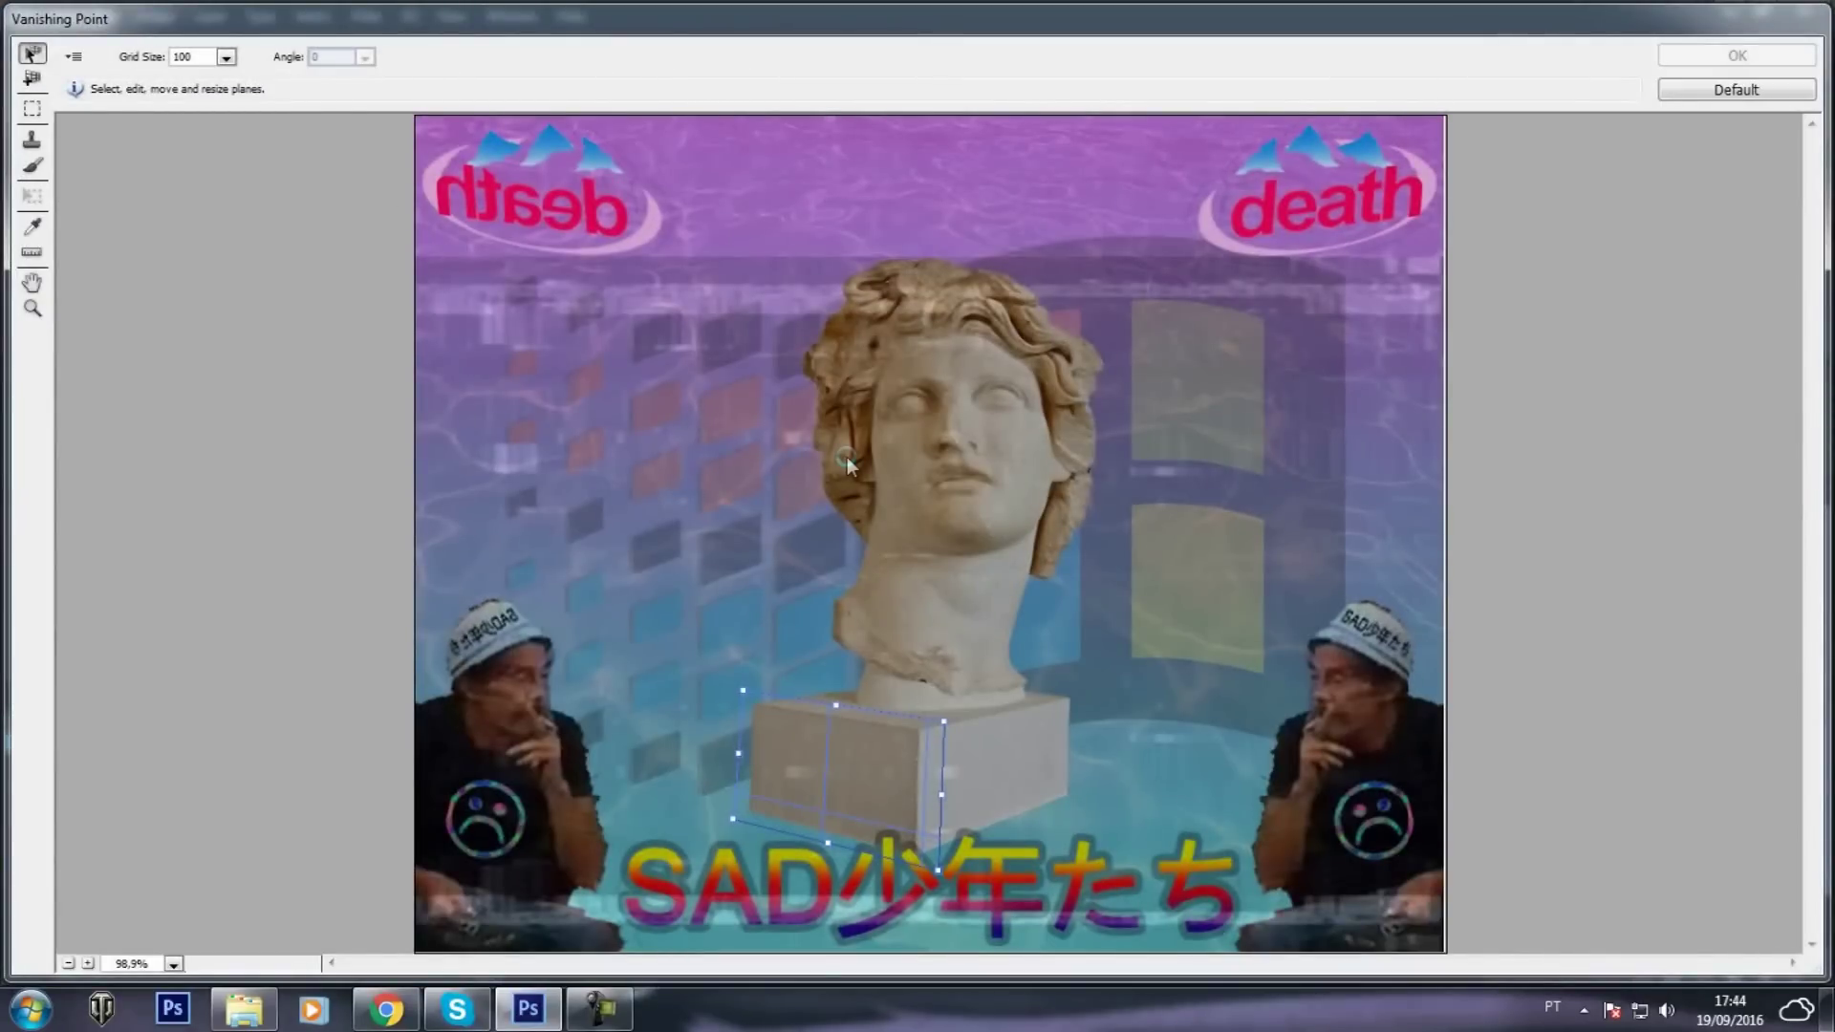
pyautogui.hotkey('ctrl', 'v')
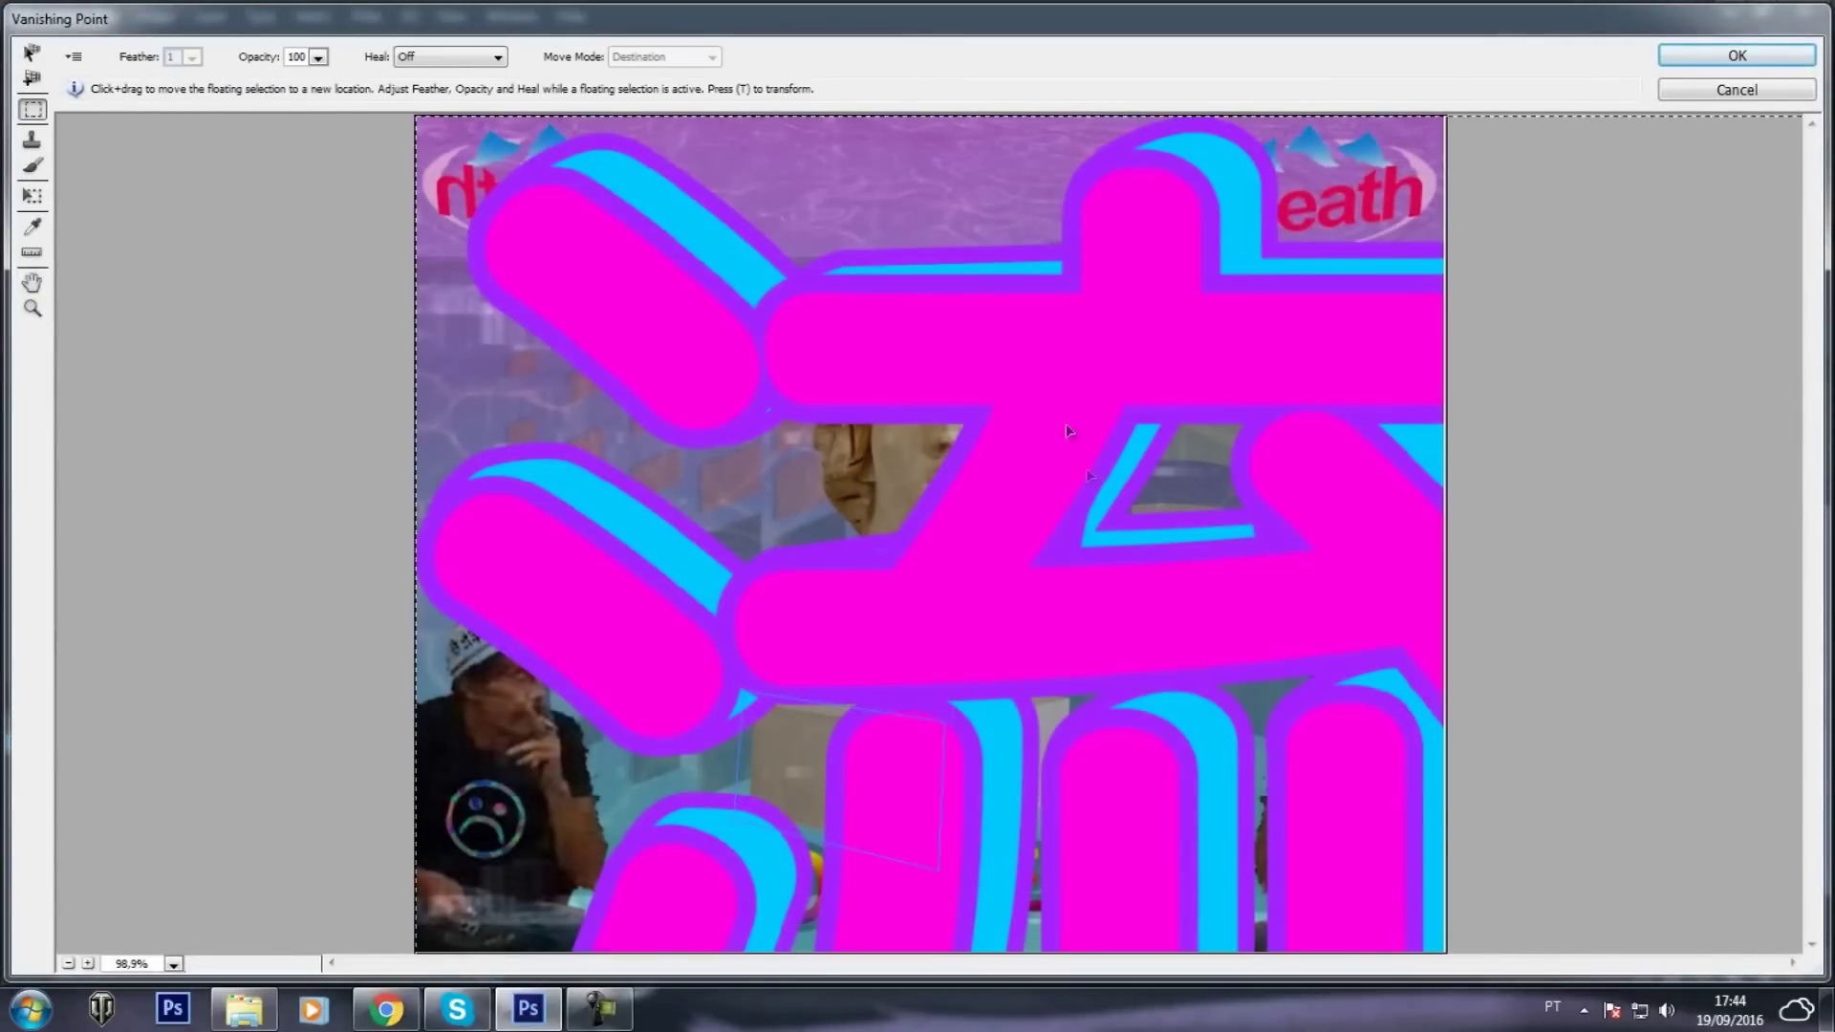
pyautogui.moveTo(1068, 431); pyautogui.dragTo(1076, 470)
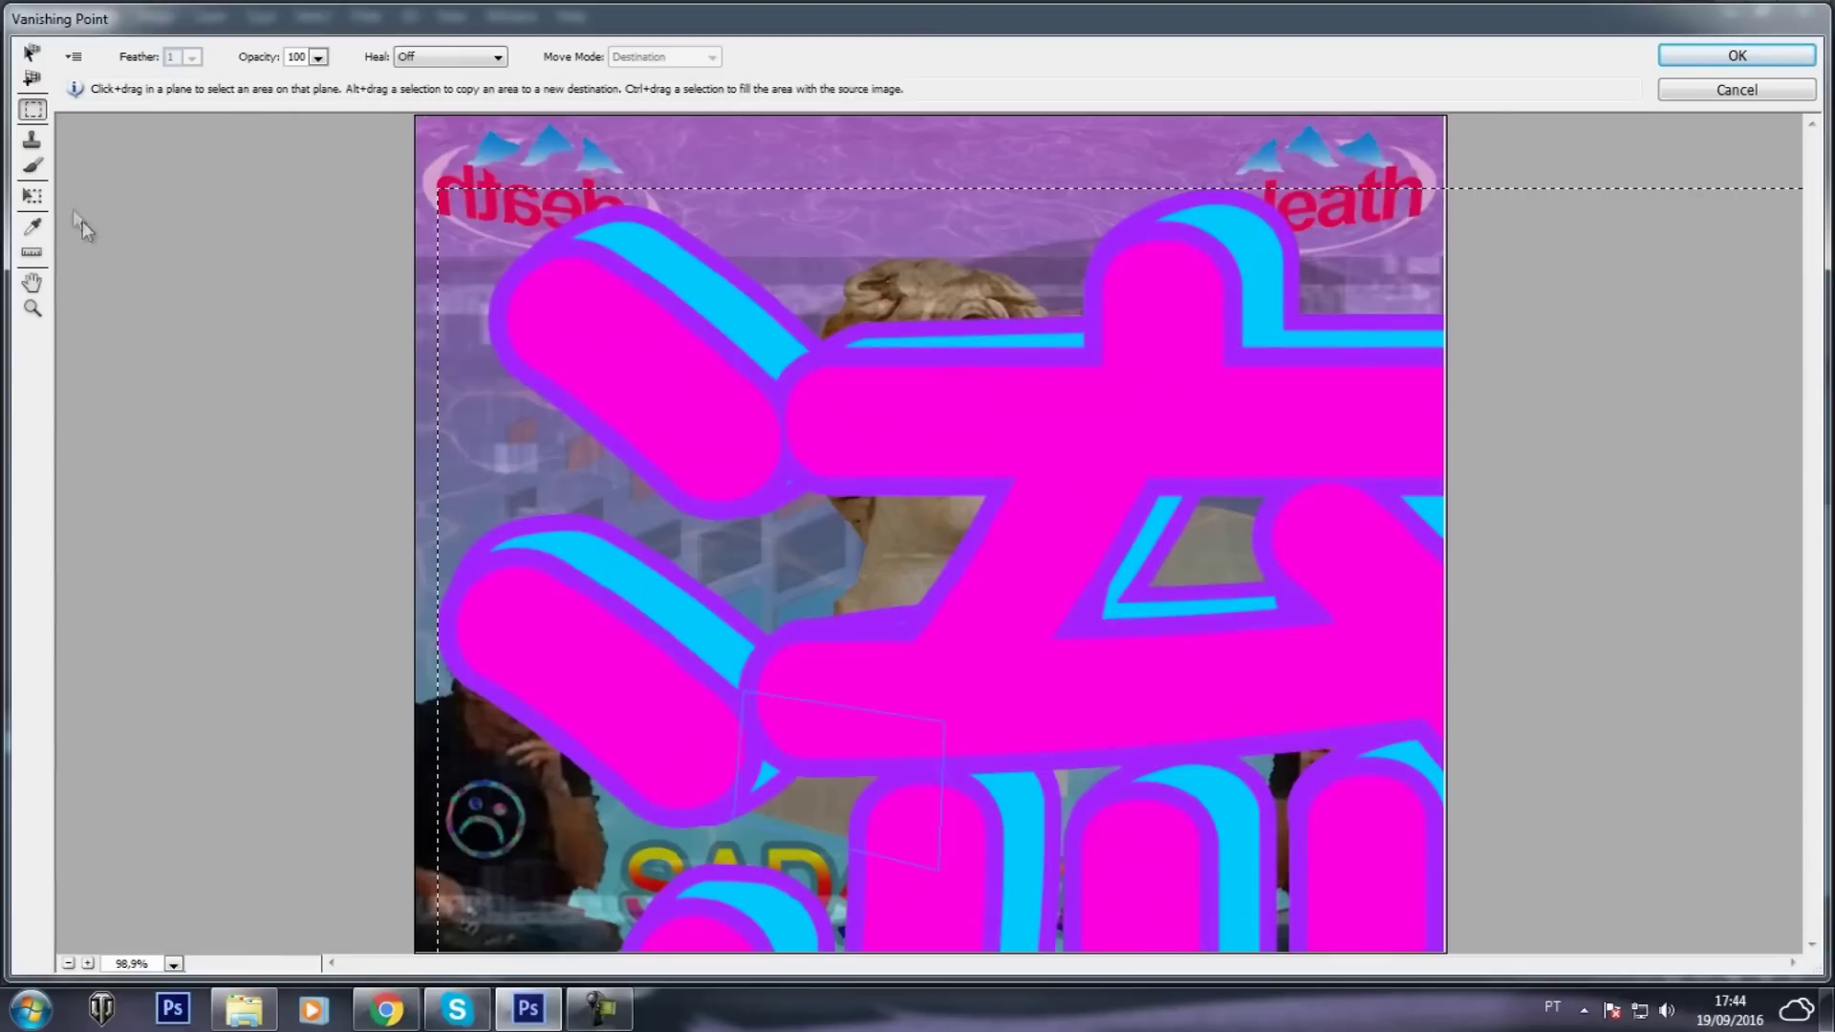
# Scale the logo to fit the pedestal's front face and apply the perspective paste
pyautogui.click(34, 195)
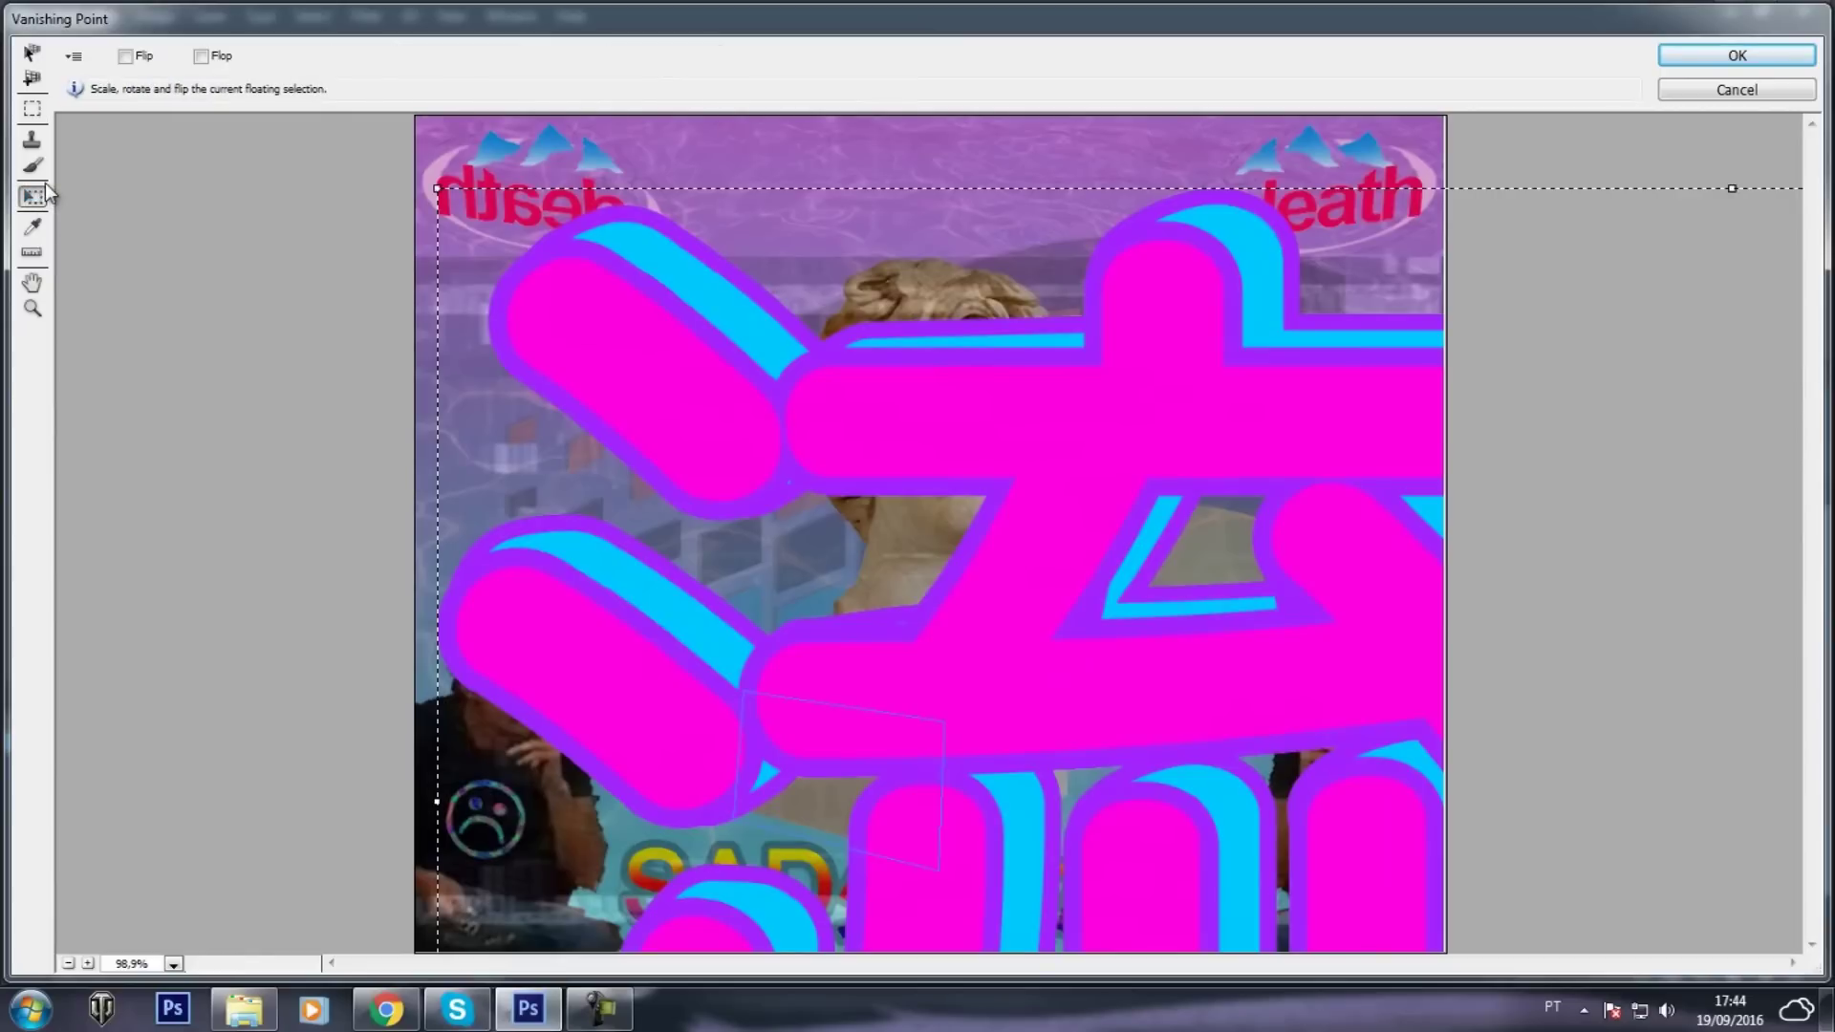
pyautogui.moveTo(436, 188)
pyautogui.mouseDown()
pyautogui.moveTo(1096, 574)
pyautogui.moveTo(1137, 363)
pyautogui.mouseUp()
pyautogui.moveTo(1271, 401)
pyautogui.mouseDown()
pyautogui.moveTo(934, 764)
pyautogui.moveTo(851, 799)
pyautogui.mouseUp()
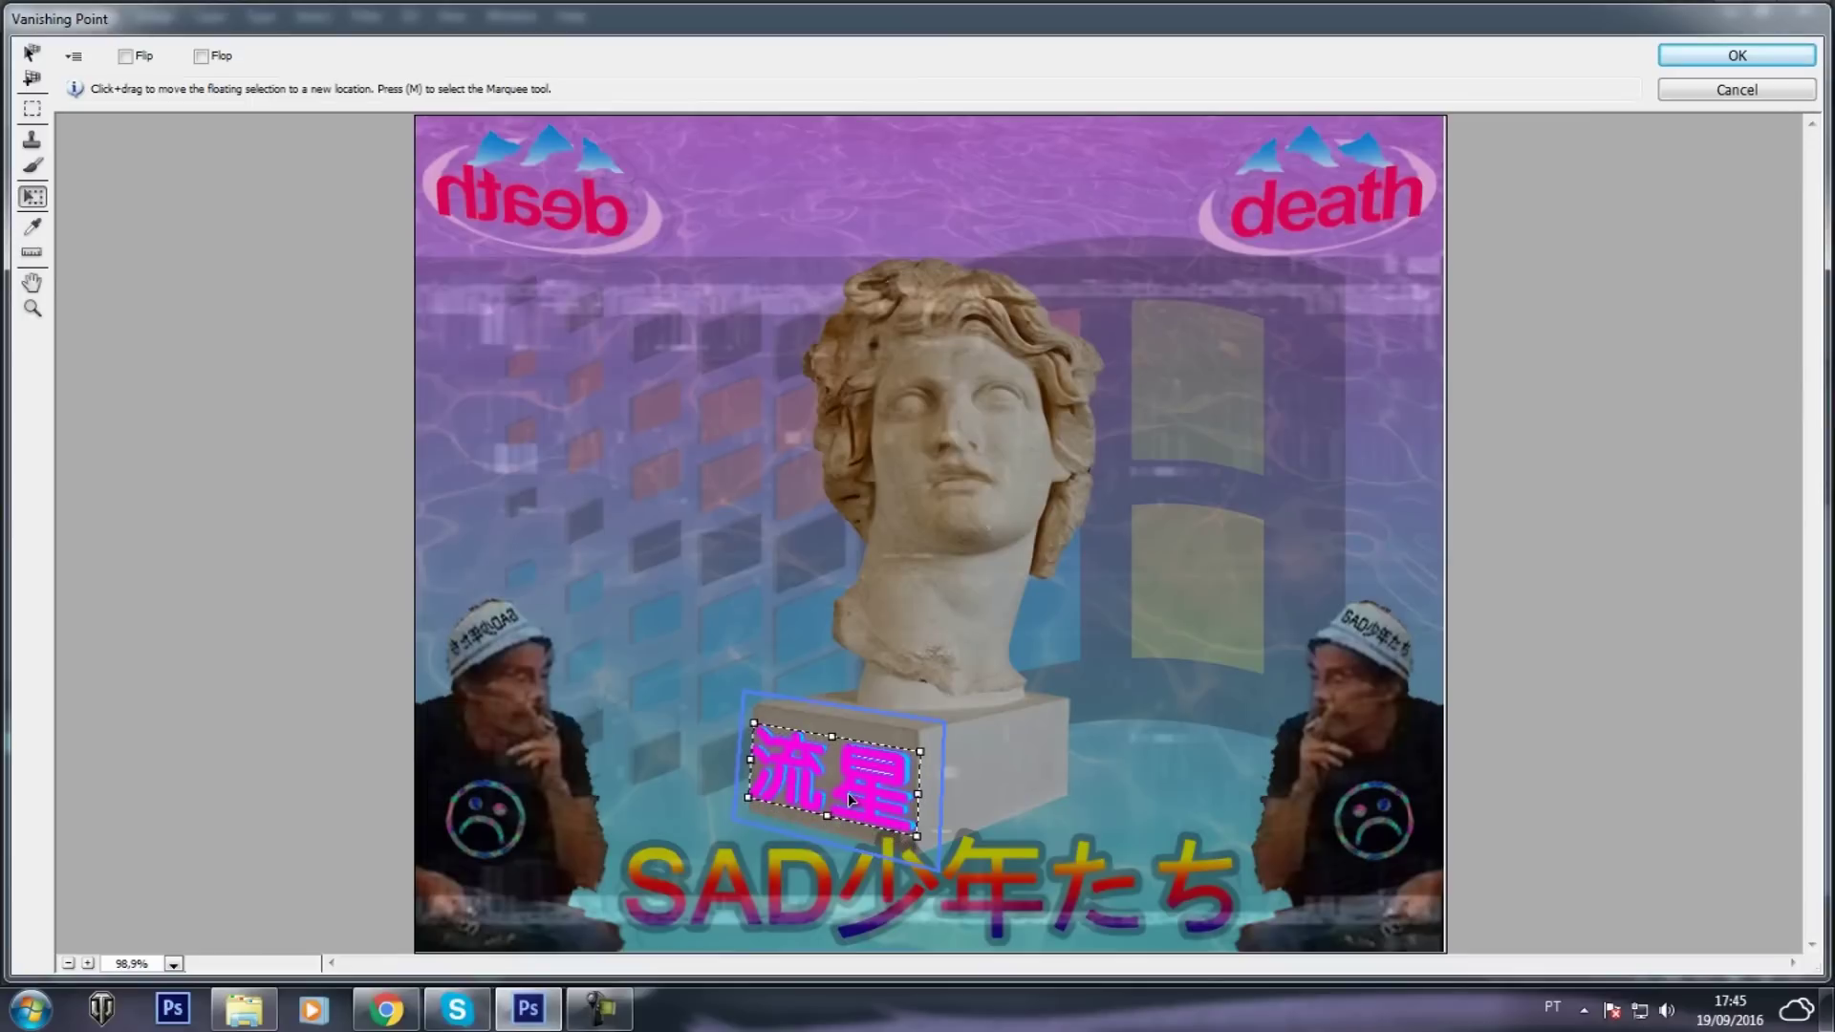
pyautogui.moveTo(754, 724); pyautogui.dragTo(774, 724)
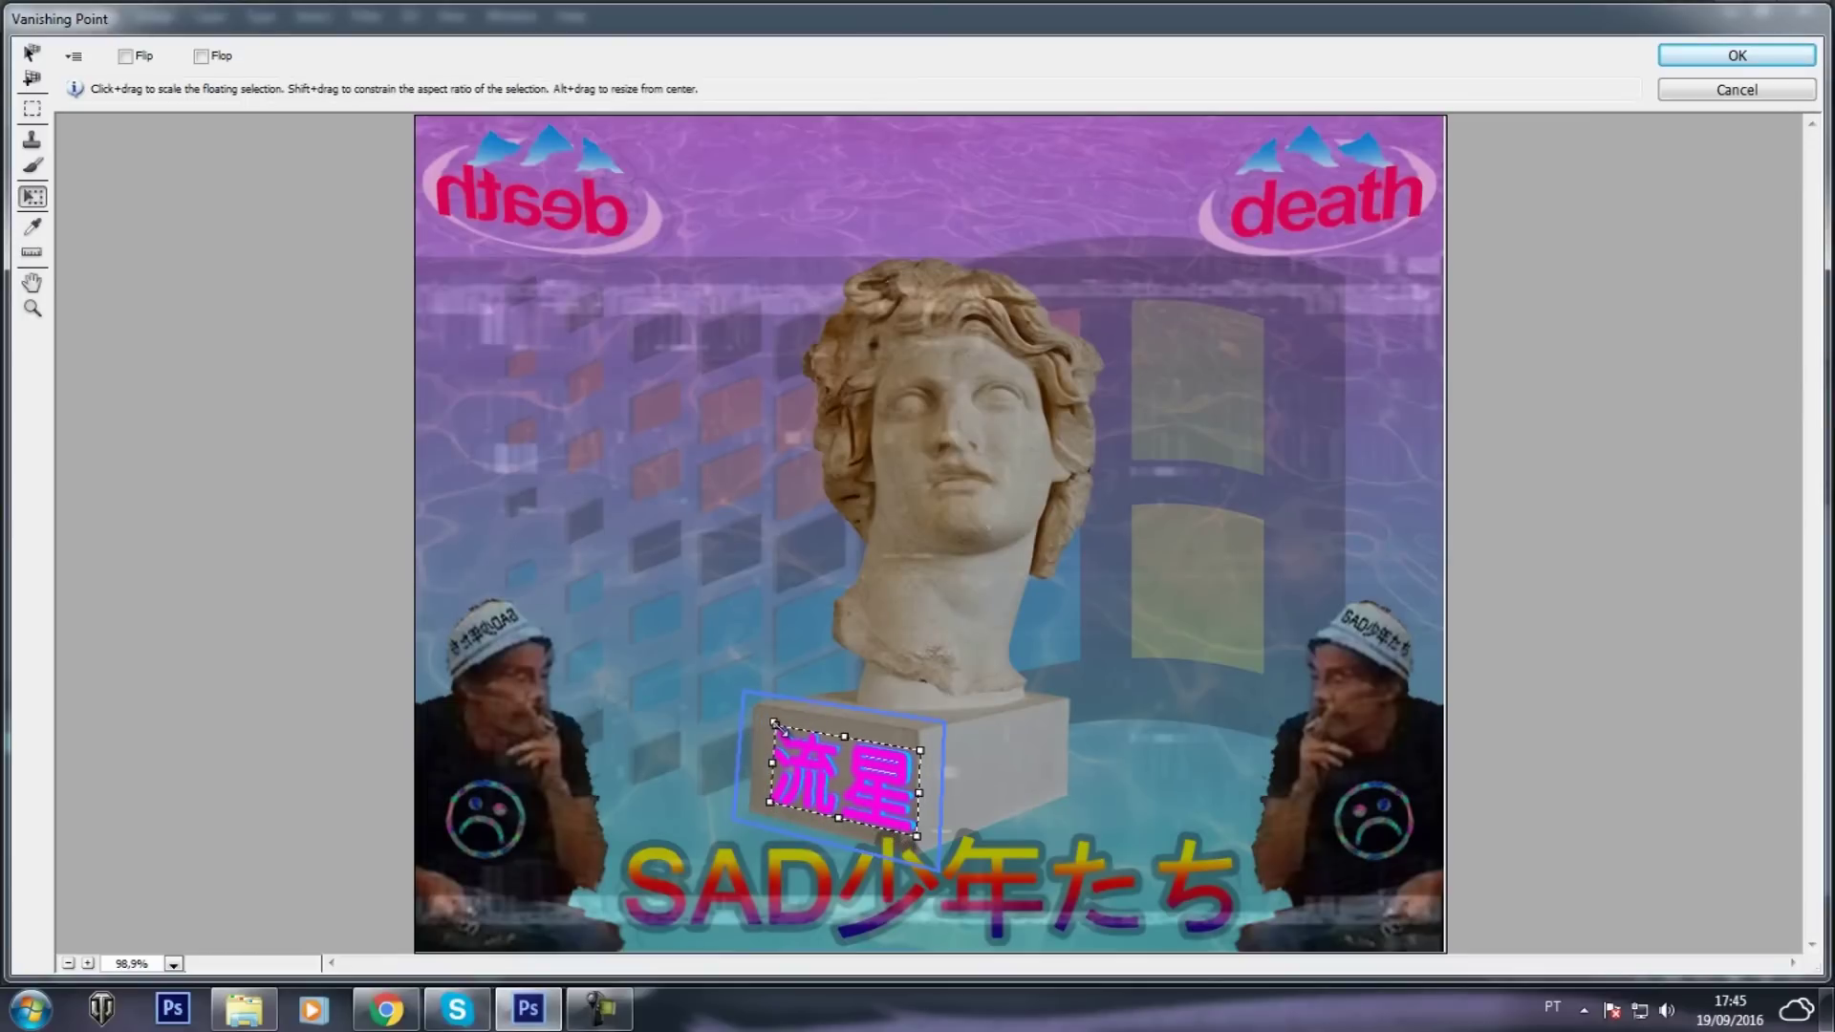
pyautogui.moveTo(857, 775); pyautogui.dragTo(846, 771)
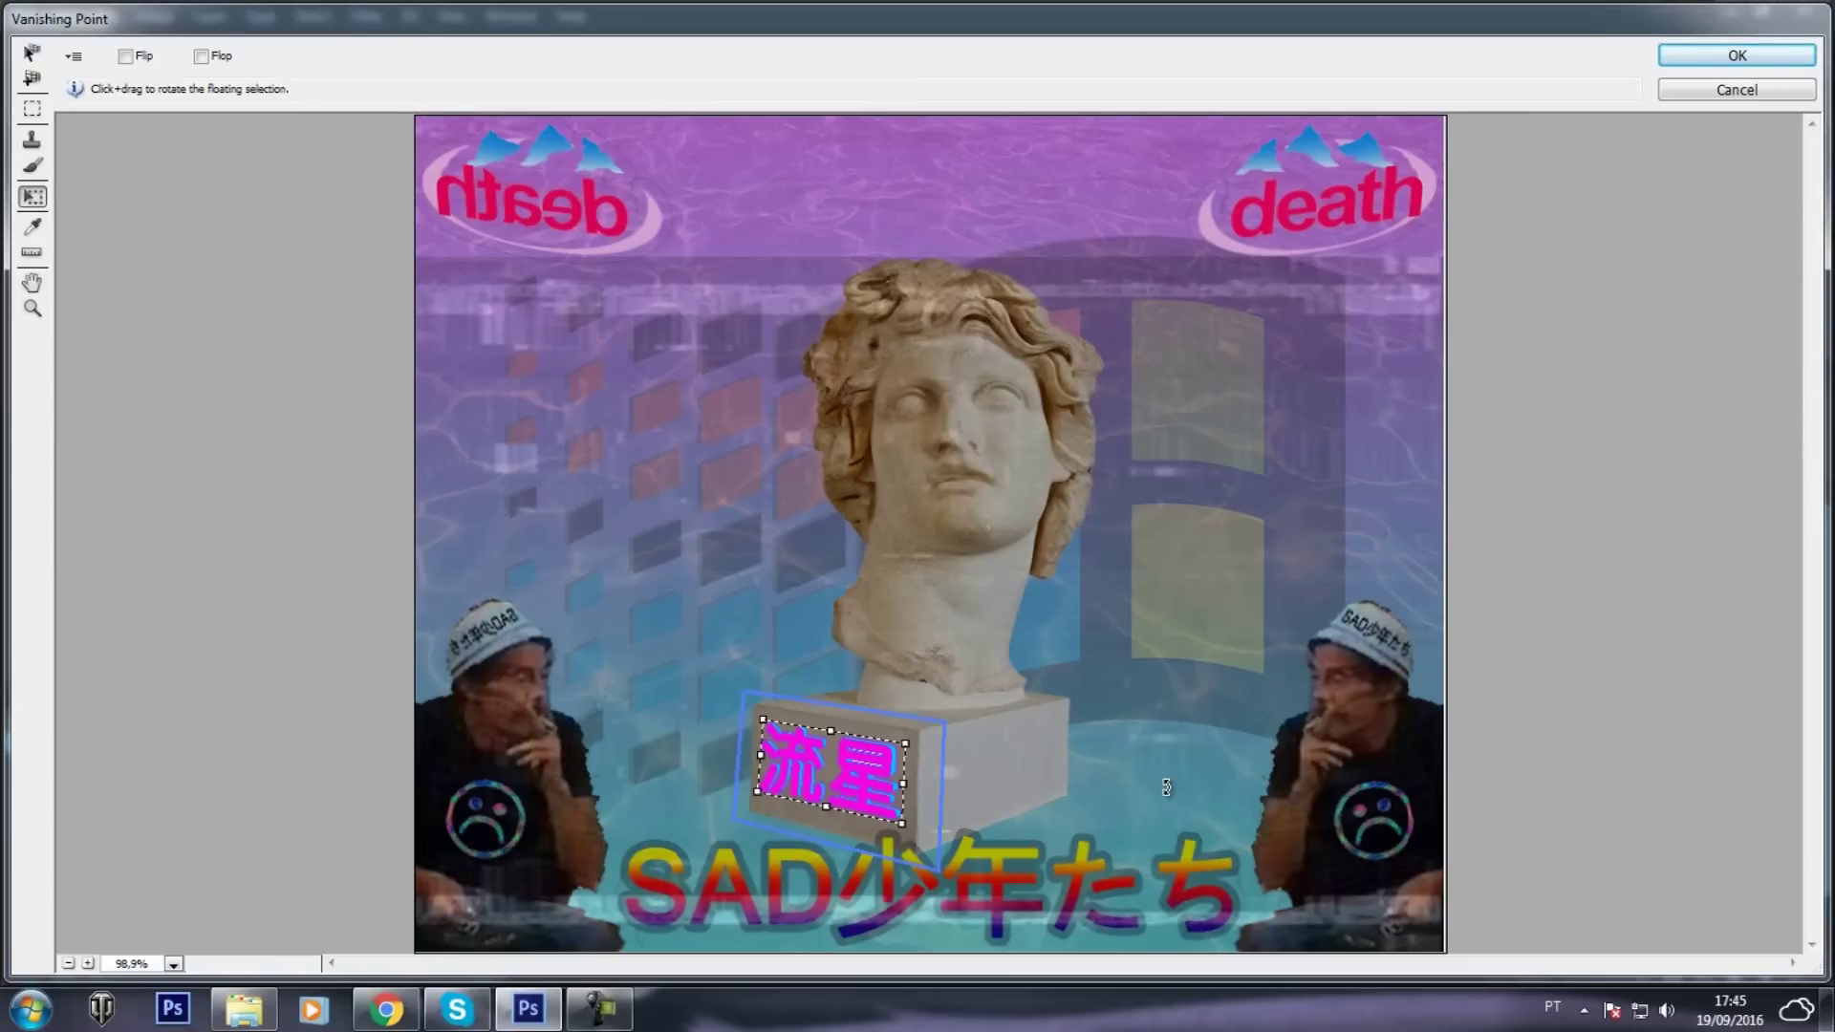
pyautogui.press('Return')
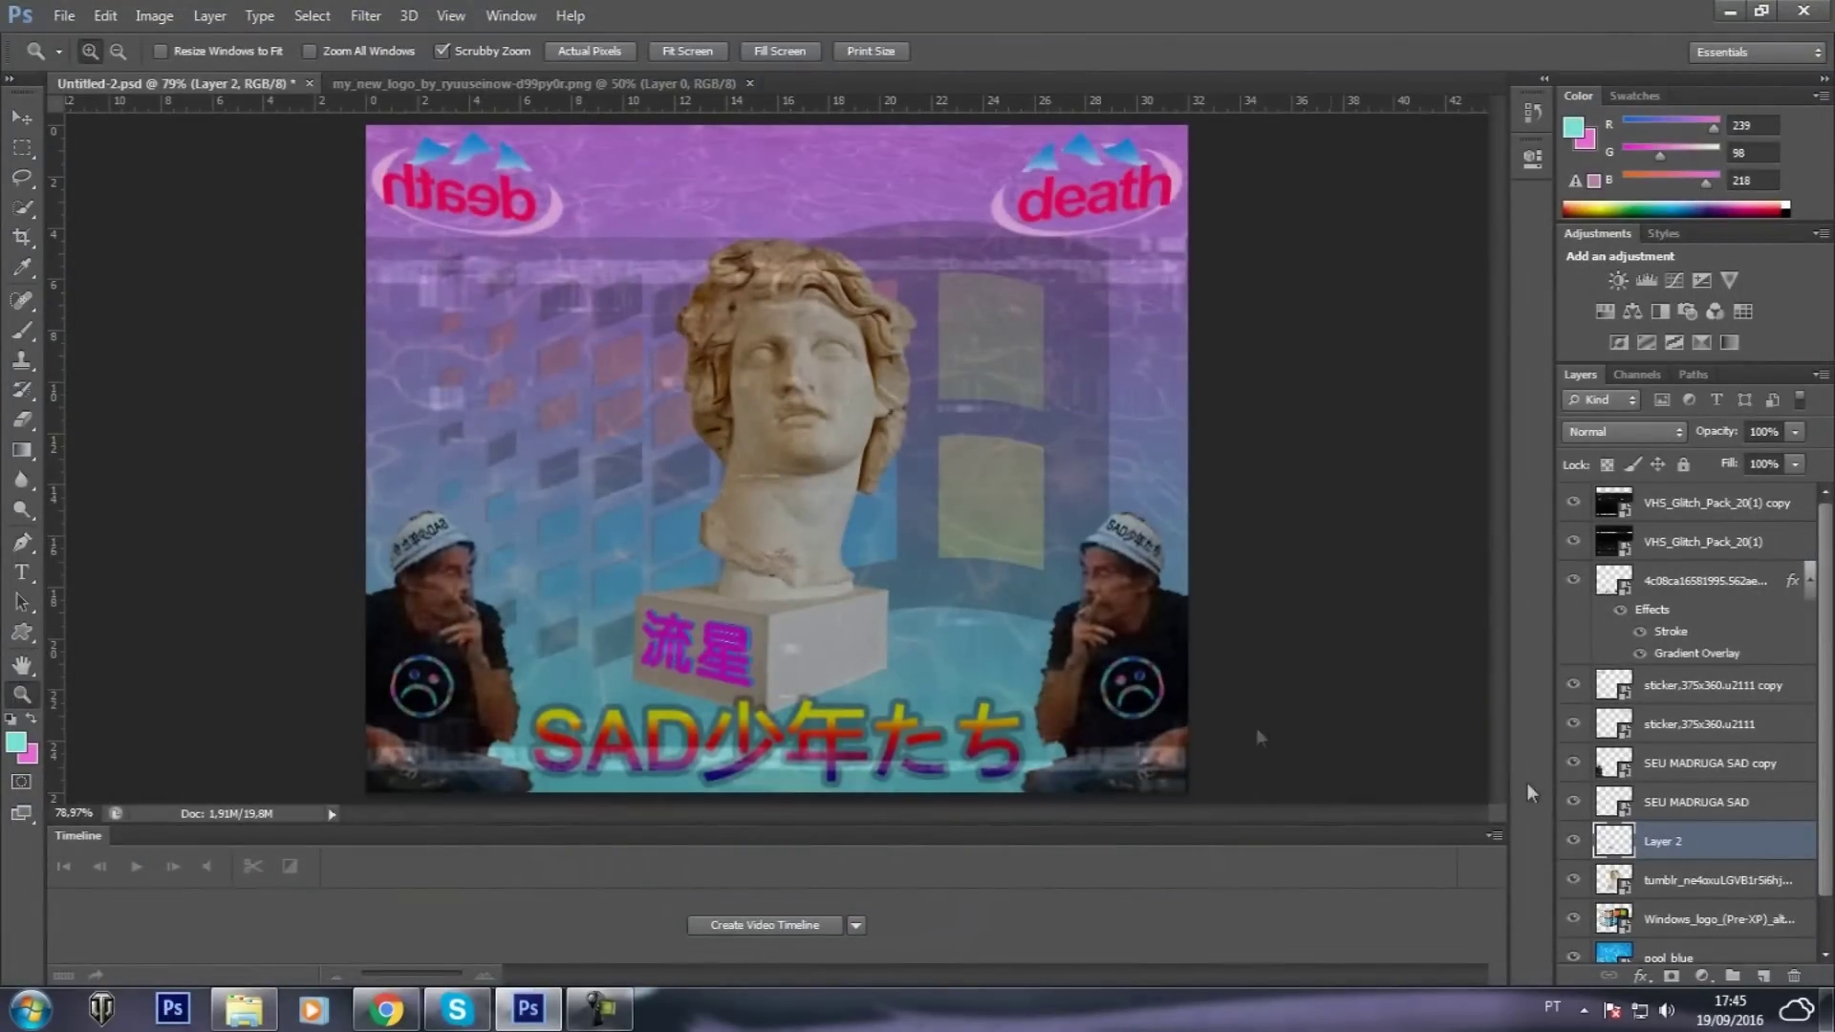
# Lower the logo layer's fill to 36% and hide the SAD少年たち title layer
pyautogui.click(1794, 465)
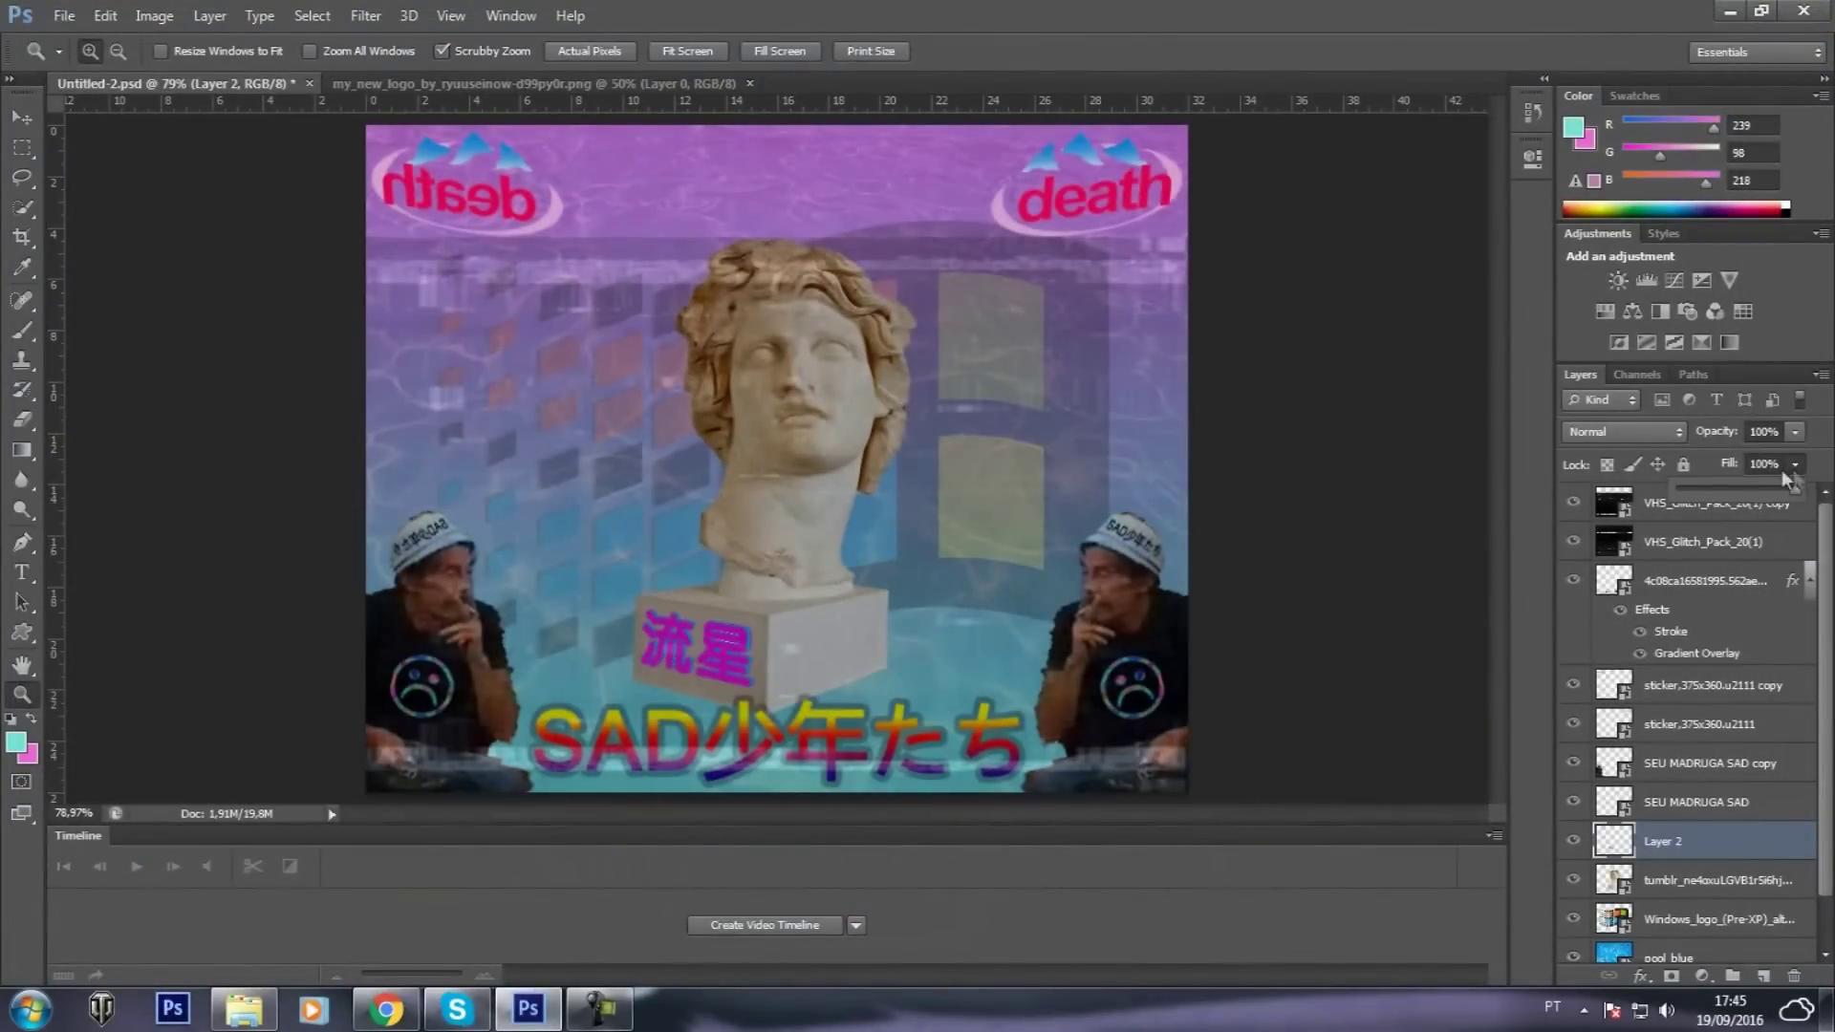
pyautogui.moveTo(1743, 486); pyautogui.dragTo(1720, 489)
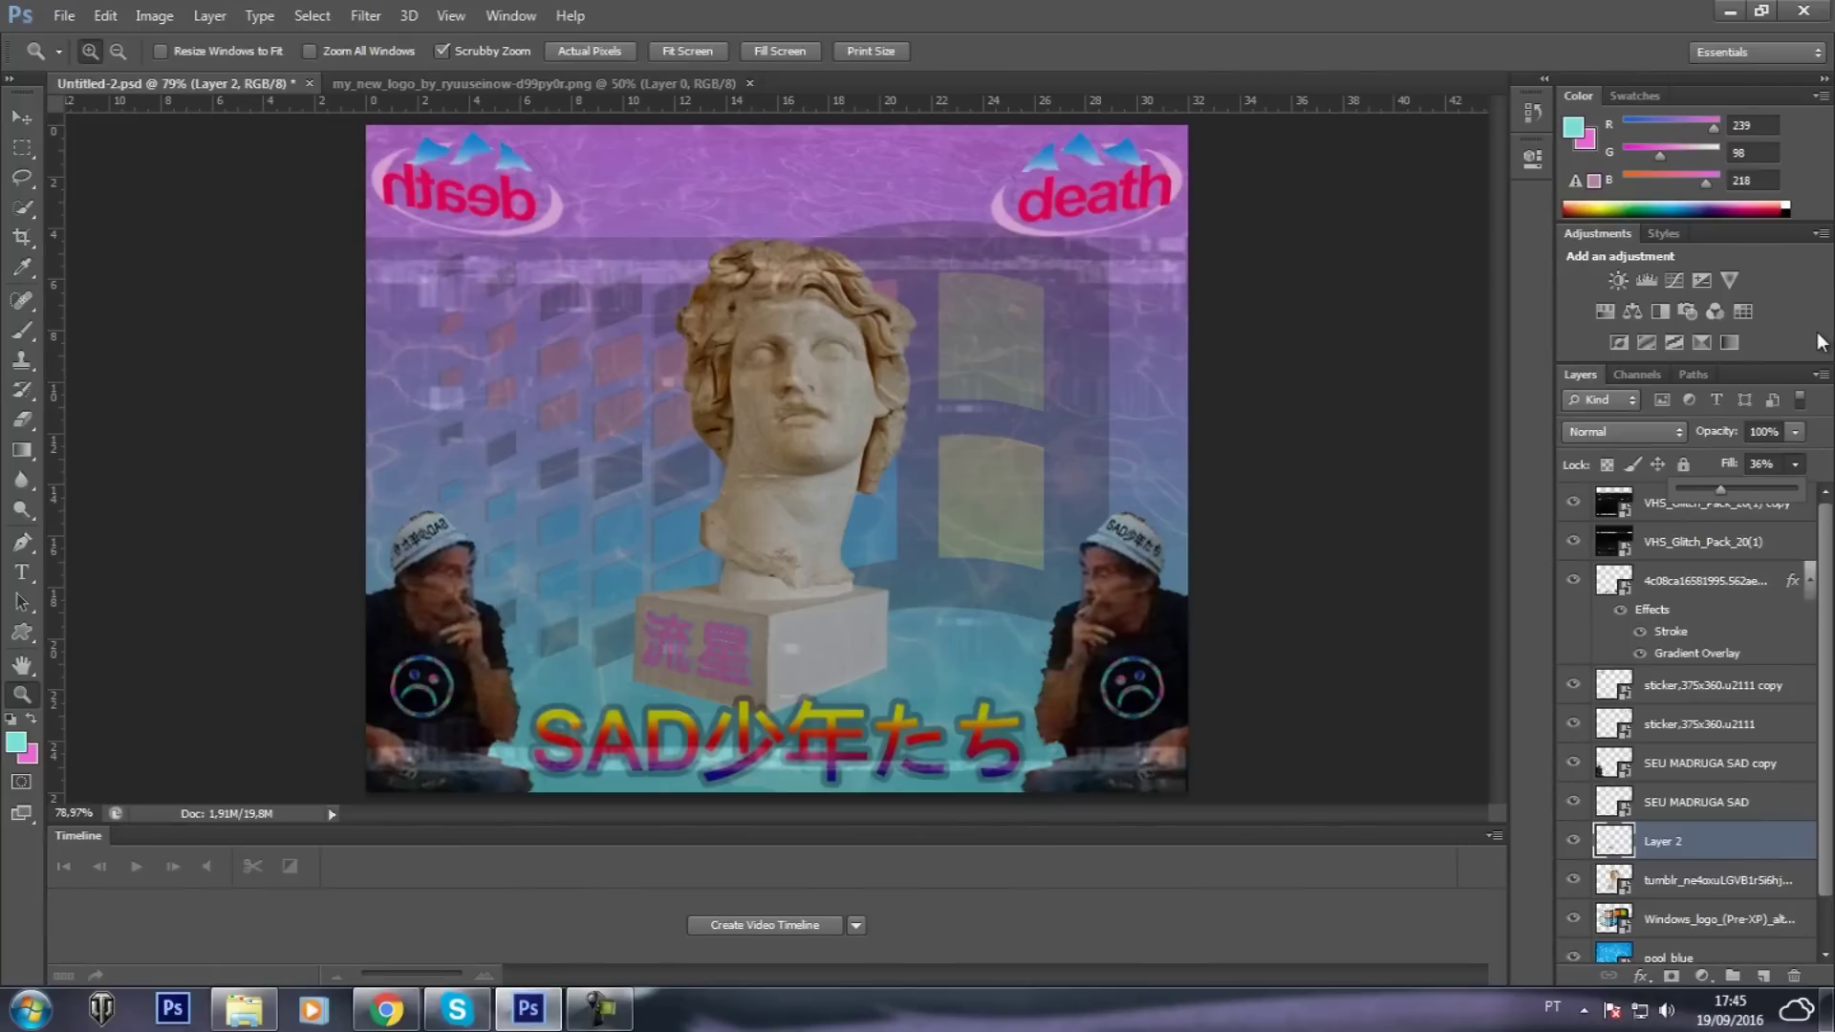
pyautogui.click(1572, 580)
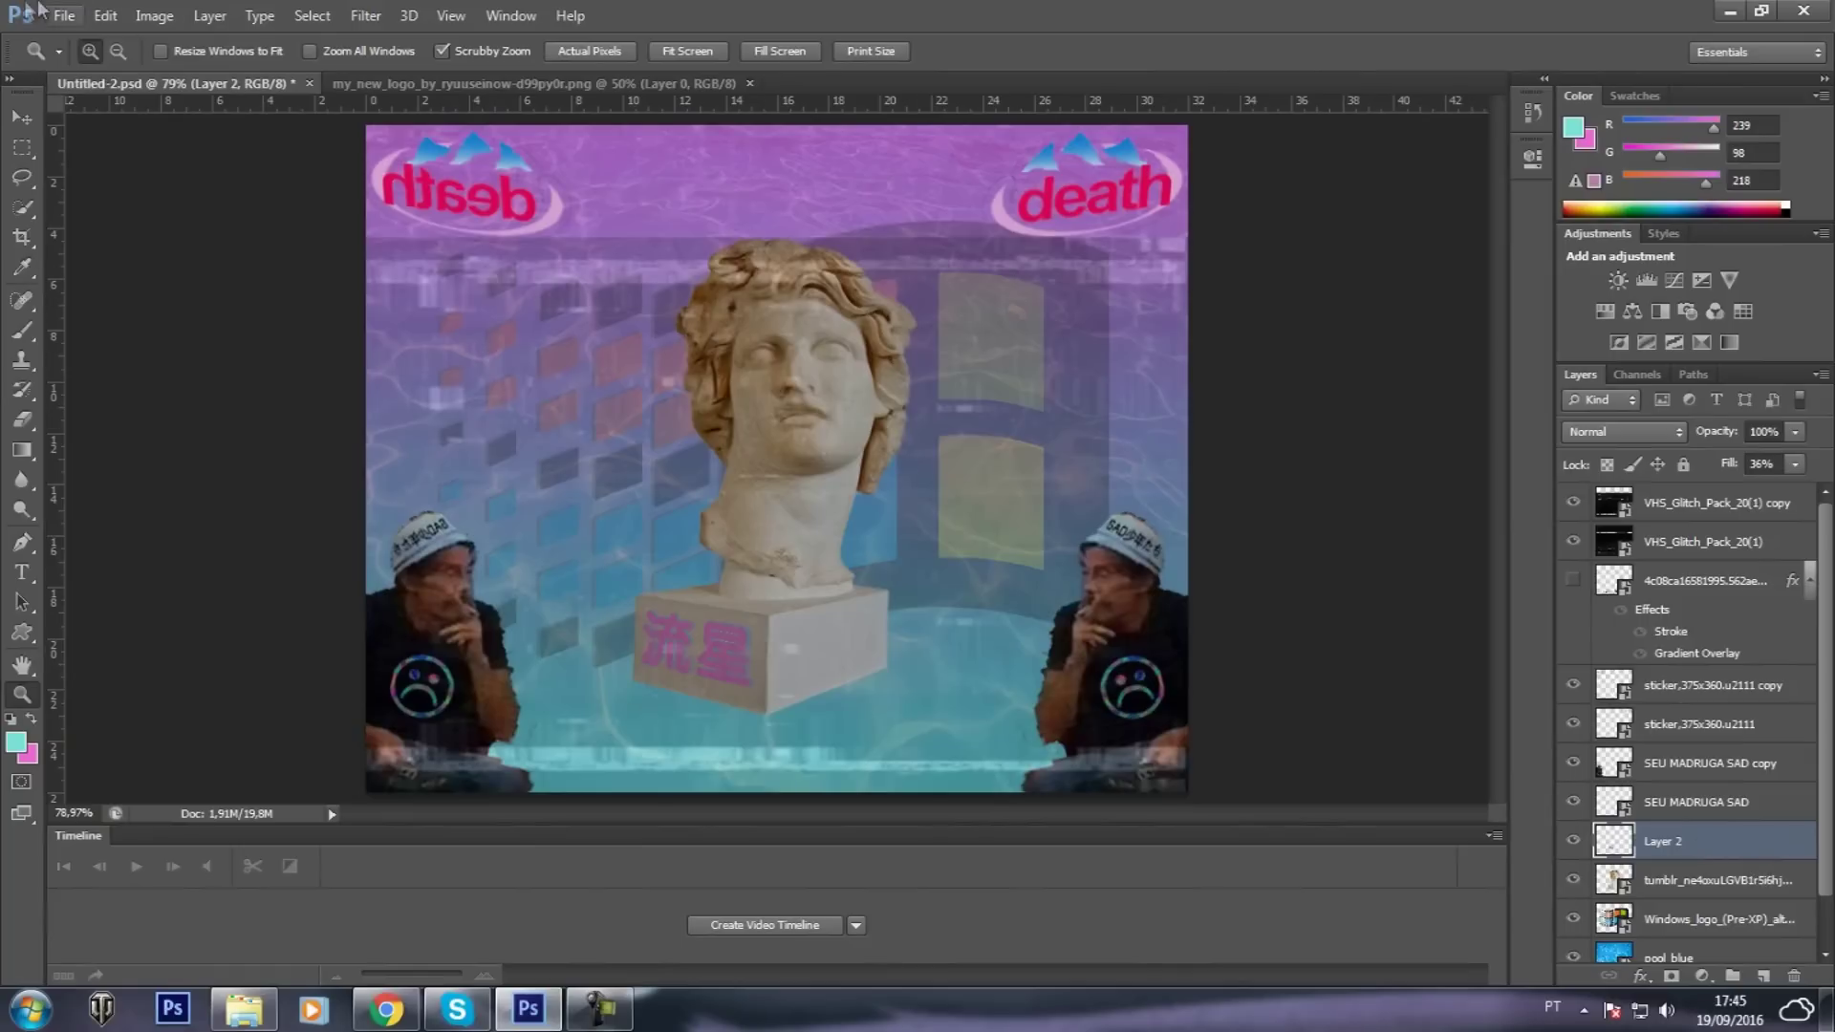
pyautogui.click(63, 15)
pyautogui.click(86, 40)
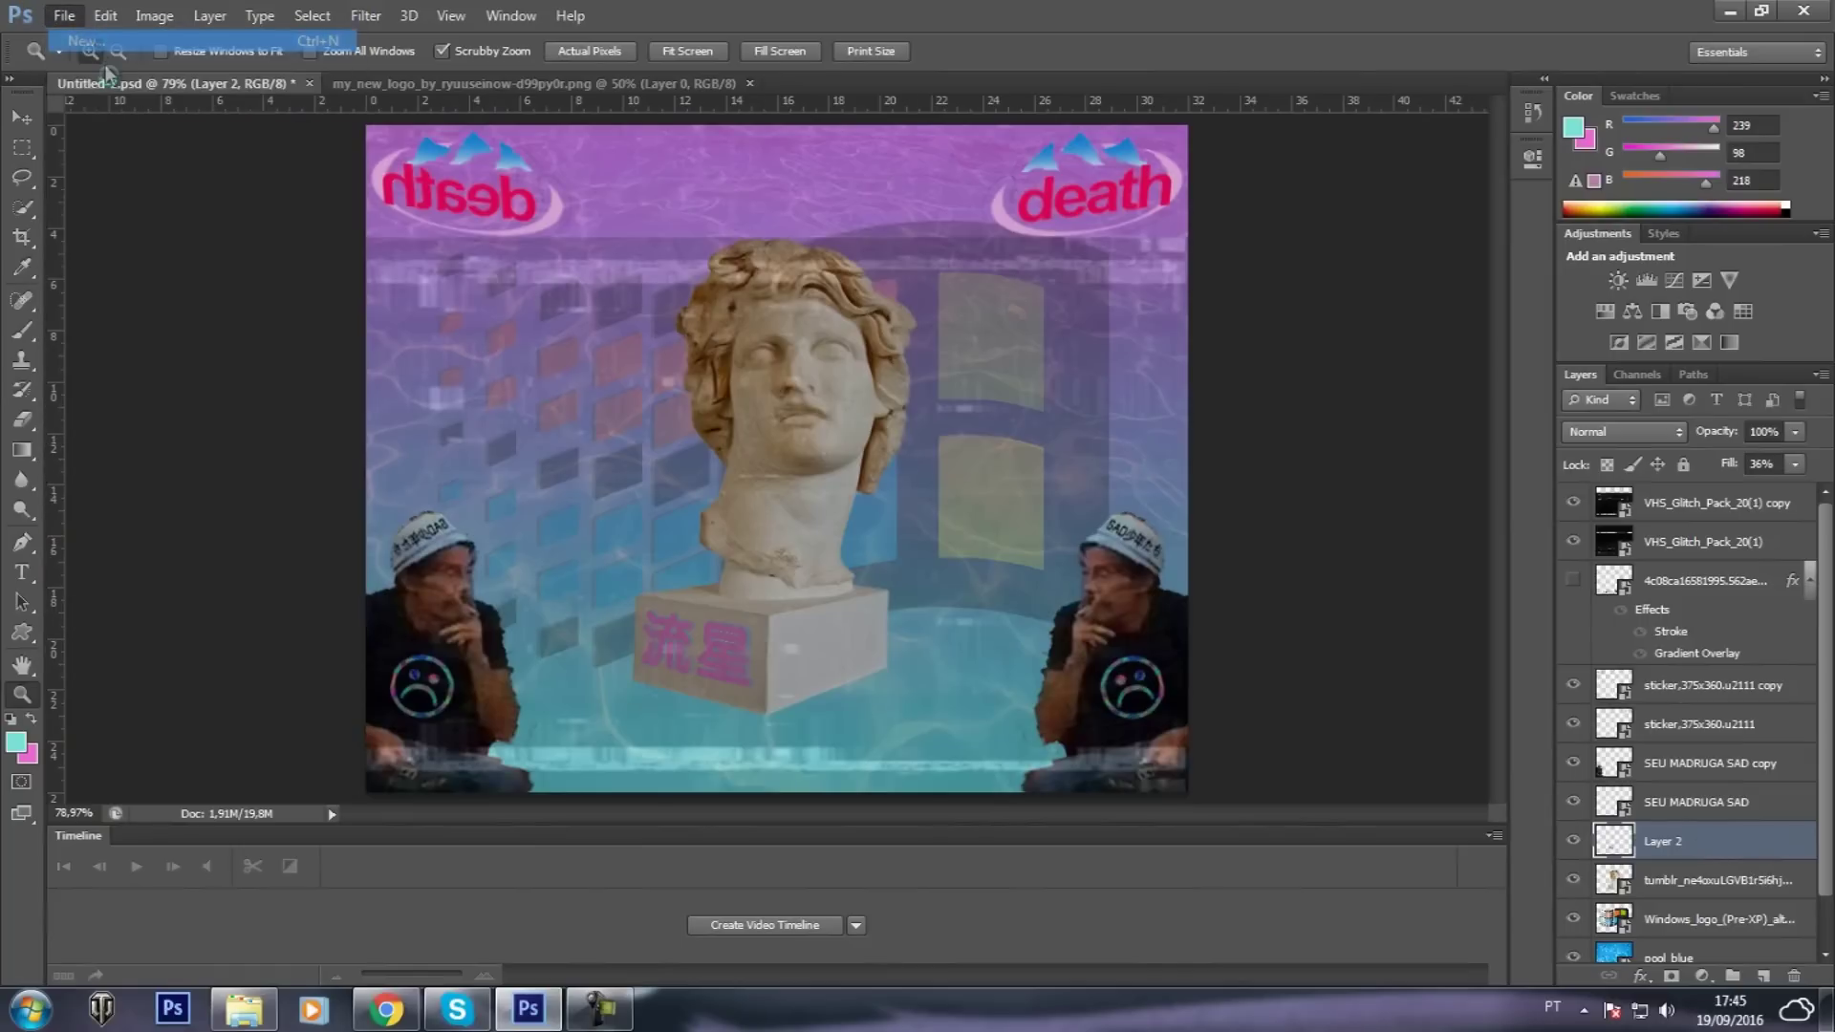
# Cancel the New dialog and browse File > Open to the Pictures library
pyautogui.click(956, 231)
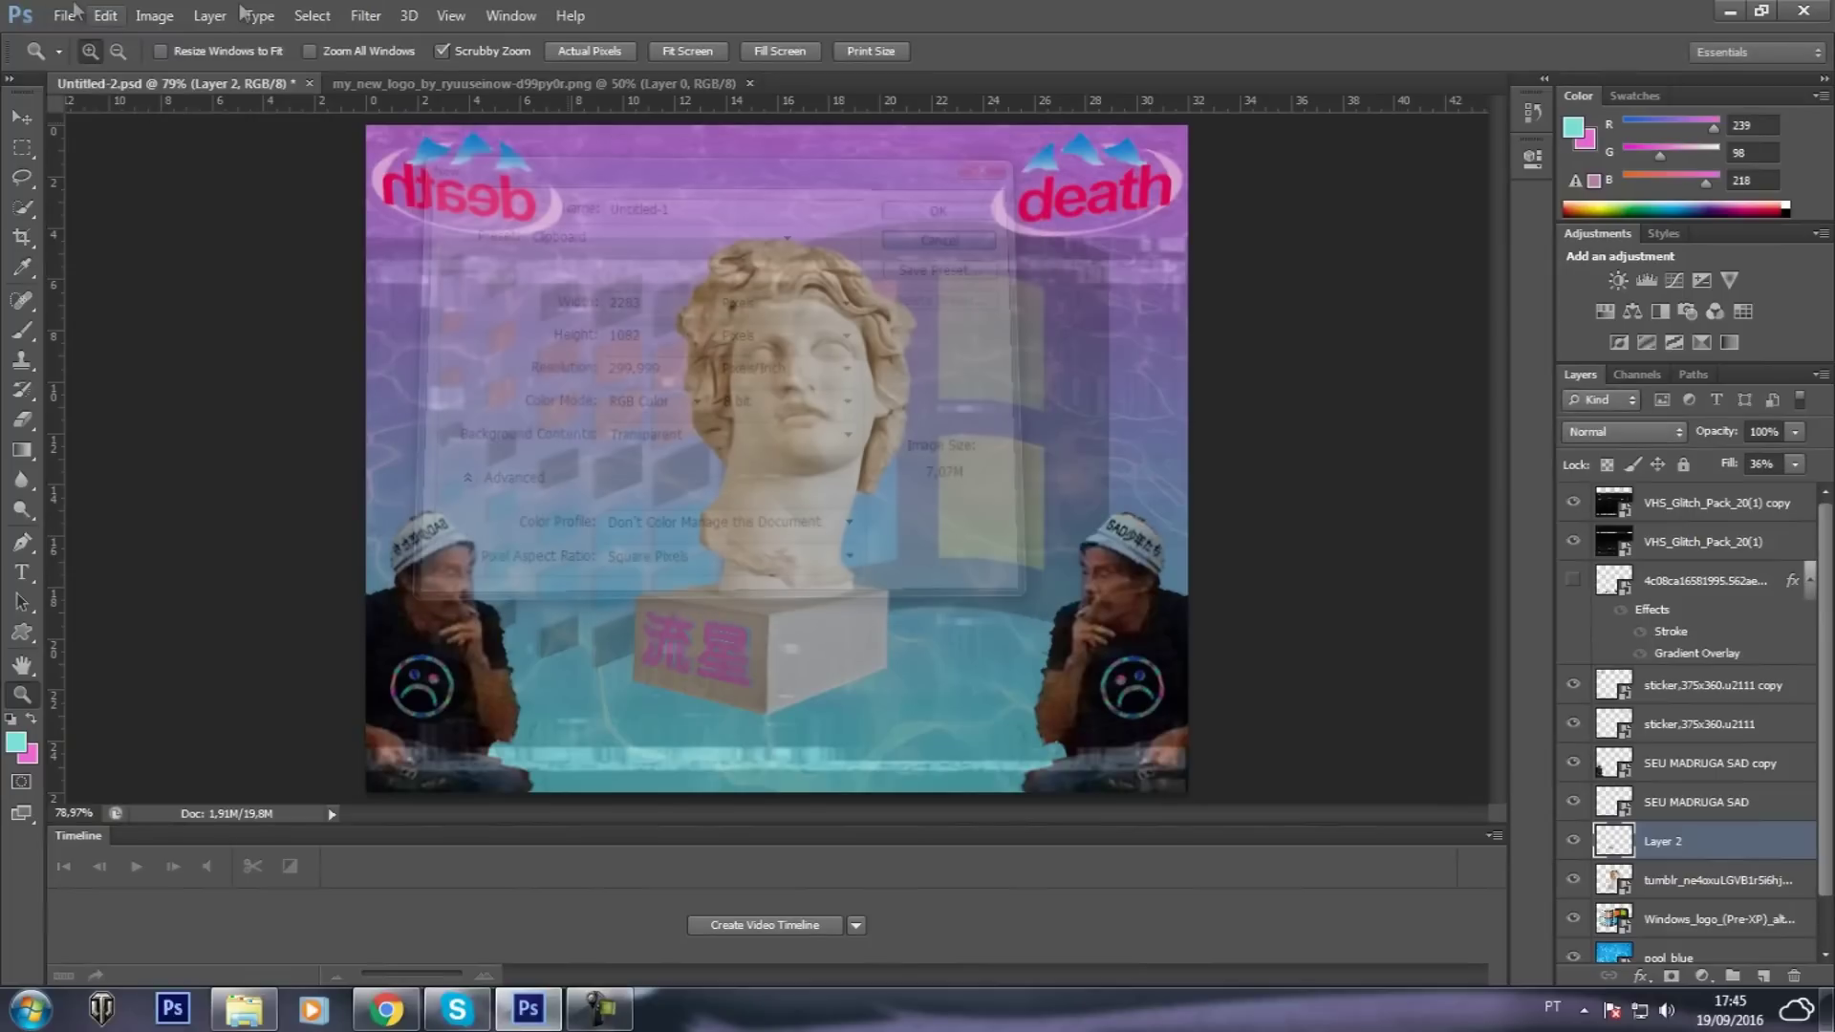
pyautogui.click(63, 15)
pyautogui.click(115, 63)
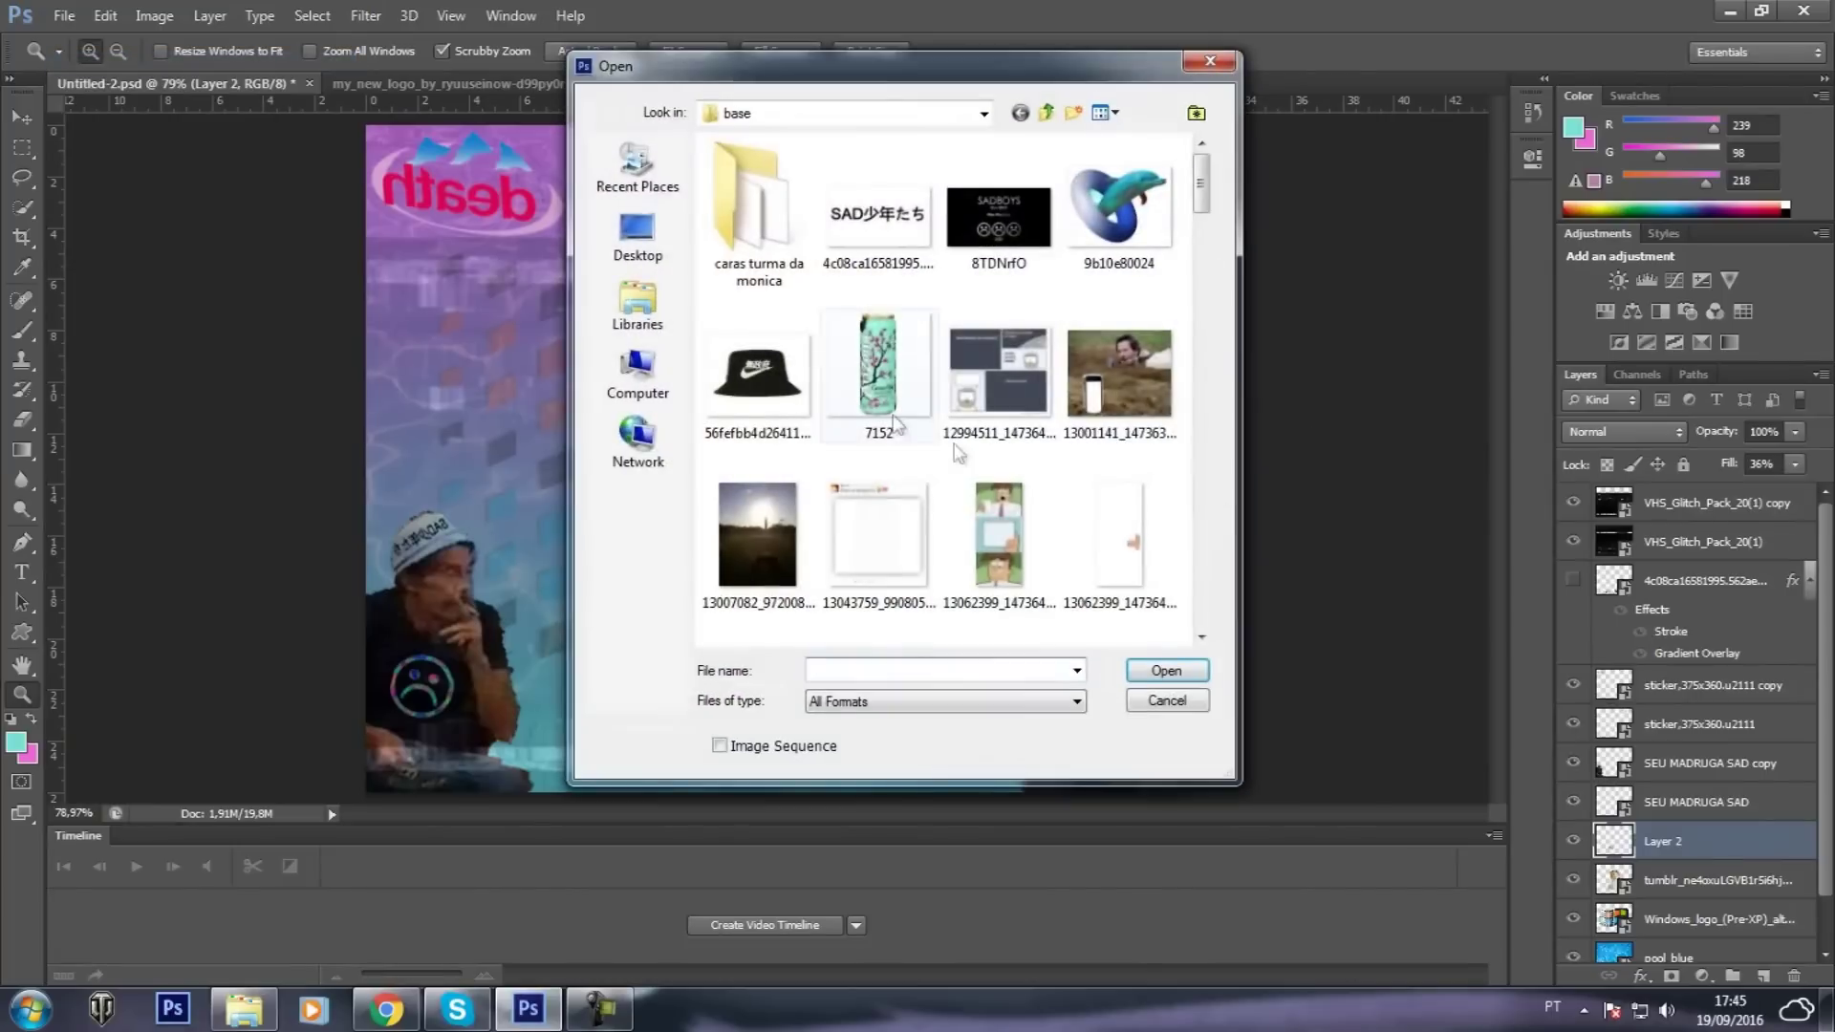
pyautogui.click(639, 304)
pyautogui.click(649, 359)
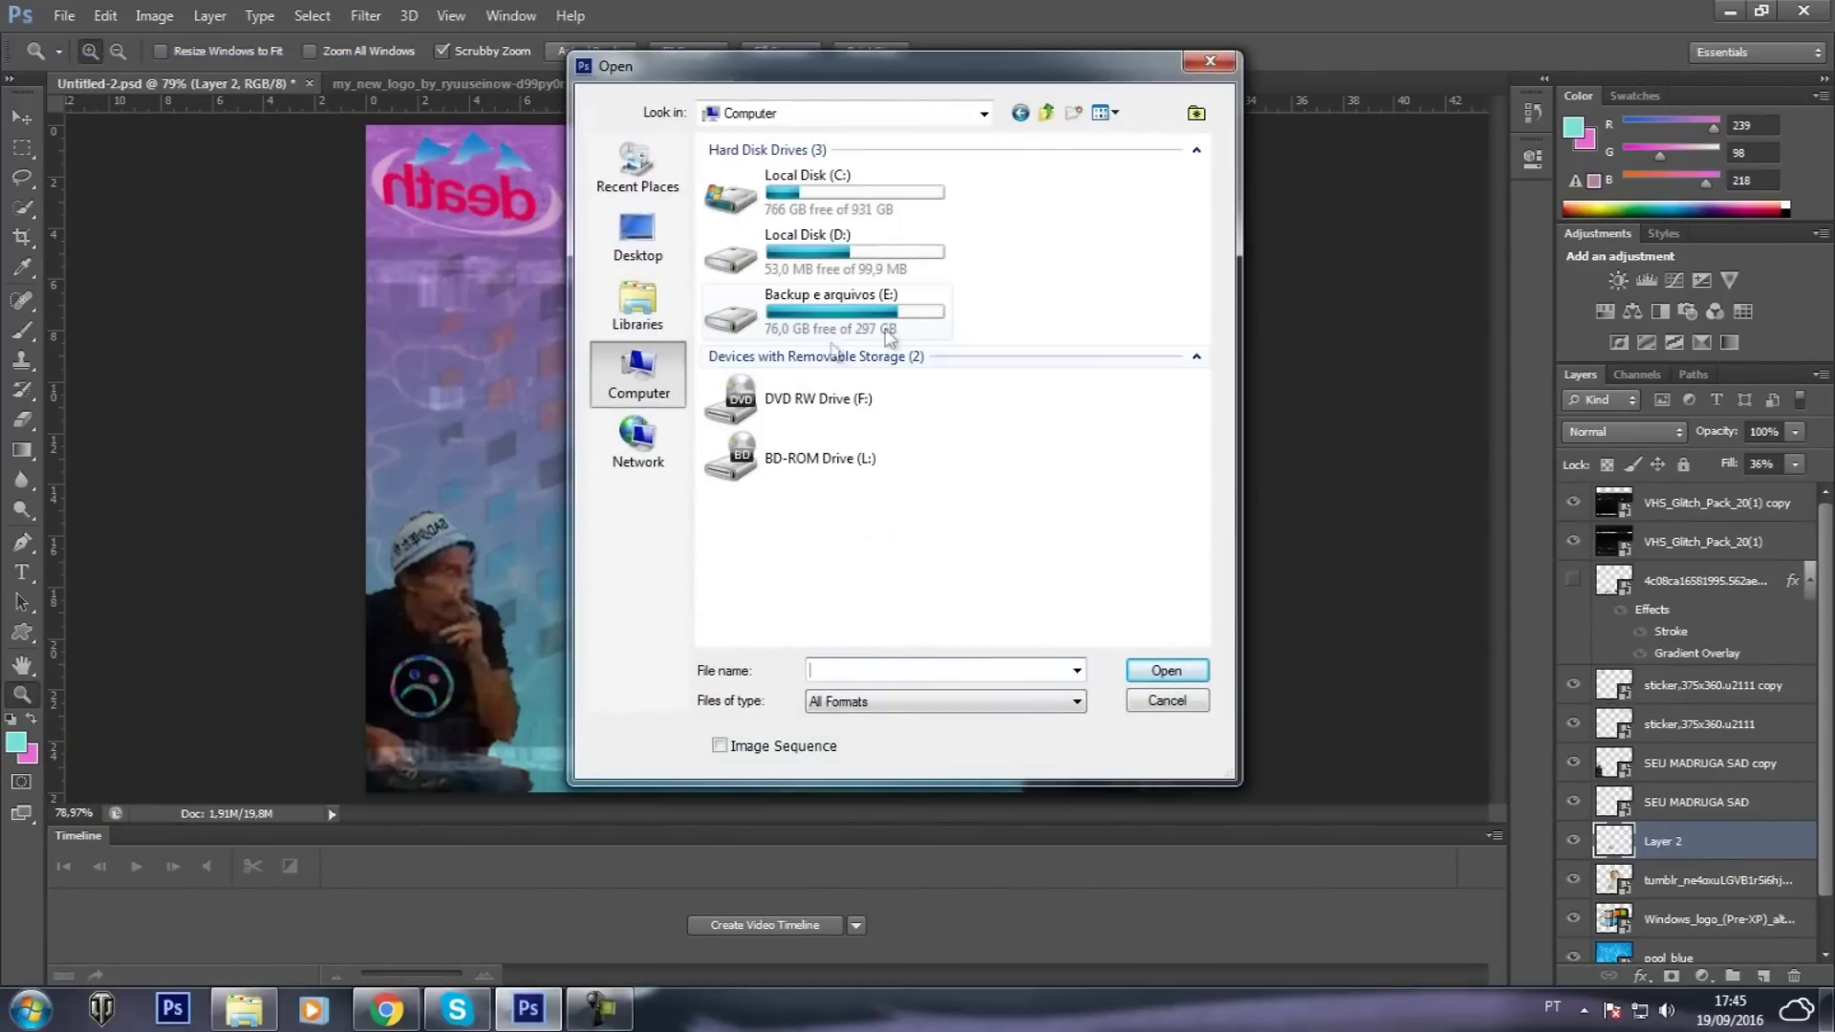
pyautogui.click(638, 303)
pyautogui.doubleClick(874, 238)
# Find and open a3oa58s.png from the Pictures library
pyautogui.click(905, 384)
pyautogui.scroll(-3, 904, 387)
pyautogui.scroll(-3, 904, 397)
pyautogui.scroll(-3, 906, 400)
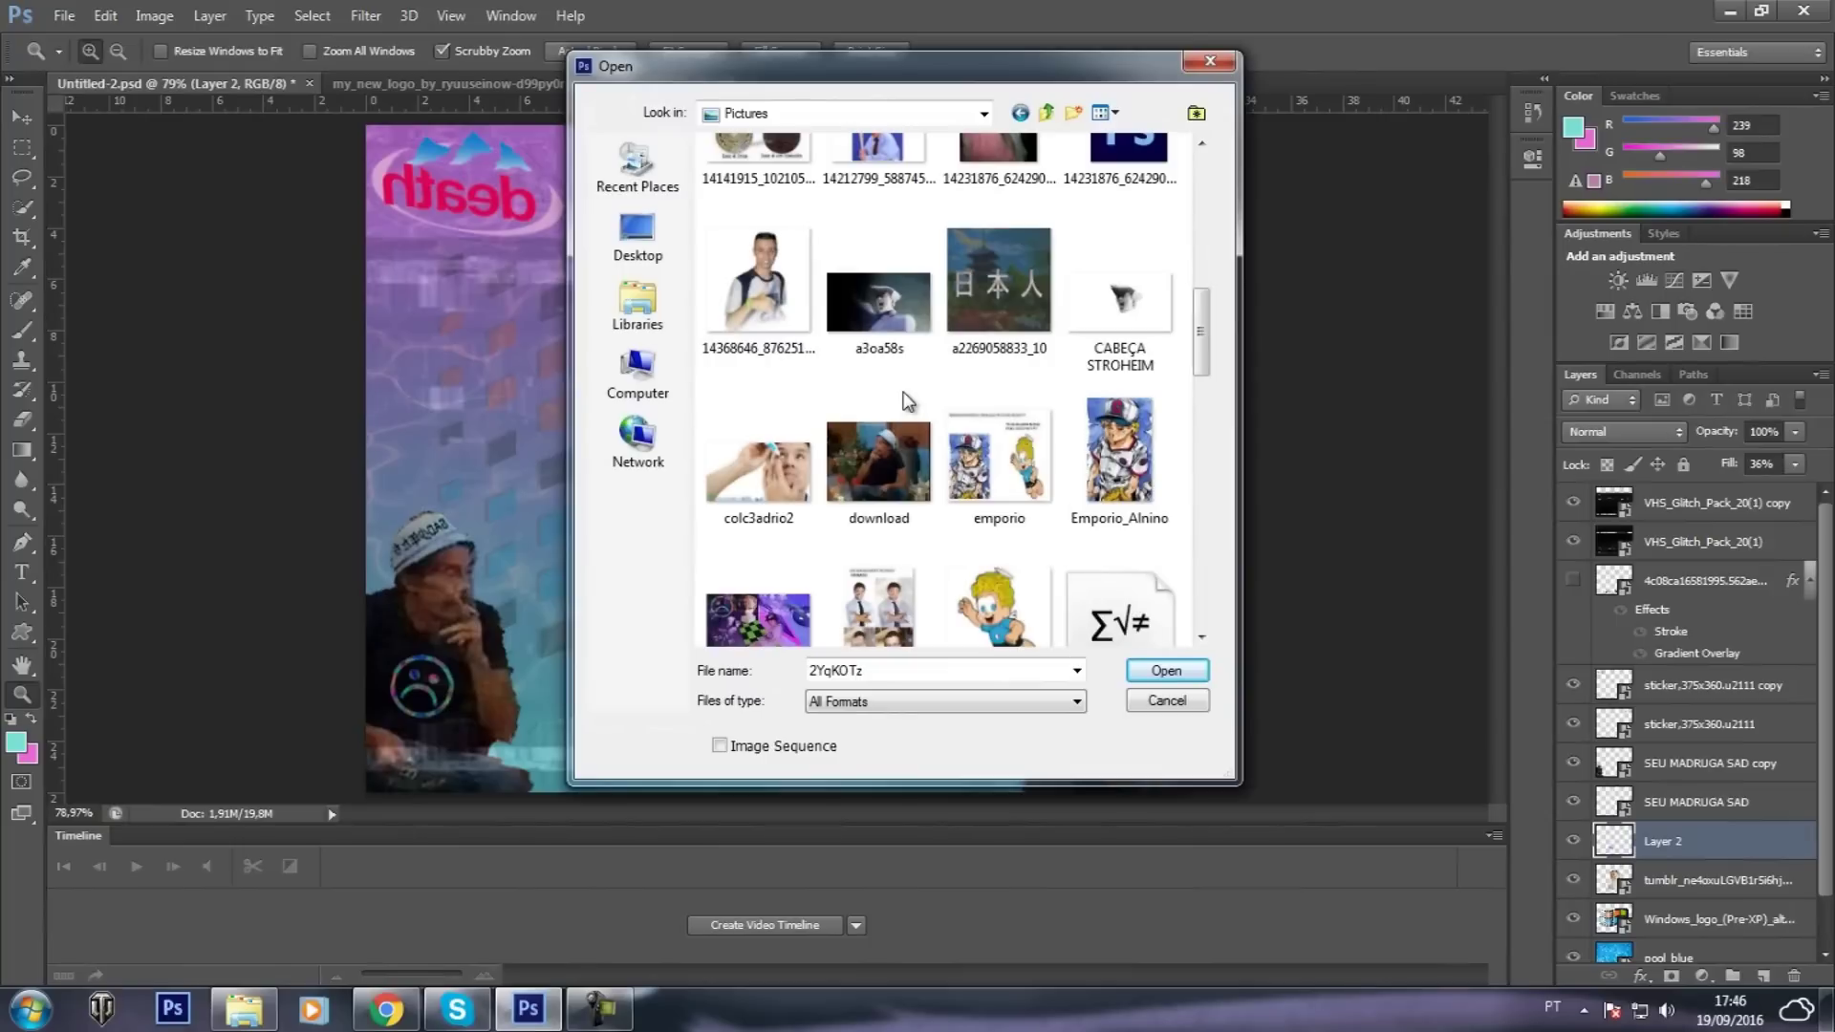
pyautogui.scroll(-3, 906, 399)
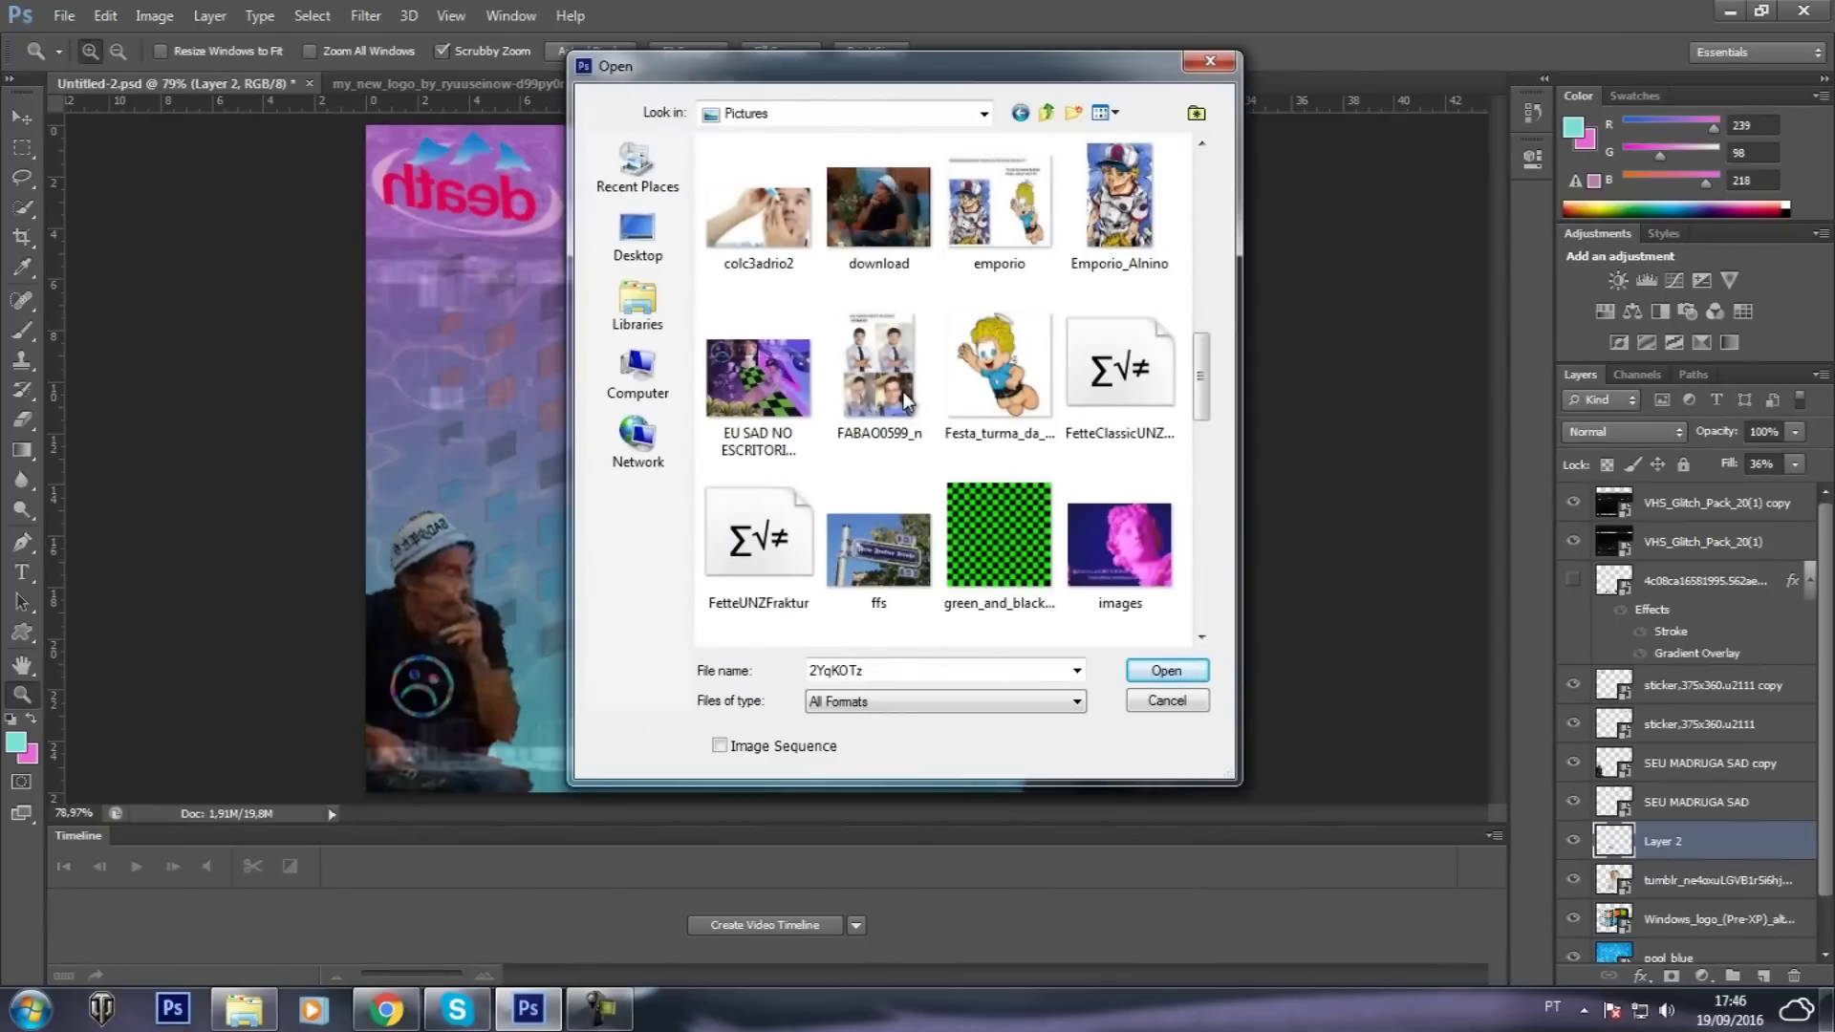
pyautogui.scroll(-3, 906, 399)
pyautogui.scroll(-3, 906, 399)
pyautogui.scroll(-3, 906, 399)
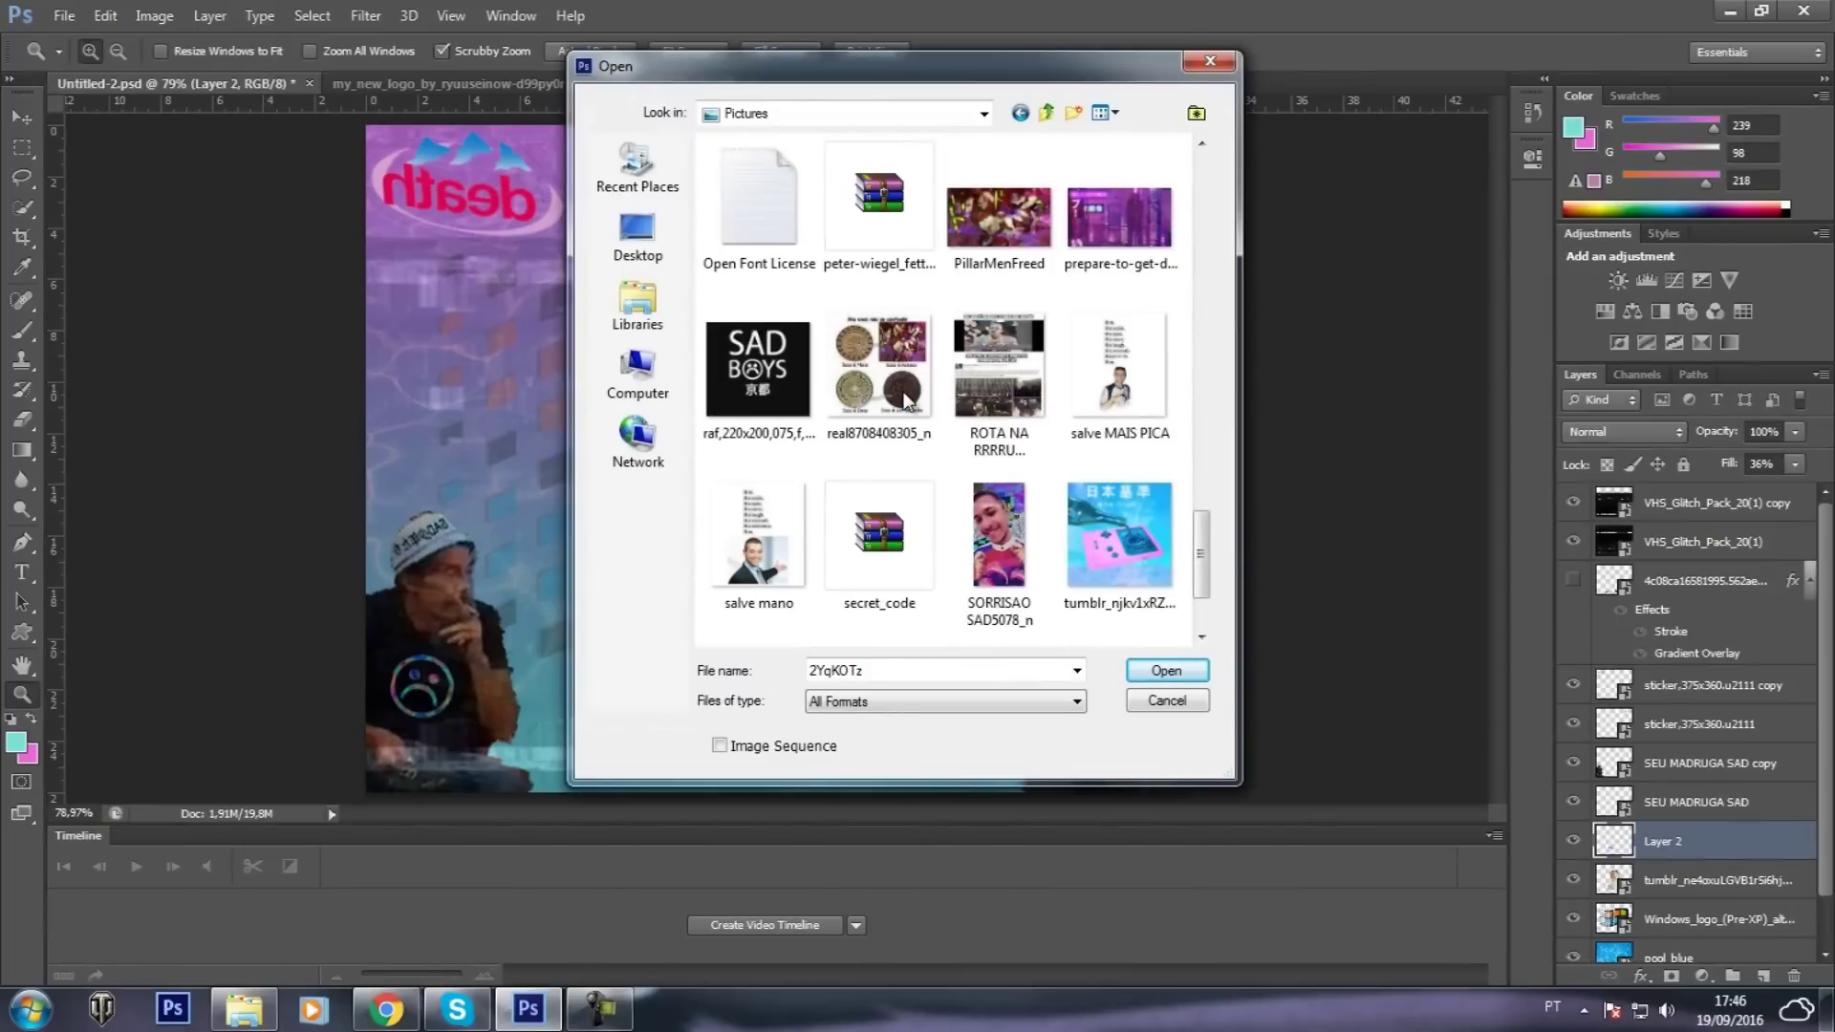
pyautogui.scroll(-3, 906, 399)
pyautogui.scroll(5, 977, 613)
pyautogui.scroll(5, 976, 612)
pyautogui.scroll(3, 977, 613)
pyautogui.scroll(5, 976, 612)
pyautogui.scroll(3, 976, 613)
pyautogui.scroll(3, 977, 613)
pyautogui.scroll(3, 977, 612)
pyautogui.scroll(3, 976, 613)
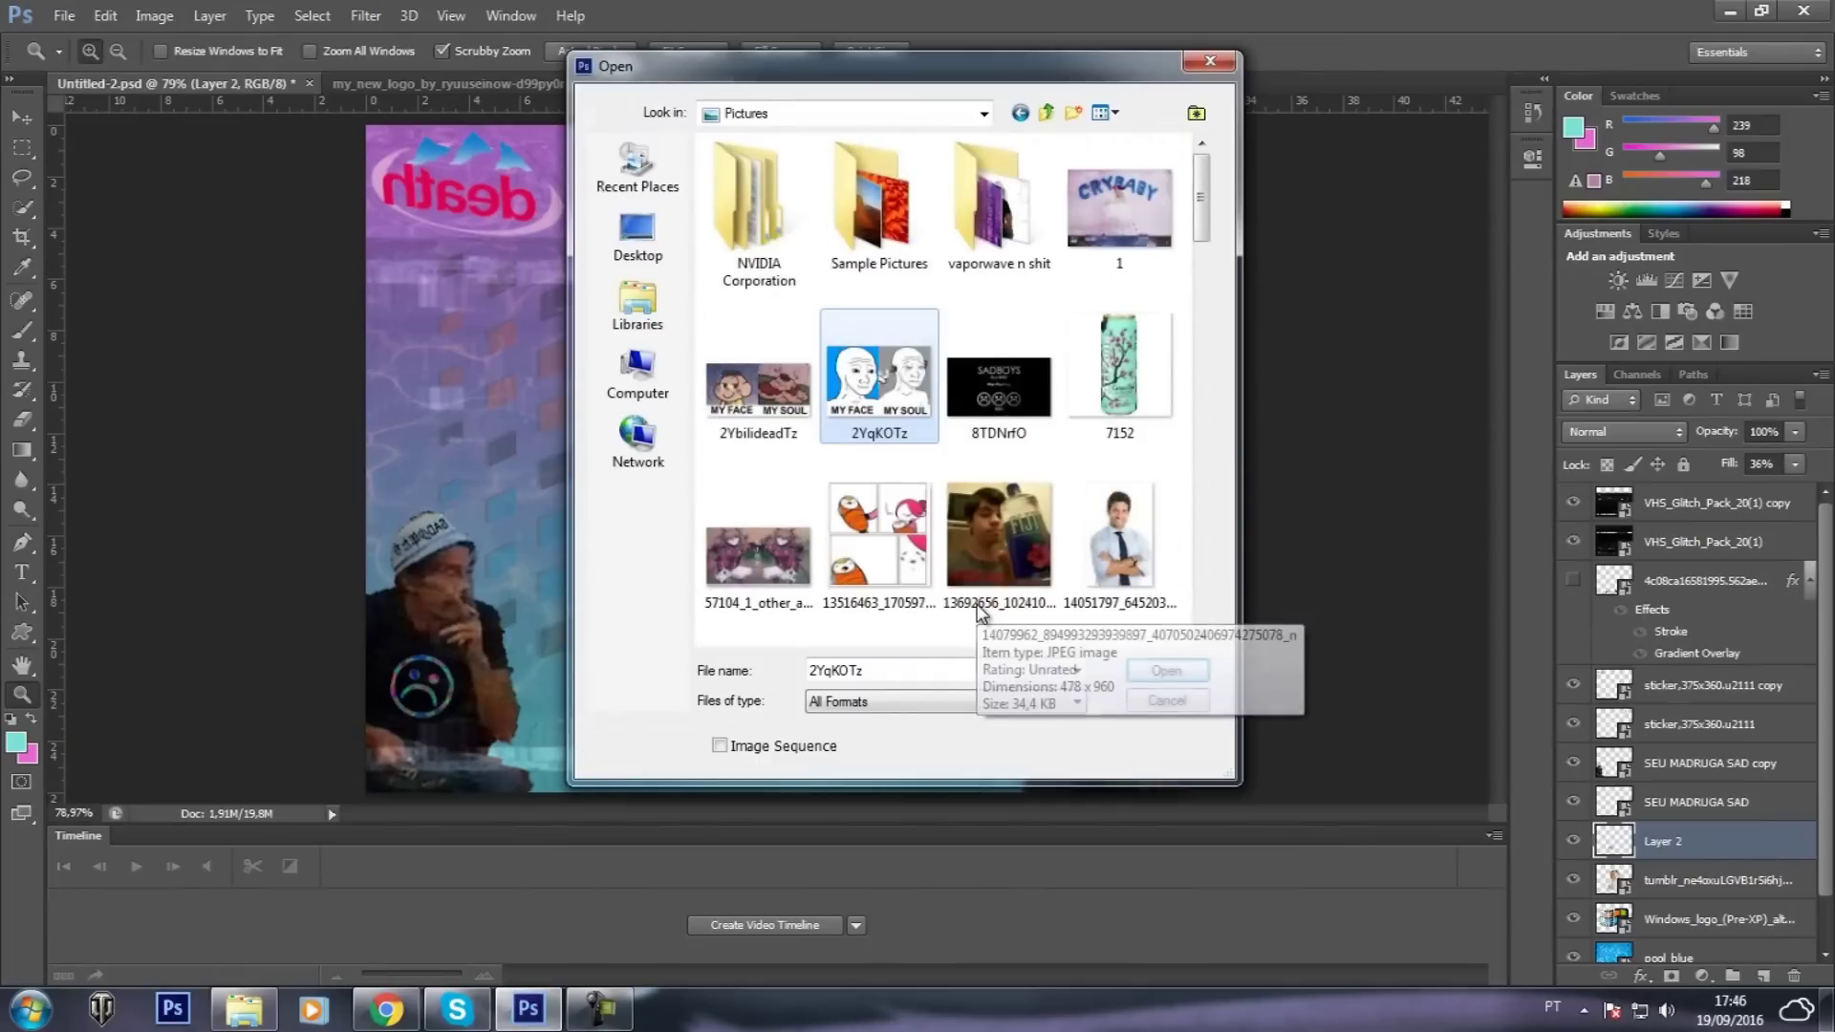
pyautogui.scroll(-5, 976, 612)
pyautogui.scroll(-2, 977, 612)
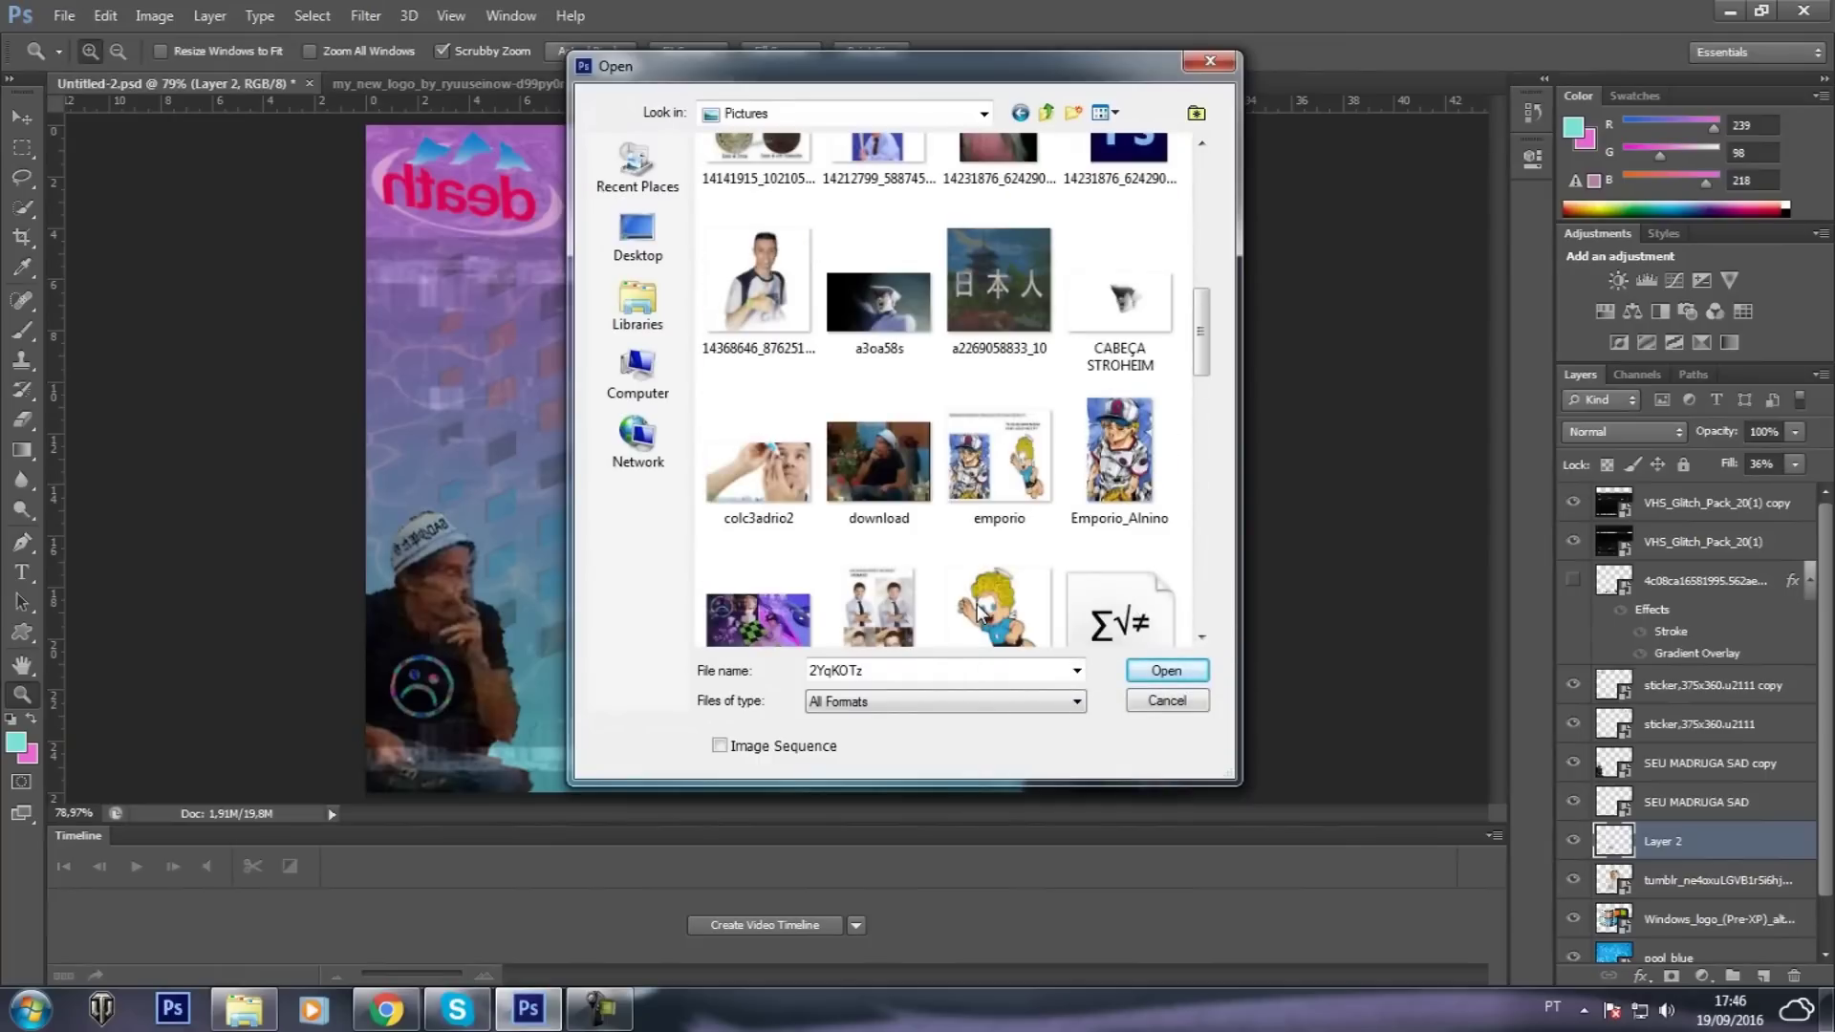
pyautogui.doubleClick(887, 368)
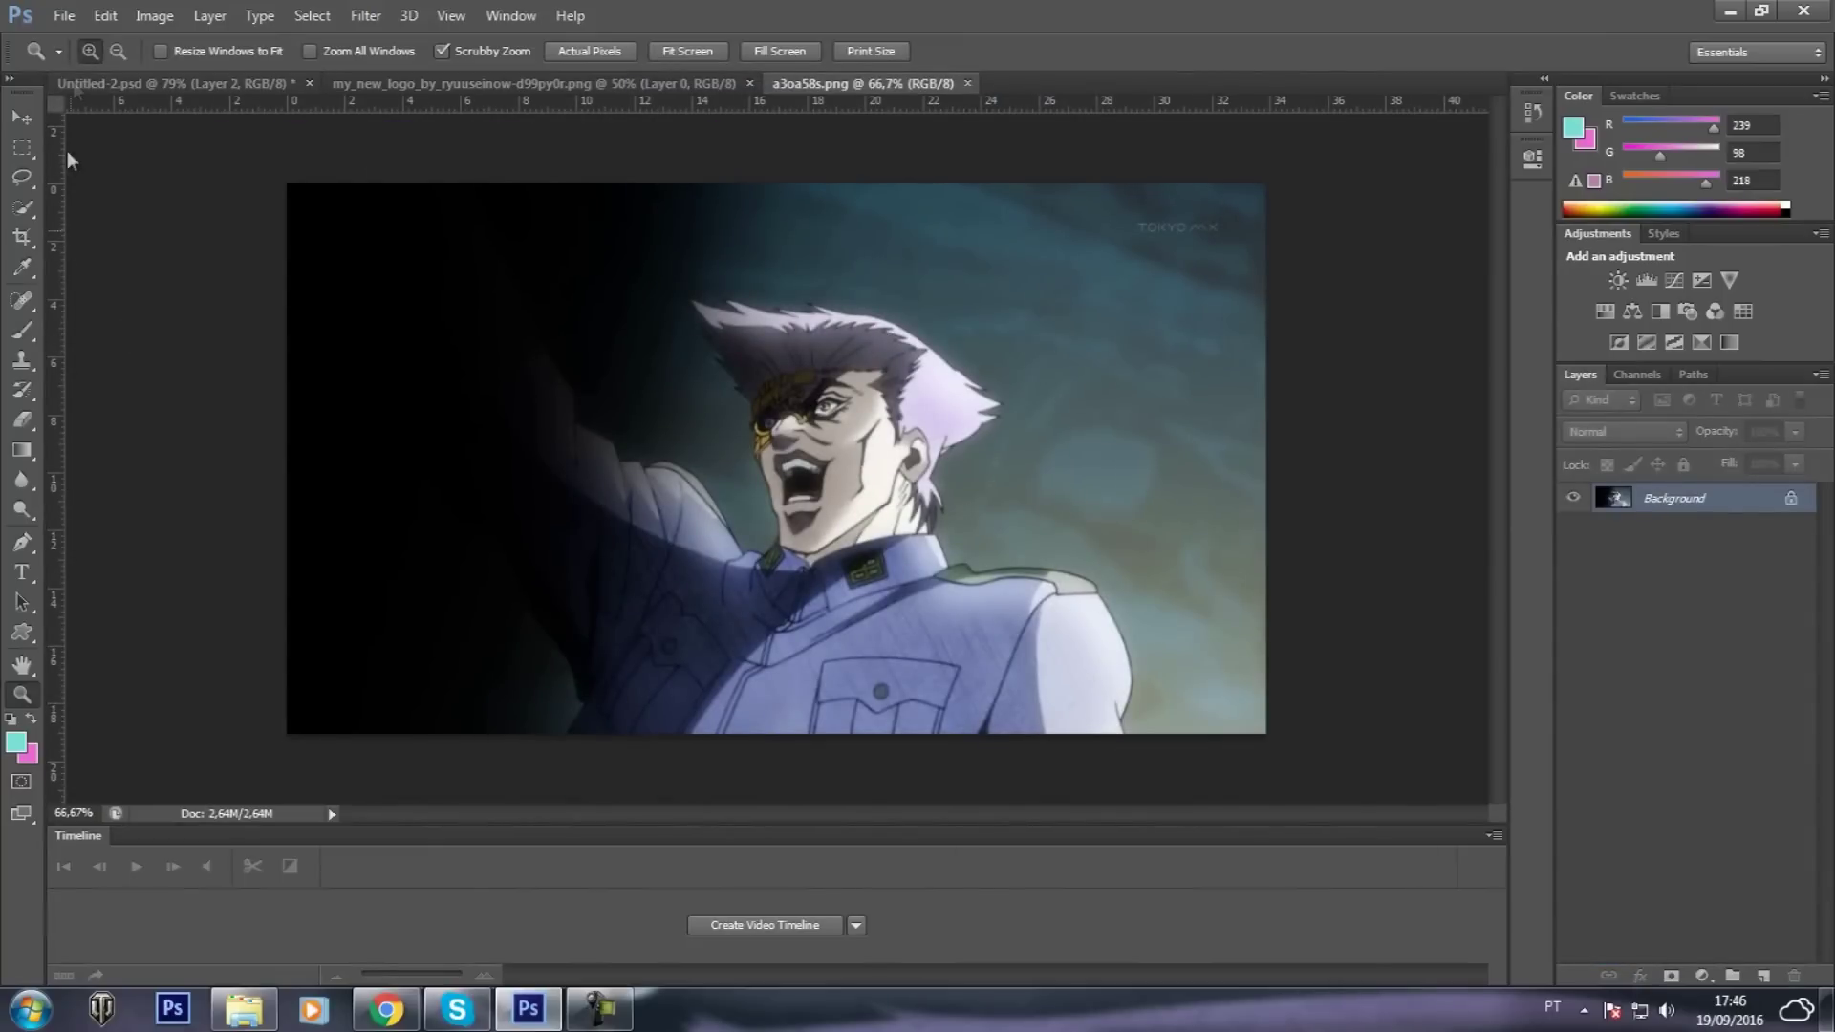
# Convert the Background layer to a smart object Layer 0, then rasterize it
pyautogui.click(66, 16)
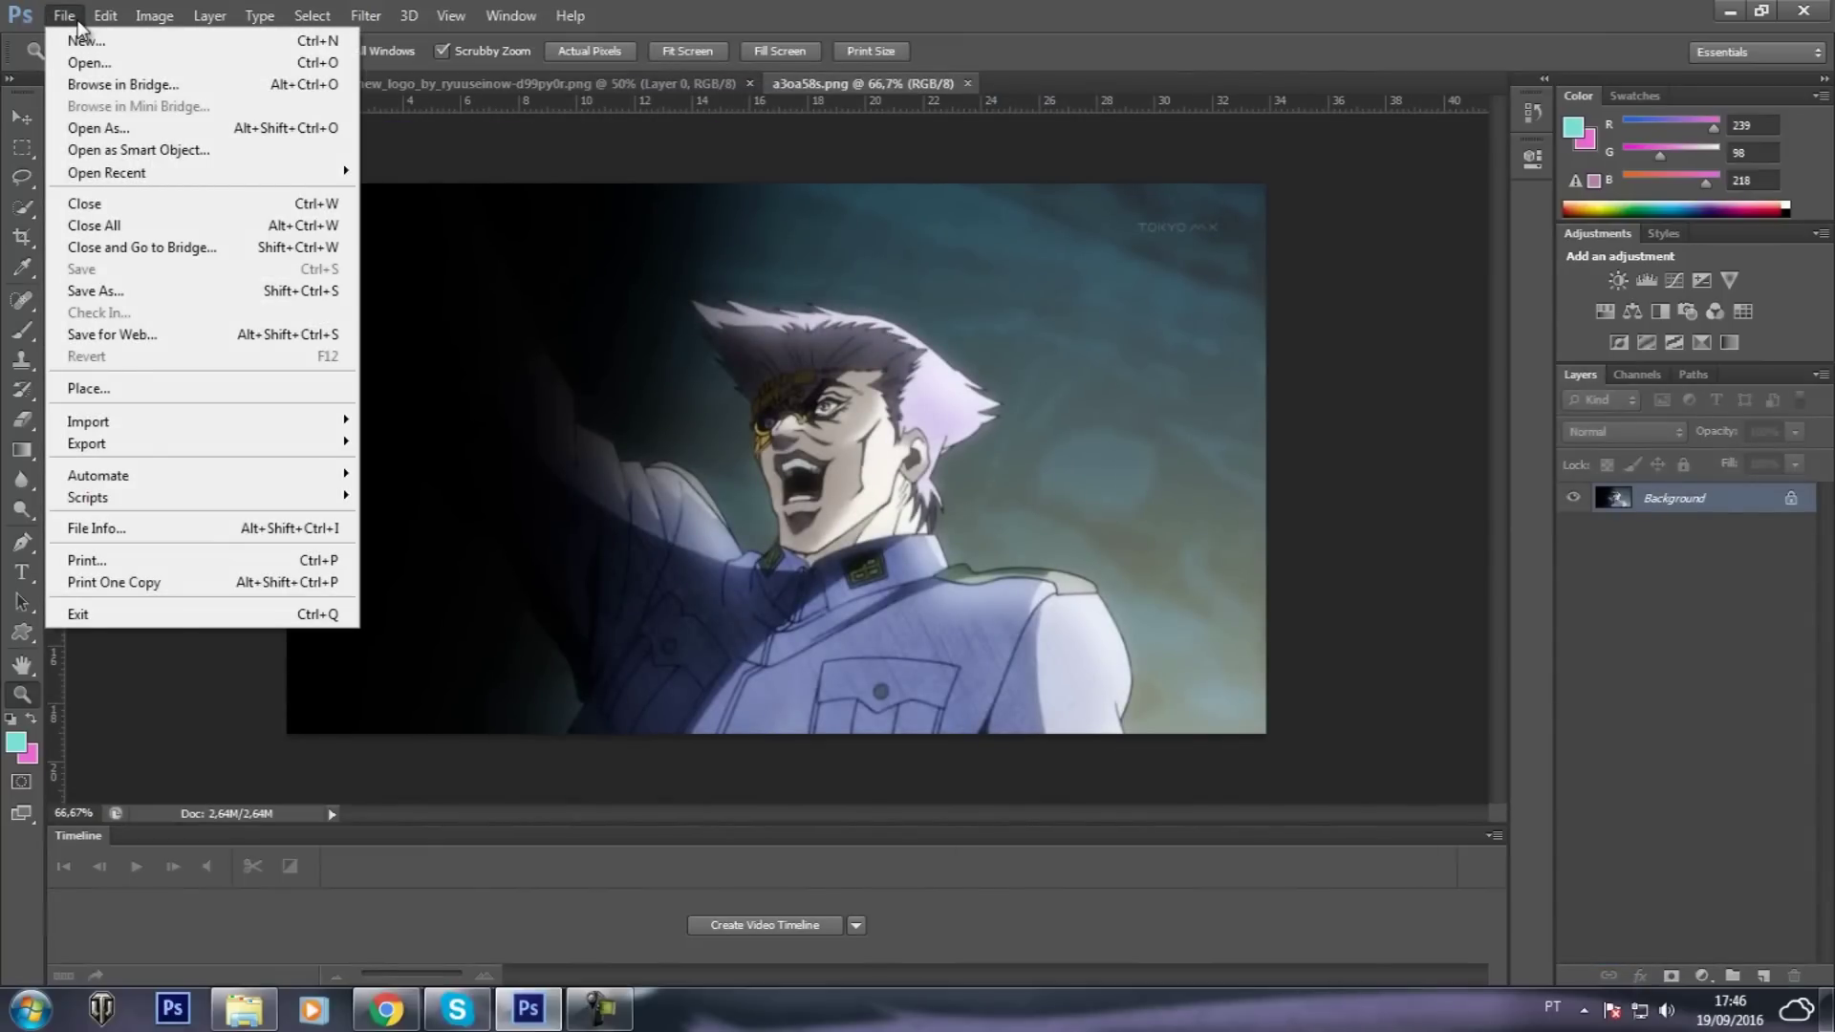
pyautogui.click(79, 21)
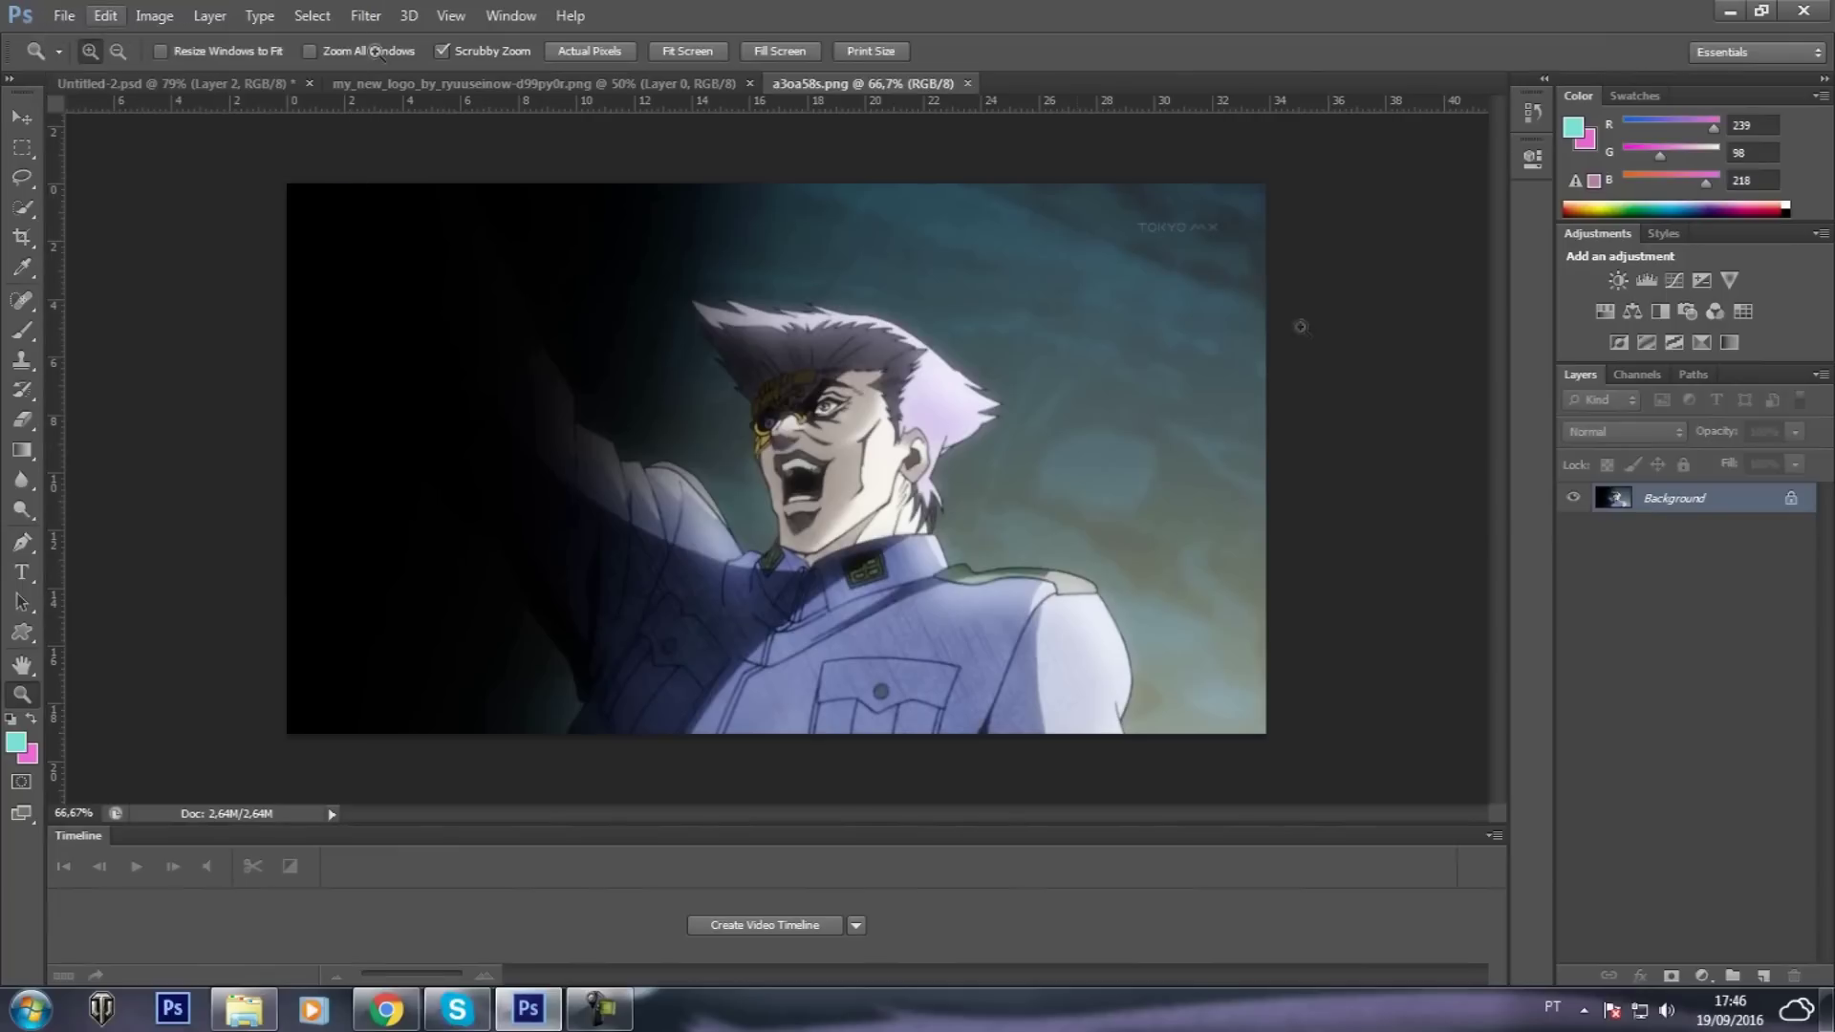
pyautogui.rightClick(1708, 504)
pyautogui.click(1625, 606)
pyautogui.rightClick(1687, 511)
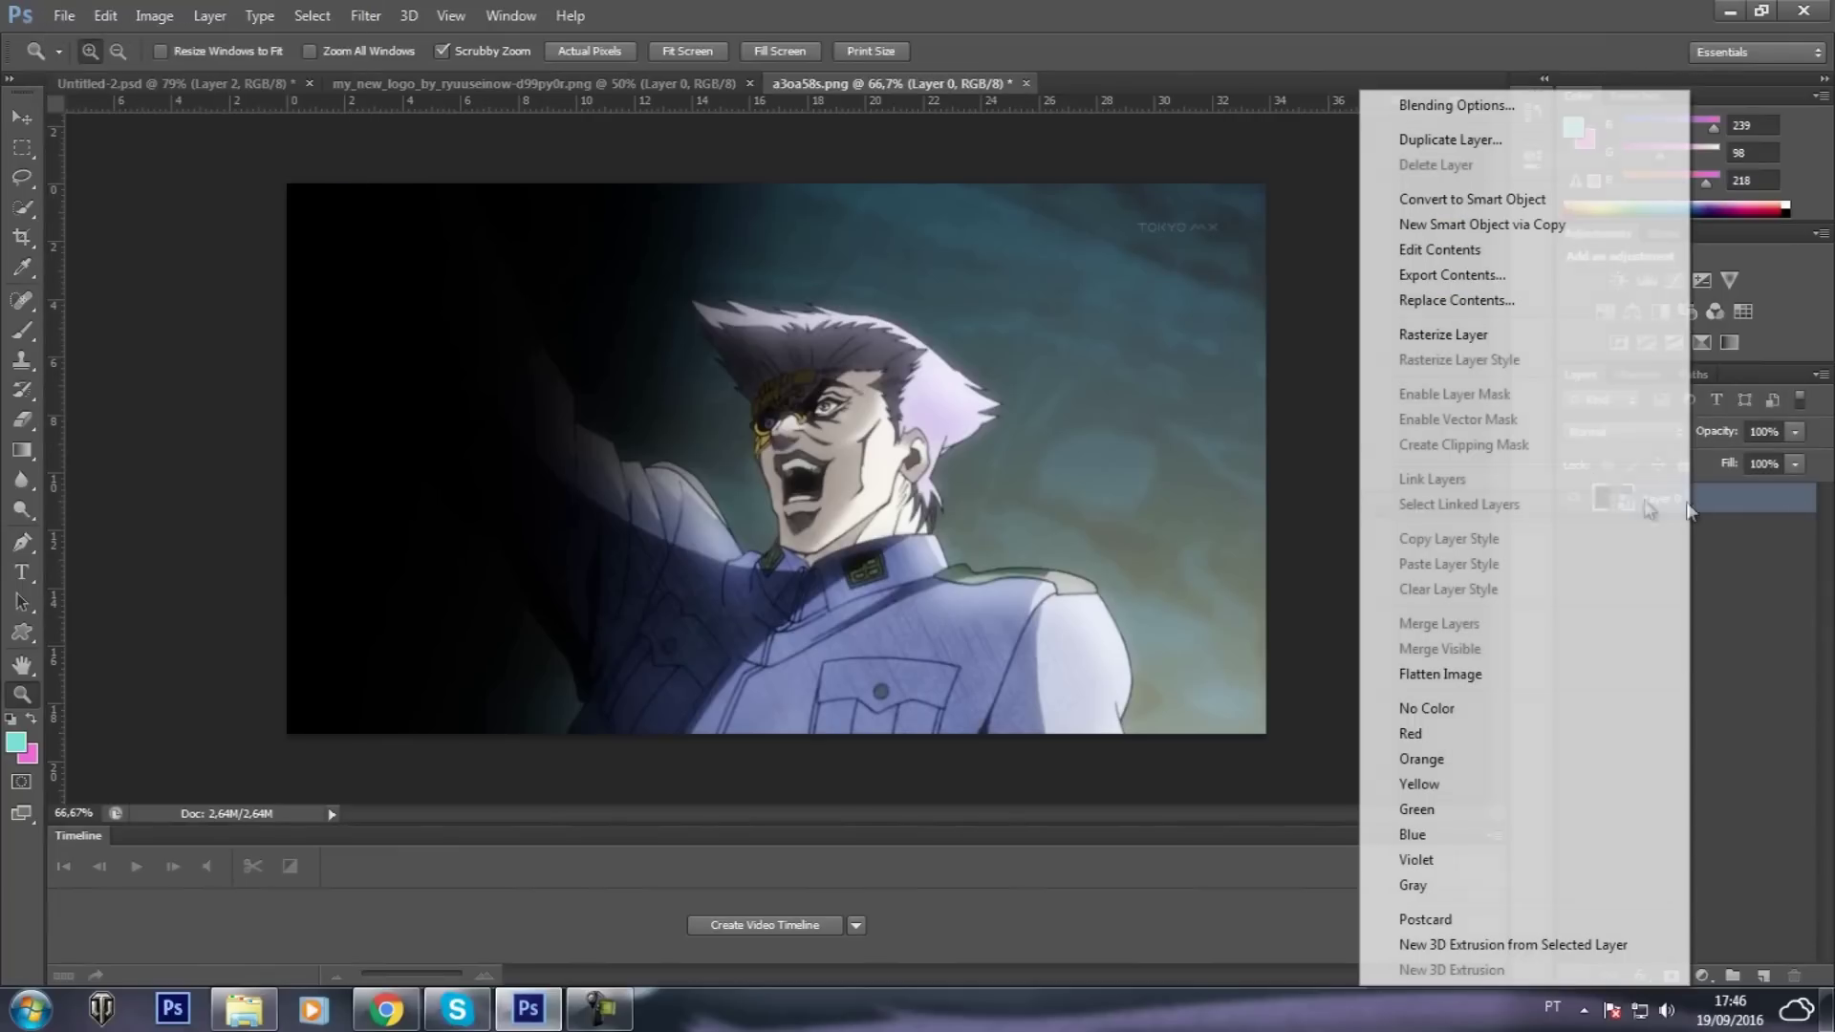
pyautogui.click(1434, 335)
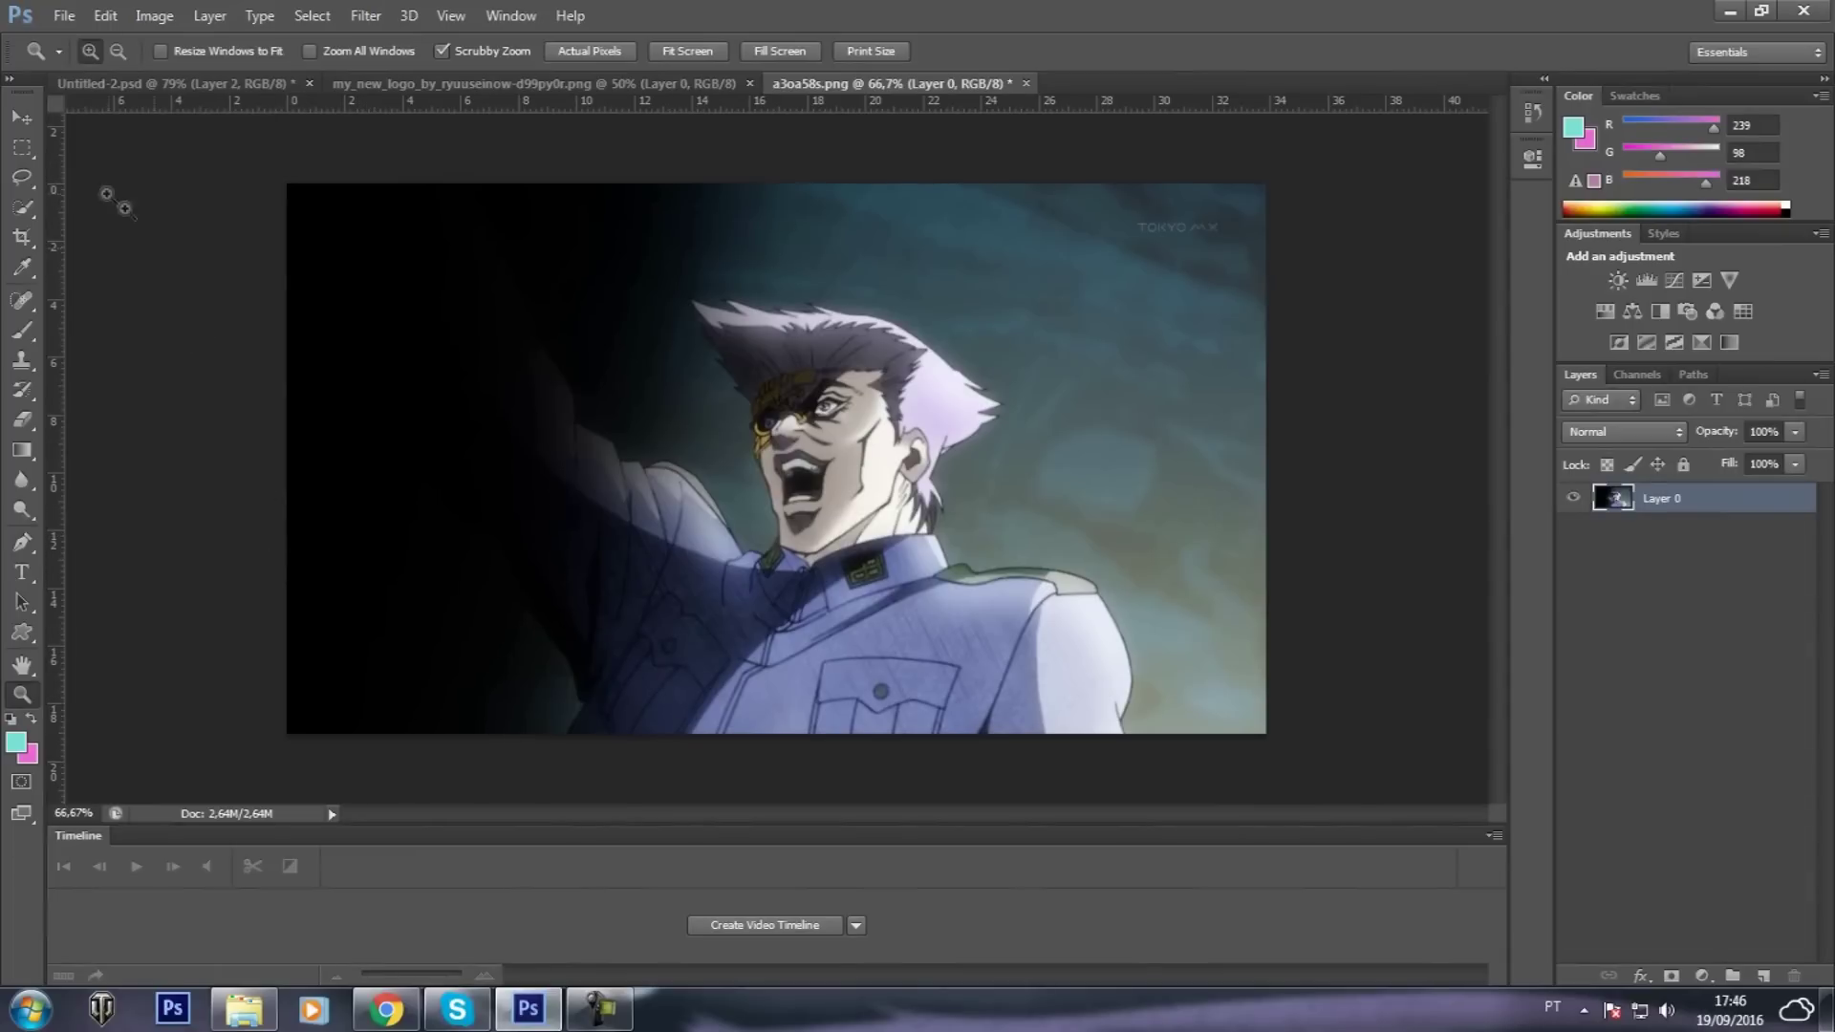
# With the Magic Wand, delete the sky patch beside the character's shoulder
pyautogui.click(23, 218)
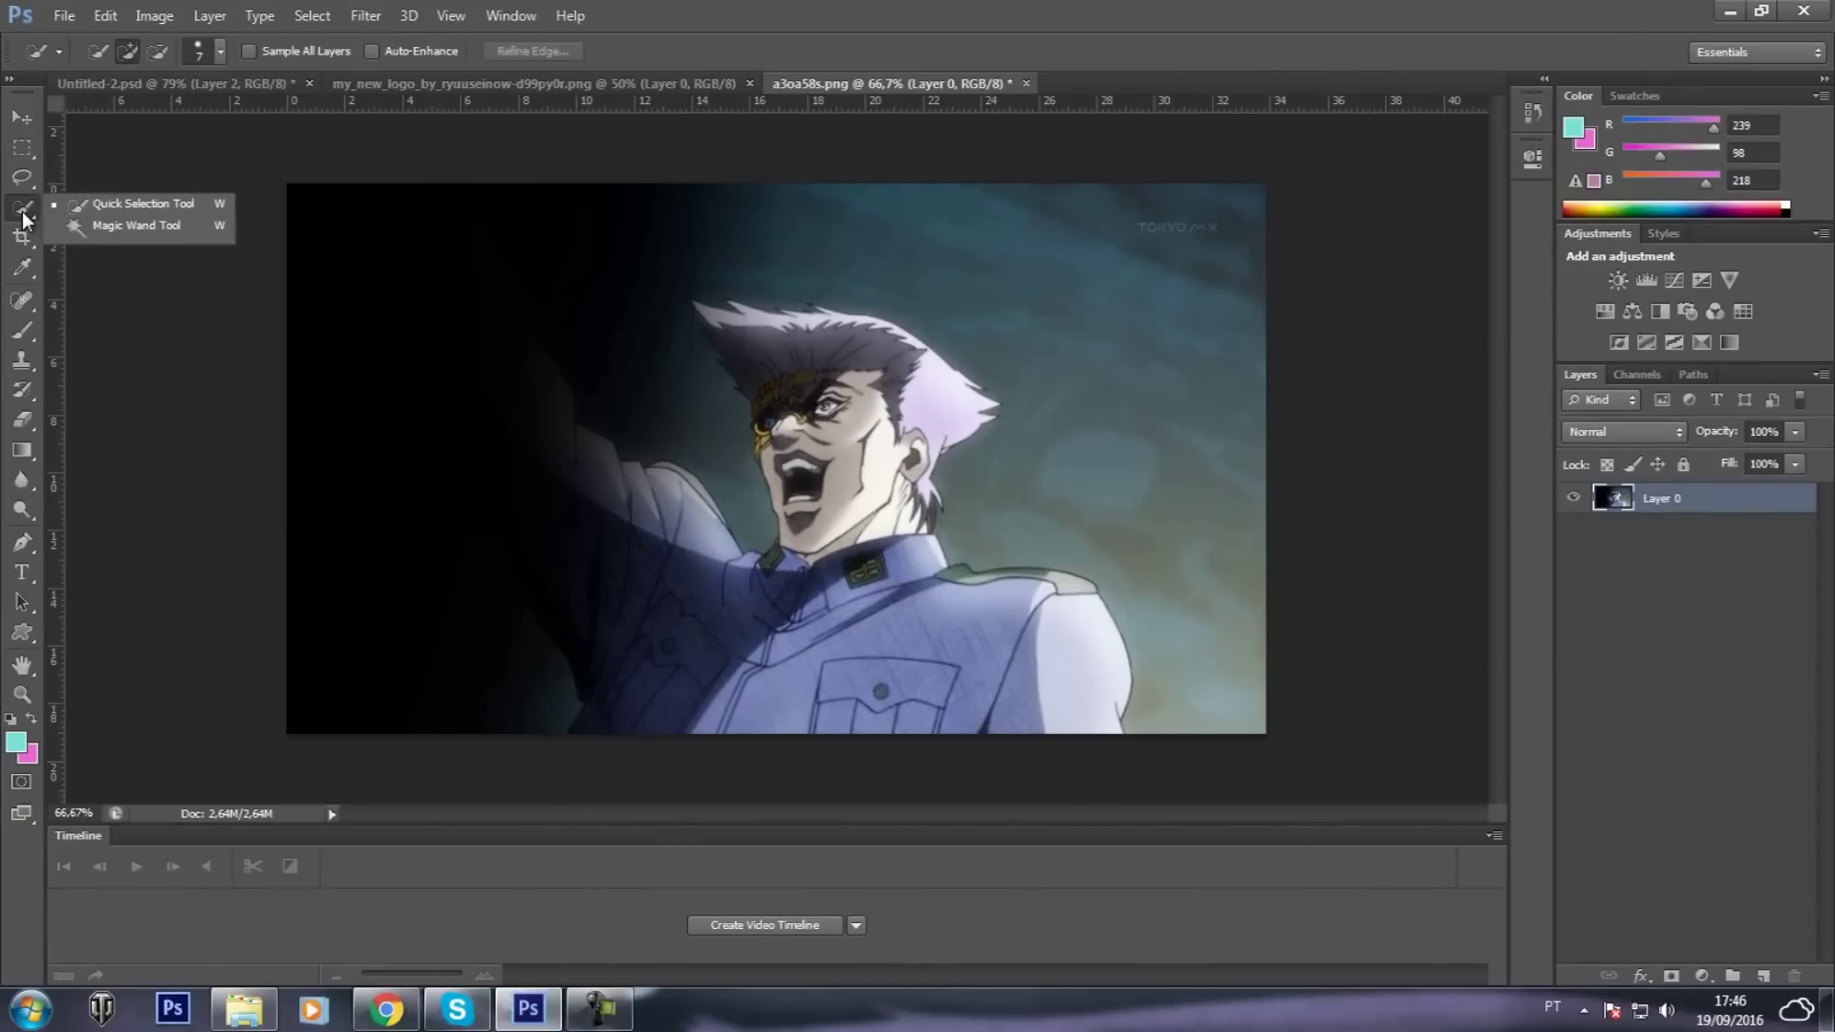
pyautogui.click(129, 221)
pyautogui.click(1206, 640)
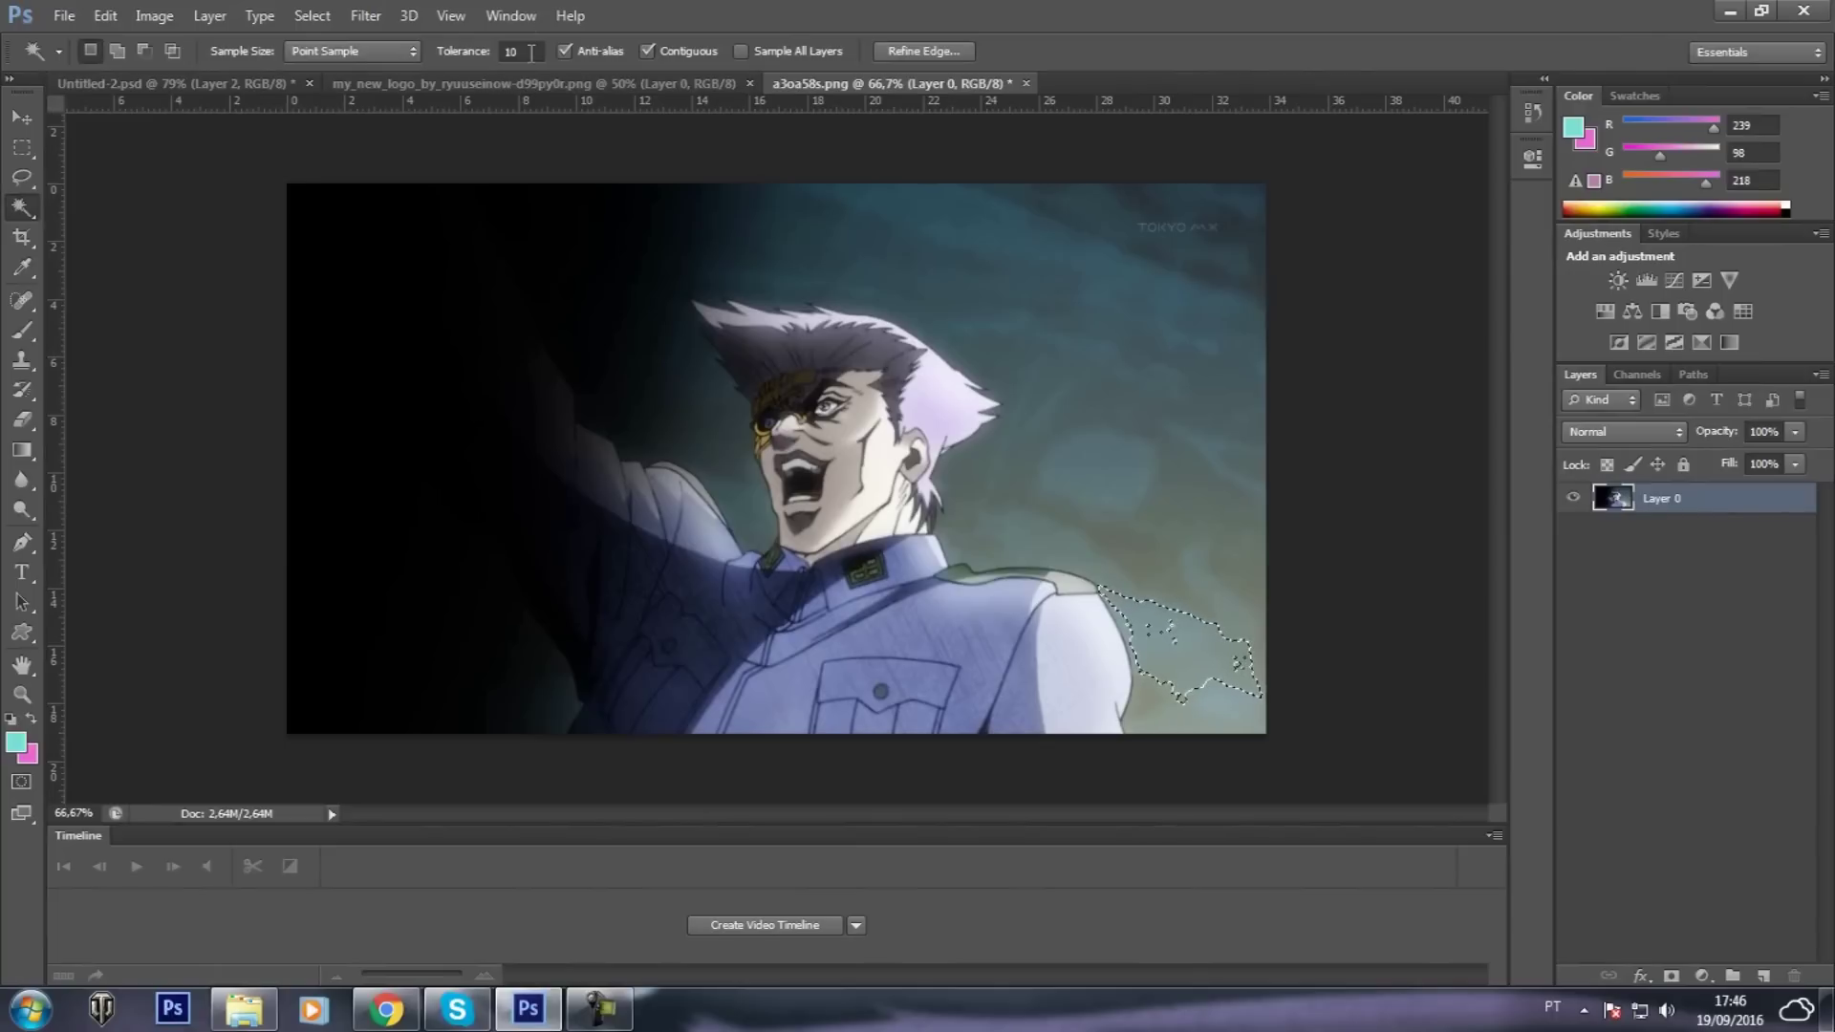
pyautogui.click(1165, 517)
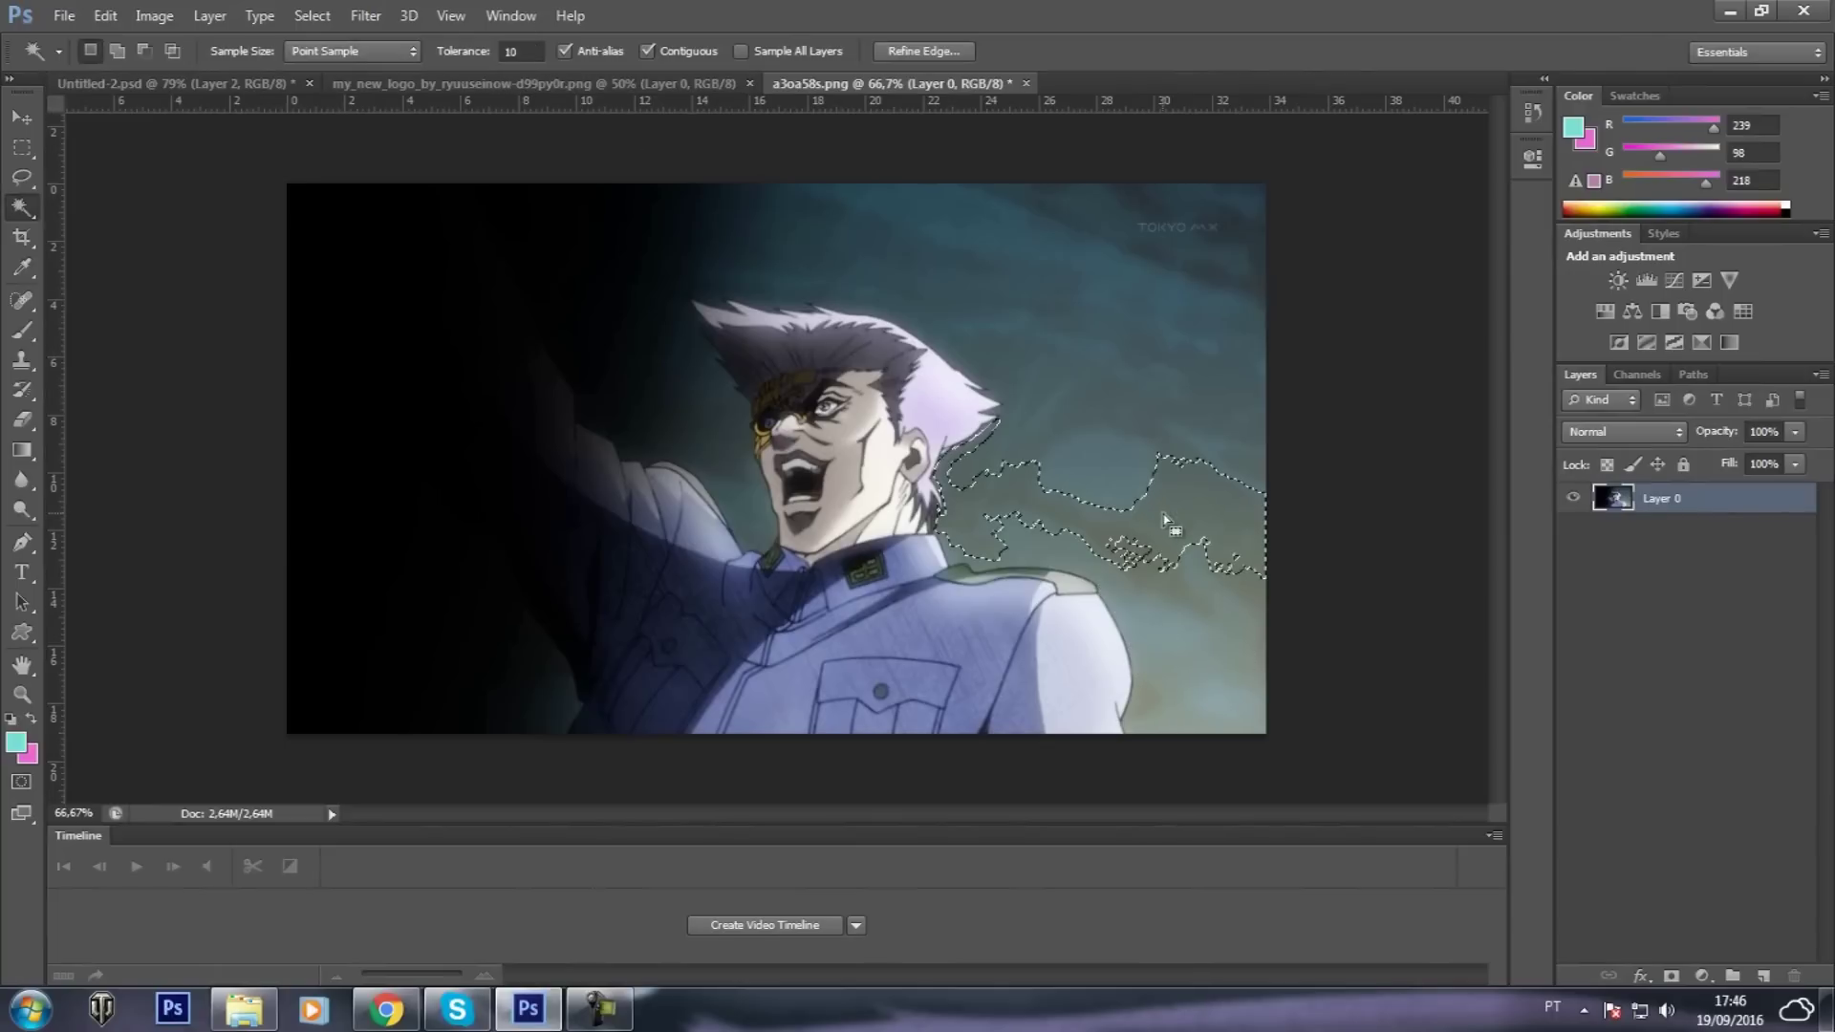
pyautogui.press('Delete')
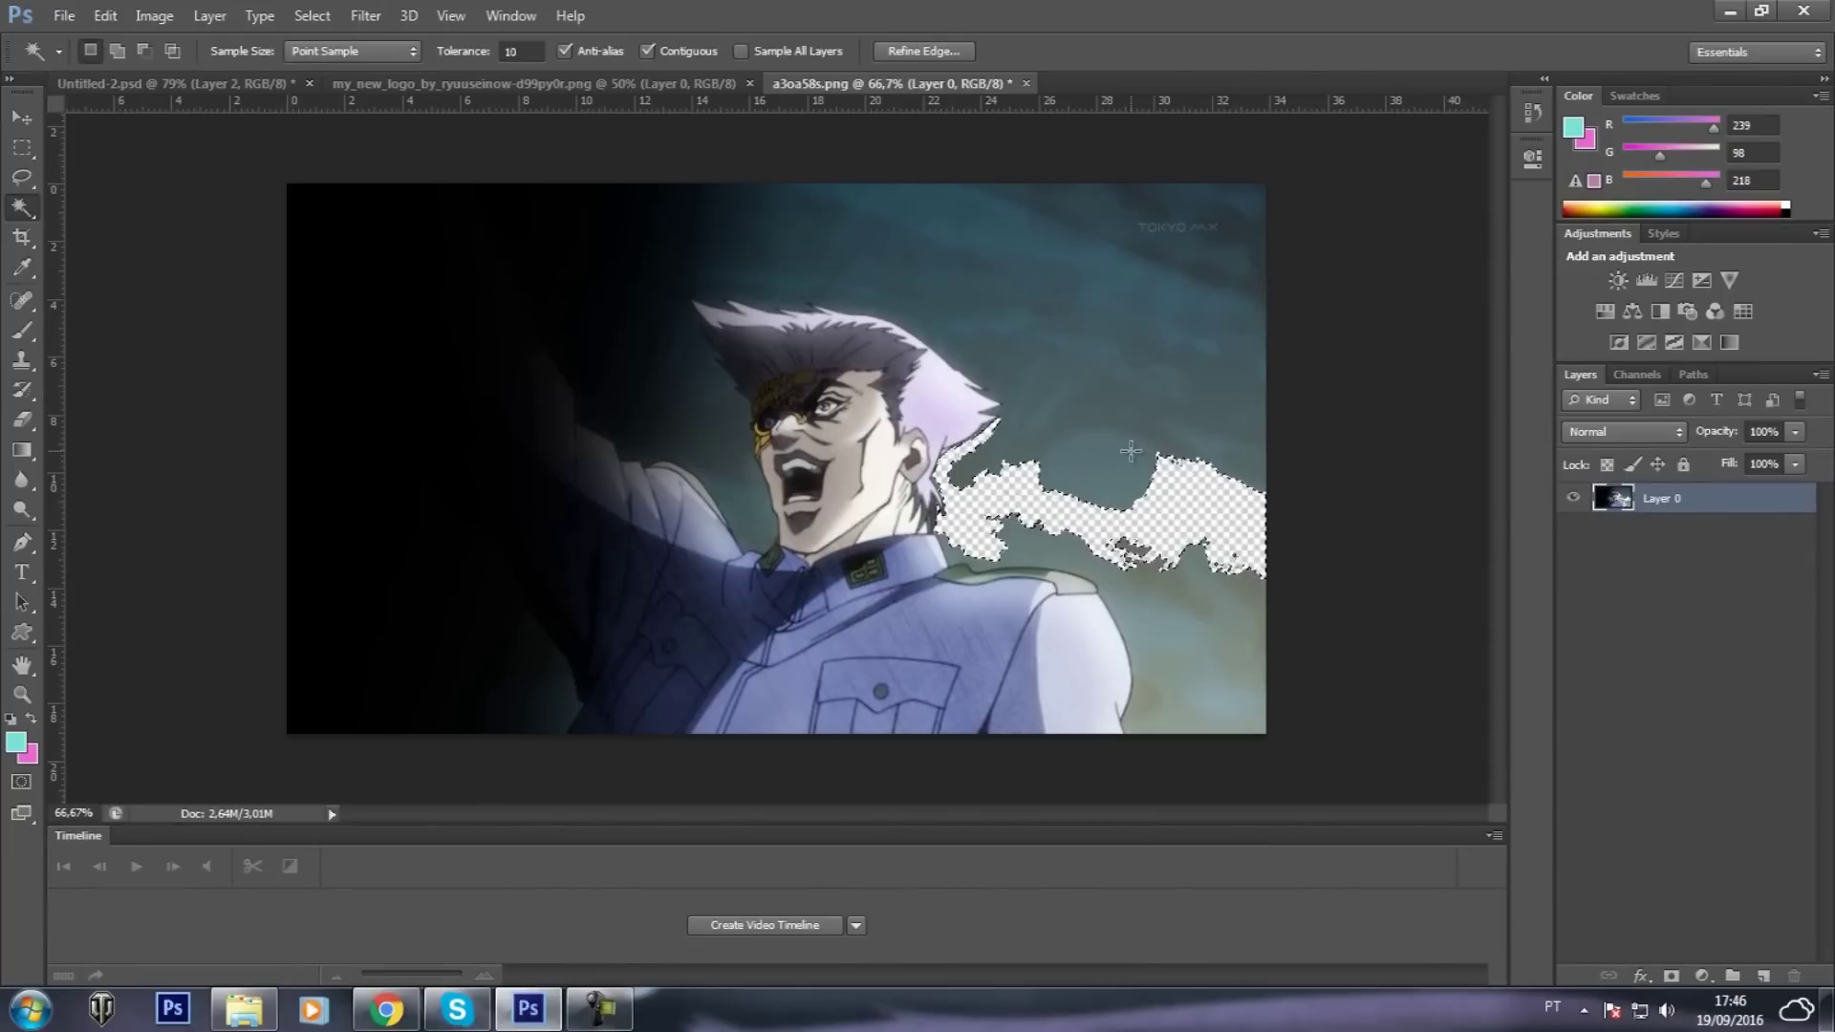
# Set the Magic Wand tolerance to 50
pyautogui.doubleClick(534, 49)
pyautogui.press('BackSpace')
pyautogui.write('50')
pyautogui.press('Return')
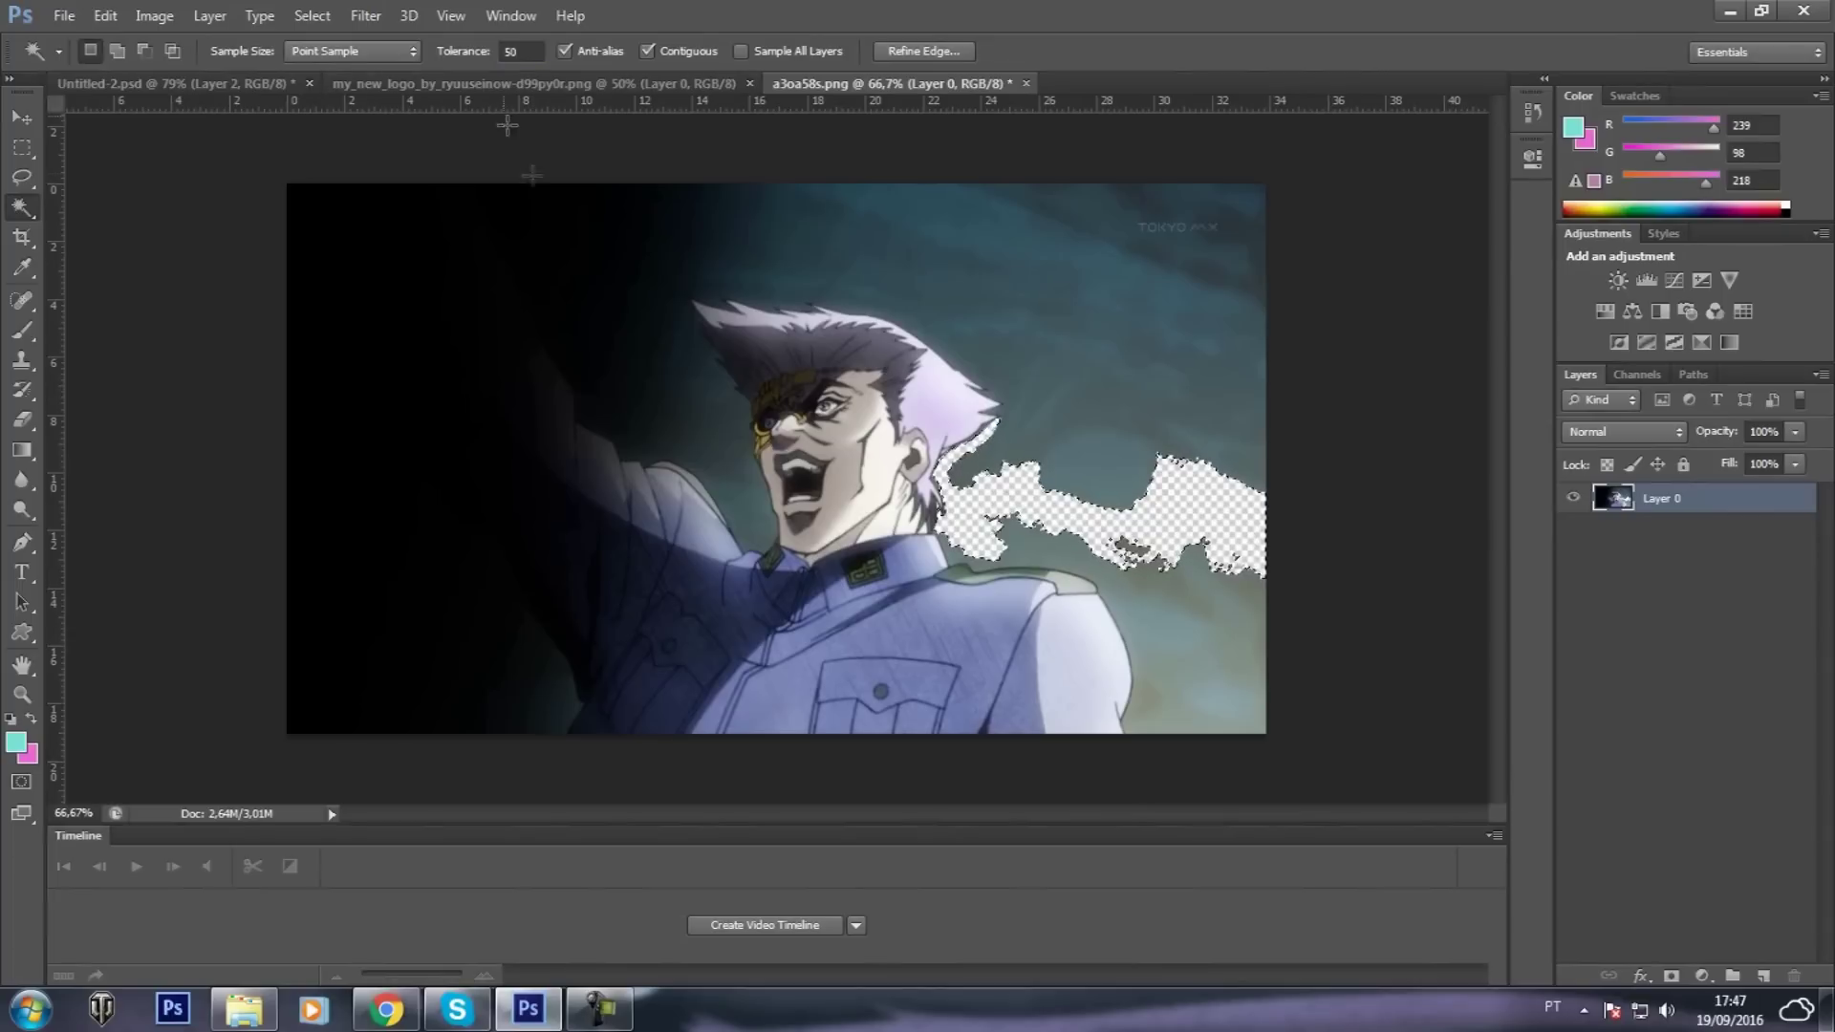
# Delete the sky at tolerance 50, undo the over-deletion, deselect, and retype the tolerance
pyautogui.click(1096, 250)
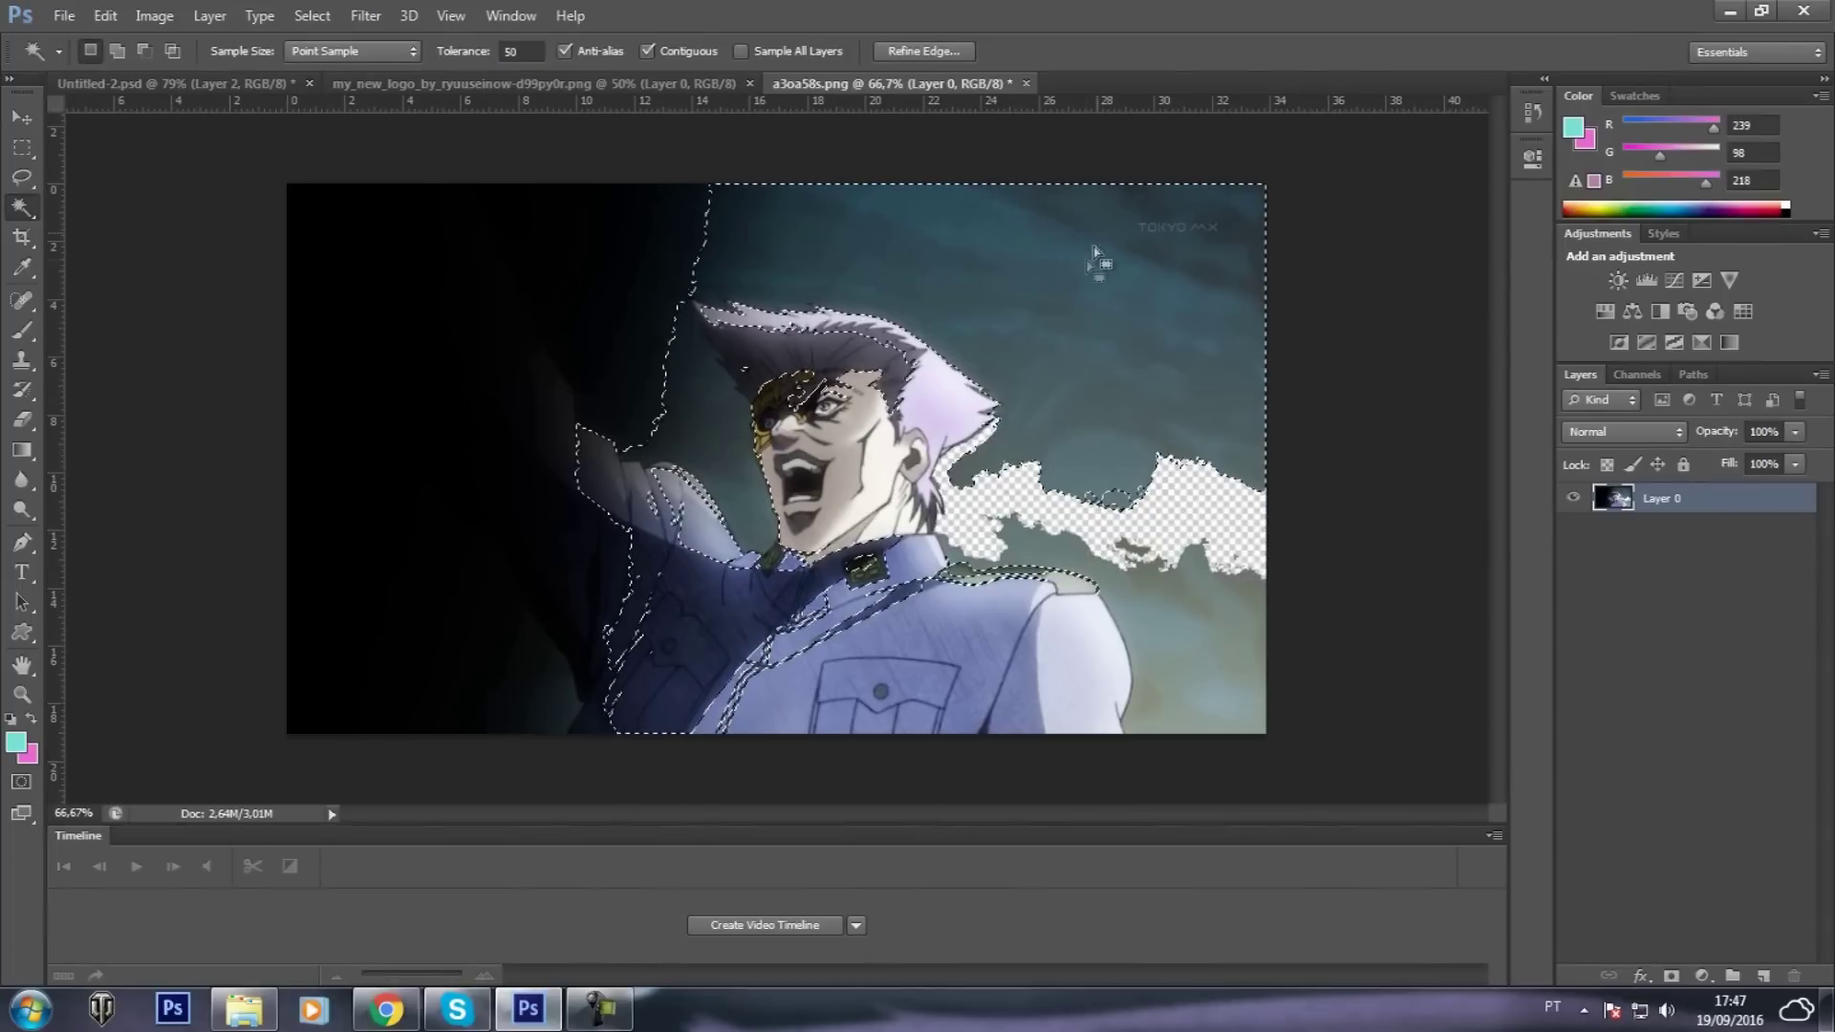
pyautogui.press('Delete')
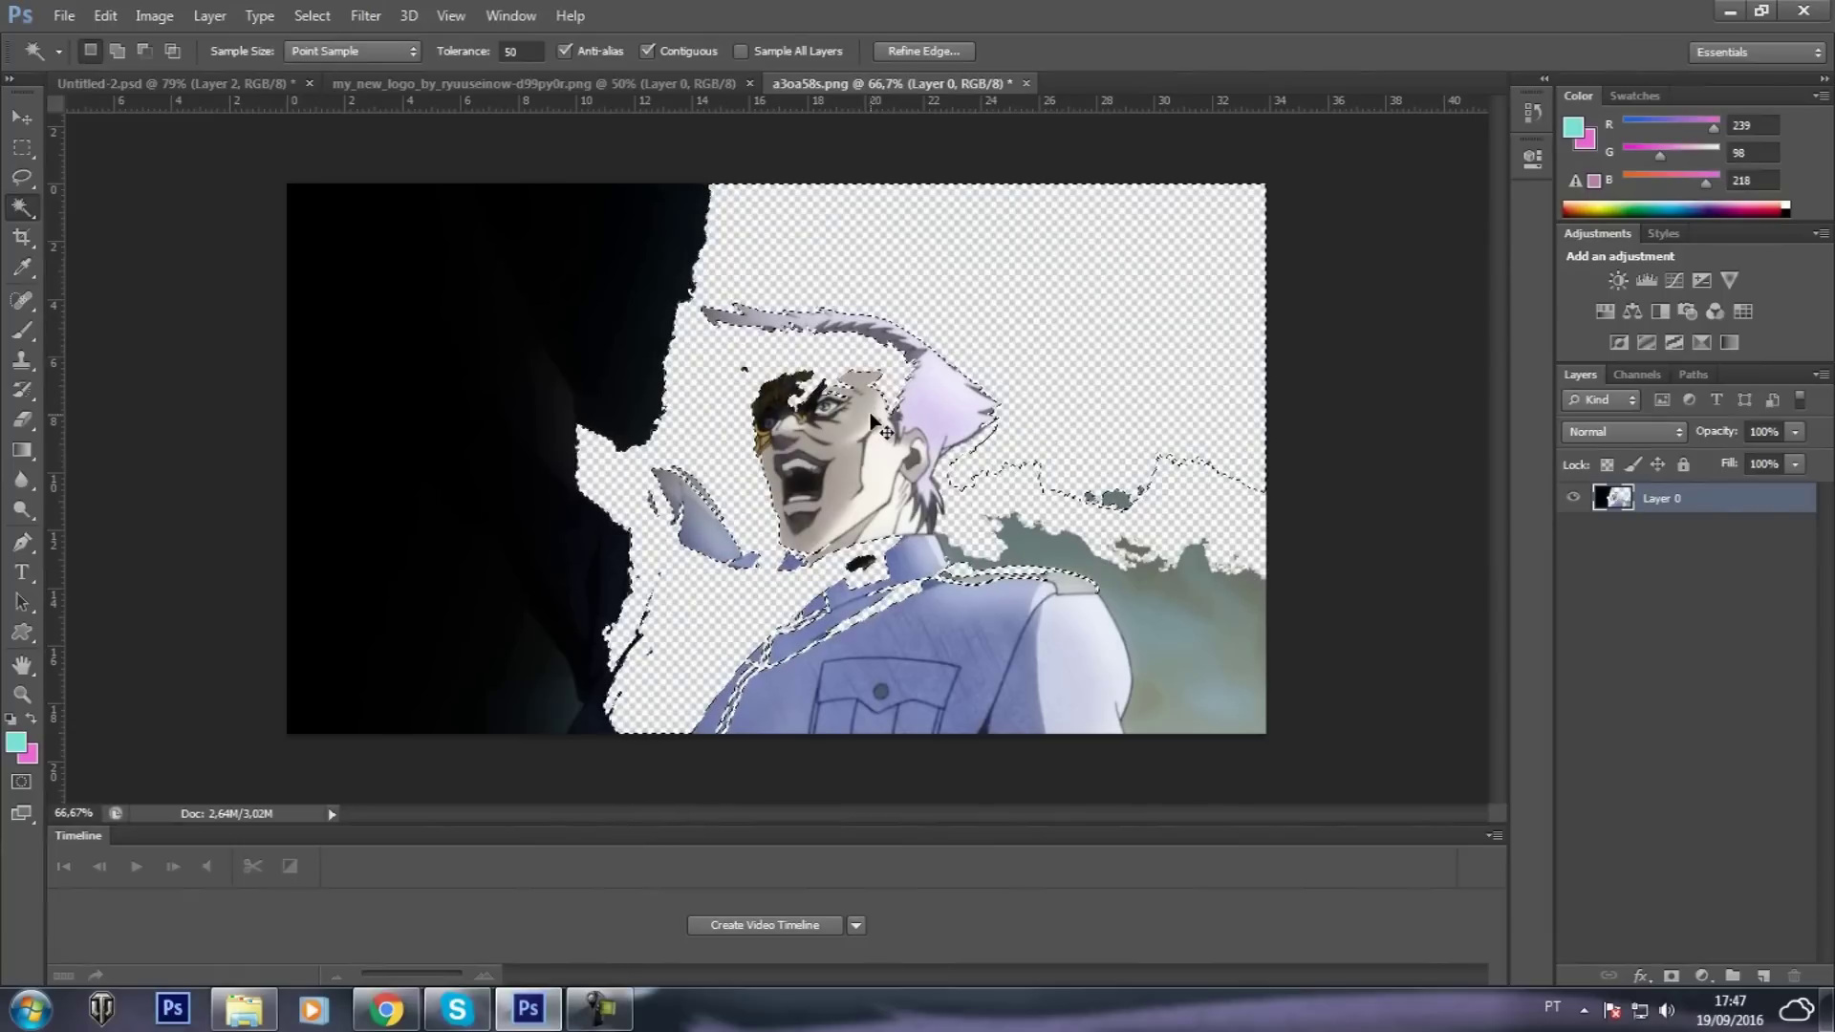
pyautogui.hotkey('ctrl', 'z')
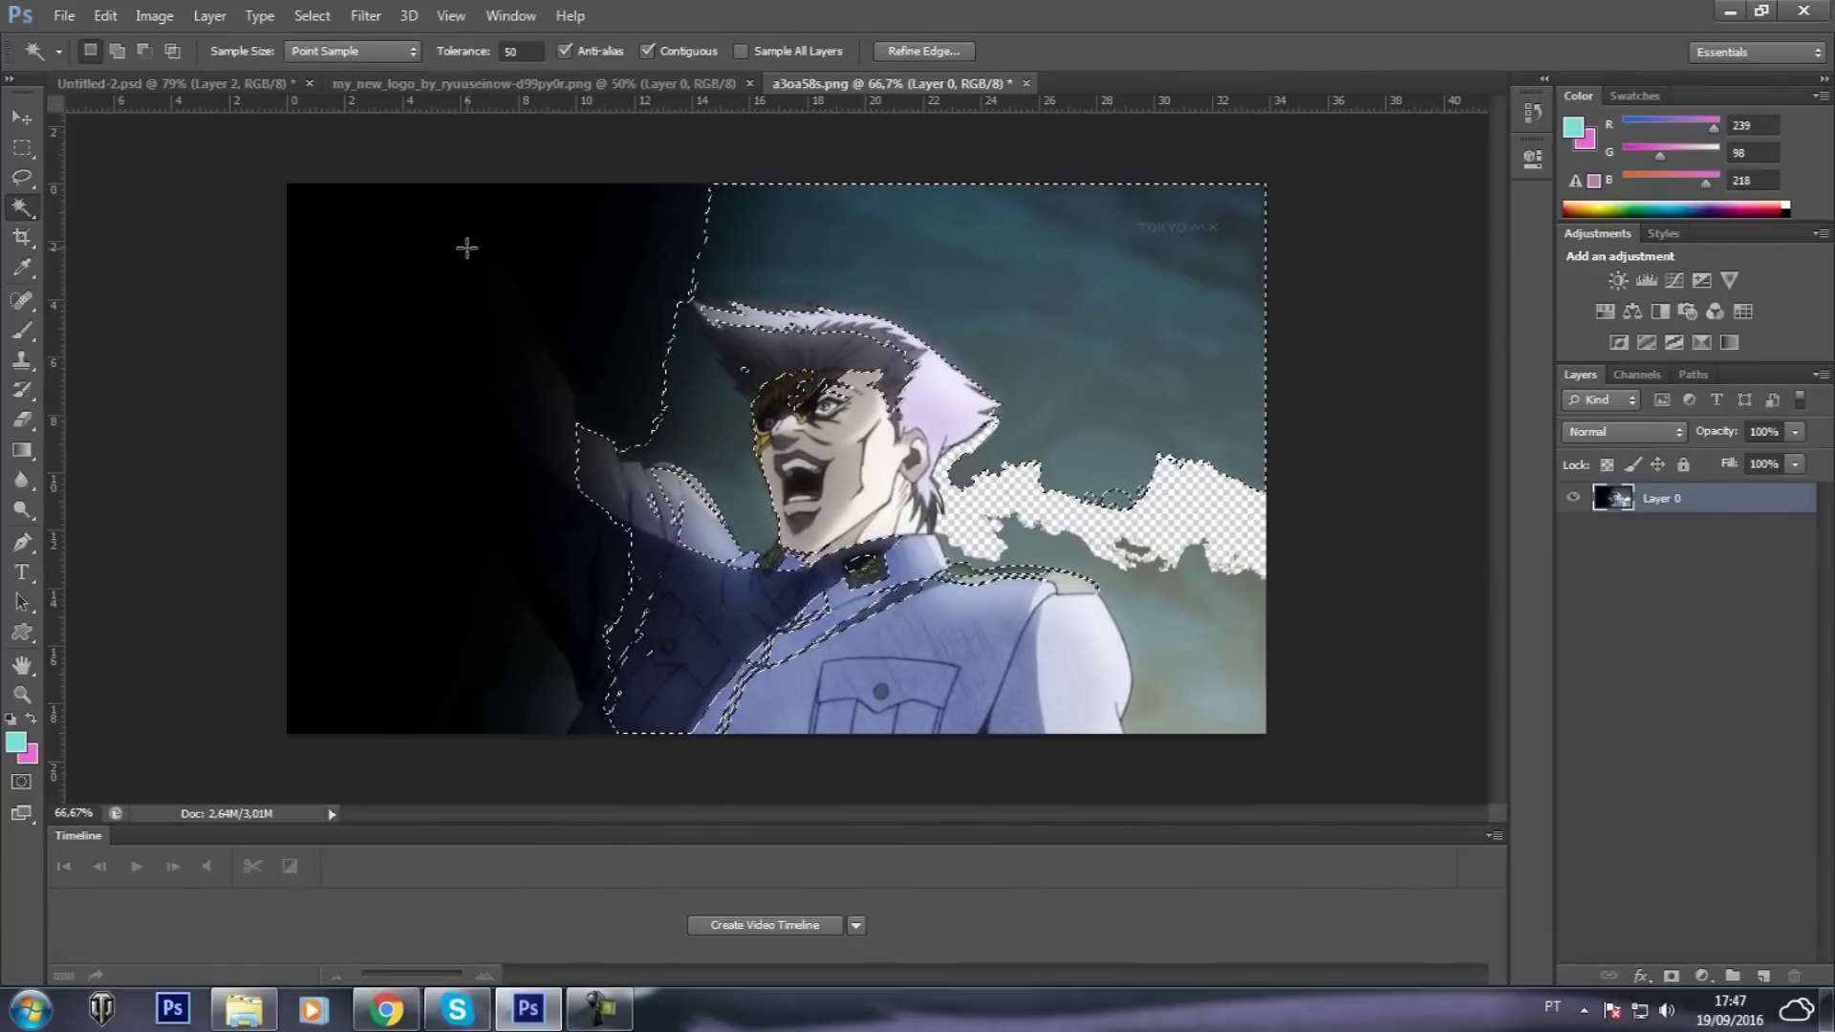
pyautogui.hotkey('ctrl', 'd')
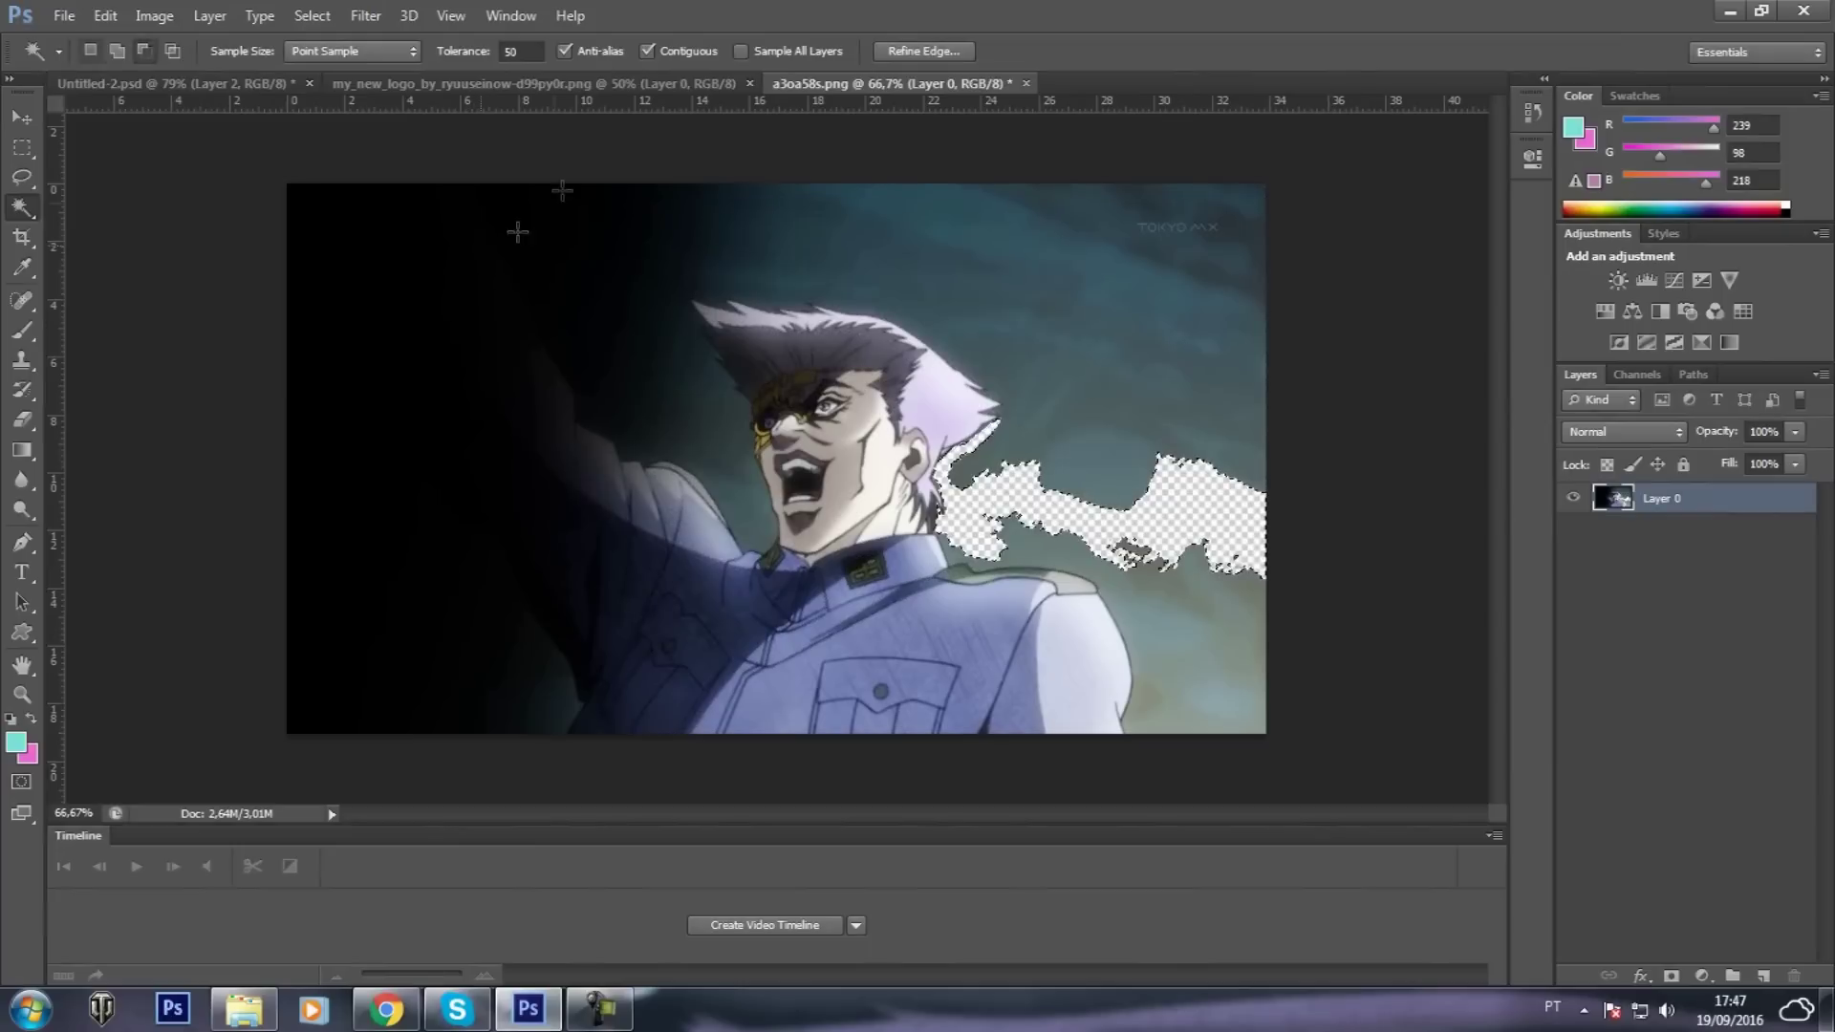
pyautogui.click(539, 53)
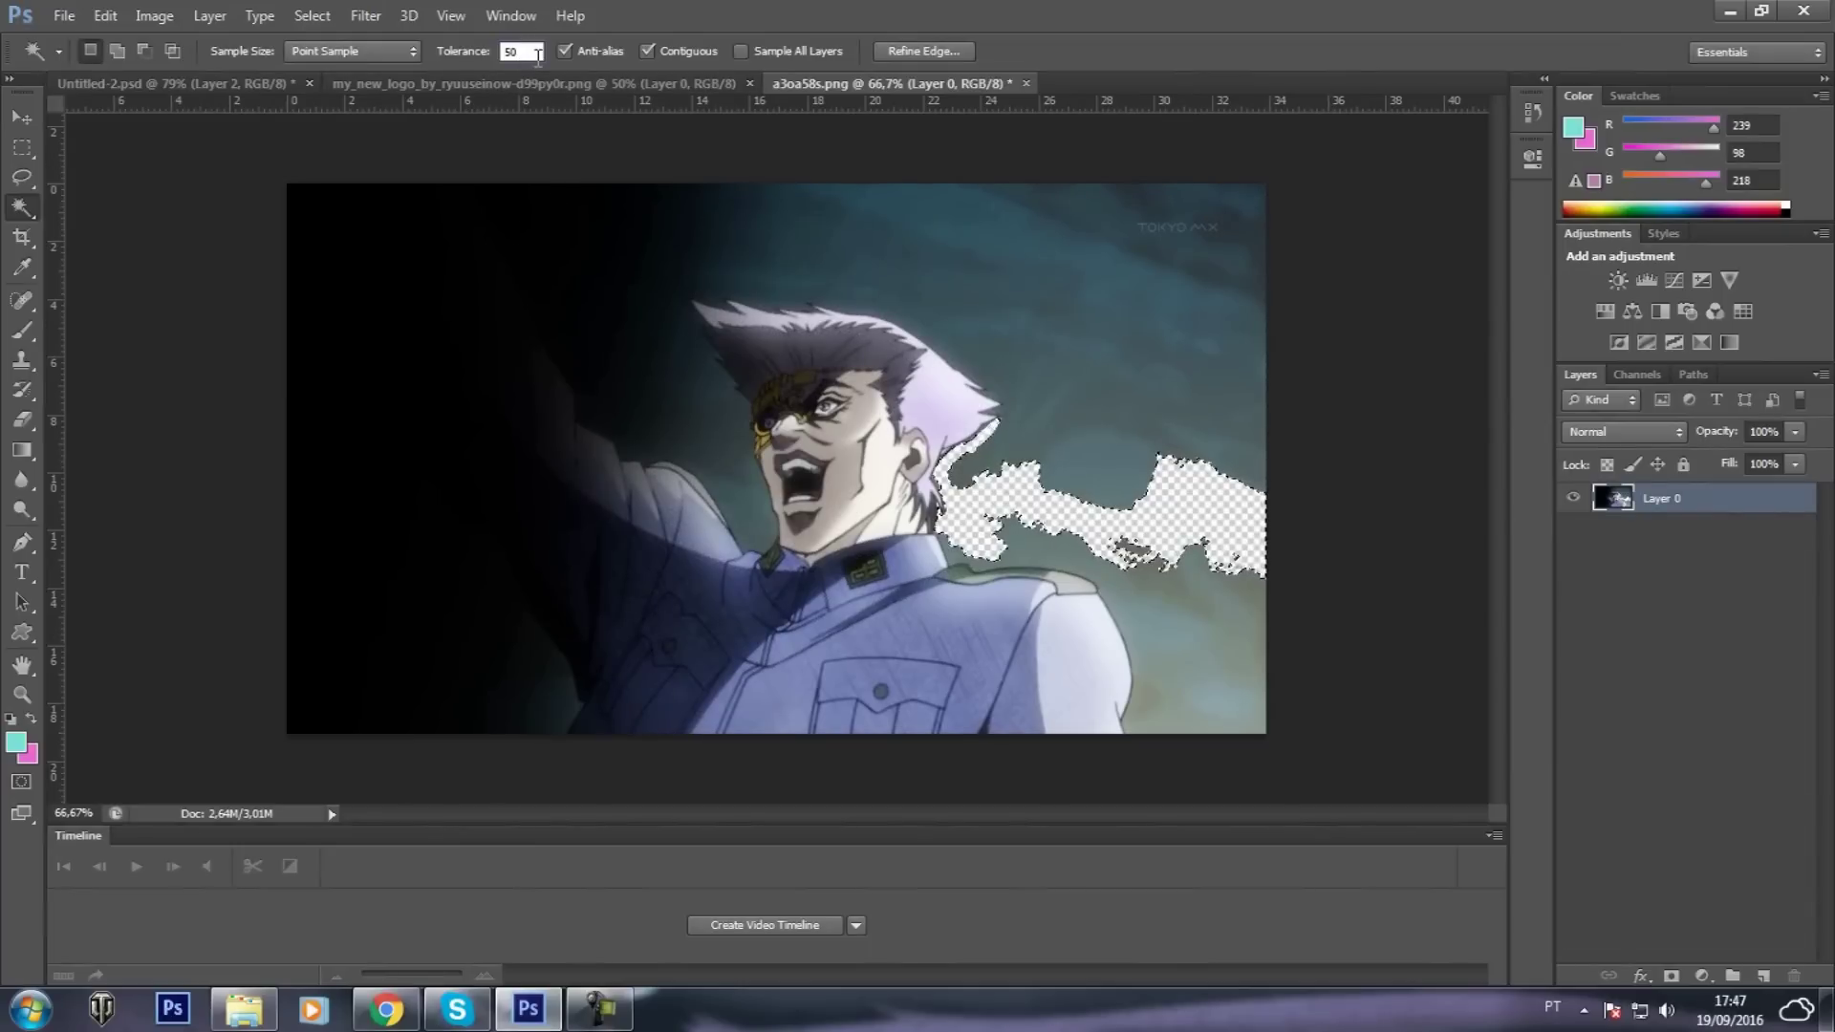
pyautogui.press('BackSpace')
pyautogui.press('BackSpace')
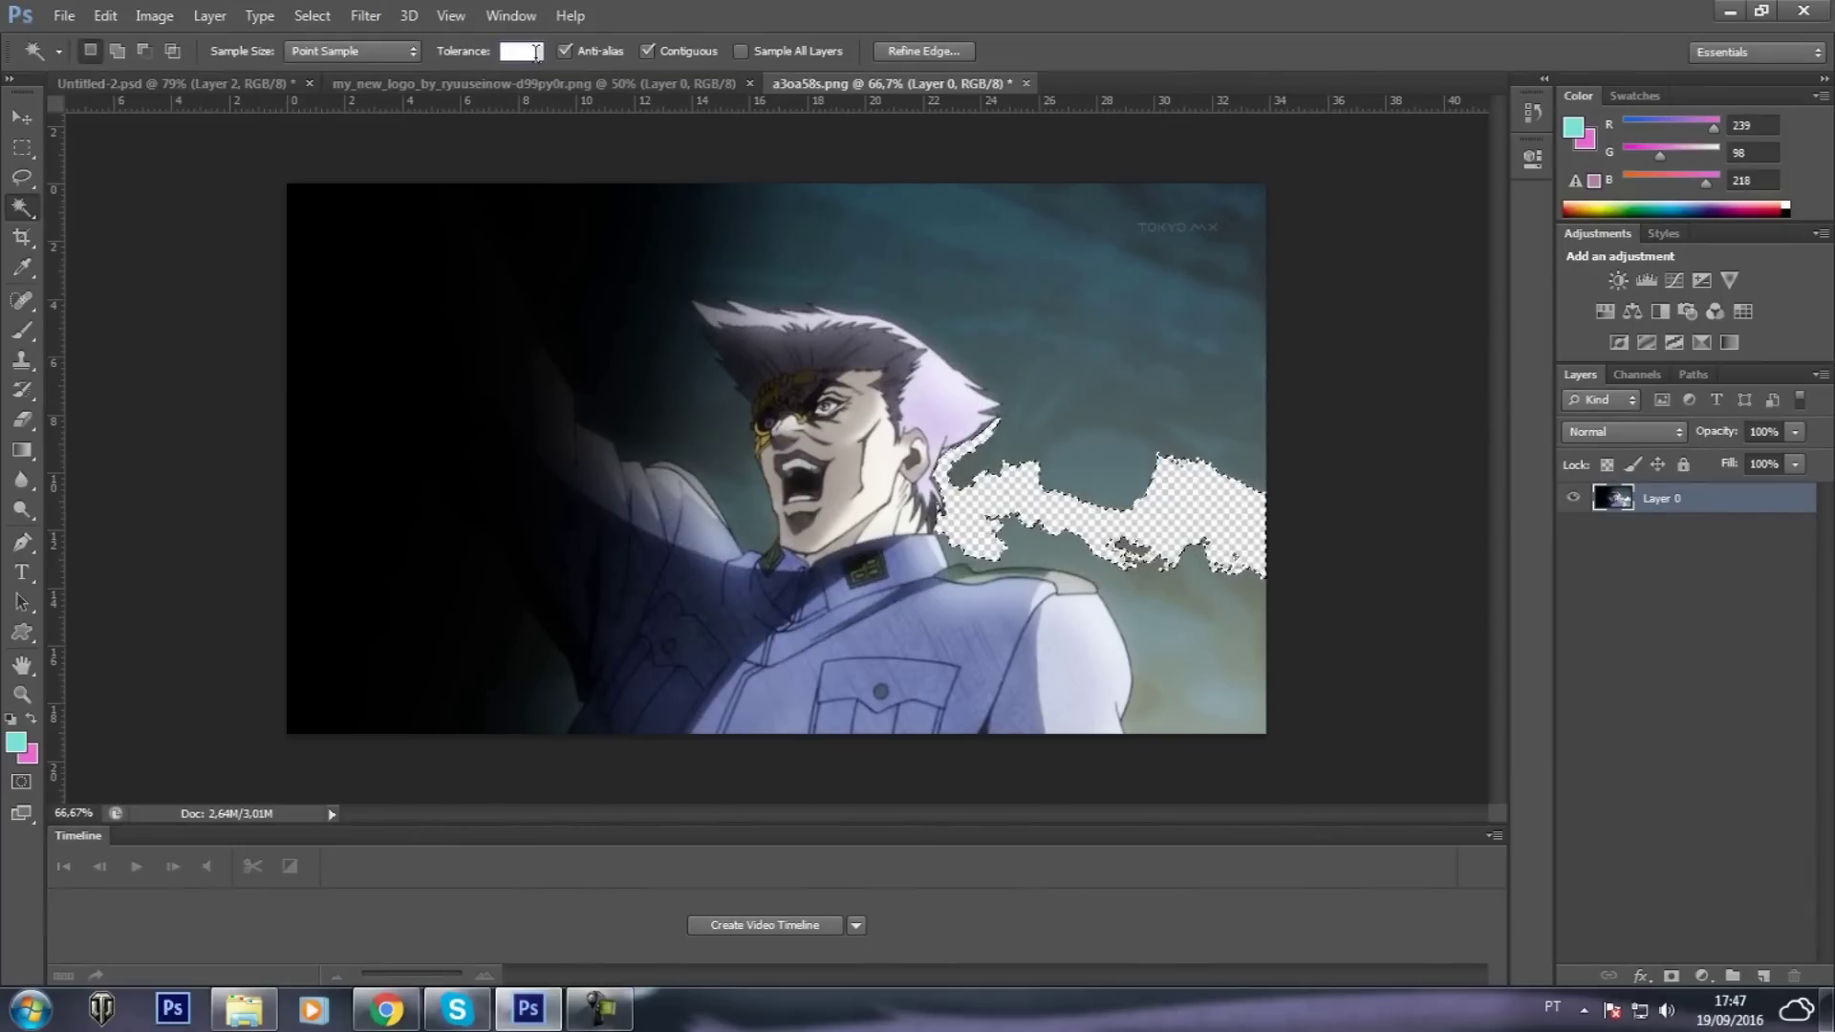
pyautogui.write('1')
pyautogui.write('20')
# Delete the upper-right sky patches behind the character at tolerance 20
pyautogui.click(1071, 260)
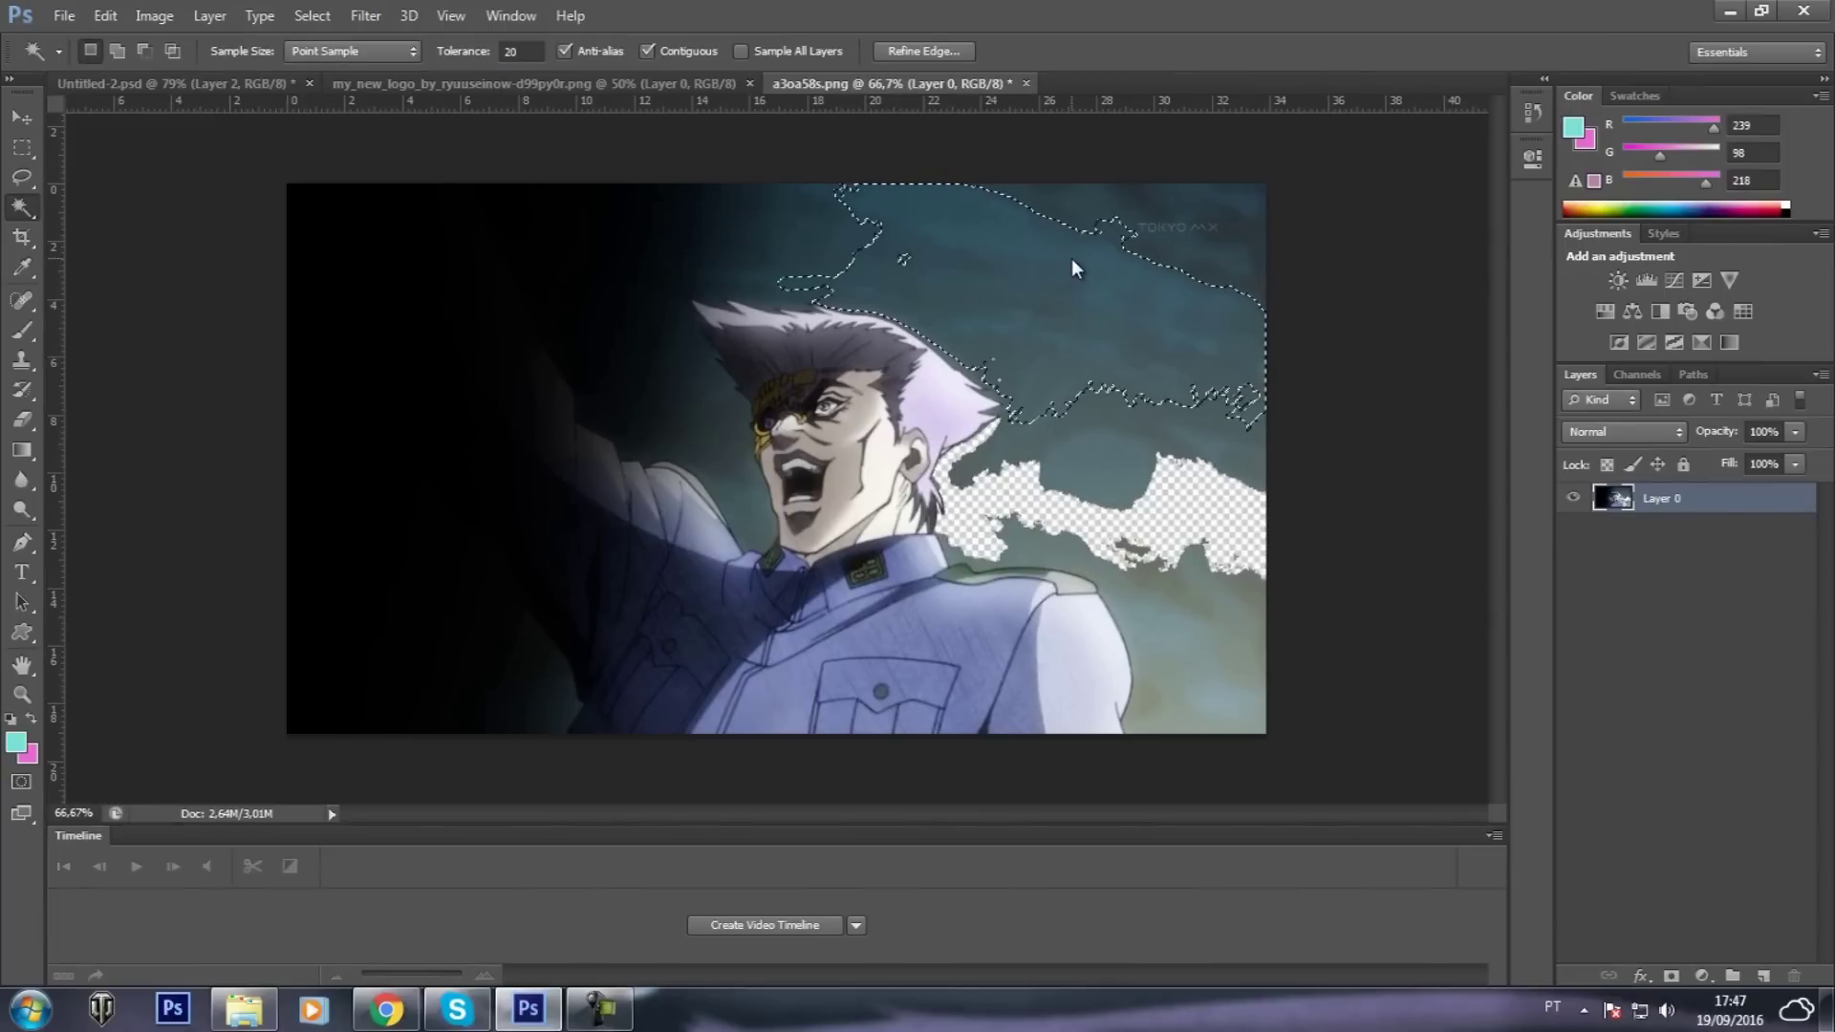
pyautogui.press('Return')
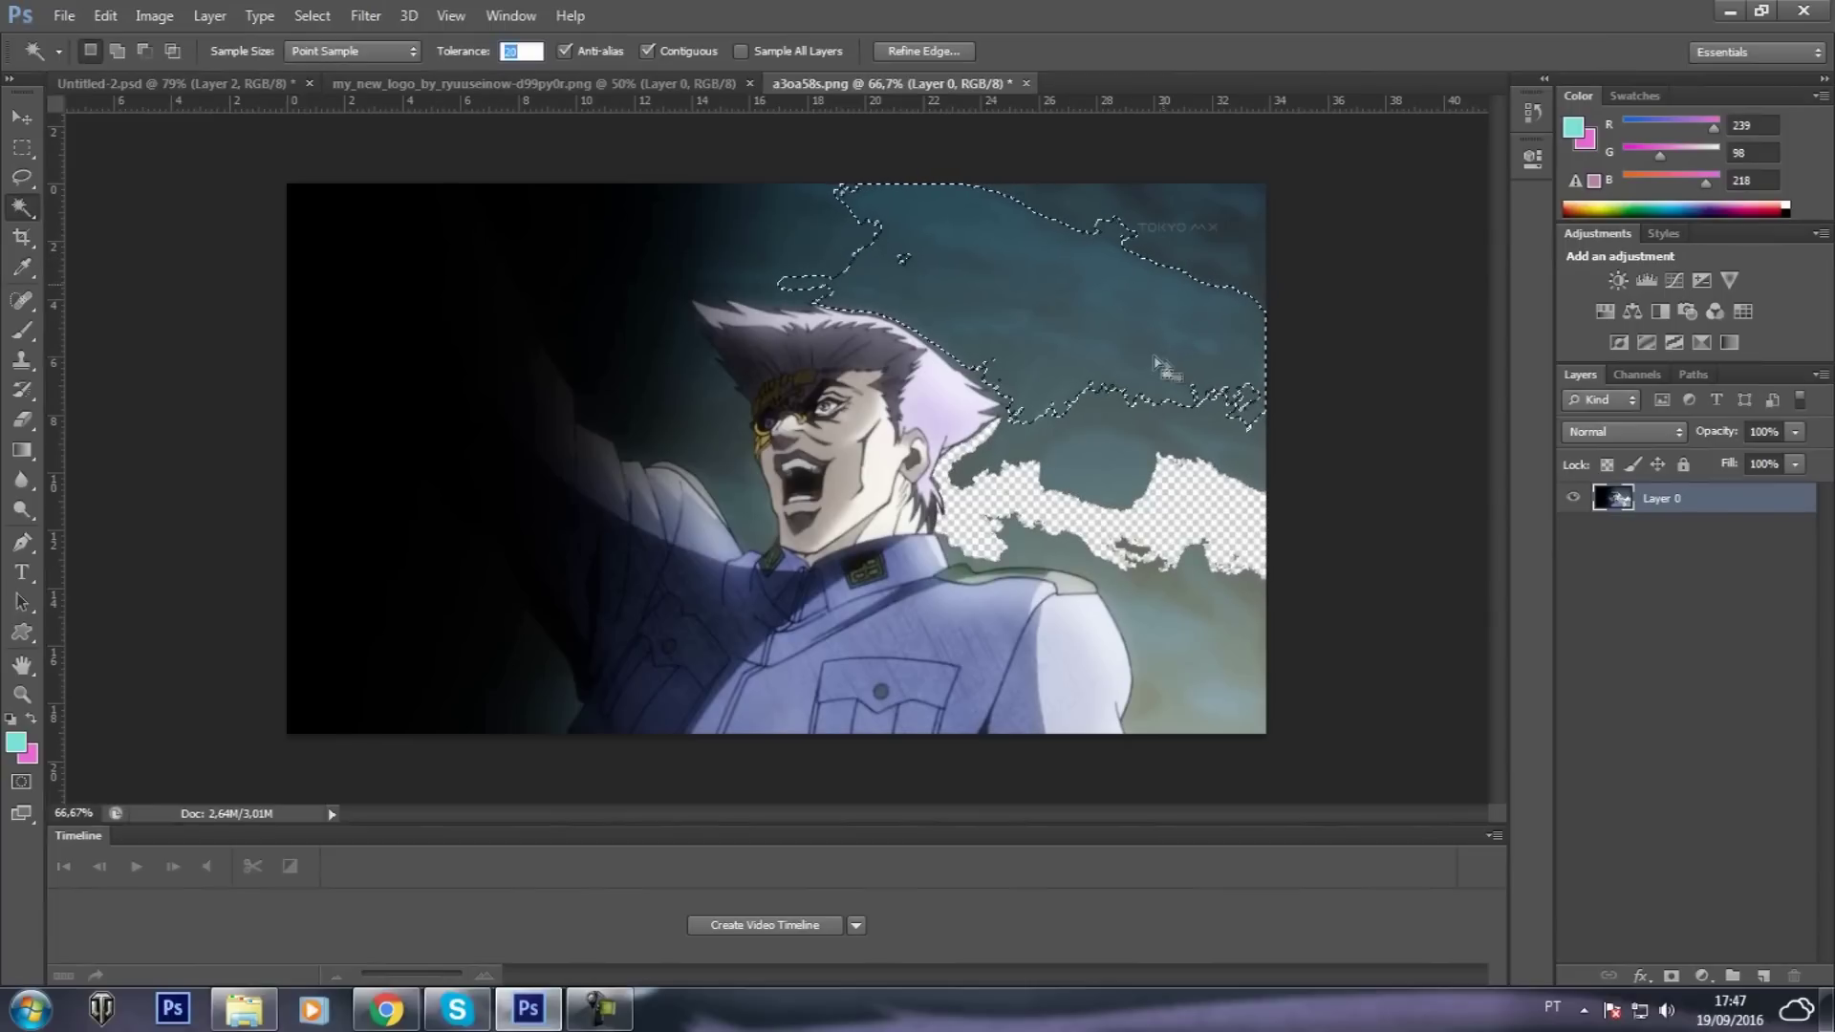
pyautogui.click(1097, 304)
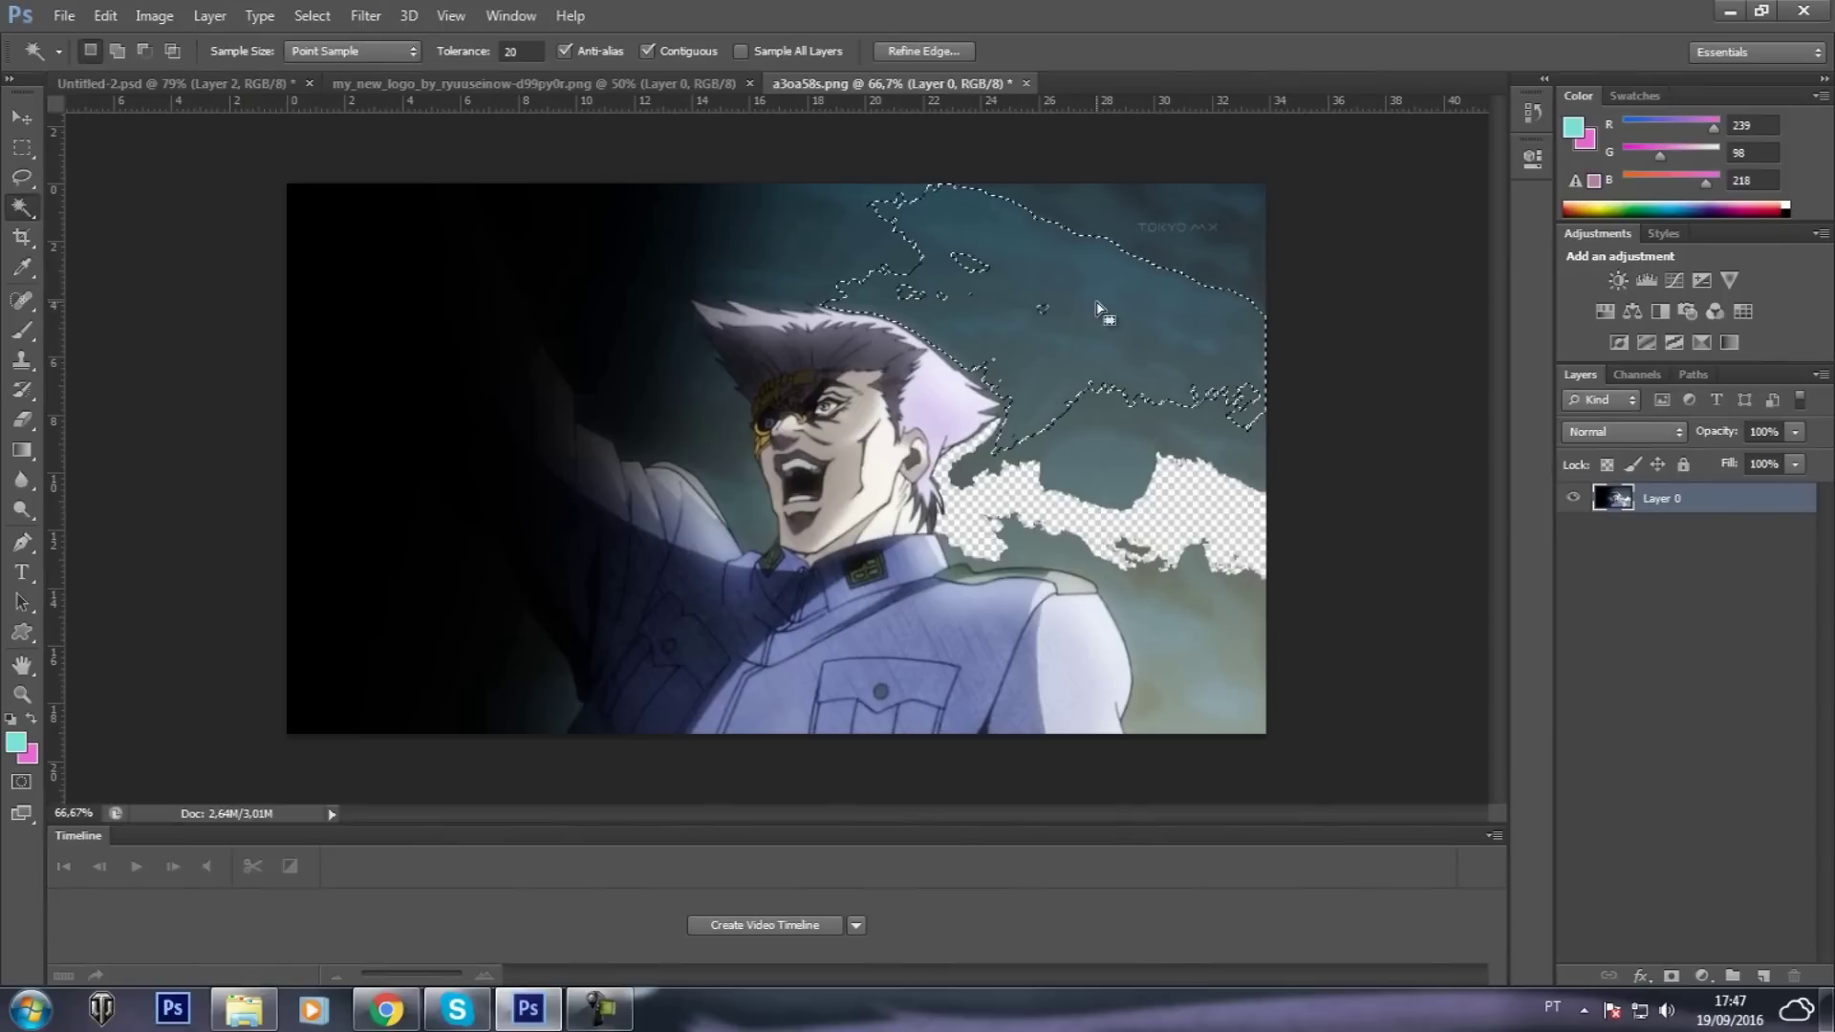
pyautogui.press('Delete')
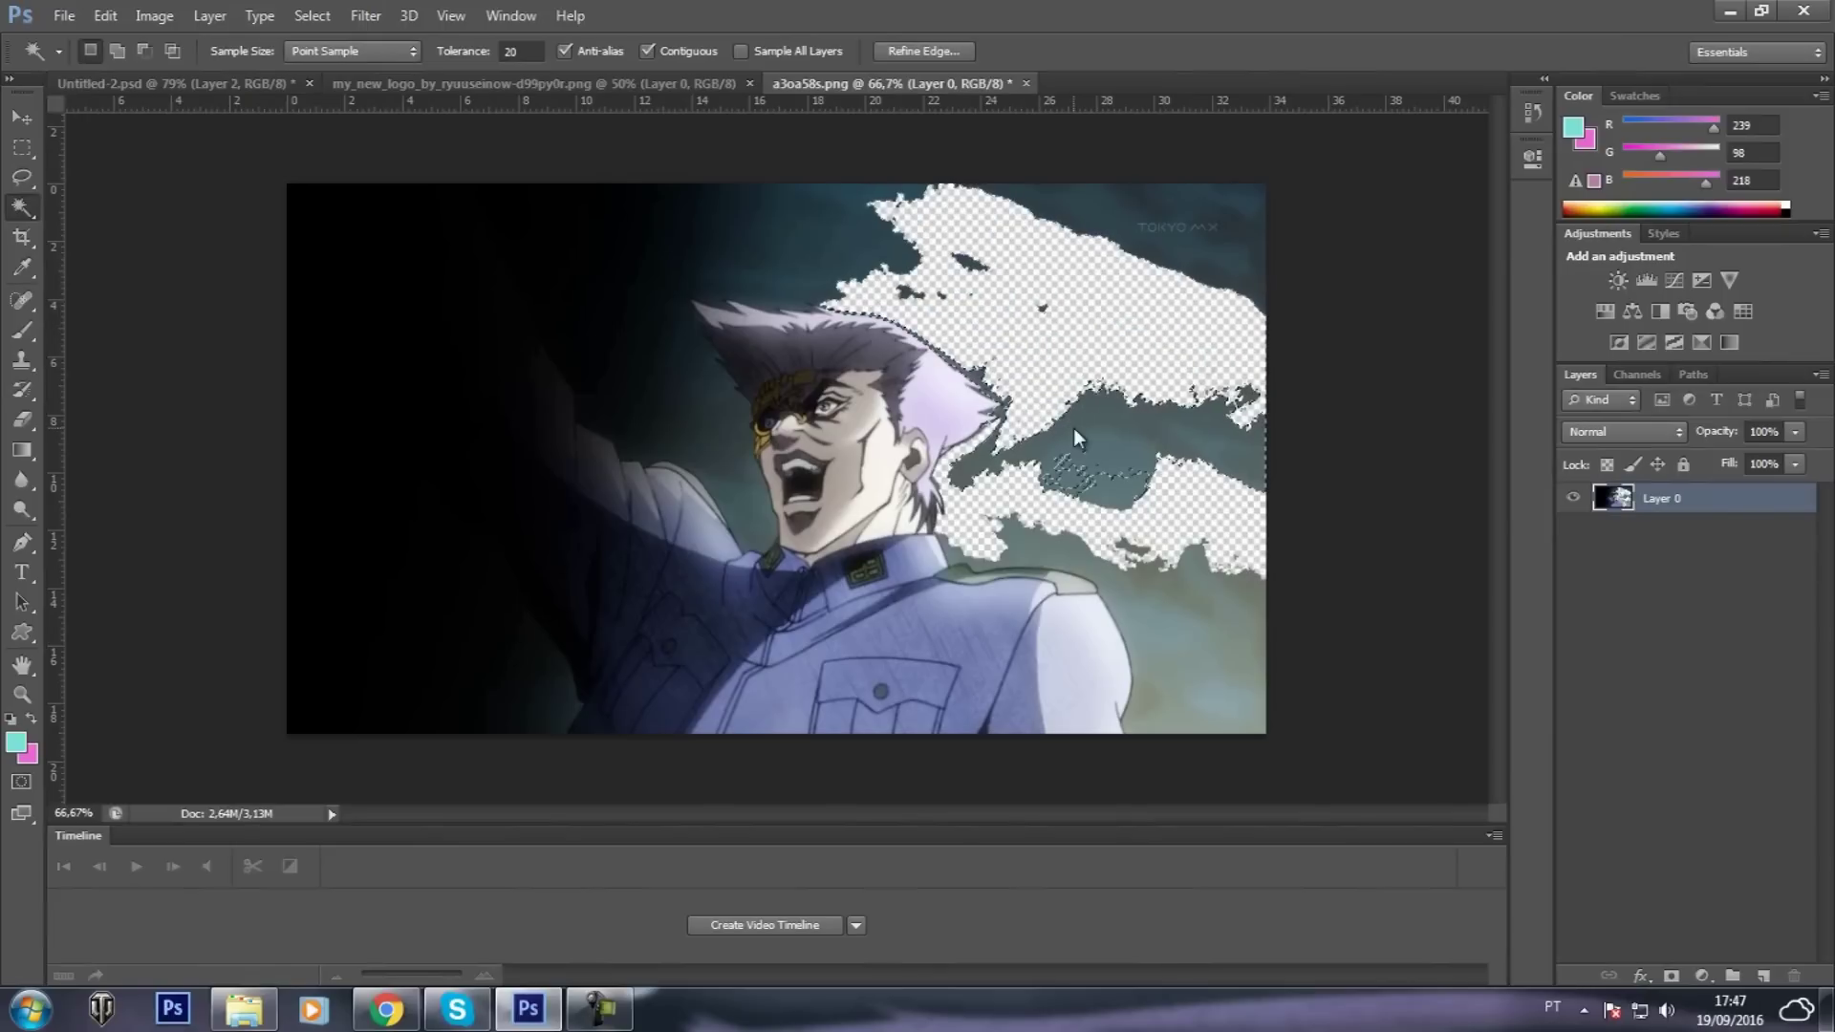
pyautogui.click(1074, 432)
pyautogui.press('Delete')
pyautogui.click(1099, 483)
pyautogui.press('Delete')
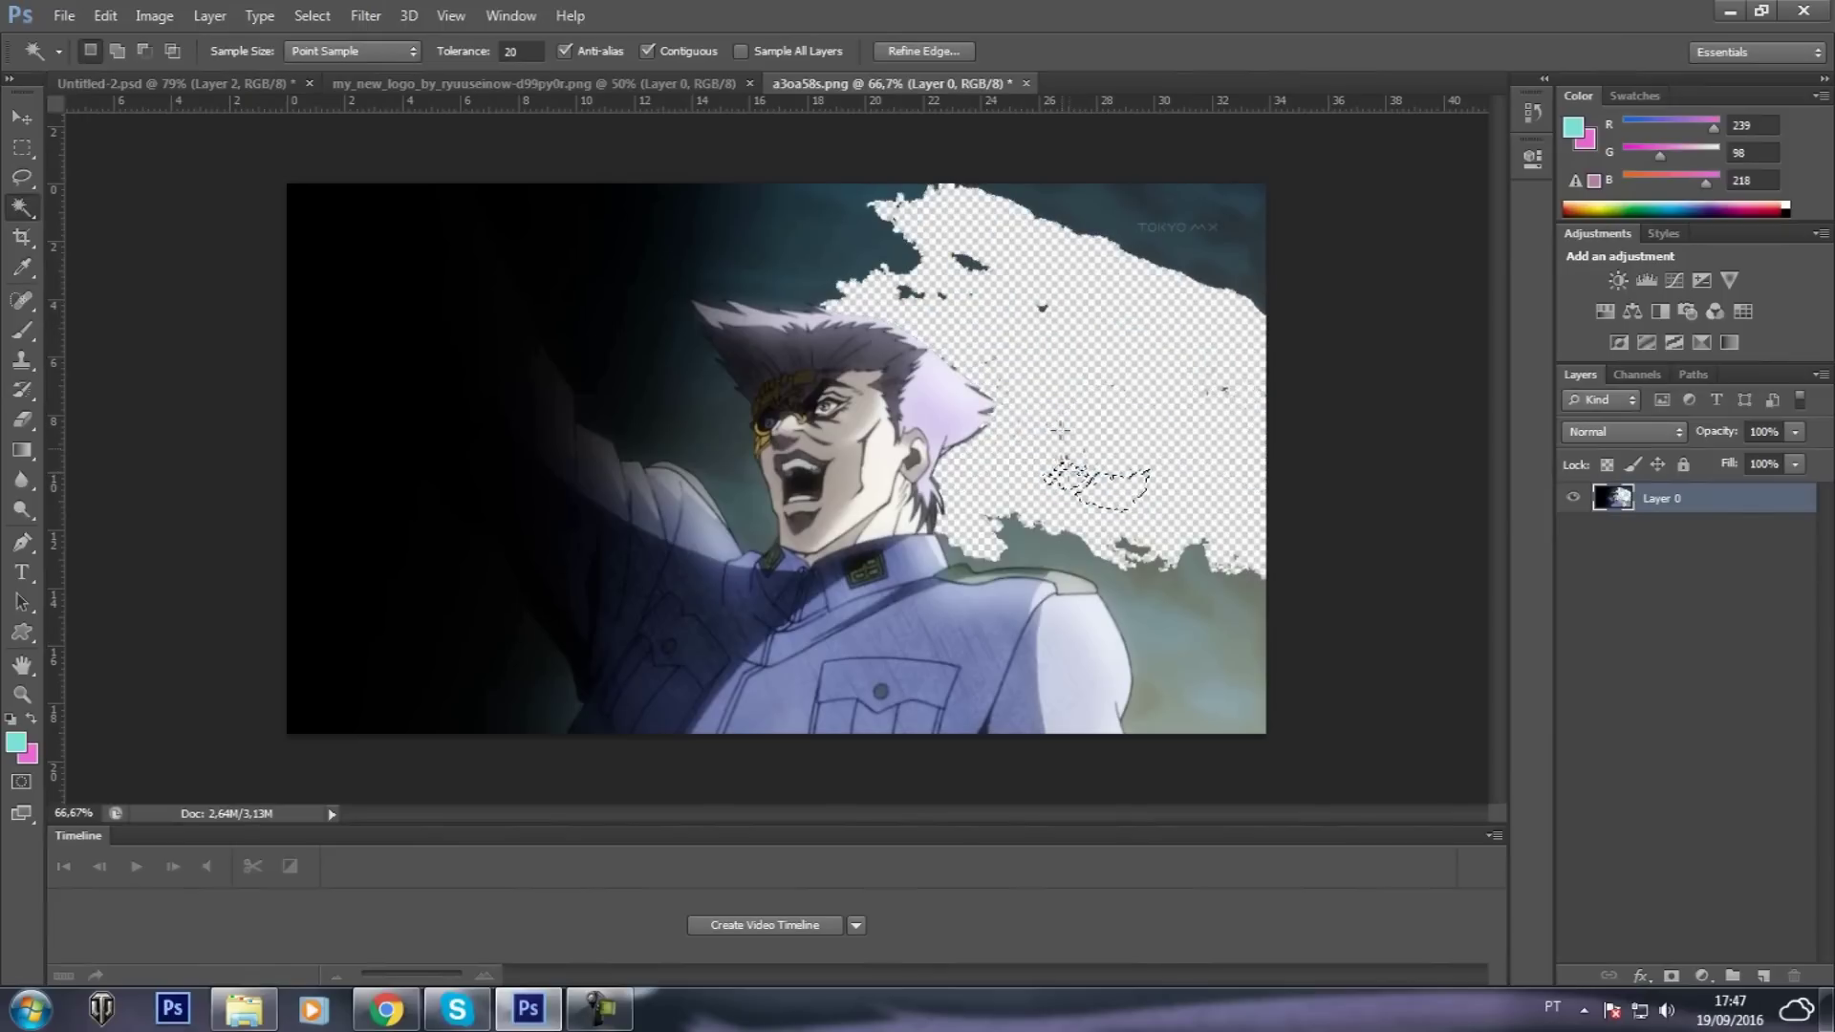
# Remove the leftover dark specks in the sky and deselect
pyautogui.click(1040, 311)
pyautogui.click(970, 262)
pyautogui.press('Delete')
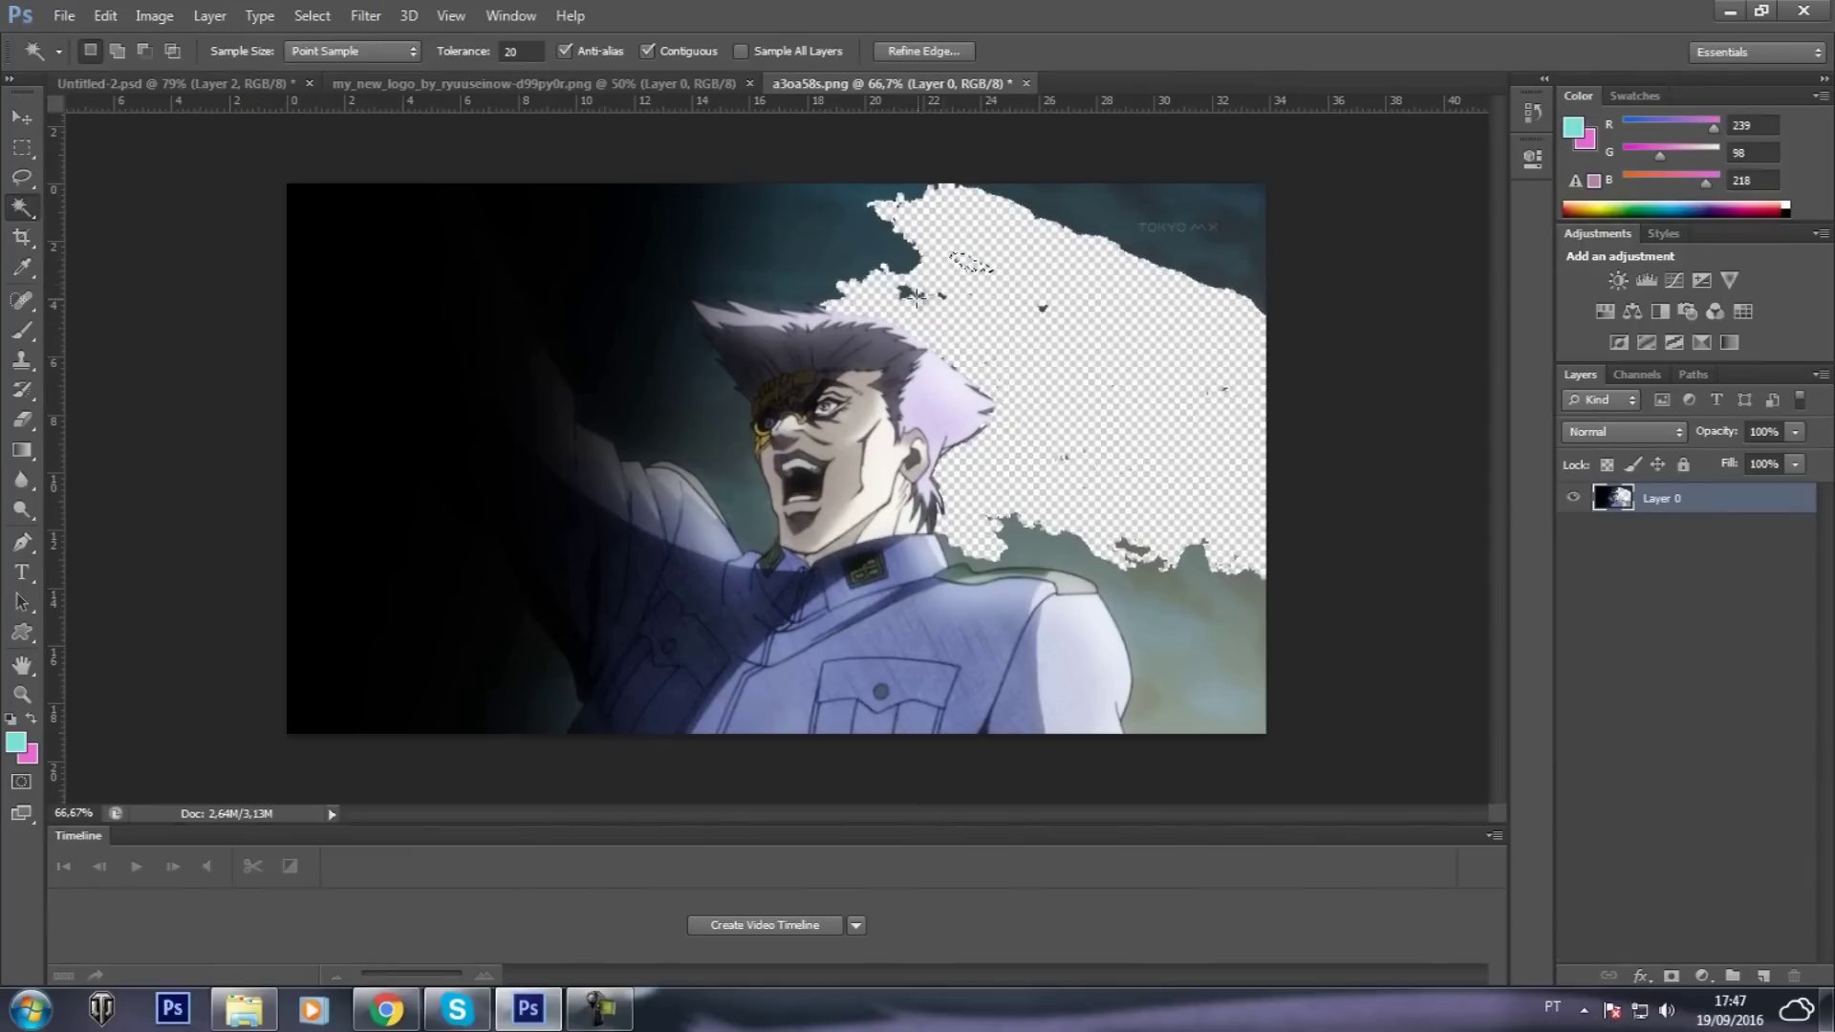
pyautogui.click(908, 294)
pyautogui.click(730, 405)
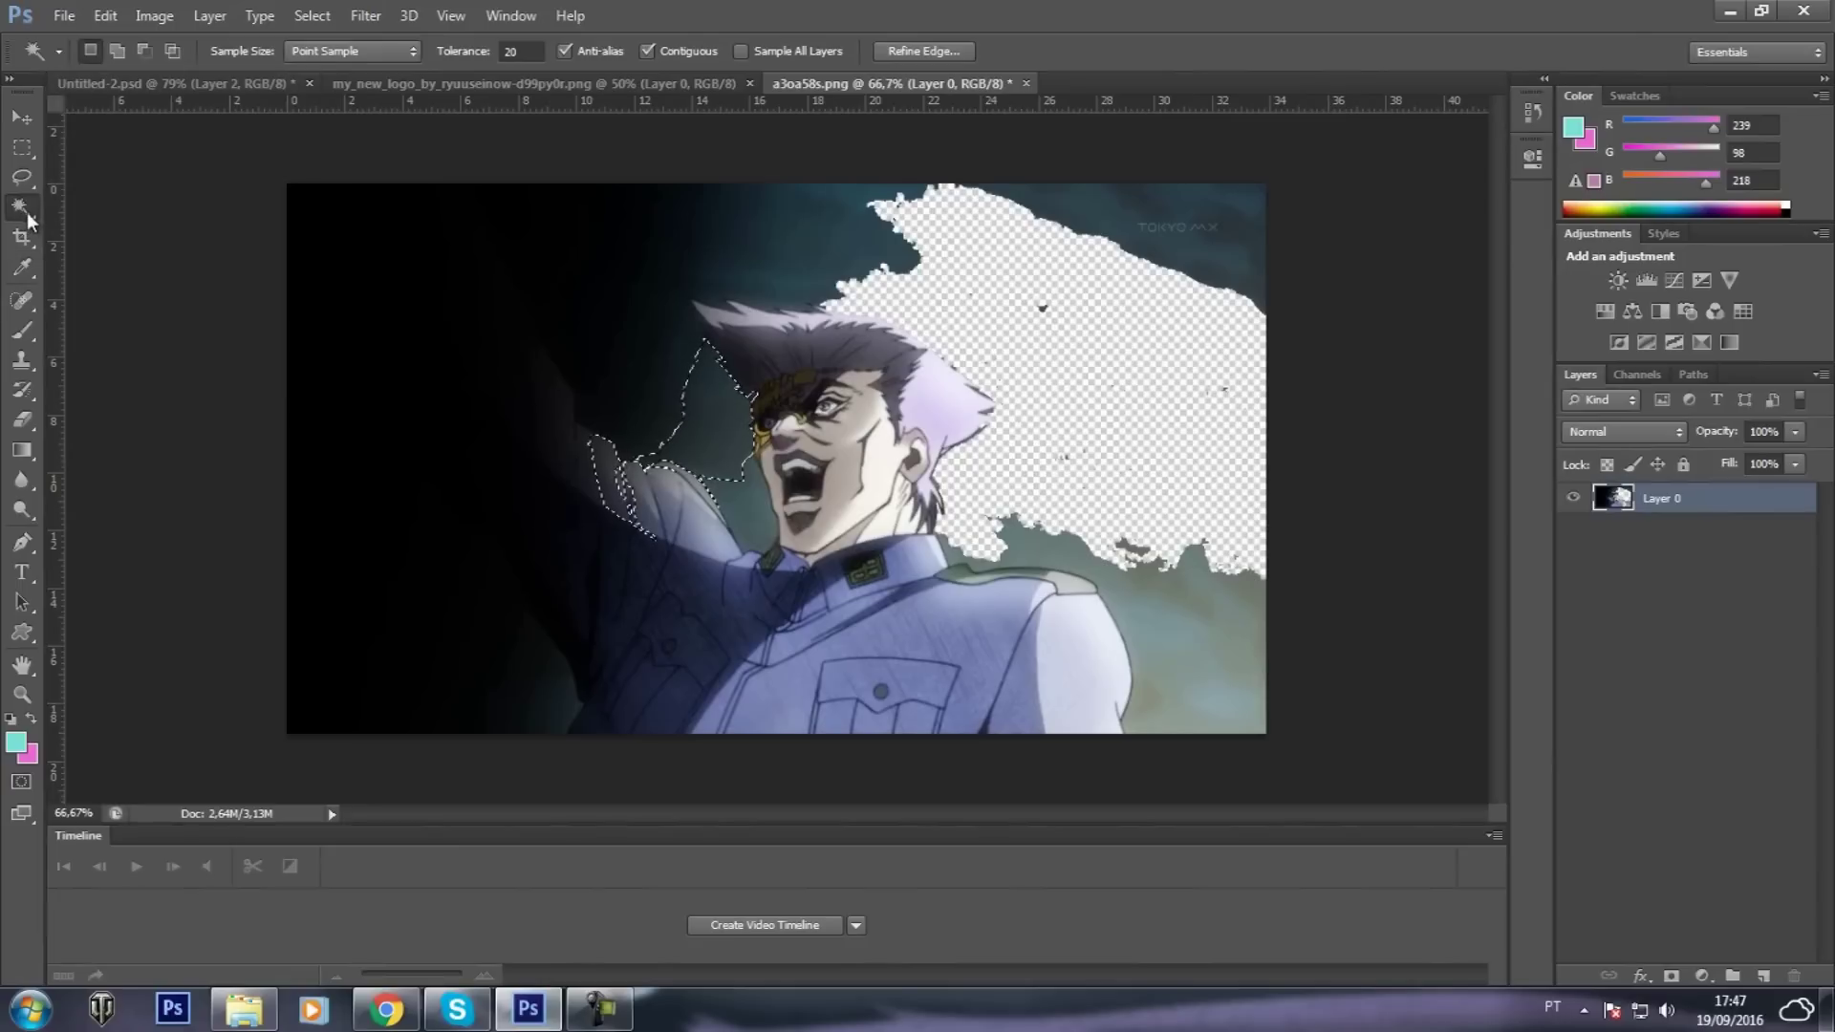
pyautogui.hotkey('ctrl', 'd')
# Switch to the Quick Selection Tool with an 18 px brush
pyautogui.rightClick(32, 206)
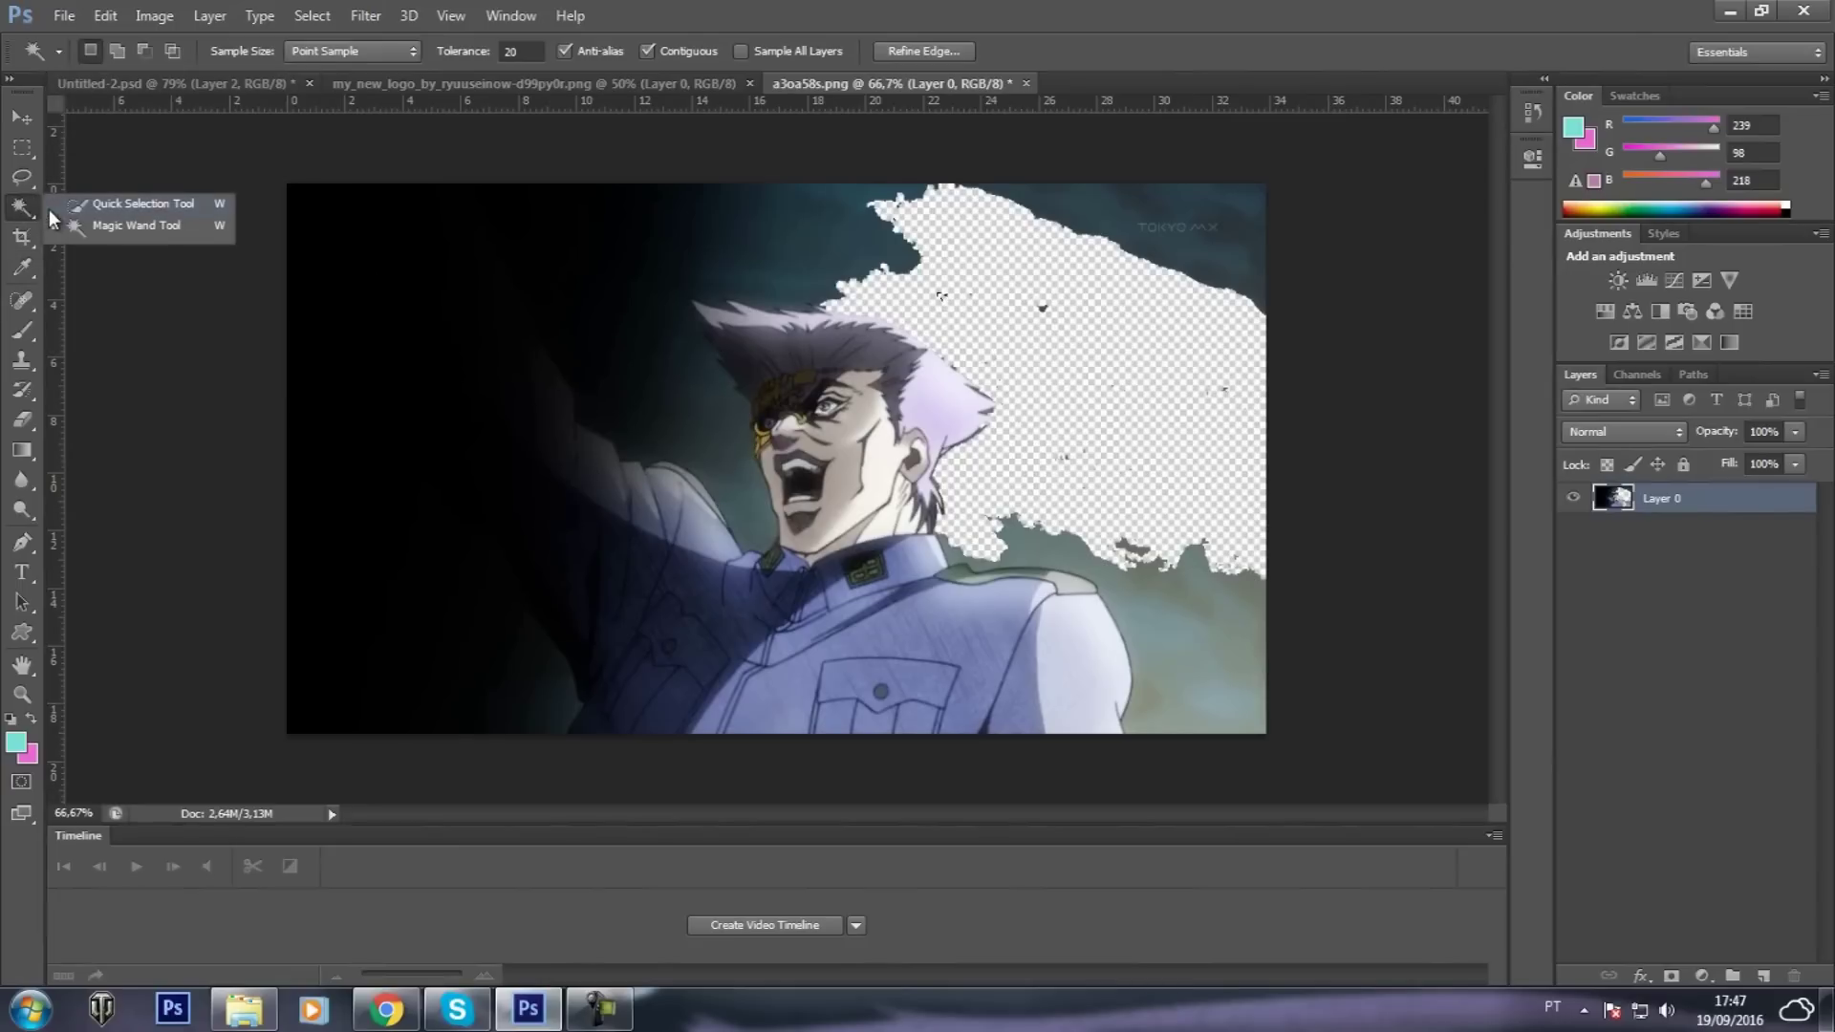
pyautogui.click(52, 208)
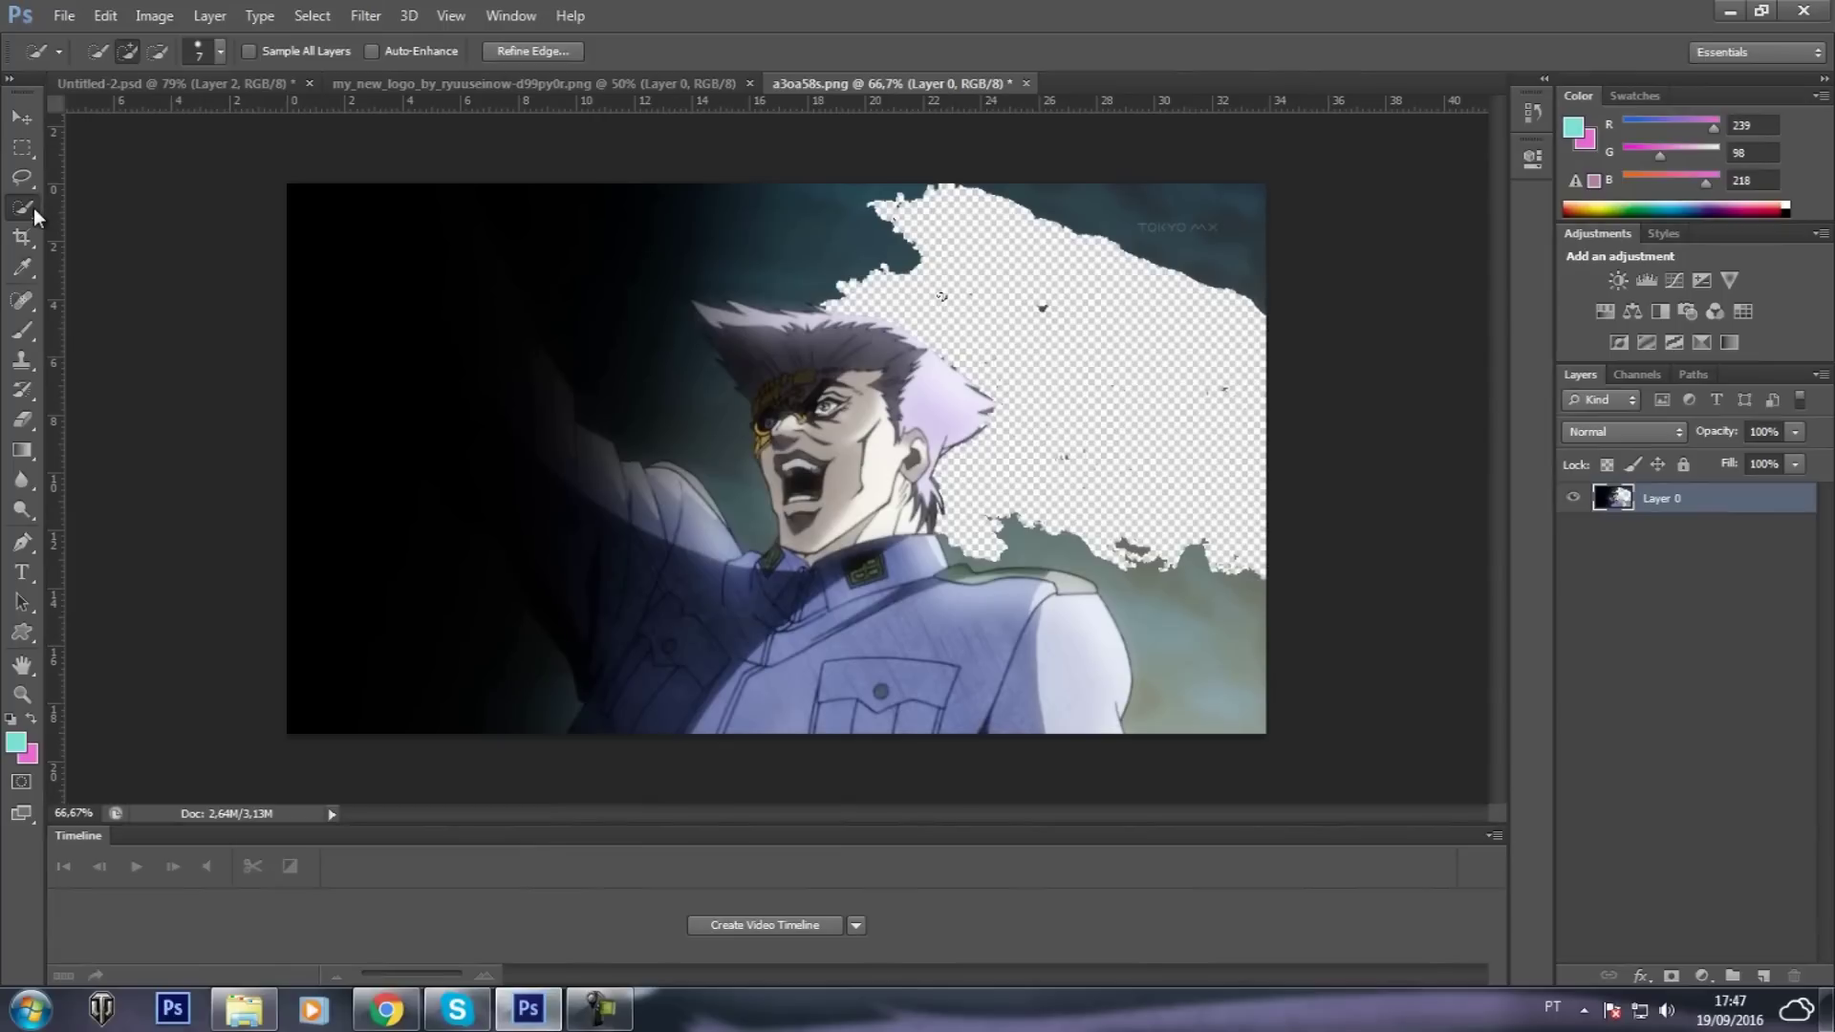
pyautogui.rightClick(28, 209)
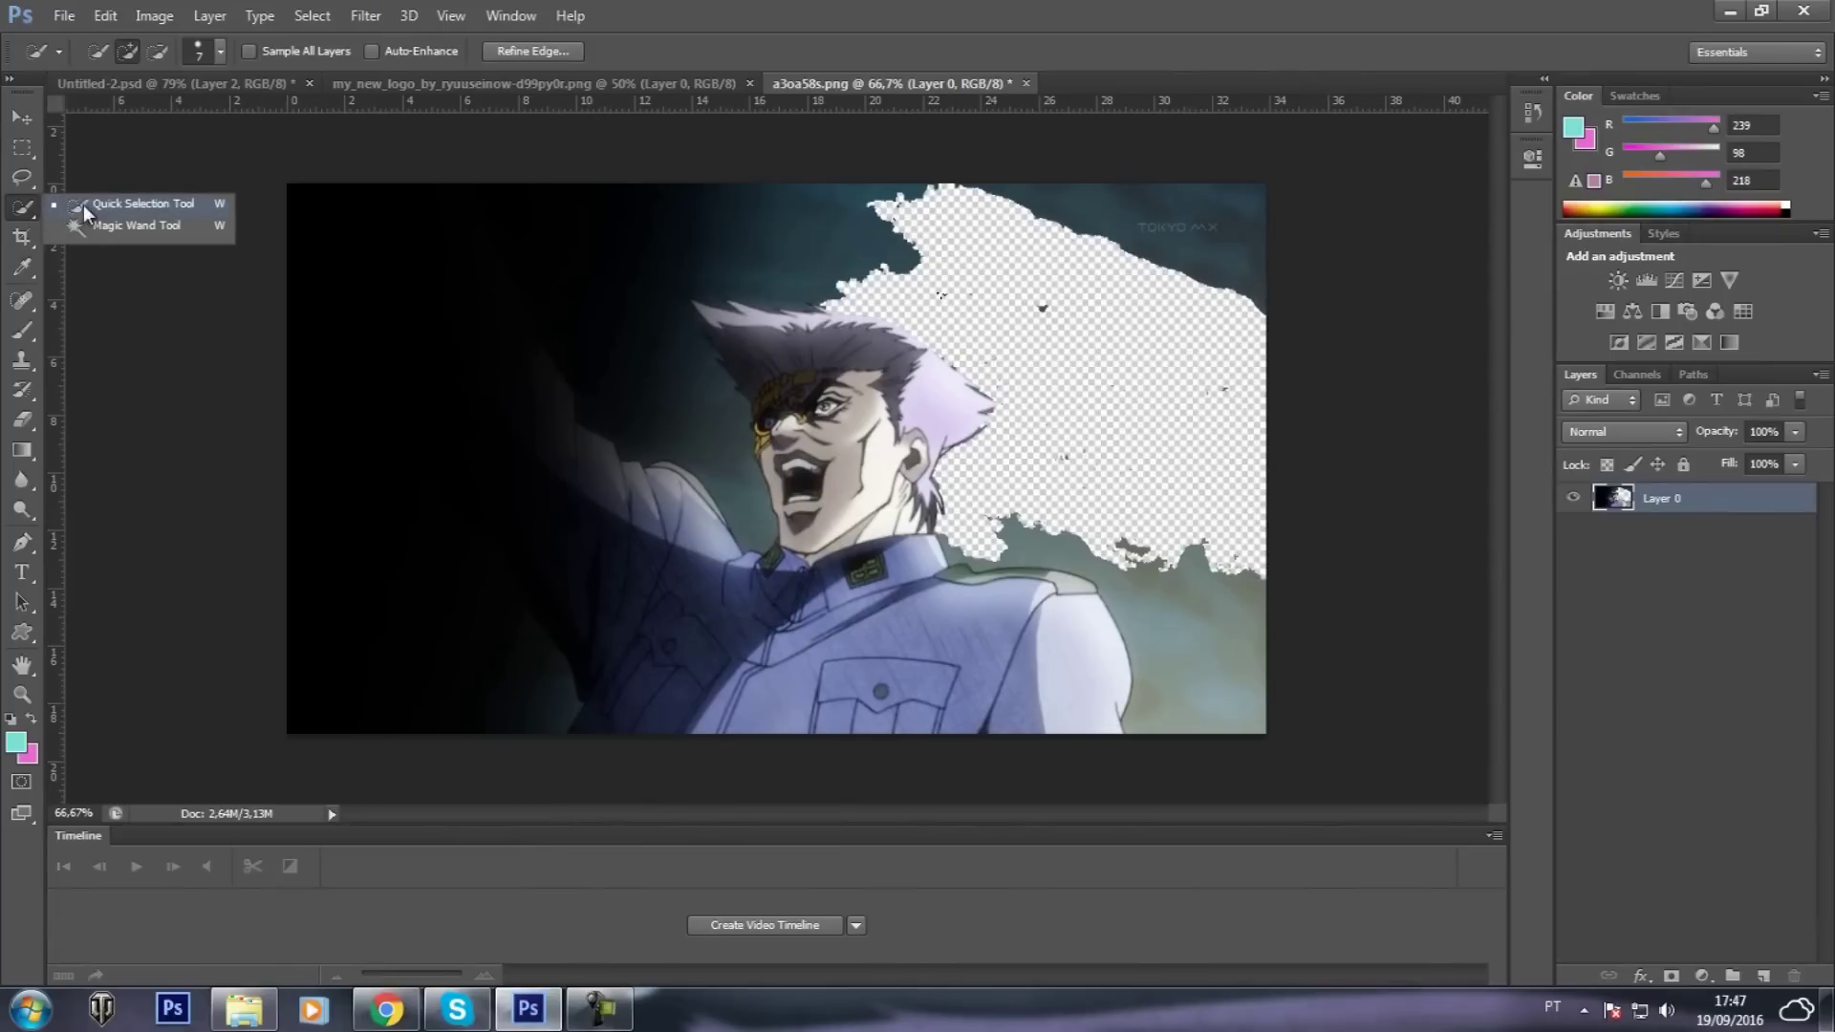
pyautogui.click(38, 207)
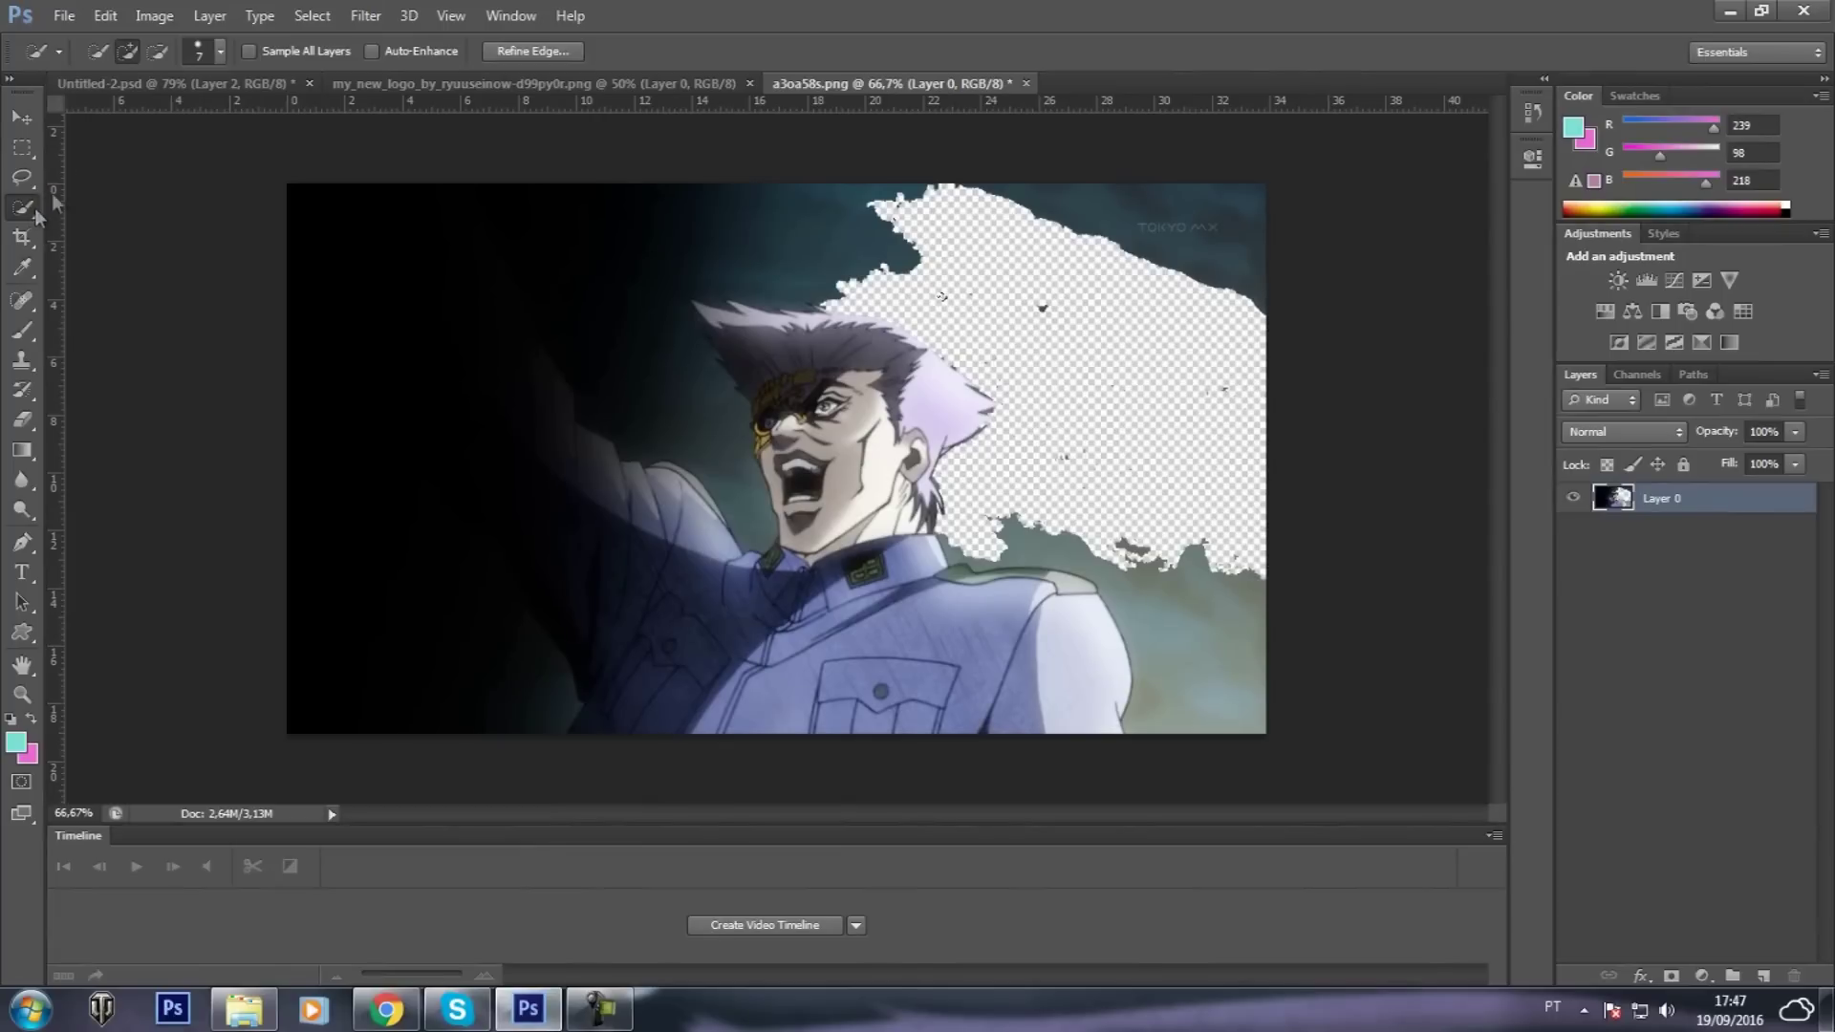
pyautogui.click(221, 49)
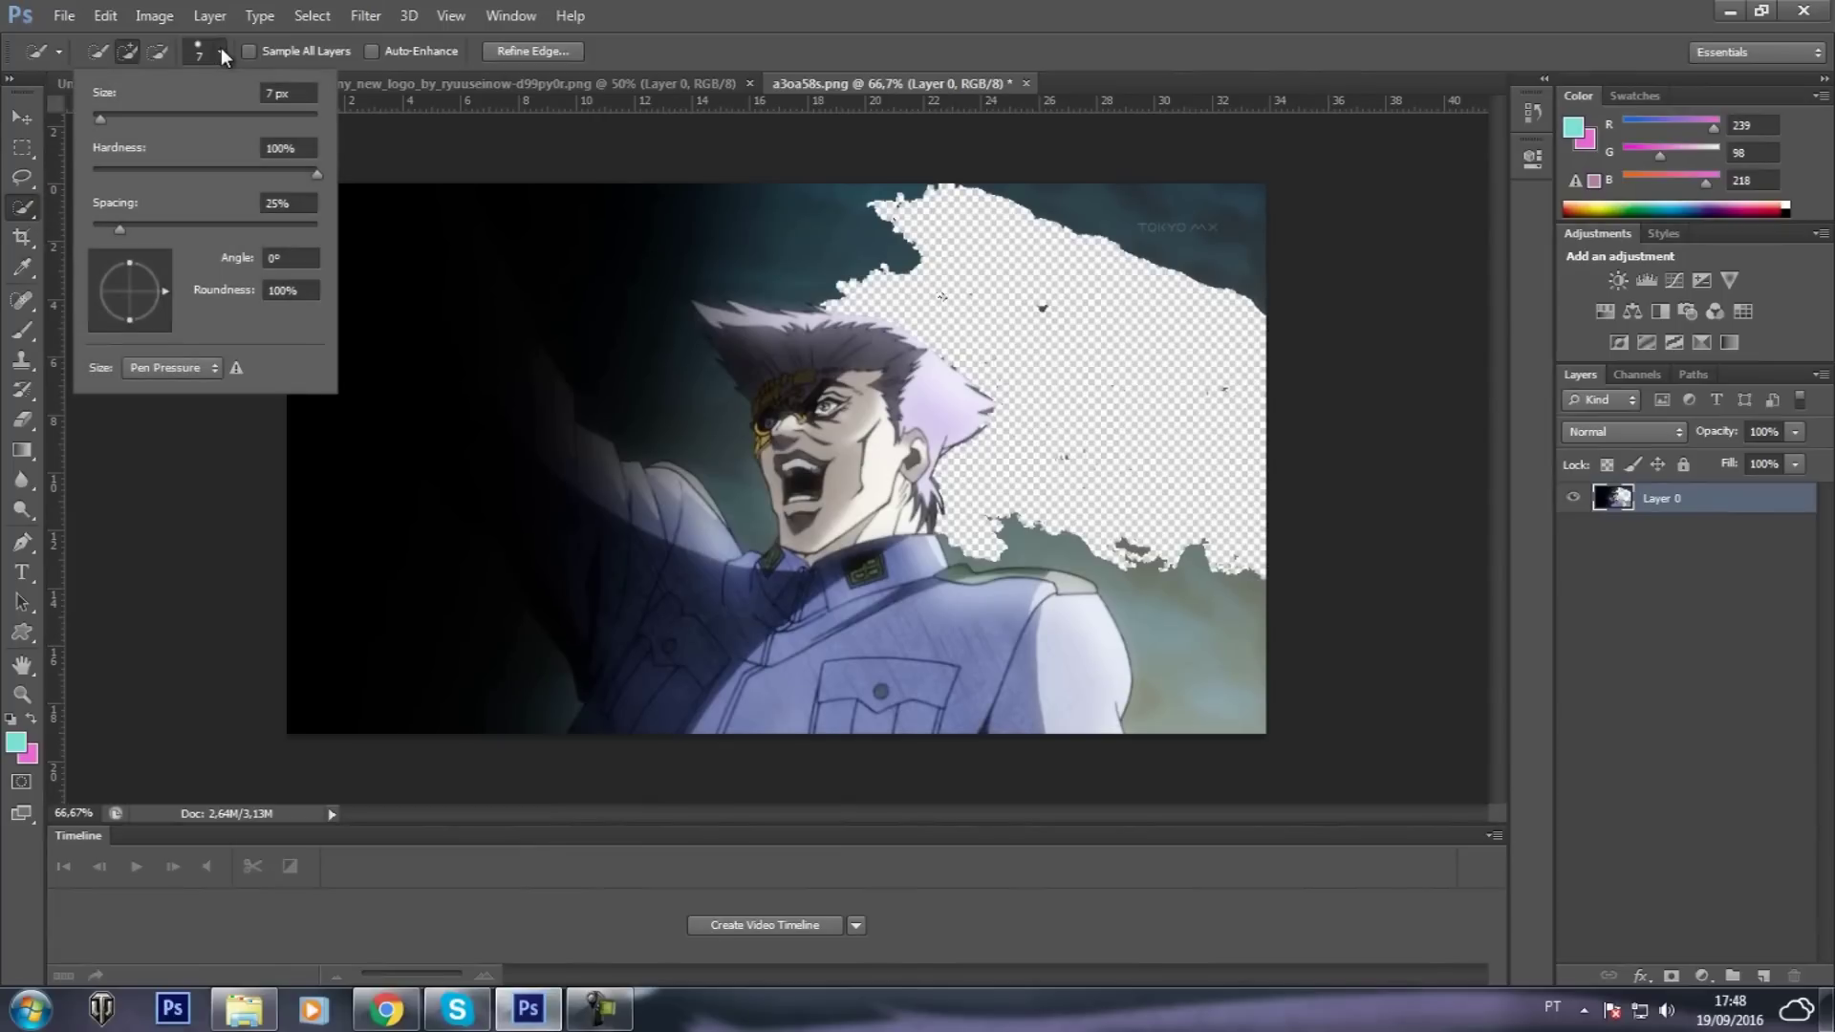
pyautogui.click(222, 55)
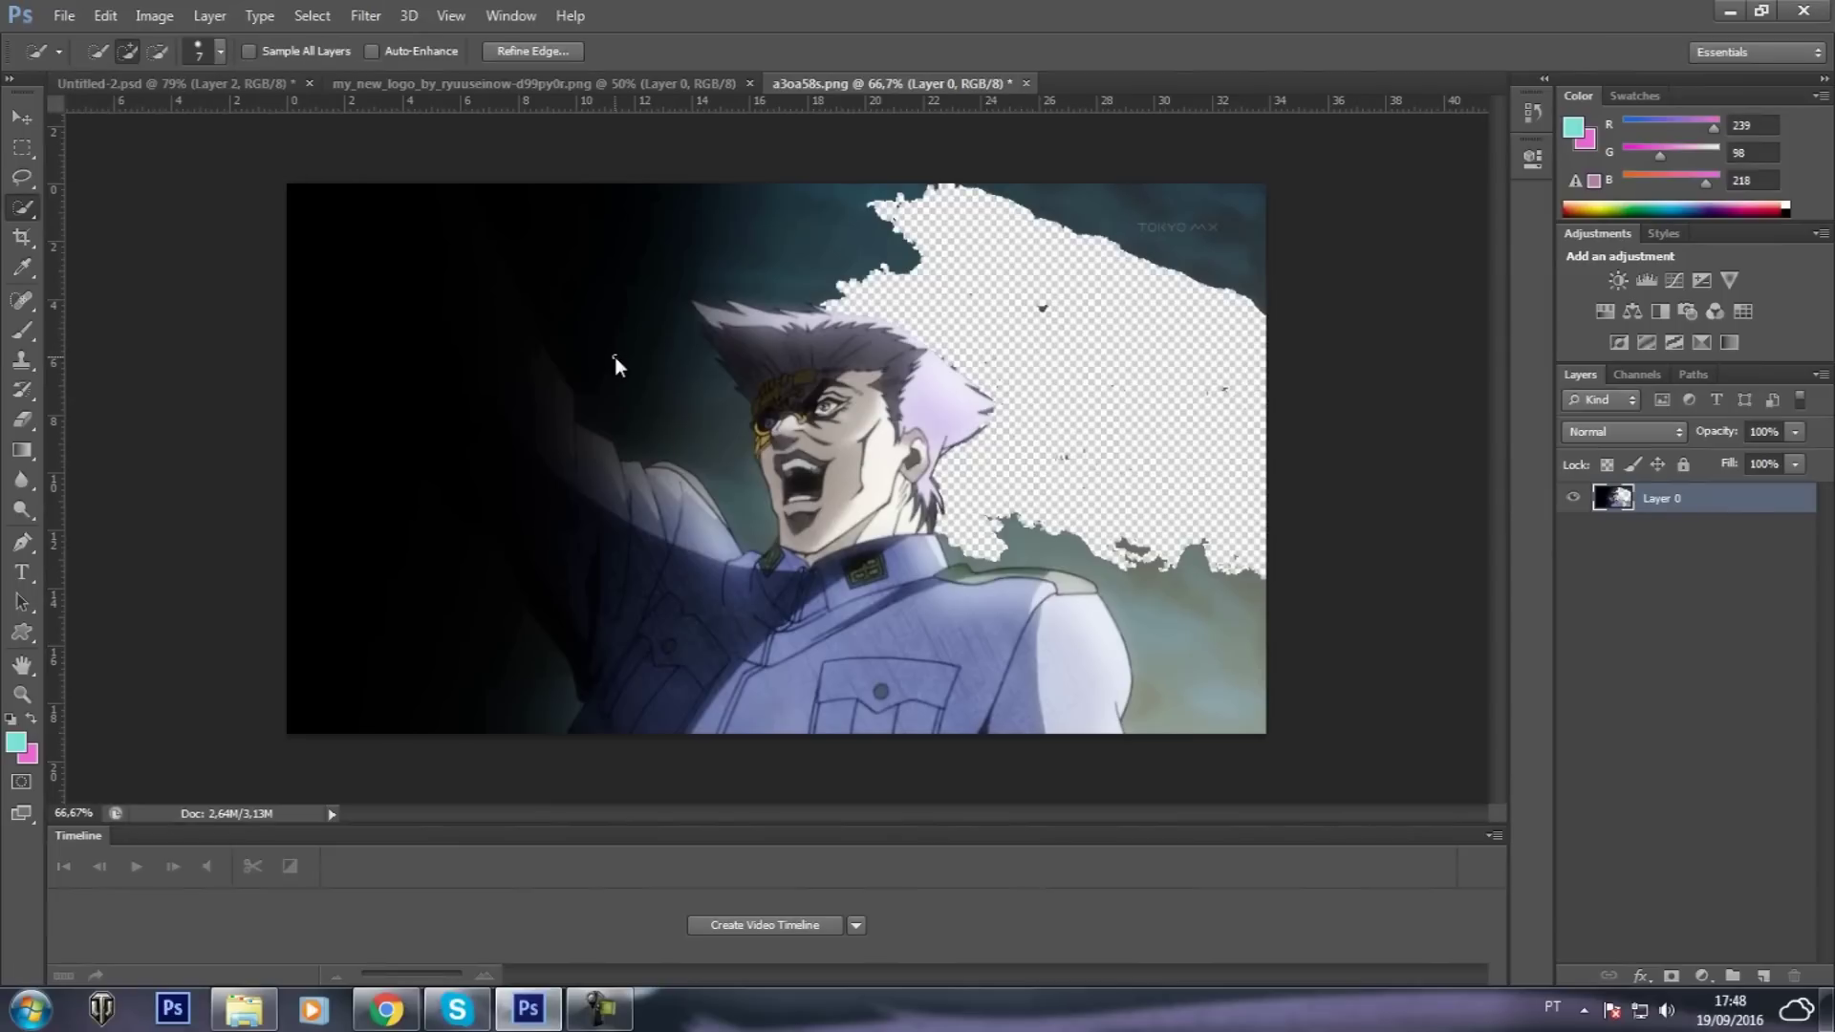
pyautogui.click(221, 50)
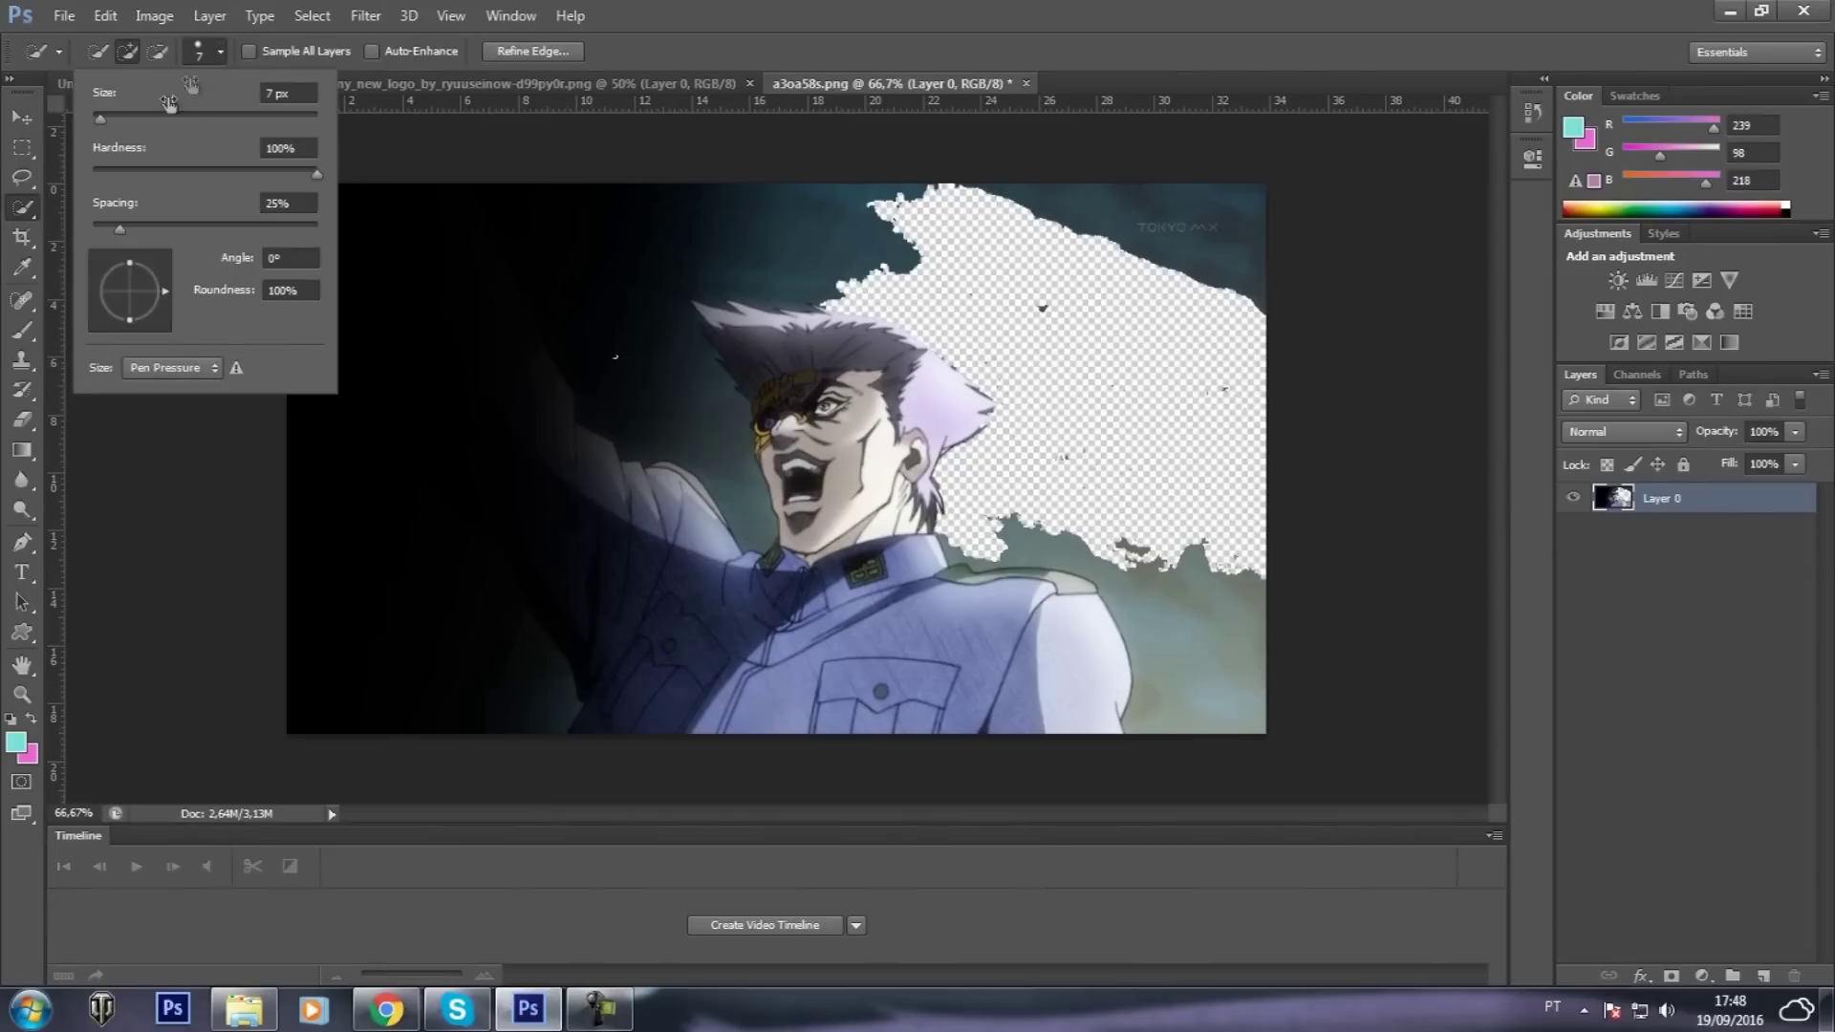
pyautogui.moveTo(100, 118); pyautogui.dragTo(113, 119)
pyautogui.click(222, 49)
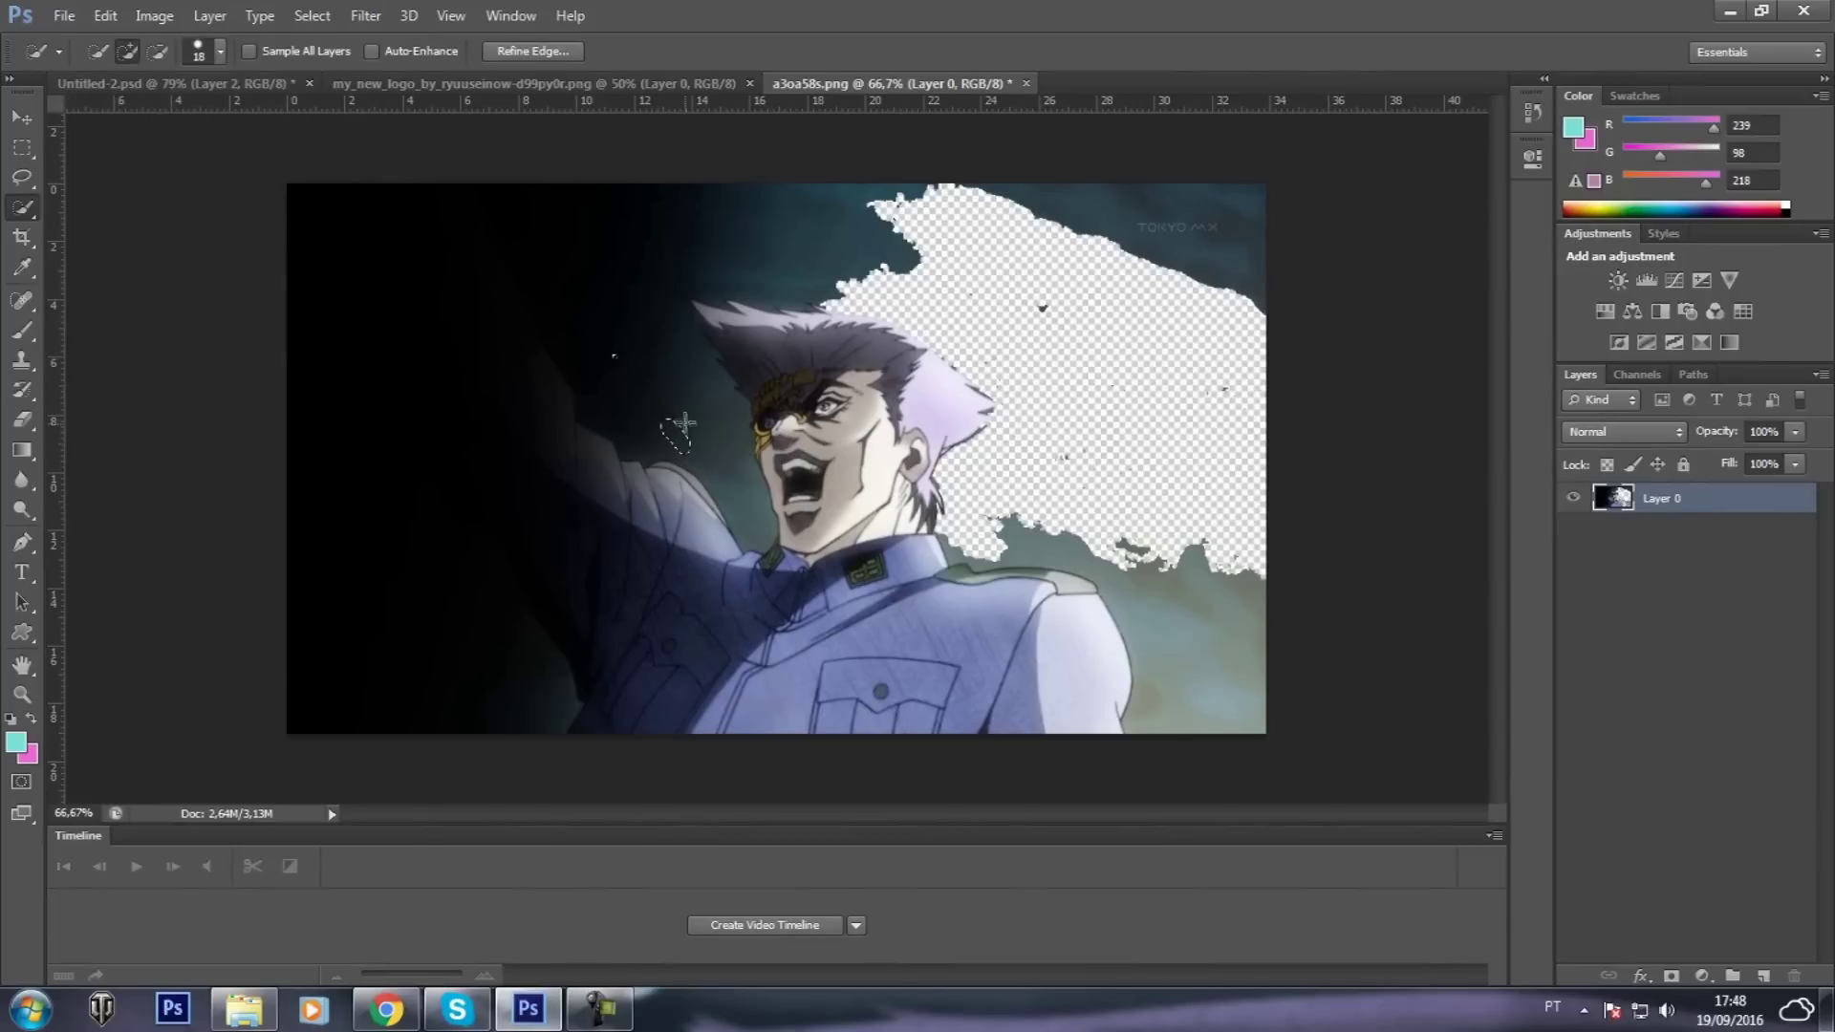
# Select the top-left background, subtract the face and arm, and delete it
pyautogui.moveTo(656, 383)
pyautogui.mouseDown()
pyautogui.moveTo(616, 383)
pyautogui.moveTo(631, 364)
pyautogui.moveTo(602, 246)
pyautogui.moveTo(418, 212)
pyautogui.moveTo(307, 267)
pyautogui.moveTo(281, 342)
pyautogui.mouseUp()
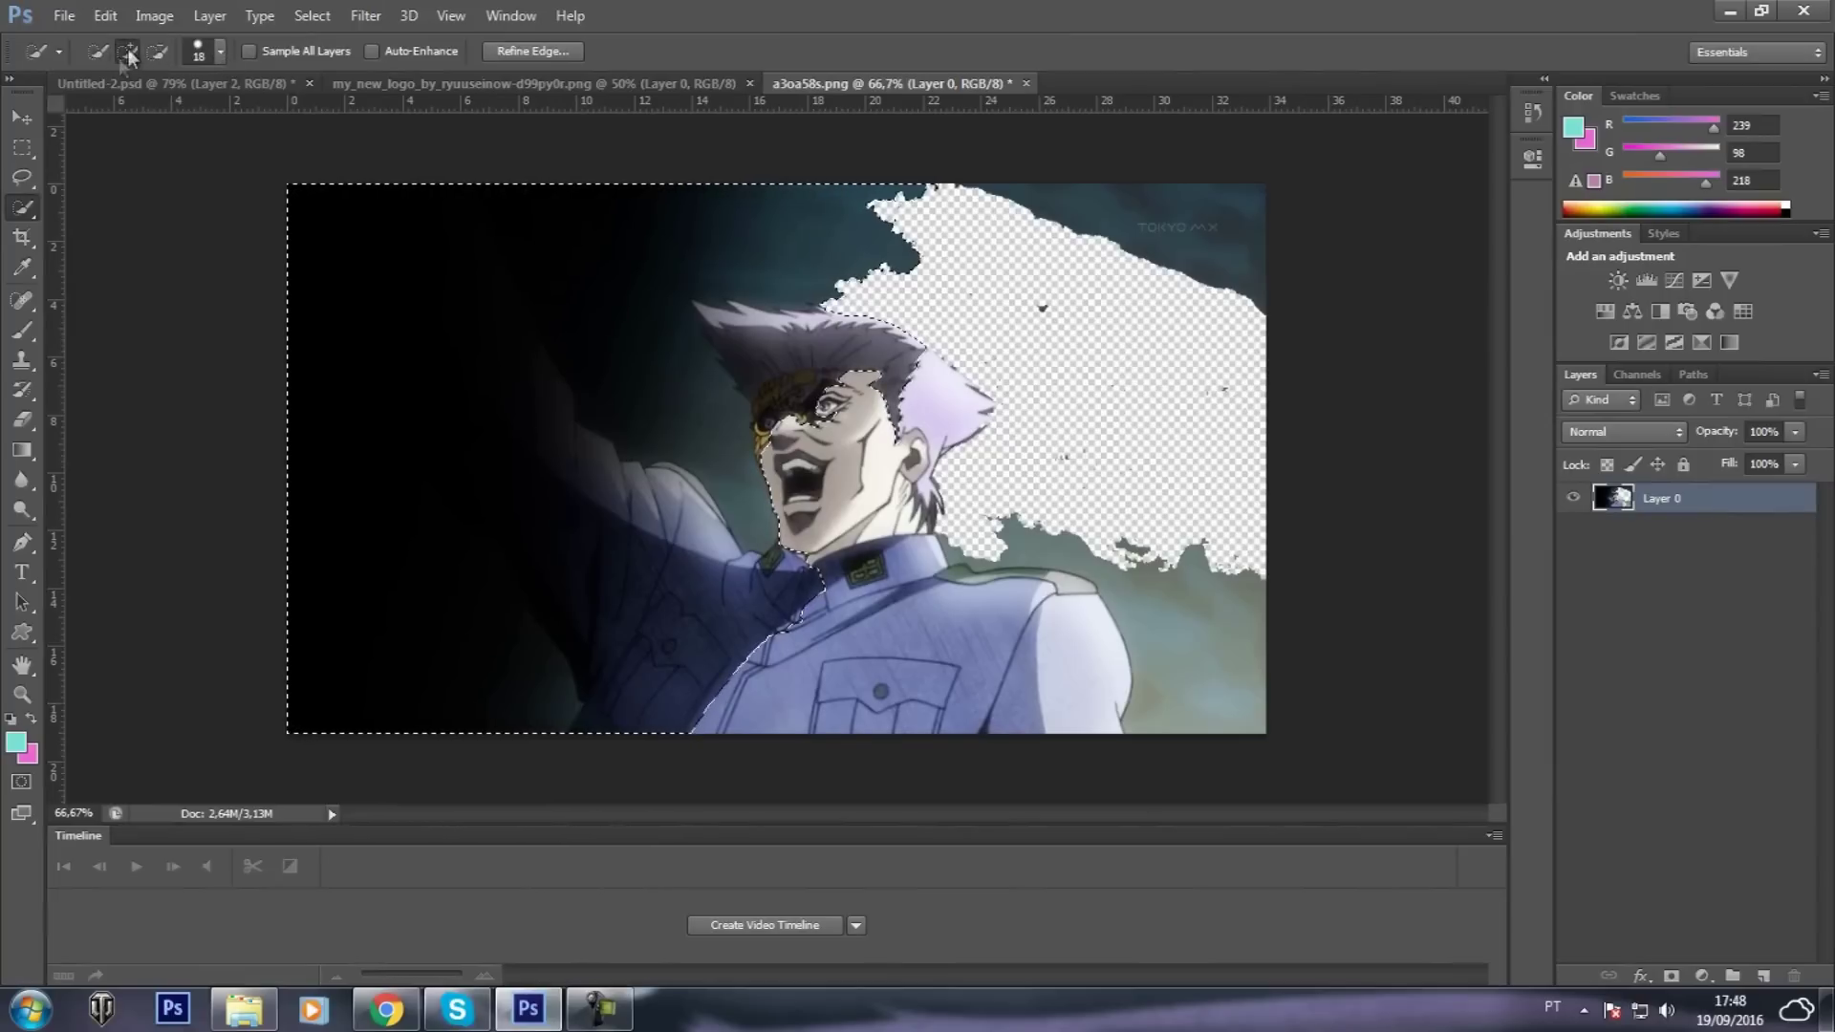
pyautogui.click(158, 50)
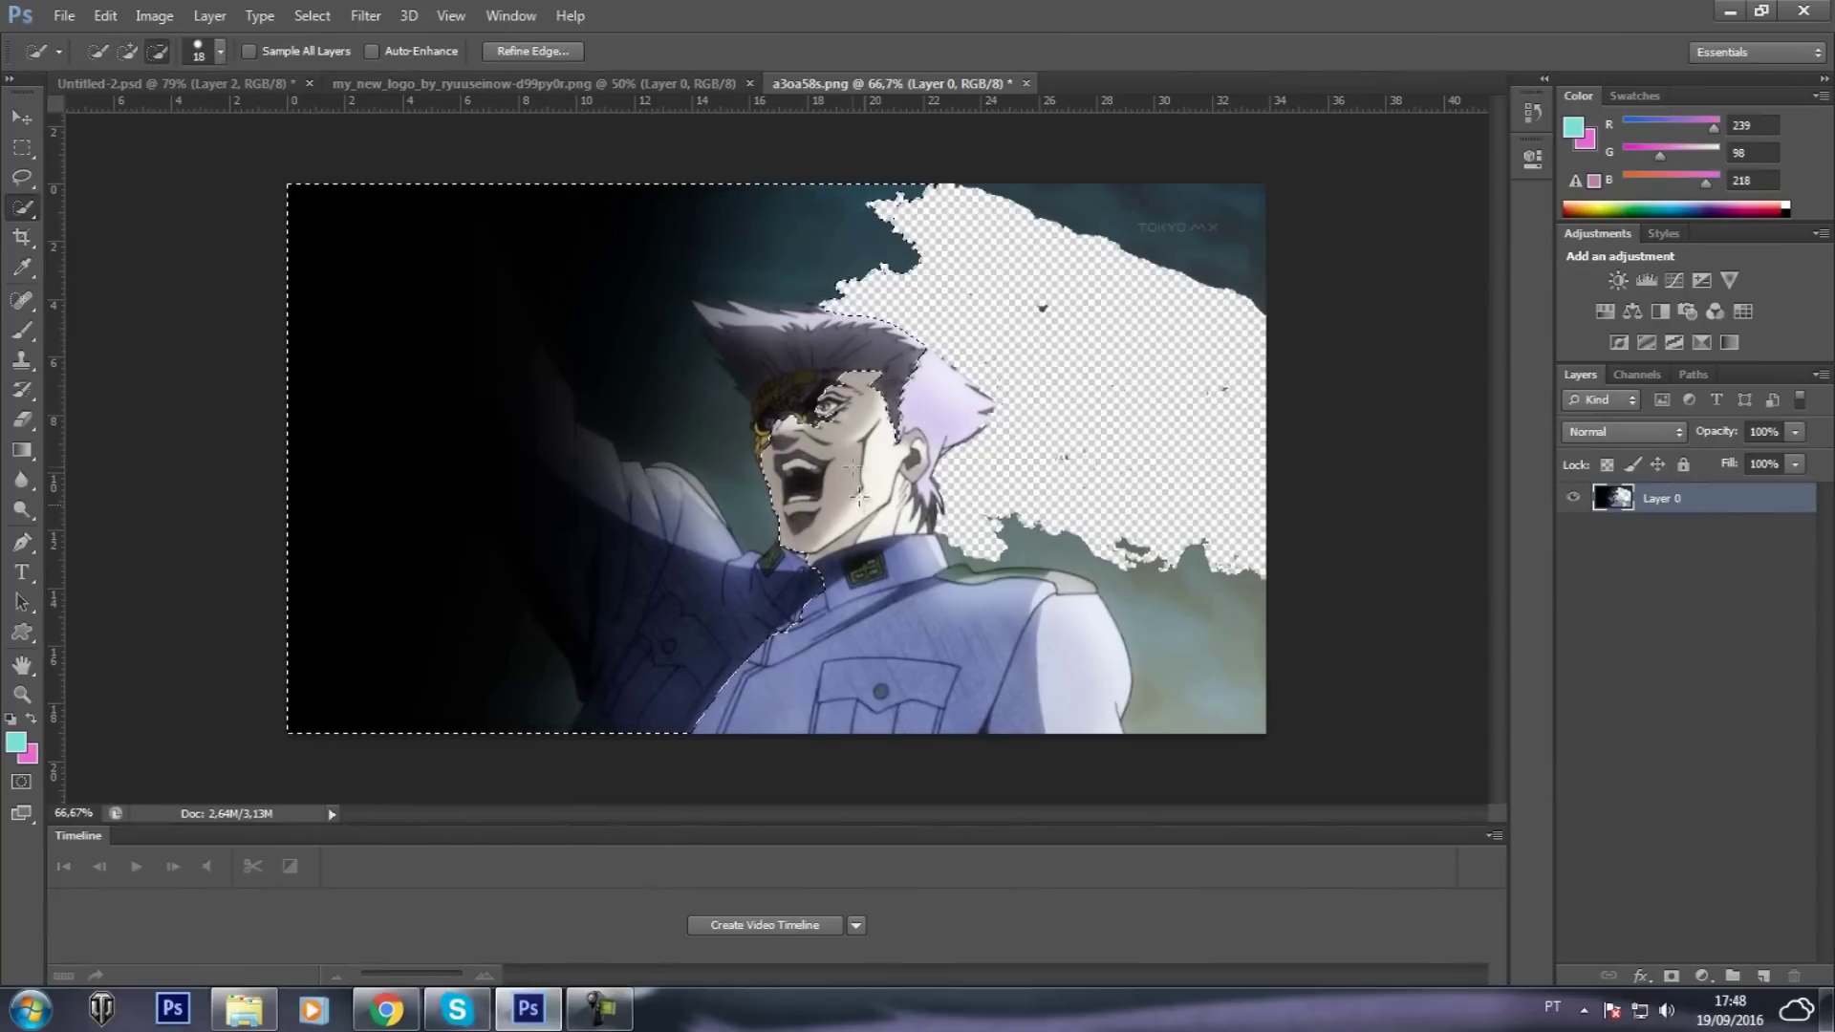
pyautogui.moveTo(807, 395); pyautogui.dragTo(781, 403)
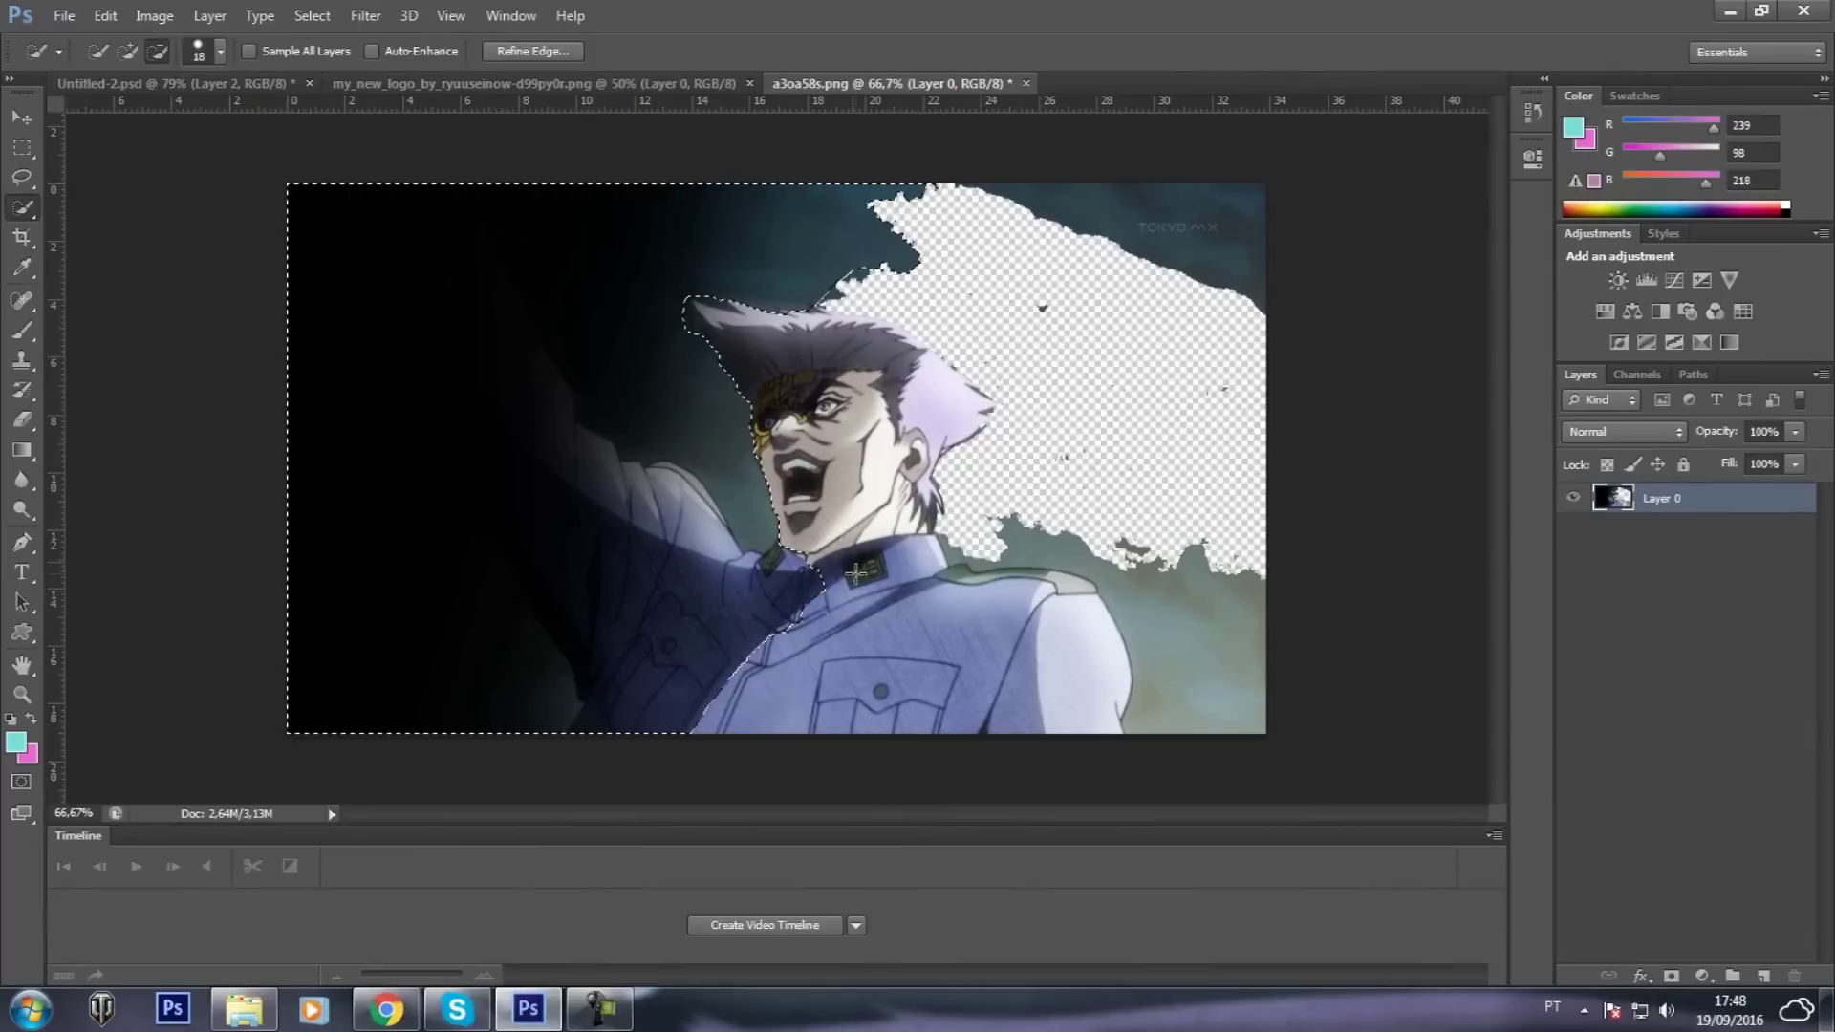
pyautogui.moveTo(744, 565)
pyautogui.mouseDown()
pyautogui.moveTo(516, 373)
pyautogui.moveTo(745, 642)
pyautogui.mouseUp()
pyautogui.moveTo(608, 655); pyautogui.dragTo(550, 647)
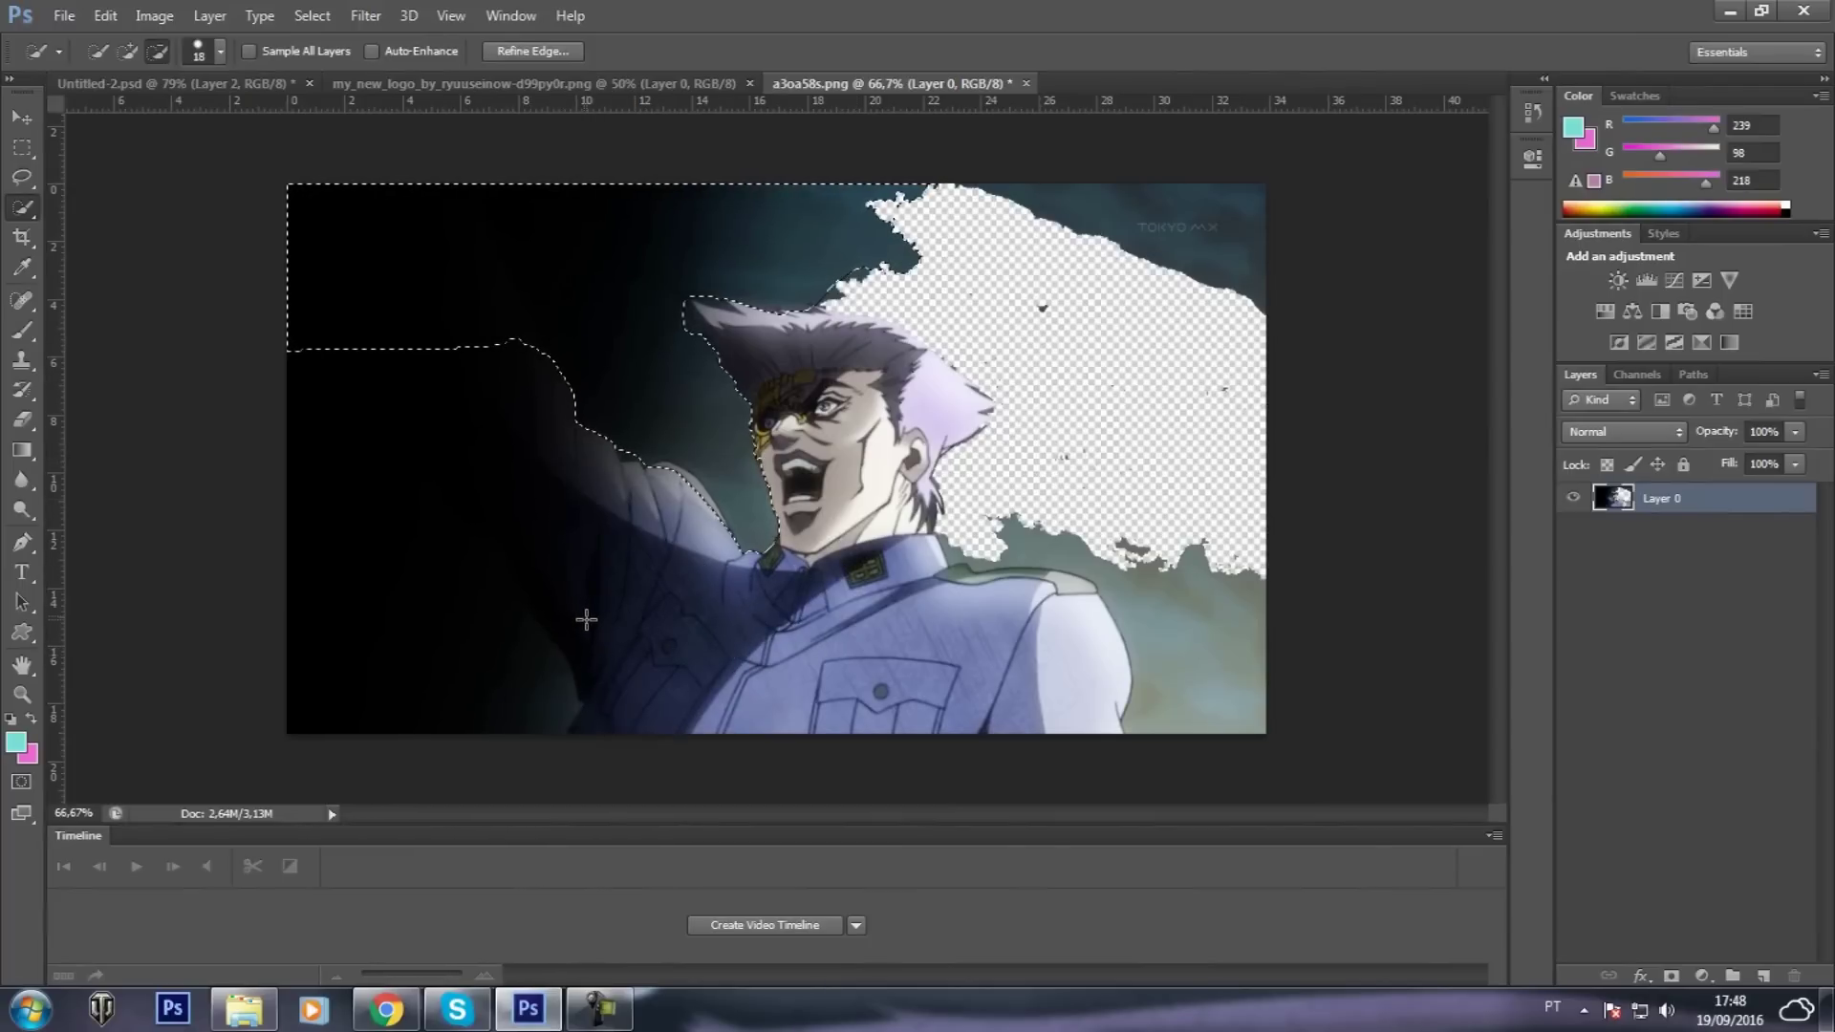
pyautogui.press('Delete')
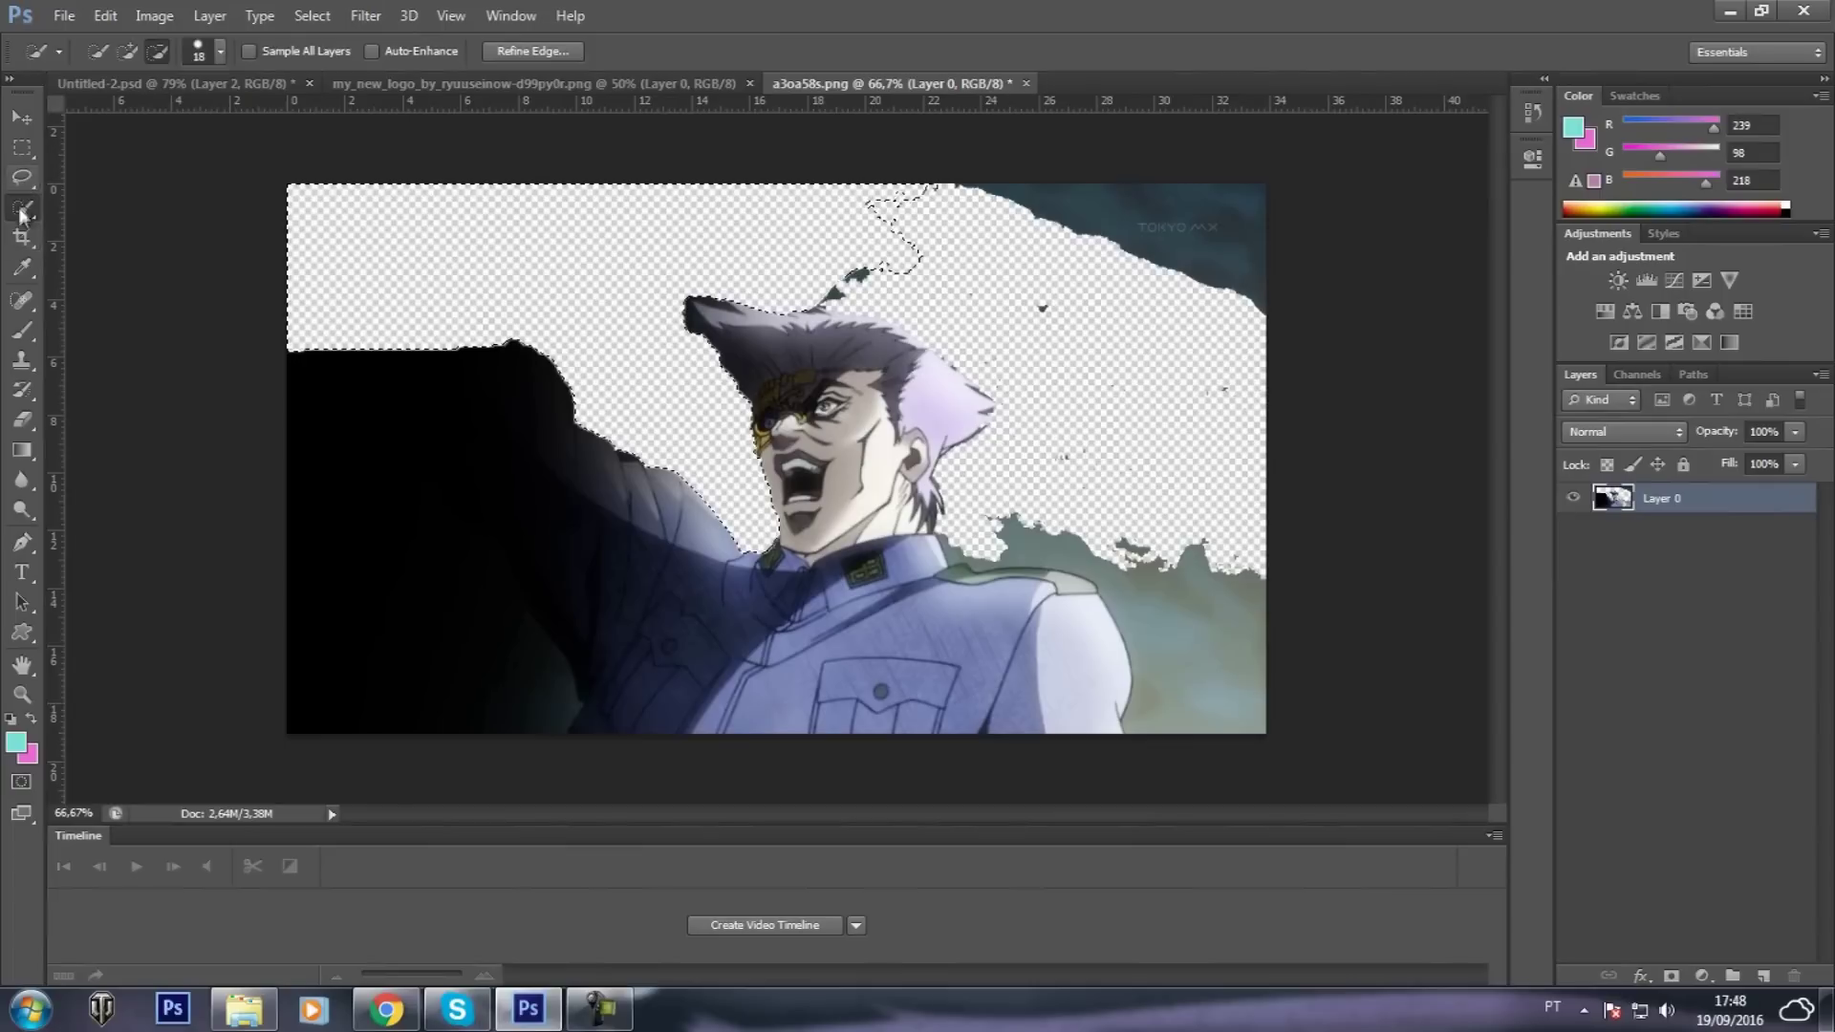
# With the Pen Tool, place anchors from the lower left up the character's left side
pyautogui.click(19, 547)
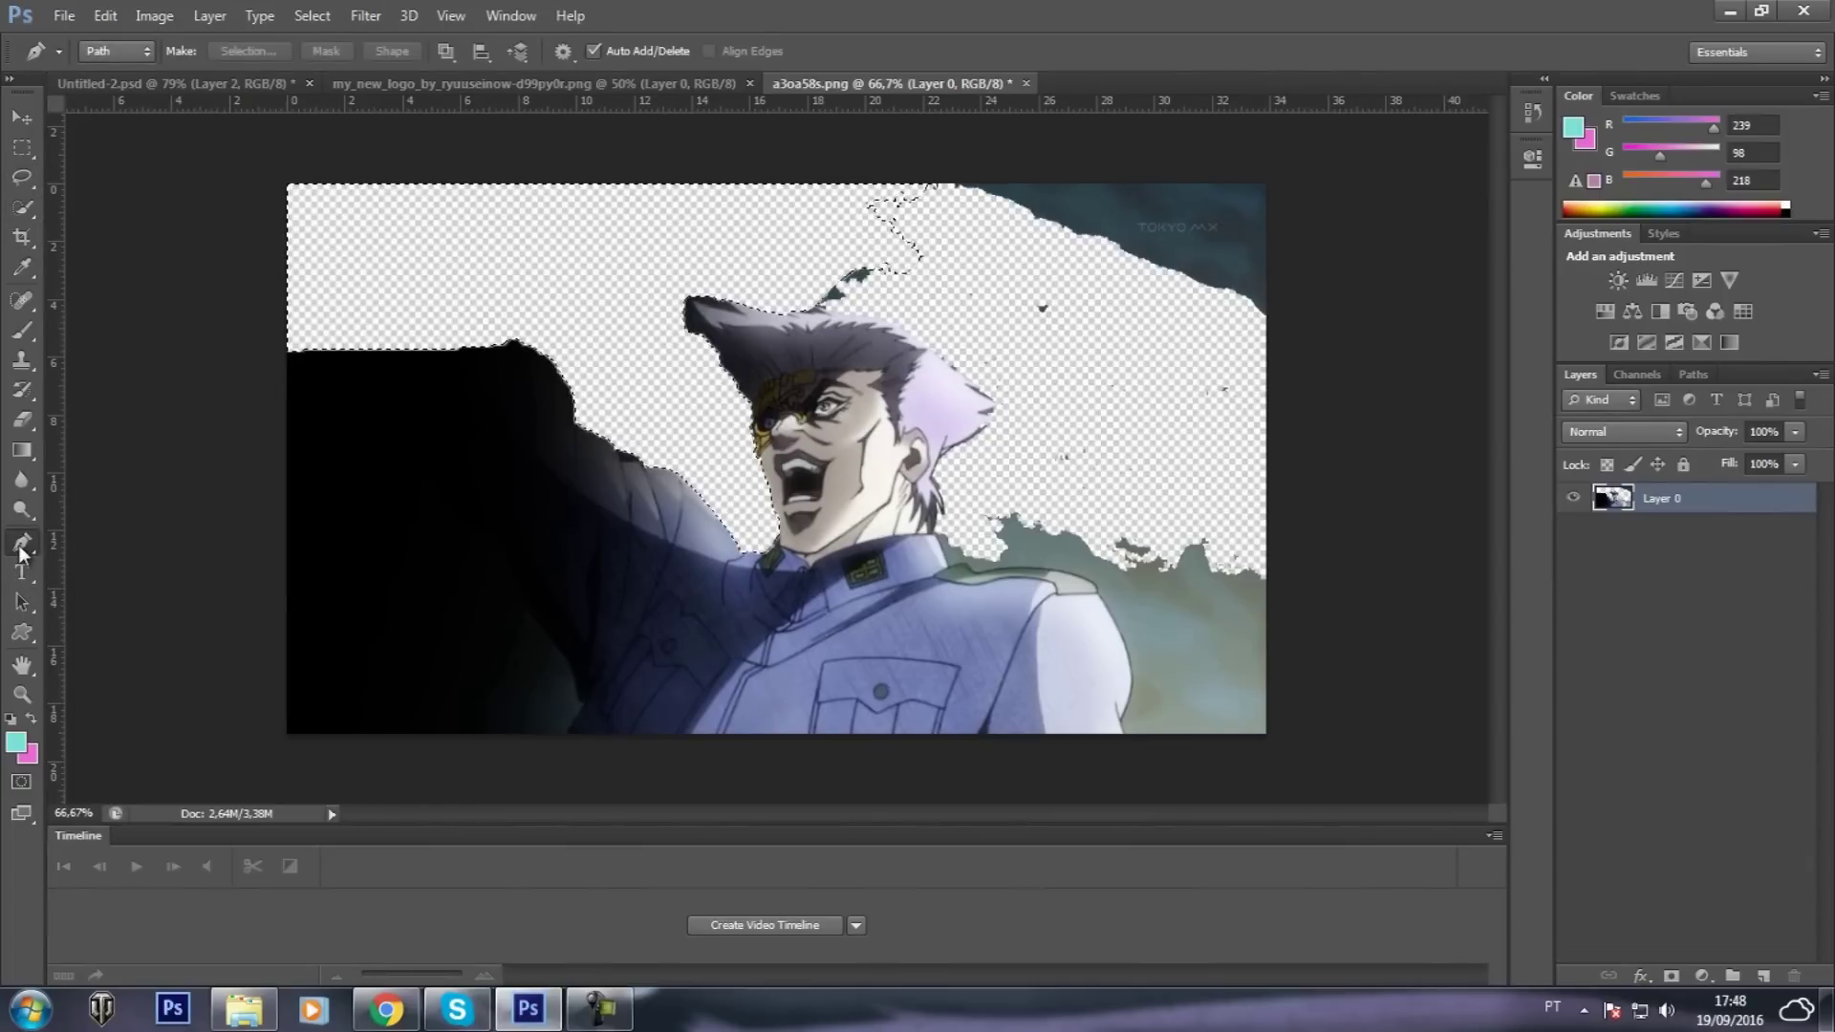
pyautogui.click(462, 730)
pyautogui.click(440, 652)
pyautogui.click(417, 545)
pyautogui.click(379, 446)
pyautogui.click(375, 359)
pyautogui.click(411, 303)
# Continue the path over the hair, down the right side, and close it at the start
pyautogui.click(698, 255)
pyautogui.click(829, 257)
pyautogui.click(963, 280)
pyautogui.click(1095, 353)
pyautogui.click(1156, 509)
pyautogui.click(1182, 645)
pyautogui.click(1160, 727)
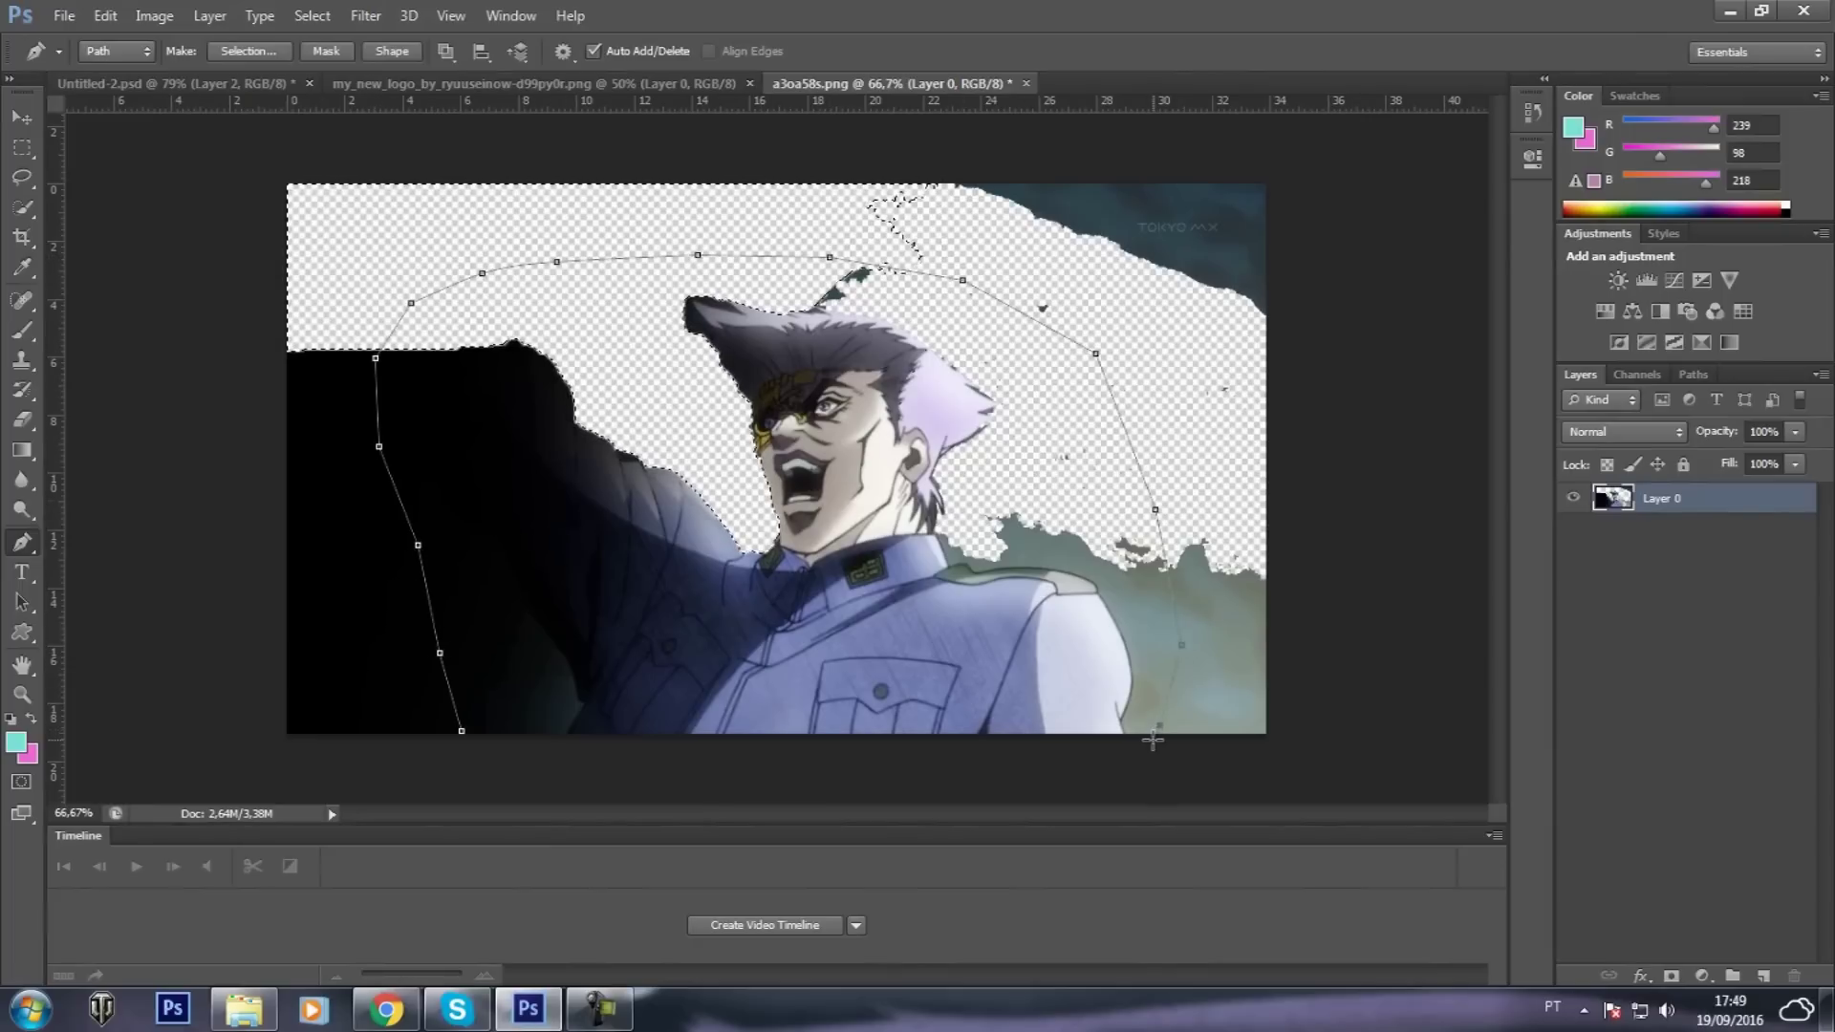
pyautogui.click(462, 731)
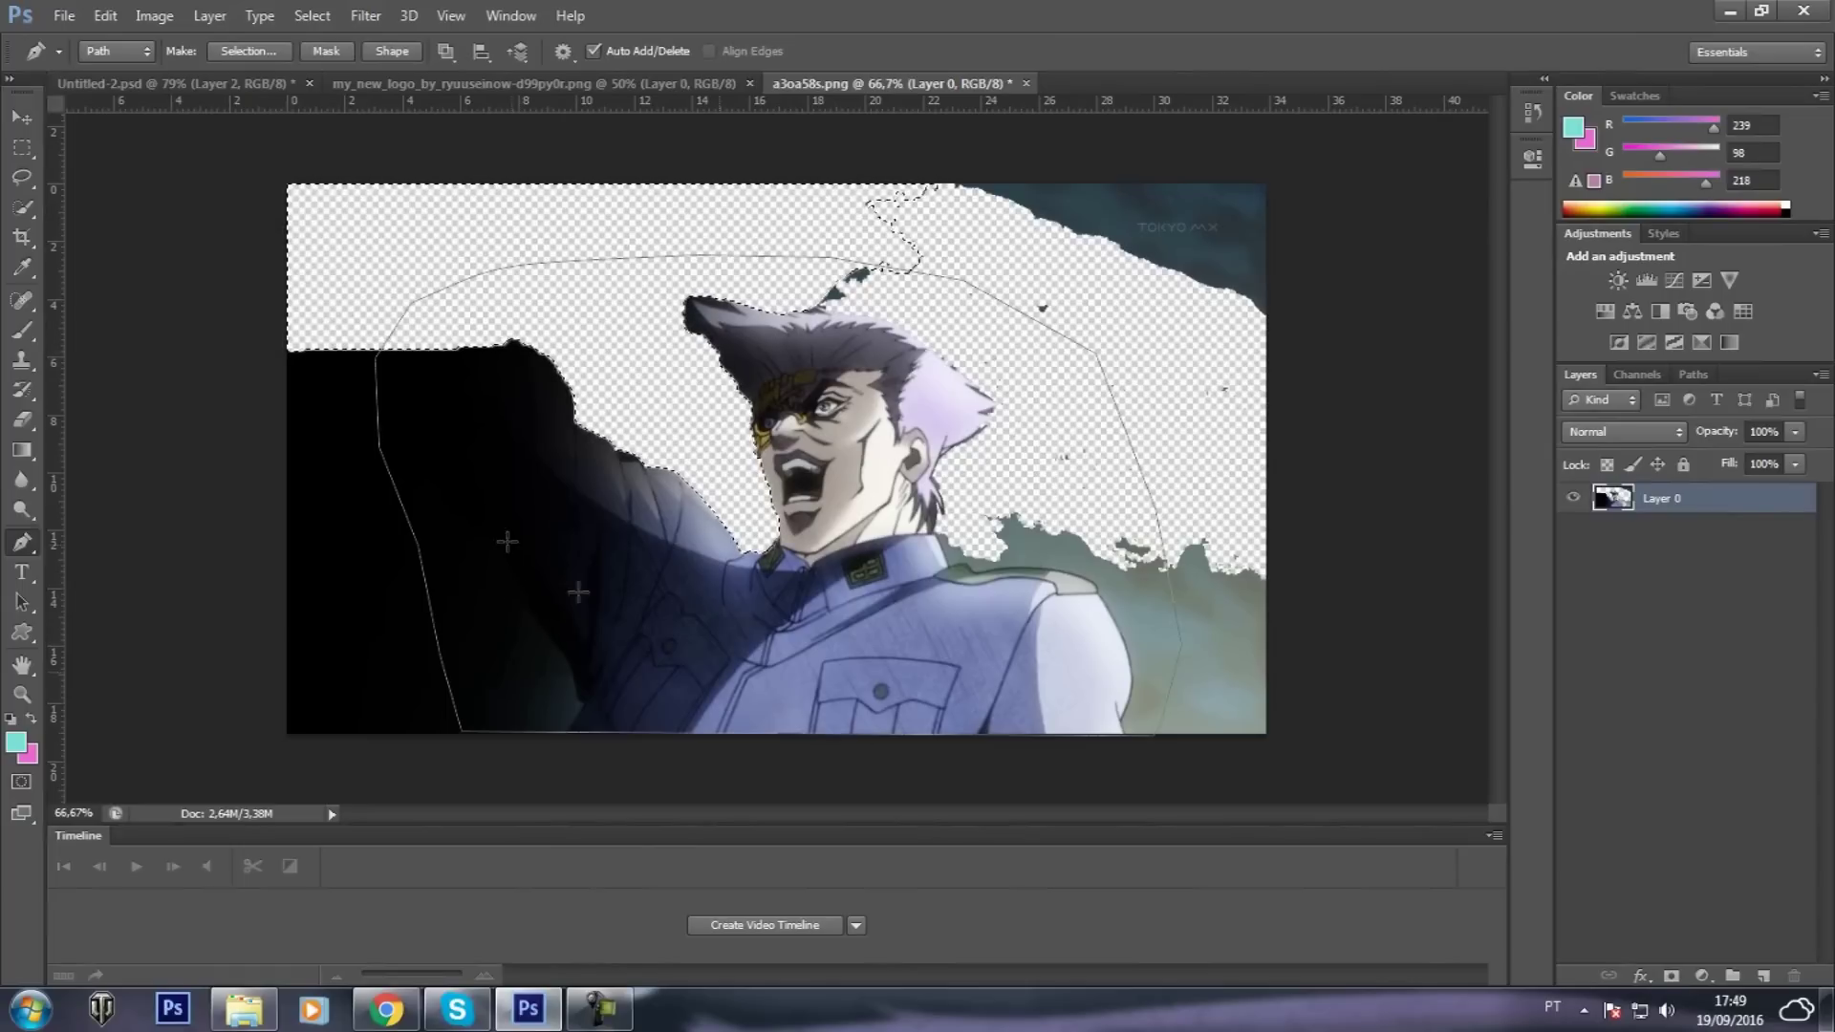
# Mask the character layer to its drawn path, then draw a small closed path on the dark coat
pyautogui.rightClick(415, 455)
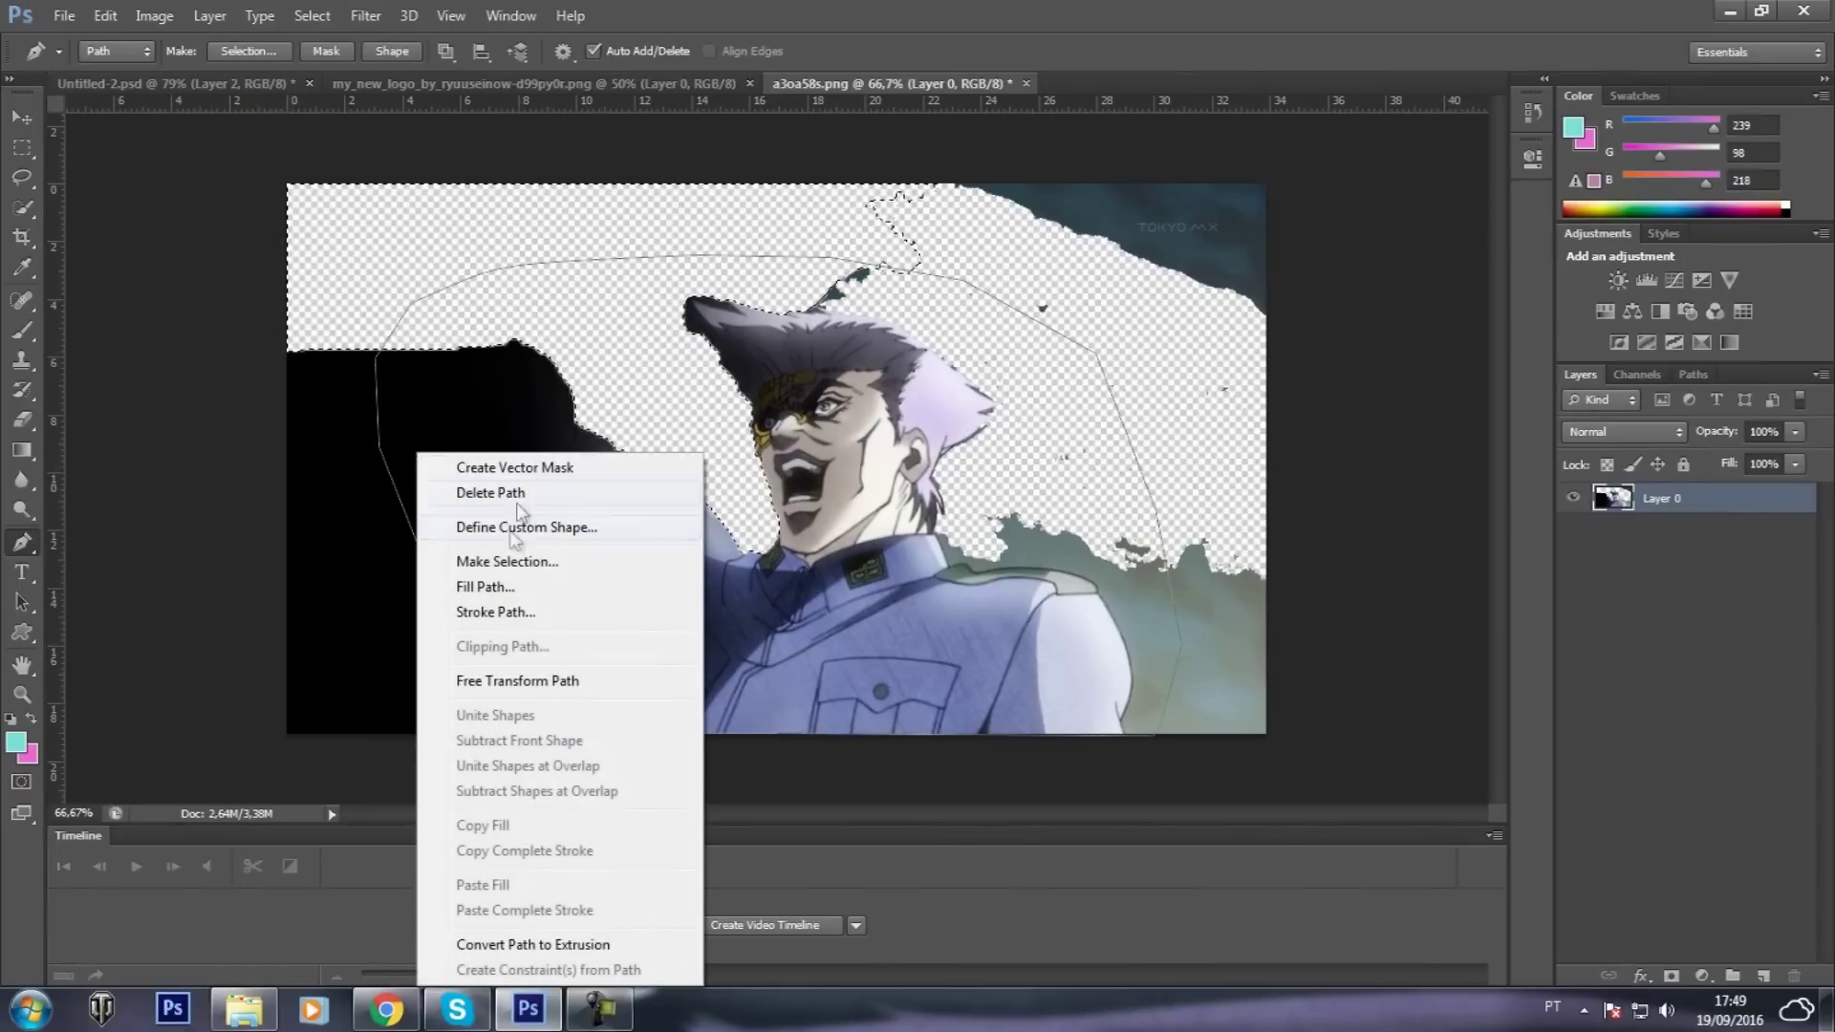
pyautogui.click(529, 468)
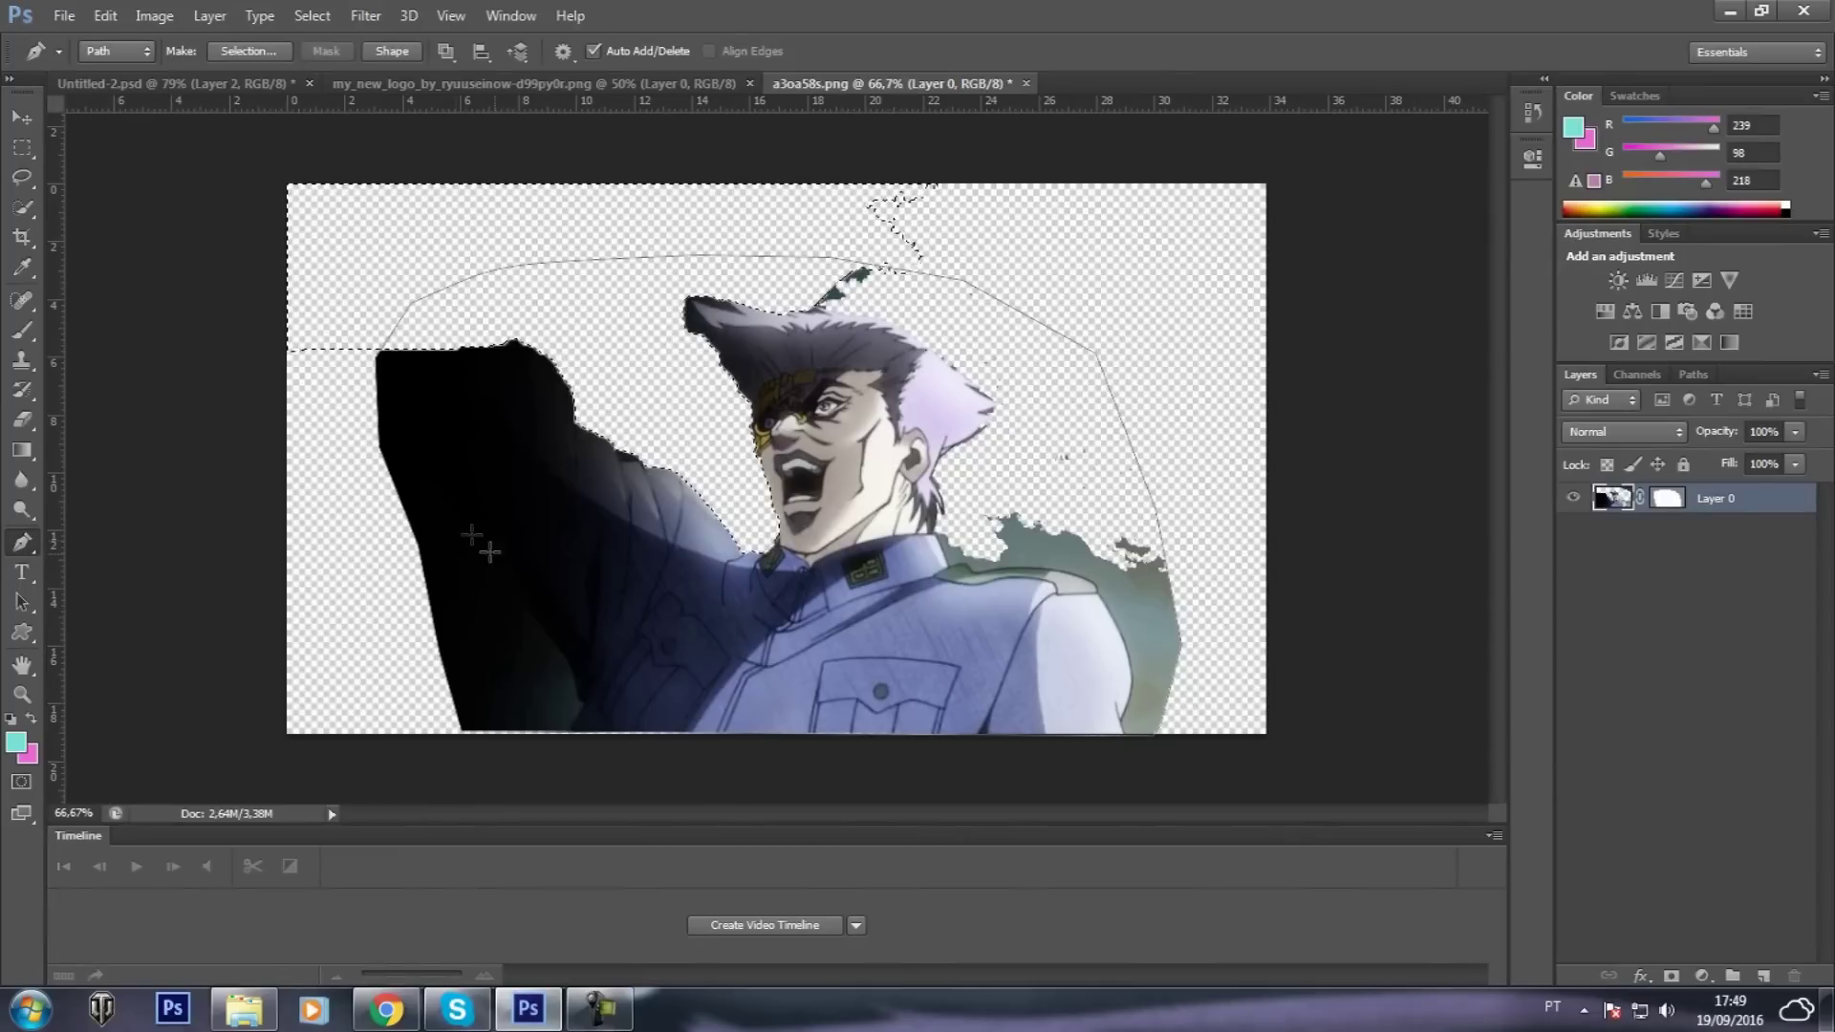
pyautogui.click(493, 625)
pyautogui.click(472, 524)
pyautogui.click(552, 505)
pyautogui.click(613, 551)
pyautogui.click(590, 604)
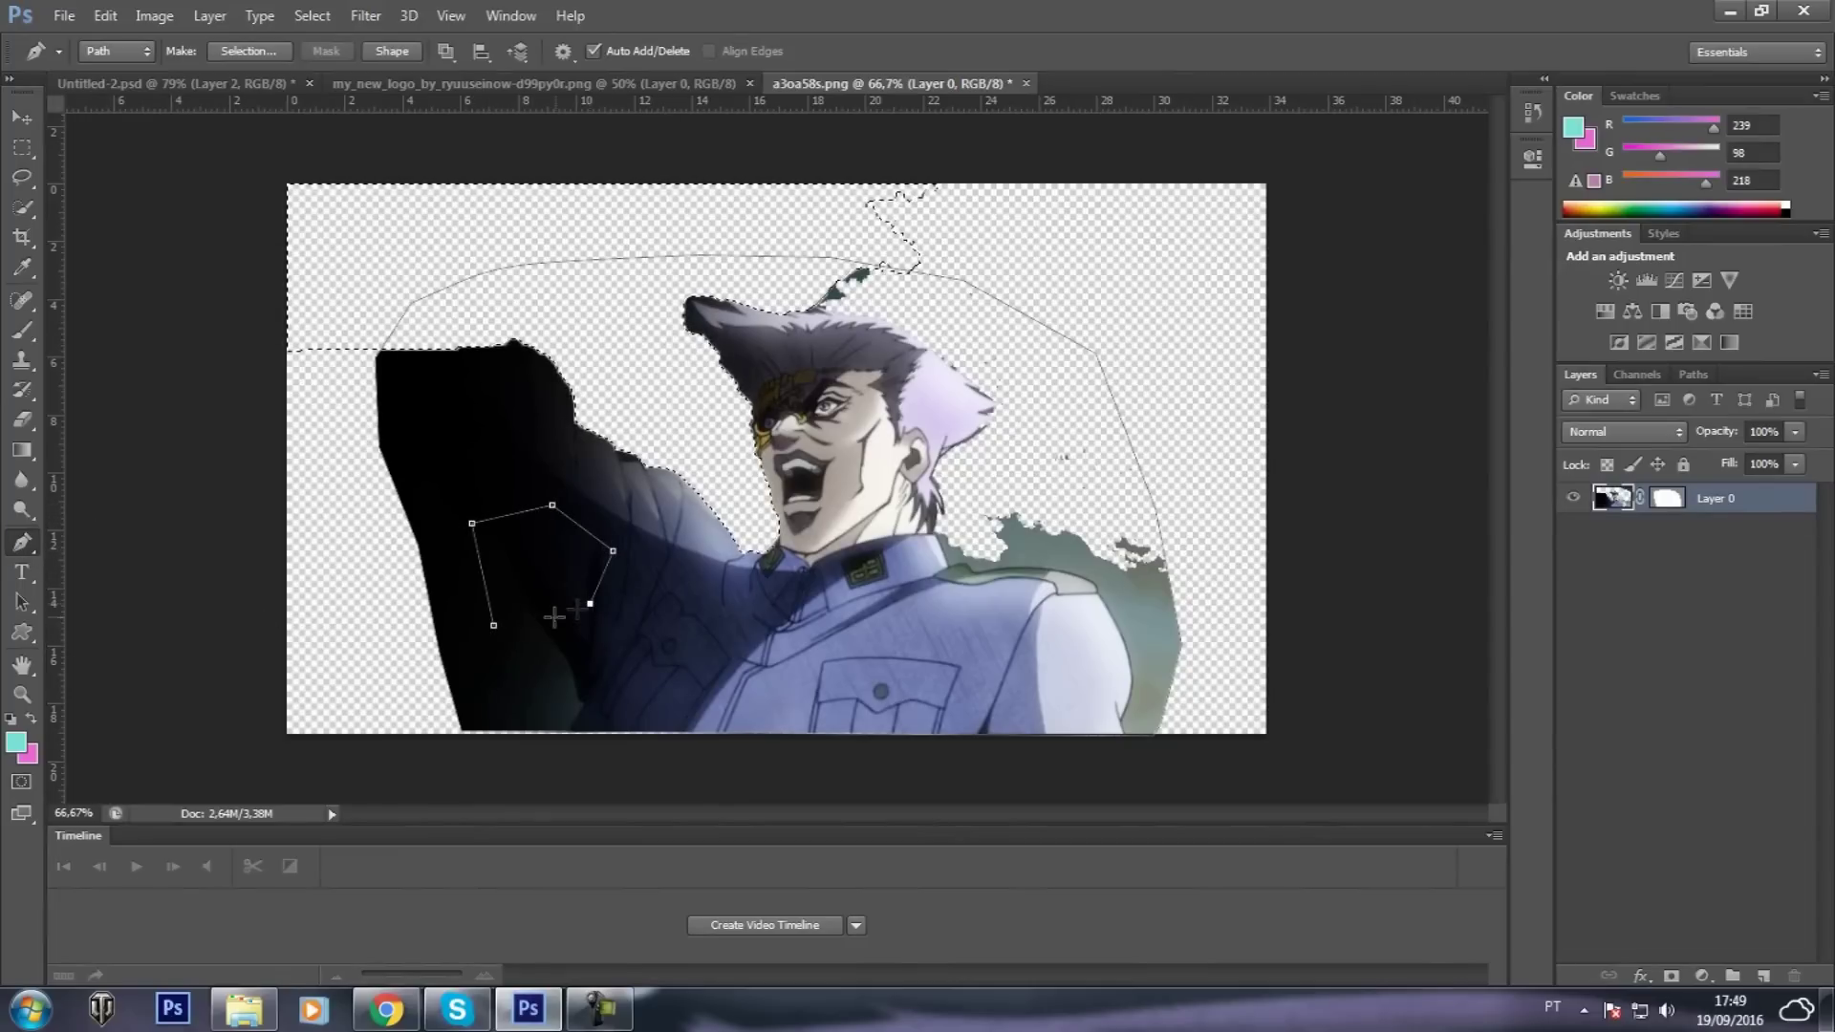
pyautogui.click(493, 626)
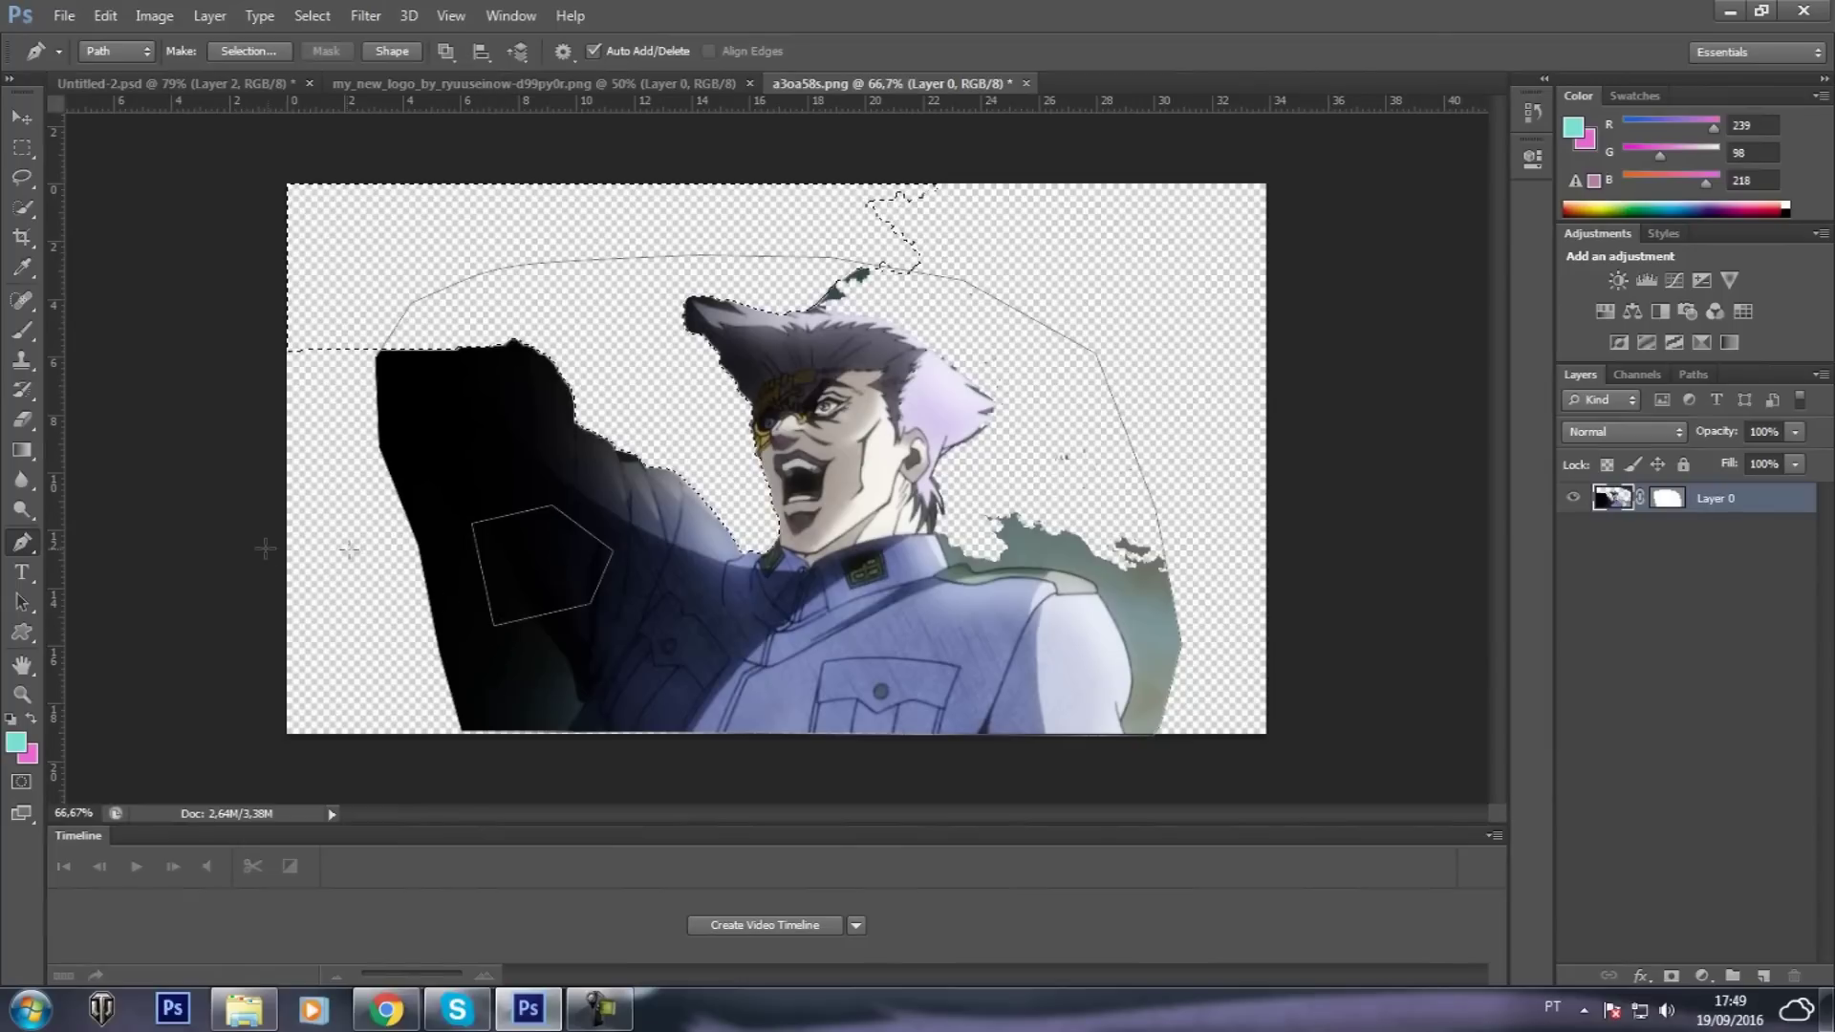
# Discard the small pentagon path on the coat without applying it
pyautogui.rightClick(487, 547)
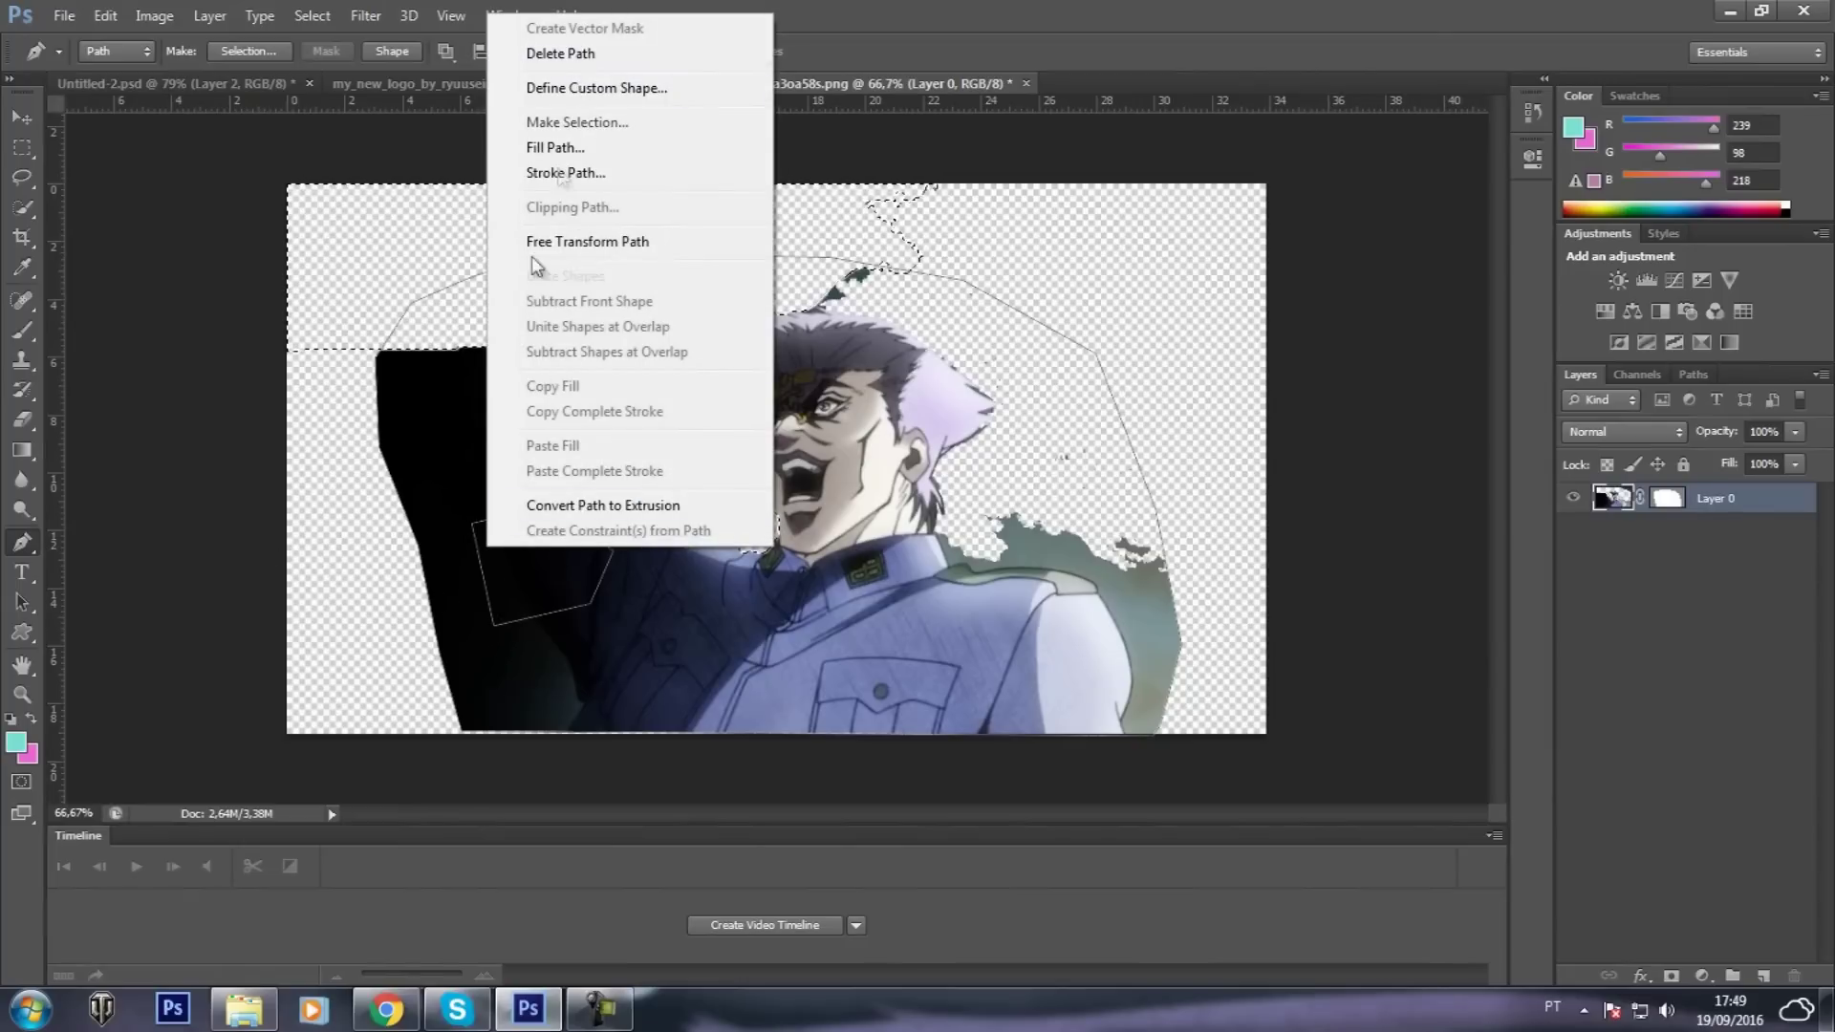
pyautogui.click(485, 537)
pyautogui.rightClick(474, 537)
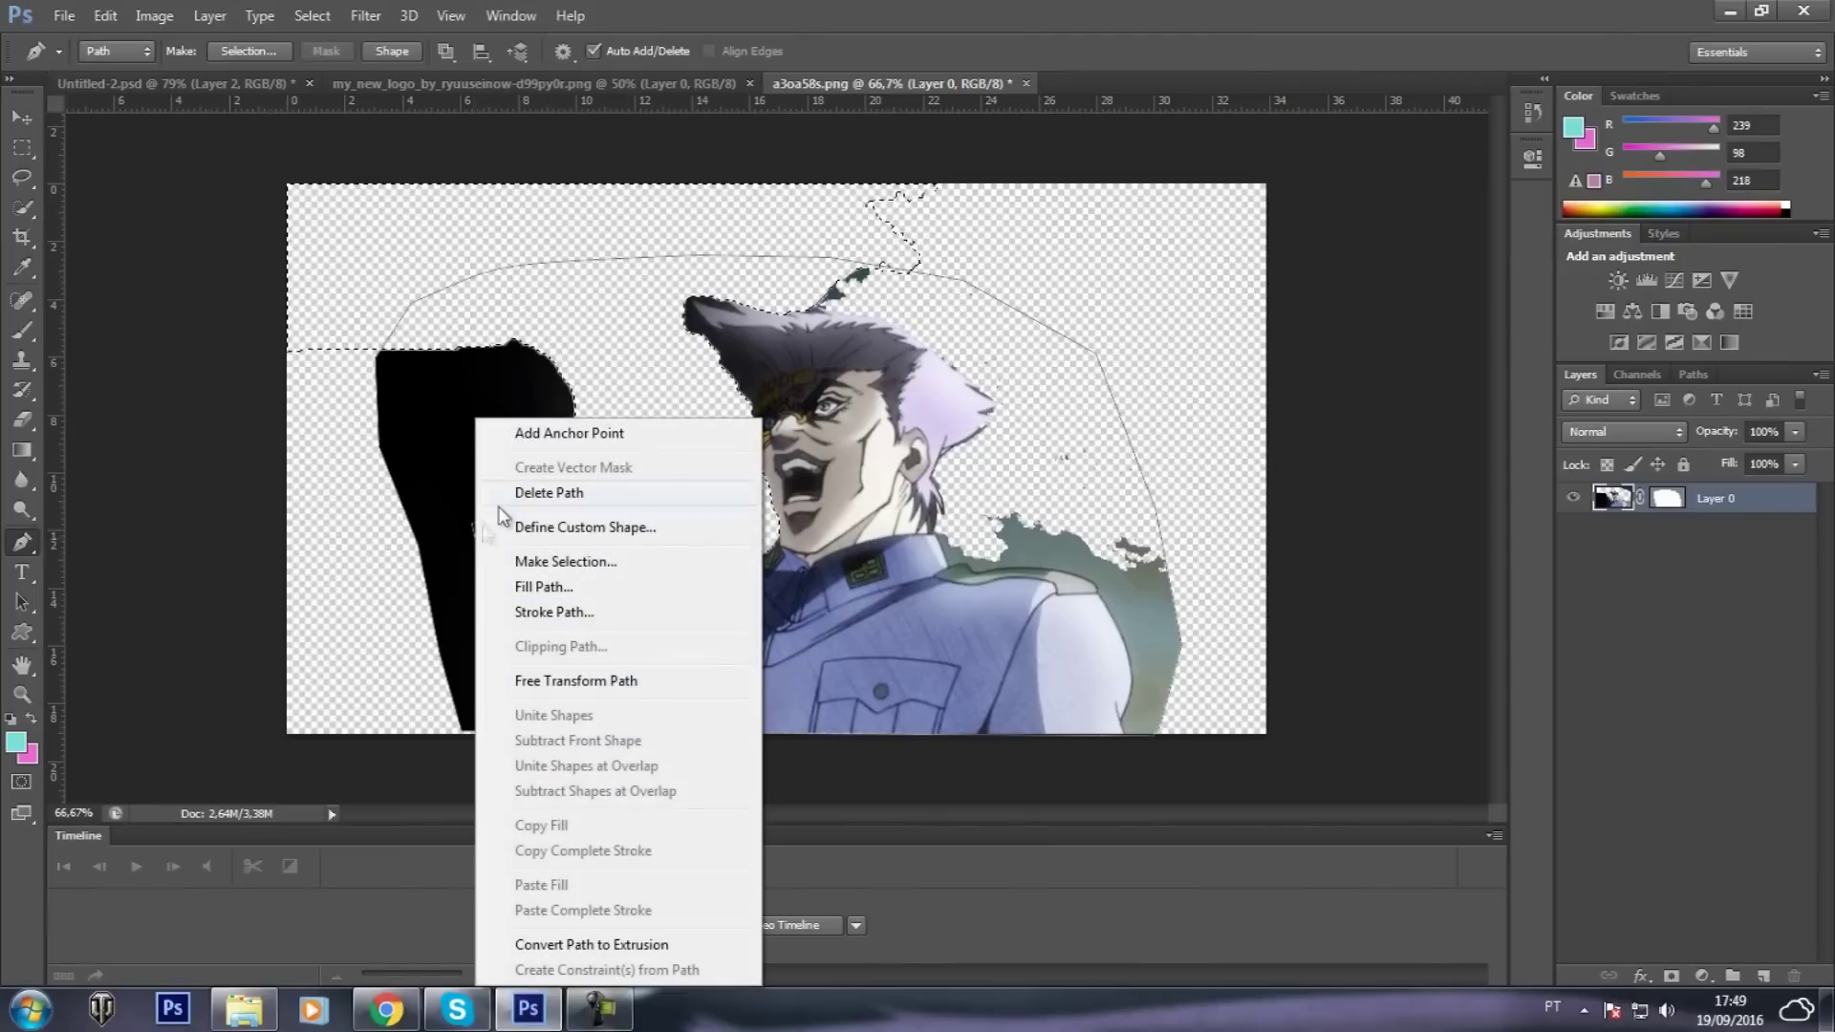
pyautogui.rightClick(413, 451)
pyautogui.click(344, 549)
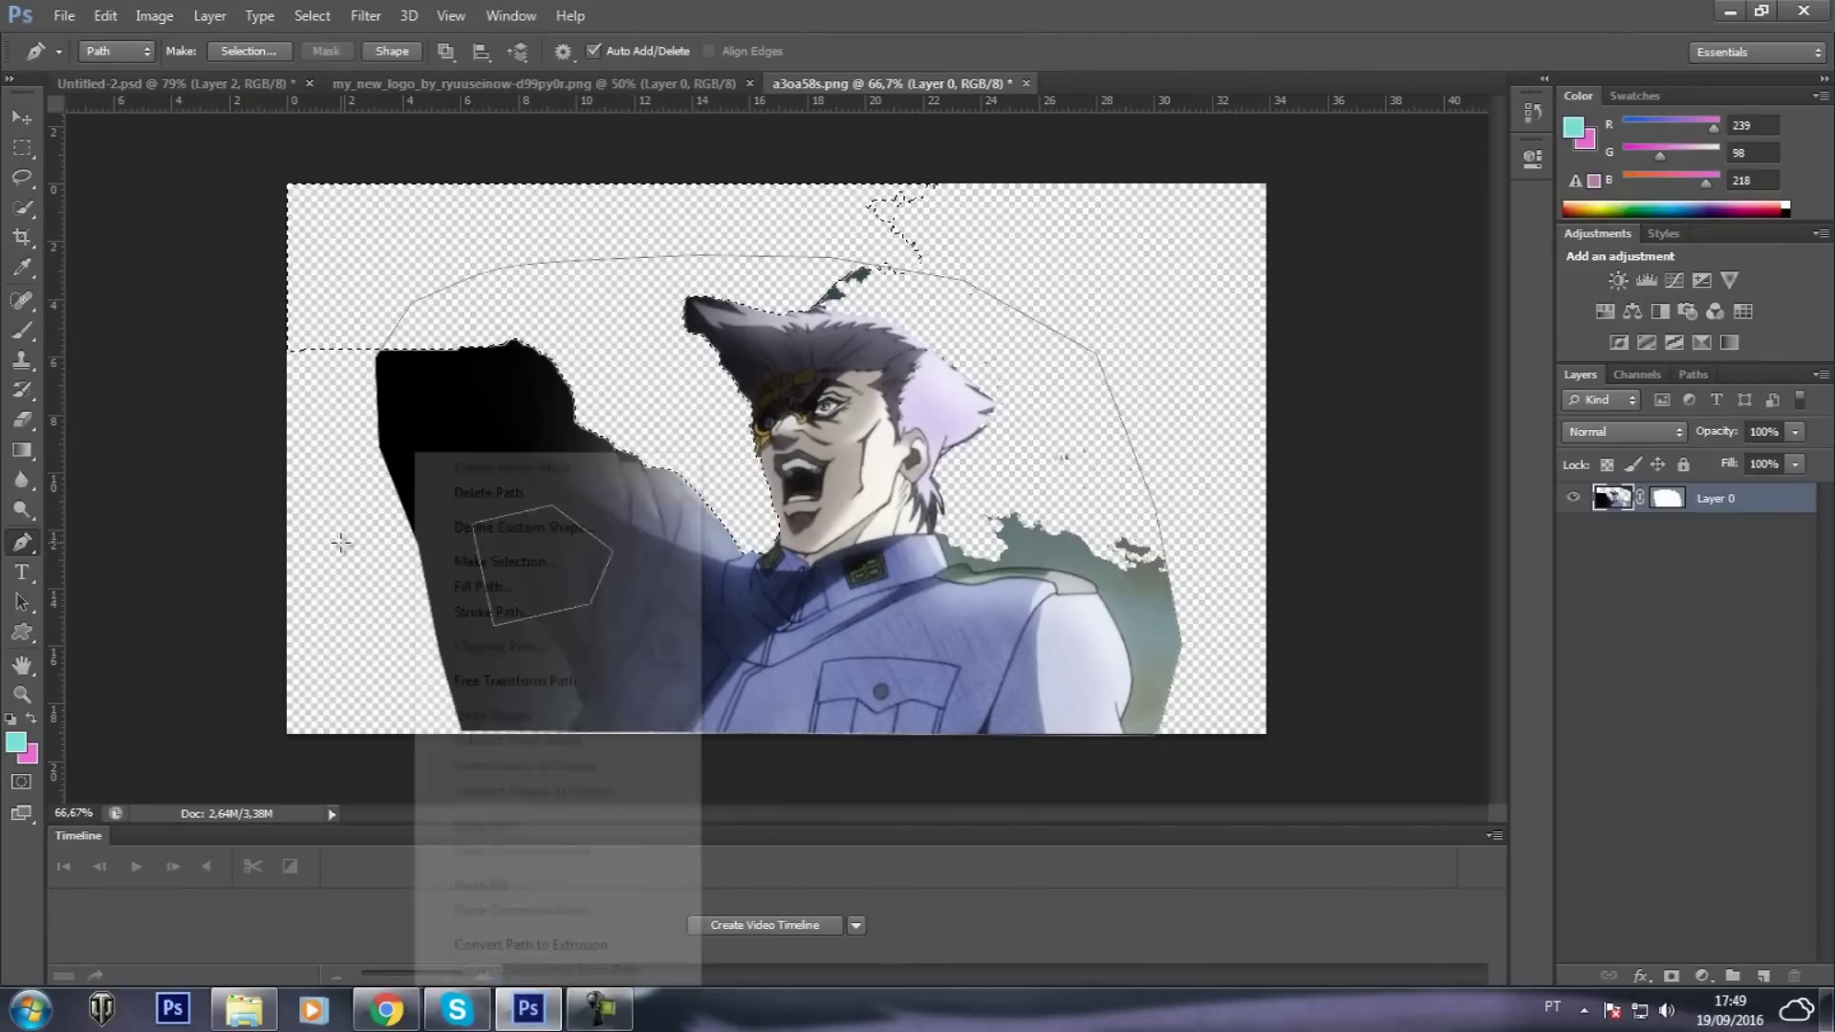
pyautogui.hotkey('ctrl', 'alt', 'z')
pyautogui.hotkey('ctrl', 'alt', 'z')
pyautogui.hotkey('ctrl', 'alt', 'z')
pyautogui.hotkey('ctrl', 'alt', 'z')
pyautogui.hotkey('ctrl', 'alt', 'z')
pyautogui.hotkey('ctrl', 'alt', 'z')
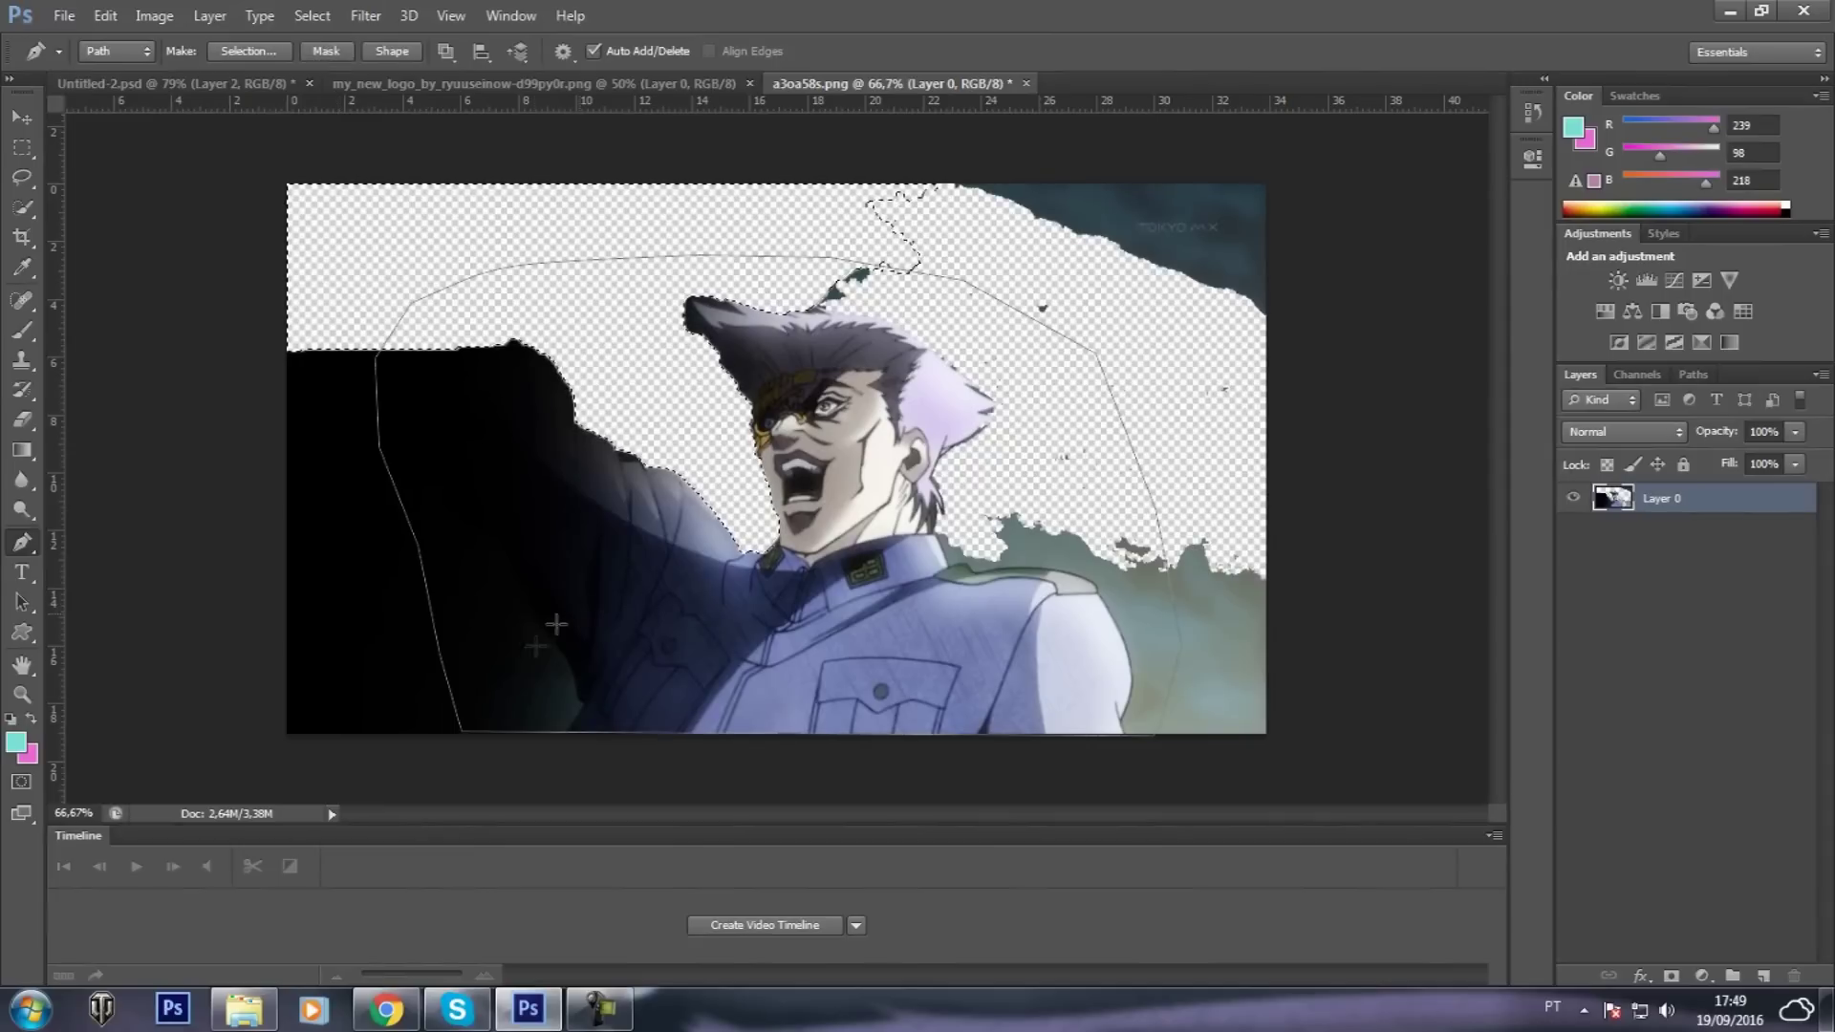
# Draw a closed outline path around the whole figure
pyautogui.click(488, 586)
pyautogui.click(435, 442)
pyautogui.click(426, 339)
pyautogui.click(674, 299)
pyautogui.click(999, 333)
pyautogui.click(1091, 463)
pyautogui.click(1034, 697)
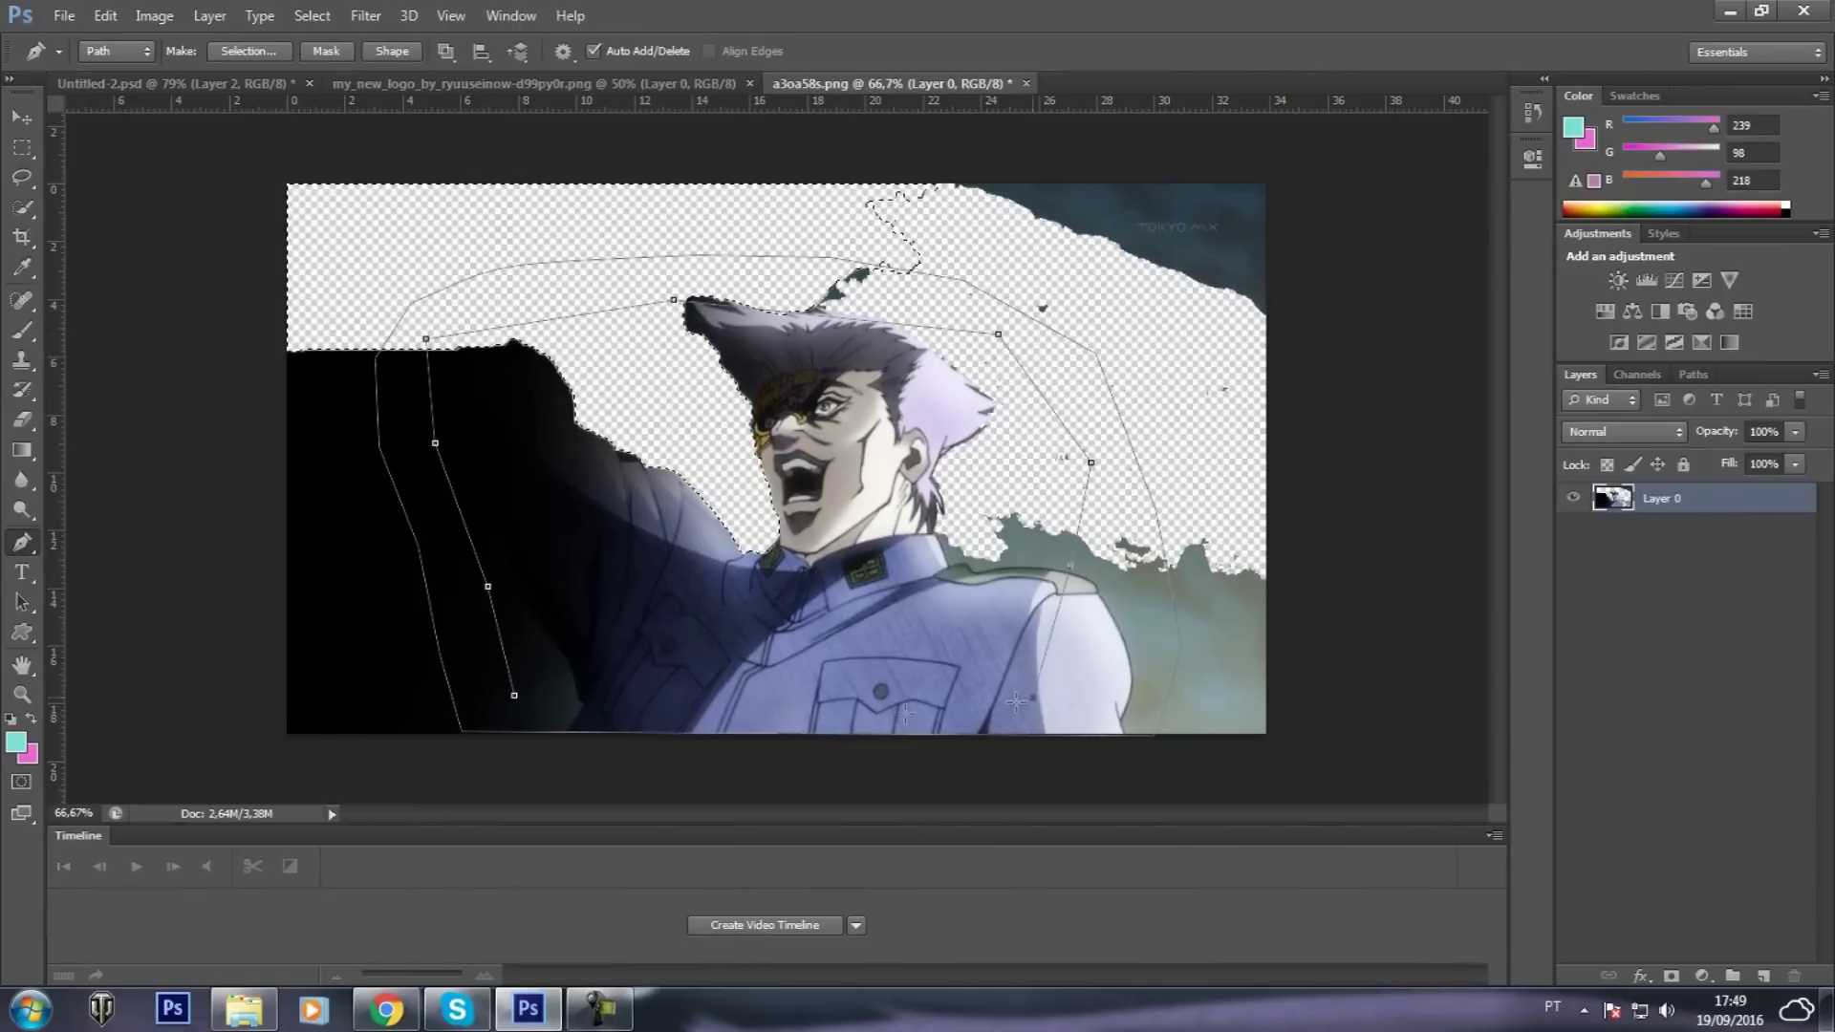
pyautogui.click(515, 698)
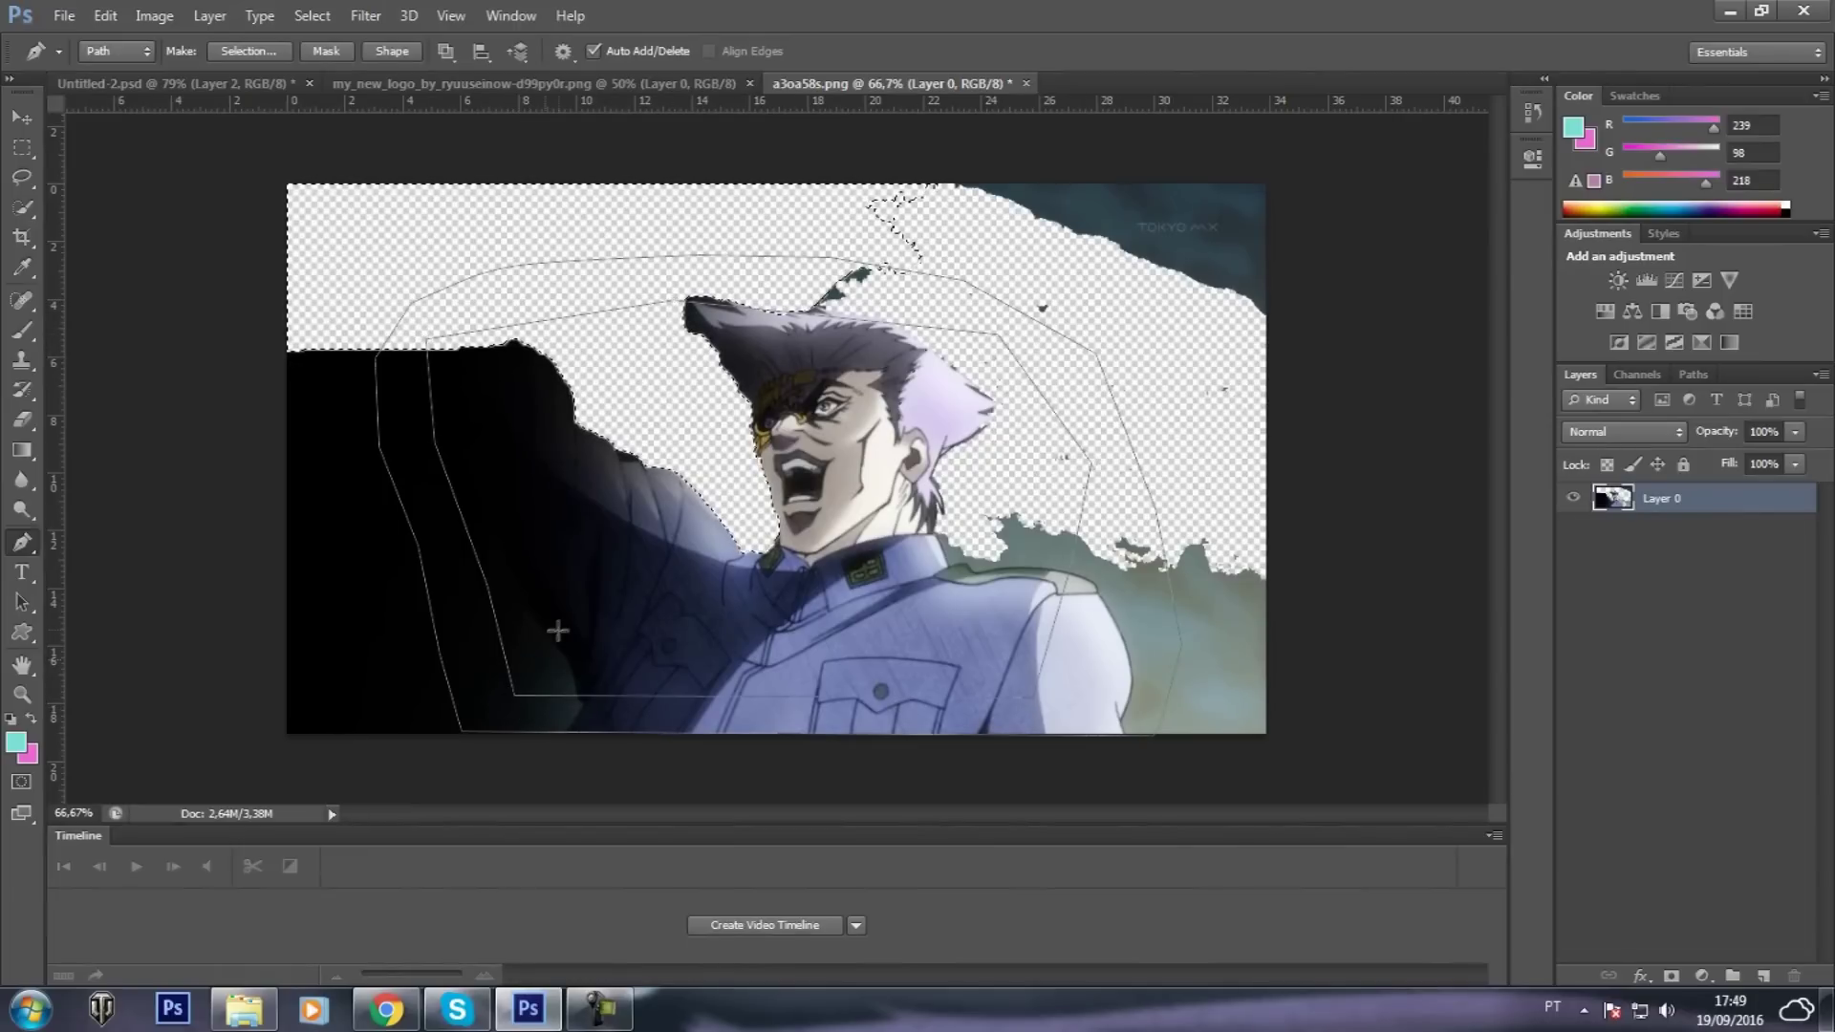
# Mask the layer to the new outline, then undo the mask and remove the outline
pyautogui.rightClick(558, 627)
pyautogui.click(644, 110)
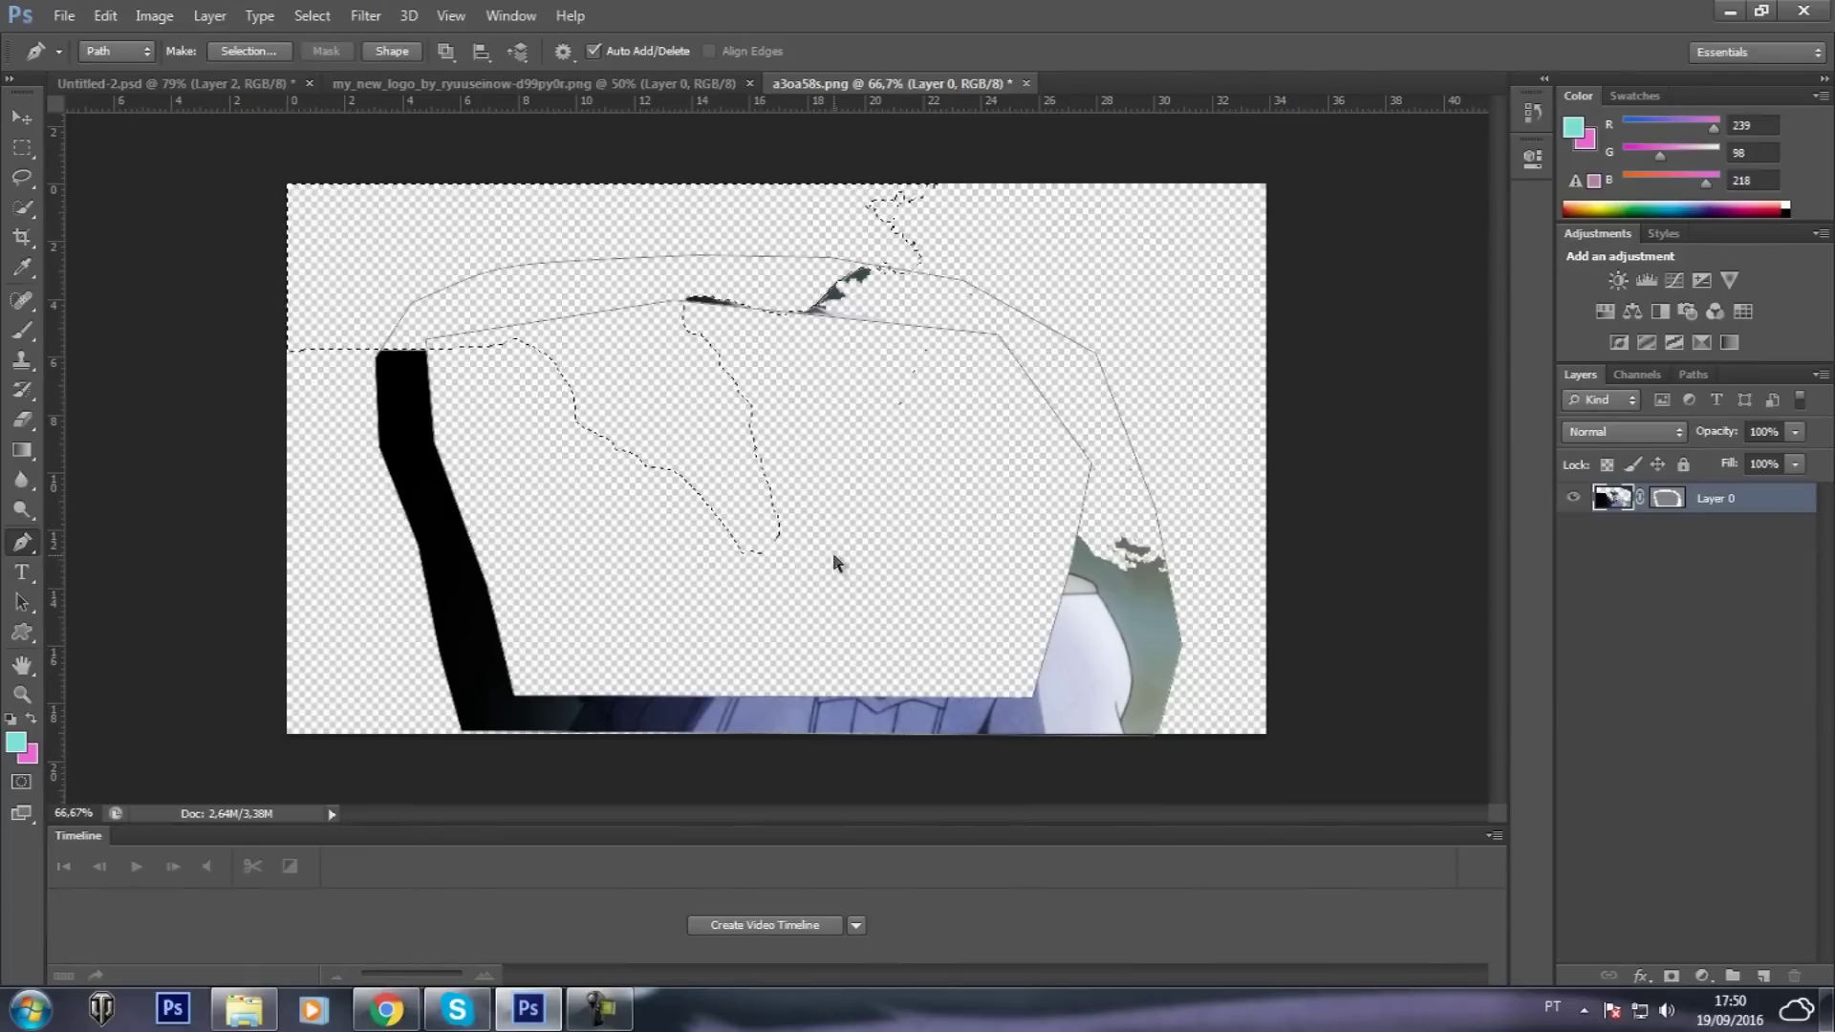
pyautogui.hotkey('ctrl', 'z')
pyautogui.hotkey('ctrl', 'alt', 'z')
pyautogui.hotkey('ctrl', 'alt', 'z')
pyautogui.hotkey('ctrl', 'alt', 'z')
pyautogui.hotkey('ctrl', 'alt', 'z')
pyautogui.hotkey('ctrl', 'alt', 'z')
pyautogui.hotkey('ctrl', 'alt', 'z')
pyautogui.hotkey('ctrl', 'alt', 'z')
pyautogui.hotkey('ctrl', 'alt', 'z')
pyautogui.hotkey('ctrl', 'alt', 'z')
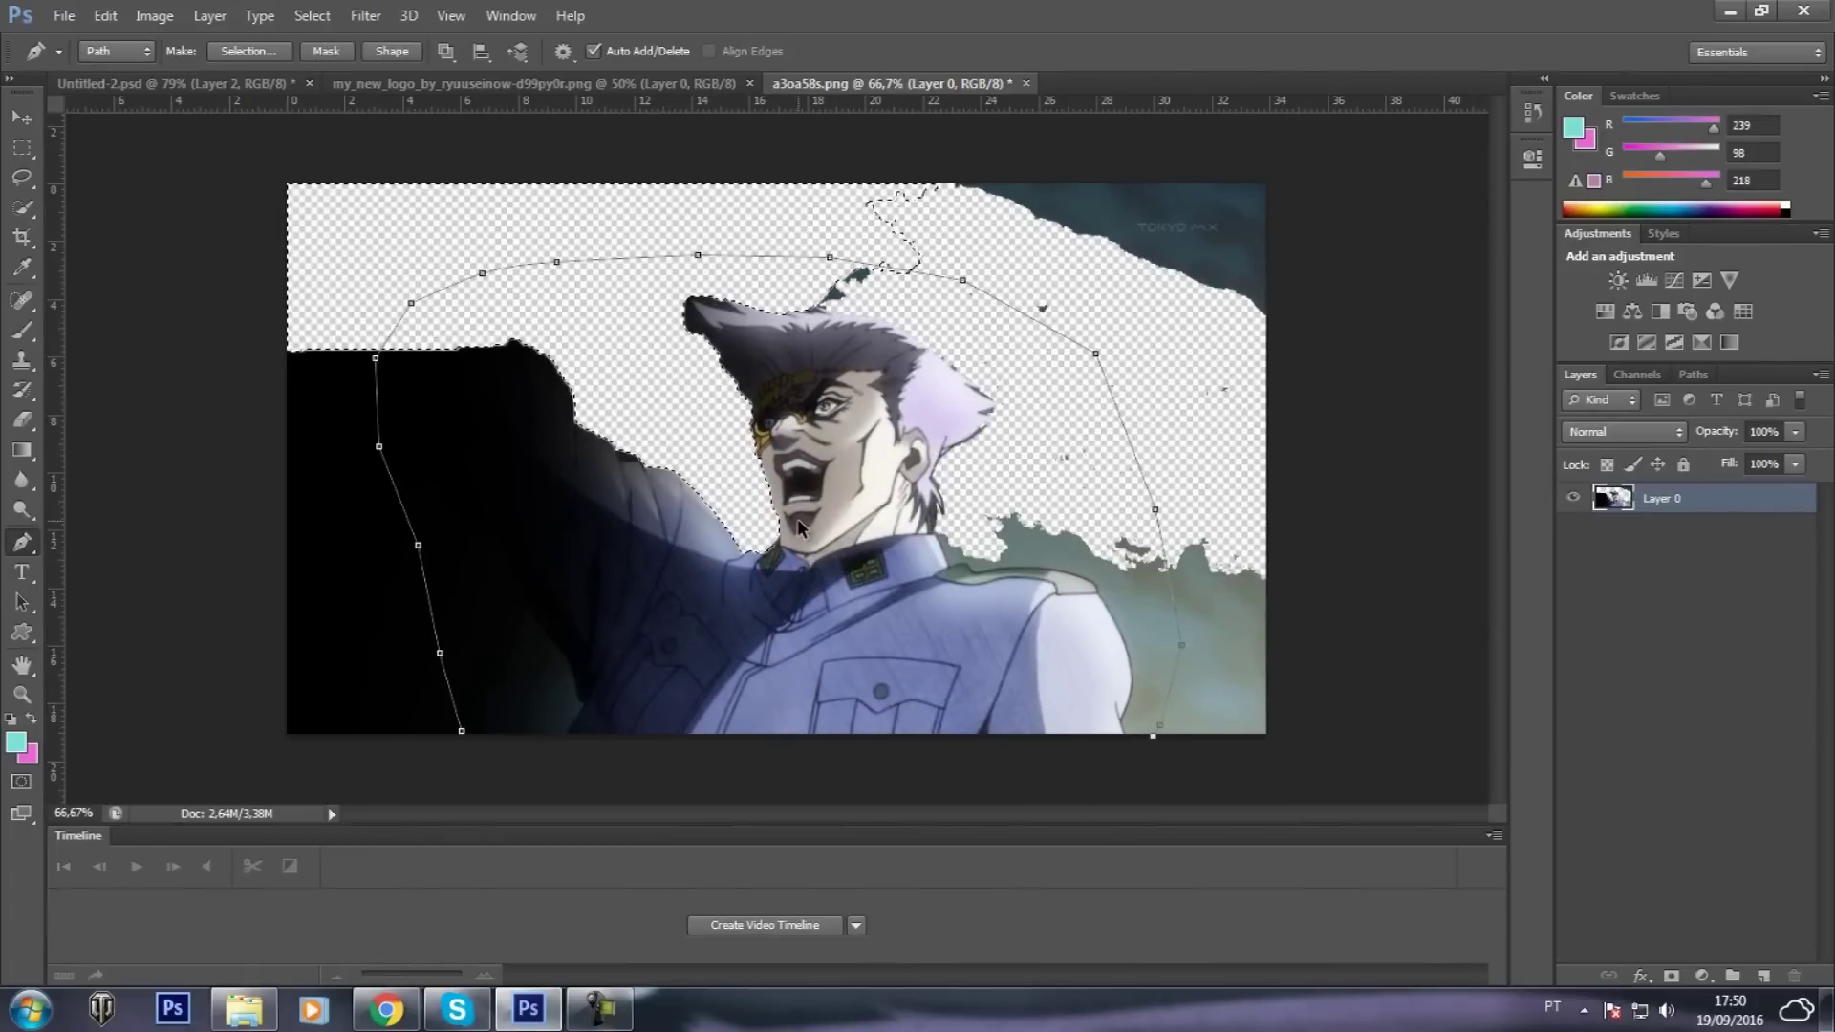
pyautogui.hotkey('ctrl', 'alt', 'z')
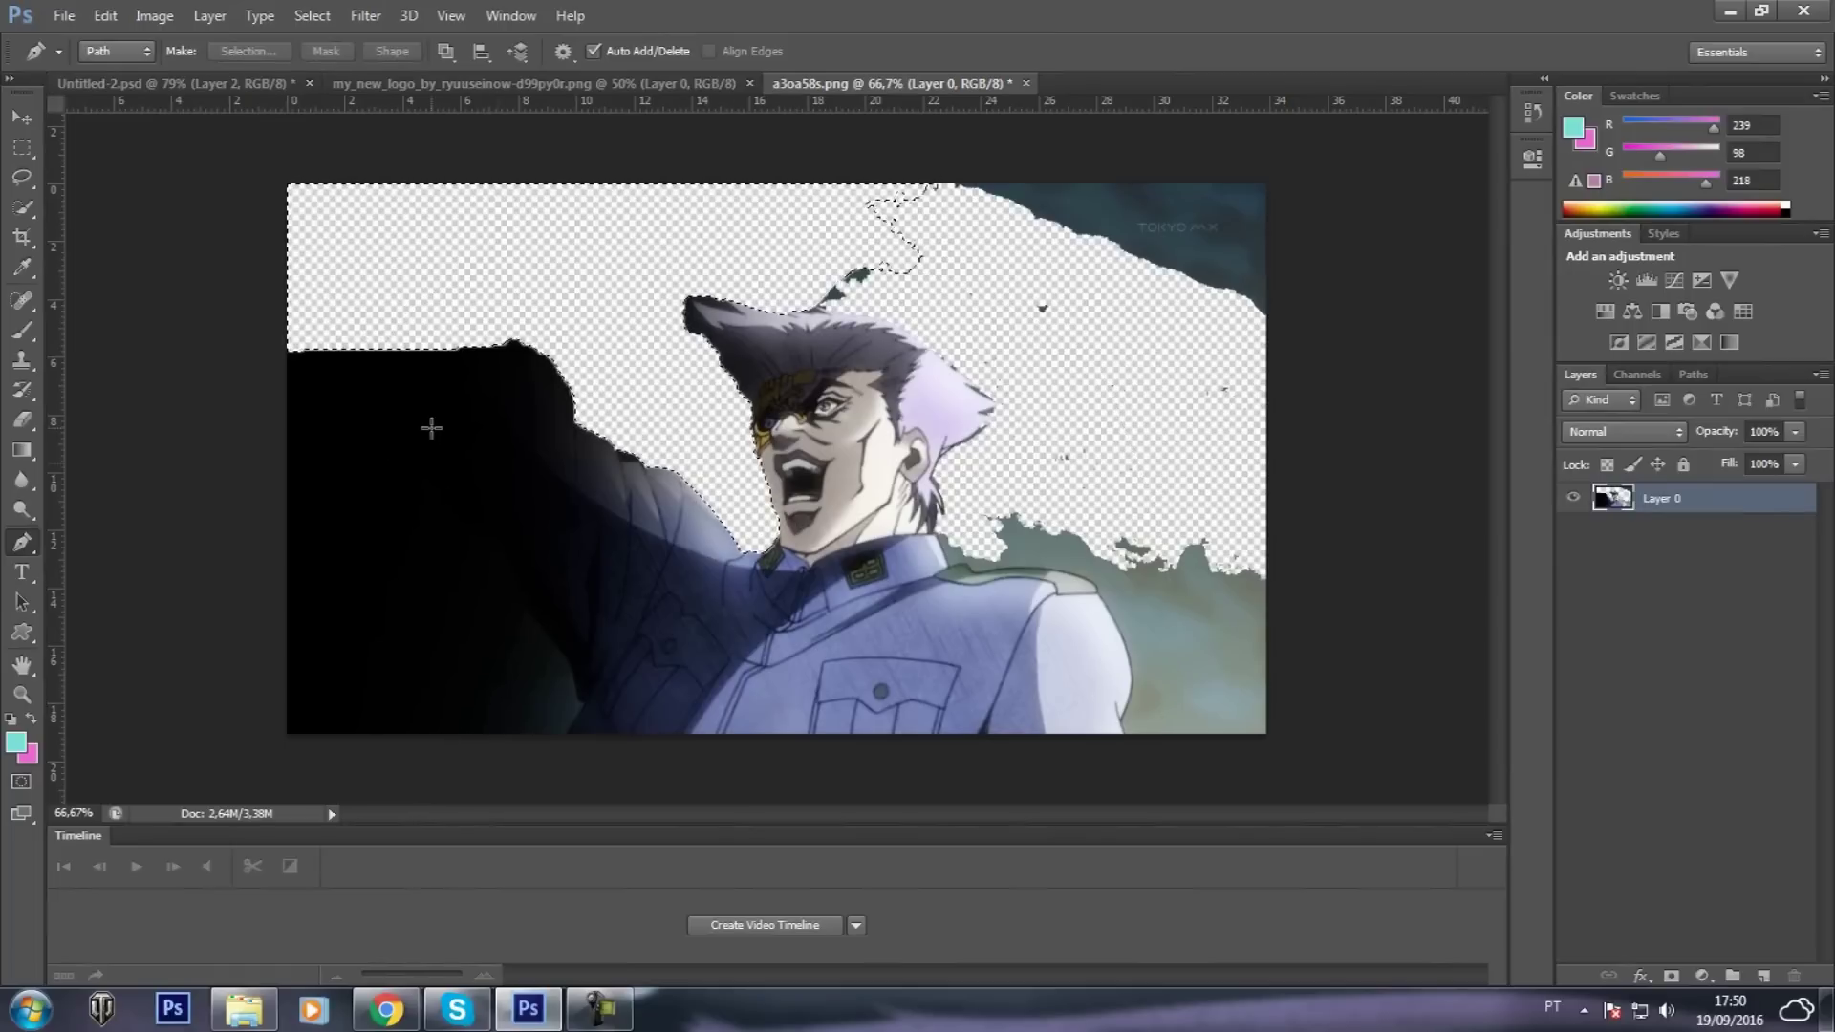
# Place the neon city image into the document
pyautogui.click(64, 16)
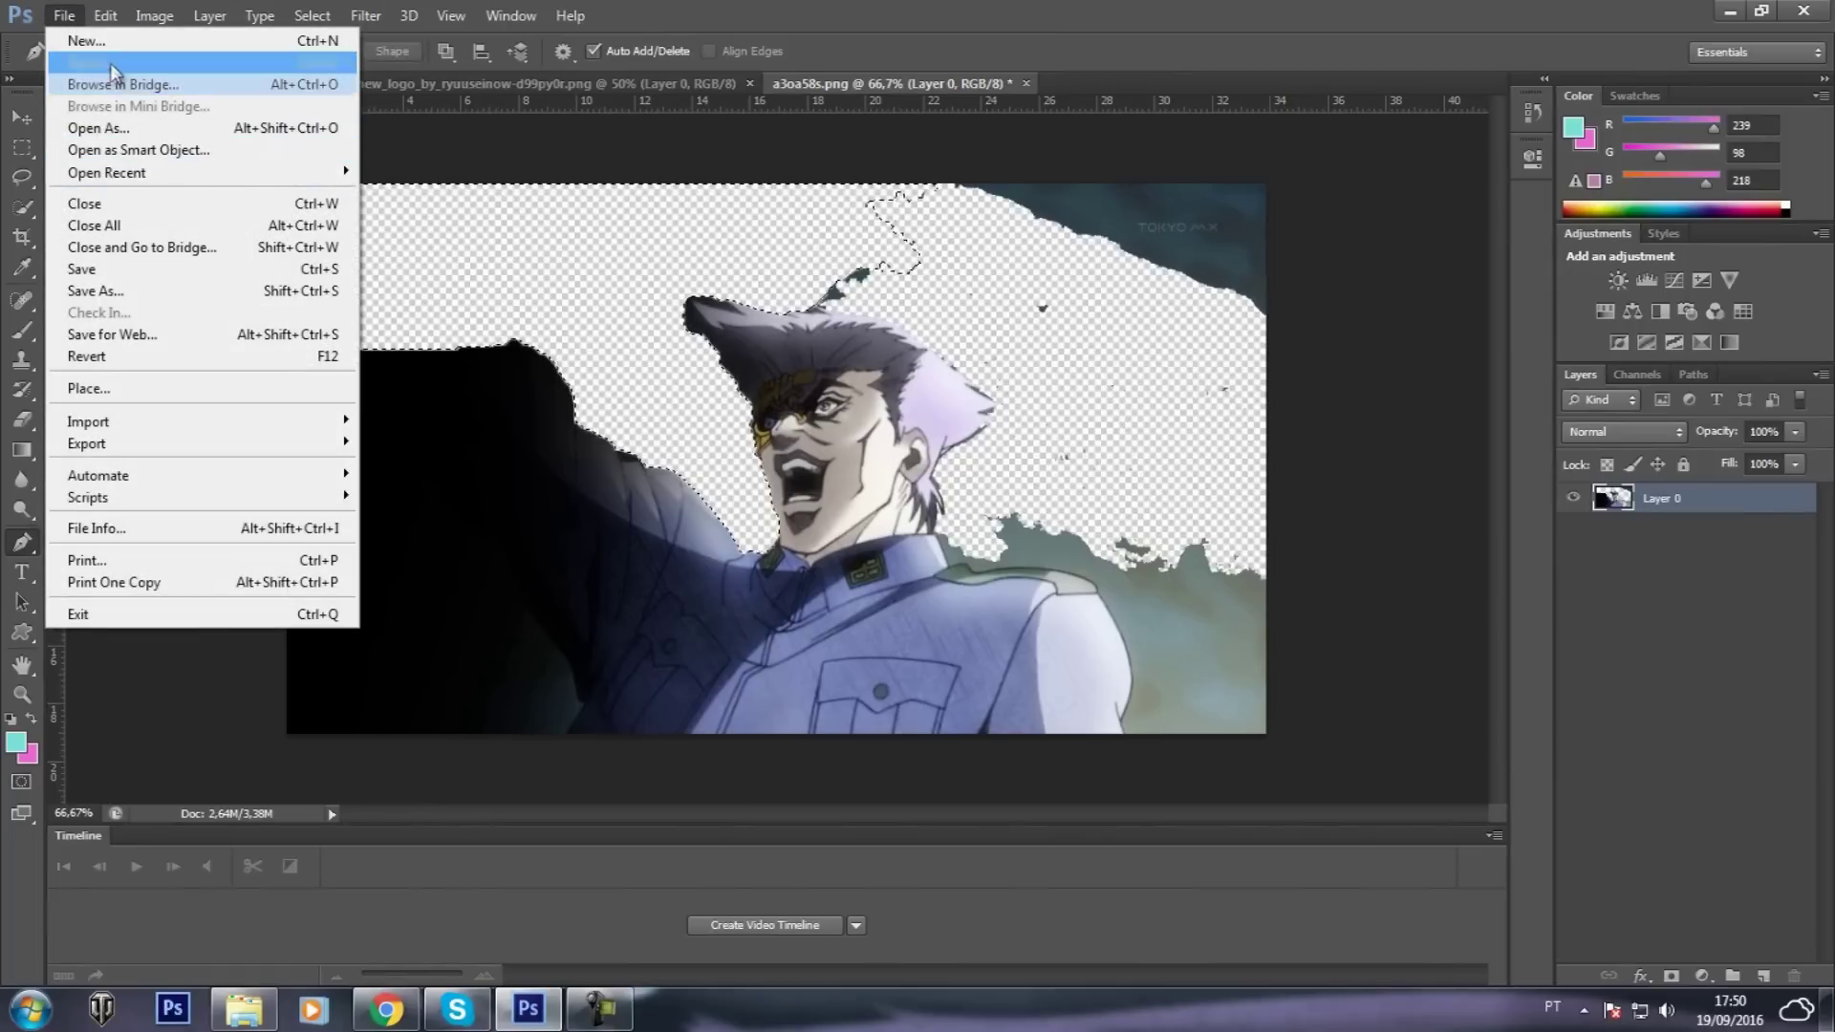
pyautogui.click(96, 388)
pyautogui.click(1007, 497)
pyautogui.scroll(-3, 989, 497)
pyautogui.scroll(-5, 989, 497)
pyautogui.doubleClick(872, 246)
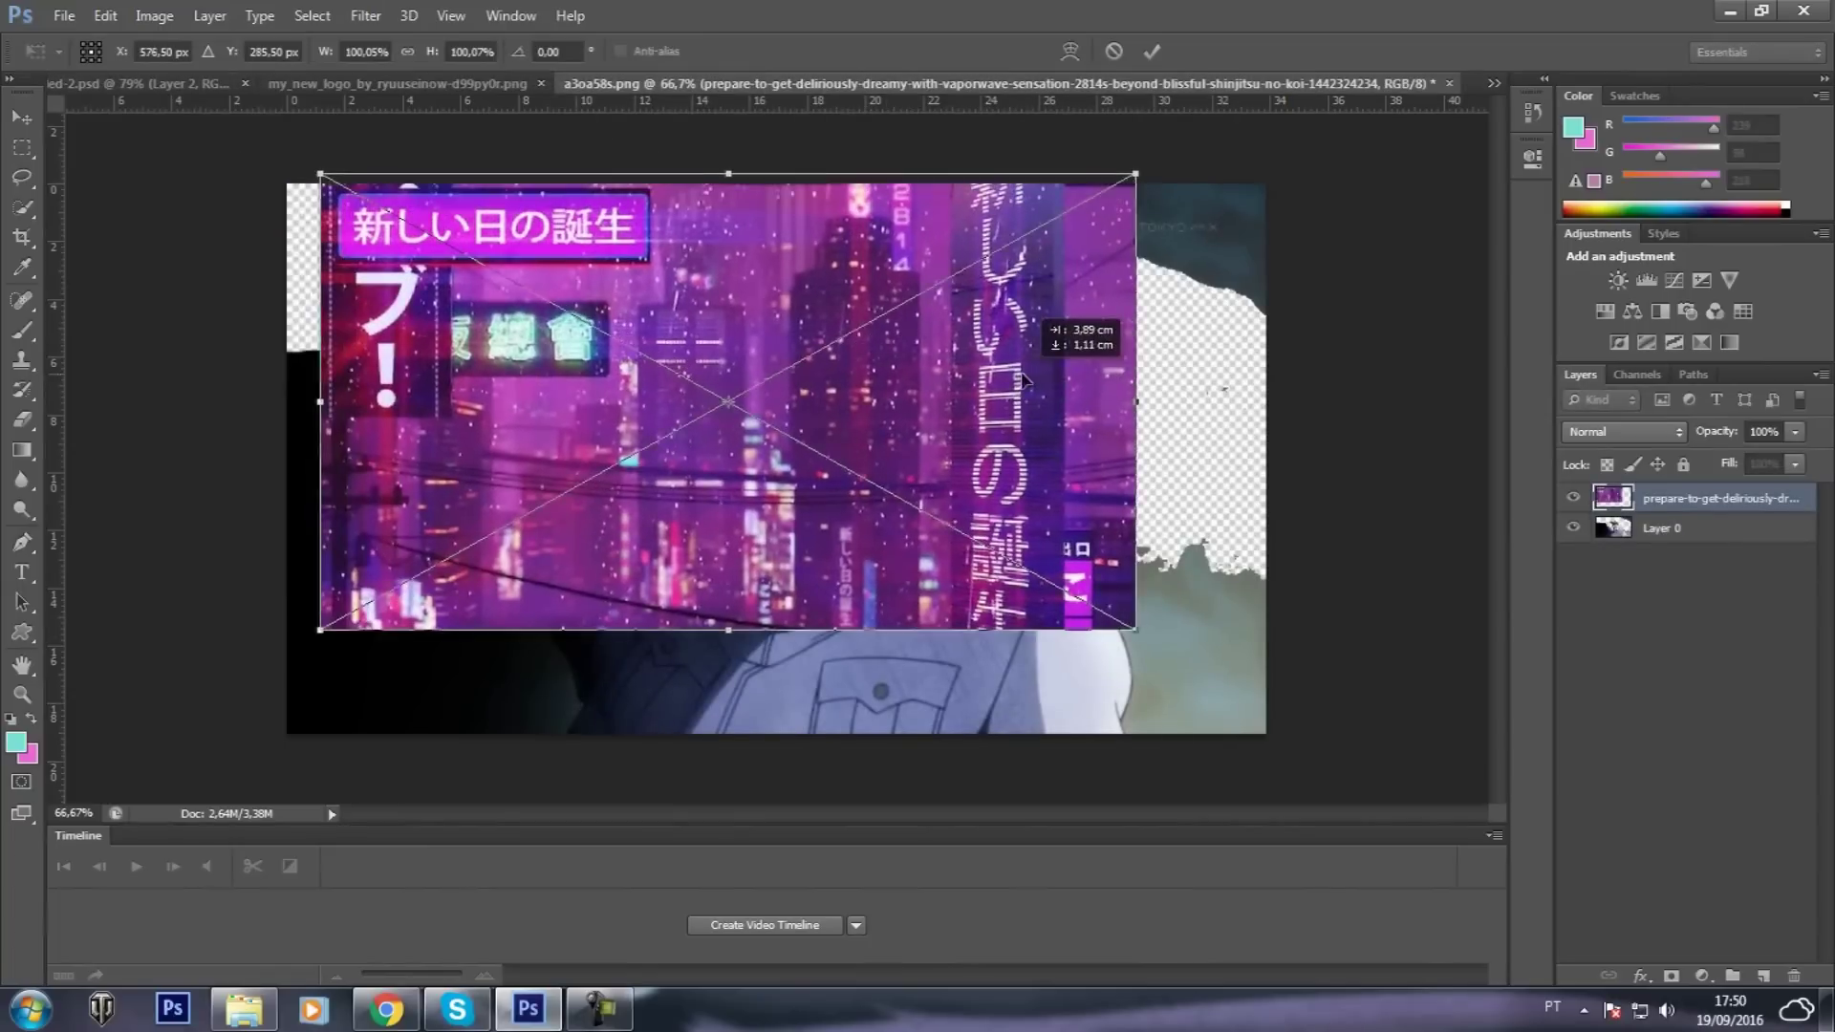
# Scale the city image to fill the canvas and move its layer below the character
pyautogui.moveTo(1023, 379); pyautogui.dragTo(990, 389)
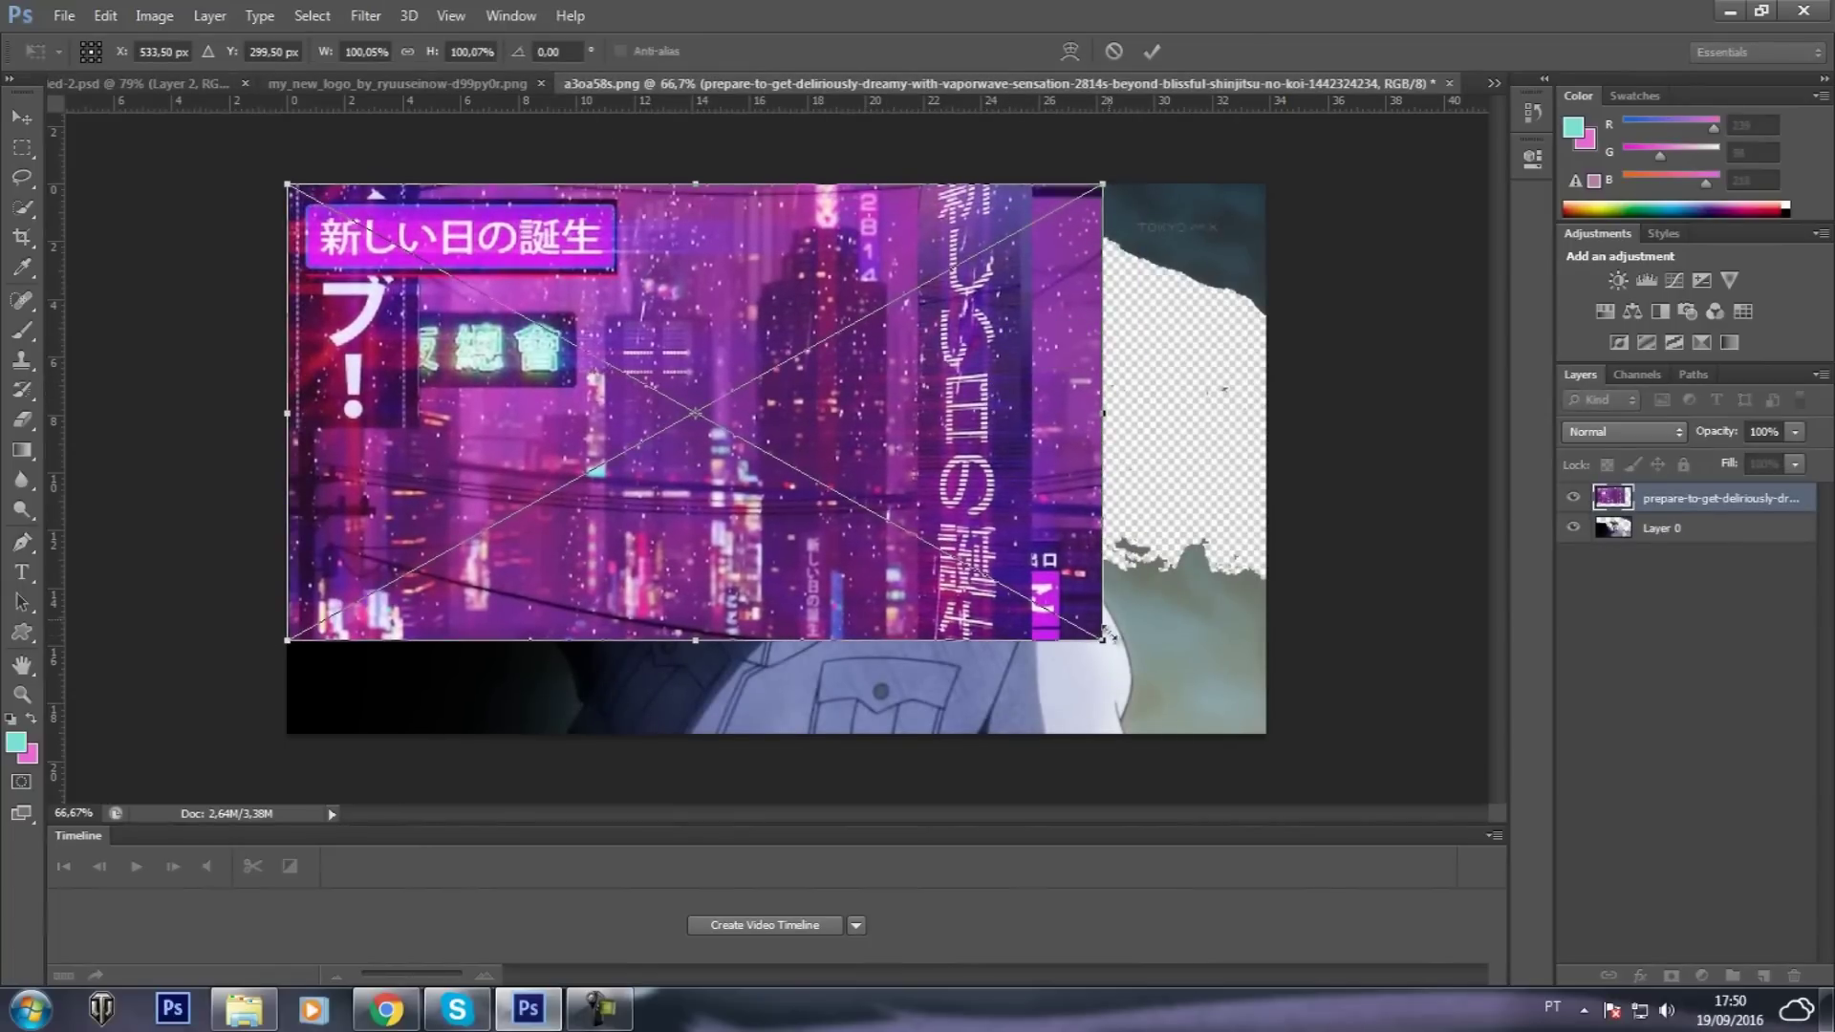
pyautogui.moveTo(1106, 640); pyautogui.dragTo(1268, 742)
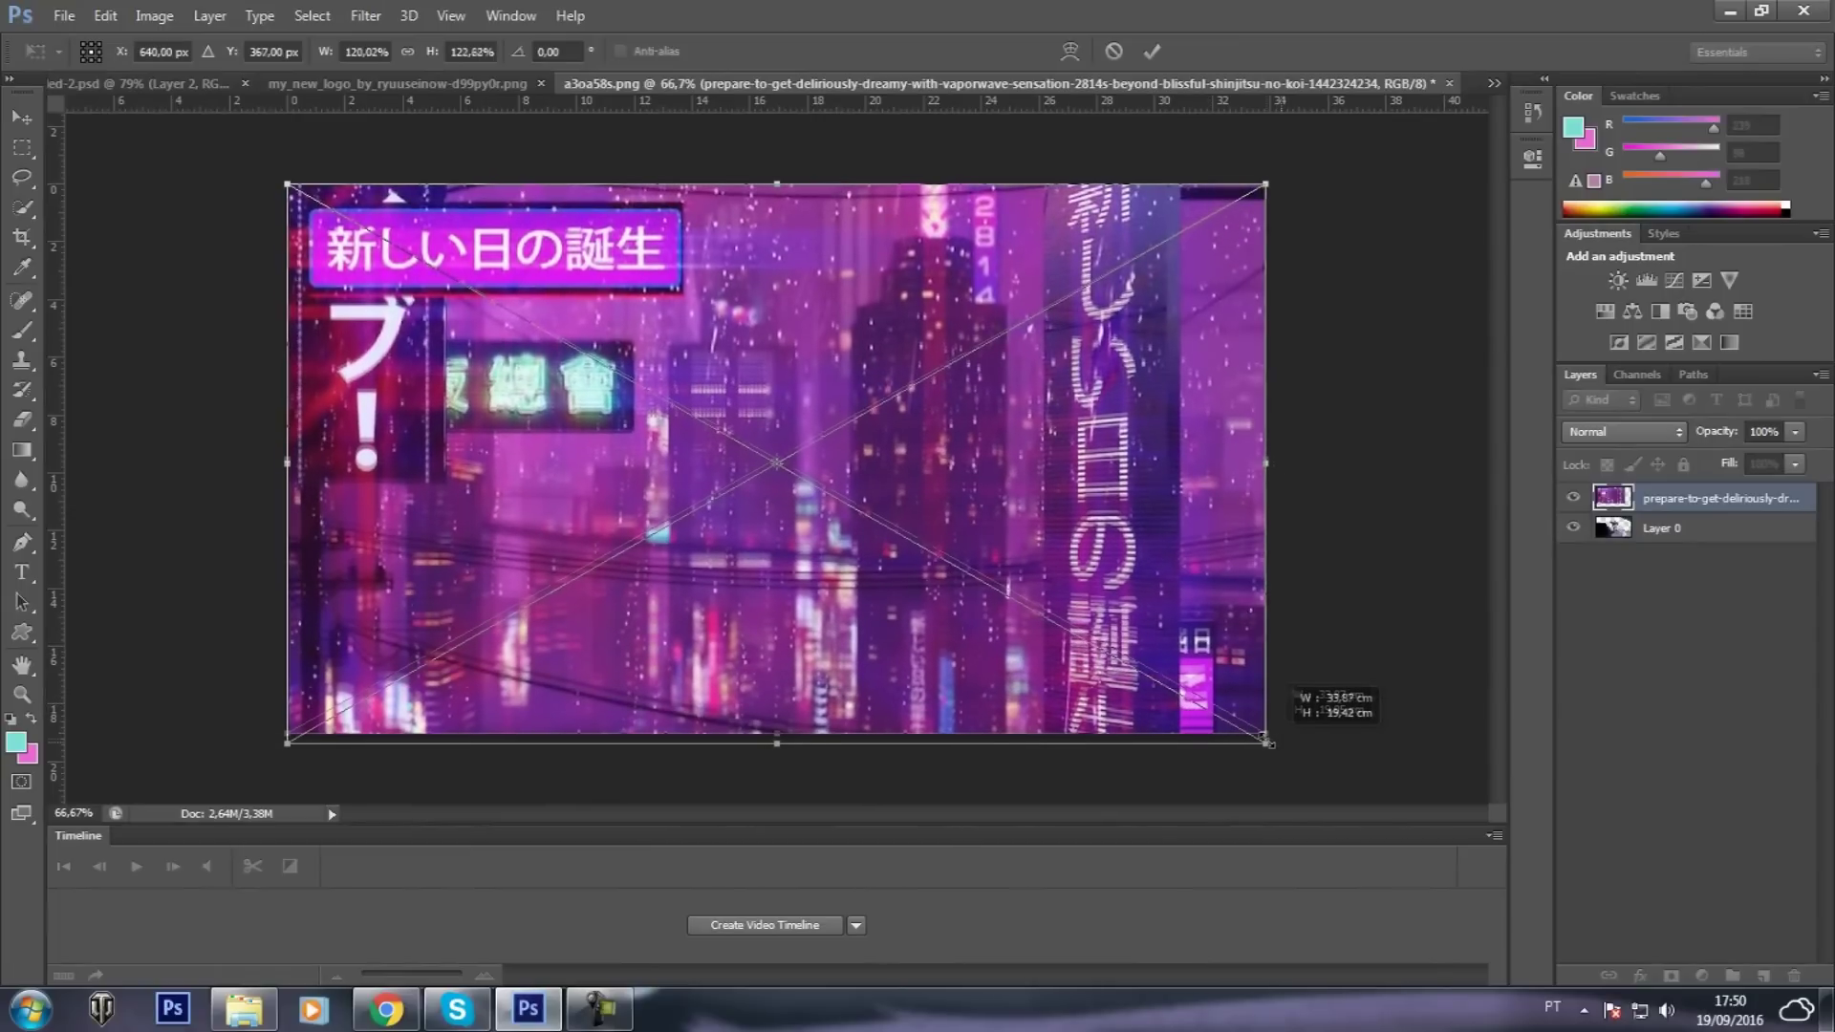
pyautogui.press('Return')
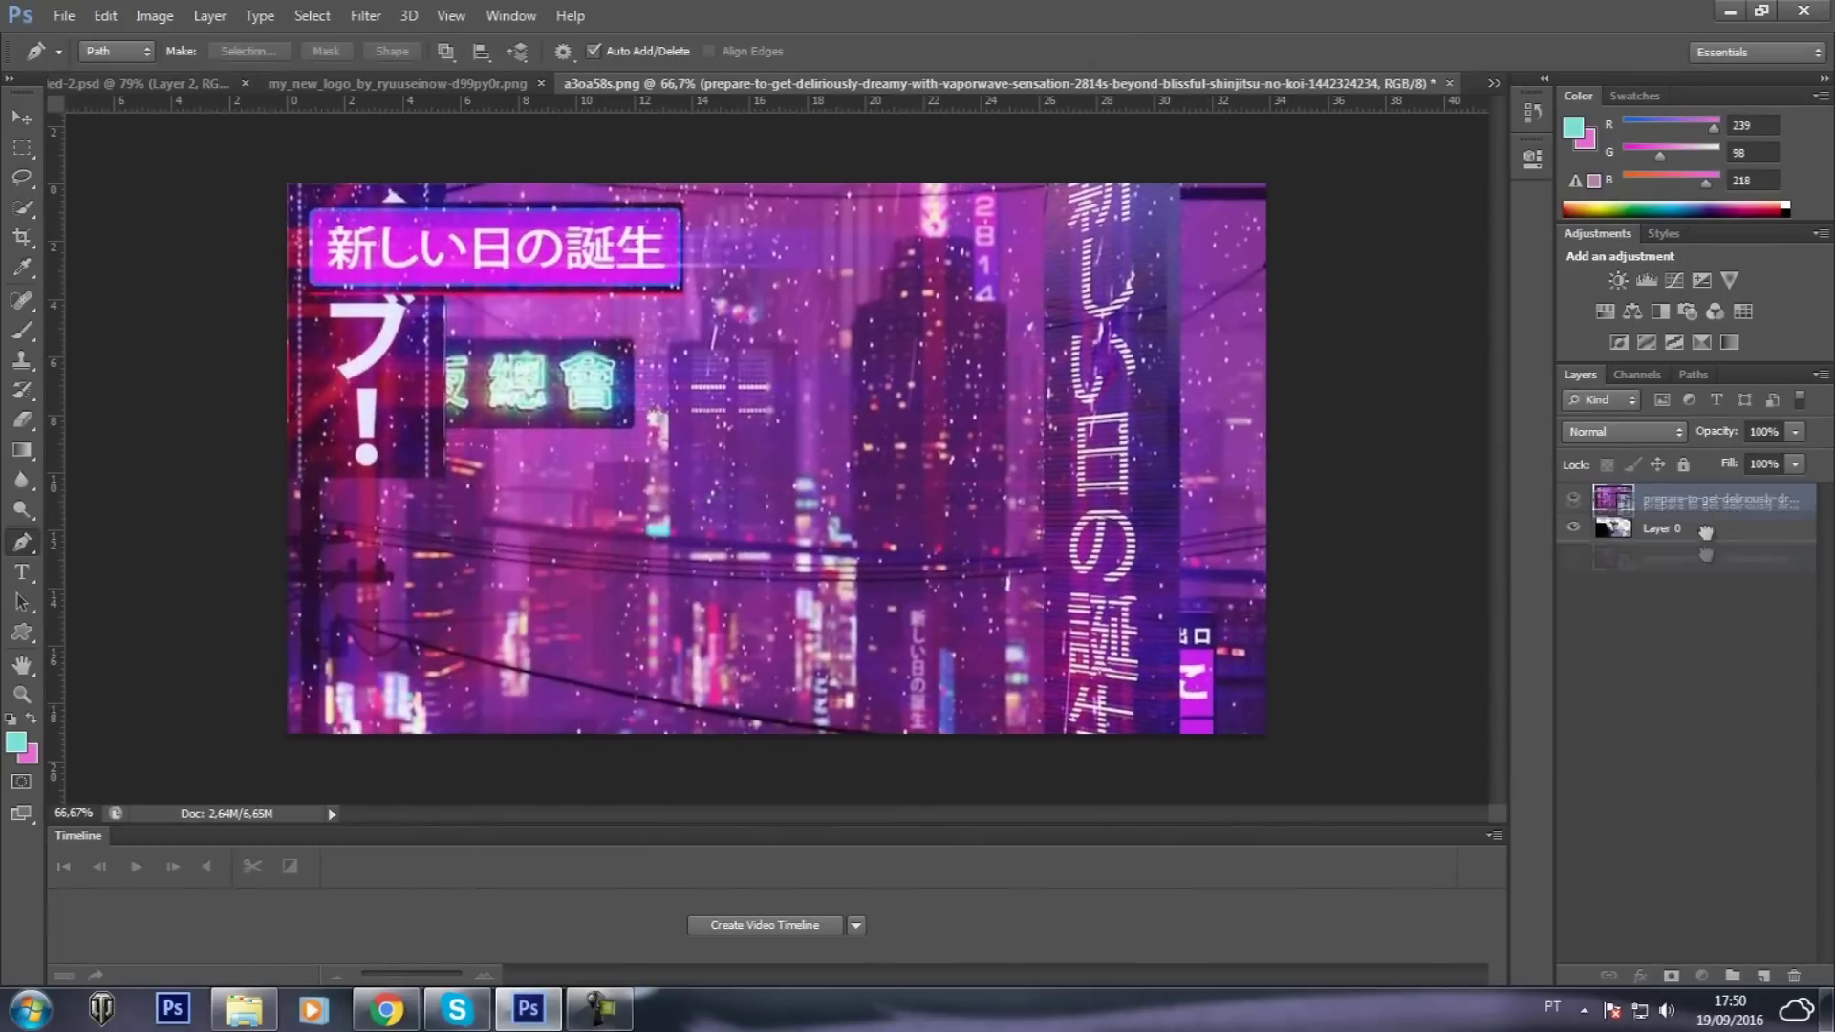
pyautogui.moveTo(1710, 498); pyautogui.dragTo(1711, 571)
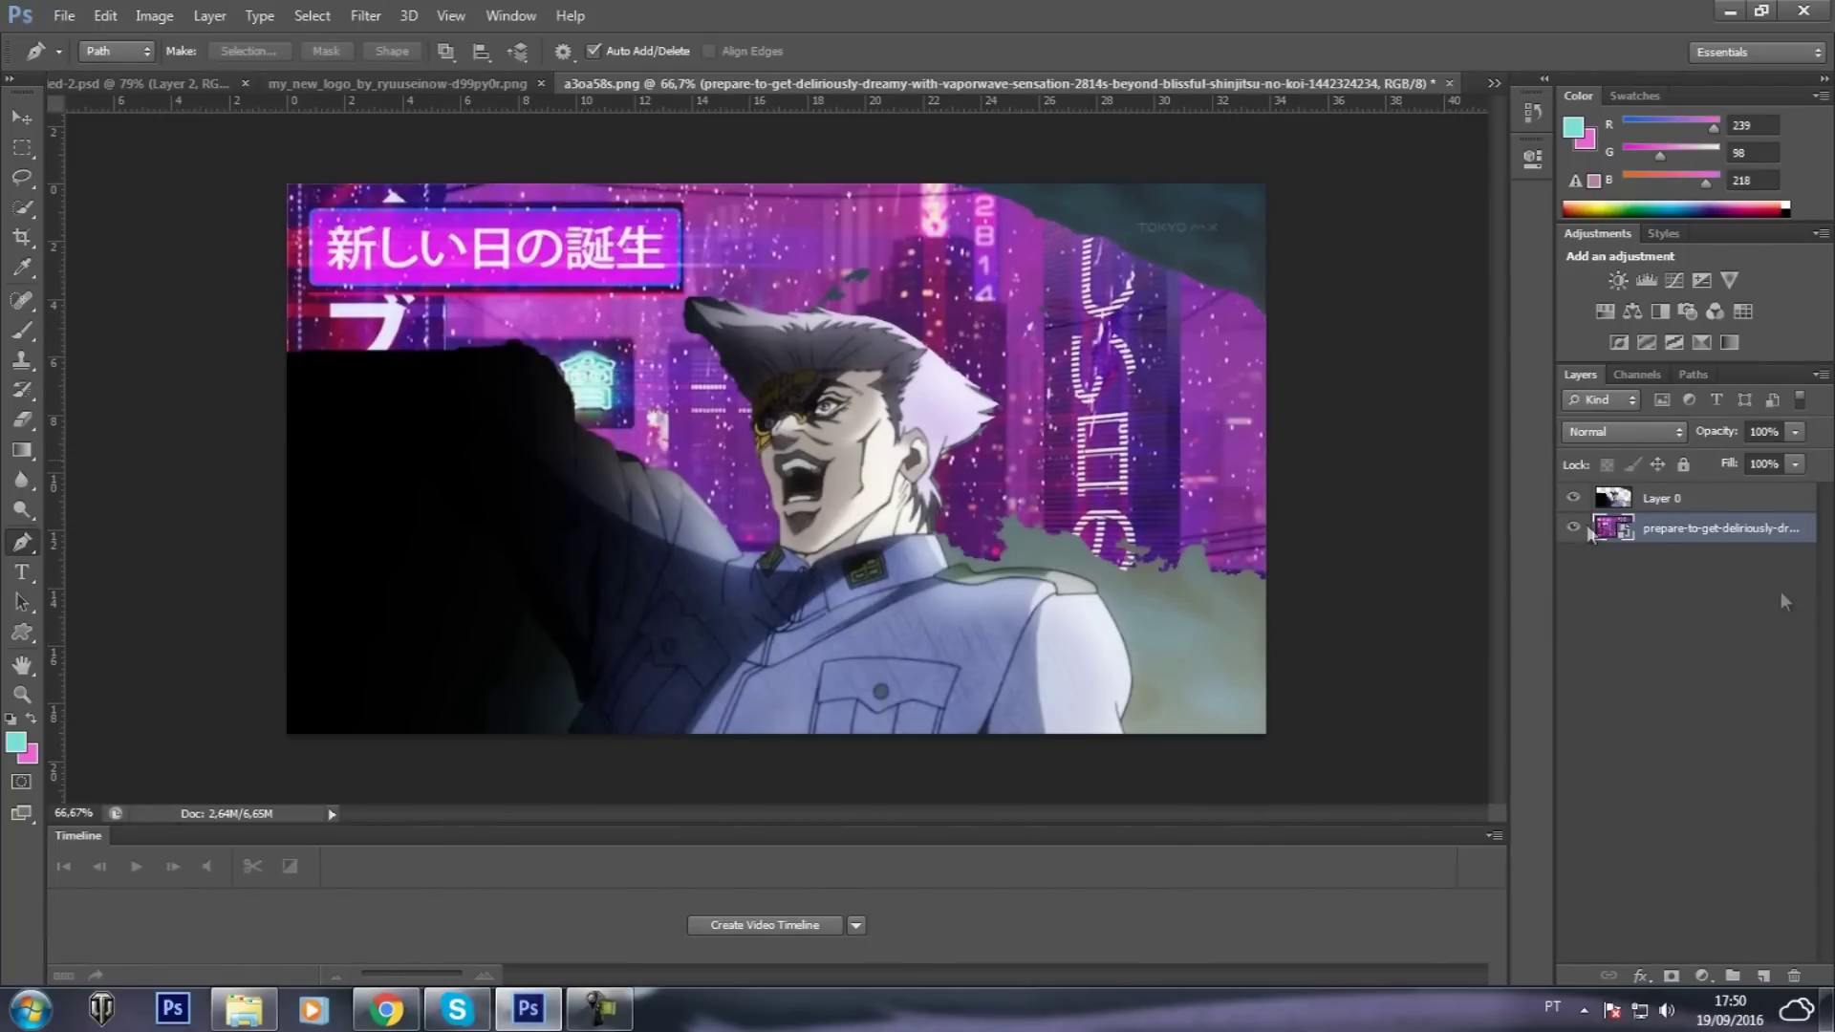
pyautogui.click(365, 15)
# Switch from the 流星 logo document to the Untitled-2.psd composition
pyautogui.click(485, 84)
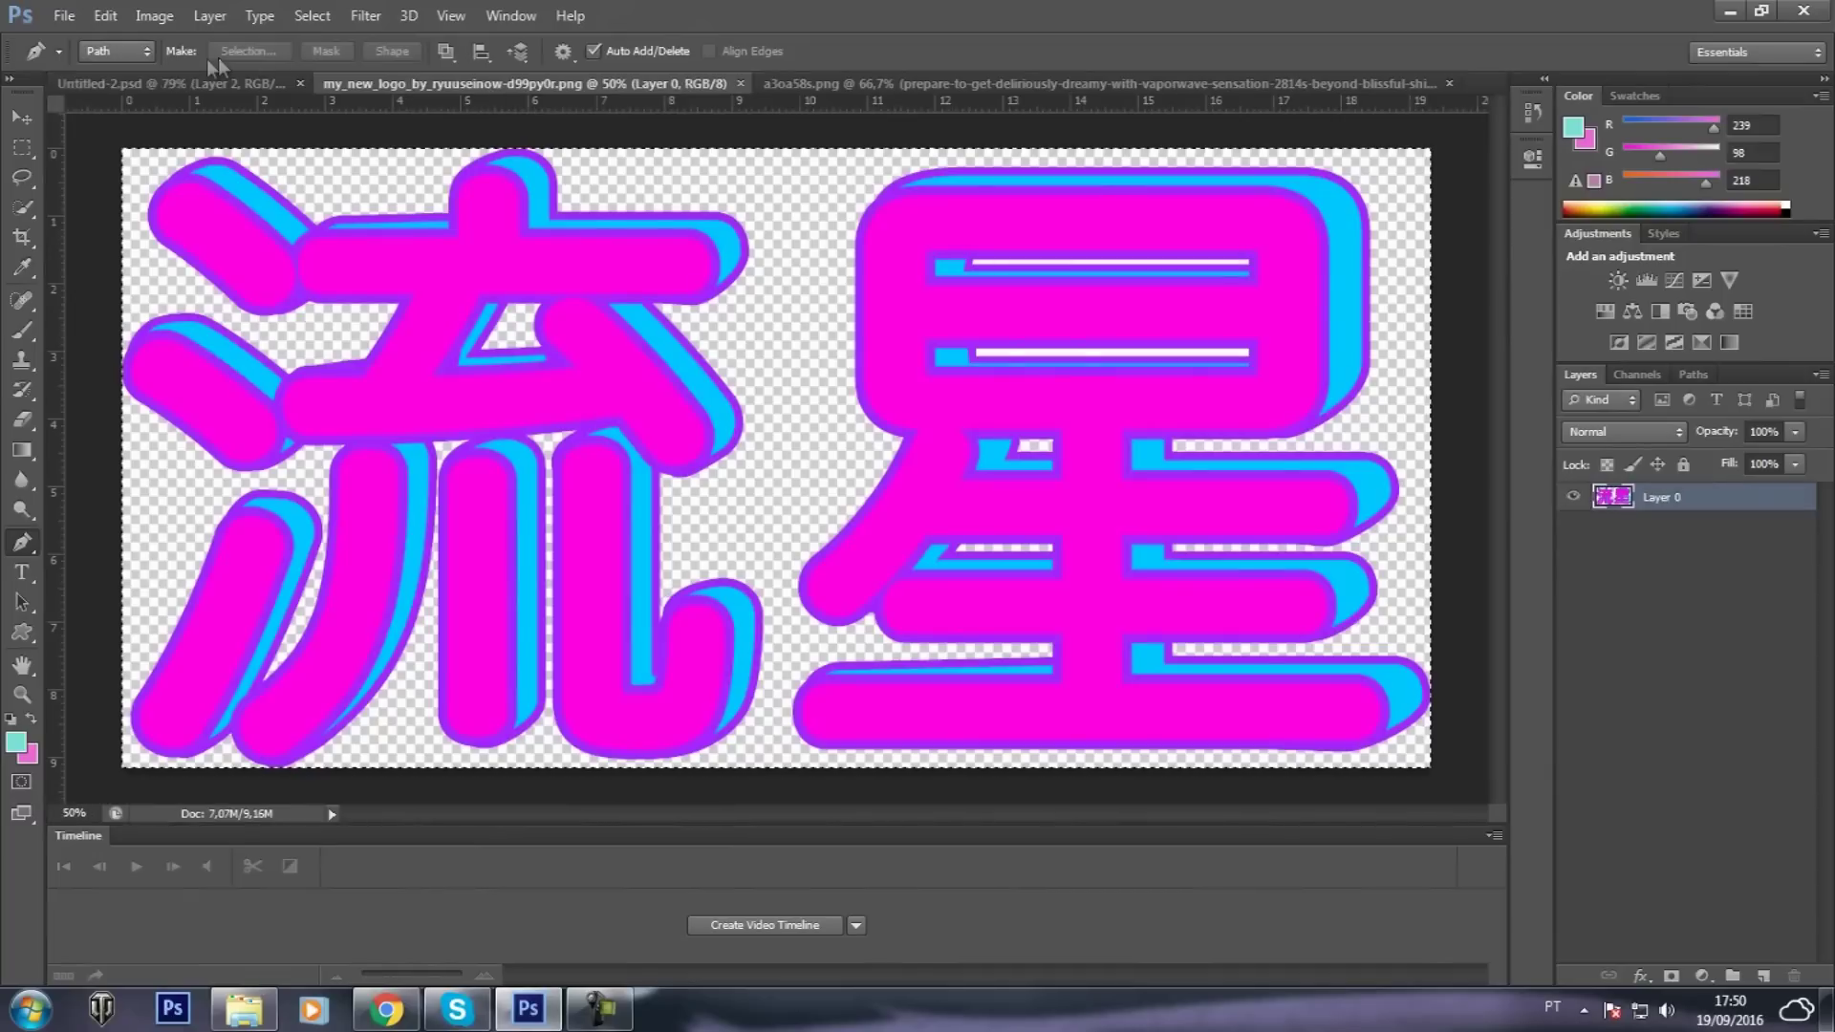
pyautogui.click(140, 80)
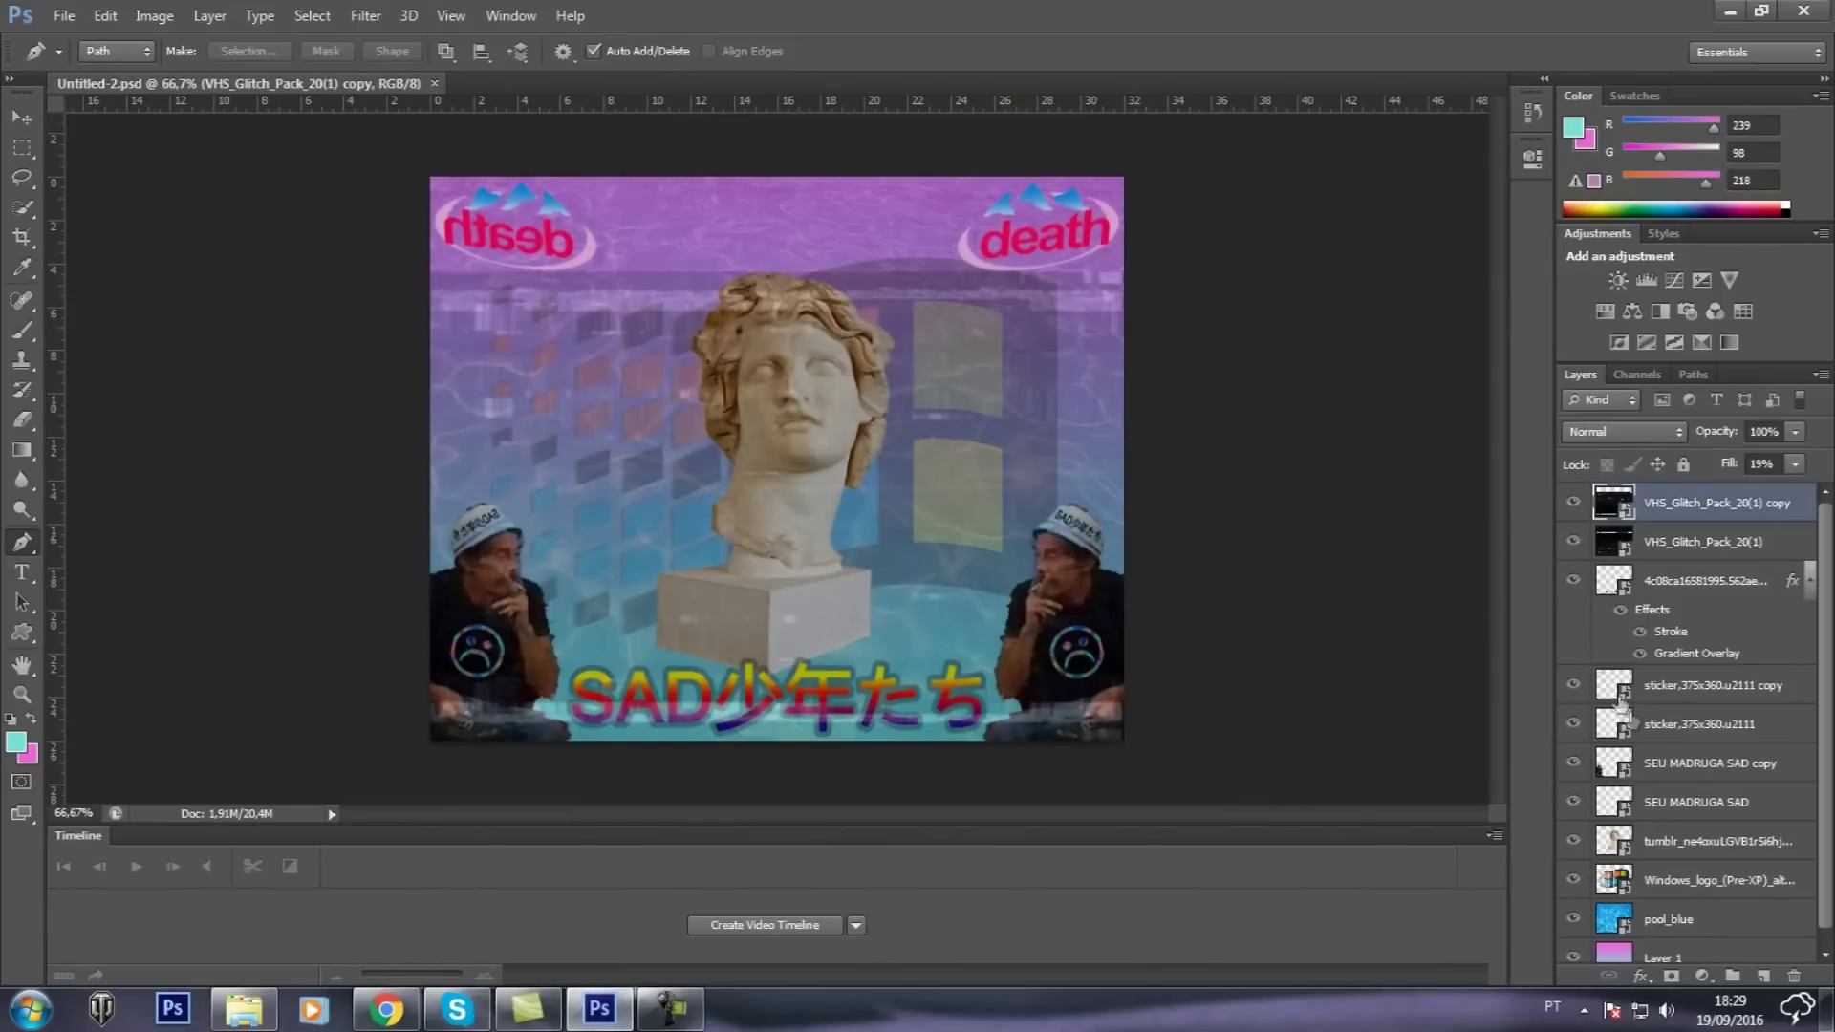
# Toggle the SAD少年たち text off and on, then select layers from VHS_Glitch_Pack_20(1) down to Layer 1
pyautogui.click(1574, 581)
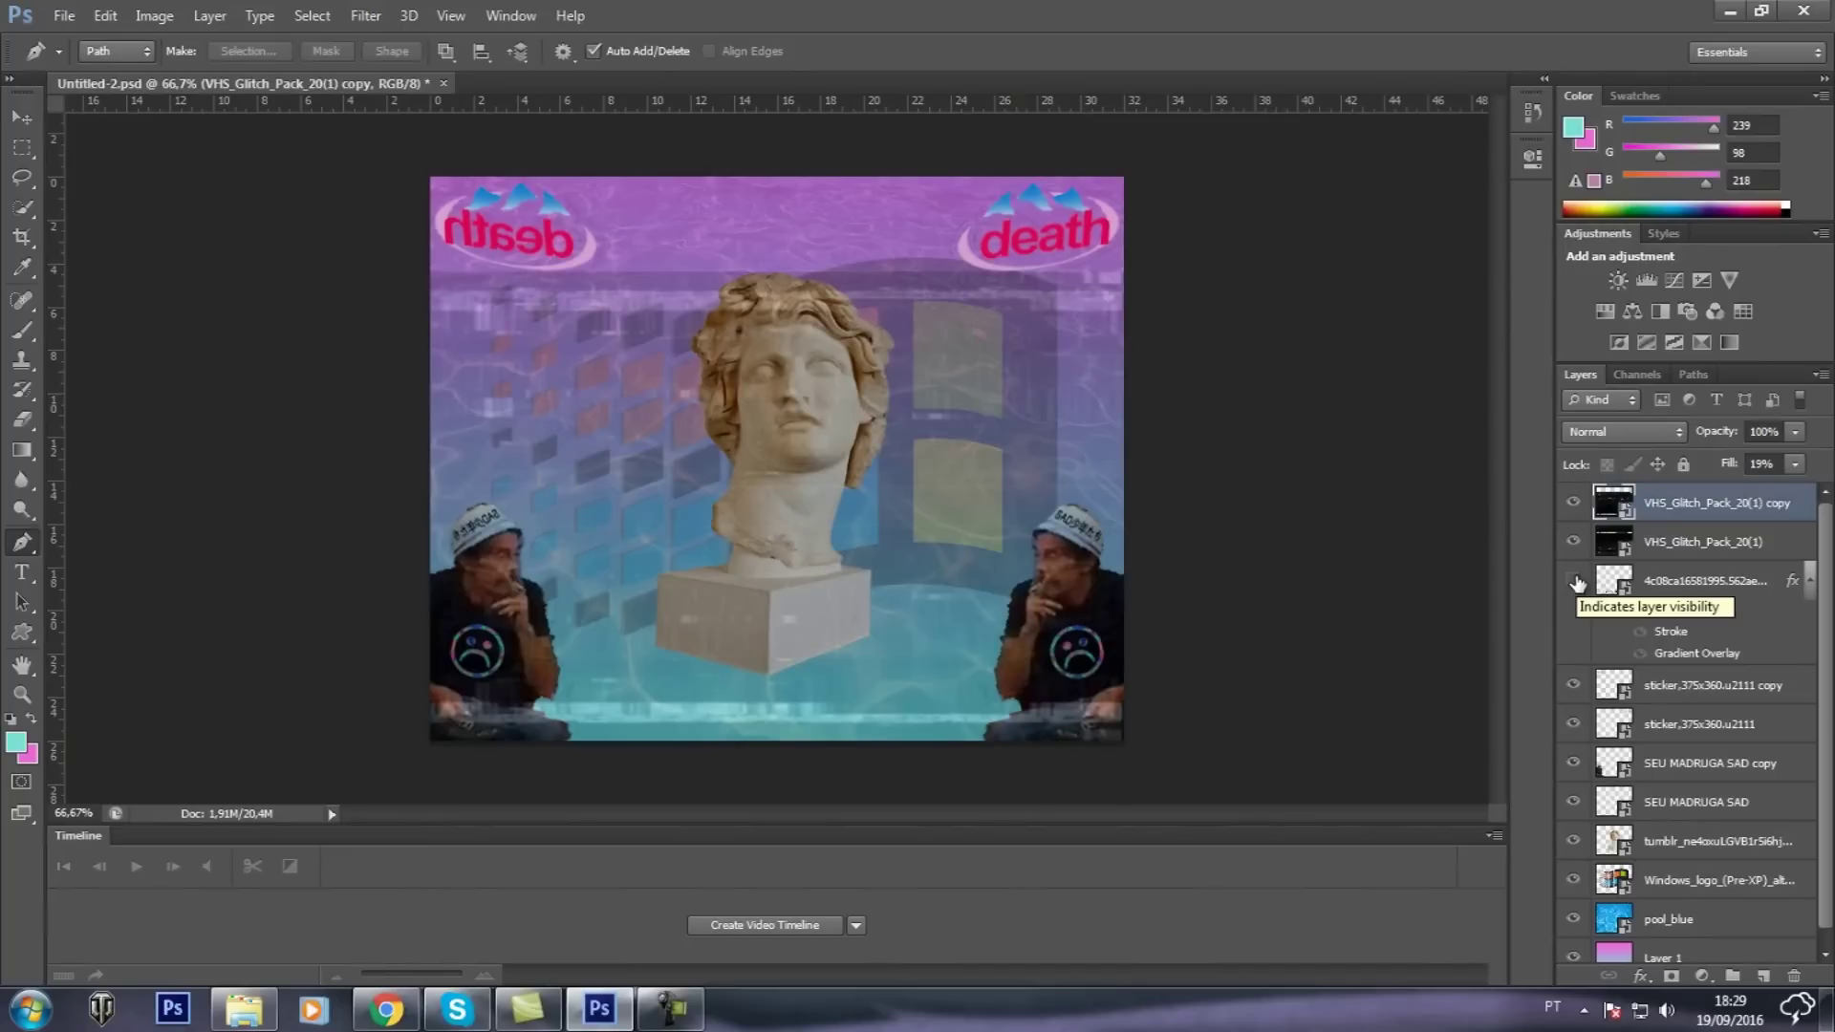
pyautogui.click(1575, 581)
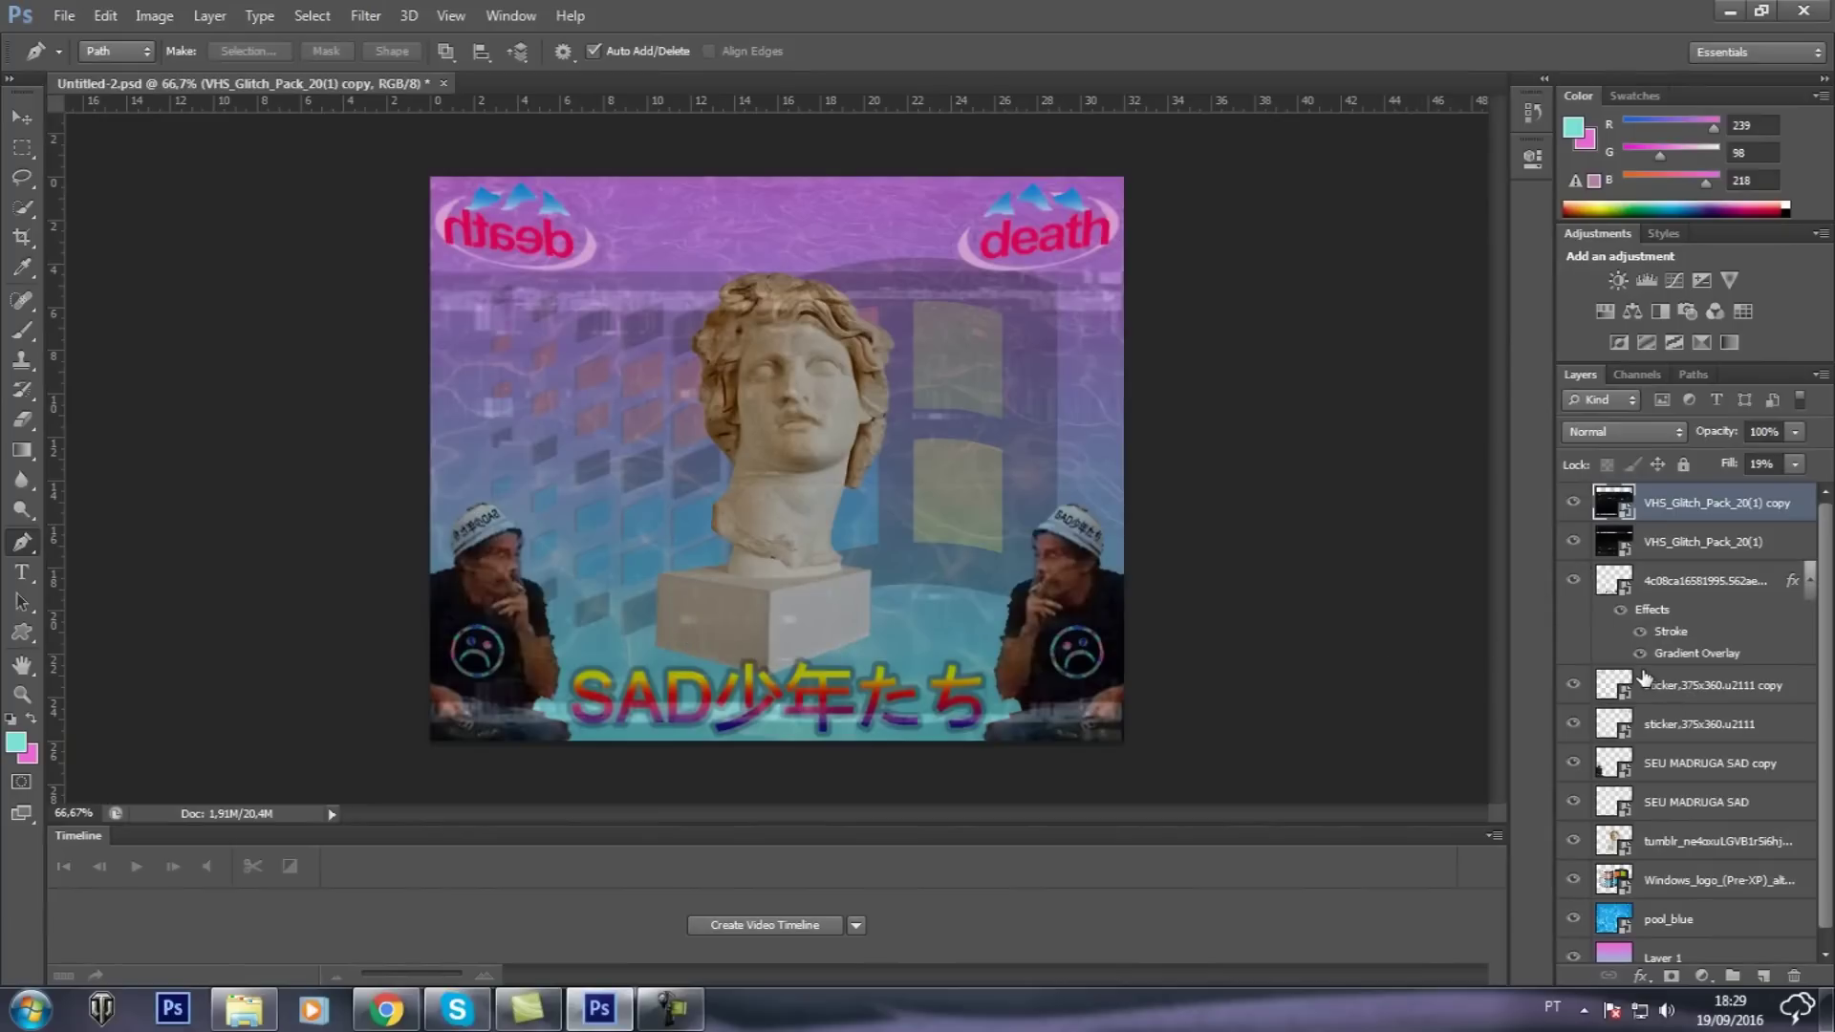
pyautogui.keyDown('ctrl'); pyautogui.click(1773, 545); pyautogui.keyUp('ctrl')
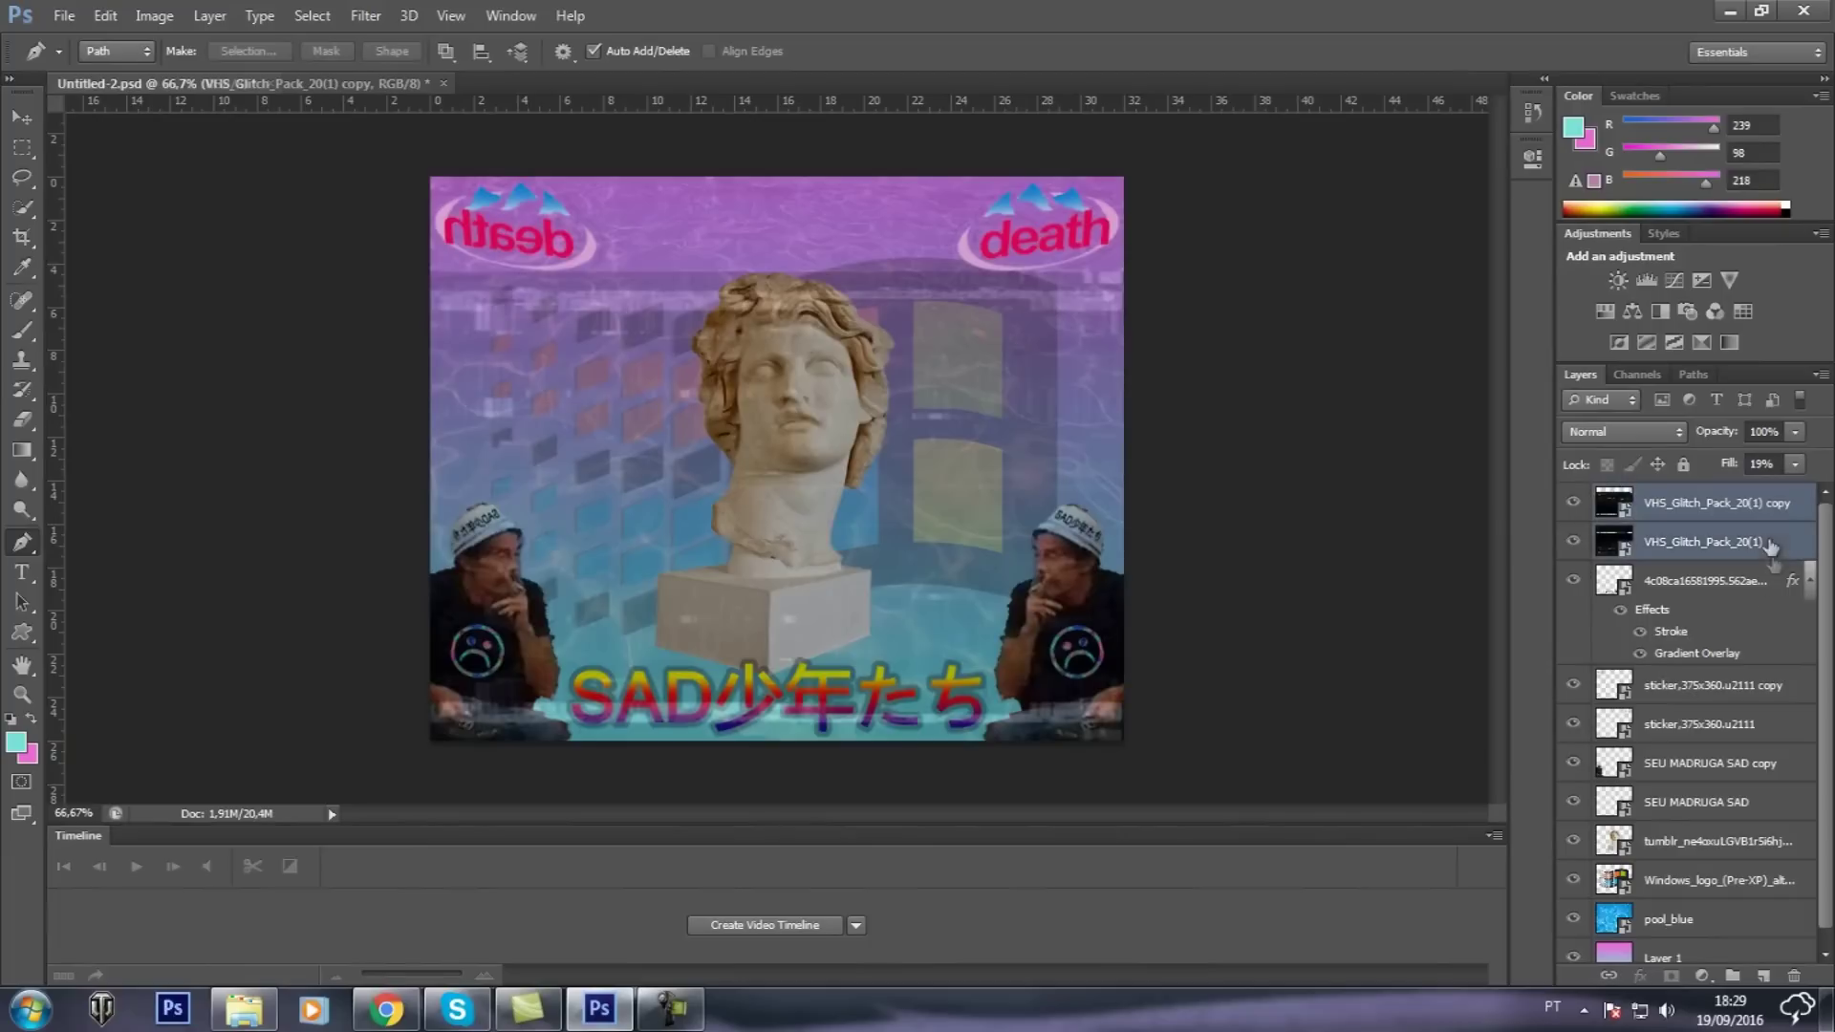
pyautogui.keyDown('ctrl'); pyautogui.click(1754, 585); pyautogui.keyUp('ctrl')
pyautogui.keyDown('ctrl'); pyautogui.click(1725, 690); pyautogui.keyUp('ctrl')
pyautogui.keyDown('ctrl'); pyautogui.click(1711, 724); pyautogui.keyUp('ctrl')
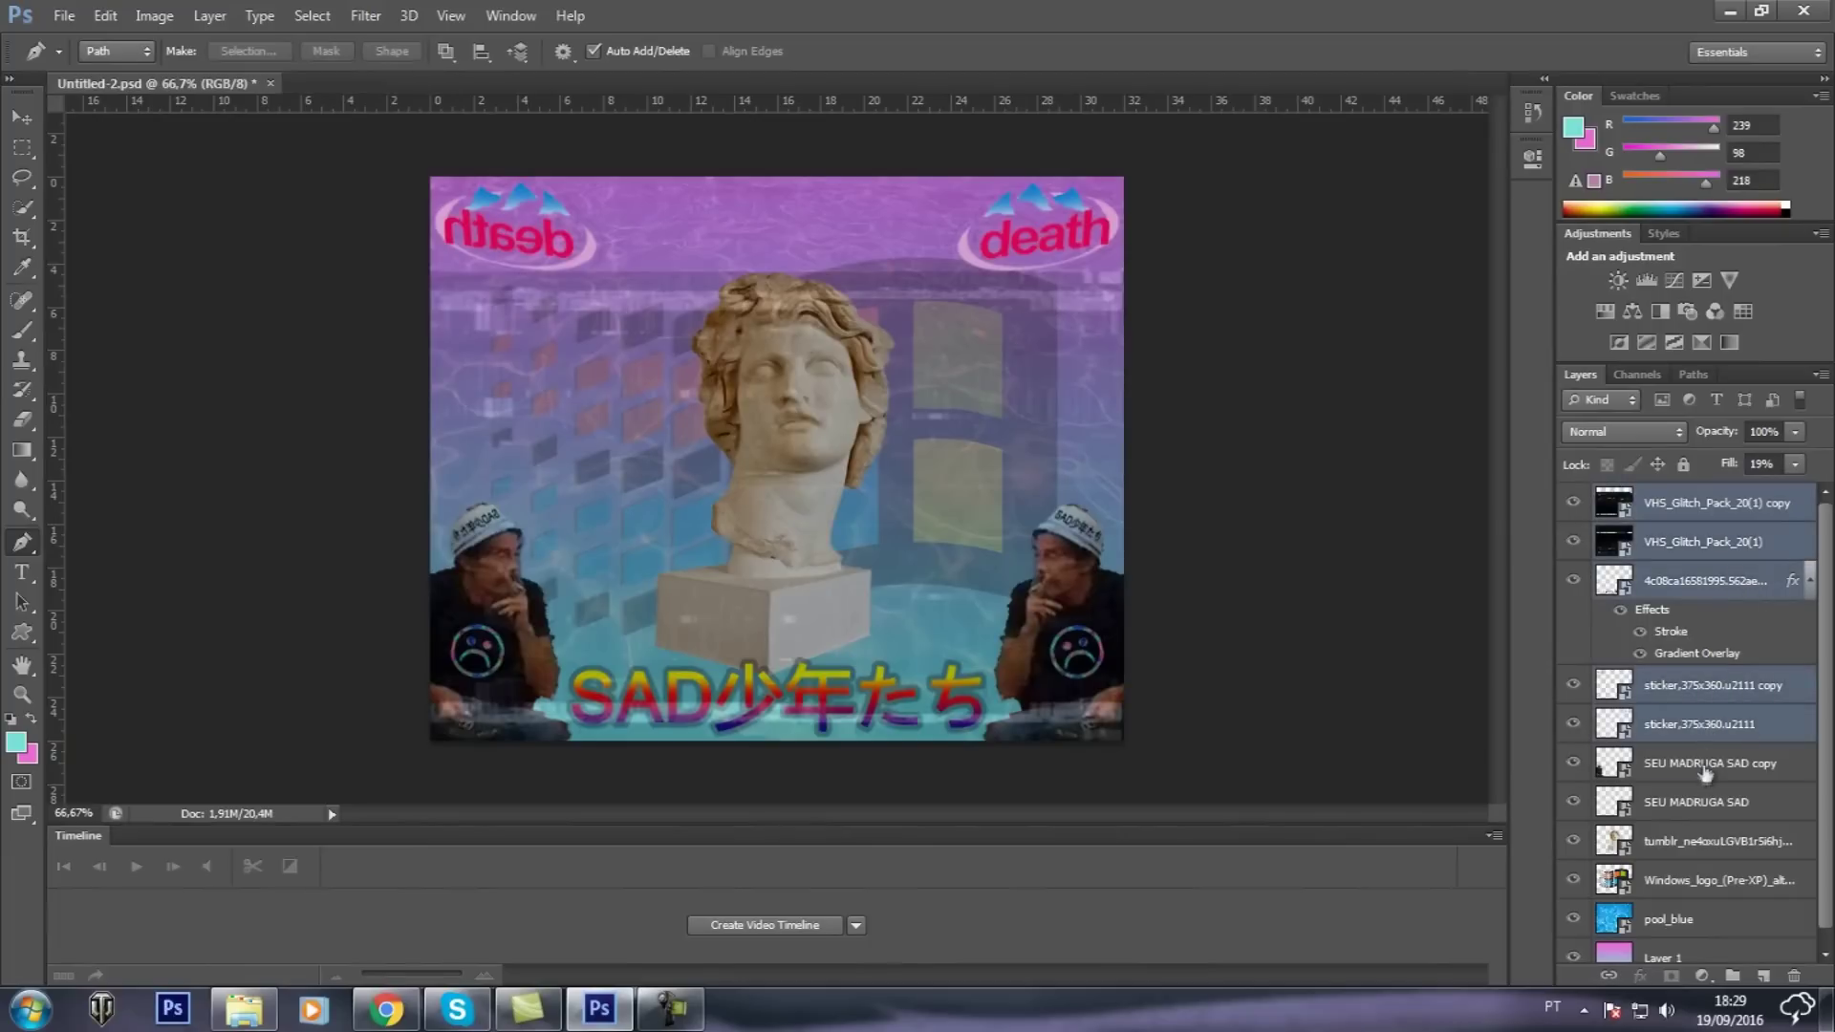
pyautogui.keyDown('ctrl'); pyautogui.click(1711, 763); pyautogui.keyUp('ctrl')
pyautogui.keyDown('ctrl'); pyautogui.click(1709, 802); pyautogui.keyUp('ctrl')
pyautogui.keyDown('ctrl'); pyautogui.click(1706, 841); pyautogui.keyUp('ctrl')
pyautogui.keyDown('ctrl'); pyautogui.click(1711, 879); pyautogui.keyUp('ctrl')
pyautogui.keyDown('ctrl'); pyautogui.click(1717, 918); pyautogui.keyUp('ctrl')
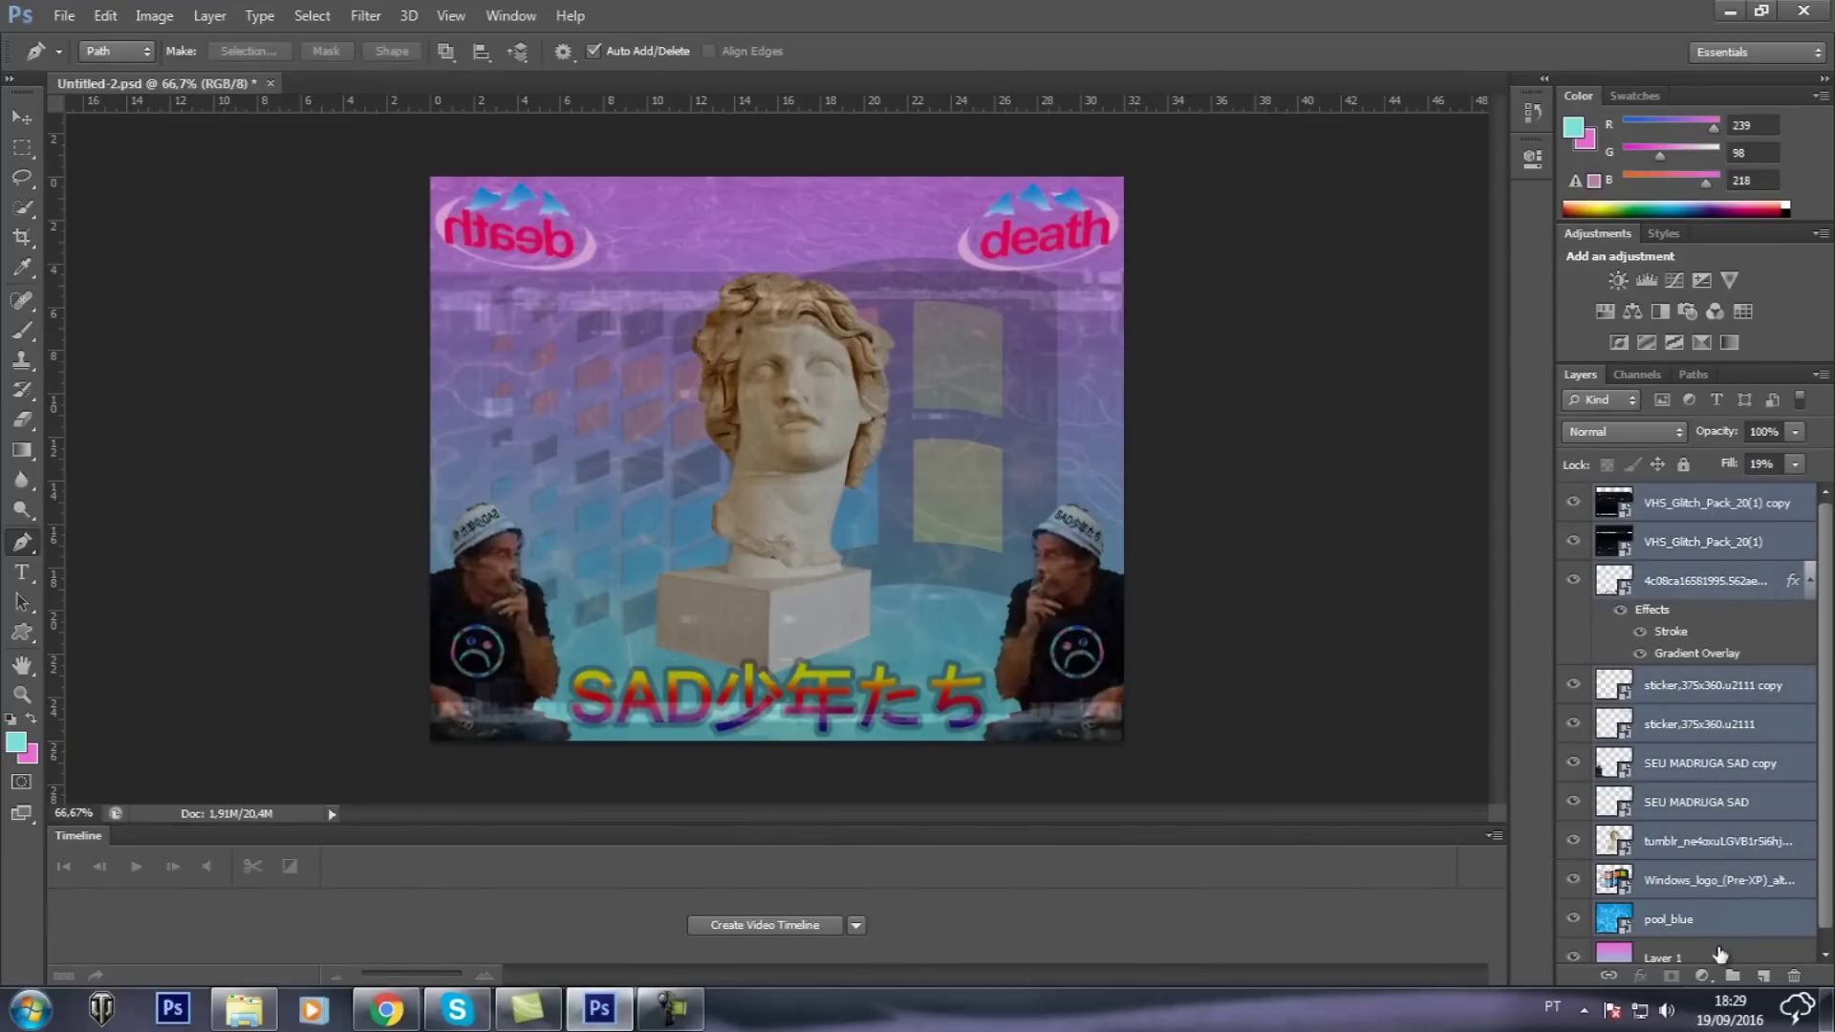
pyautogui.keyDown('ctrl'); pyautogui.click(1718, 955); pyautogui.keyUp('ctrl')
# Merge the selected layers into a single layer
pyautogui.scroll(-1, 1718, 956)
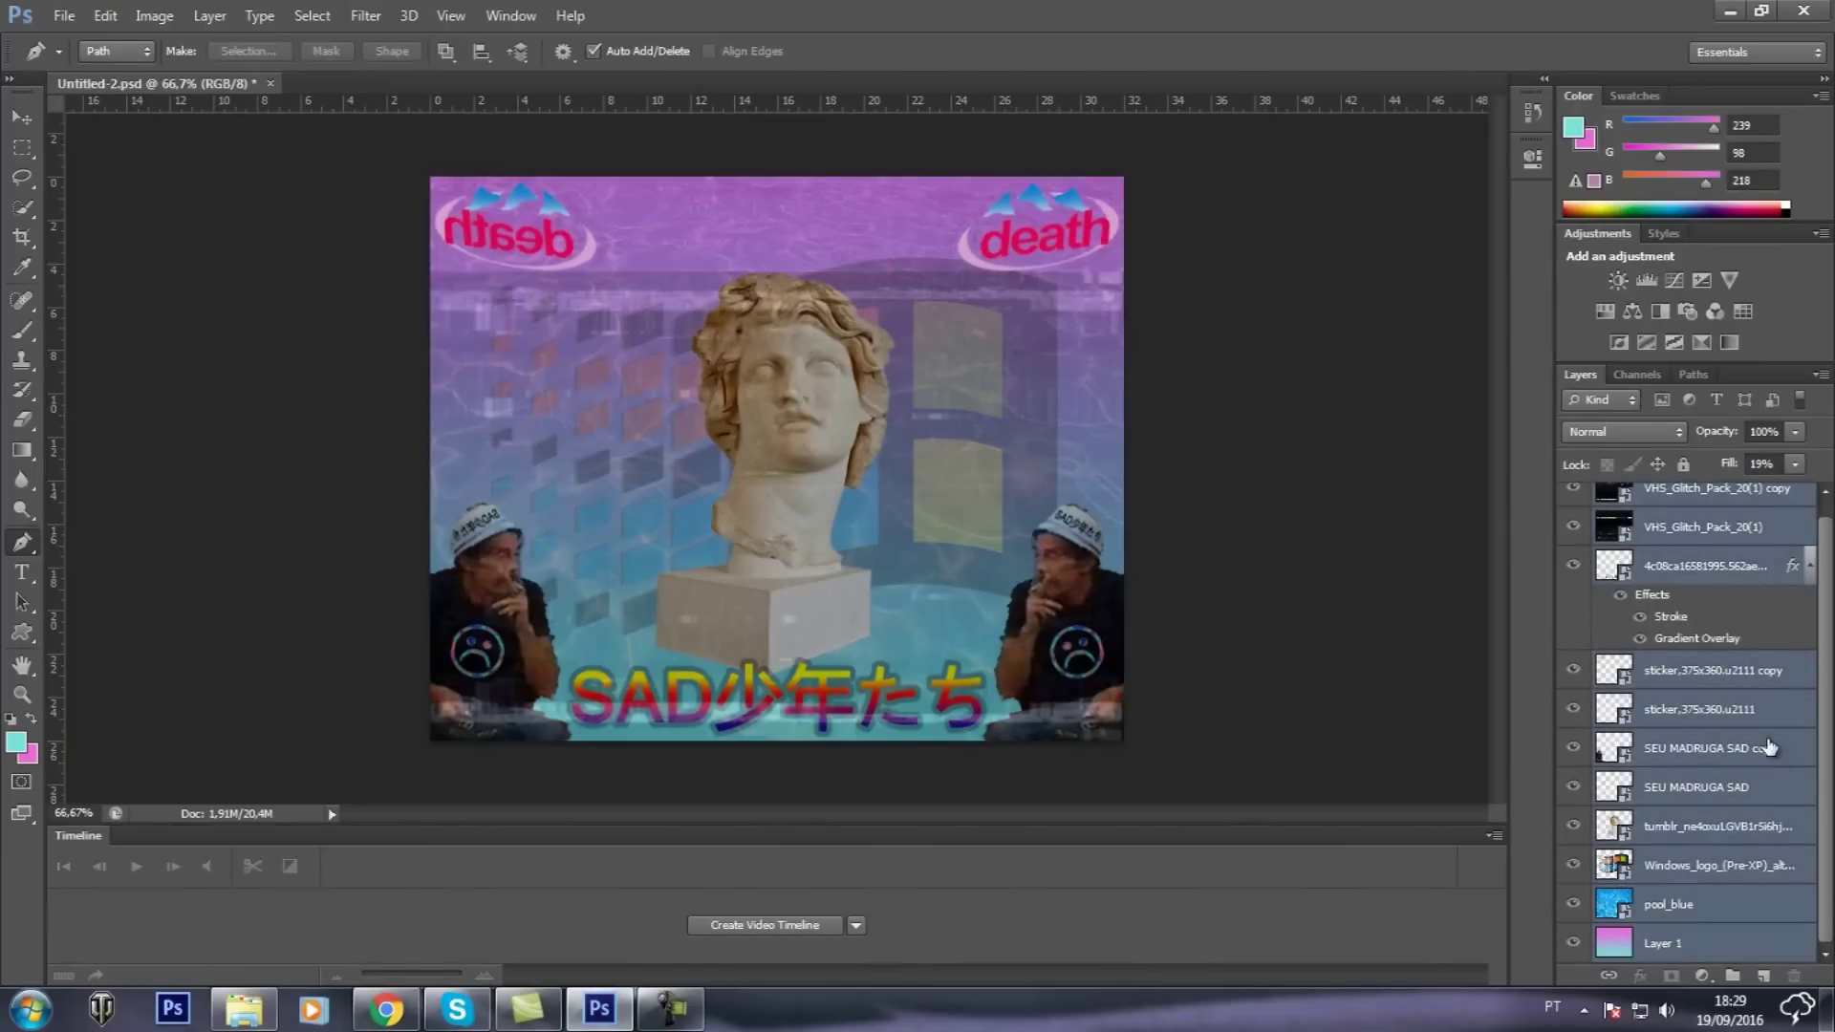
pyautogui.rightClick(1768, 749)
pyautogui.click(1563, 623)
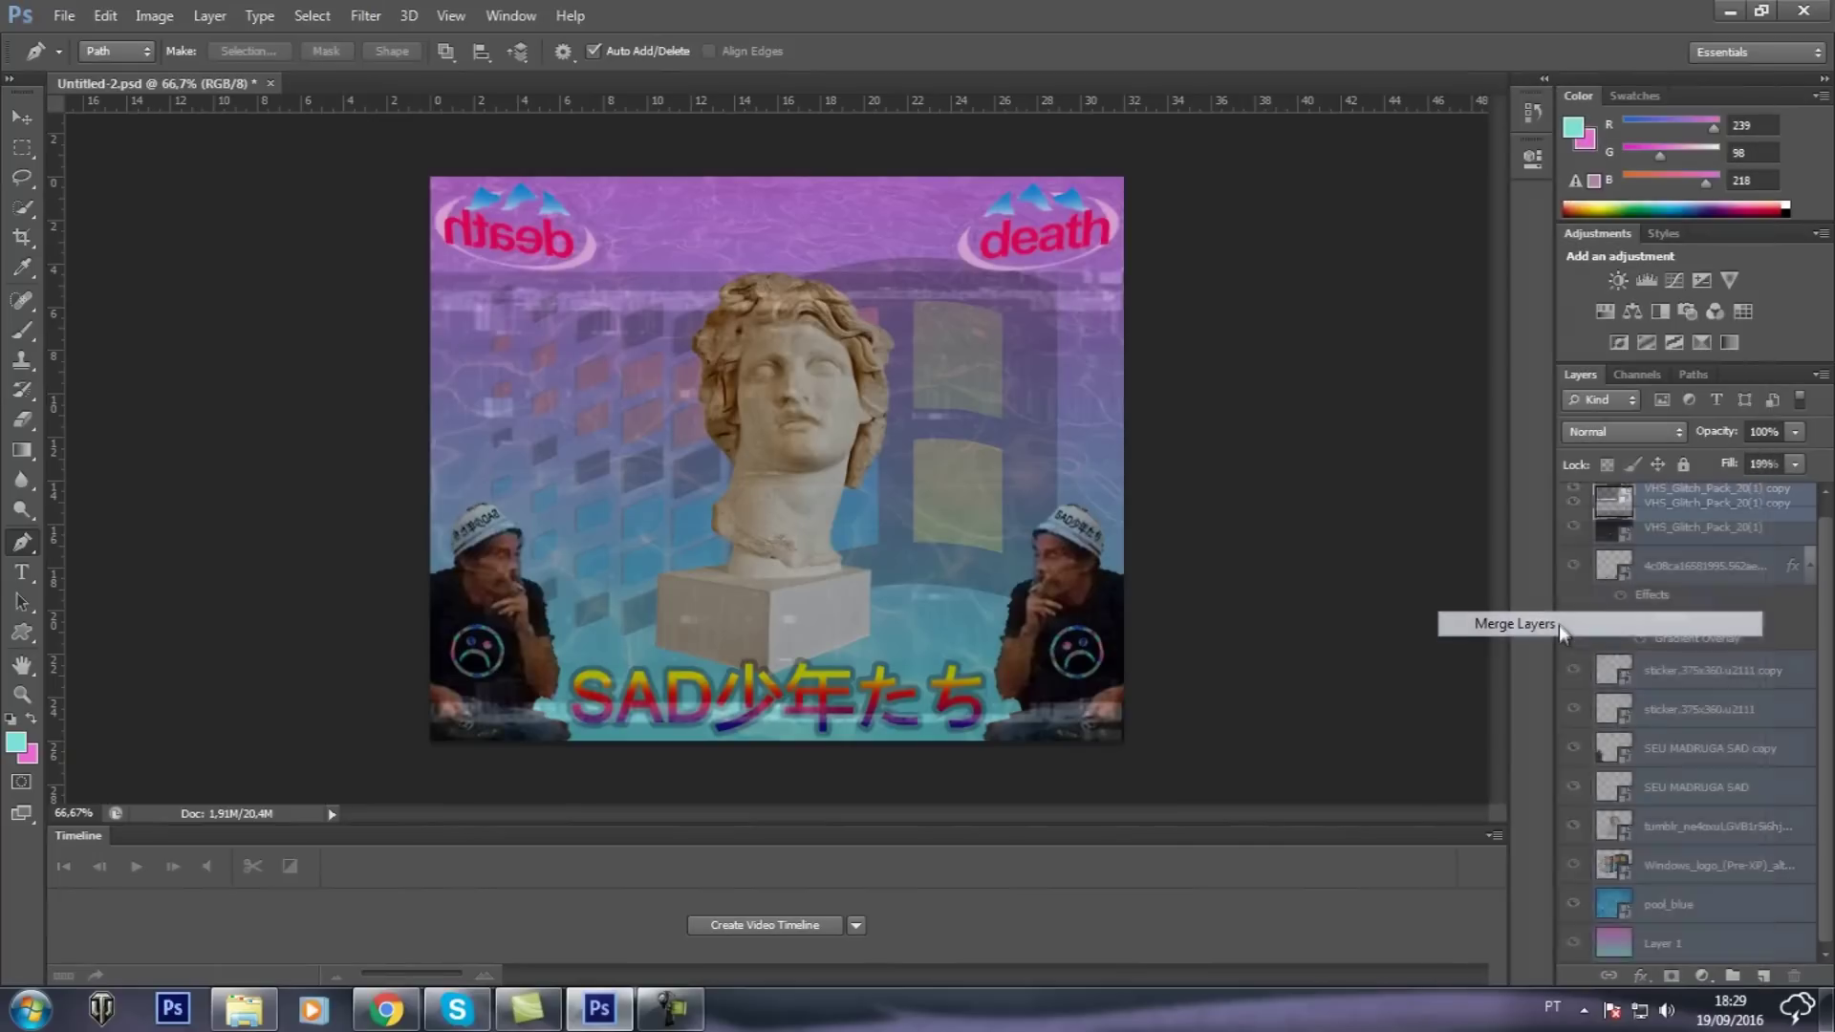
# Raise the collage's brightness slightly with Brightness/Contrast
pyautogui.click(379, 19)
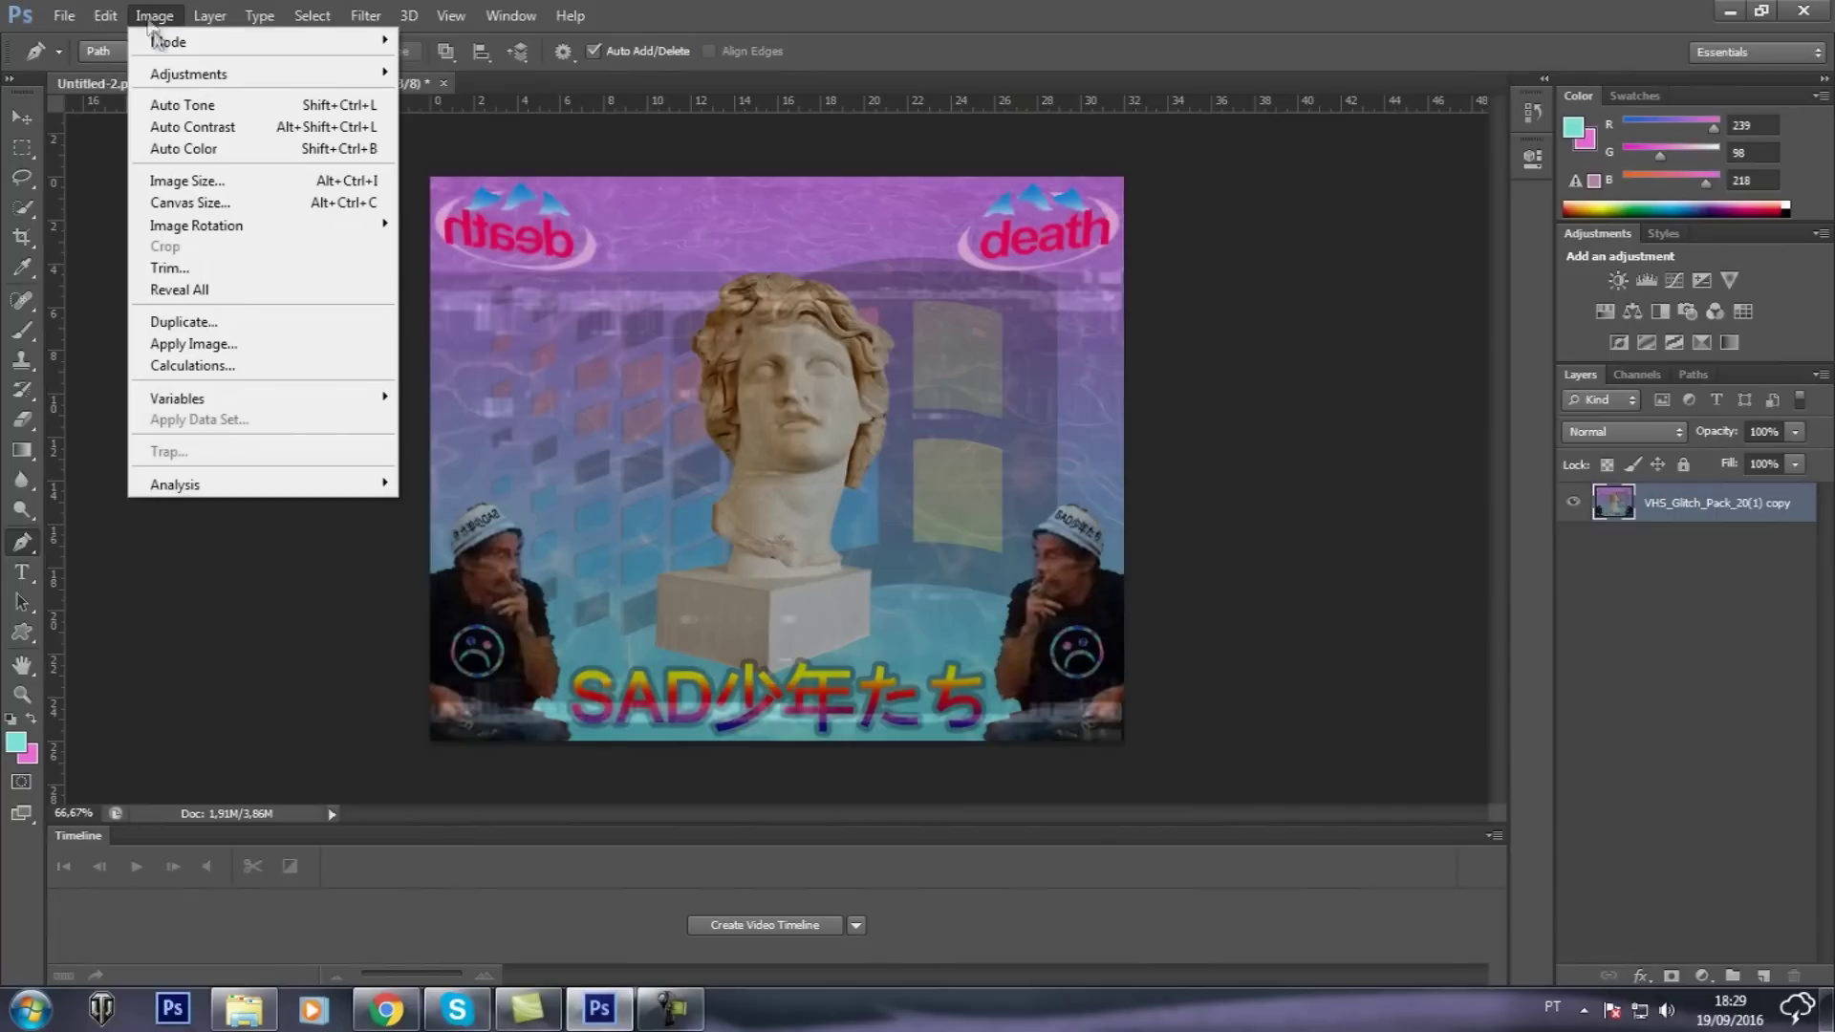
pyautogui.moveTo(190, 72)
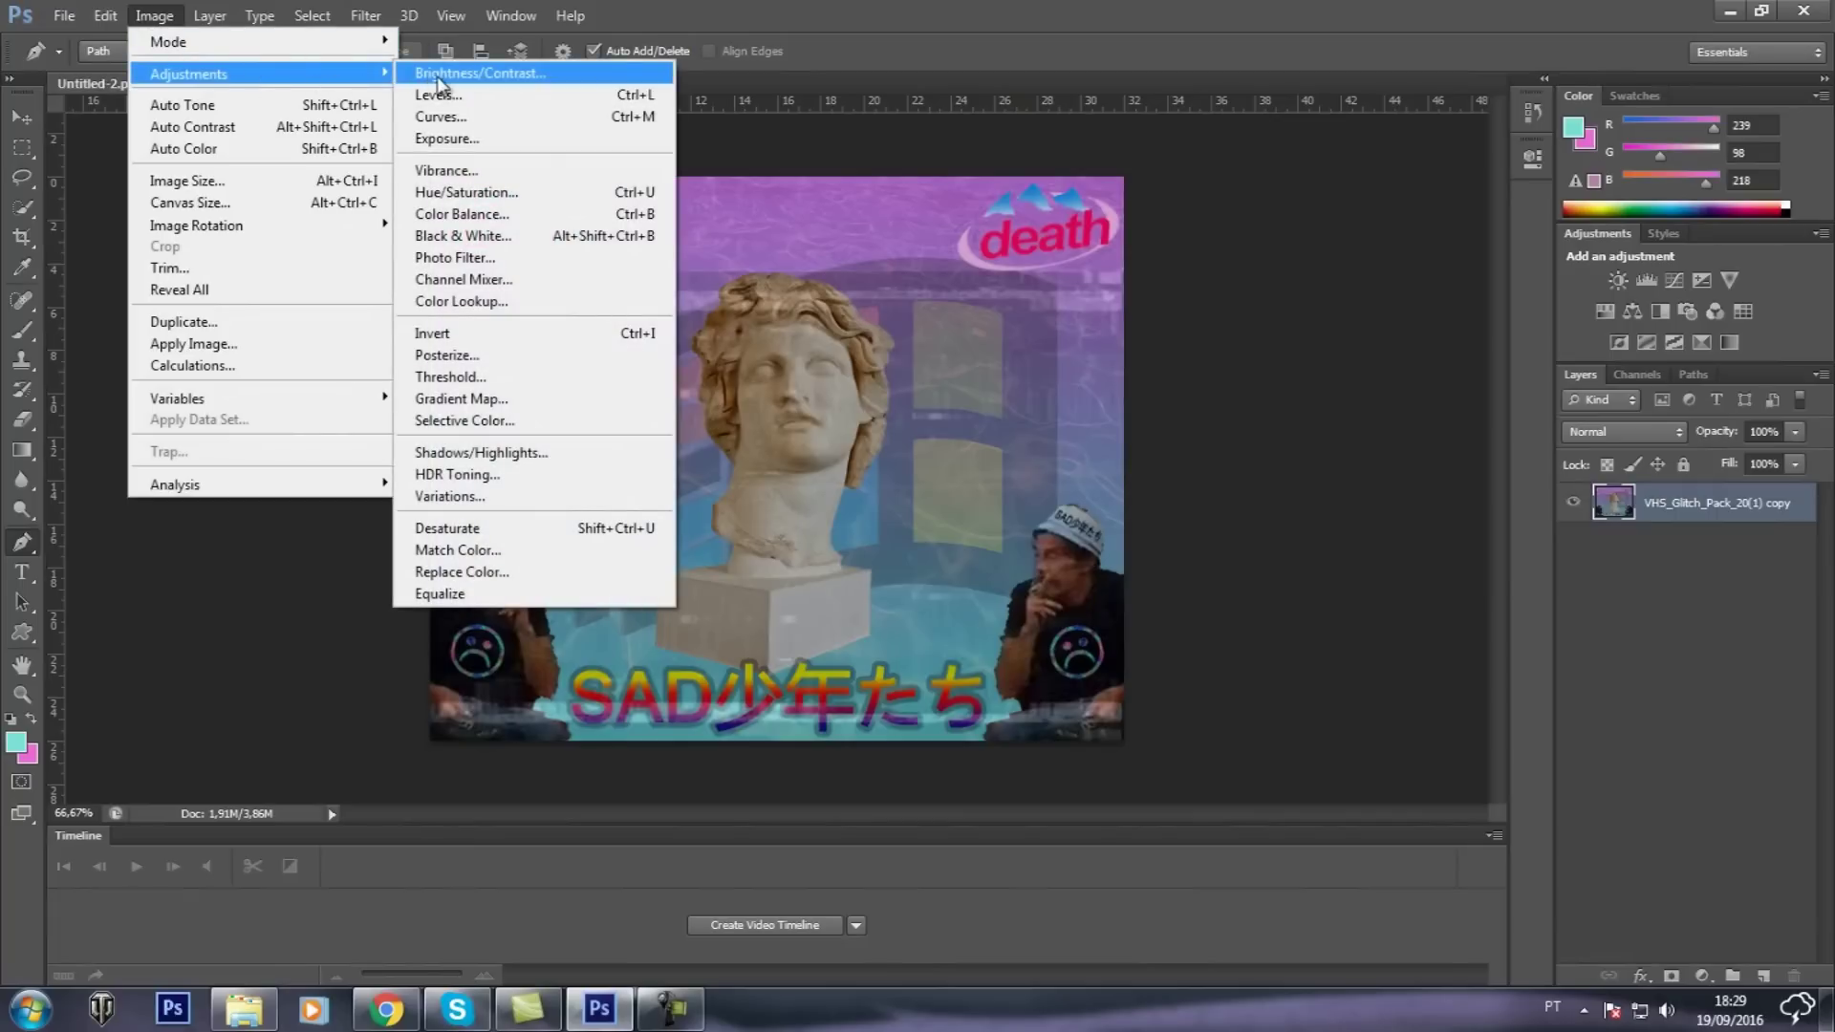
pyautogui.click(437, 77)
pyautogui.moveTo(1154, 355)
pyautogui.mouseDown()
pyautogui.moveTo(1188, 359)
pyautogui.moveTo(1198, 411)
pyautogui.moveTo(1196, 359)
pyautogui.mouseUp()
pyautogui.click(1336, 334)
pyautogui.press('p')
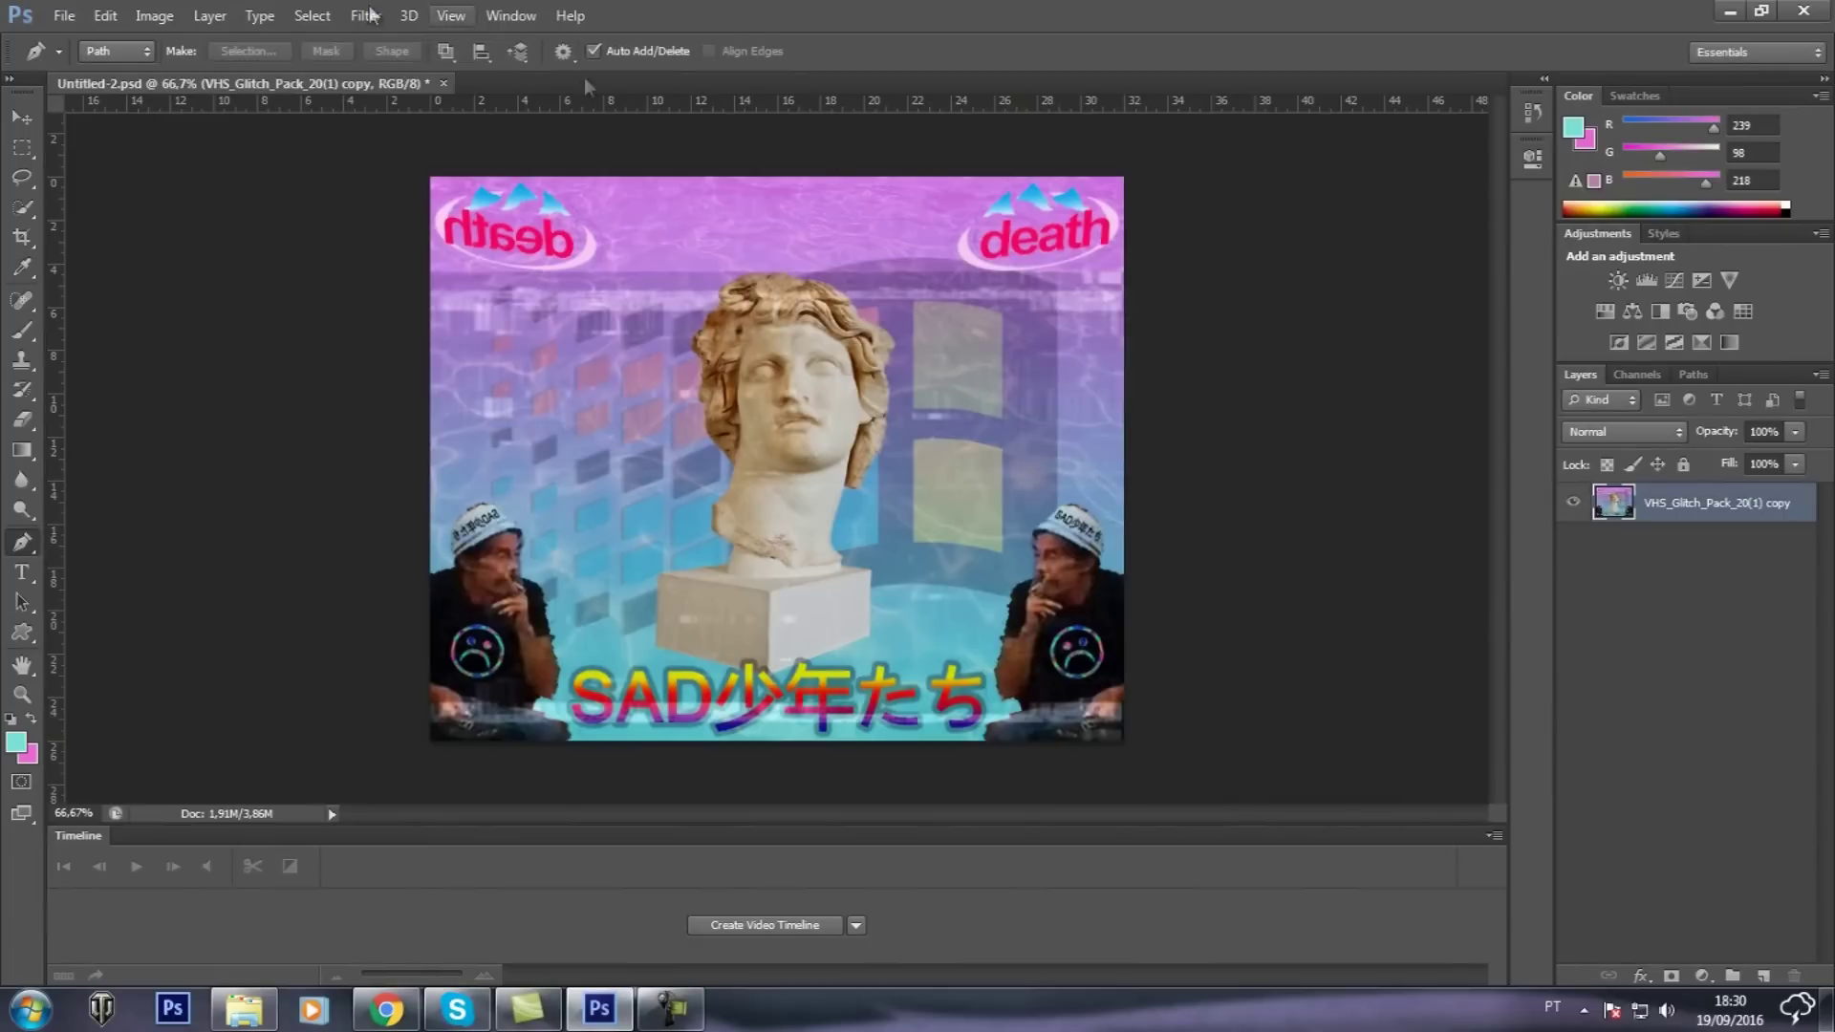
# Set the midtone Color Balance to -30, -79, -25 for a pinker tint
pyautogui.click(154, 15)
pyautogui.moveTo(189, 72)
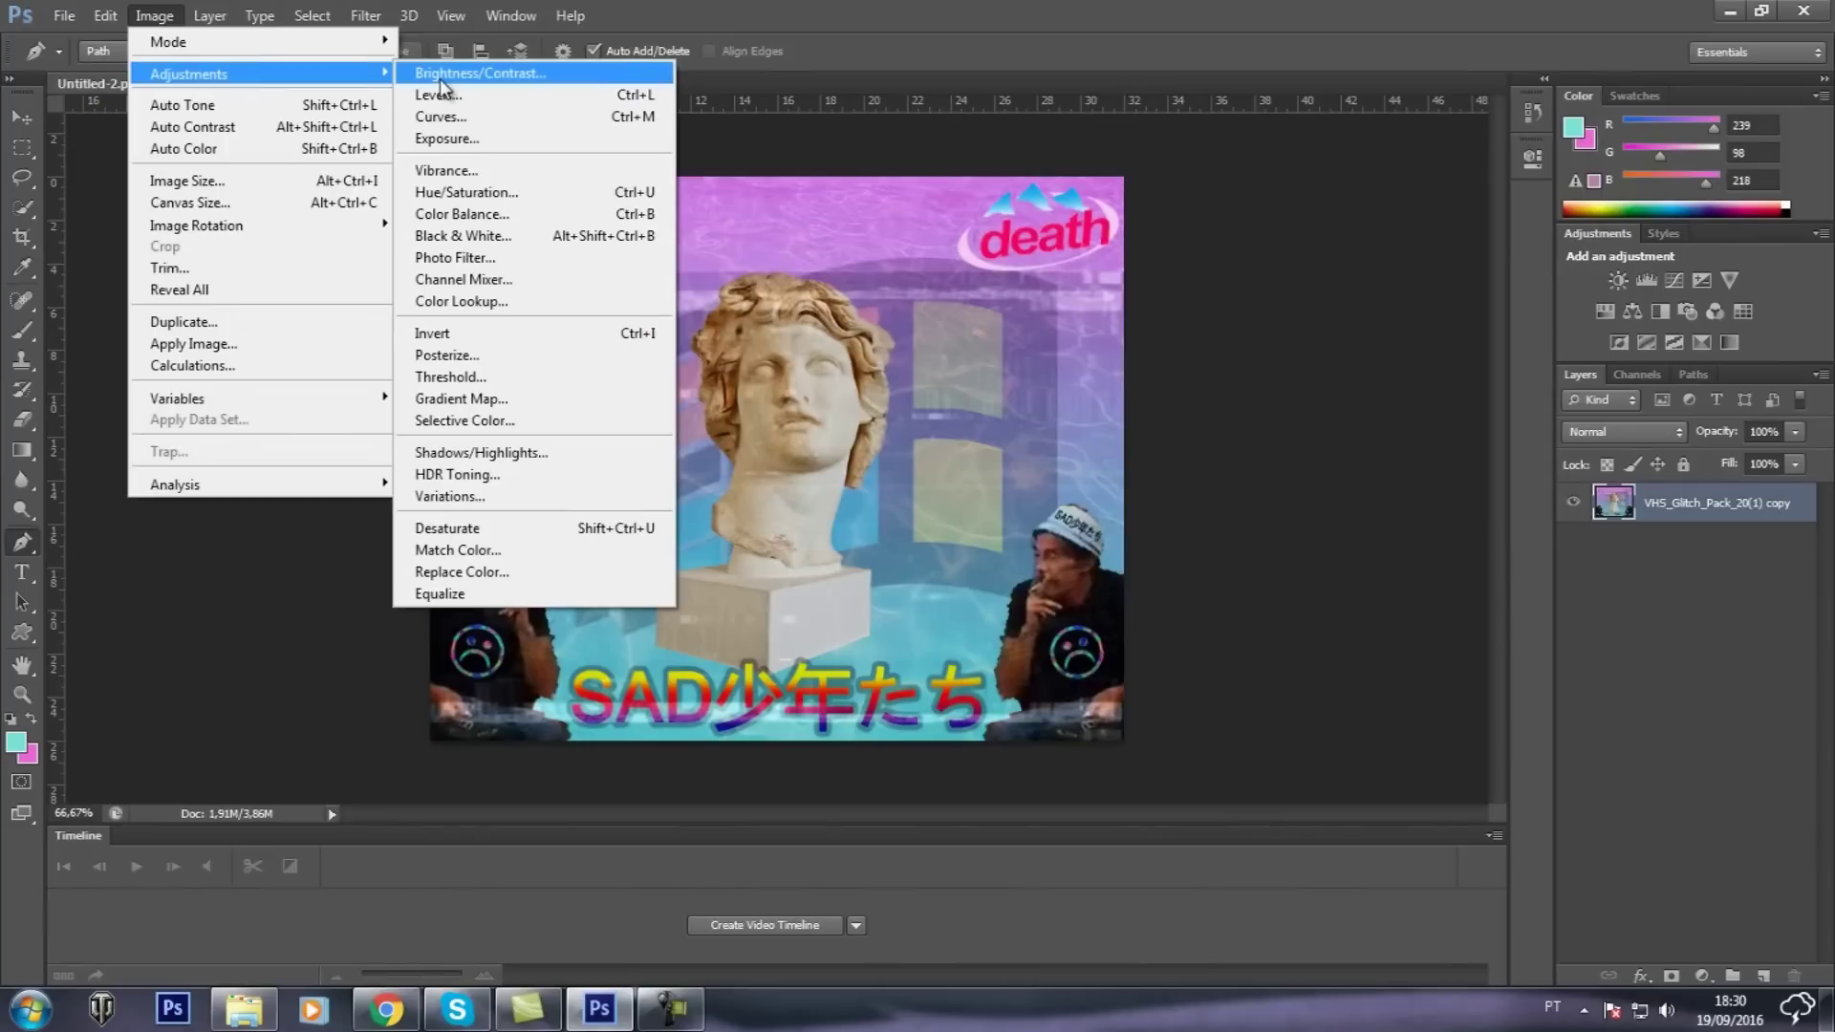
pyautogui.click(472, 215)
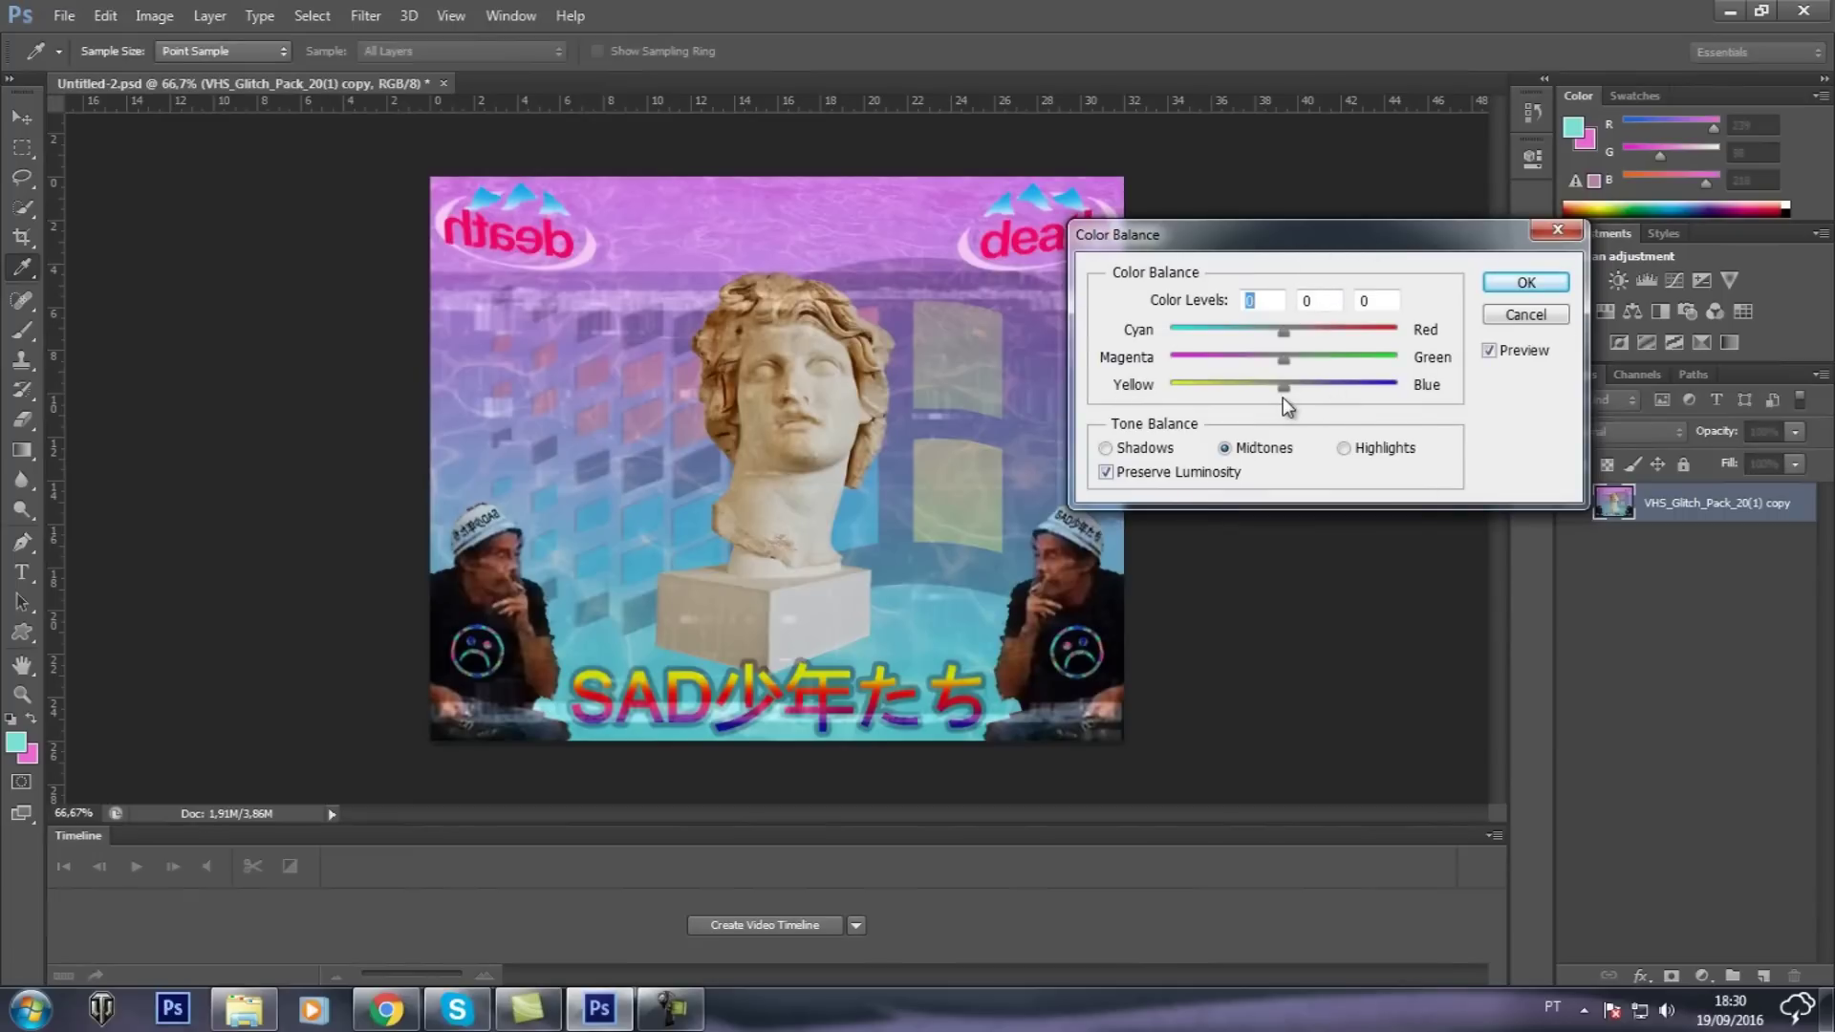
pyautogui.moveTo(1283, 388); pyautogui.dragTo(1169, 386)
pyautogui.moveTo(1293, 370); pyautogui.dragTo(1424, 362)
pyautogui.moveTo(1284, 331)
pyautogui.mouseDown()
pyautogui.moveTo(1429, 336)
pyautogui.moveTo(1289, 331)
pyautogui.mouseUp()
pyautogui.moveTo(1397, 358); pyautogui.dragTo(1294, 360)
pyautogui.moveTo(1170, 388); pyautogui.dragTo(1279, 396)
pyautogui.moveTo(1281, 364)
pyautogui.mouseDown()
pyautogui.moveTo(1194, 359)
pyautogui.moveTo(1258, 334)
pyautogui.moveTo(1192, 361)
pyautogui.mouseUp()
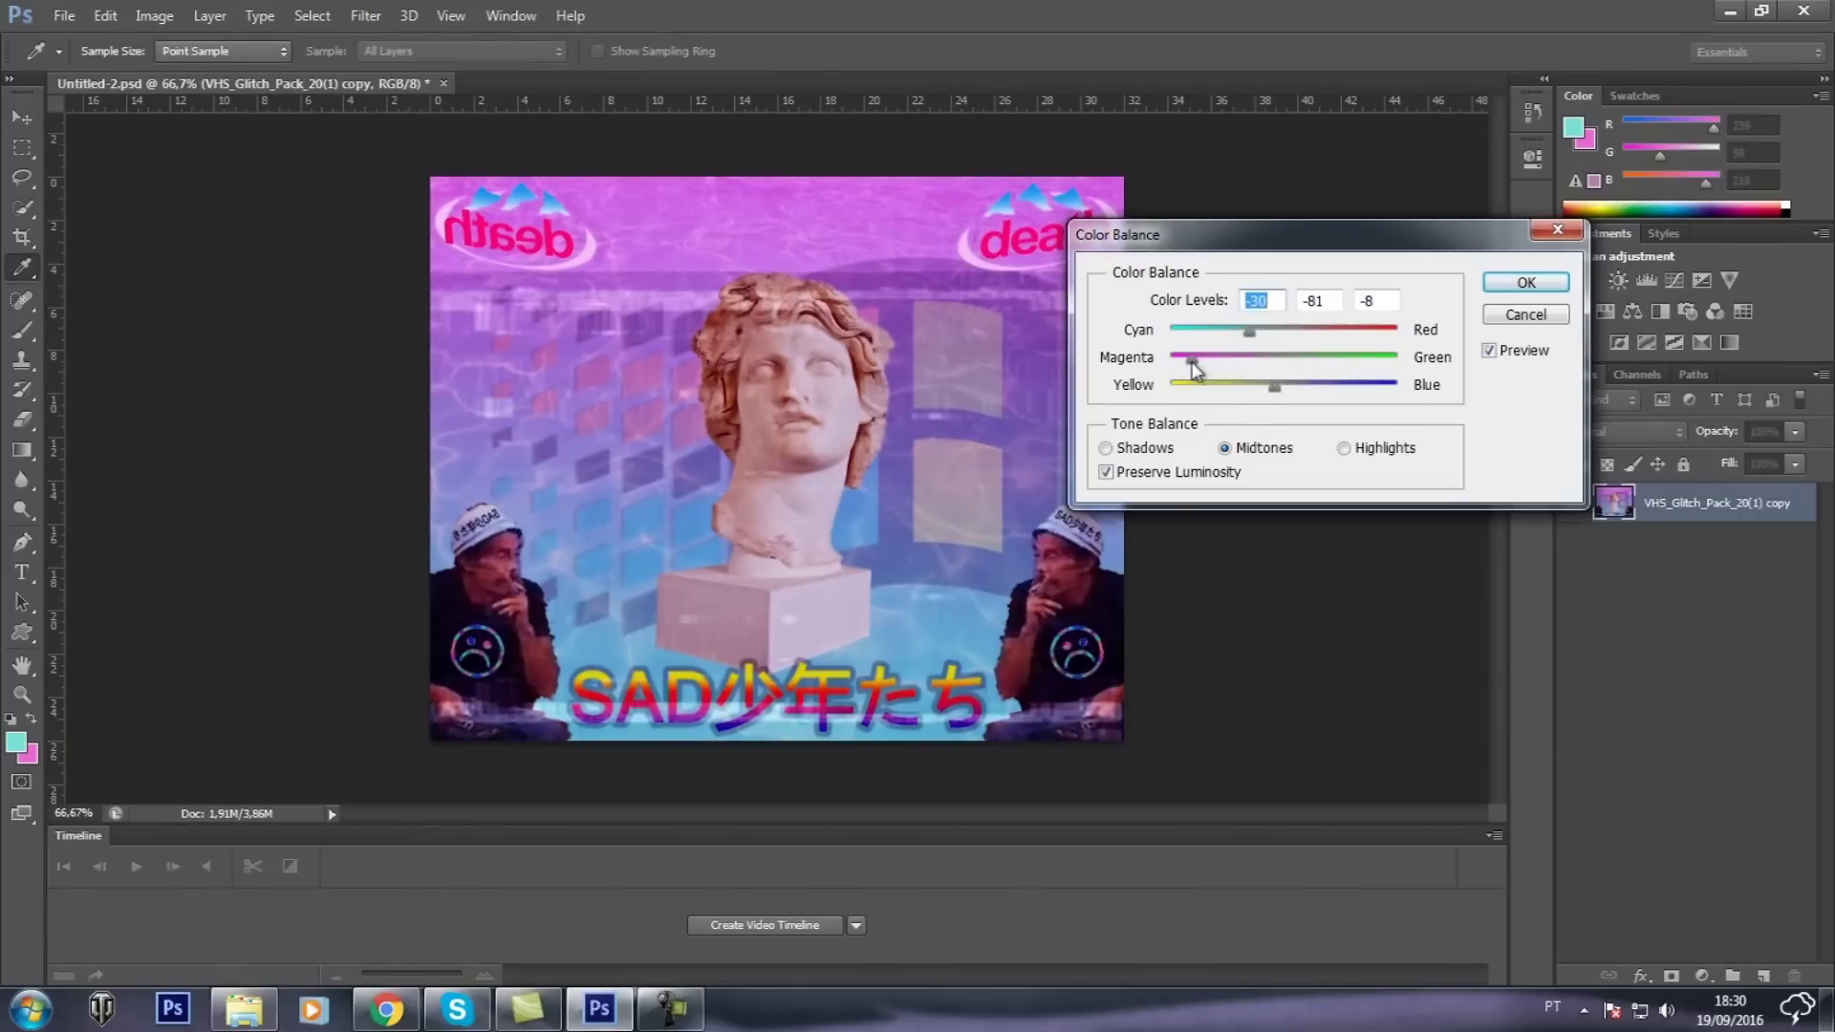
pyautogui.moveTo(1294, 388); pyautogui.dragTo(1196, 359)
pyautogui.click(1526, 283)
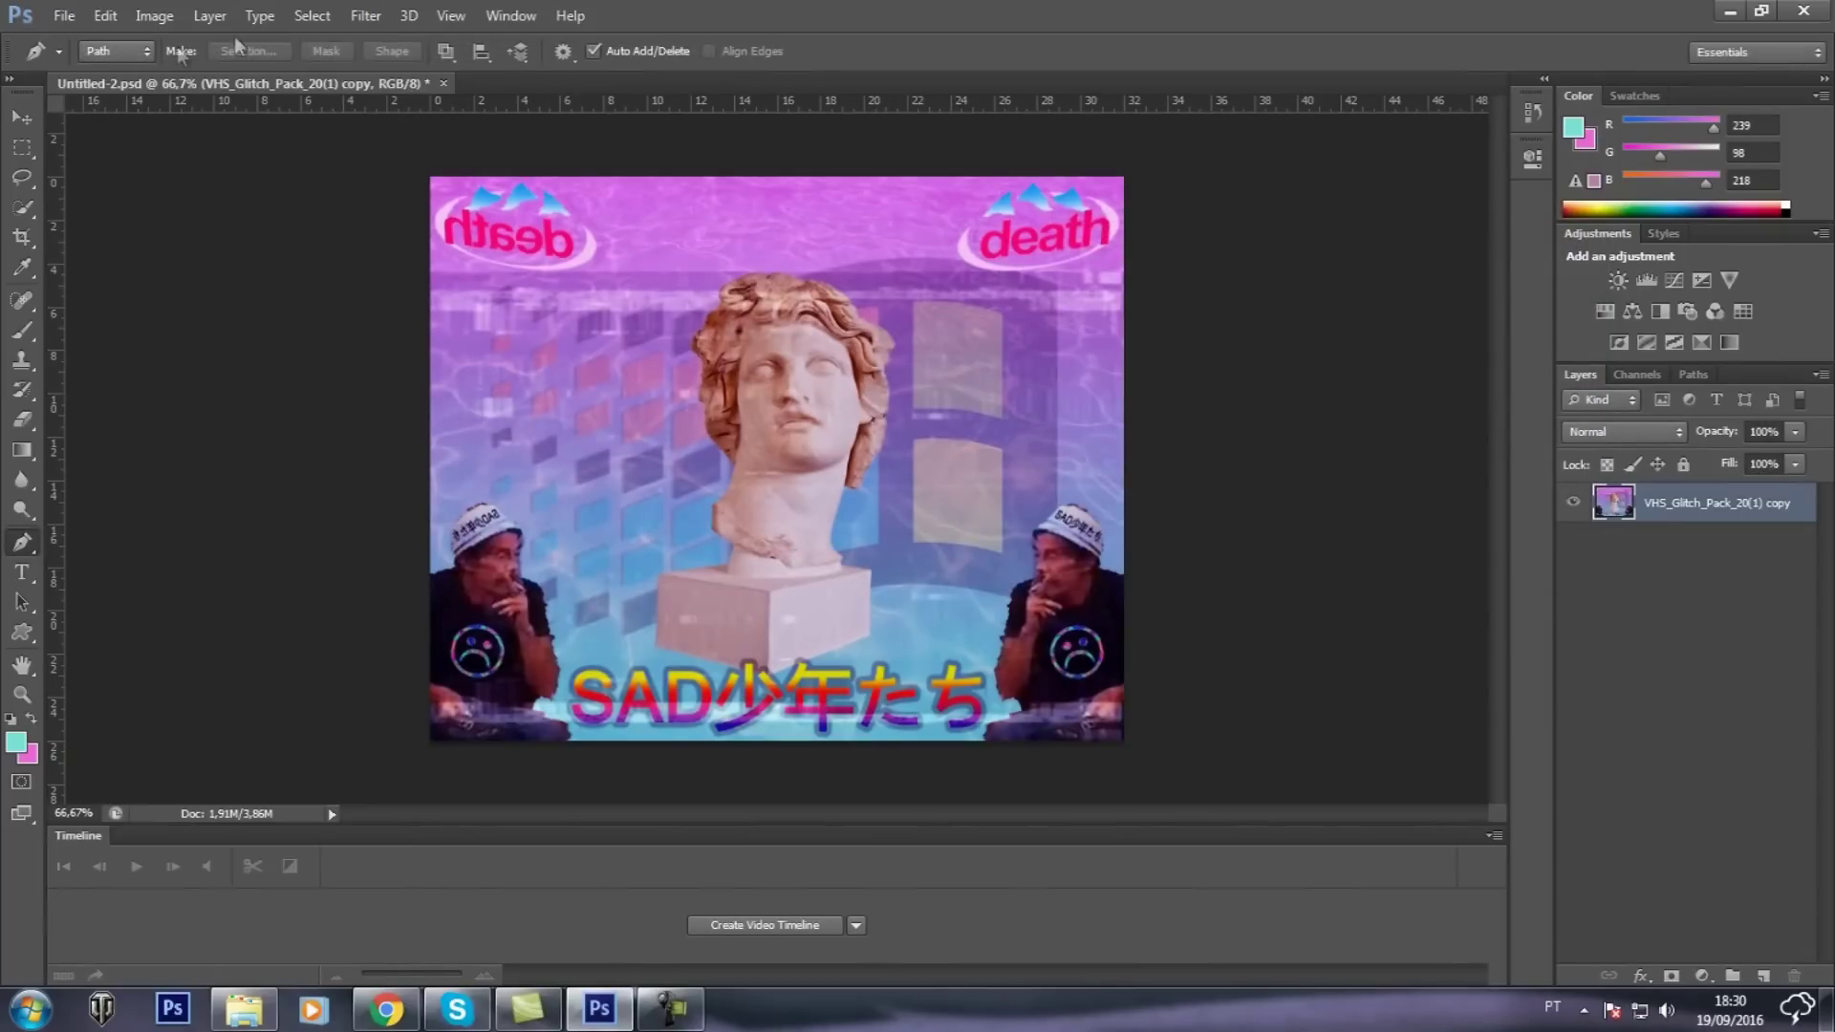
pyautogui.click(154, 16)
pyautogui.moveTo(187, 72)
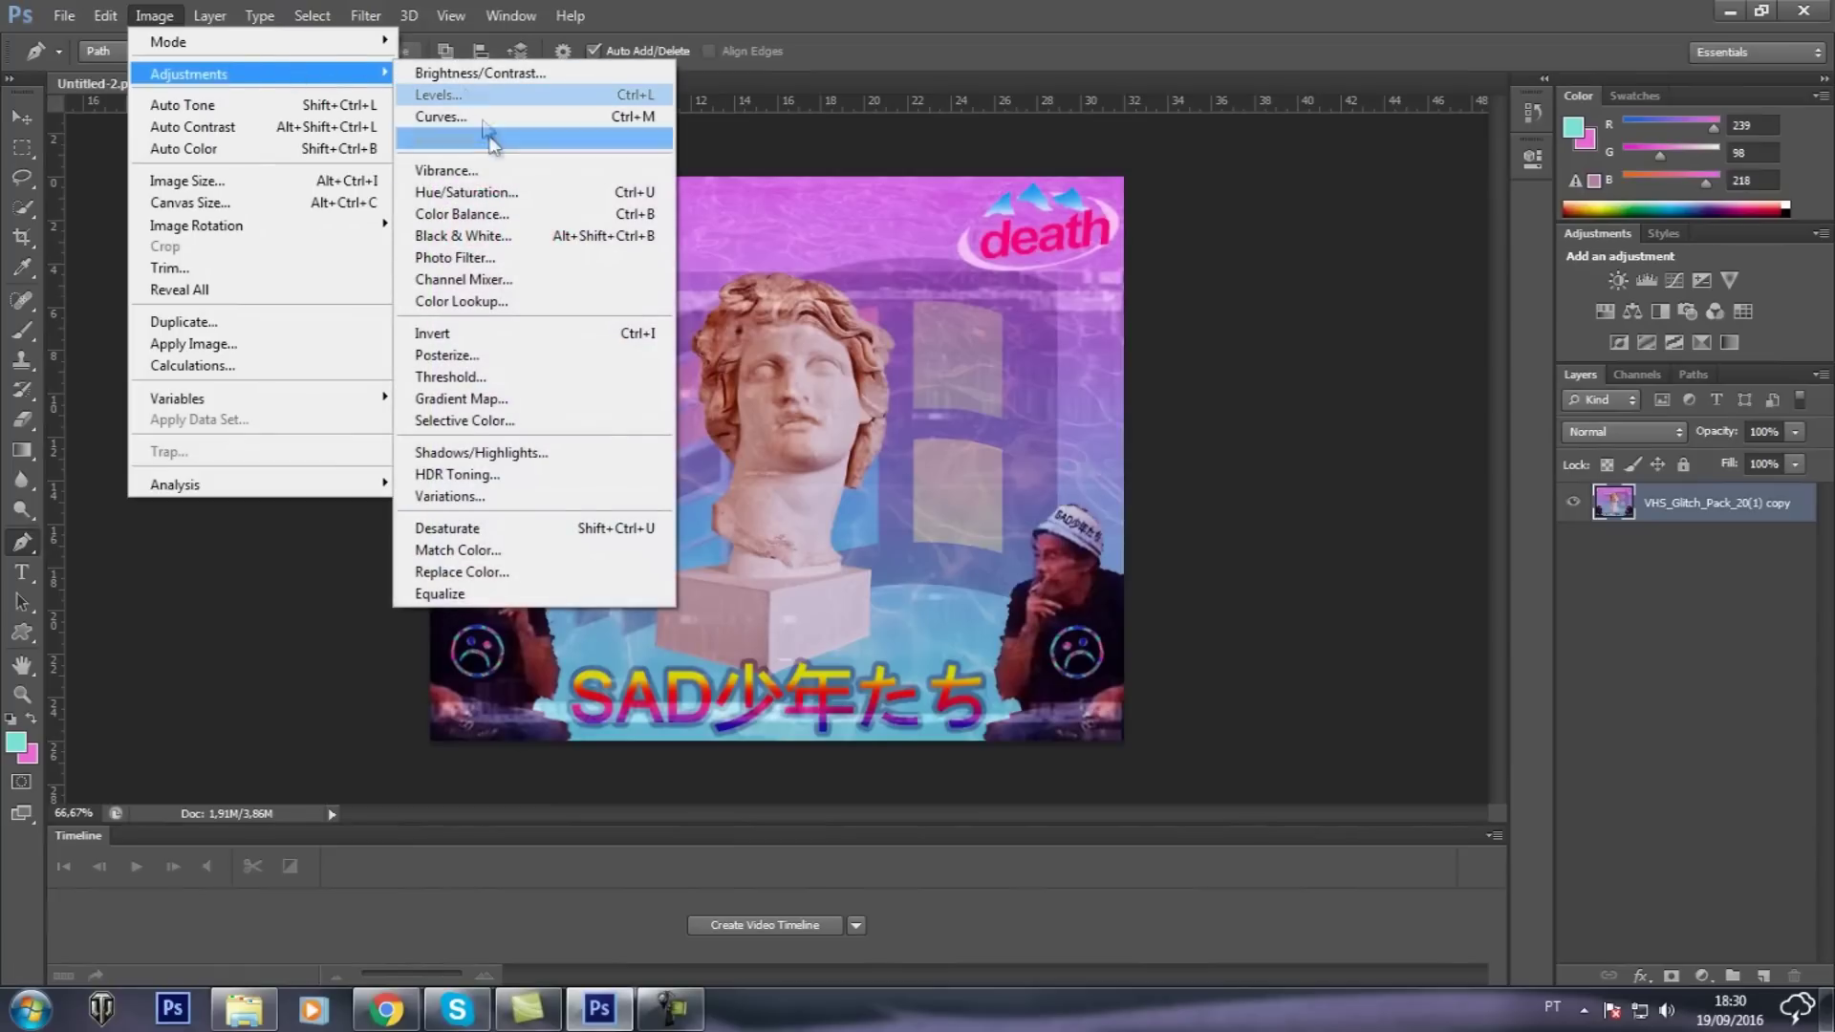
# Apply a Magenta Photo Filter at 25% density with luminosity preserved
pyautogui.click(521, 254)
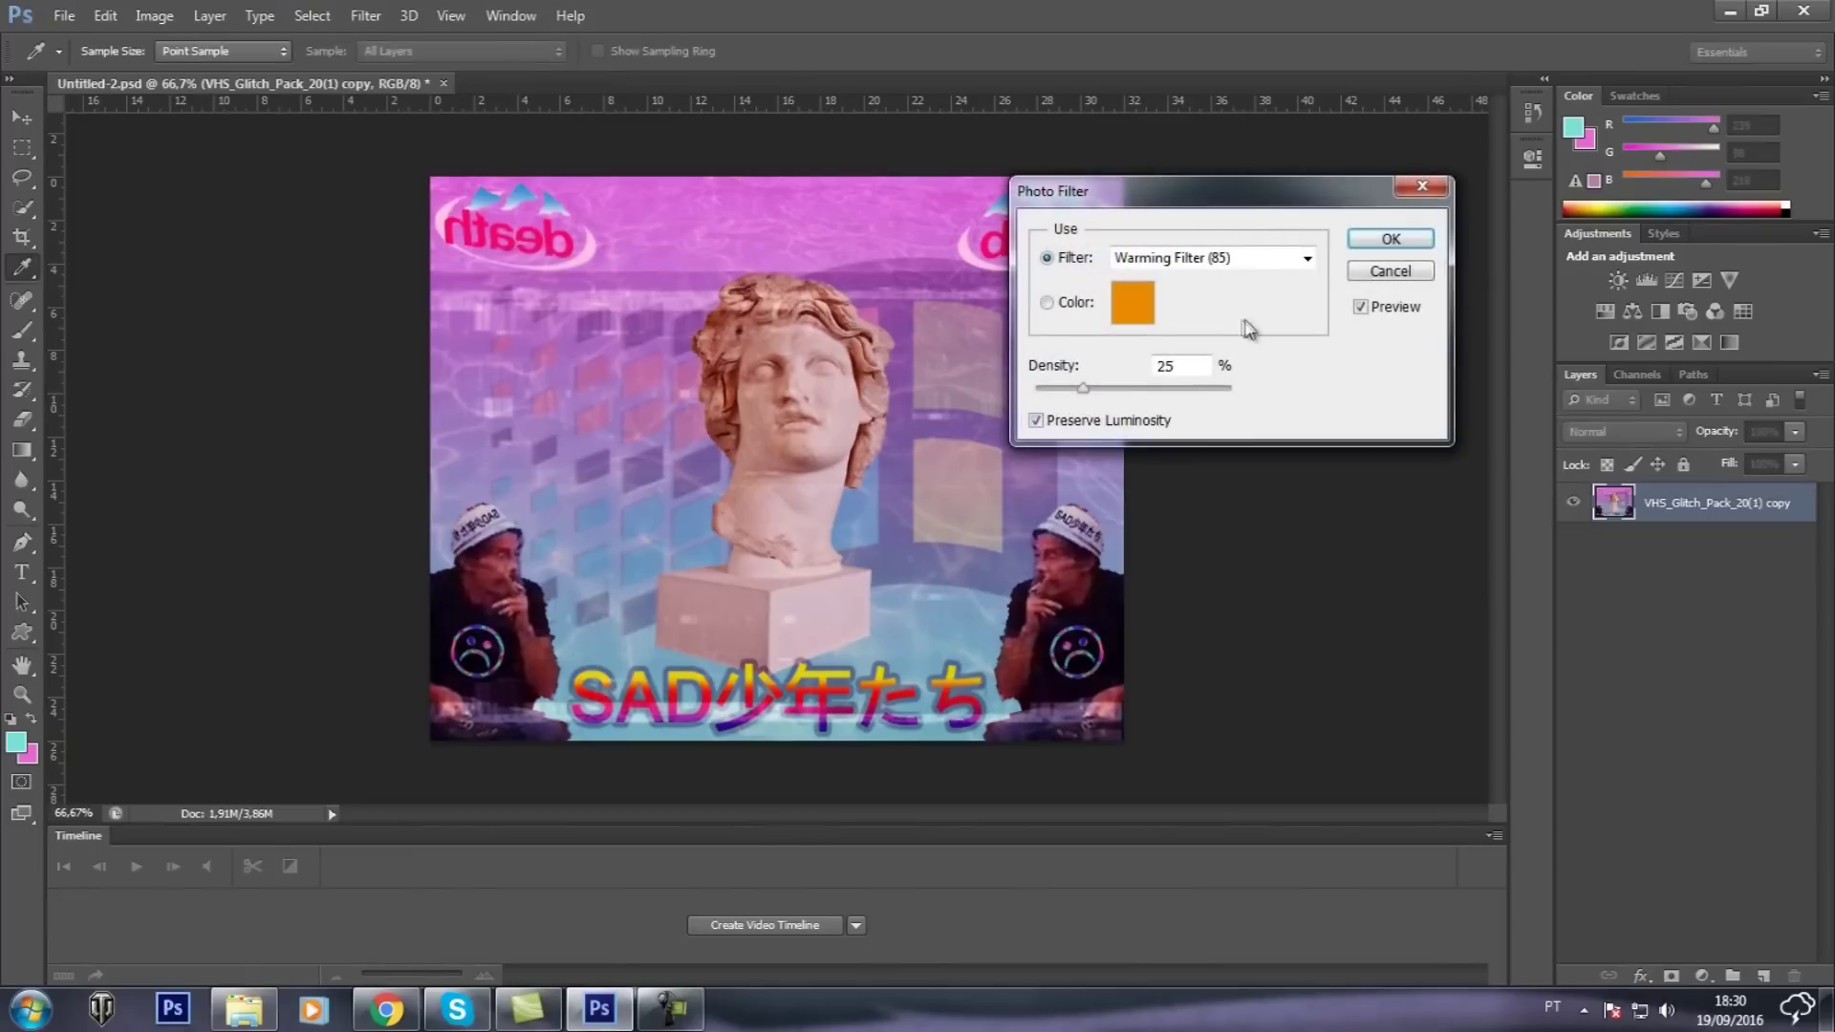
pyautogui.click(1266, 263)
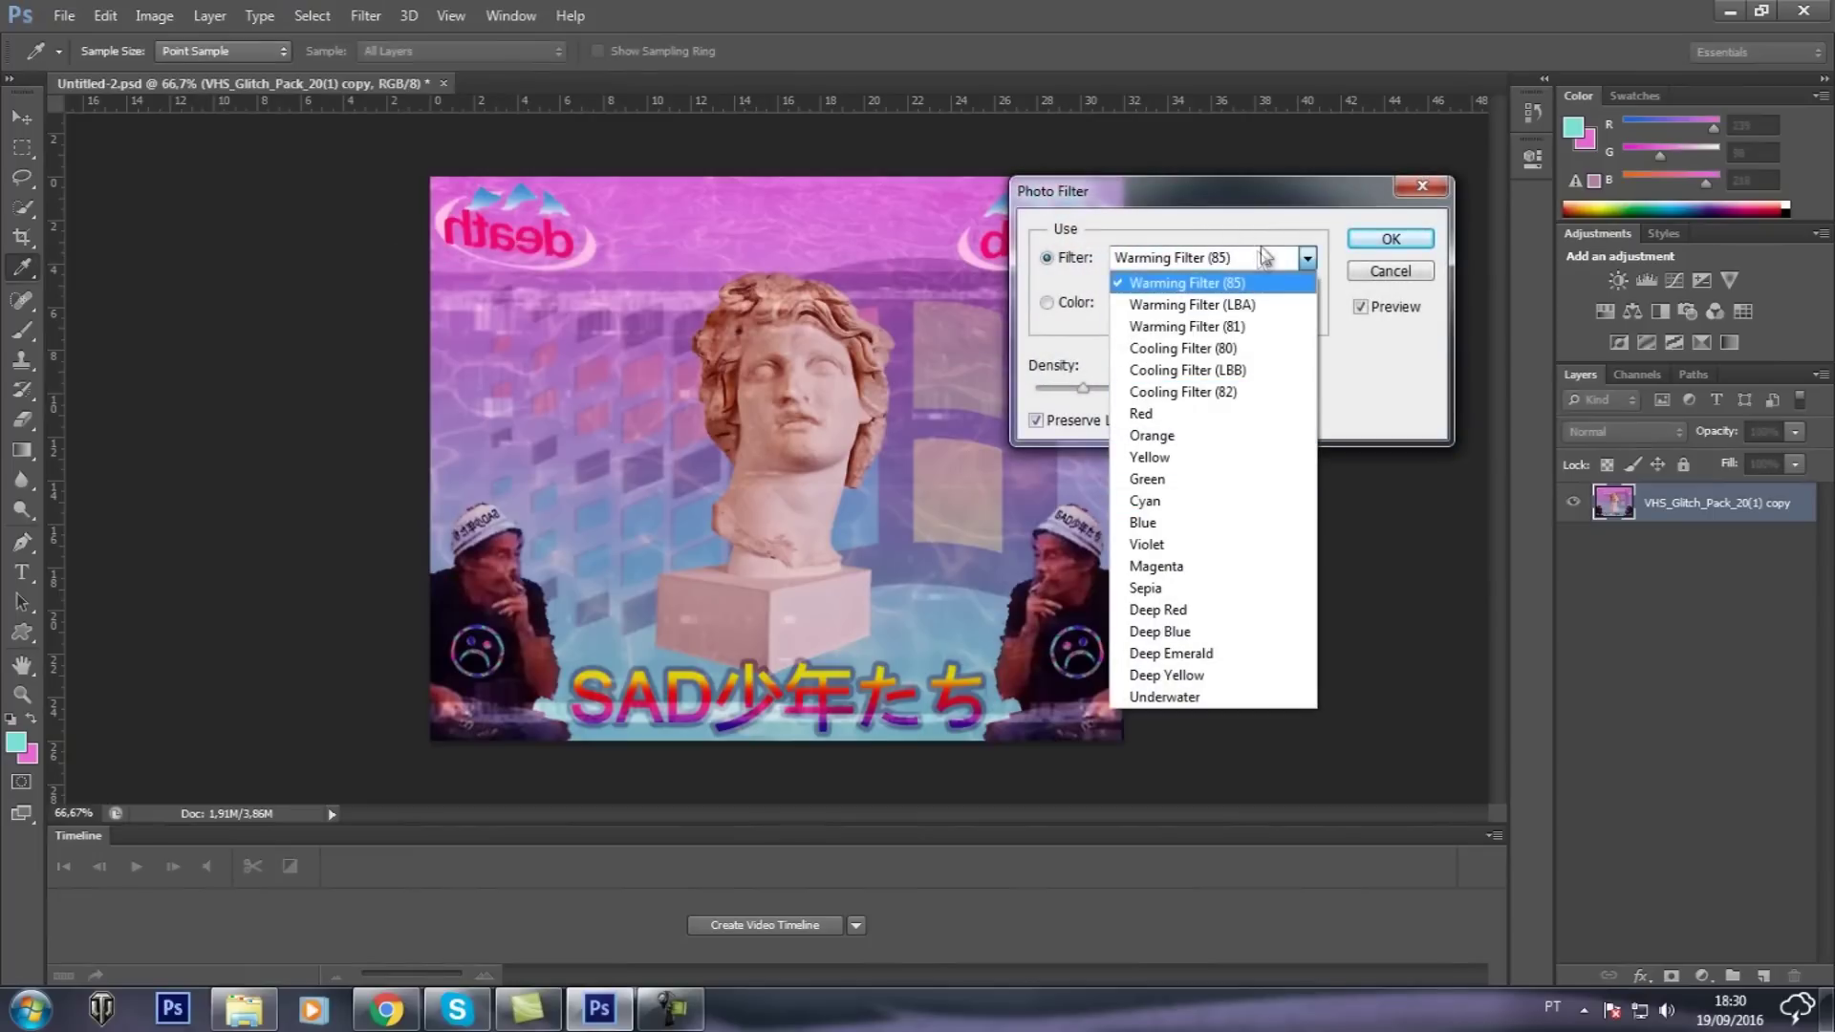
pyautogui.click(1271, 258)
pyautogui.click(1202, 260)
pyautogui.click(1156, 566)
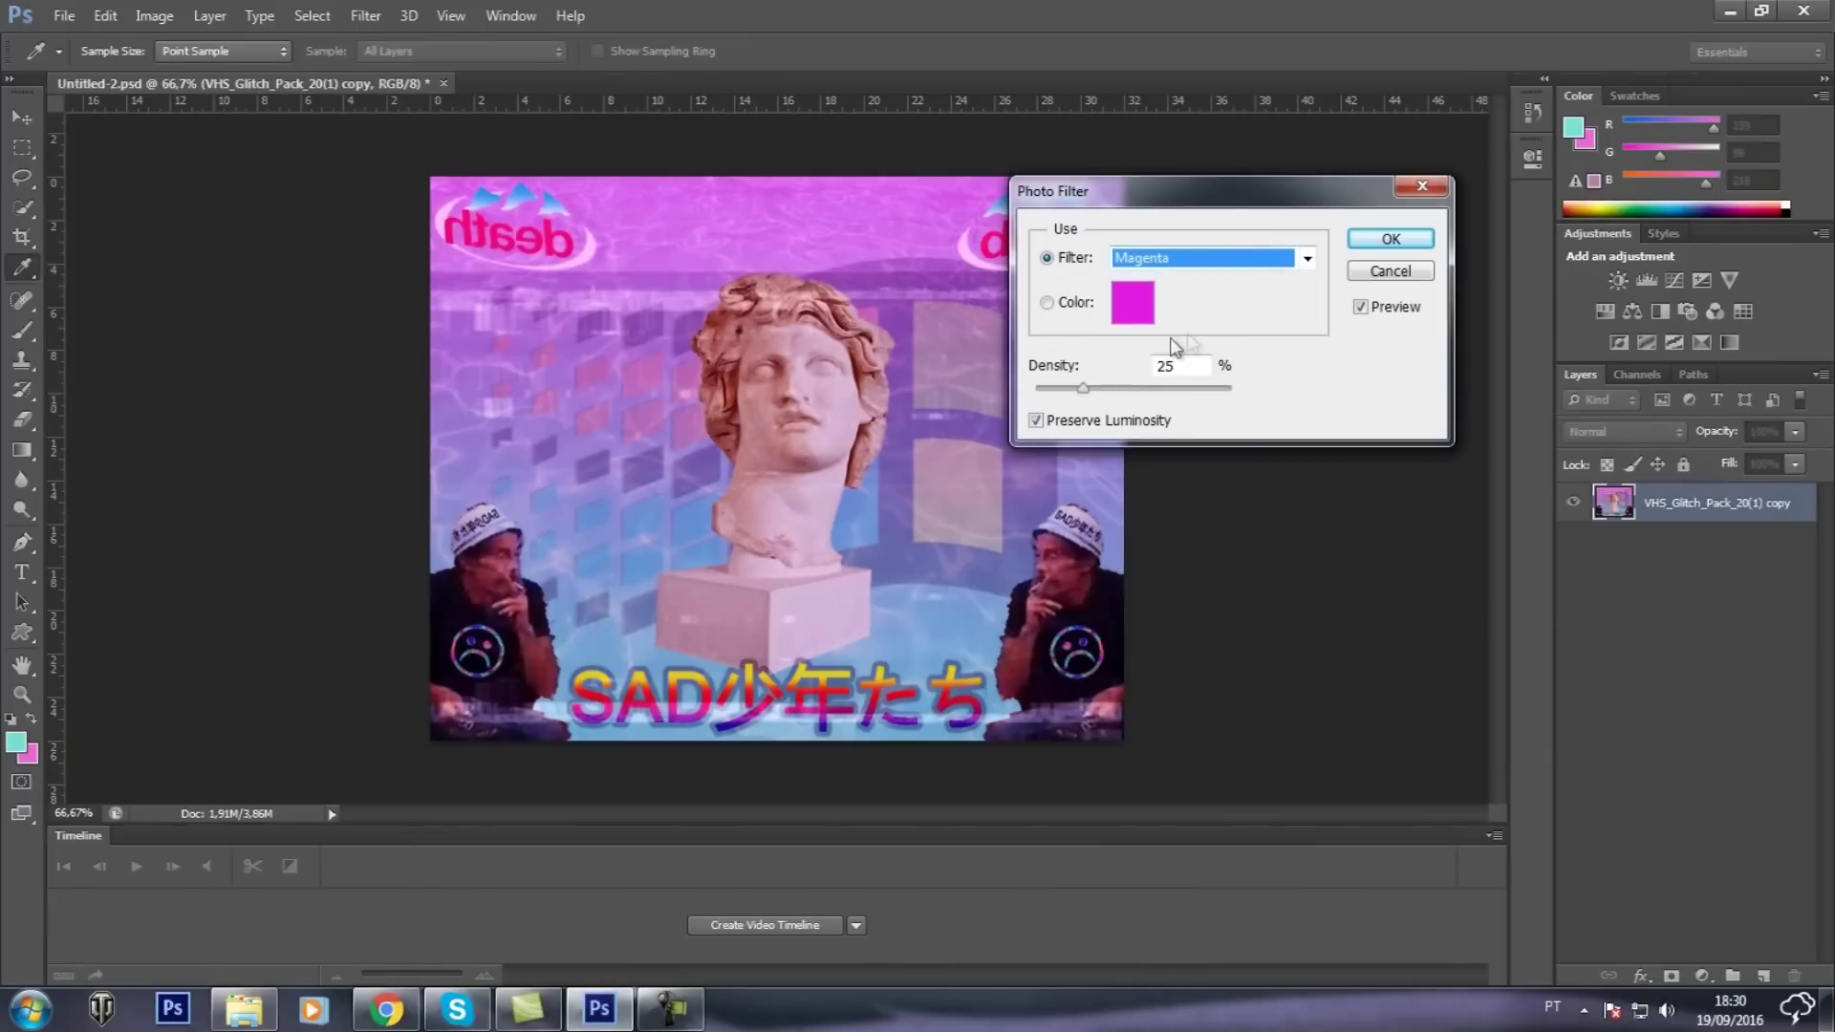
pyautogui.moveTo(1087, 396)
pyautogui.mouseDown()
pyautogui.moveTo(1227, 403)
pyautogui.moveTo(1087, 401)
pyautogui.mouseUp()
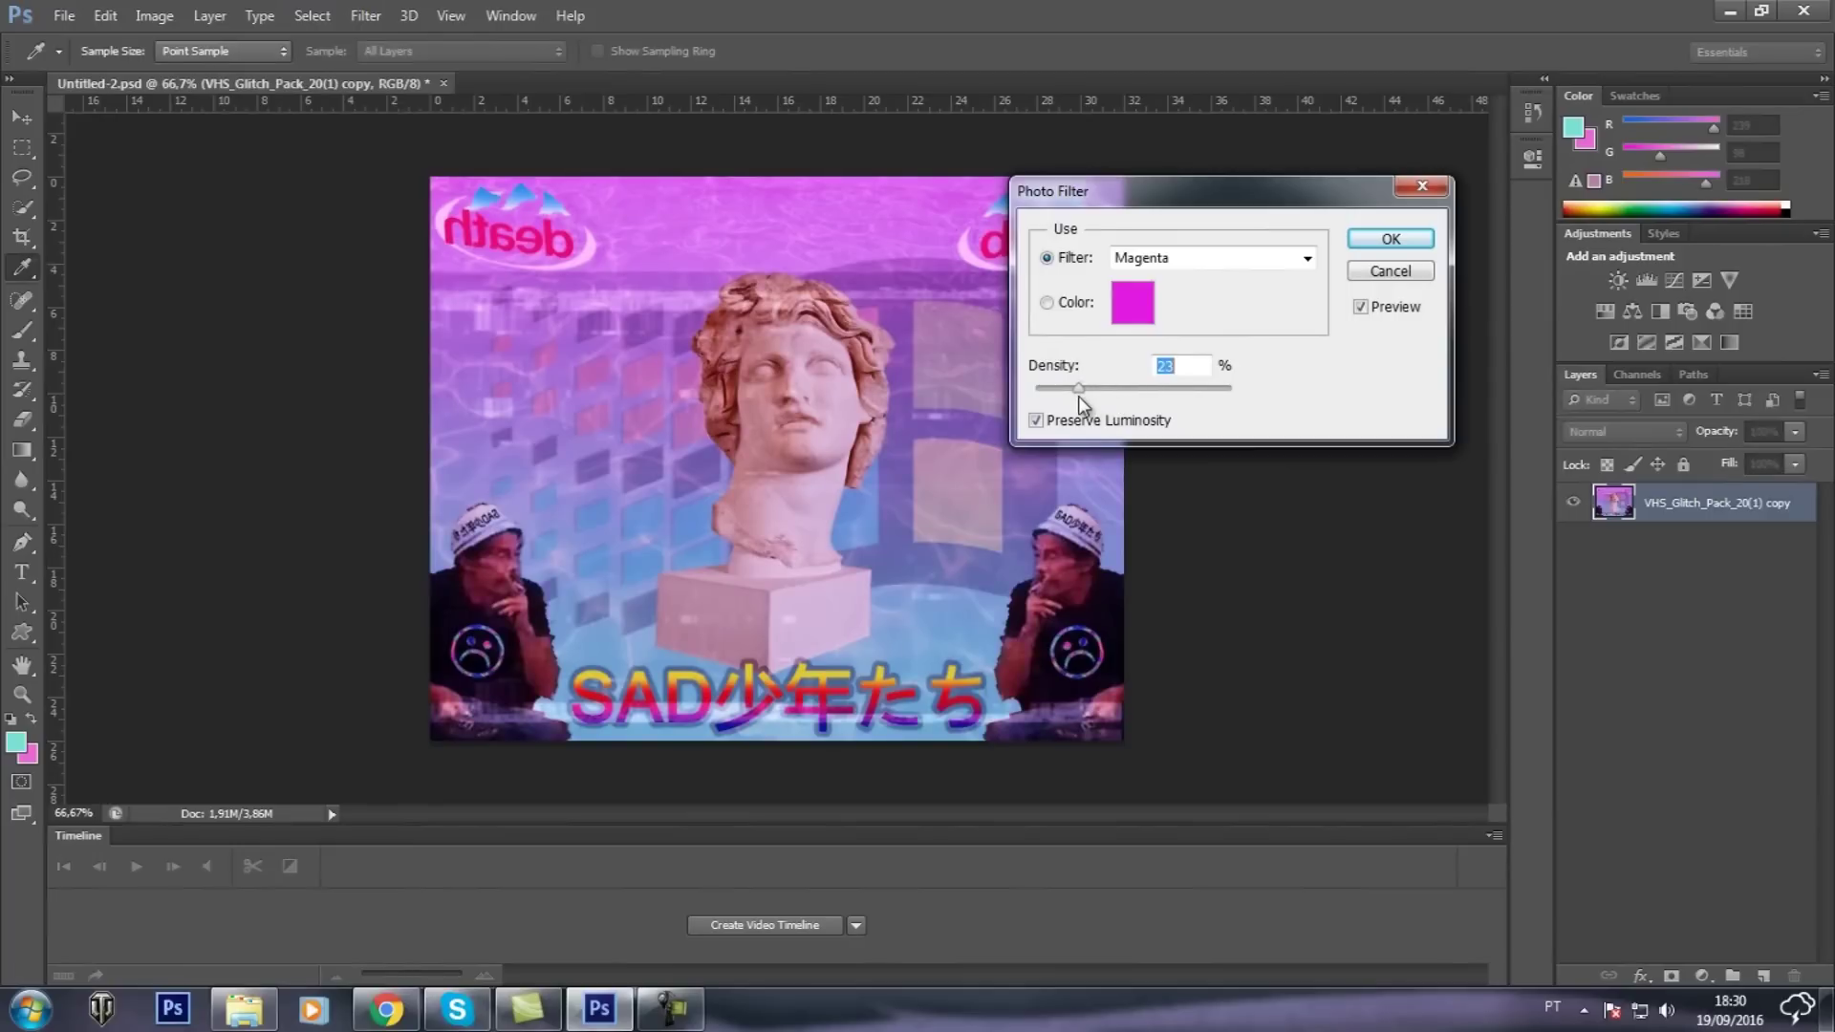
pyautogui.click(1413, 243)
pyautogui.click(73, 19)
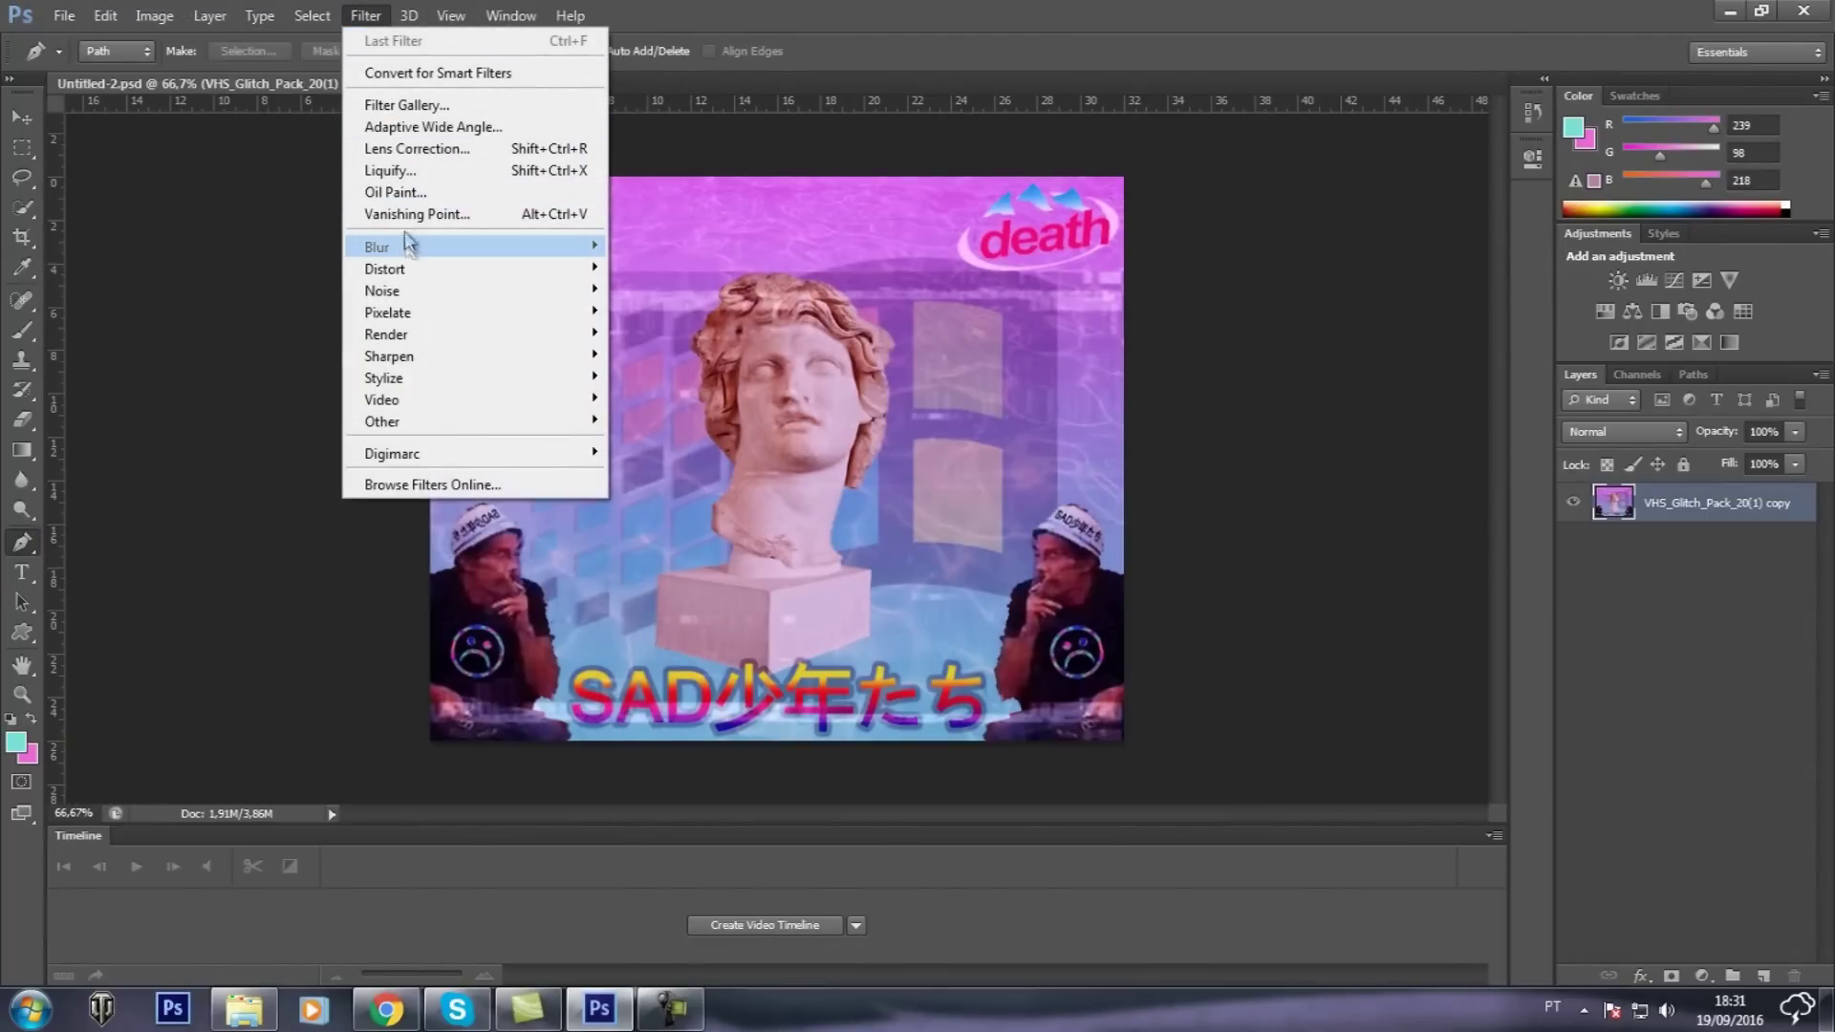
pyautogui.moveTo(430, 290)
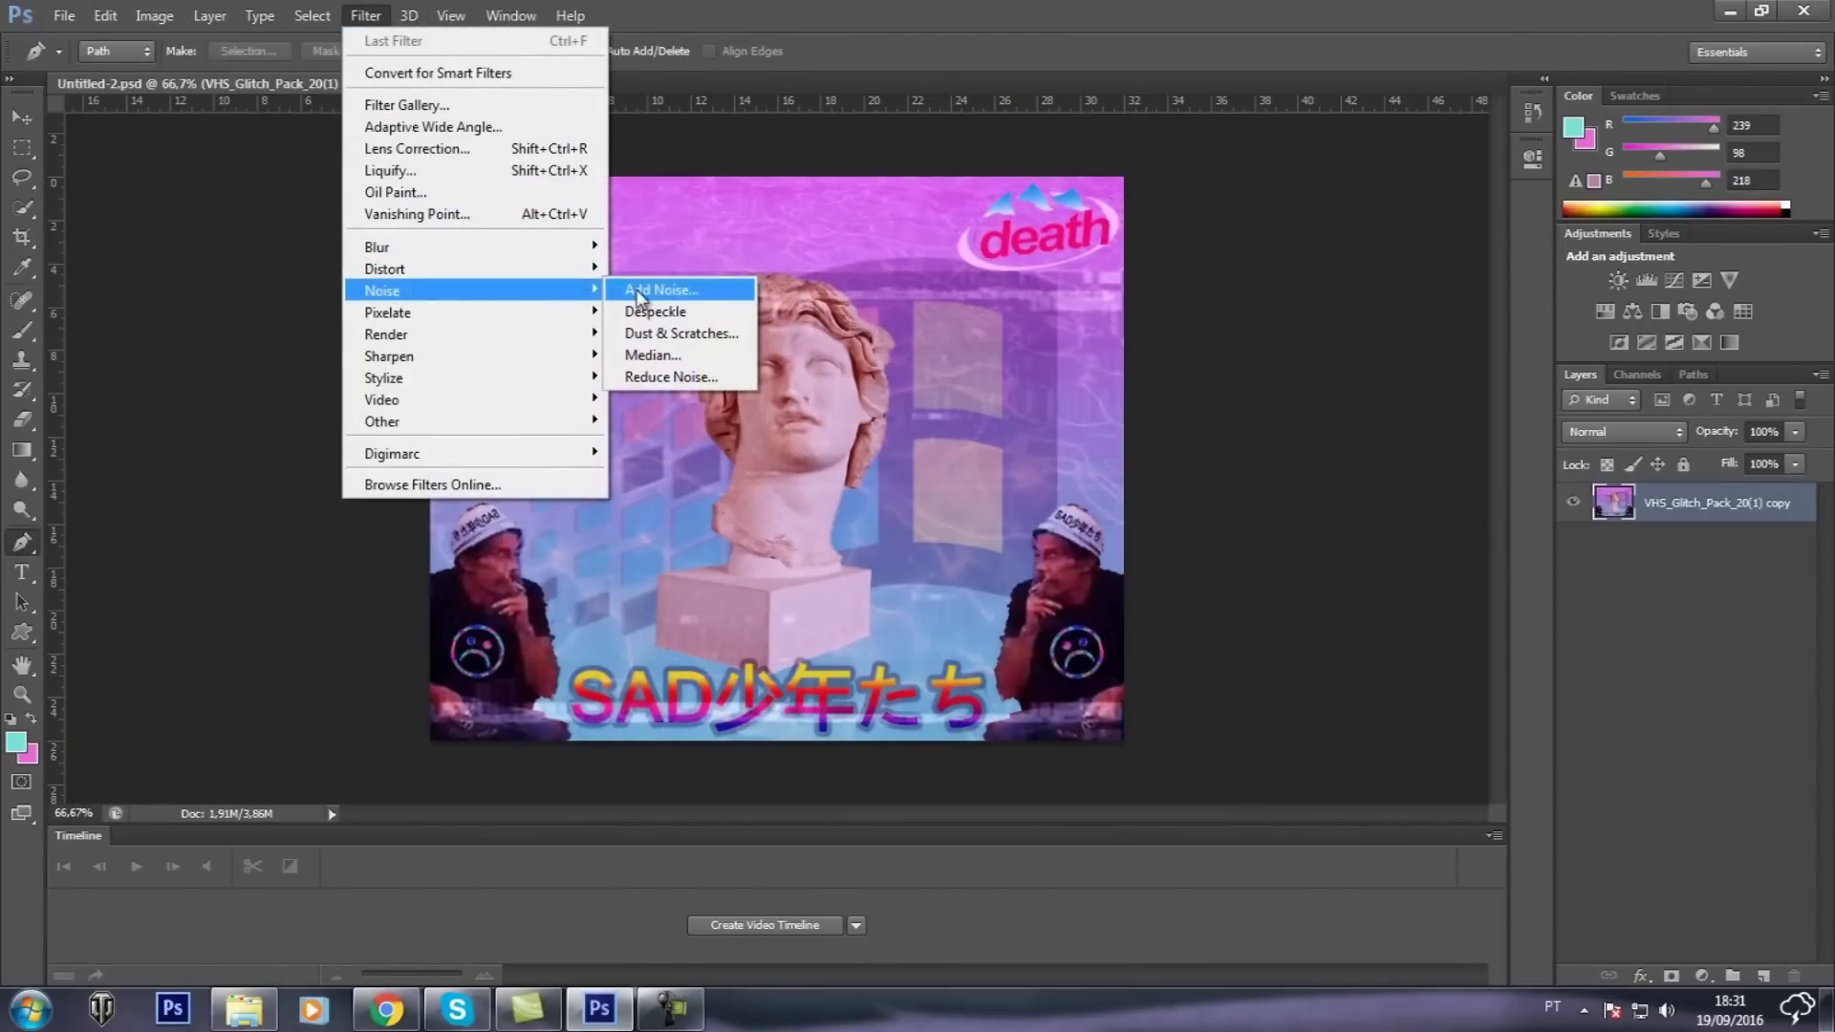
# In Add Noise, try different amounts and compare Gaussian with Uniform, settling on Uniform
pyautogui.click(641, 290)
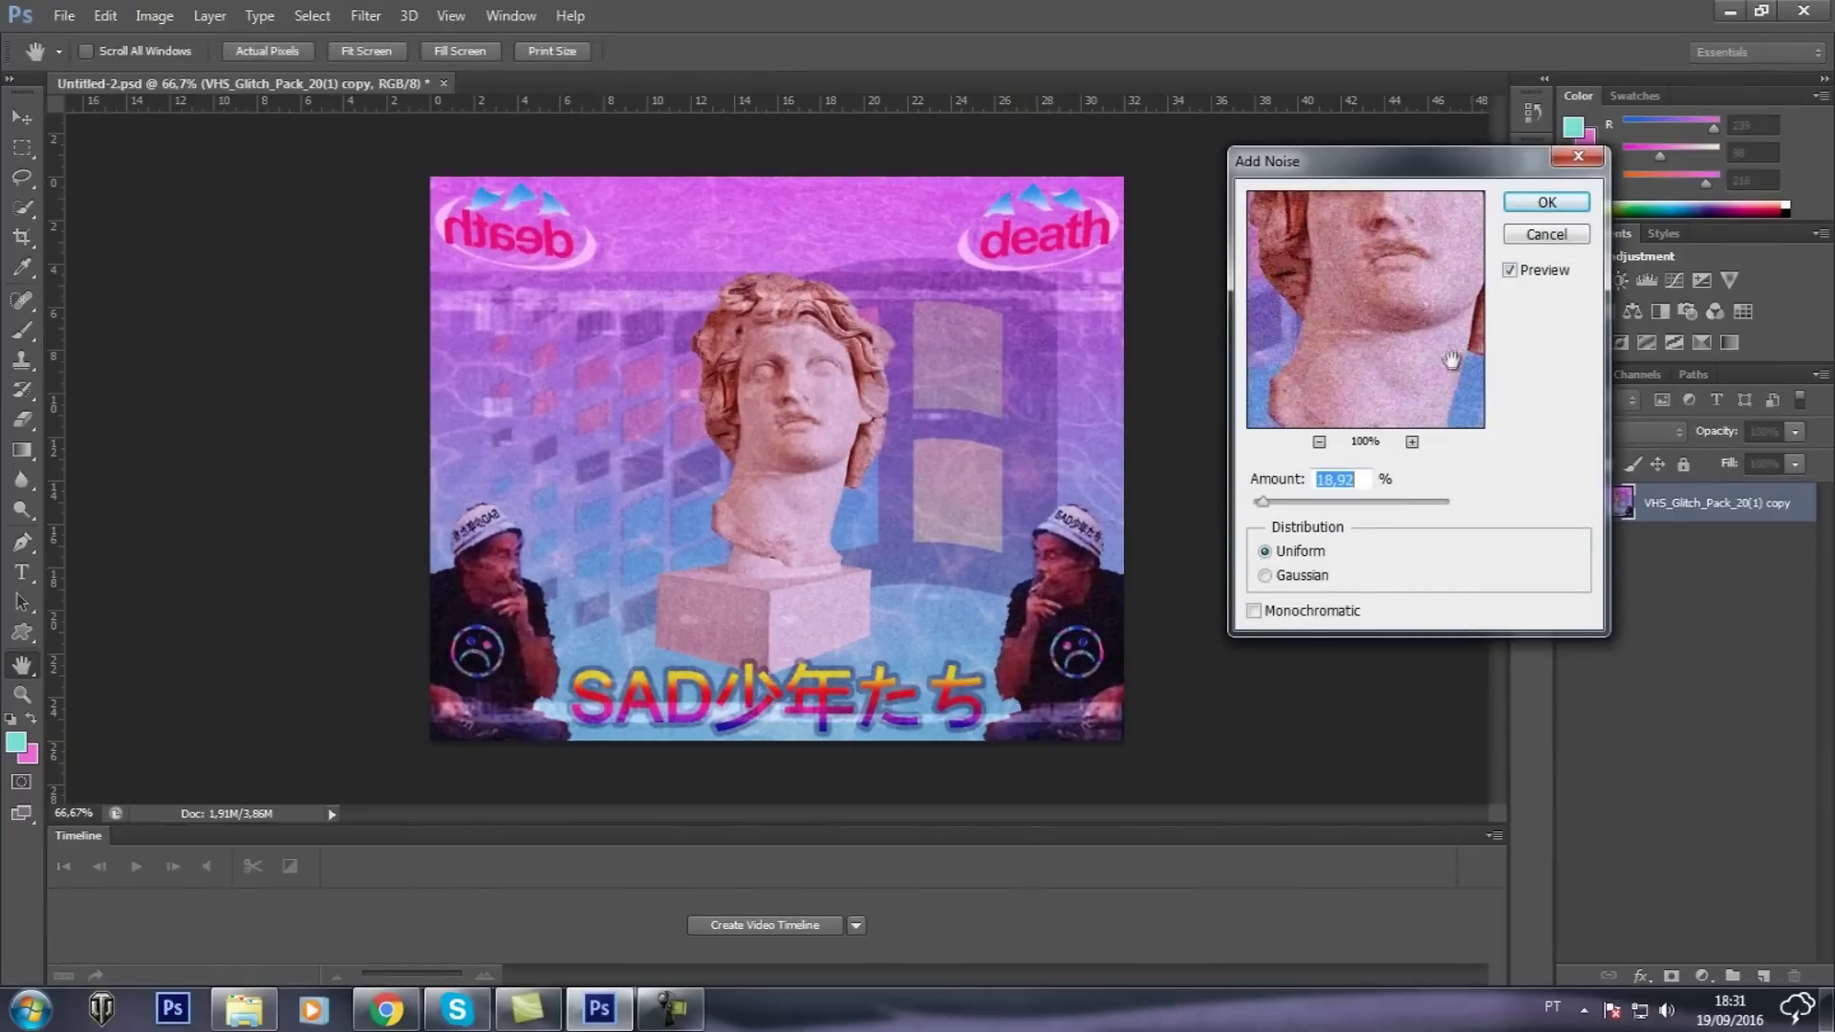
pyautogui.moveTo(1322, 503); pyautogui.dragTo(1375, 506)
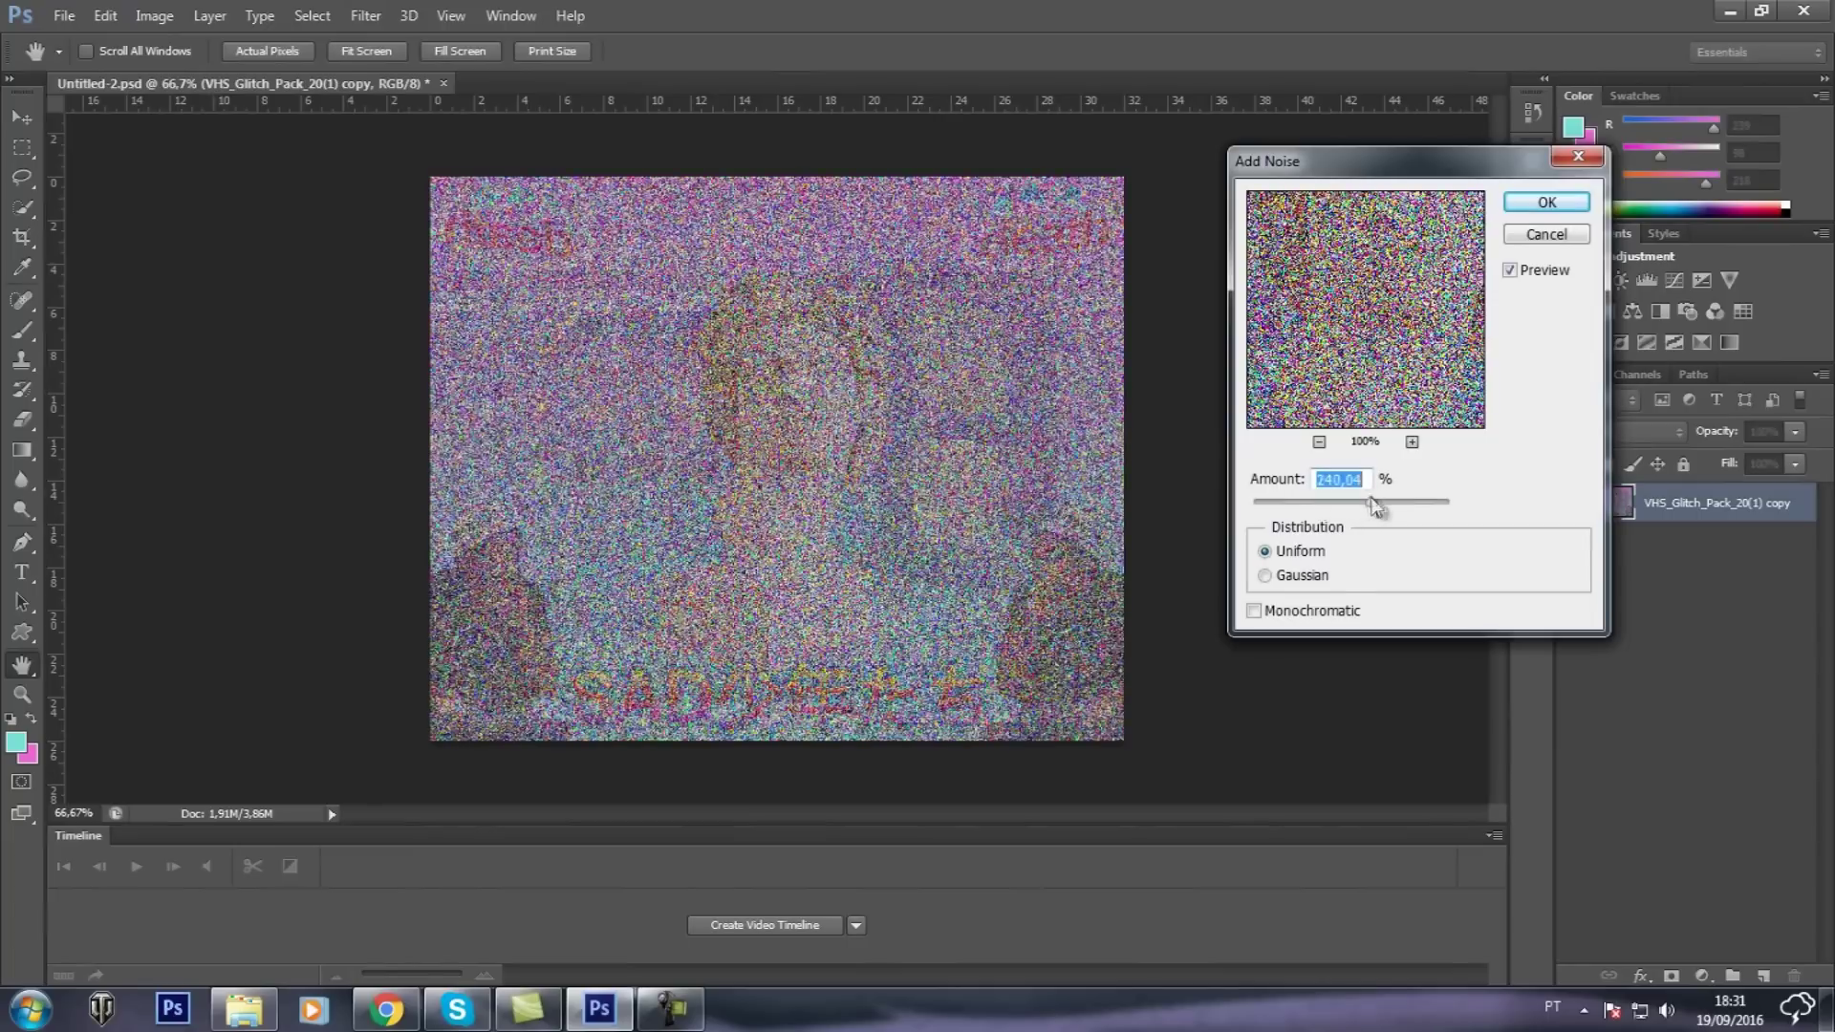
pyautogui.click(1269, 502)
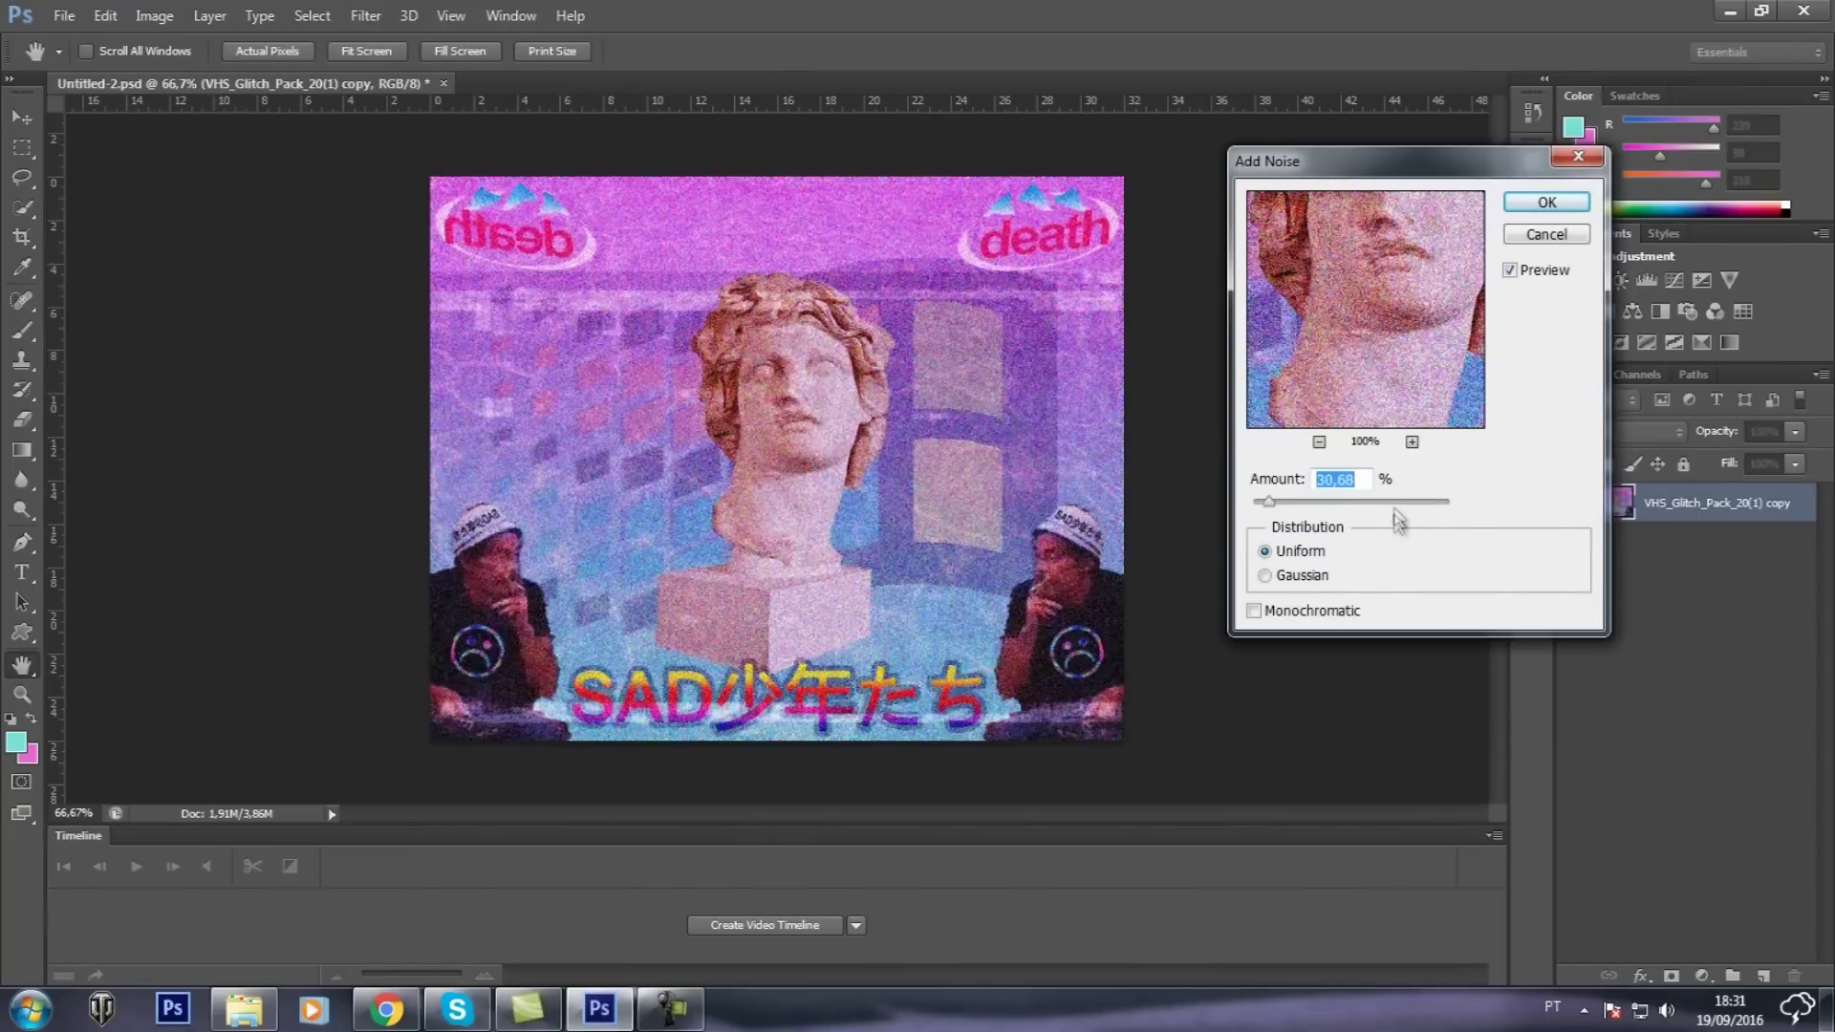
pyautogui.click(1271, 576)
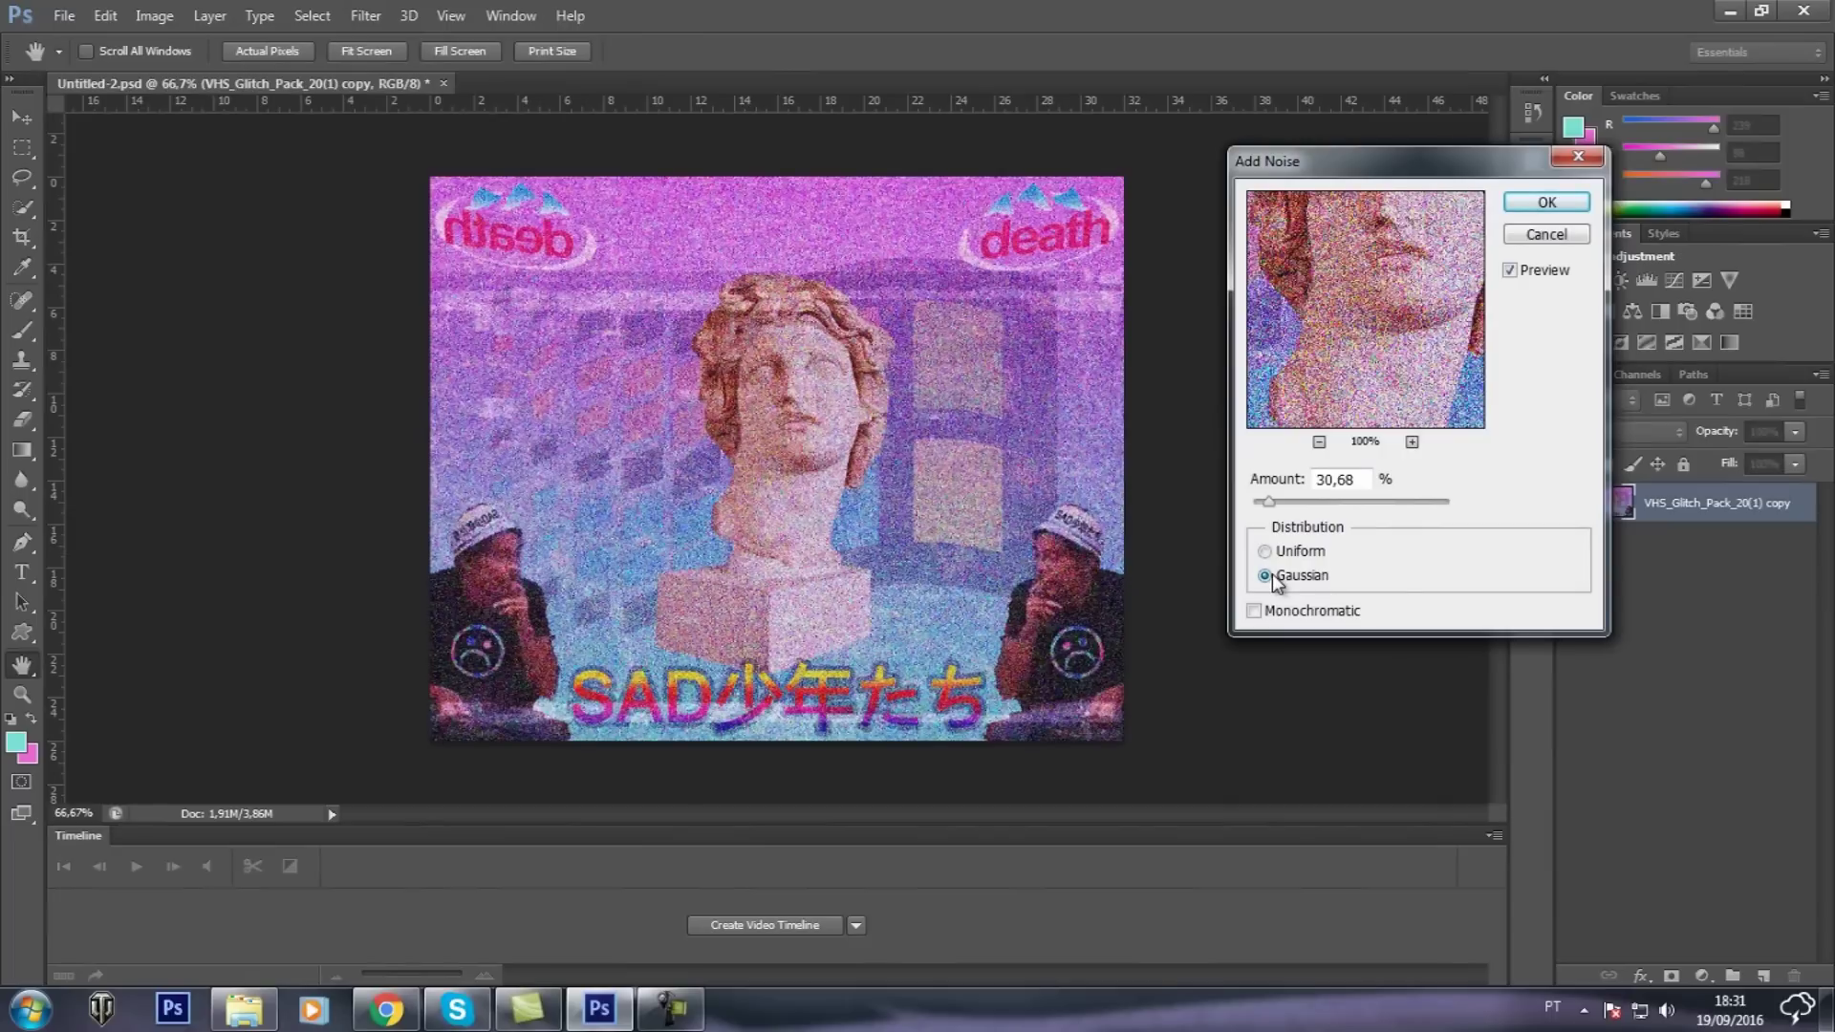
pyautogui.click(1266, 552)
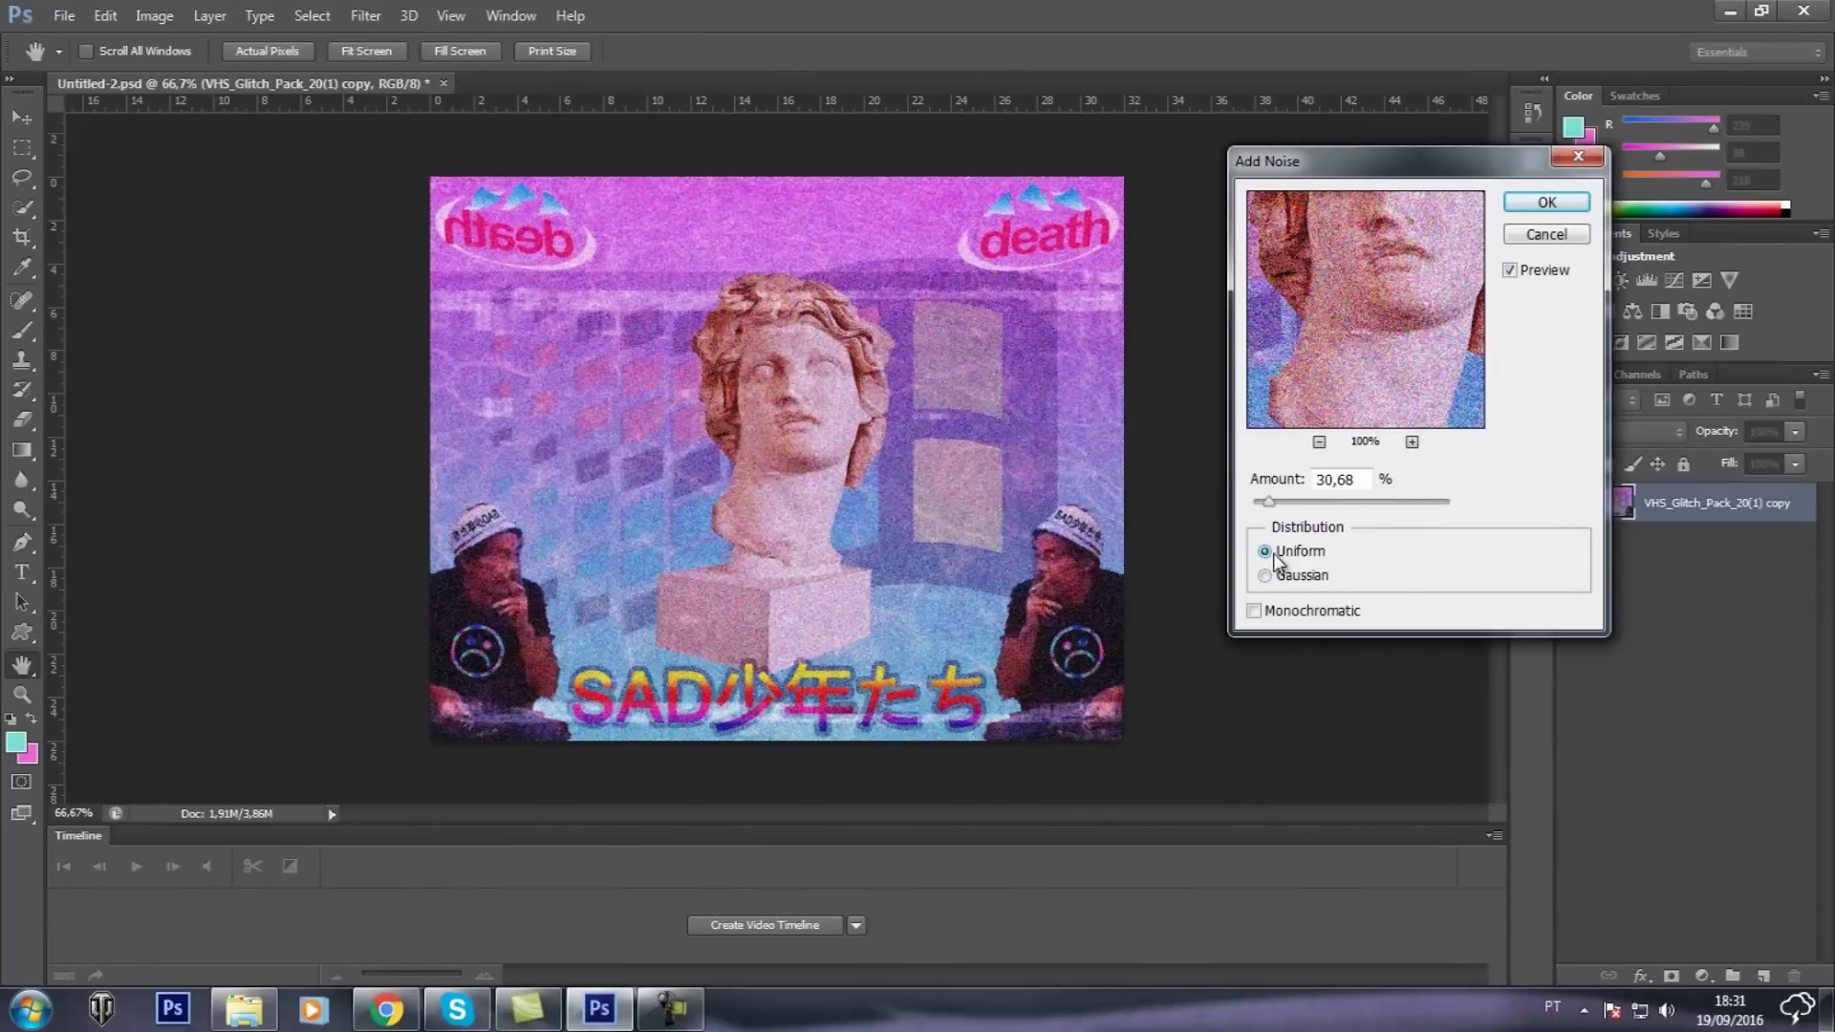
pyautogui.moveTo(1294, 166); pyautogui.dragTo(749, 258)
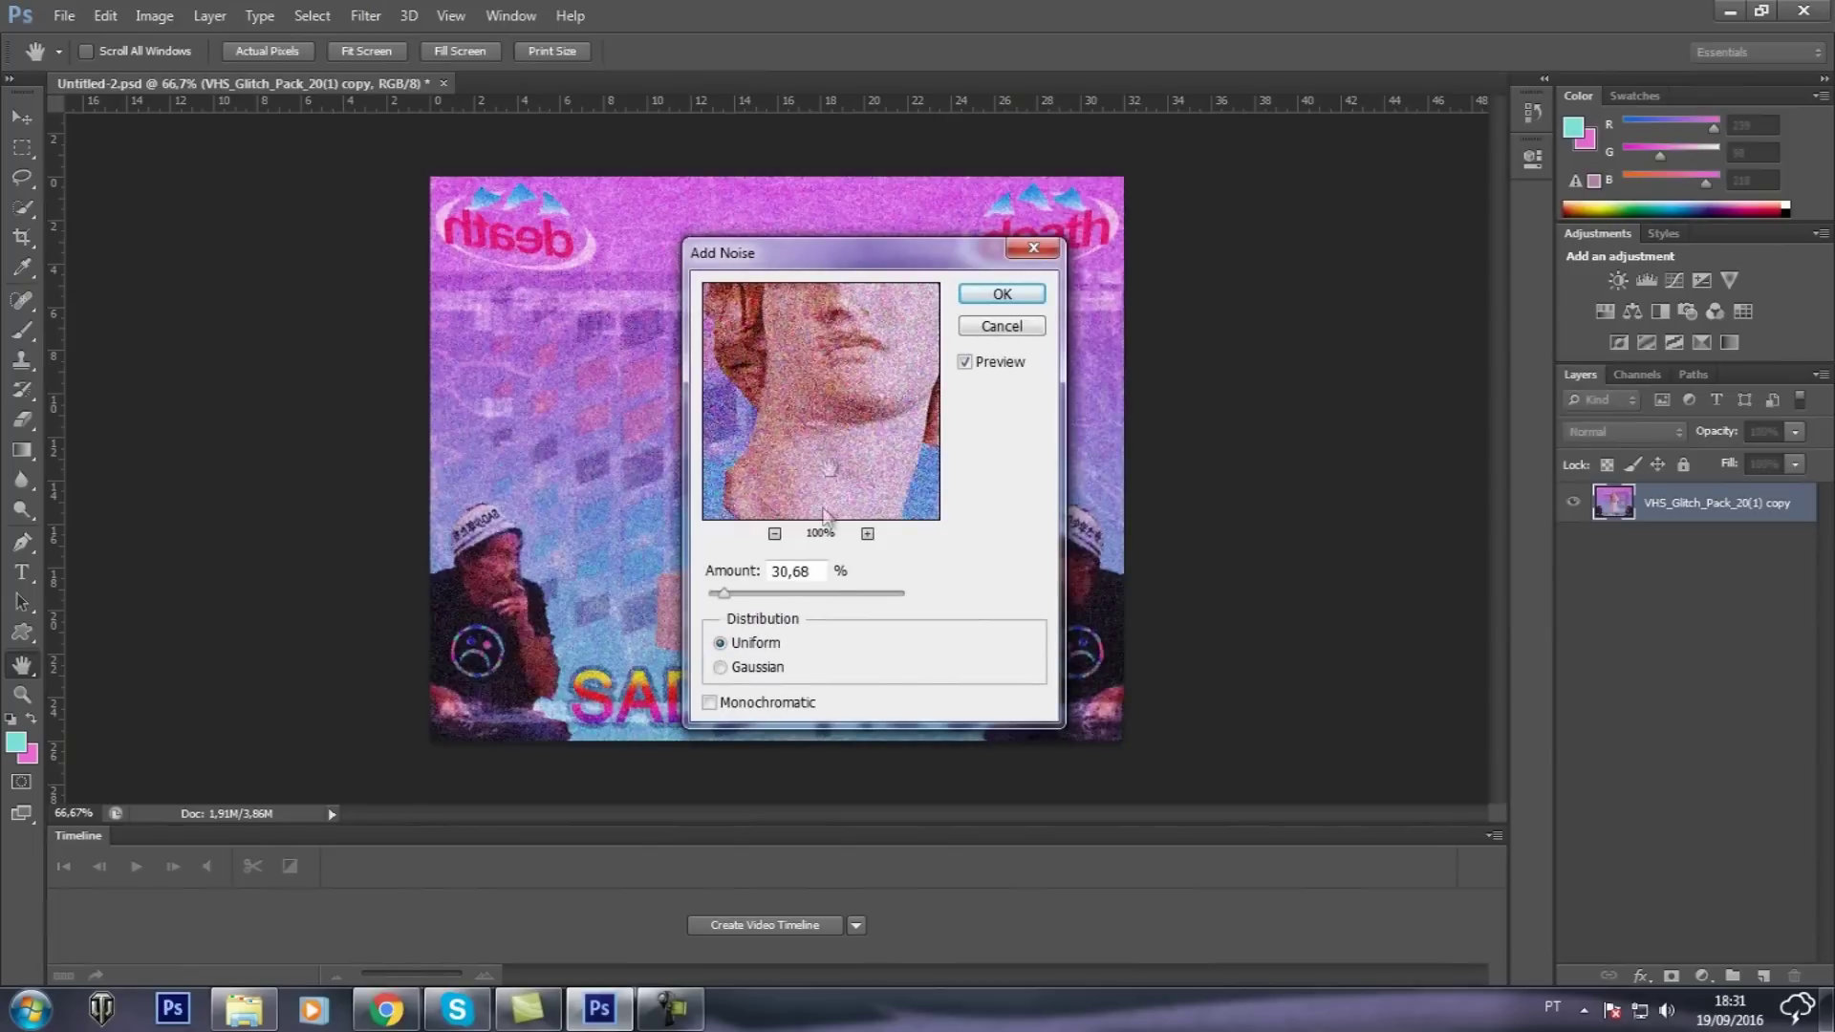
pyautogui.click(720, 667)
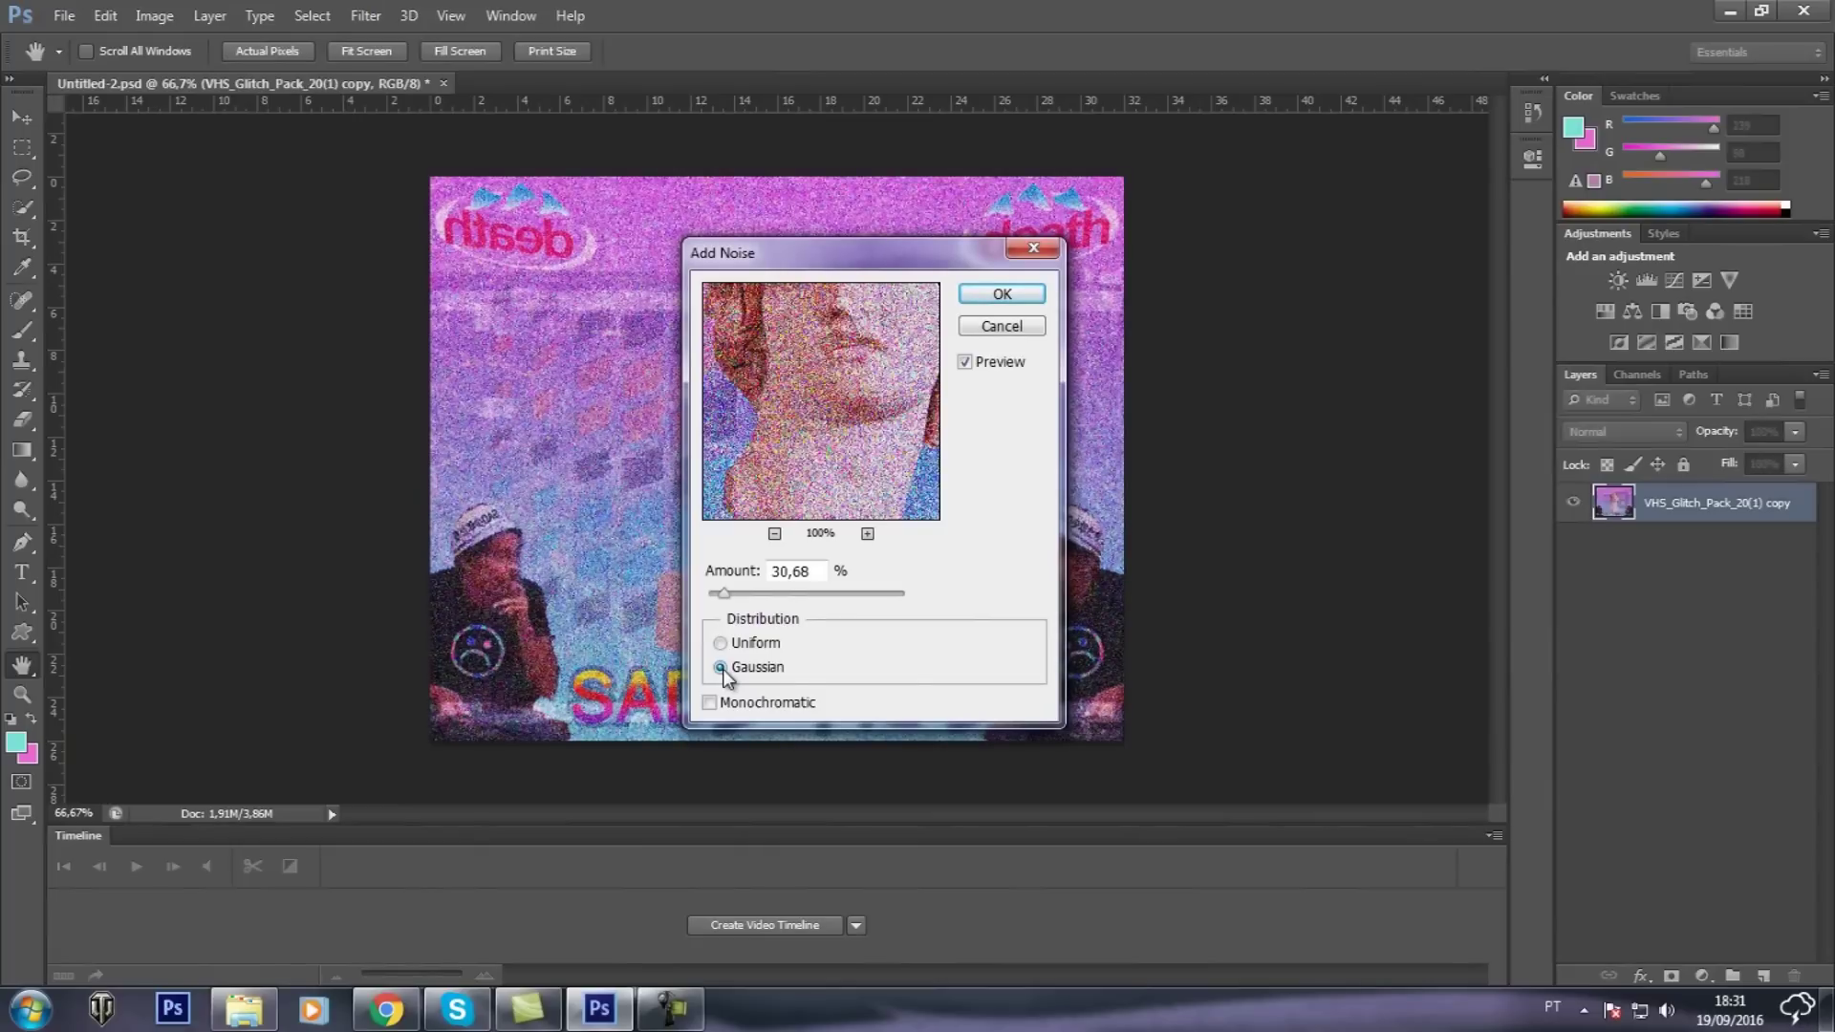
pyautogui.click(721, 643)
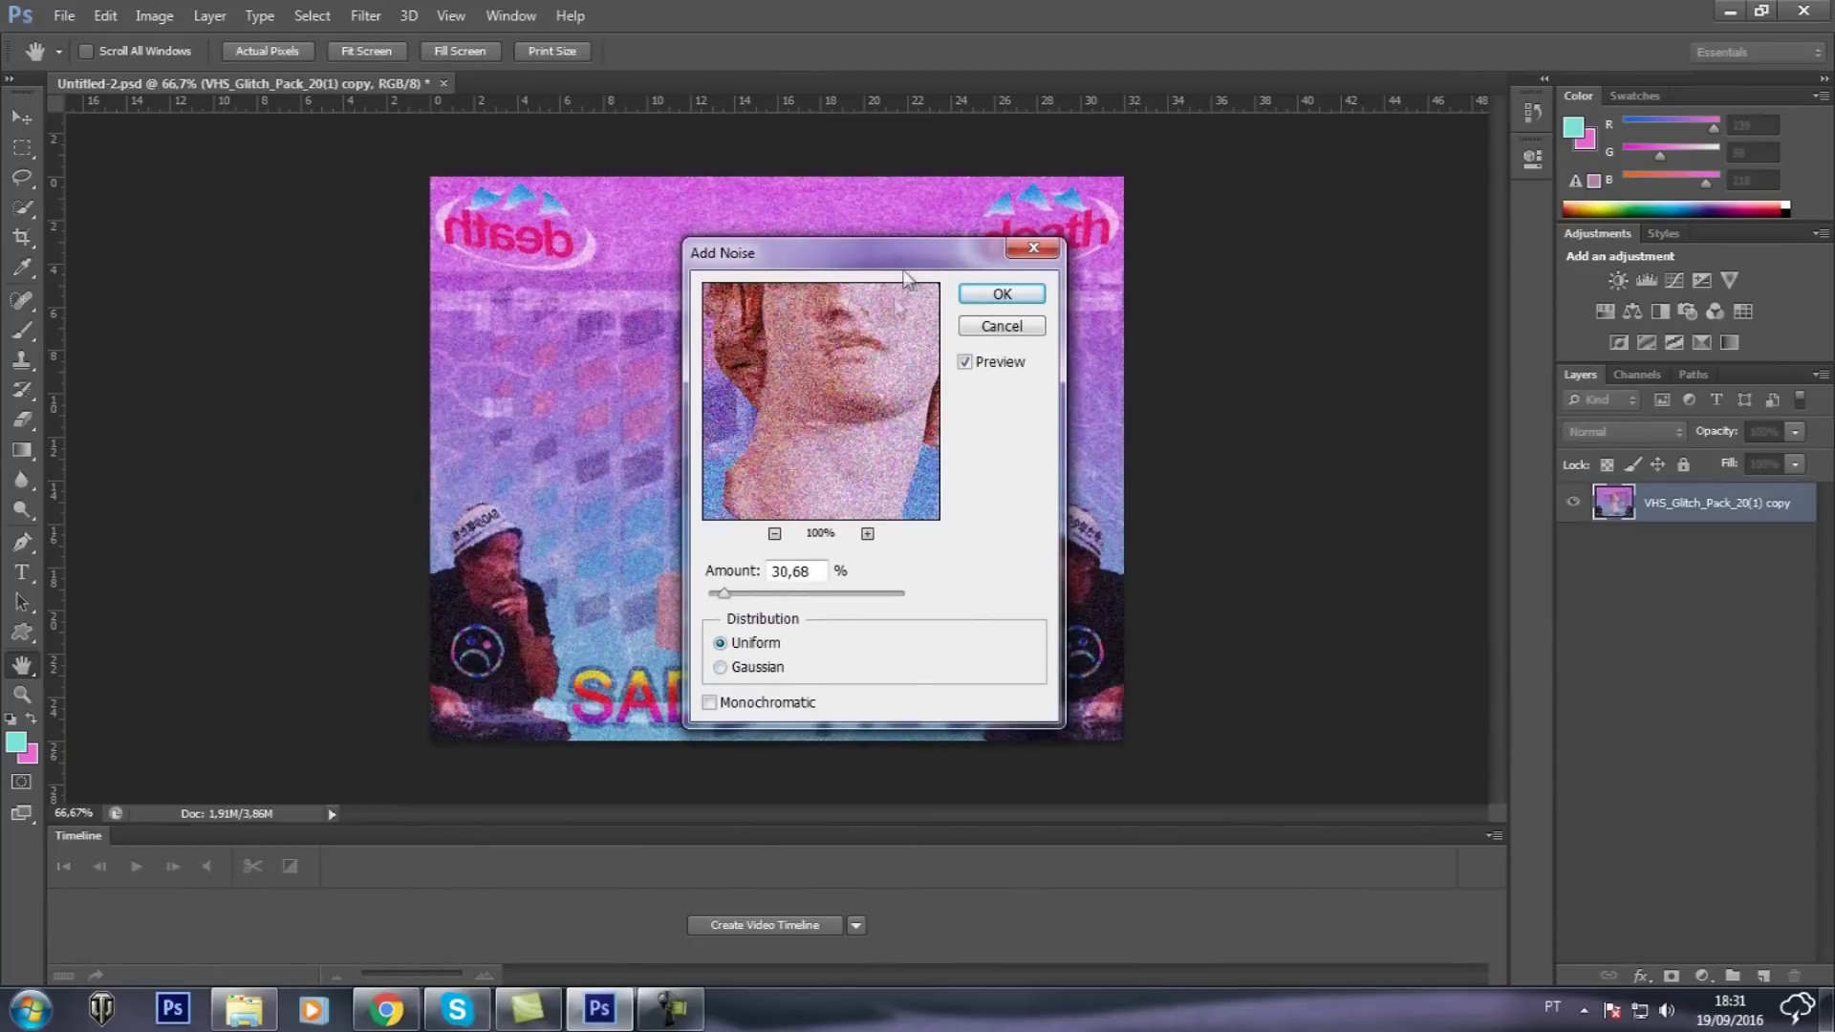
pyautogui.moveTo(892, 252); pyautogui.dragTo(1402, 195)
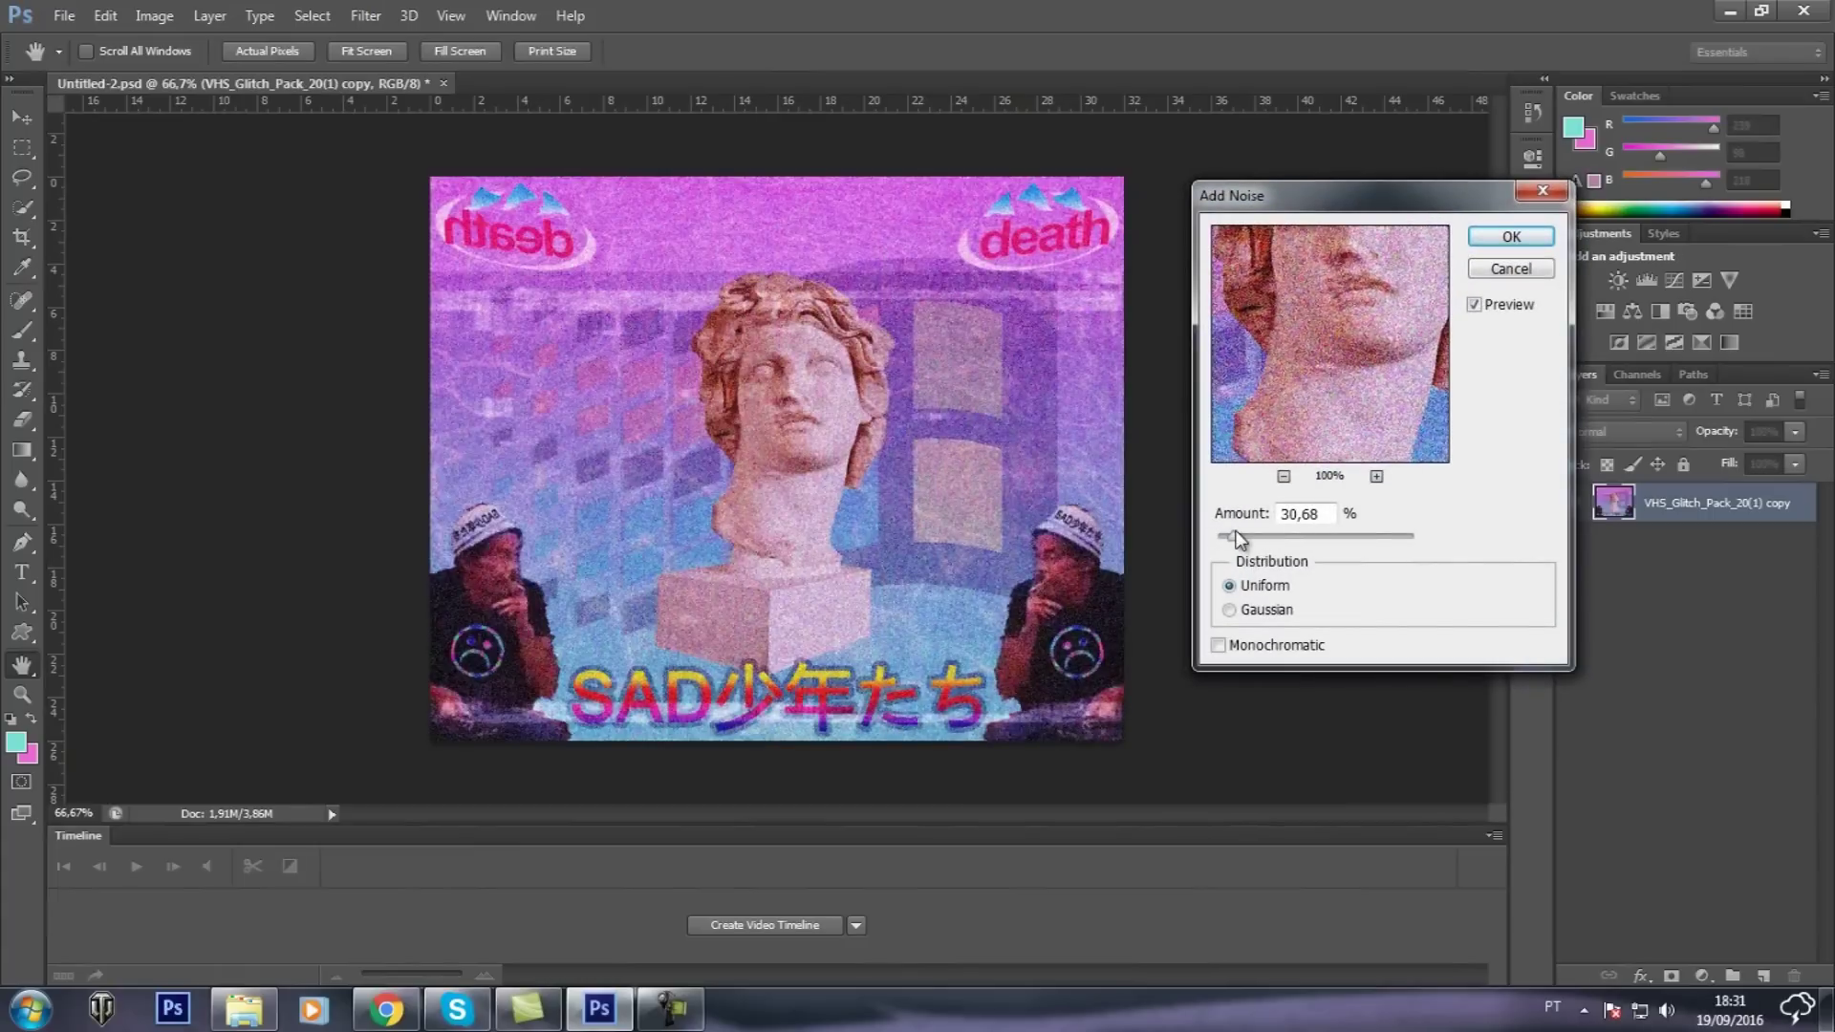
# Lower the noise Amount to 16,57% and apply the Uniform grain
pyautogui.moveTo(1236, 537); pyautogui.dragTo(1230, 538)
pyautogui.moveTo(1227, 535); pyautogui.dragTo(1225, 535)
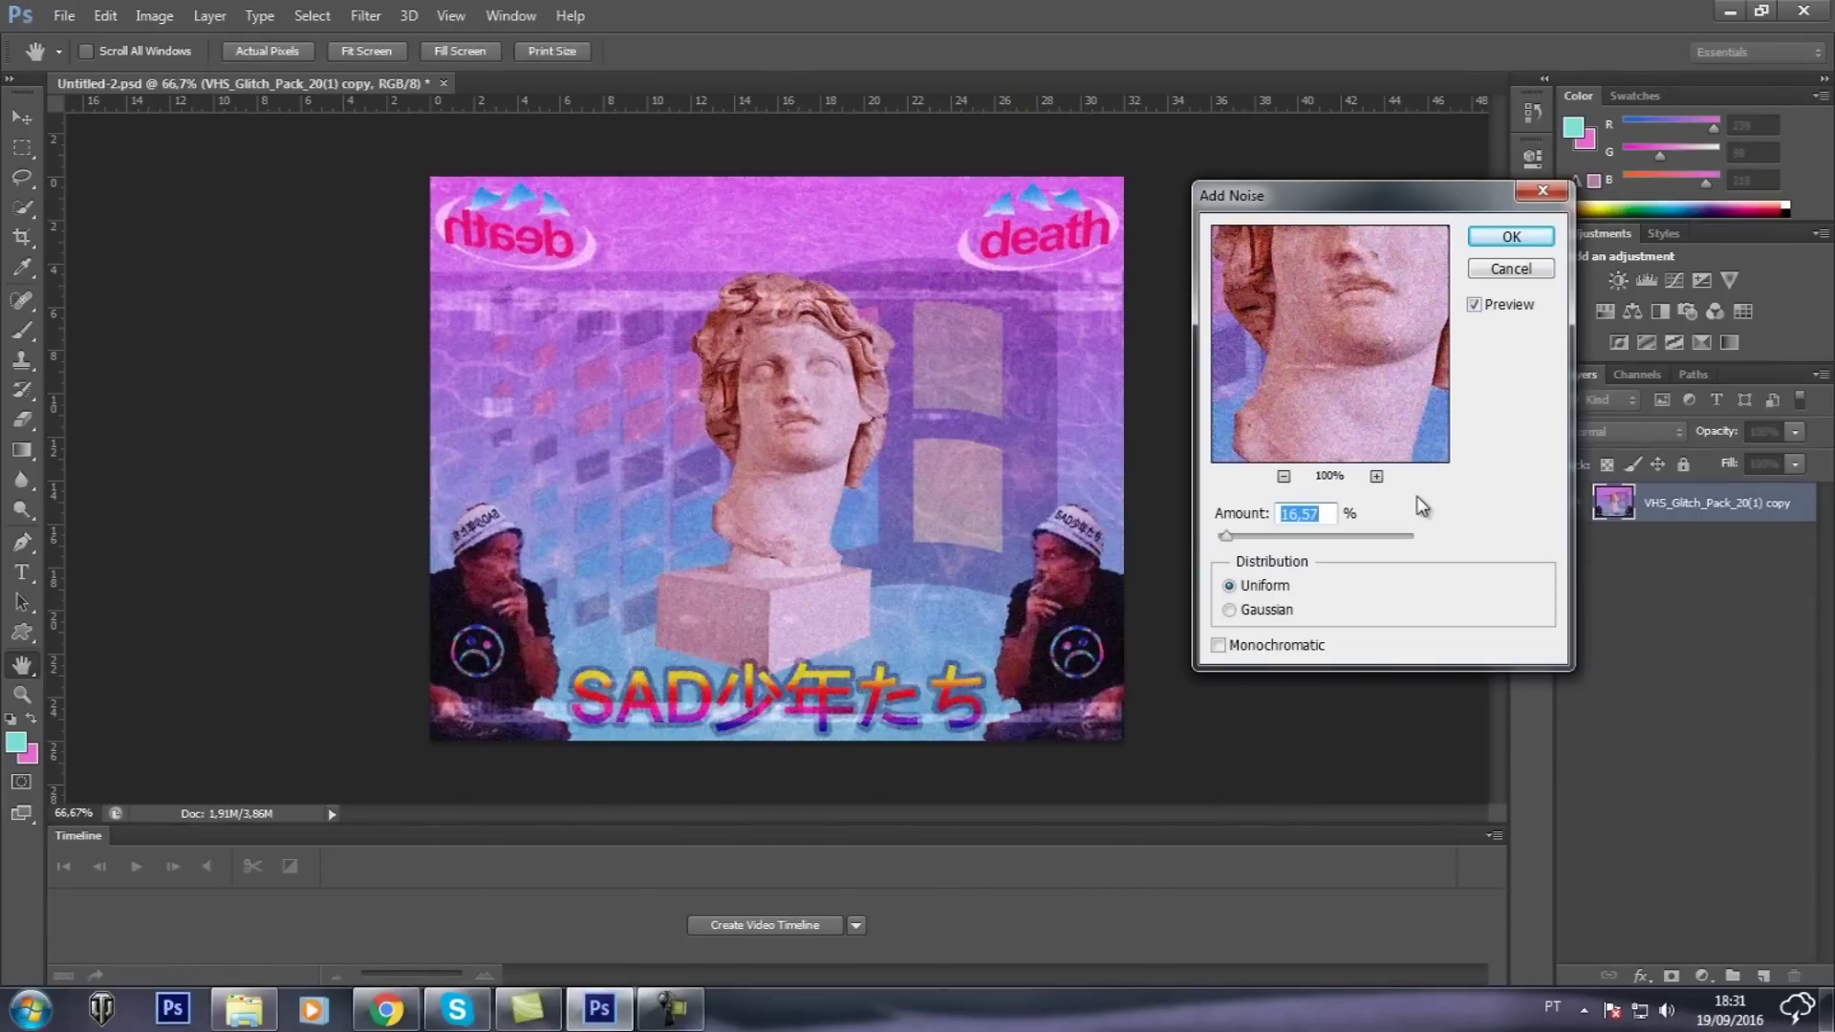
pyautogui.click(1511, 236)
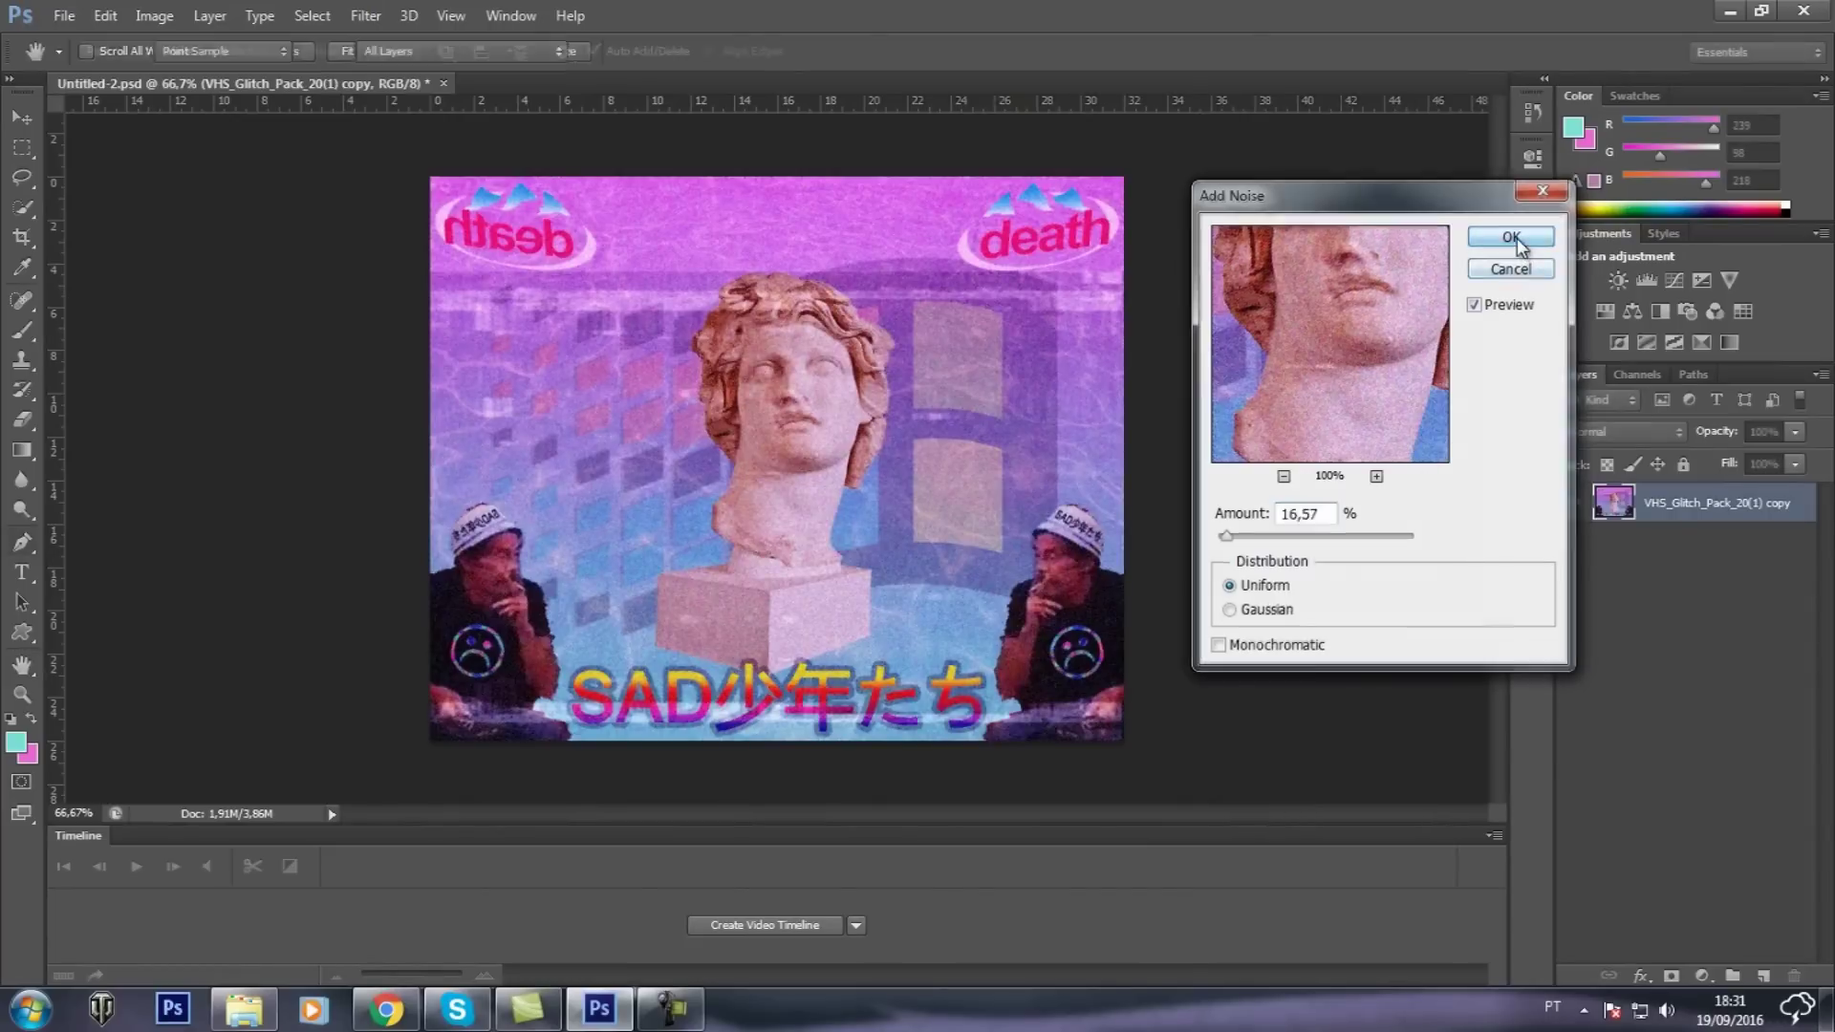
pyautogui.press('p')
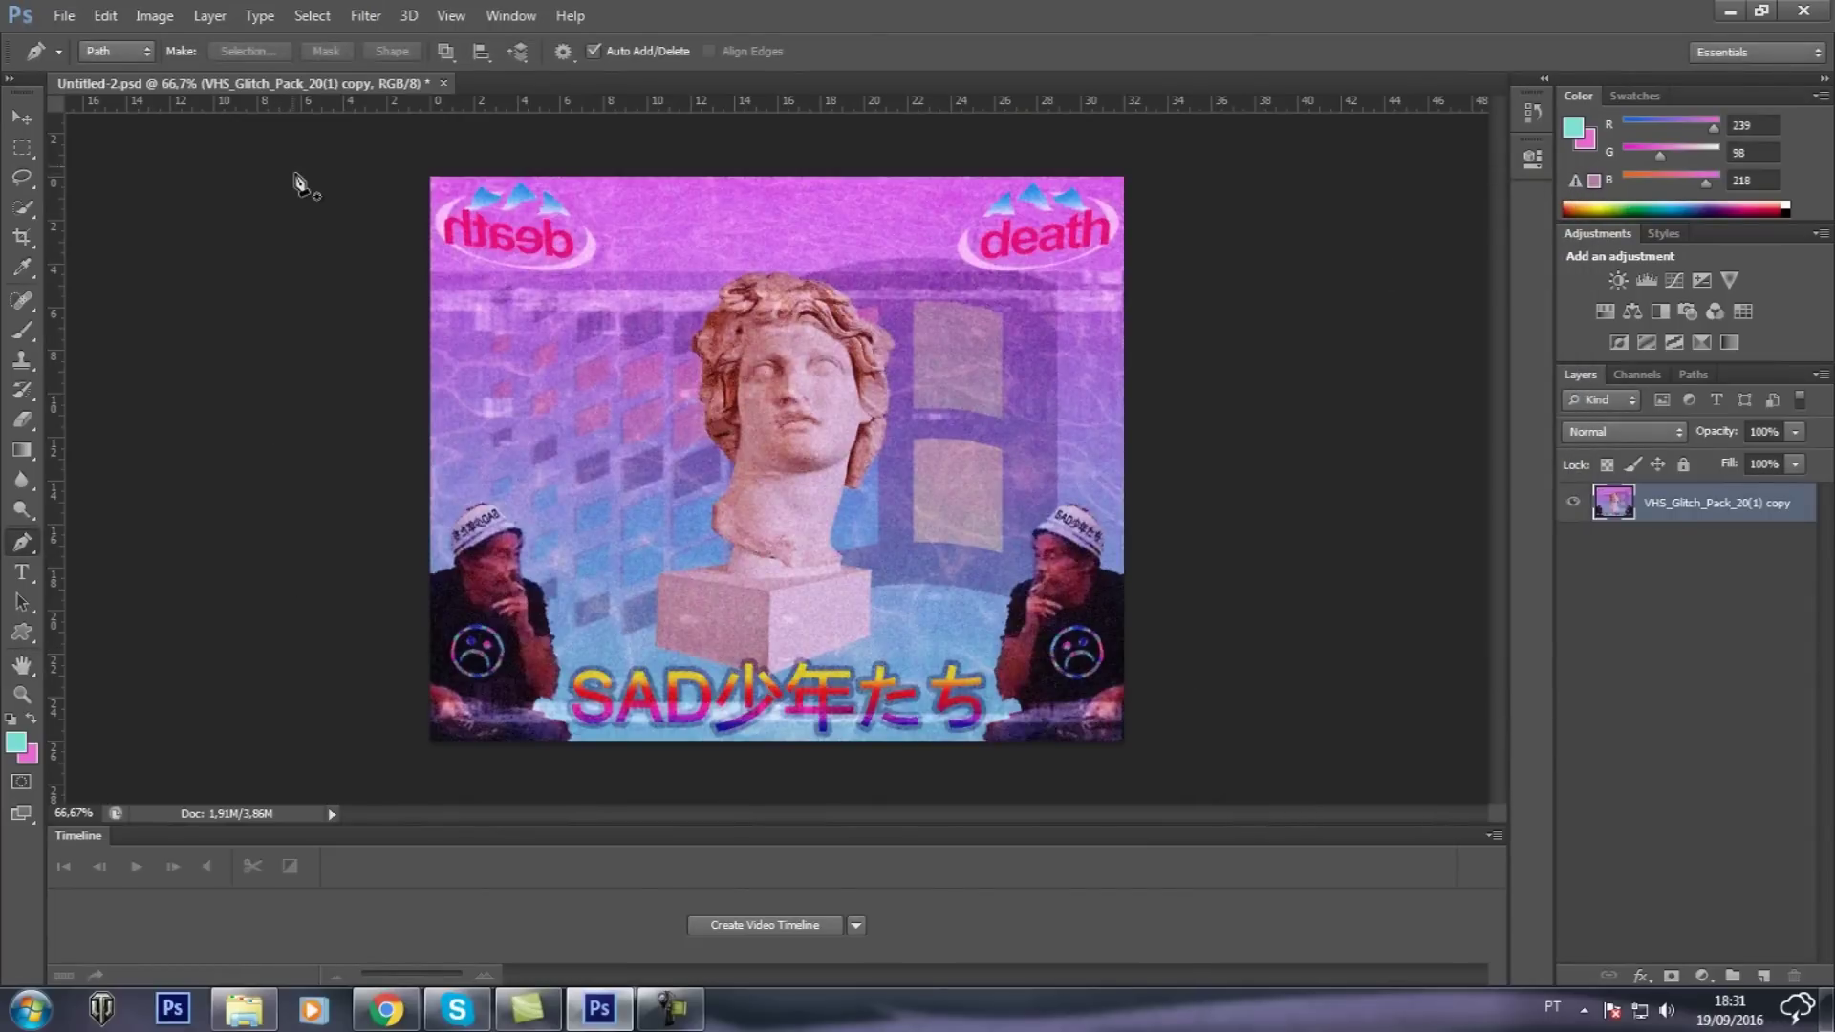
pyautogui.click(365, 15)
pyautogui.moveTo(430, 335)
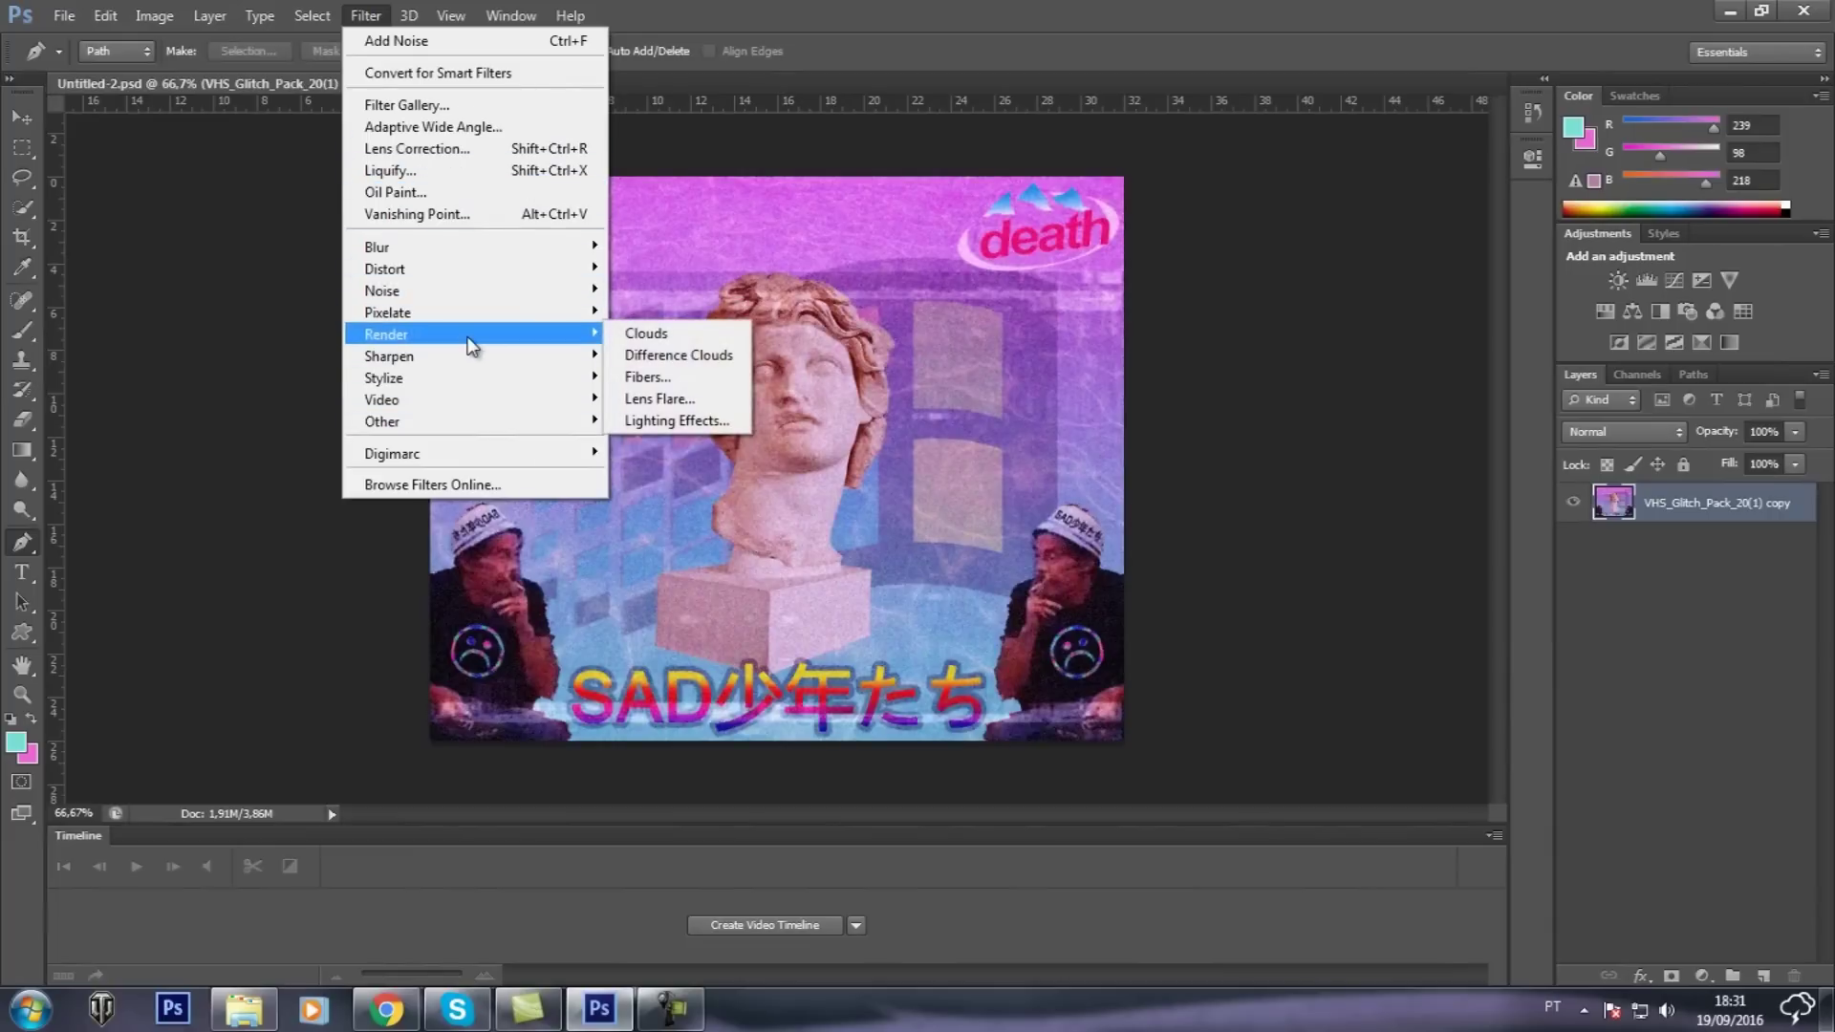
pyautogui.click(1107, 5)
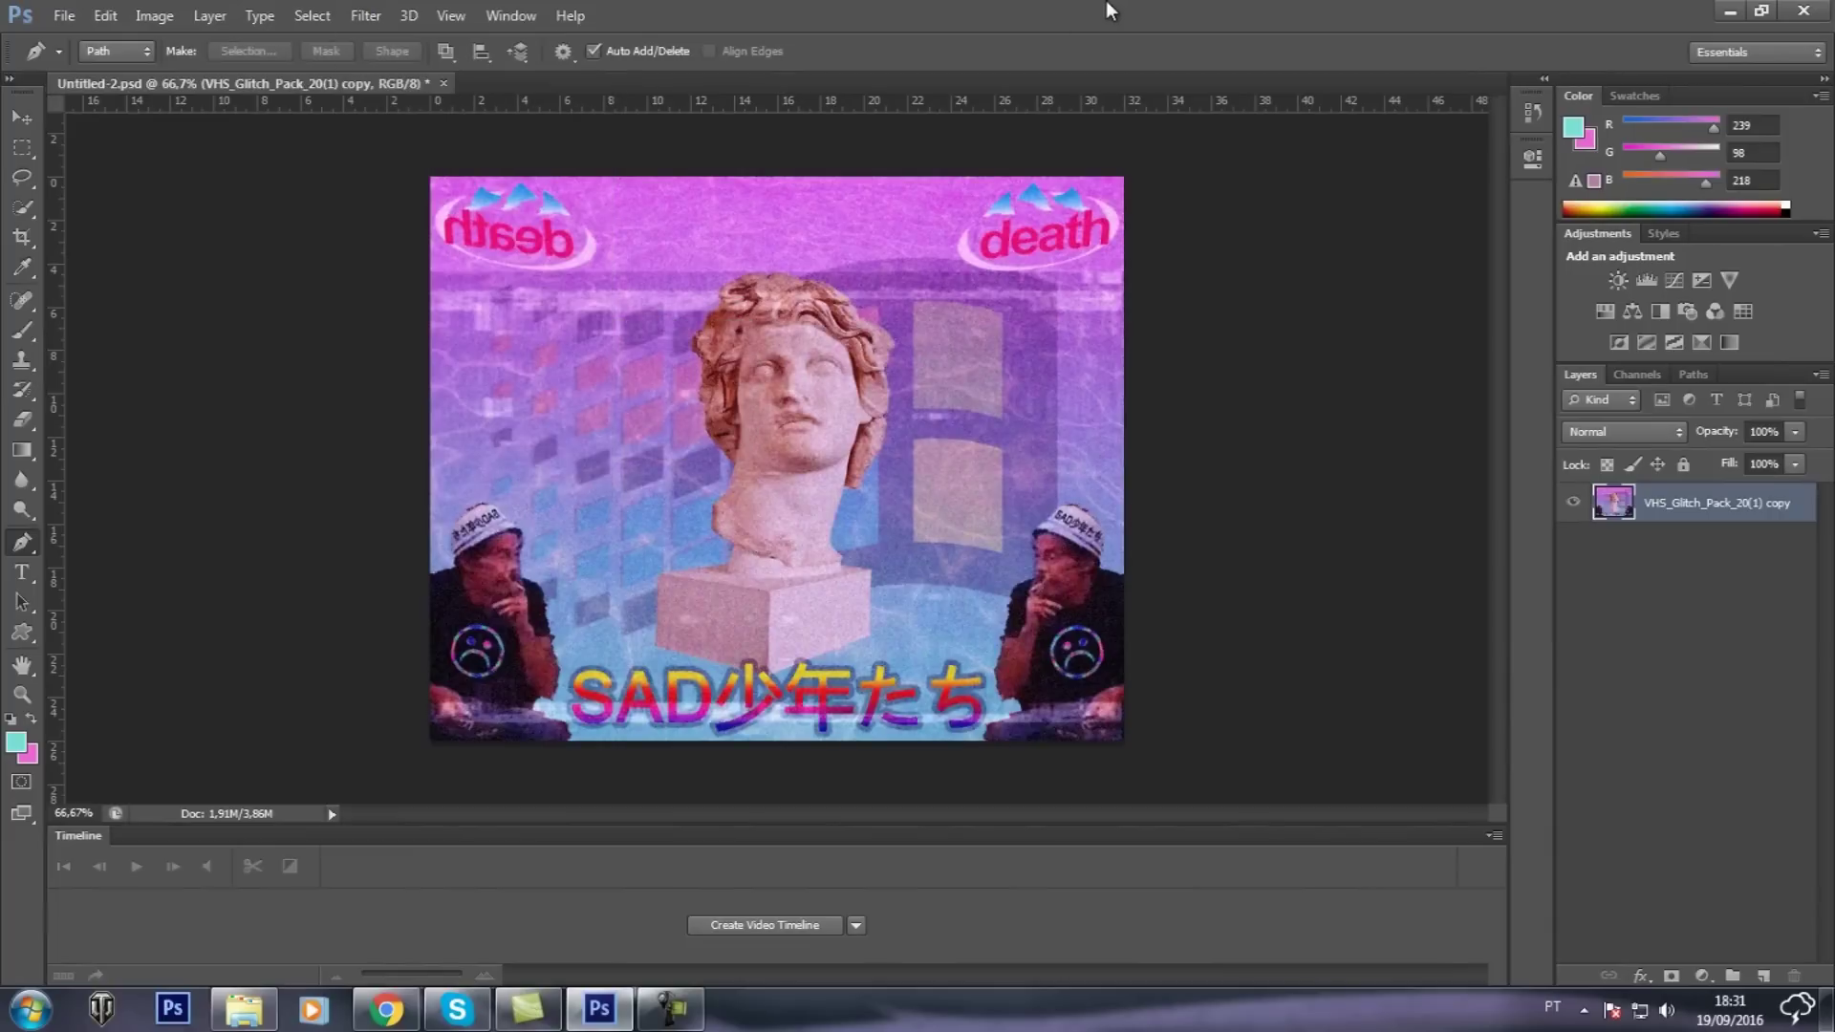